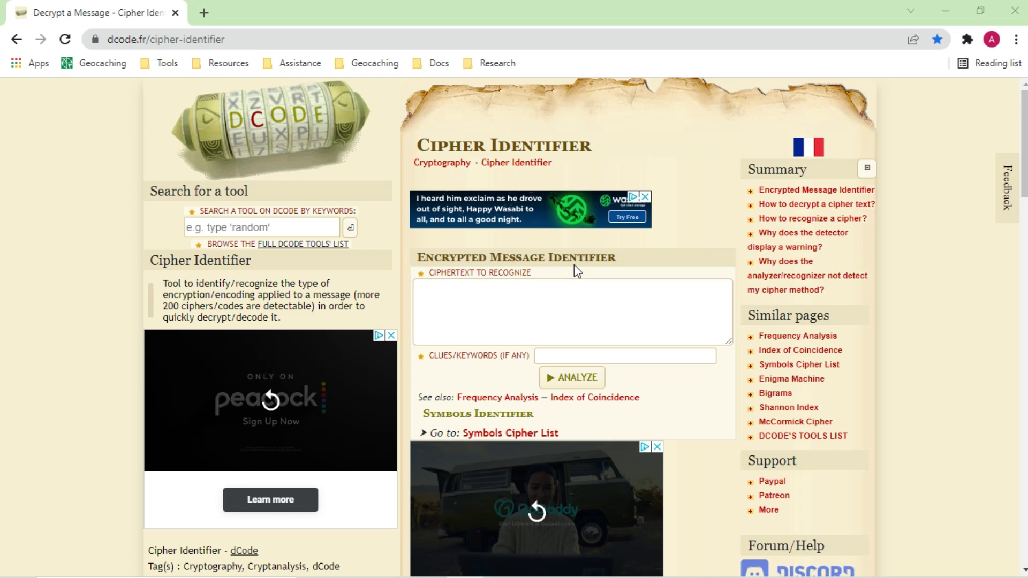
Paste the binary string of 0s and 1s into Cipher Identifier and analyse it
mouse_move(610, 300)
left_click(557, 310)
key("ctrl+v")
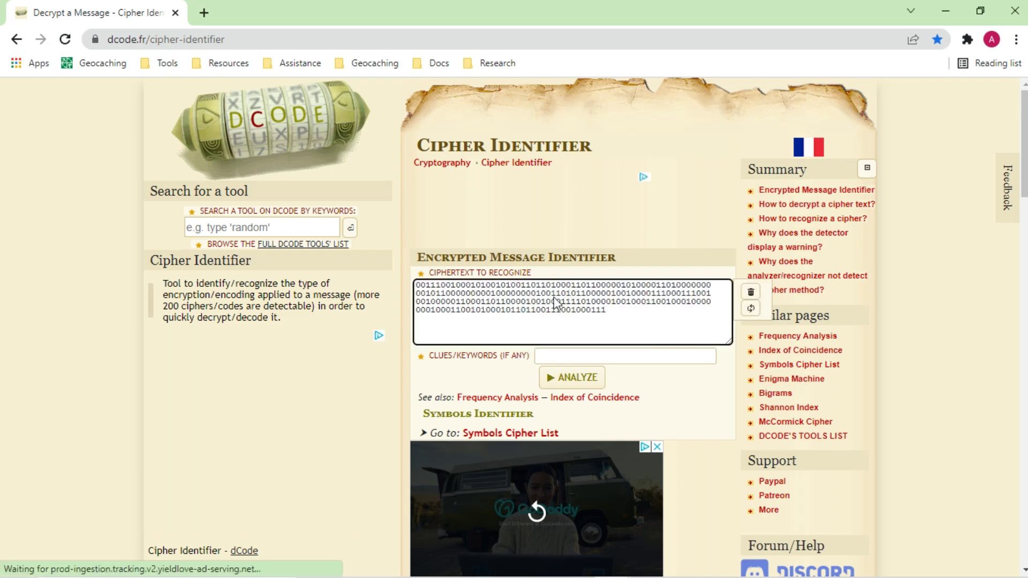
left_click(579, 378)
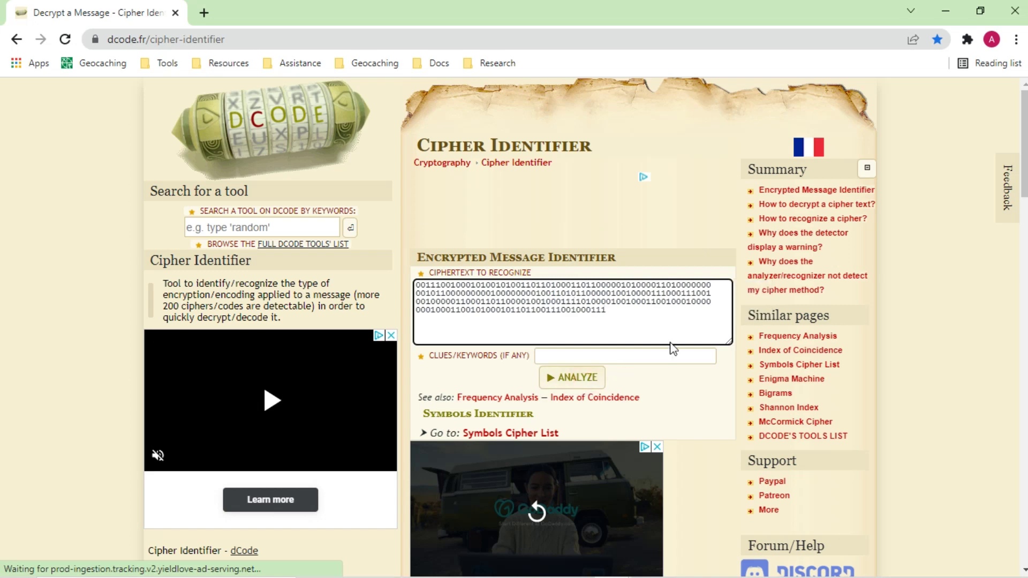
scroll(672, 348, "down", 1)
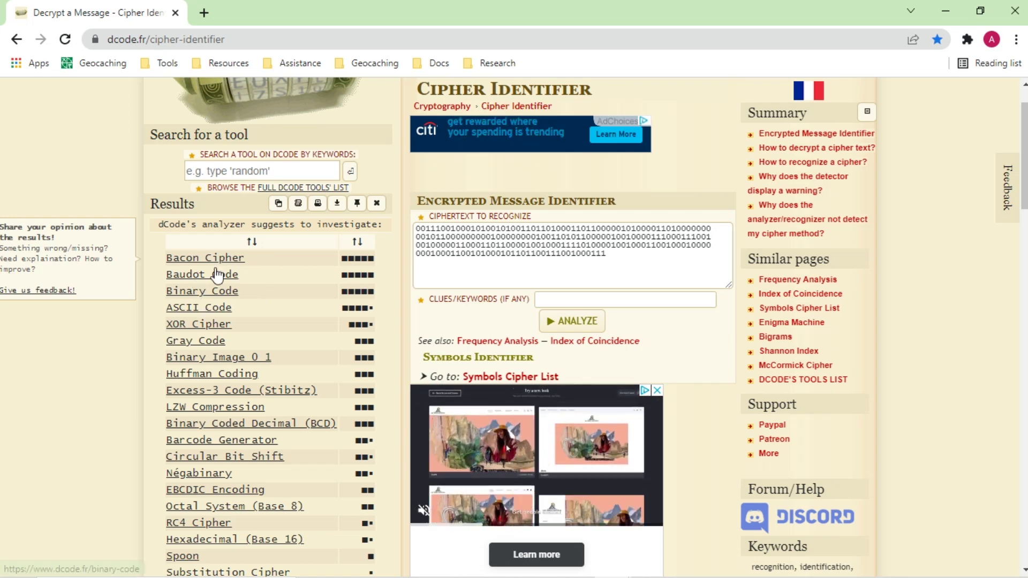
Open the Bacon Cipher suggestion in a new tab and switch to it
right_click(199, 262)
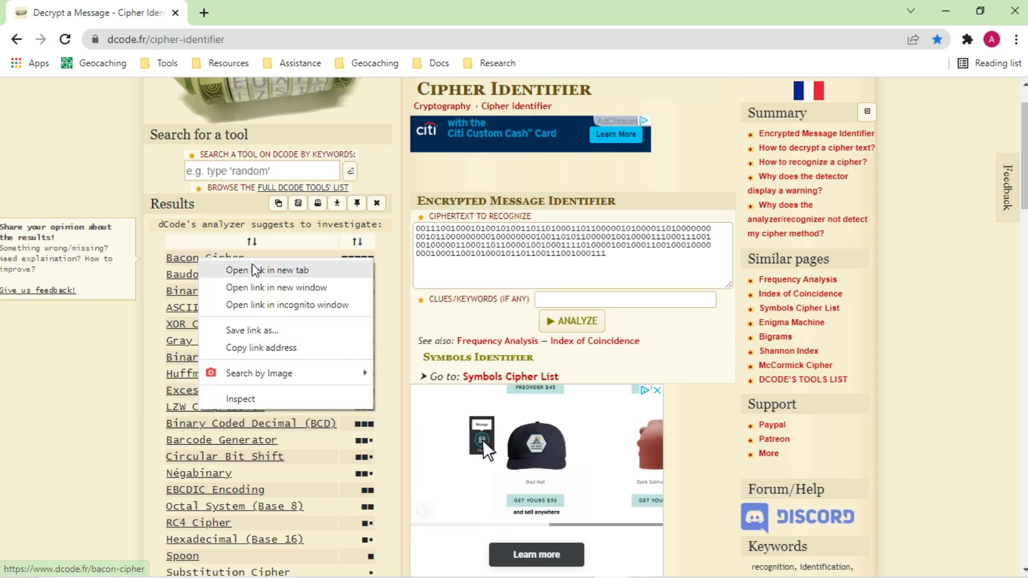
left_click(255, 271)
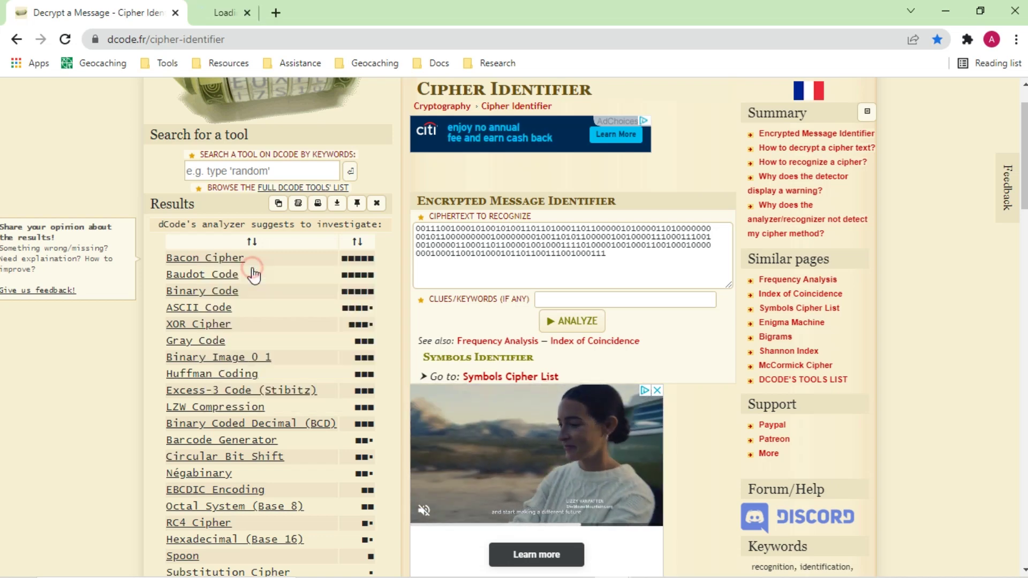
left_click(266, 15)
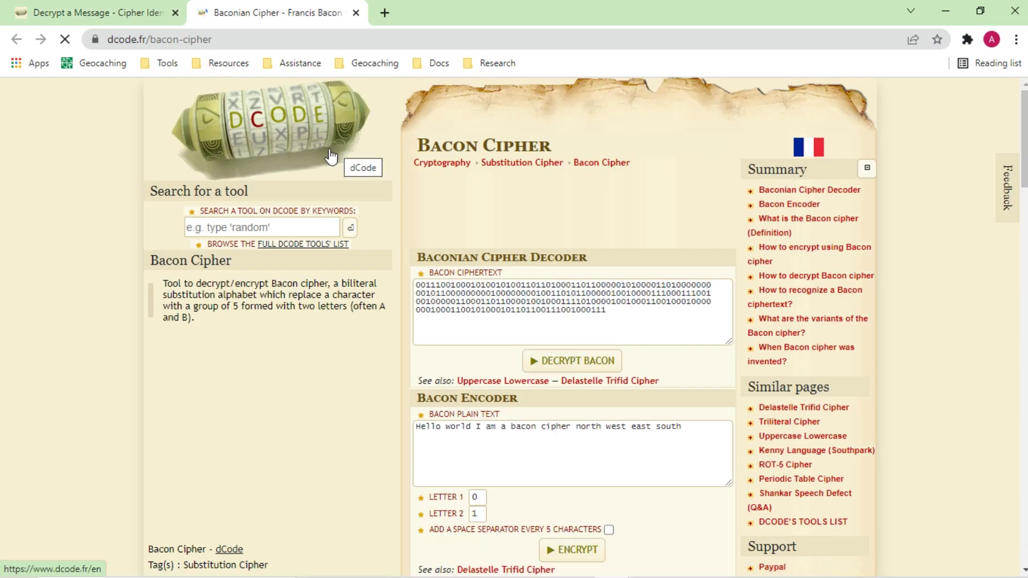
Decrypt the binary string as Bacon, revealing HELLOWORLDIAMABACONCIPHERNORTHWESTEASTSOUTH
mouse_move(569, 303)
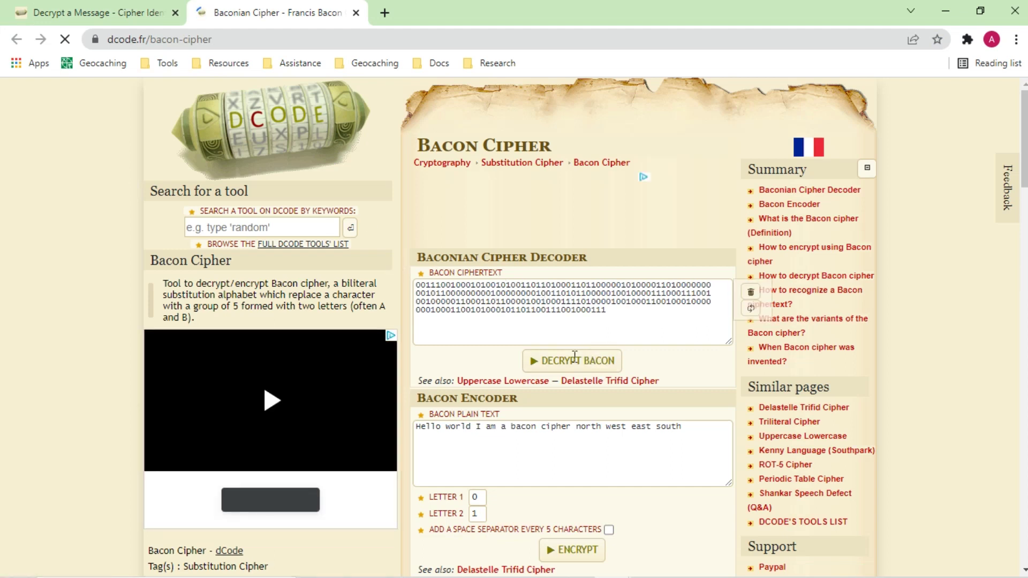
scroll(597, 336, "down", 1)
left_click(554, 300)
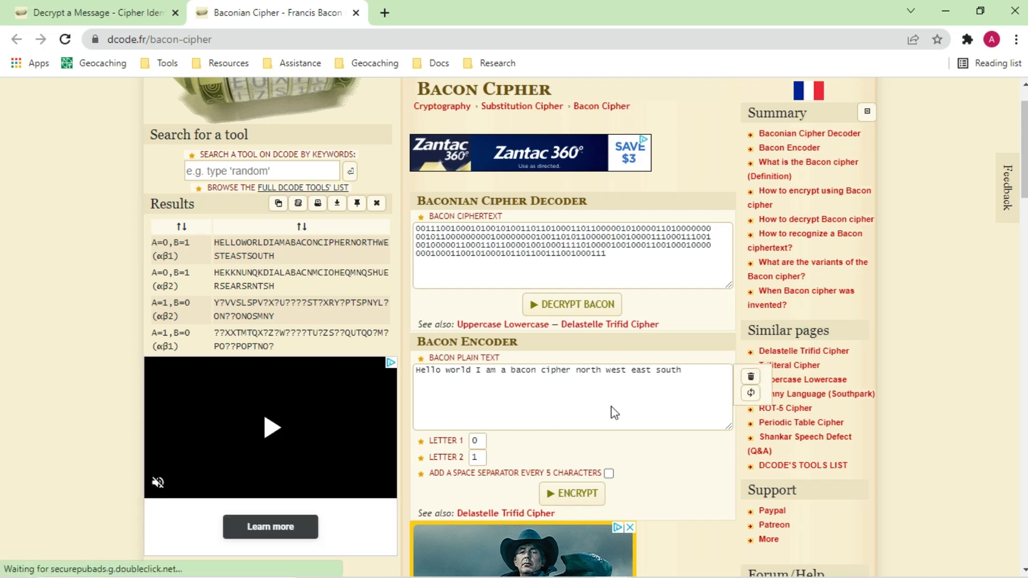
scroll(614, 412, "down", 3)
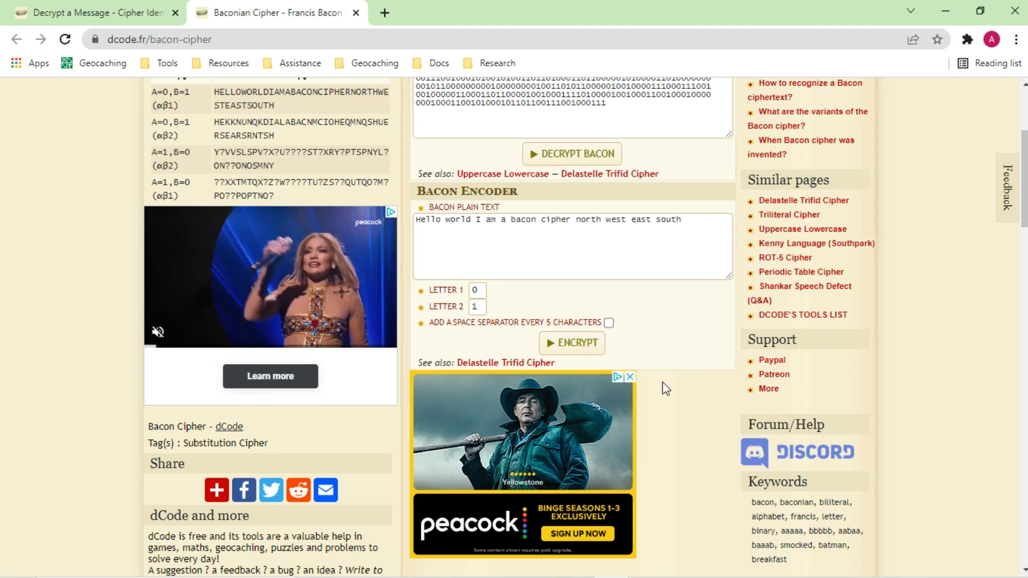
scroll(663, 381, "up", 5)
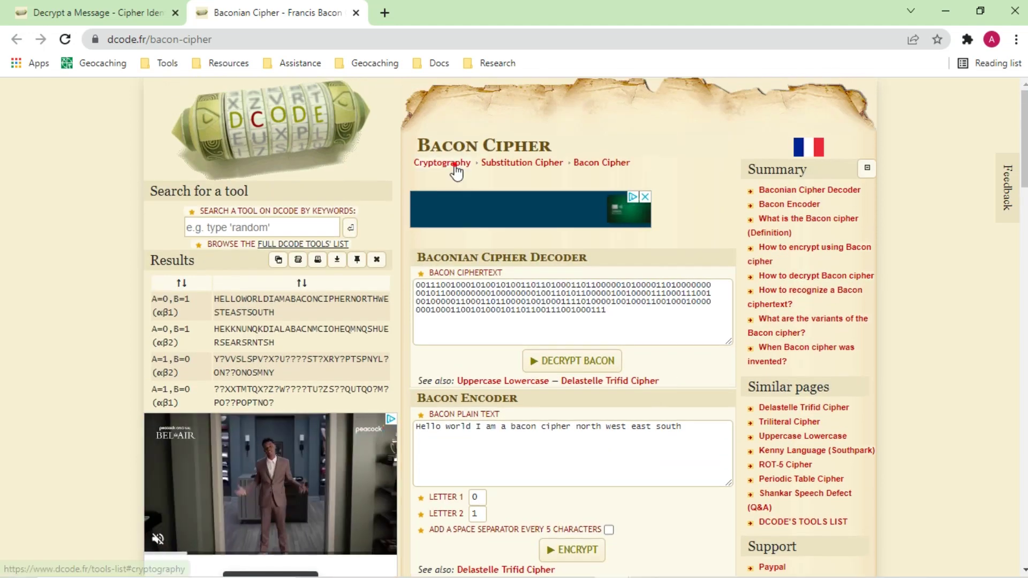
Return to Cipher Identifier through the Cryptography tools list
left_click(456, 170)
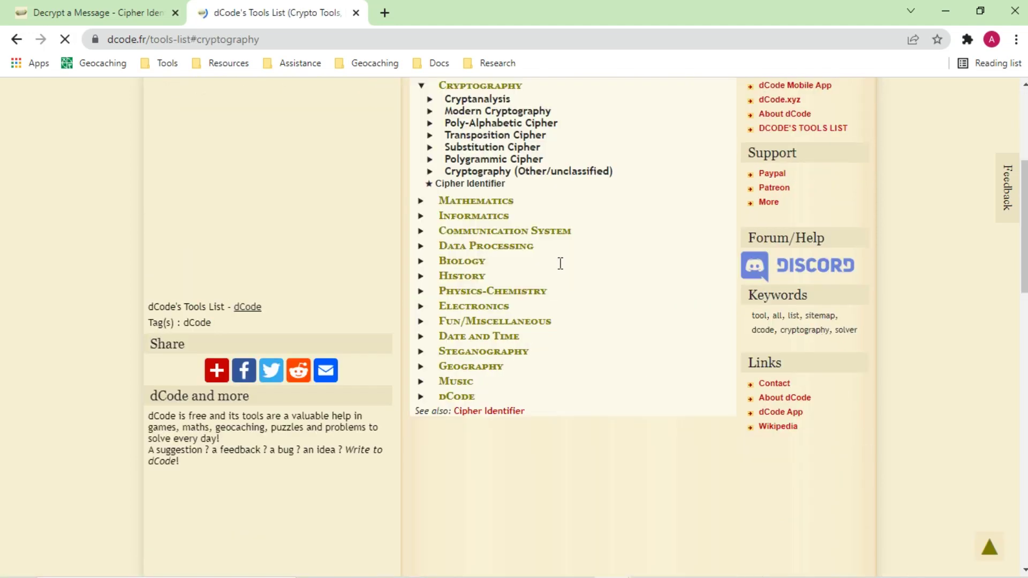
left_click(474, 186)
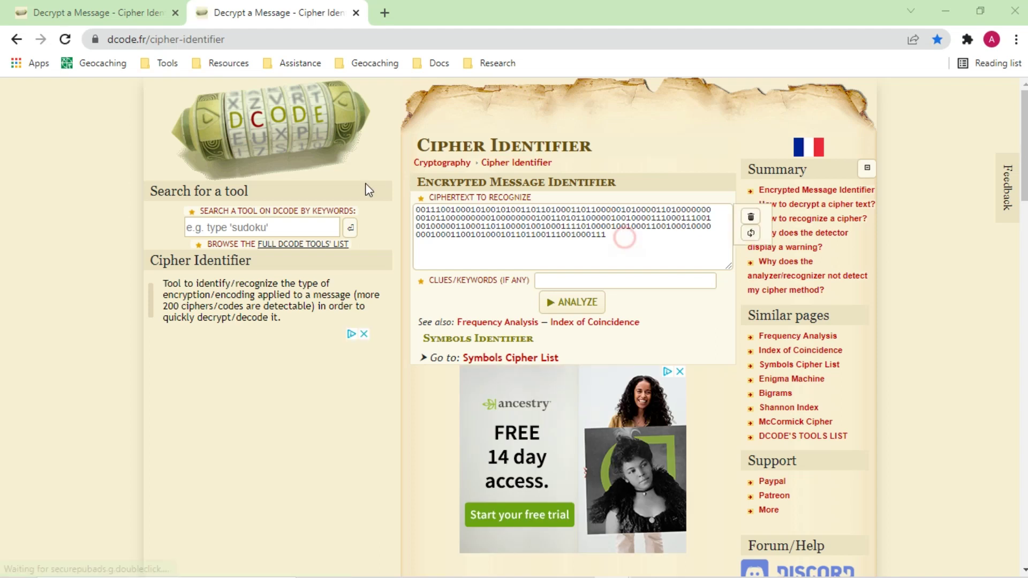
Replace the binary text with the letter ciphertext and analyse it, suggesting Rail Fence among others
triple_click(577, 222)
type("TIINHGXLEOTCCAWTAIOOCNSNHOERETVHITEHSRNEHETFIOHUDRRFDIEVEEETNWOOADNOTTEOTNZEHTEHERREFEONOIFNLEIWLEVSOTESW")
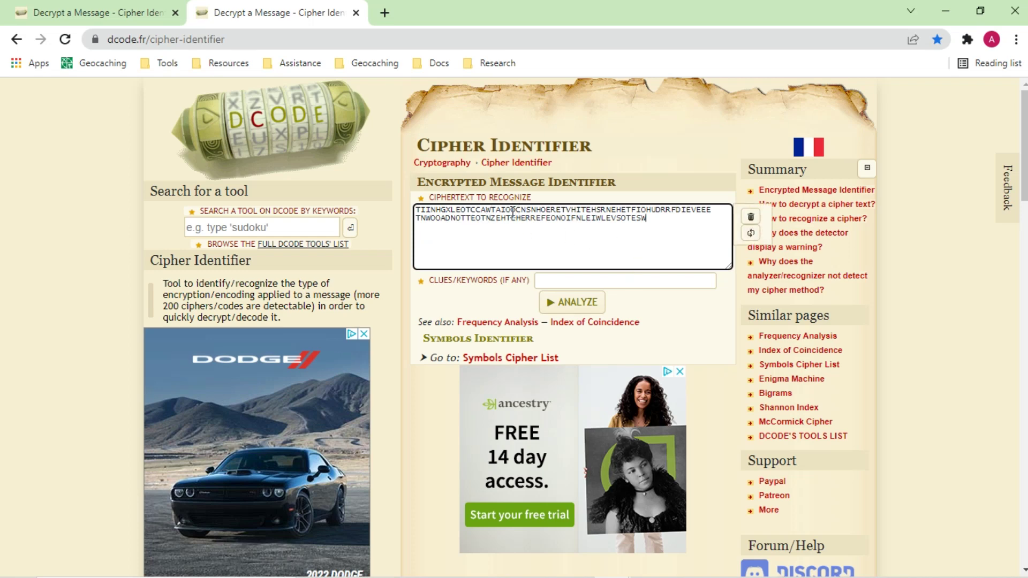
left_click(580, 309)
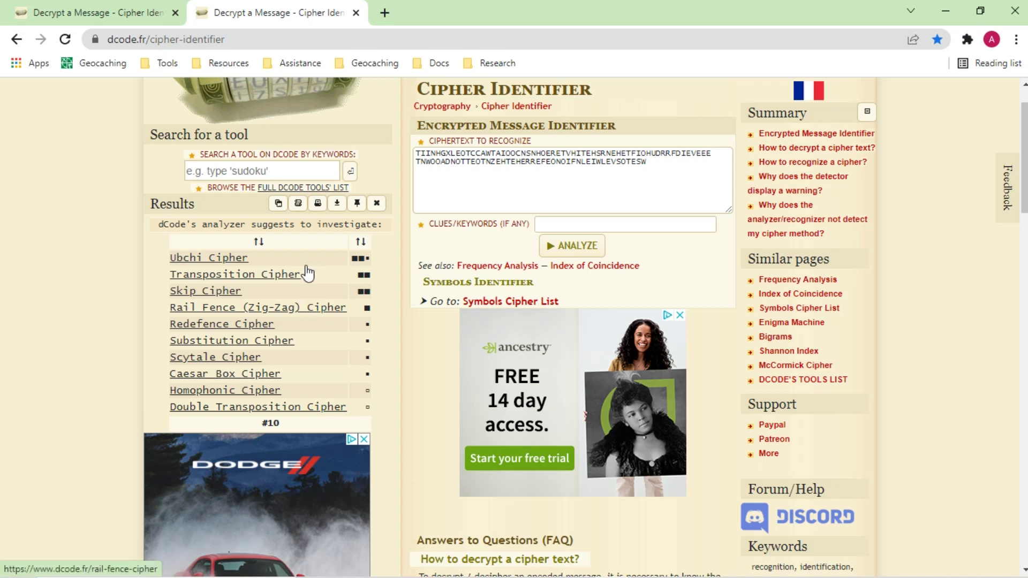
right_click(301, 308)
left_click(337, 316)
left_click(442, 15)
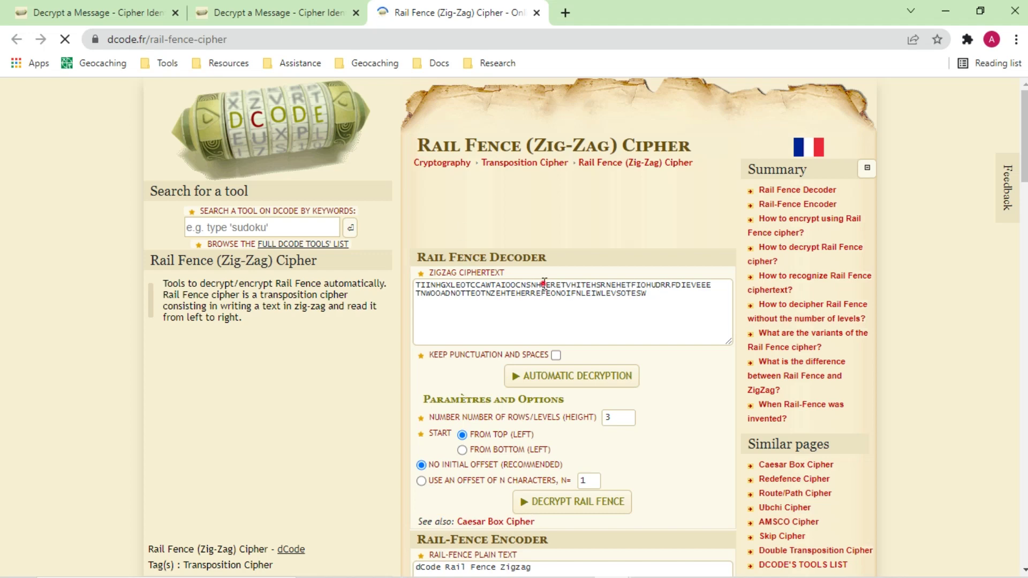
left_click_drag(647, 295, 426, 277)
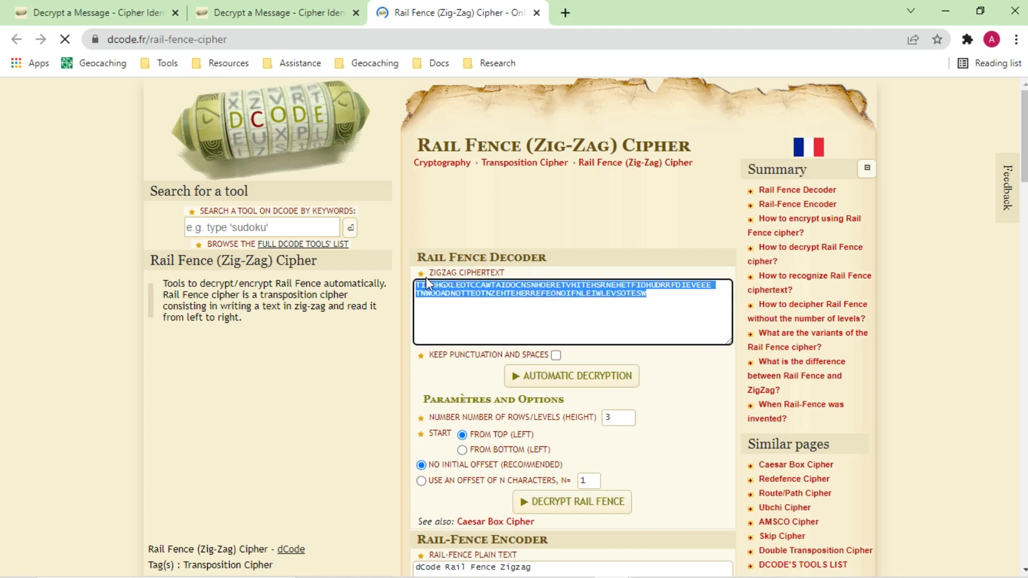
left_click(425, 277)
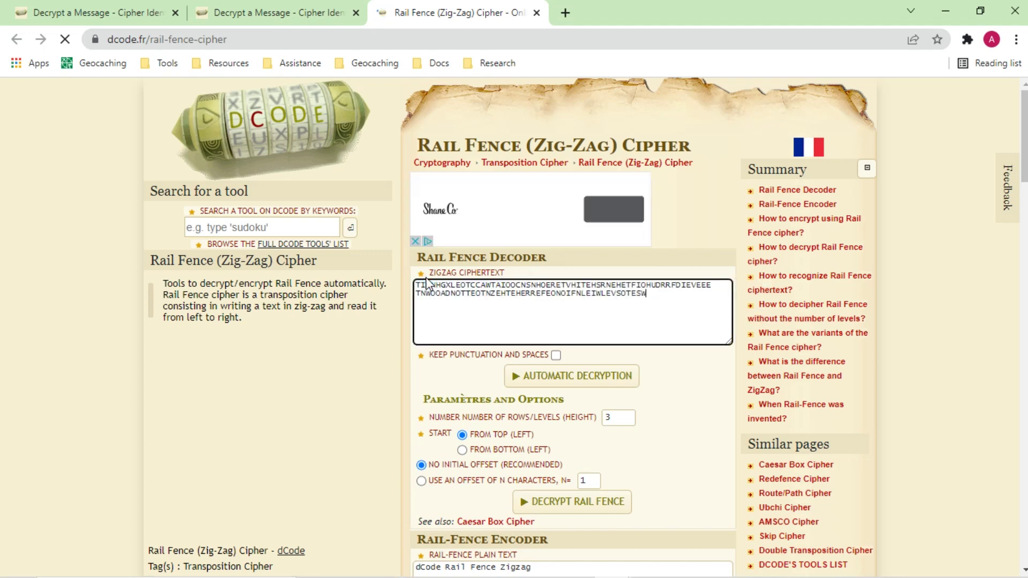
left_click(580, 378)
scroll(562, 407, "down", 1)
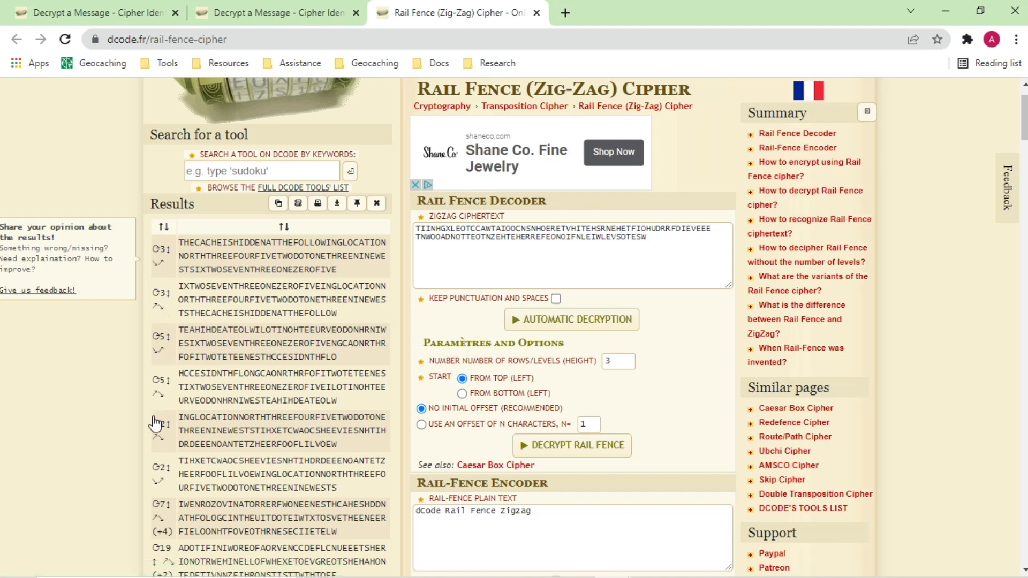
scroll(339, 307, "down", 3)
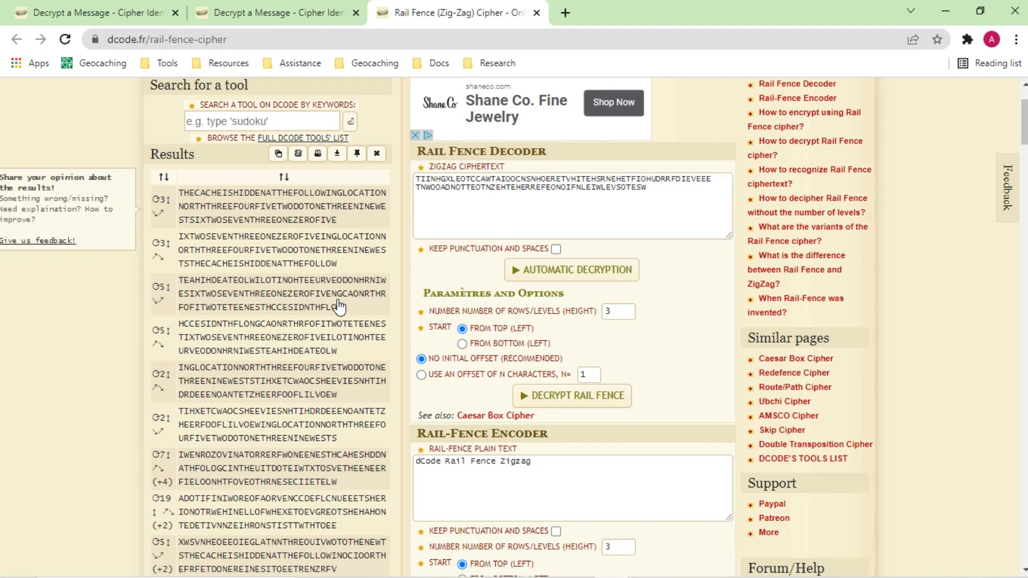
scroll(340, 306, "down", 1)
scroll(340, 307, "down", 4)
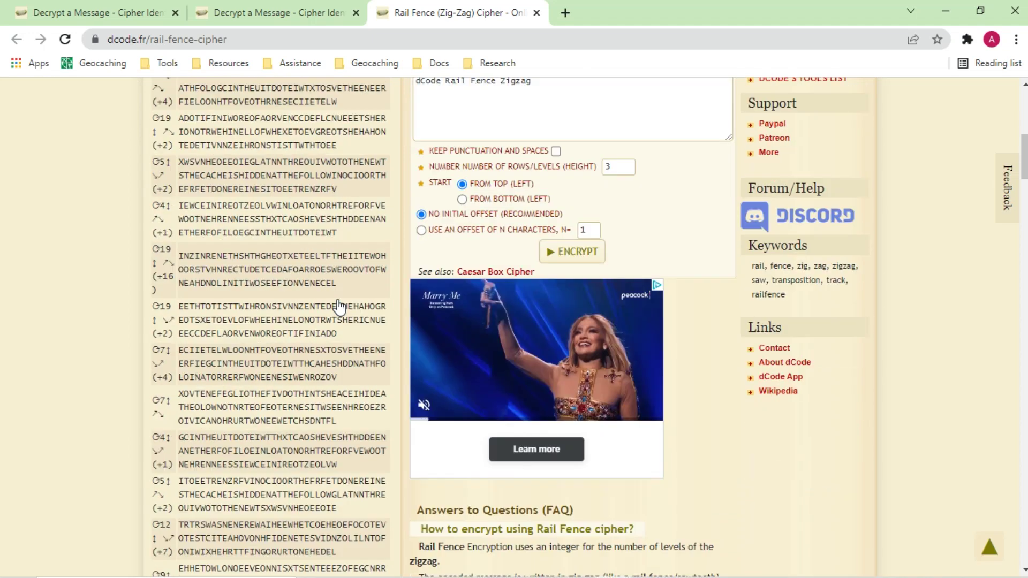
scroll(339, 307, "up", 8)
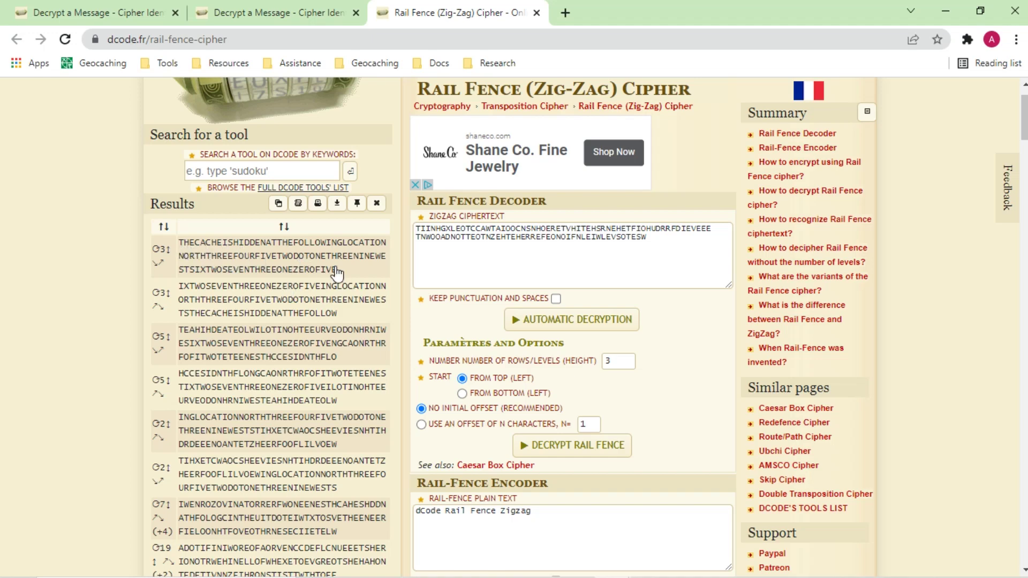
scroll(337, 274, "down", 7)
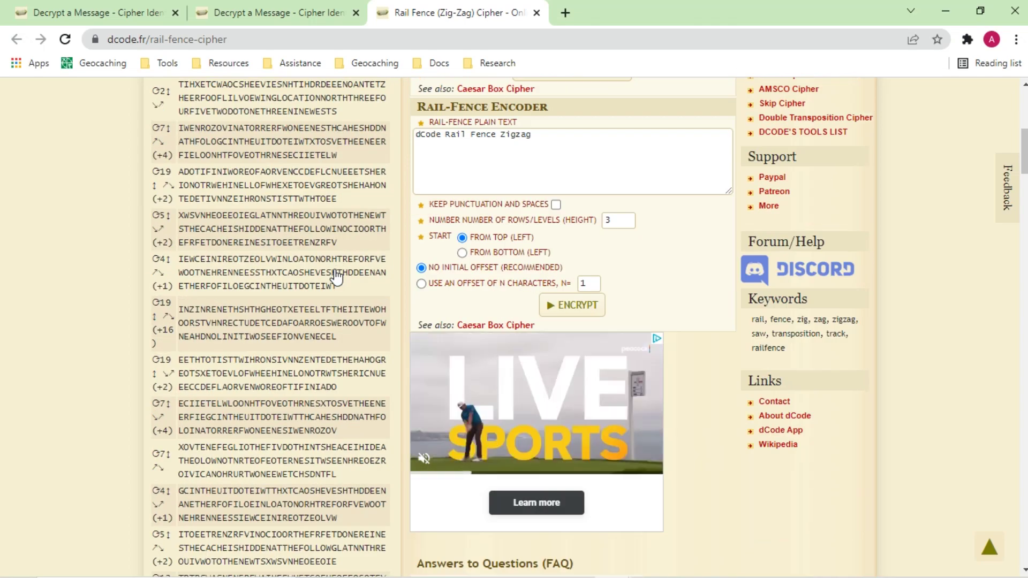
scroll(336, 276, "down", 12)
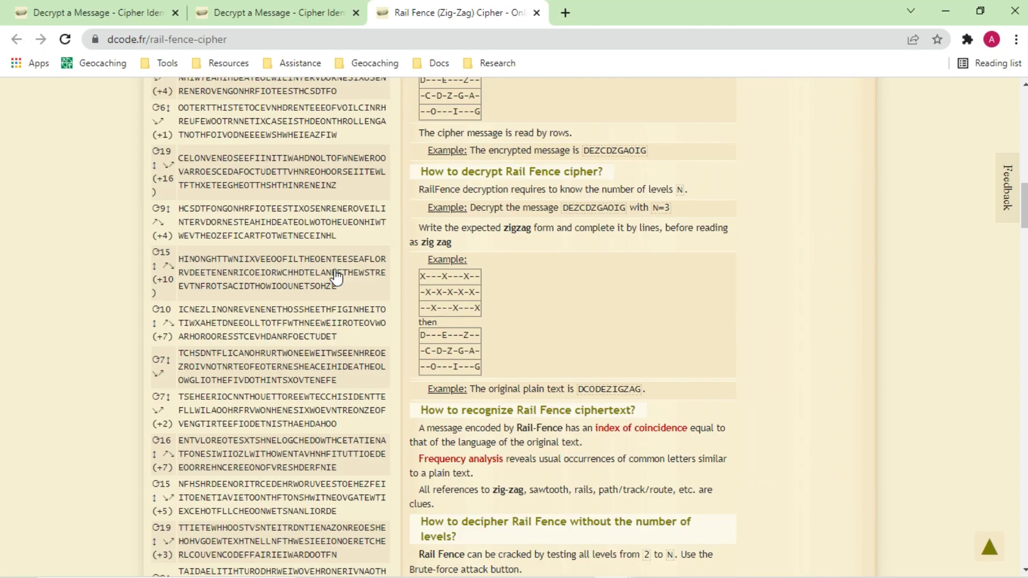
scroll(337, 275, "up", 6)
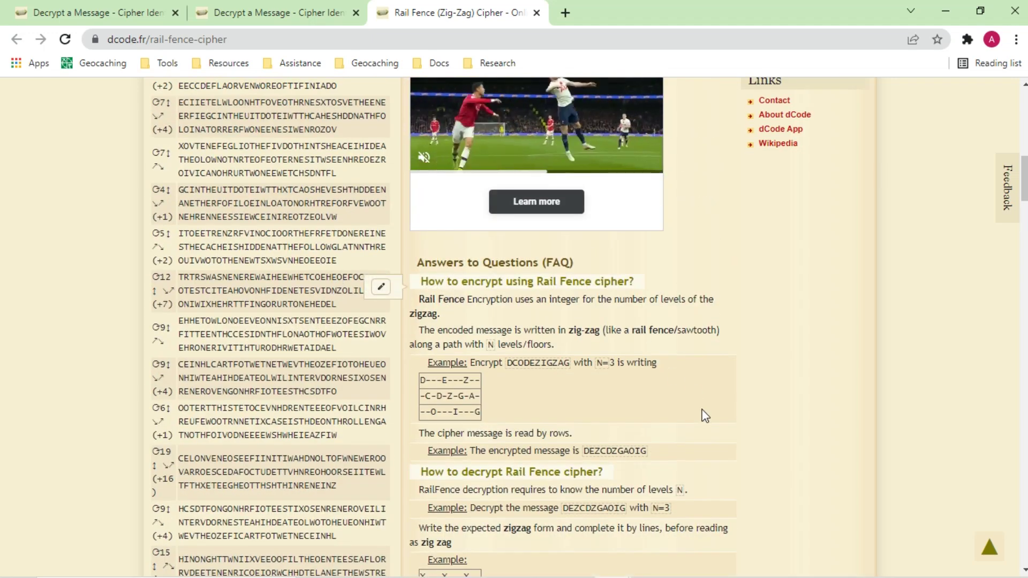
scroll(704, 415, "up", 2)
scroll(705, 415, "up", 5)
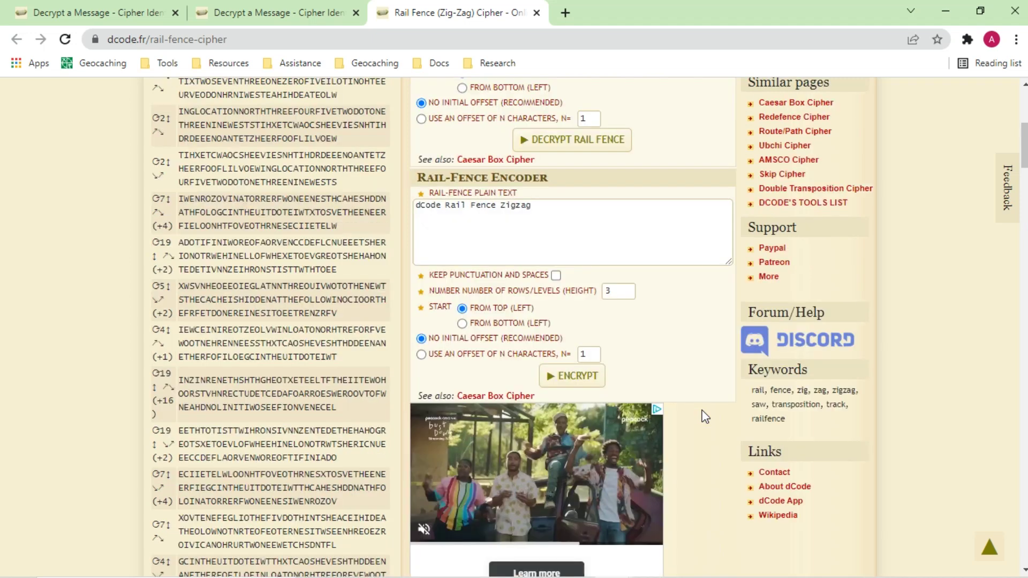
scroll(704, 417, "up", 1)
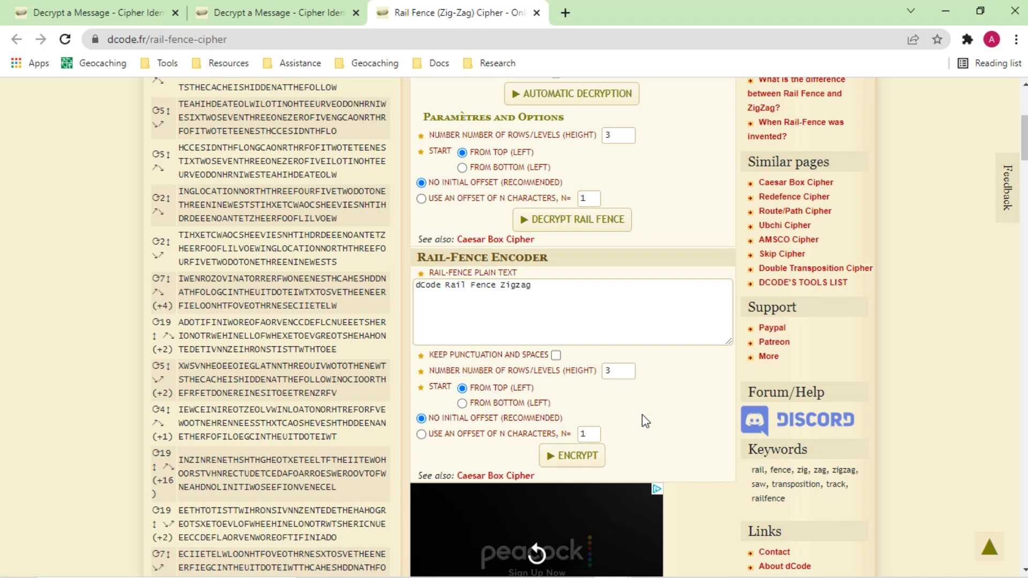
scroll(641, 421, "up", 4)
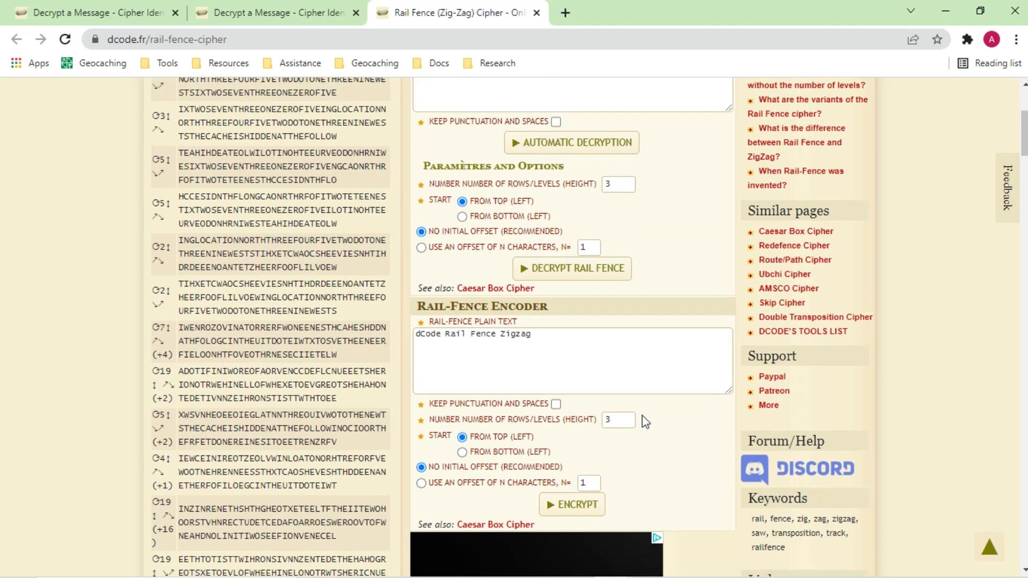
scroll(641, 416, "up", 1)
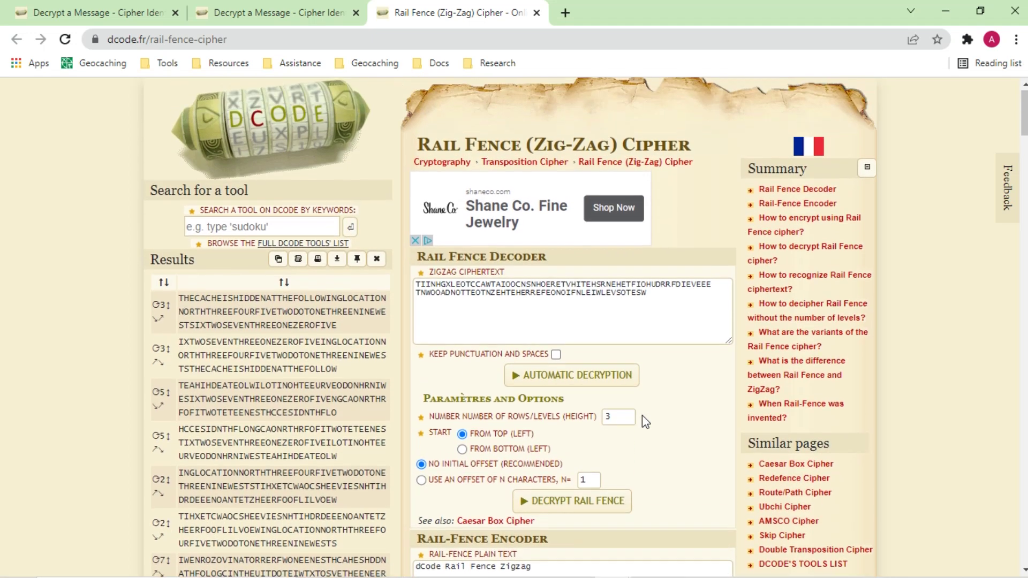
Reopen Cipher Identifier from the Cryptography tools list and close the two older tabs
left_click(435, 161)
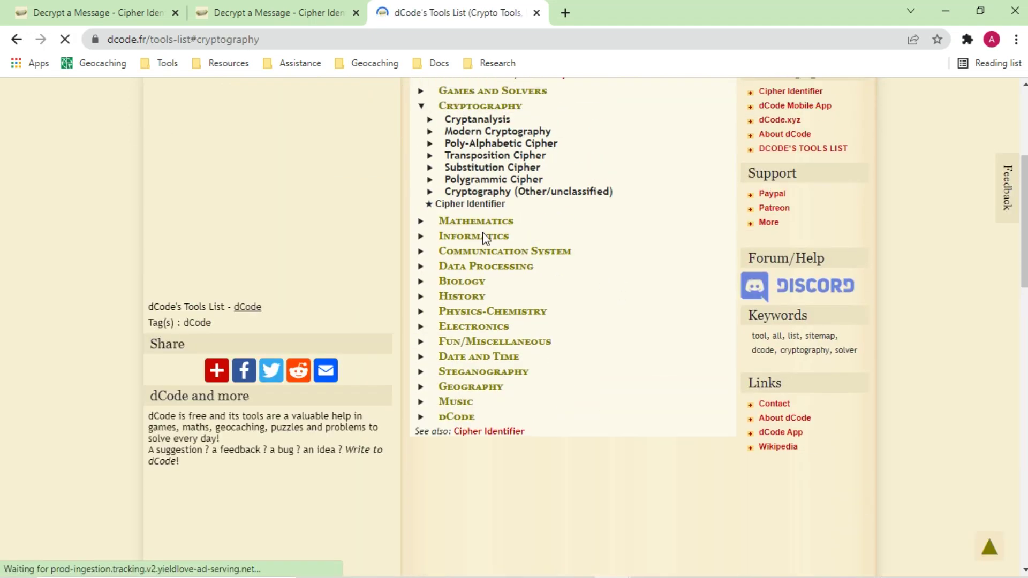
left_click(469, 186)
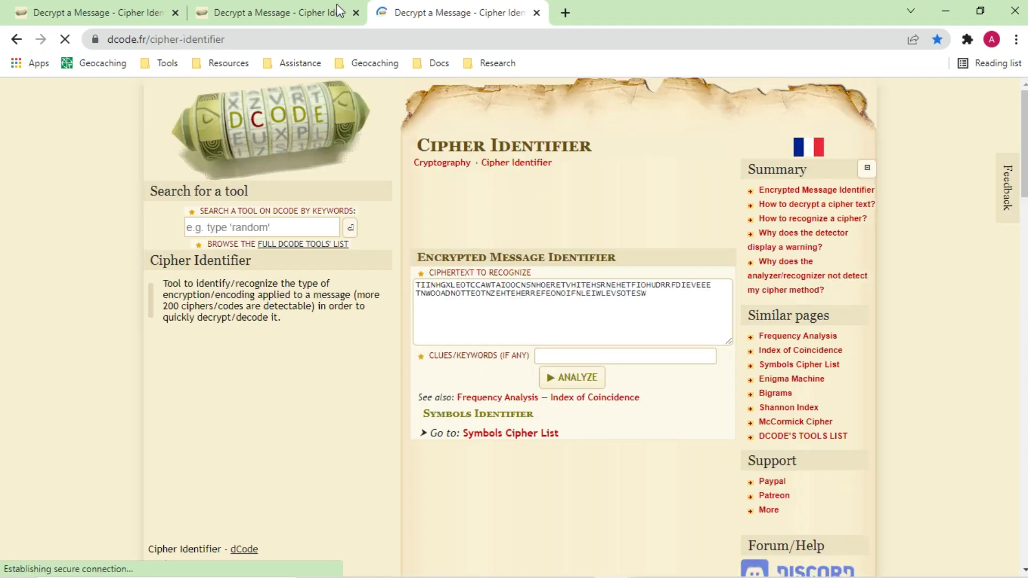
left_click(174, 14)
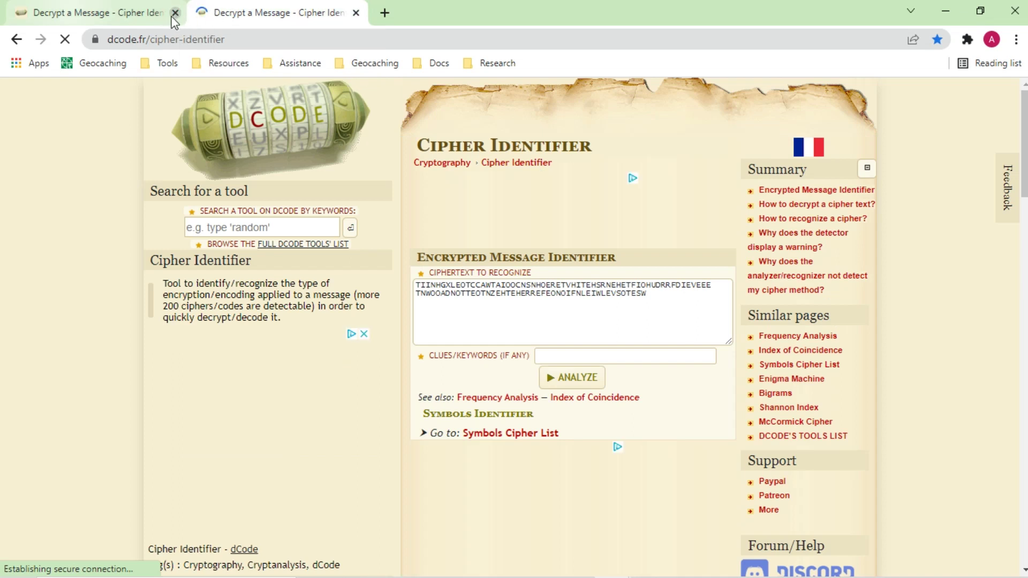
left_click(175, 15)
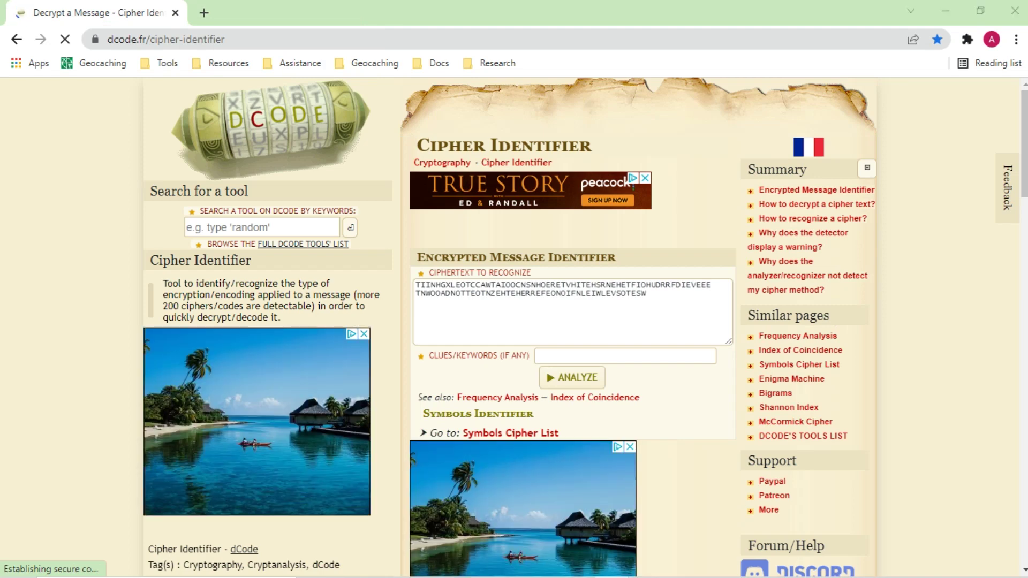
Analyse the third ciphertext, then open the top-ranked Vigenere Cipher tool in a new tab
left_click_drag(648, 294, 412, 289)
type("WVRVPCUMKYLWFDGUEKWVRYDLYWYORUNOEHXZRBAHGTUBJXISHOWYJZYSGPDDBBQTIHJRGLRZQSJXHTFQZZACUEXLRKKFRXDNRHGXSTKVG")
left_click(583, 378)
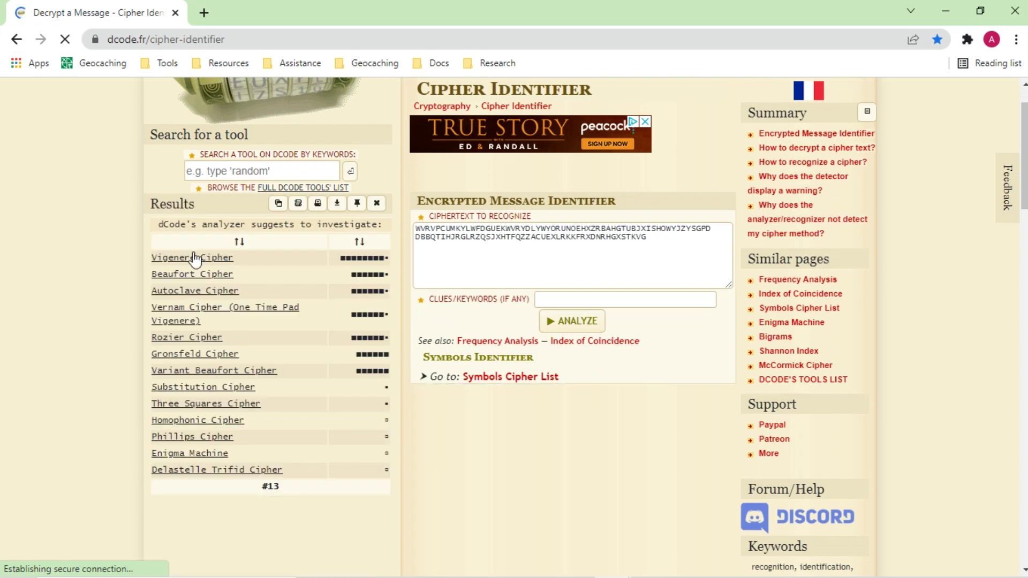
right_click(188, 260)
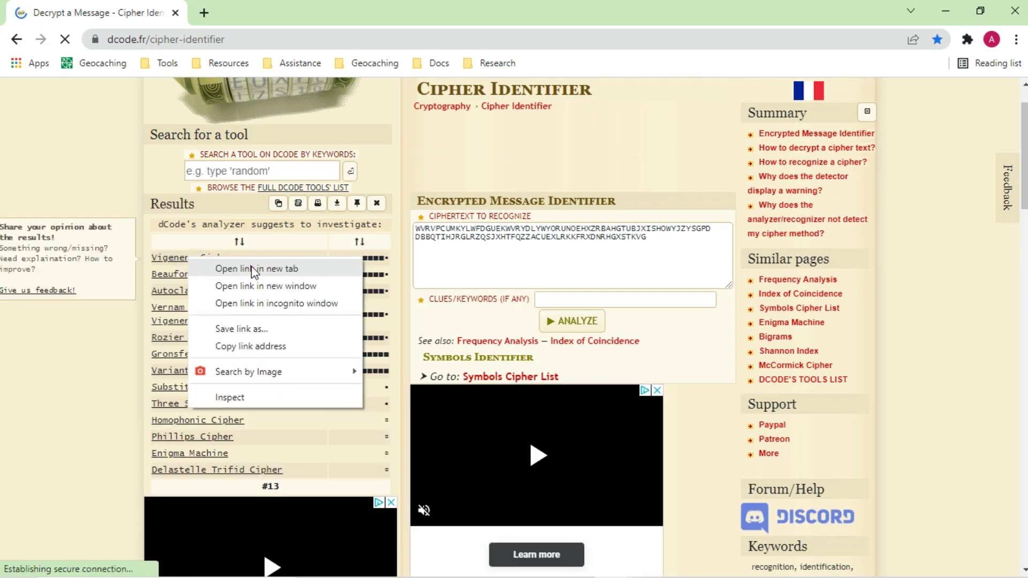
left_click(254, 270)
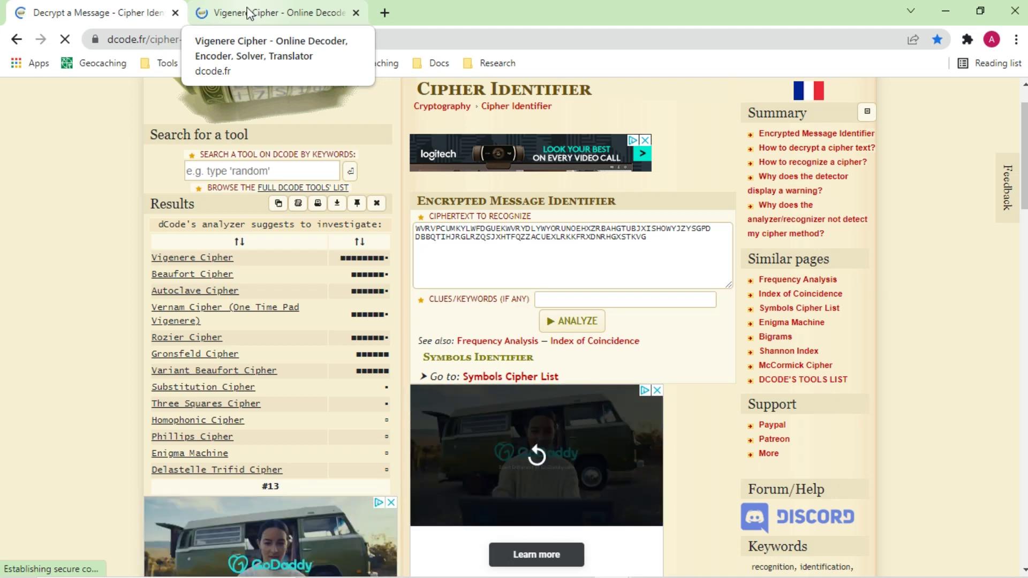
Run automatic Vigenère decryption on the pasted ciphertext, topped by key DONTPL giving THECARRY…
left_click(247, 13)
left_click_drag(582, 296, 535, 297)
key("ctrl+a")
type("WVRVPCUMKYLWFDGUEKWVRYDLYWYORUNOEHXZRBAHGTUBJXISHOWYJZYSGPDDBBQTIHJRGLRZQSJXHTFQZZACUEXLRKKFRXDNRHGXSTKVG")
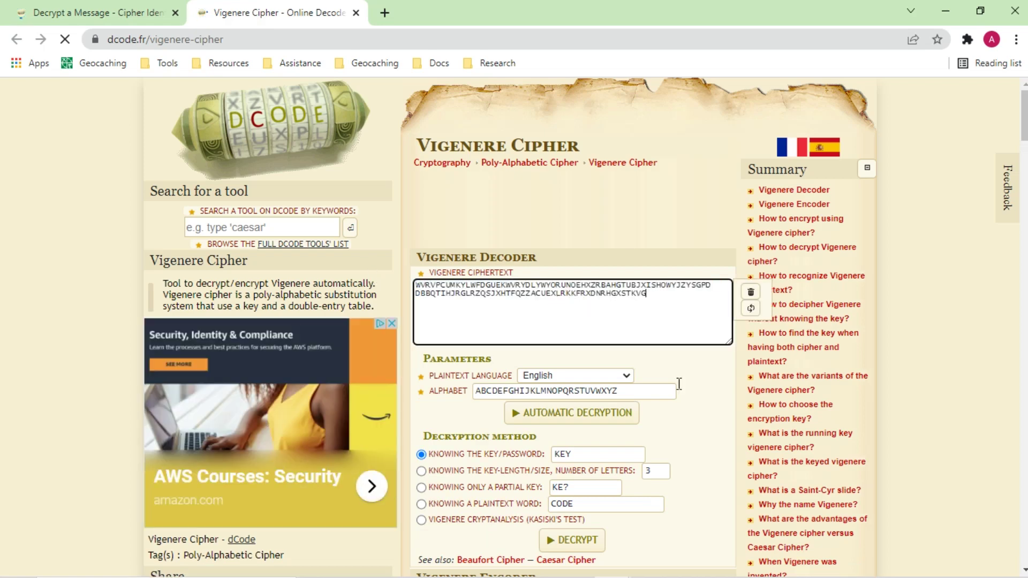
scroll(679, 384, "down", 1)
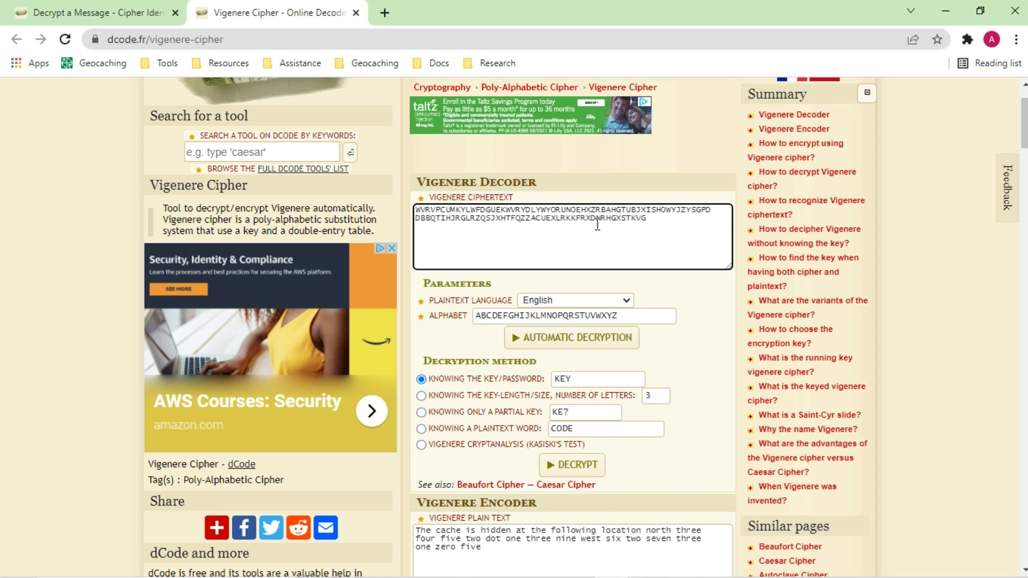
left_click(572, 338)
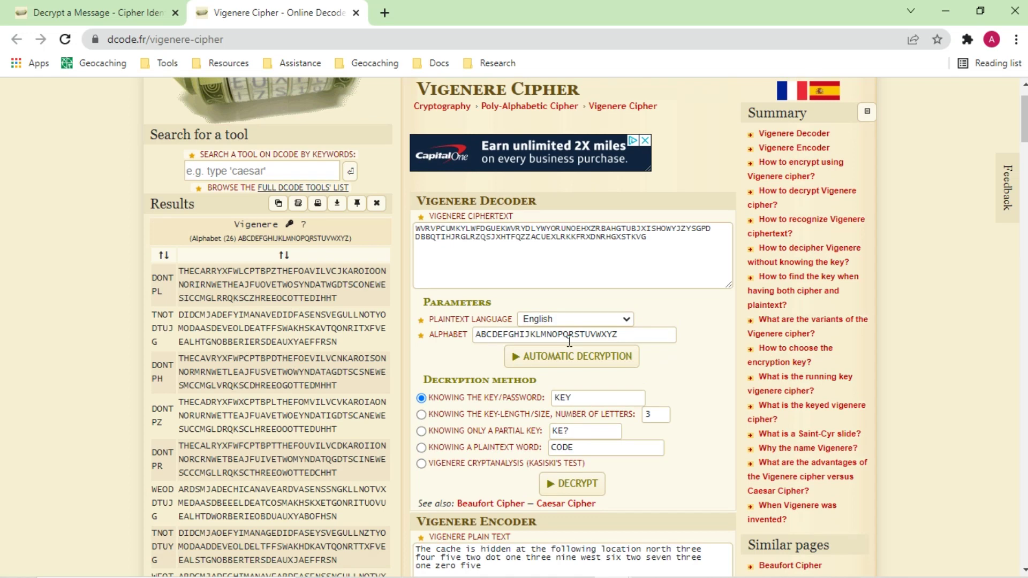
mouse_move(183, 279)
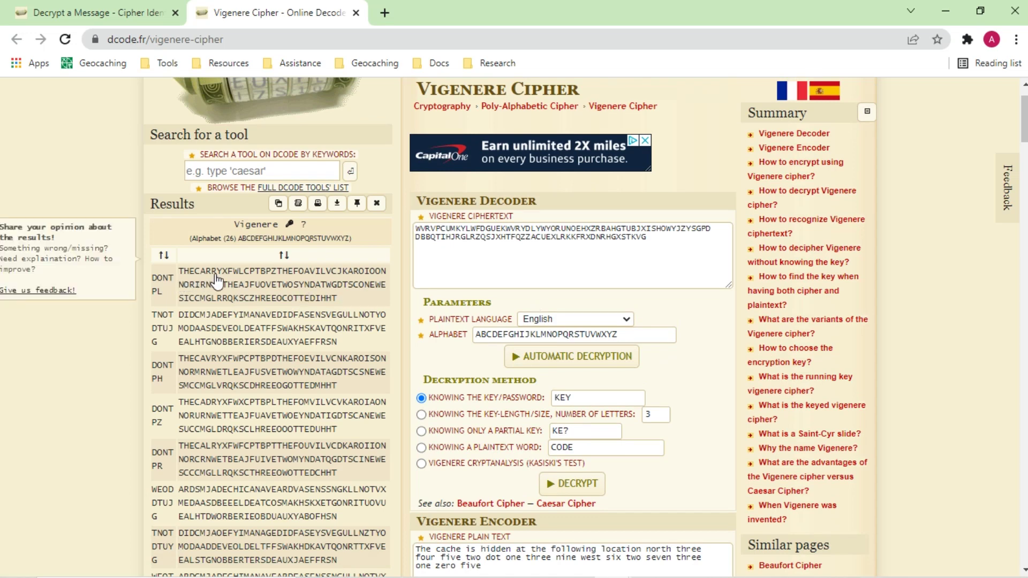
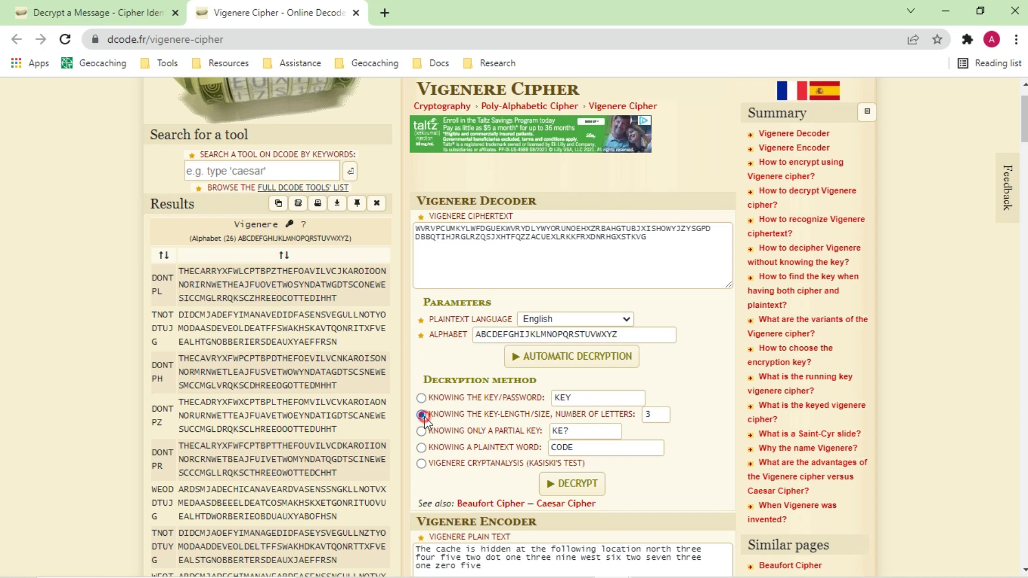
Change the Vigenère key length from 3 to 18, decrypt, and review the candidate plaintexts
left_click_drag(660, 415, 635, 423)
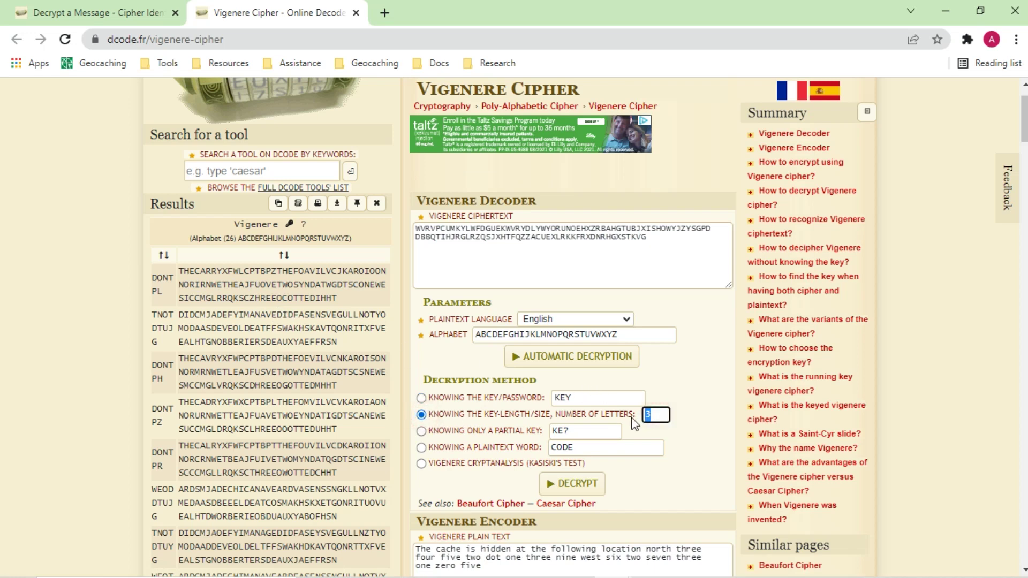
type("18")
left_click(578, 484)
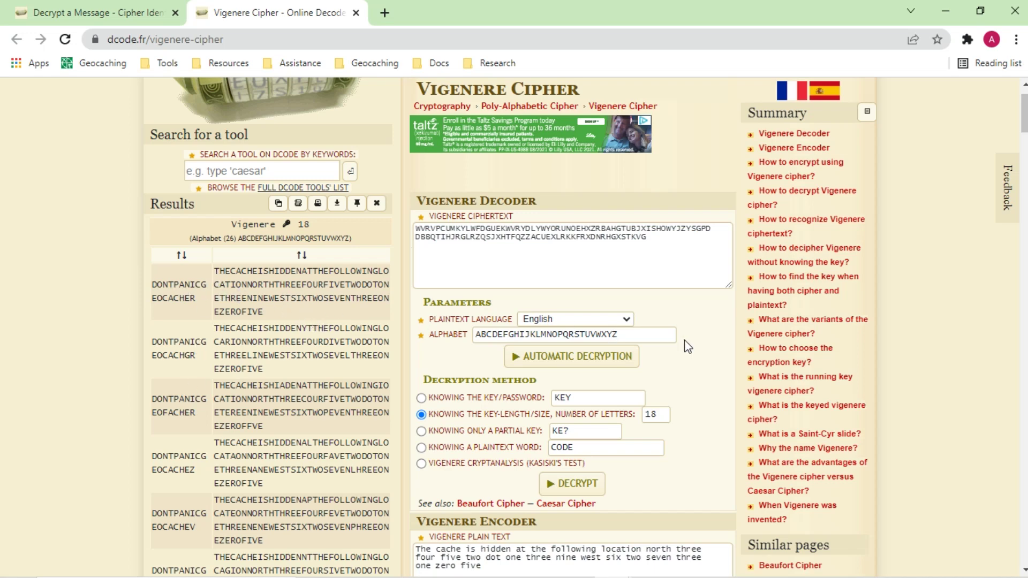
scroll(688, 347, "down", 2)
scroll(688, 347, "up", 2)
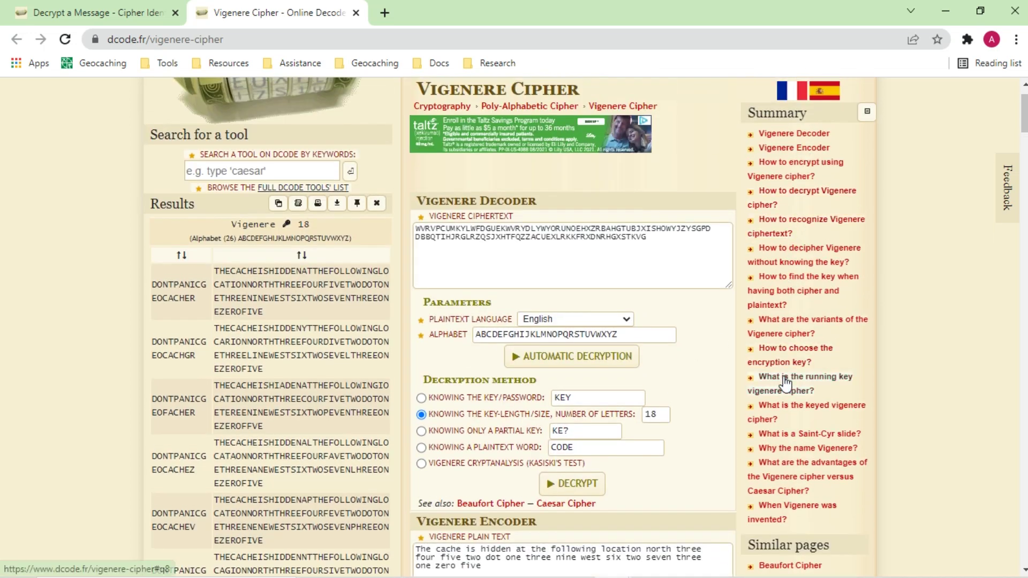
scroll(690, 372, "down", 4)
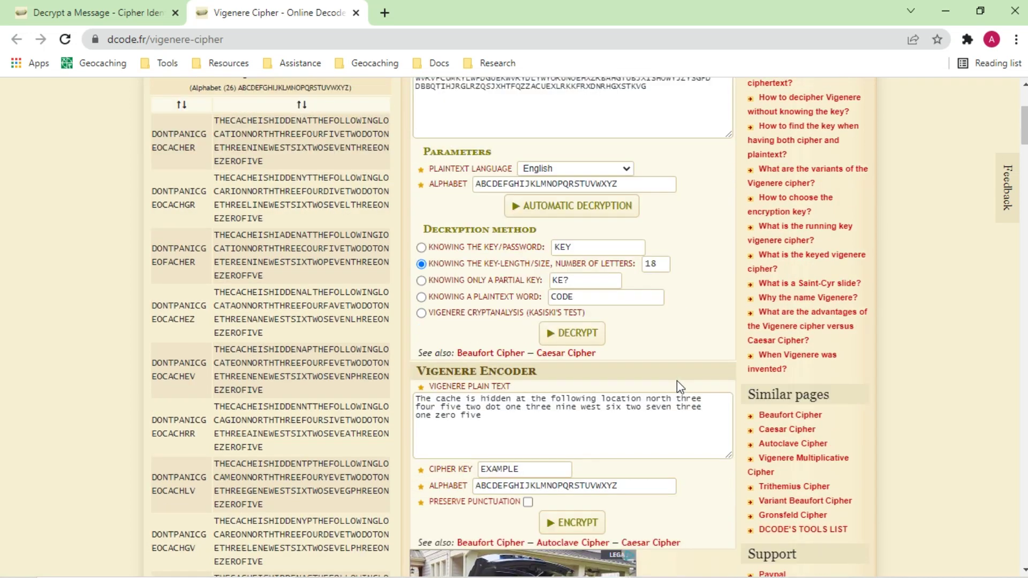
scroll(676, 381, "down", 4)
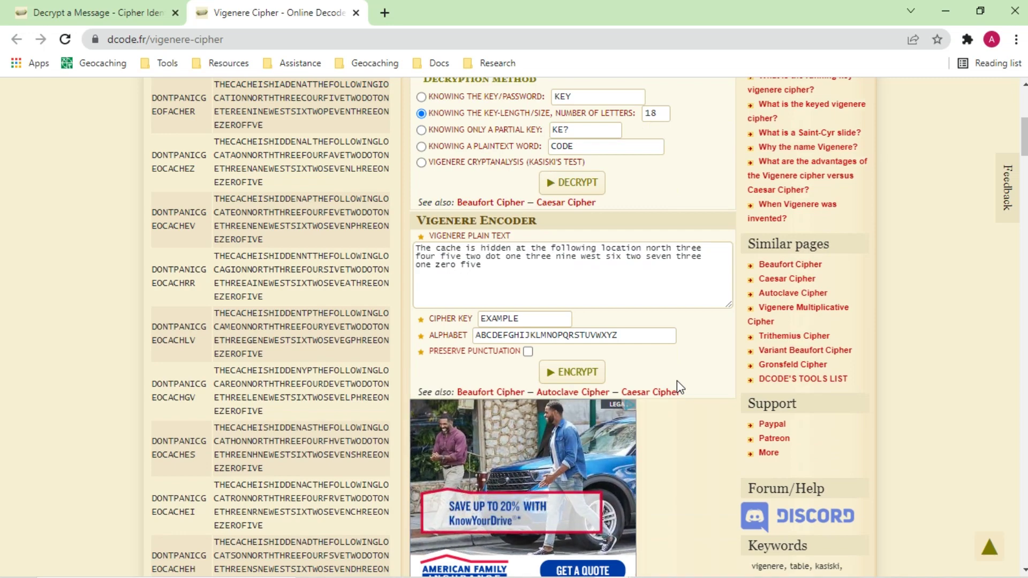
scroll(679, 380, "up", 1)
scroll(681, 386, "up", 7)
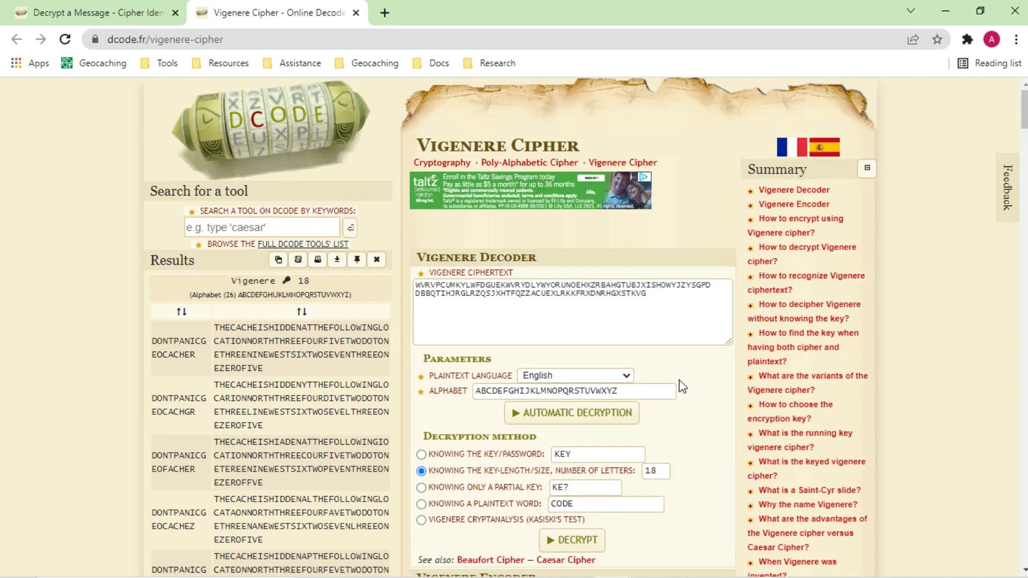
Expand Cryptography's Cryptanalysis and Modern Cryptography lists and open MD5 in a background tab
scroll(432, 152, "down", 1)
scroll(477, 165, "up", 1)
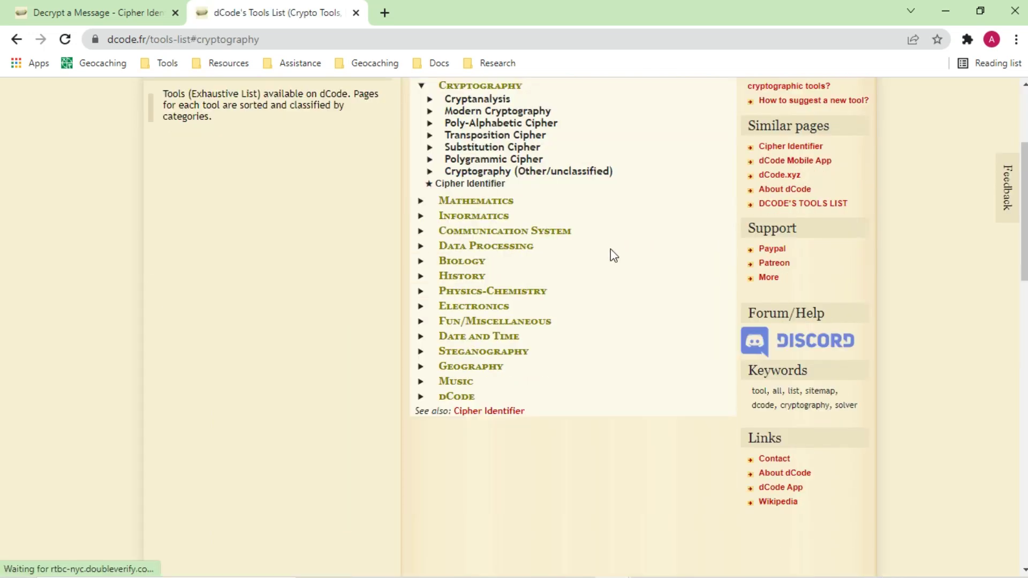
scroll(577, 261, "up", 1)
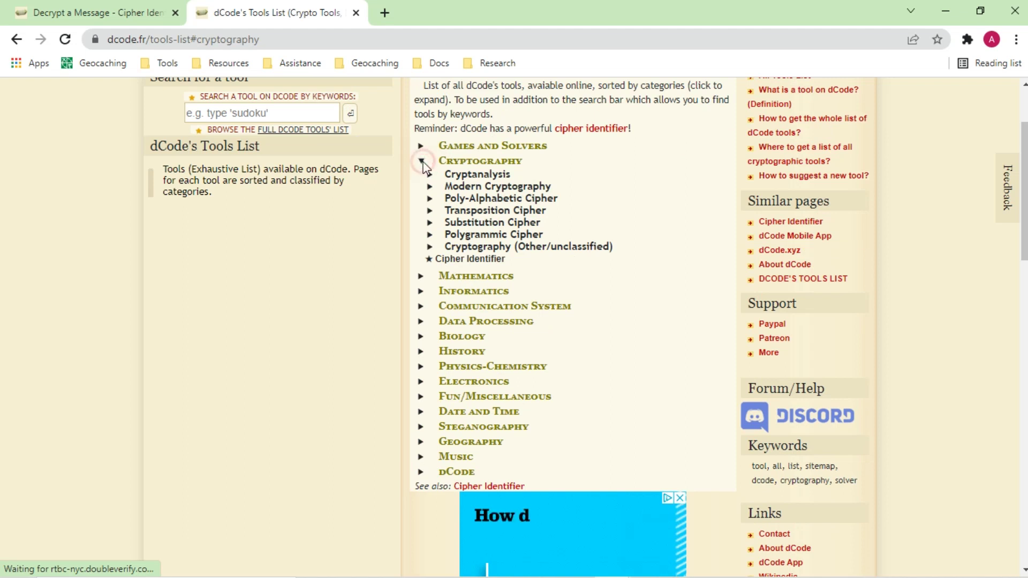
left_click(421, 161)
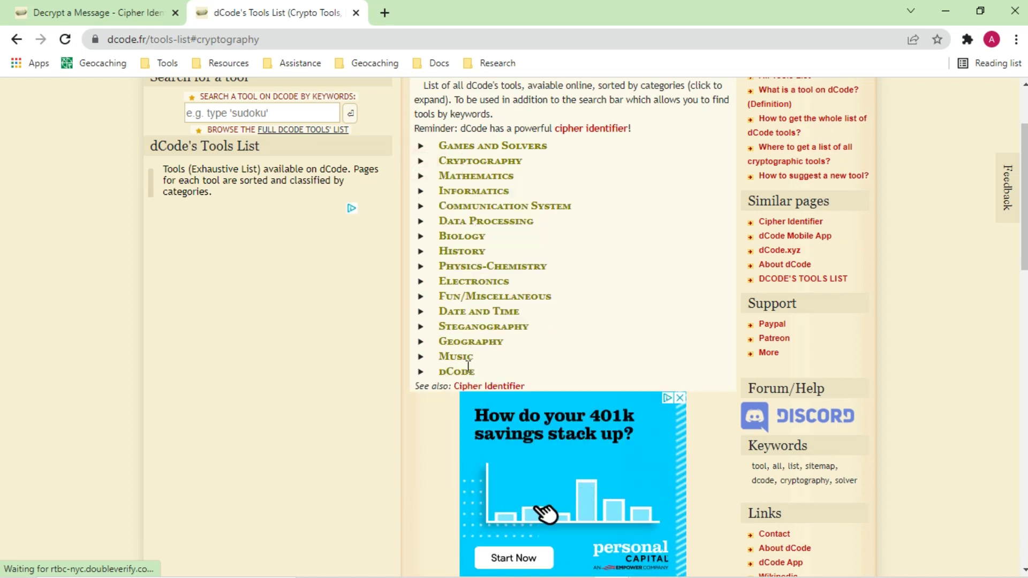
left_click(419, 161)
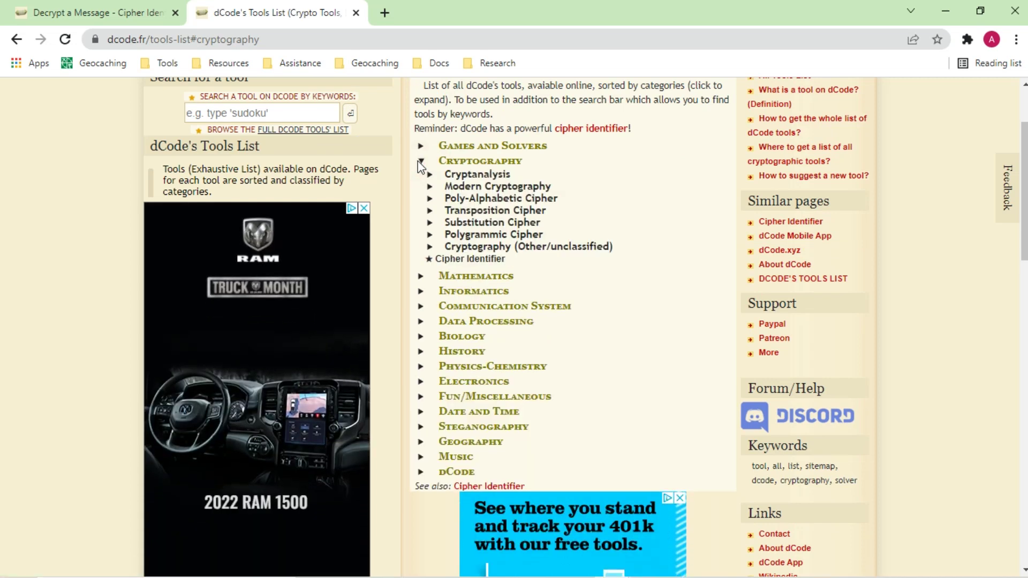
left_click(430, 176)
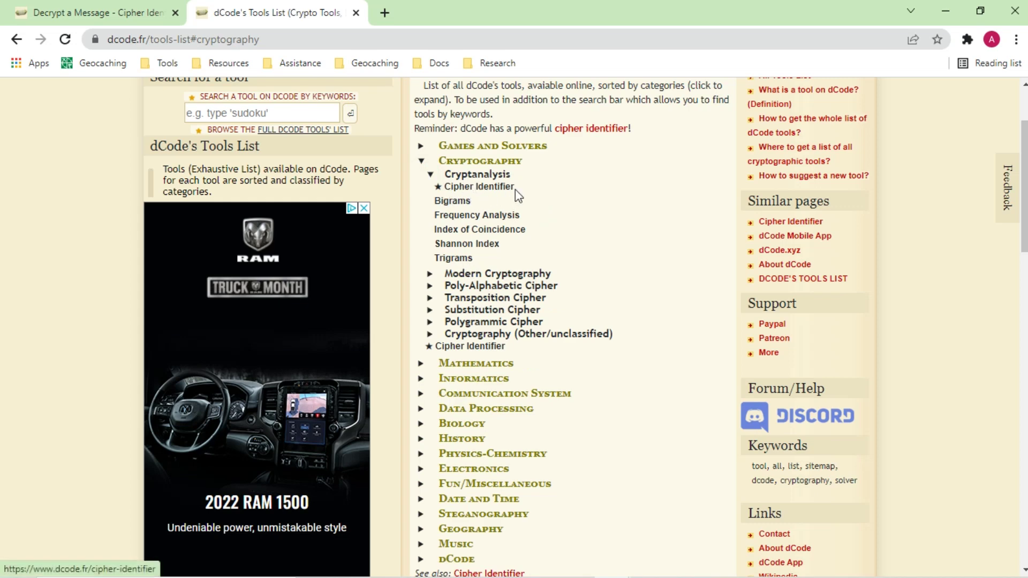
left_click(430, 274)
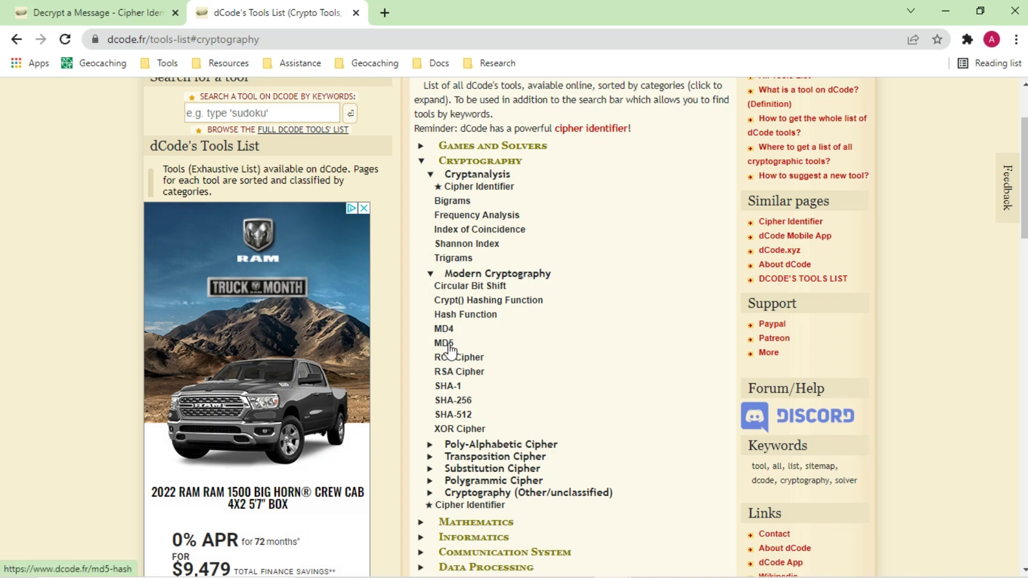
middle_click(449, 345)
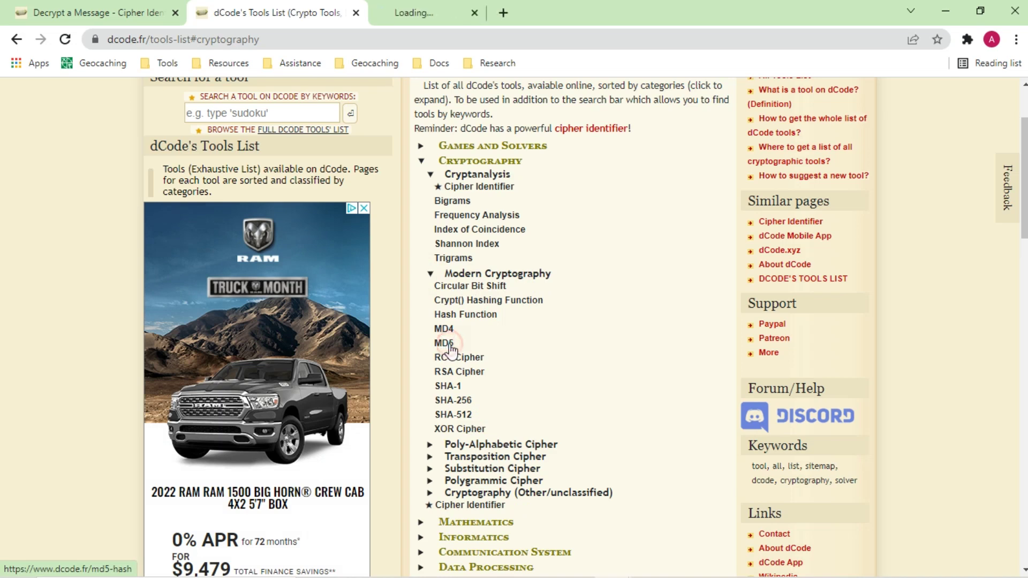
Close the Decrypt a Message tab, look over the MD5 Decrypter page, then close it
left_click(176, 13)
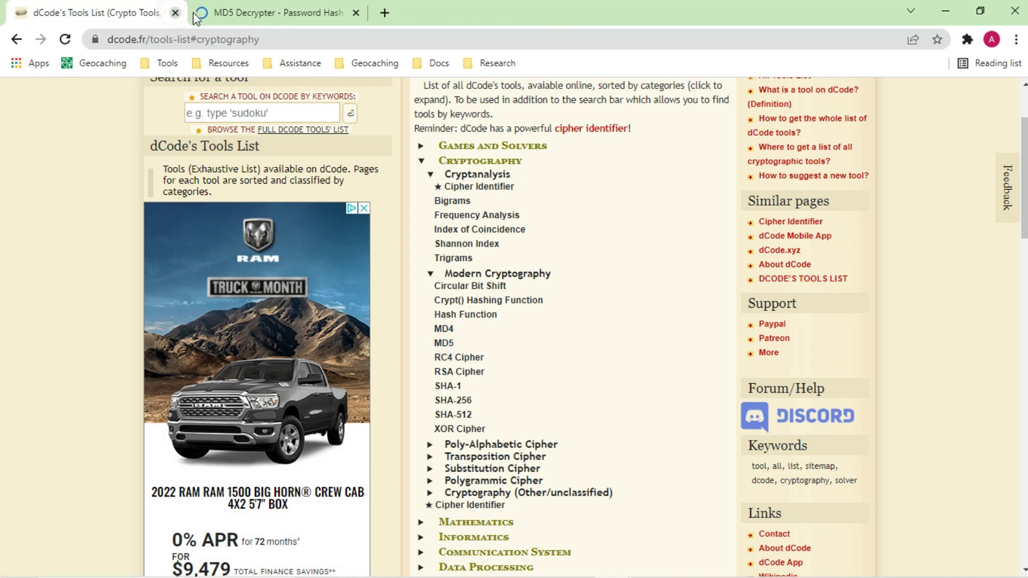
left_click(225, 15)
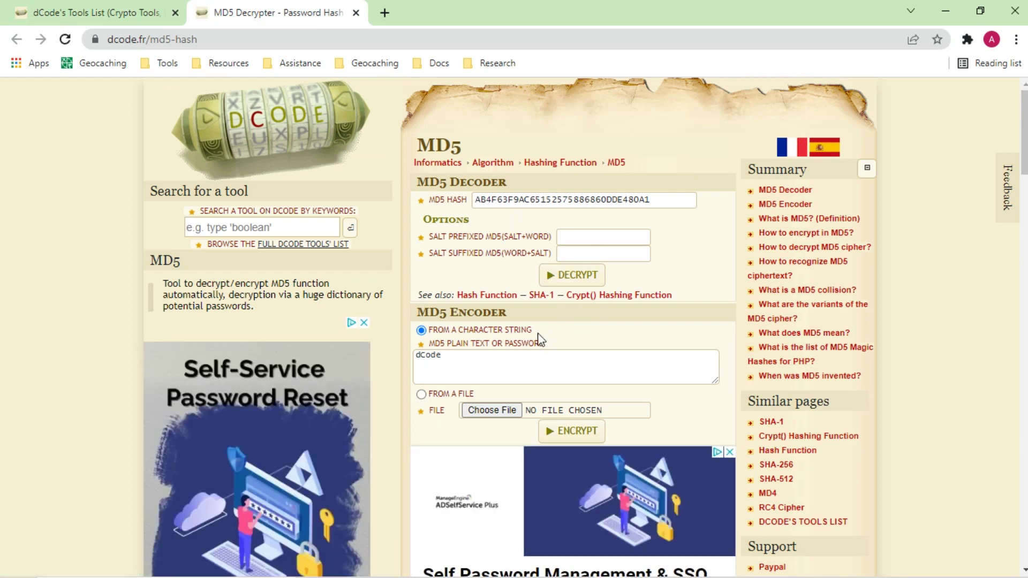
mouse_move(481, 356)
mouse_move(581, 354)
left_click(355, 12)
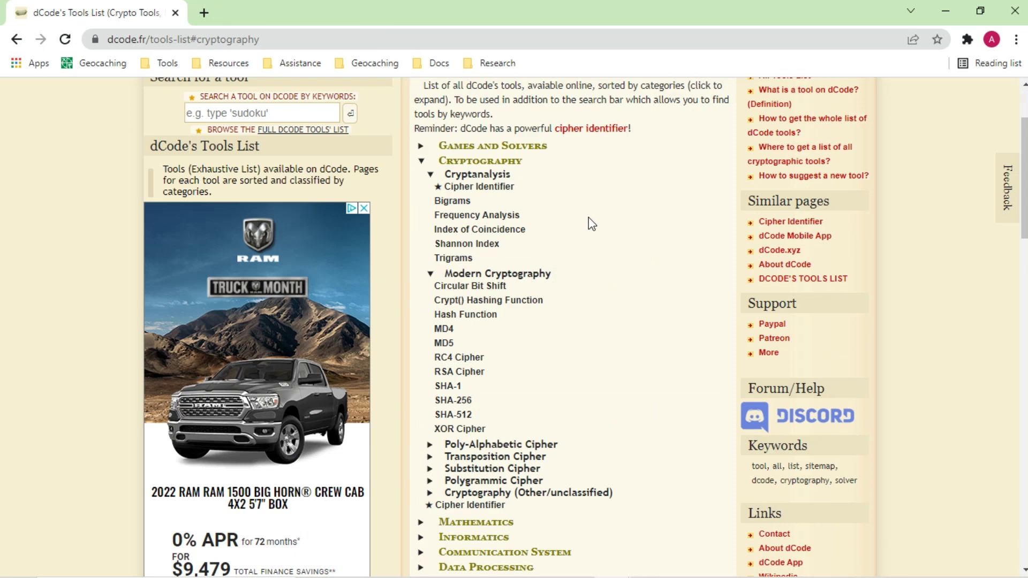
Collapse Cryptanalysis and Modern Cryptography, peek at Poly-Alphabetic and Transposition, then expand Substitution Cipher
left_click(430, 176)
left_click(430, 187)
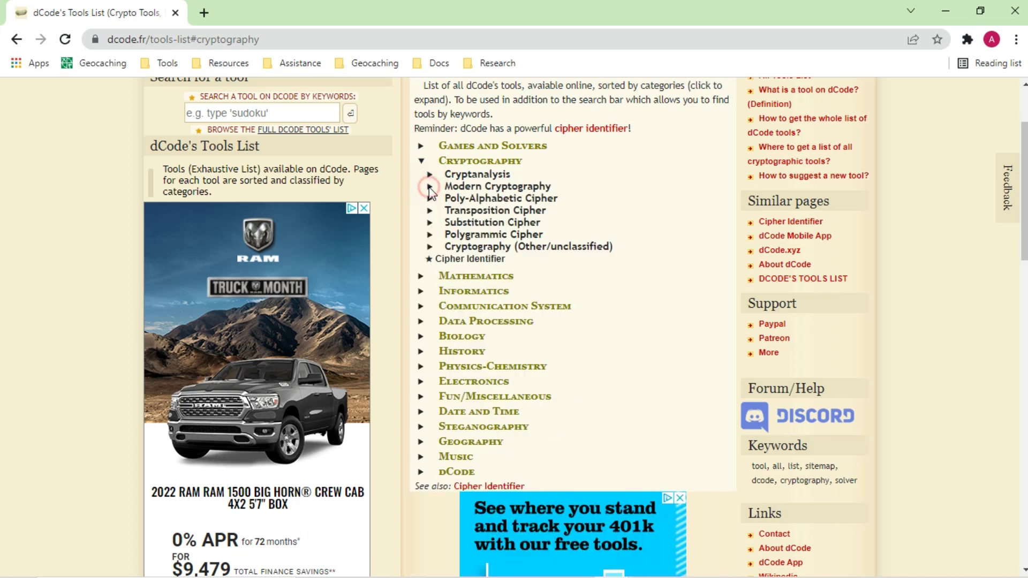
left_click(429, 199)
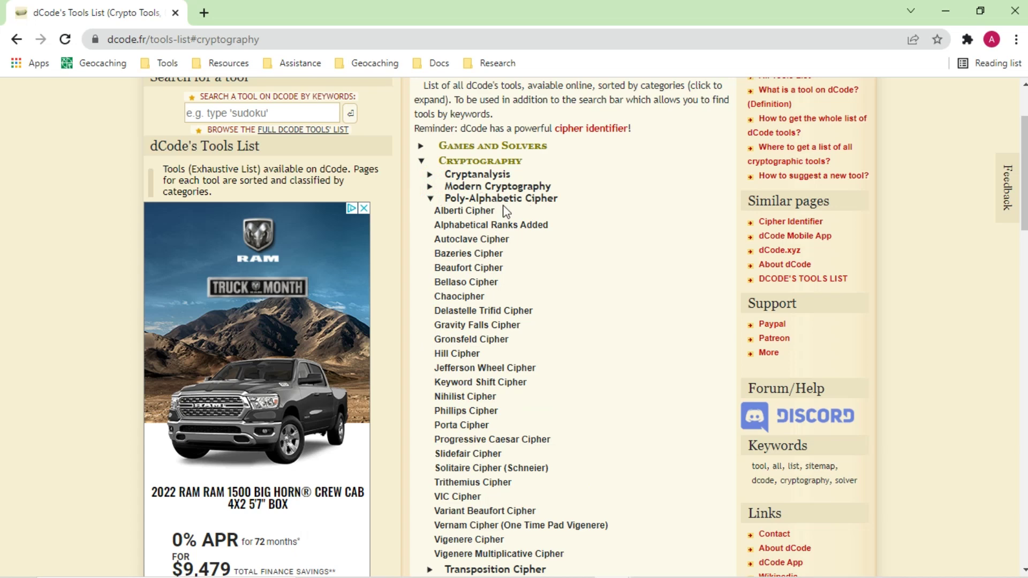
left_click(430, 199)
left_click(430, 211)
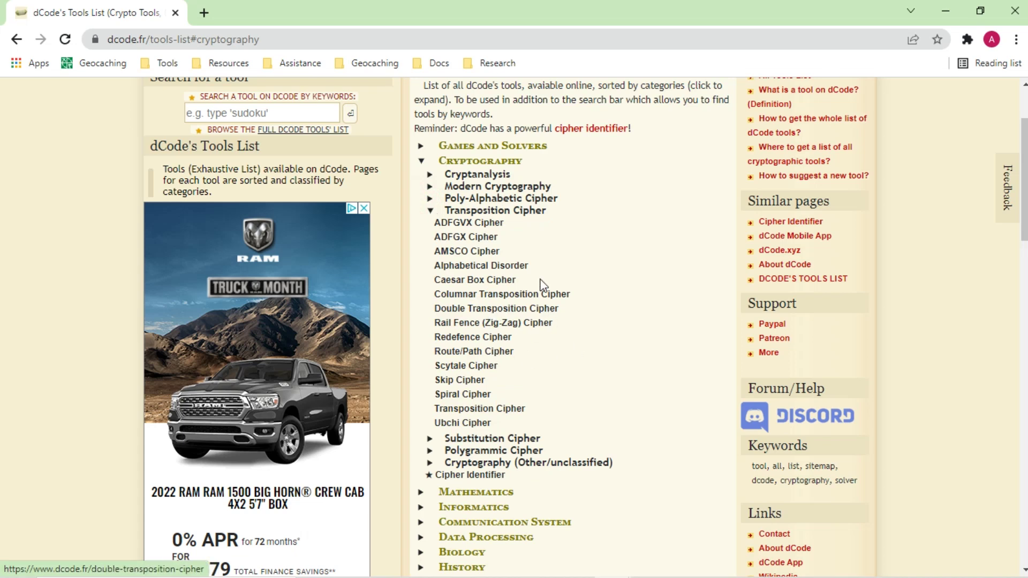
left_click(429, 211)
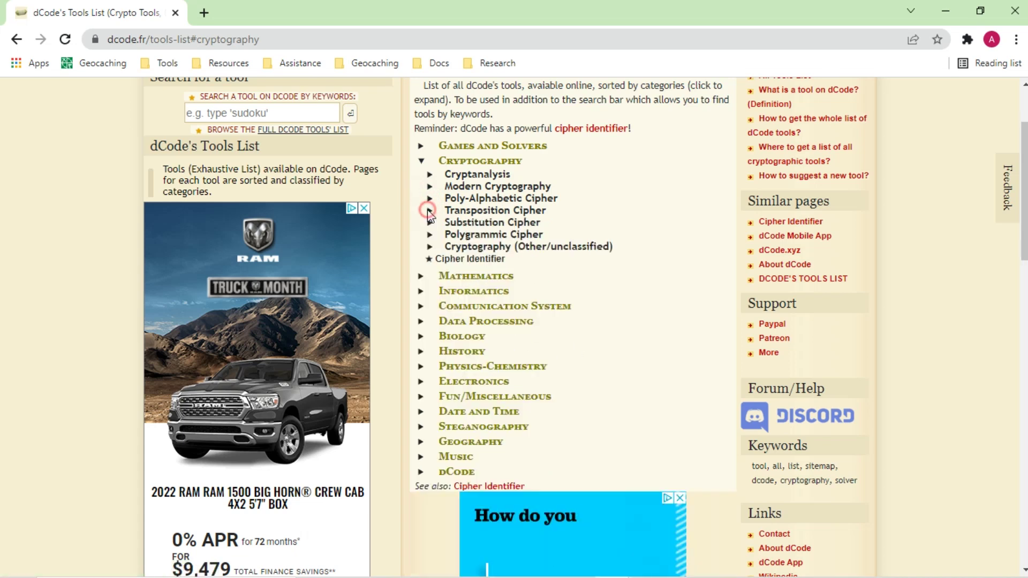
left_click(430, 222)
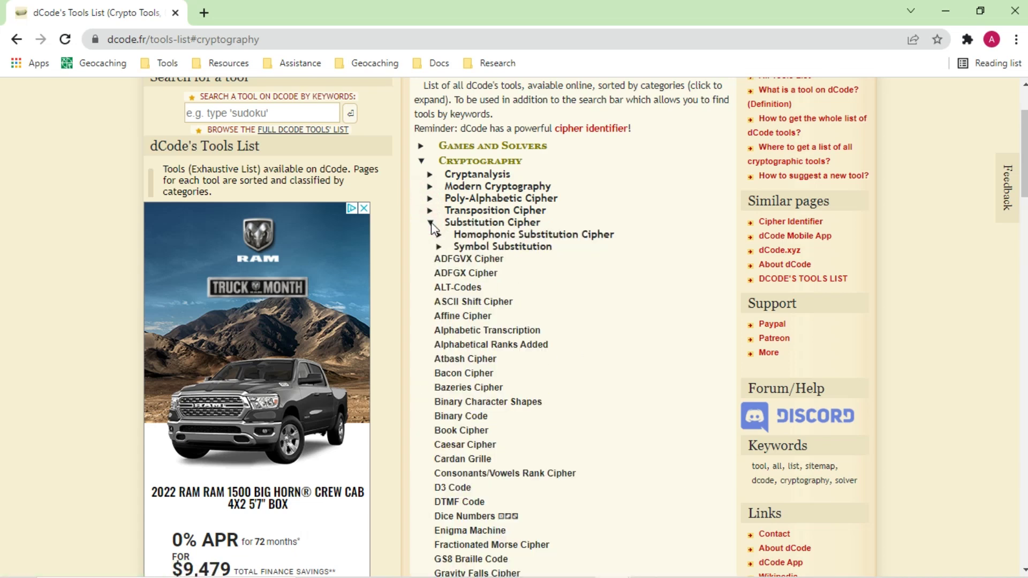
Open Mono-alphabetic Substitution from the Substitution Cipher list in a new tab and view it
scroll(506, 269, "down", 1)
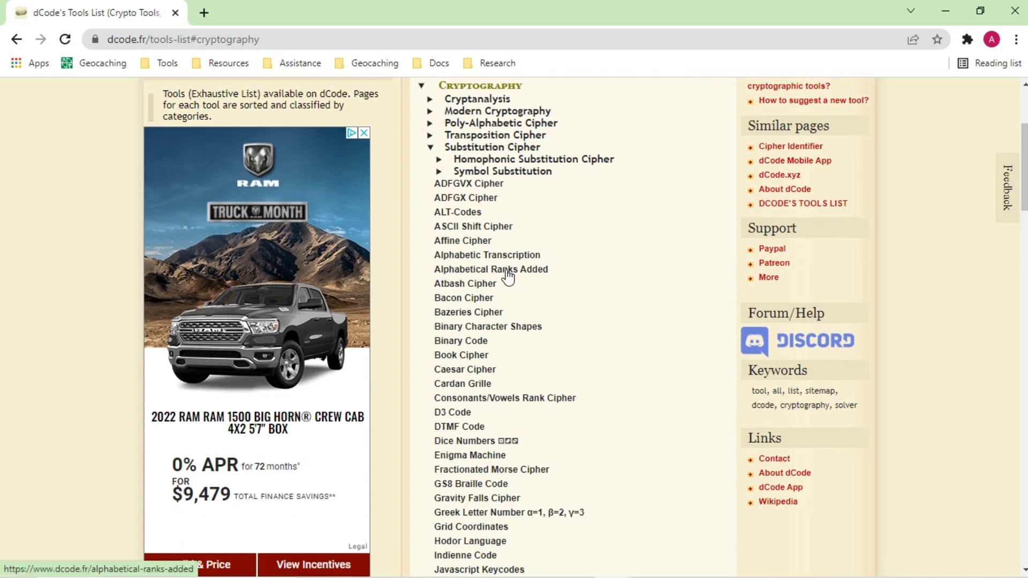
scroll(506, 271, "down", 2)
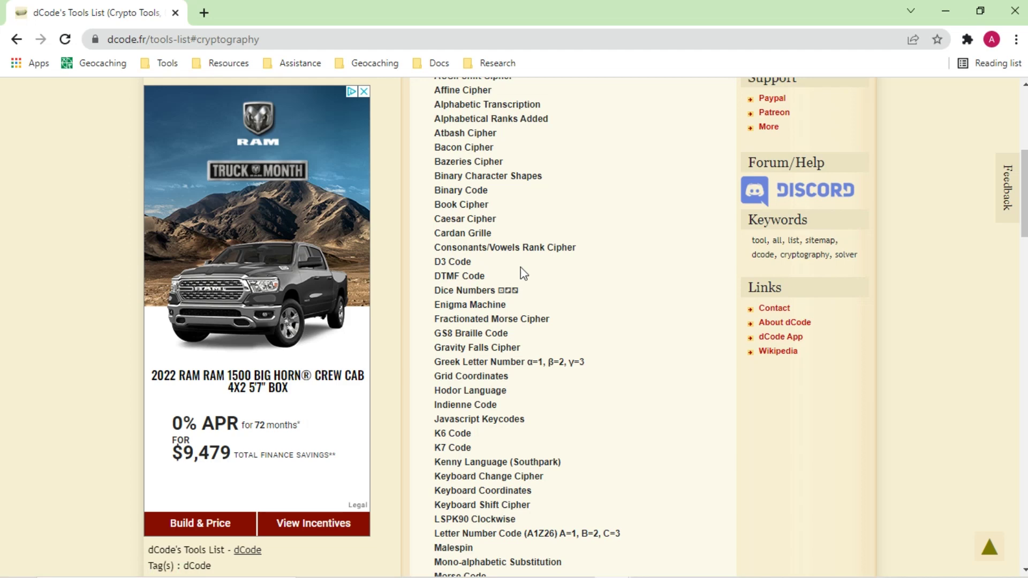
scroll(596, 271, "down", 2)
scroll(596, 271, "down", 1)
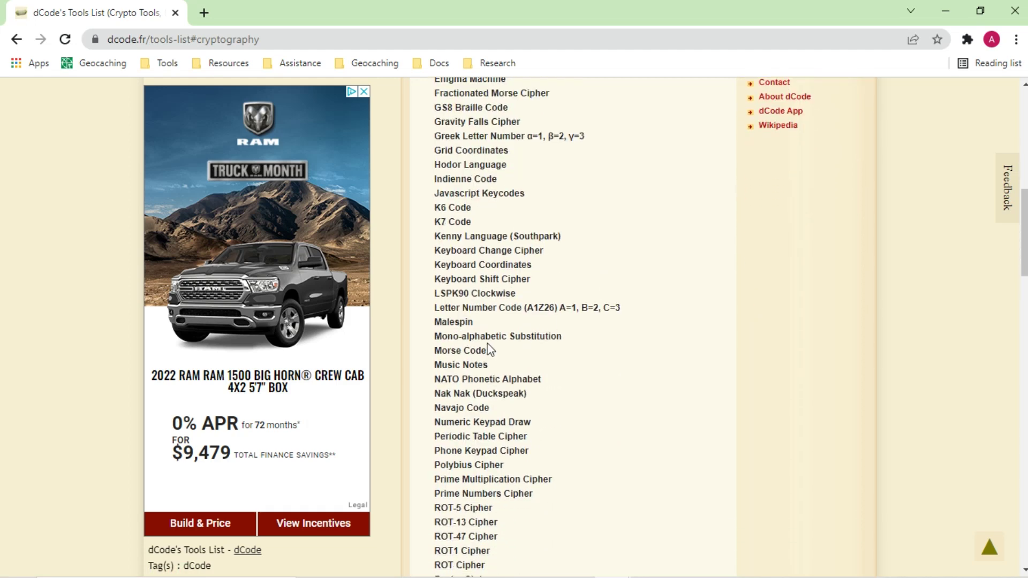
middle_click(508, 343)
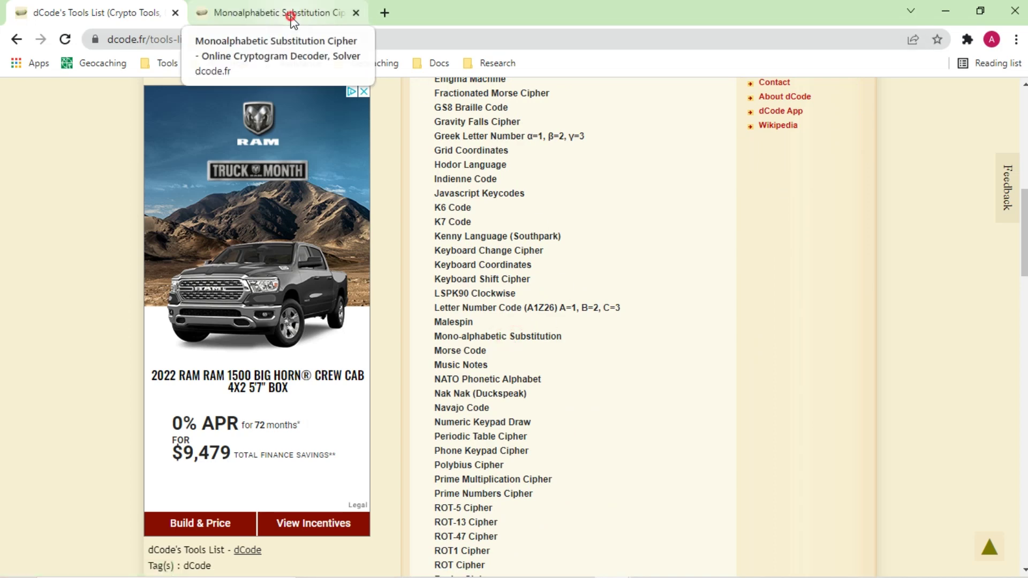
left_click(292, 16)
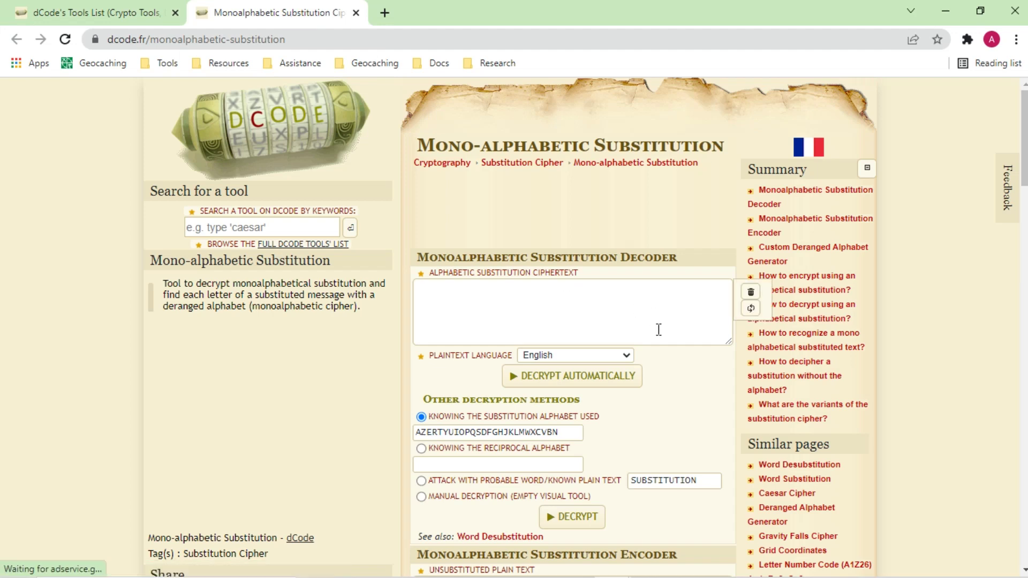
scroll(661, 336, "down", 1)
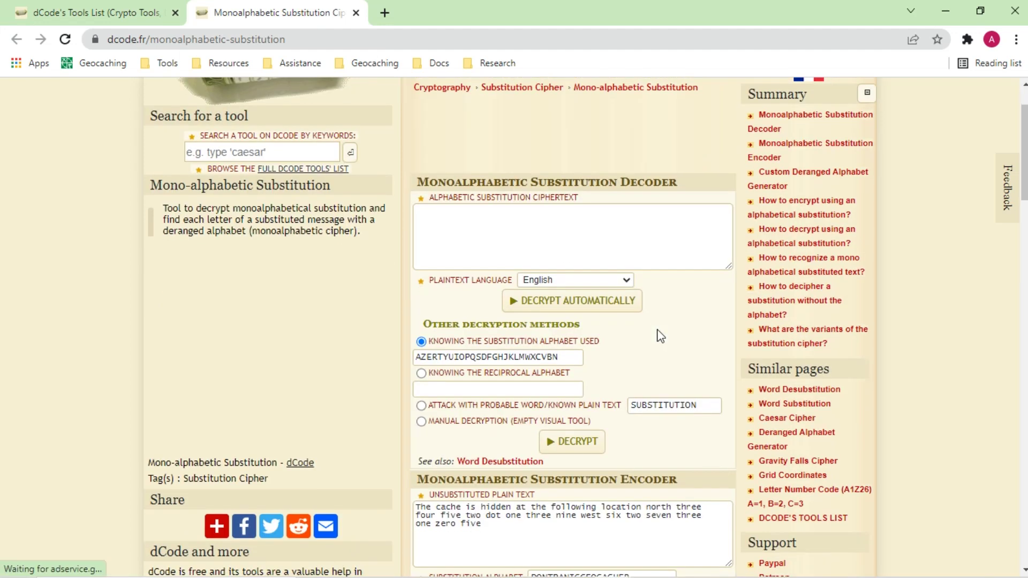
left_click(501, 232)
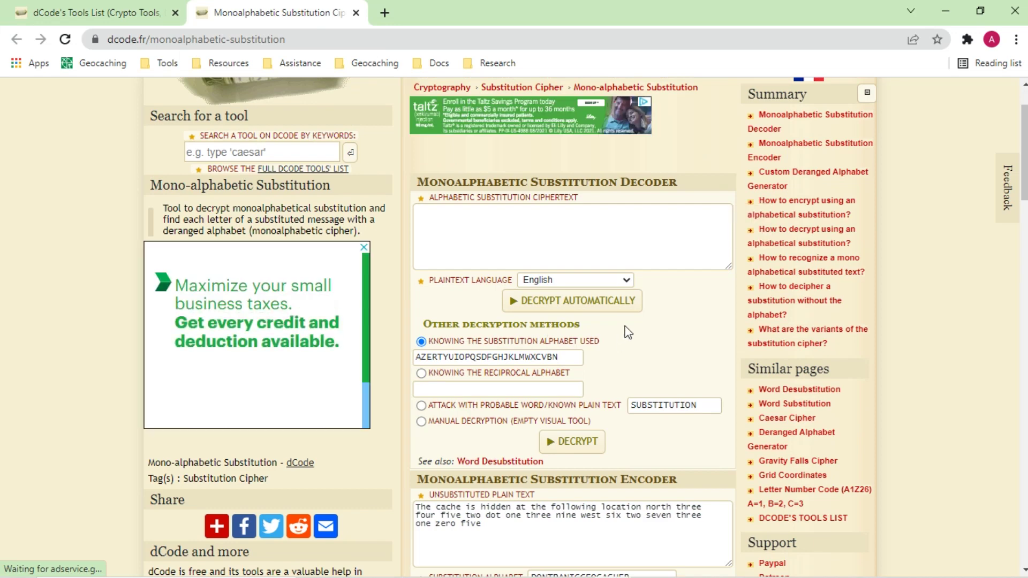
scroll(627, 332, "down", 2)
scroll(659, 314, "down", 2)
scroll(658, 313, "up", 2)
scroll(534, 347, "up", 2)
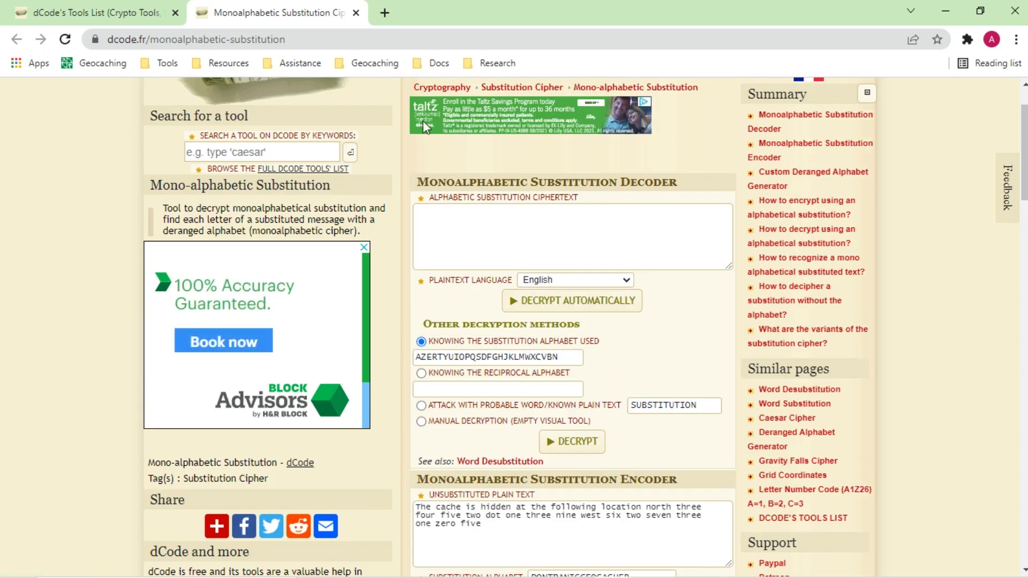
scroll(402, 187, "up", 1)
Search dCode's tools for 'substitution' to list matching tools like Homophonic Cipher
scroll(402, 187, "up", 1)
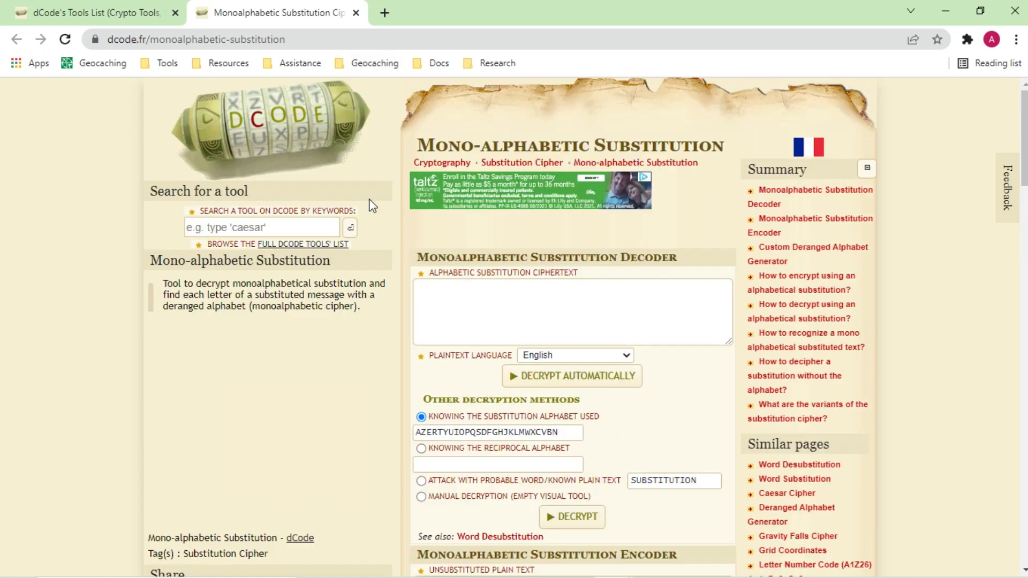
left_click(277, 227)
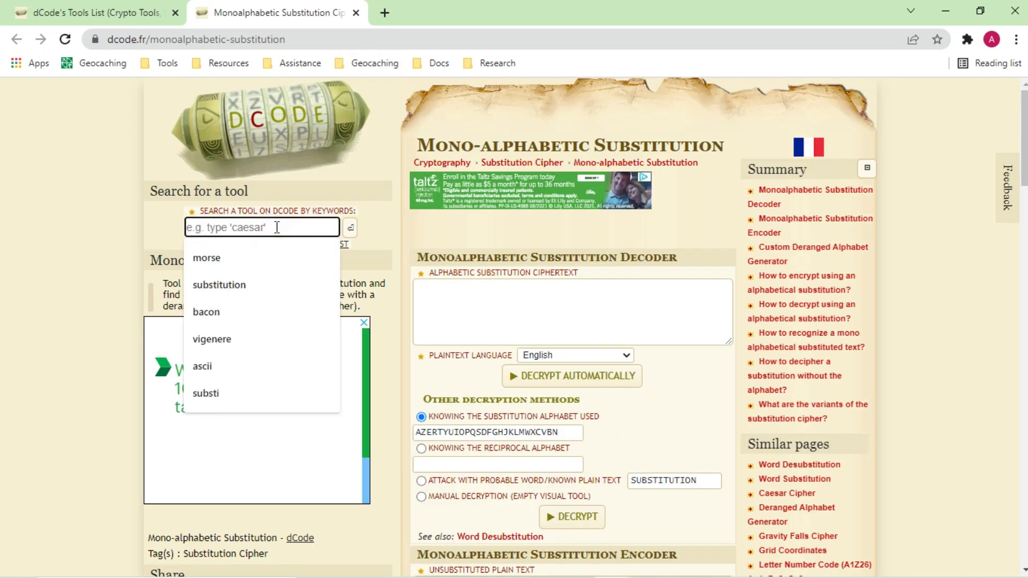
left_click(219, 285)
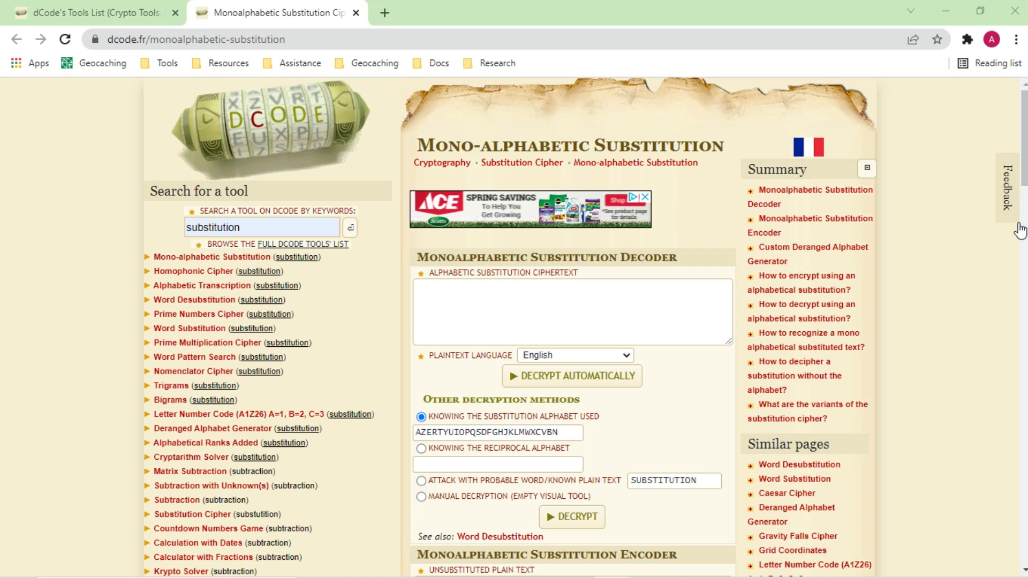
Paste the geocache ciphertext and decrypt it with Manual Decryption to build the letter grid
left_click(601, 289)
type("MANDYDANILAIOONRYMMANTBEEBUIRPEBDYMIBRRBKMAMAKNNTBQKTISNMUBOBMBRNMAKNNRIRNUNLMLIVMUBLNSNRMAKNNBRXNKBTISN")
scroll(678, 337, "down", 1)
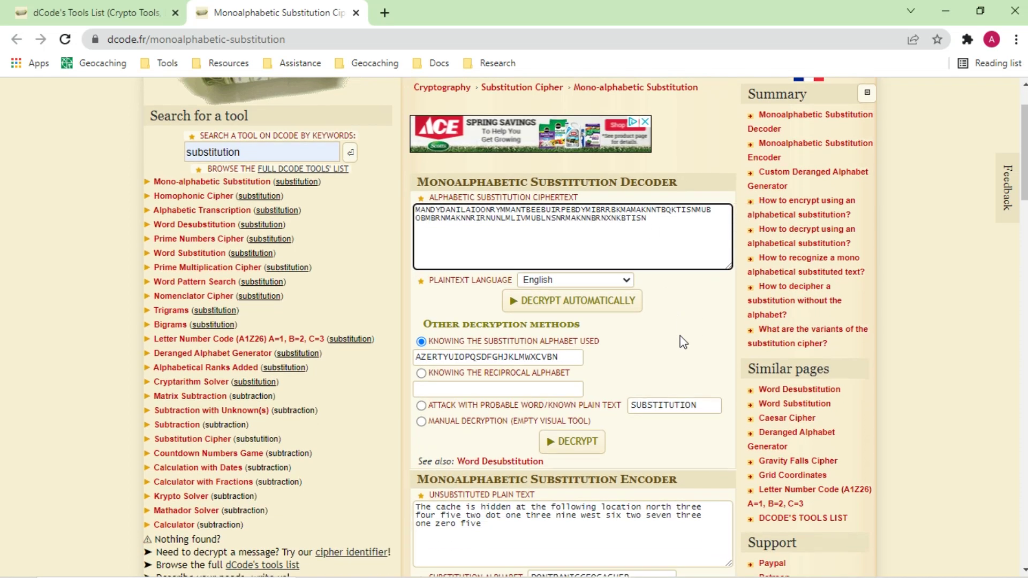
left_click(421, 421)
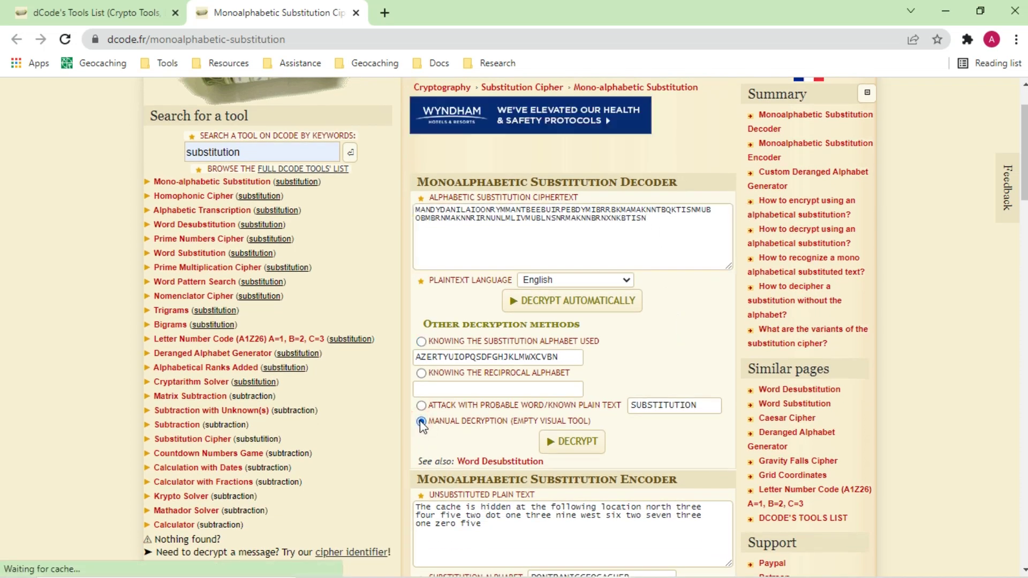
left_click(590, 442)
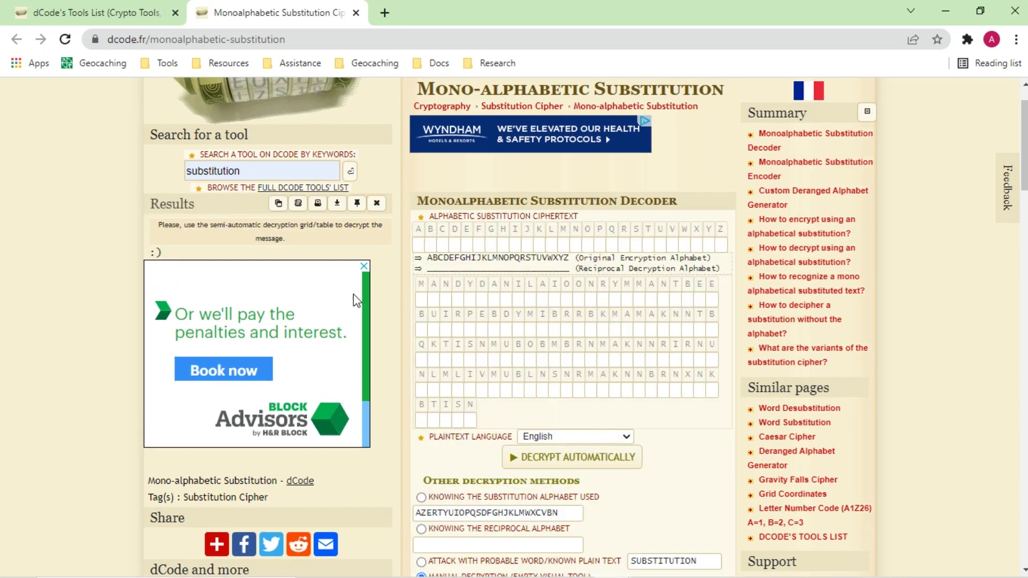
Map cipher letters M, A and N to T, H and E
left_click(423, 247)
scroll(423, 248, "down", 2)
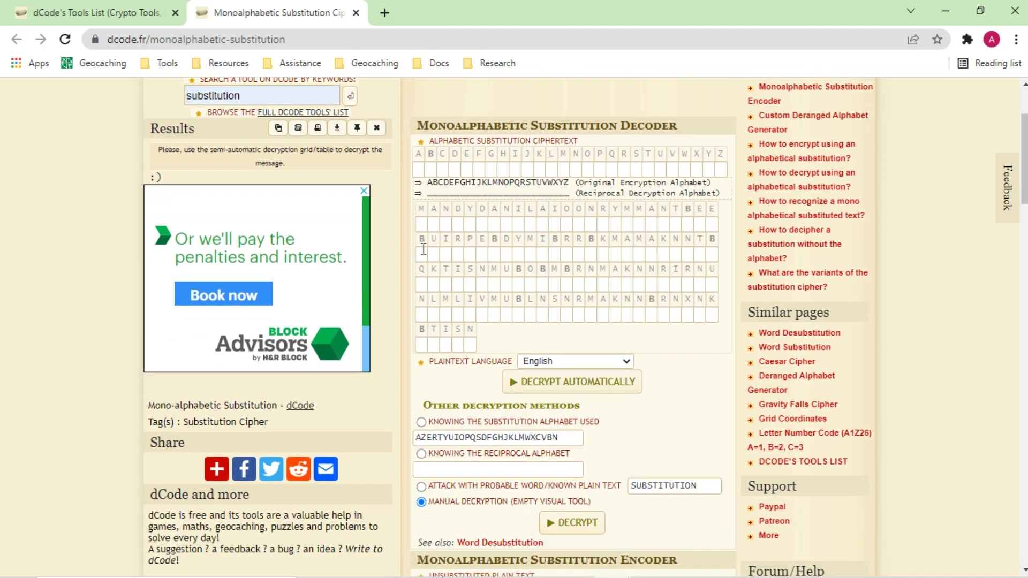
scroll(425, 248, "up", 3)
scroll(425, 248, "down", 6)
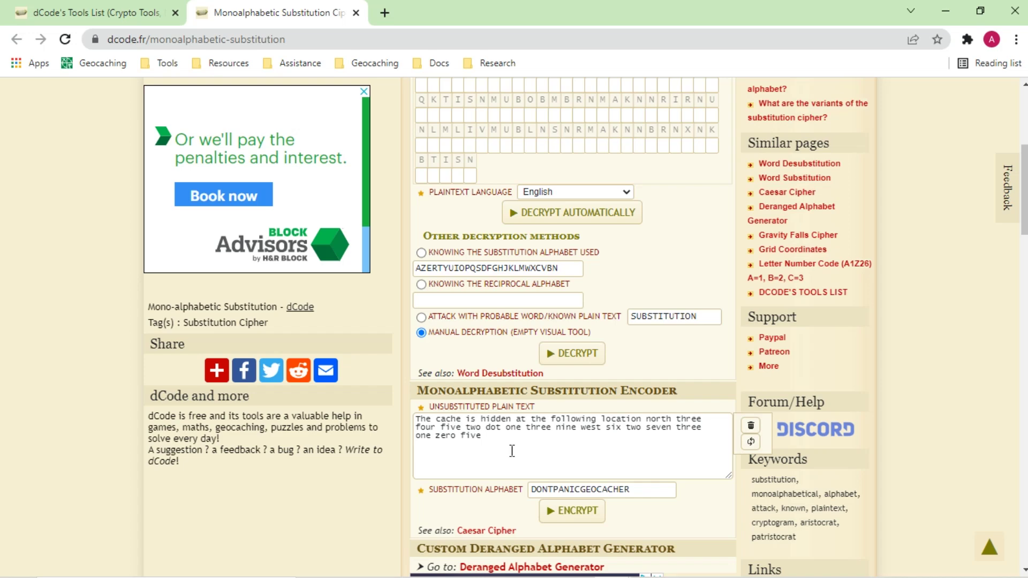
scroll(442, 139, "up", 2)
scroll(441, 139, "up", 2)
left_click(420, 205)
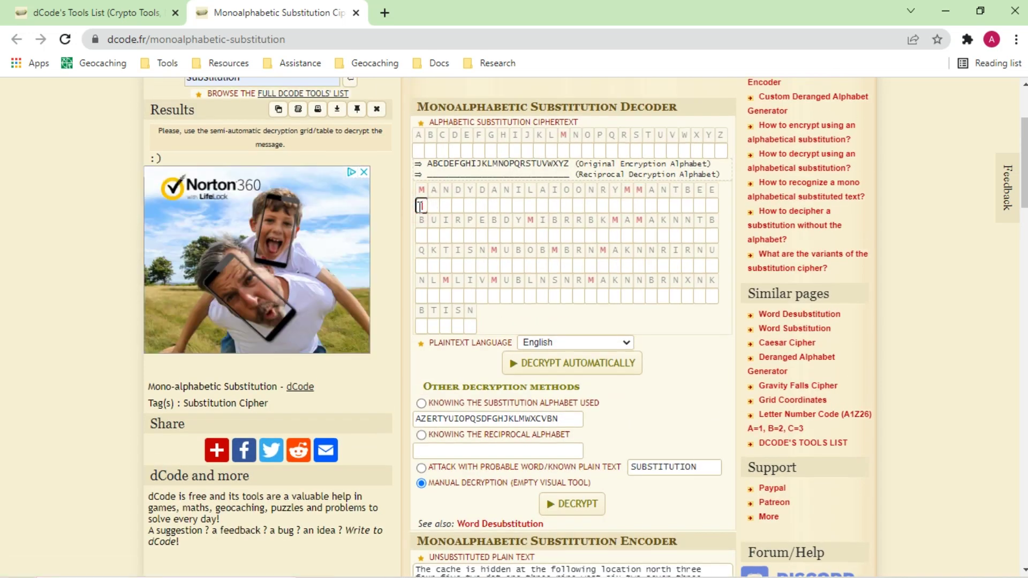
type("T")
left_click(434, 205)
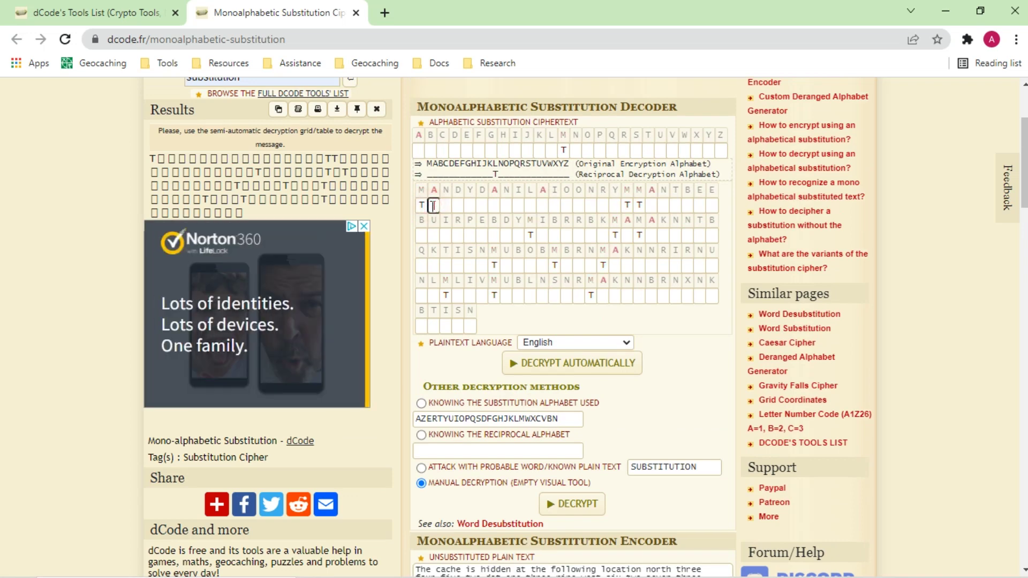
type("H")
left_click(446, 205)
type("E")
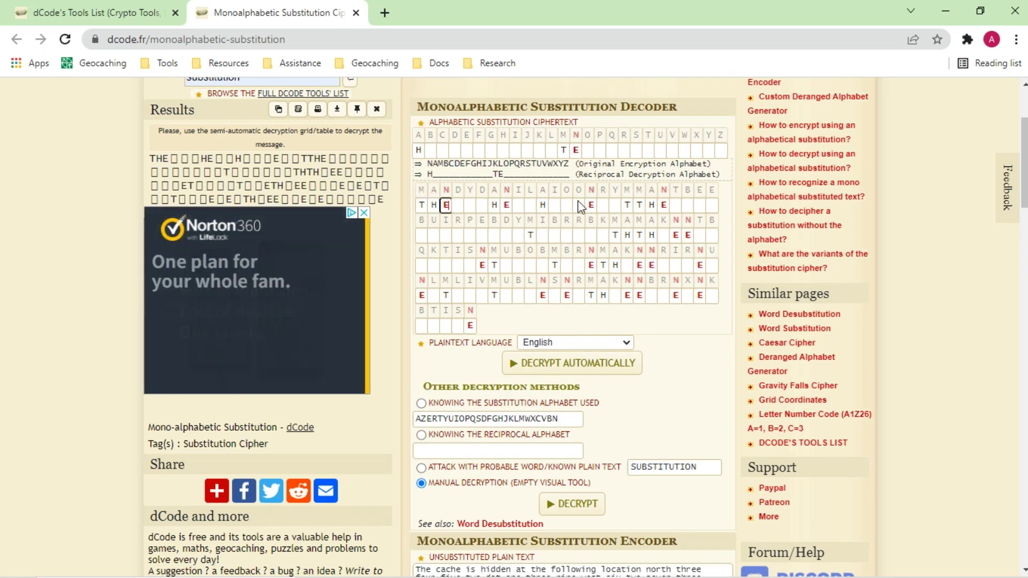
Map cipher letters K, D and Y to R, C and A so the text begins THE CACHE
left_click(662, 235)
type("R")
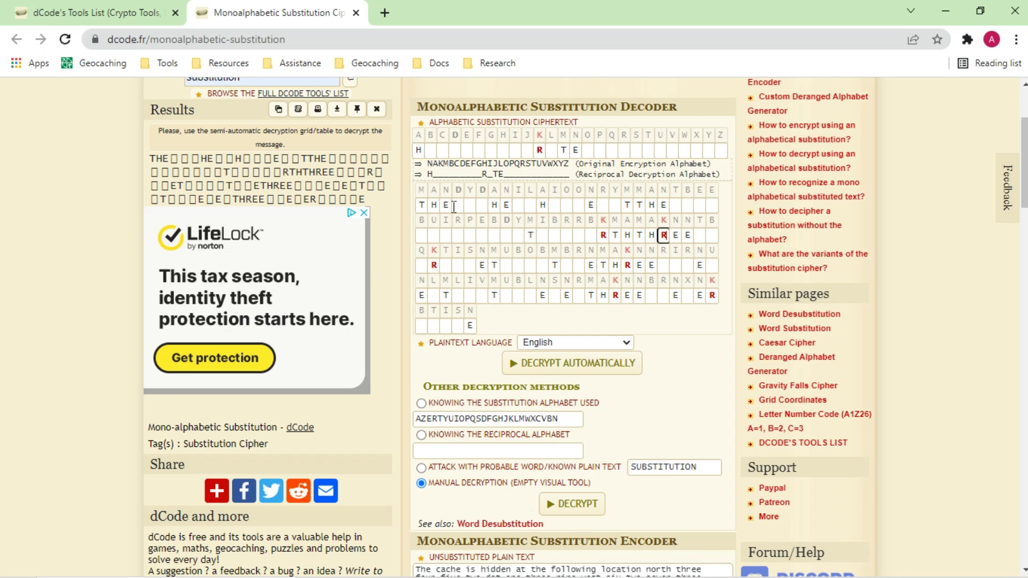
left_click(481, 205)
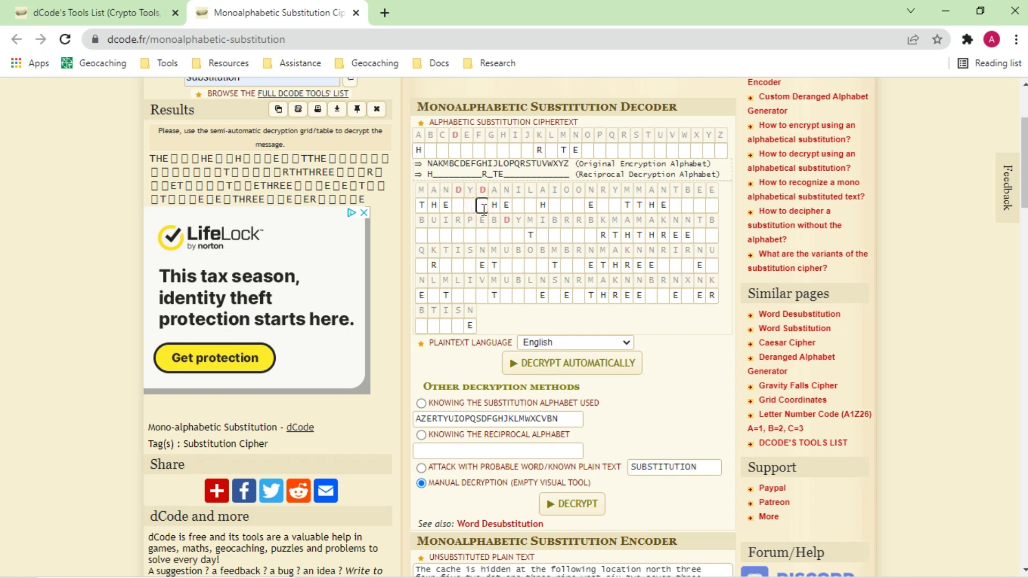
type("C")
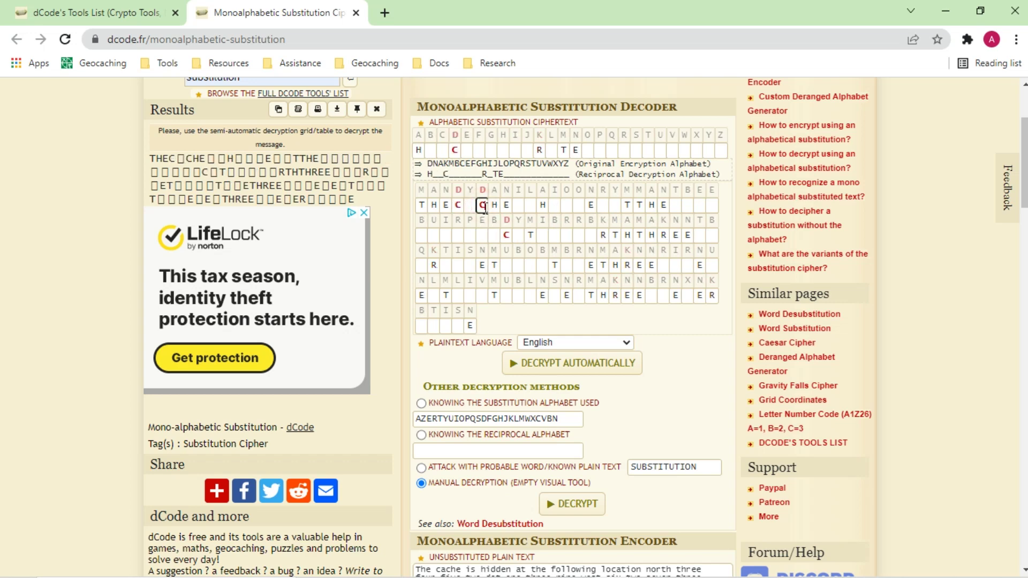
left_click(471, 205)
type("A")
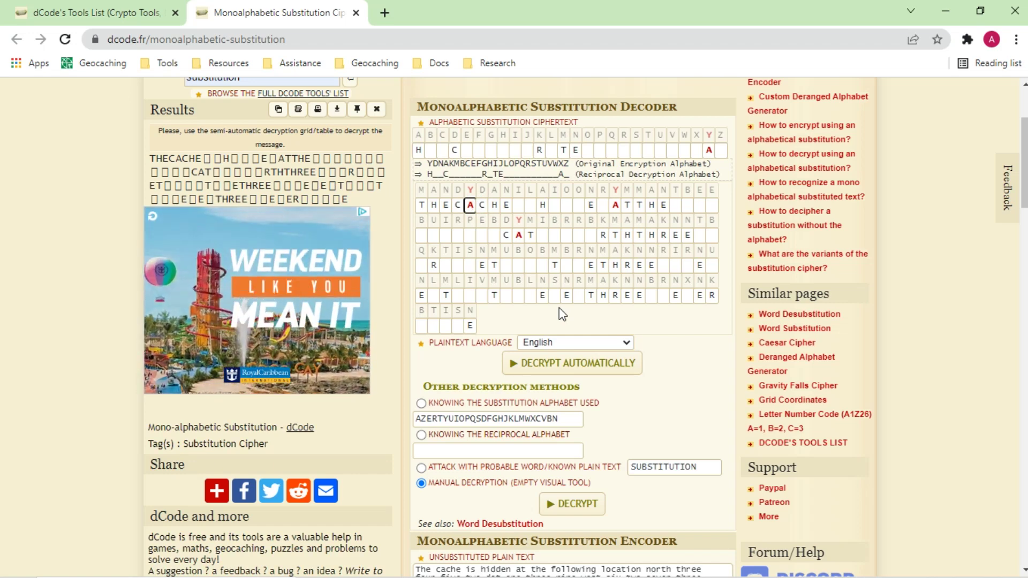
scroll(562, 315, "up", 3)
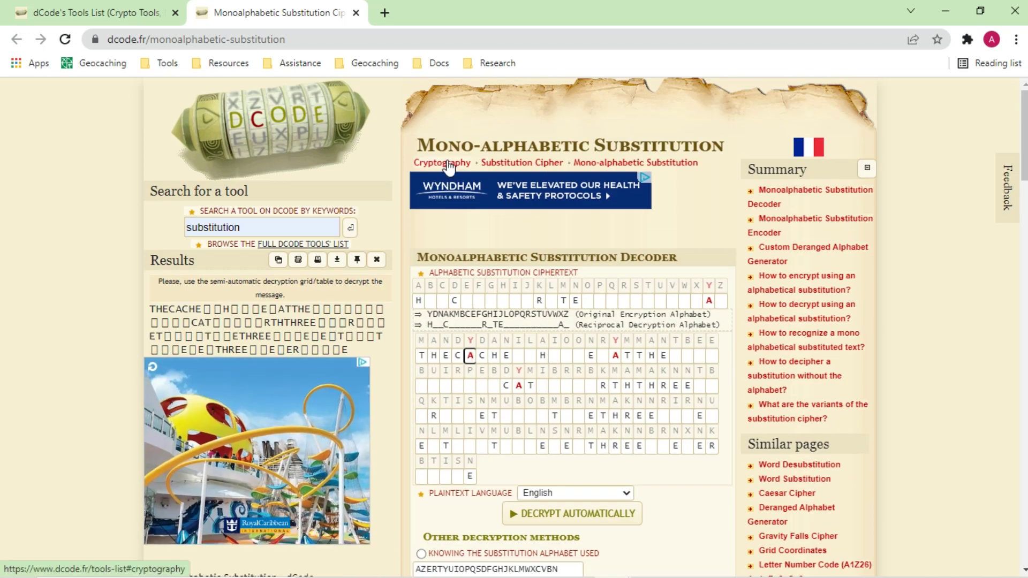
Return to the Cryptography tools list and expand the Polygrammic and Substitution Cipher categories
left_click(448, 165)
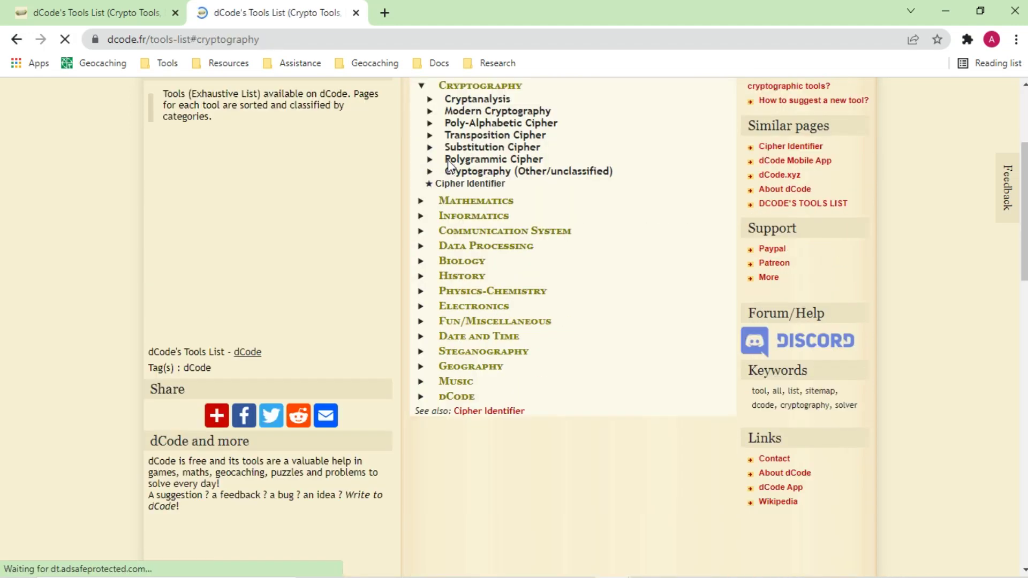
scroll(572, 197, "up", 1)
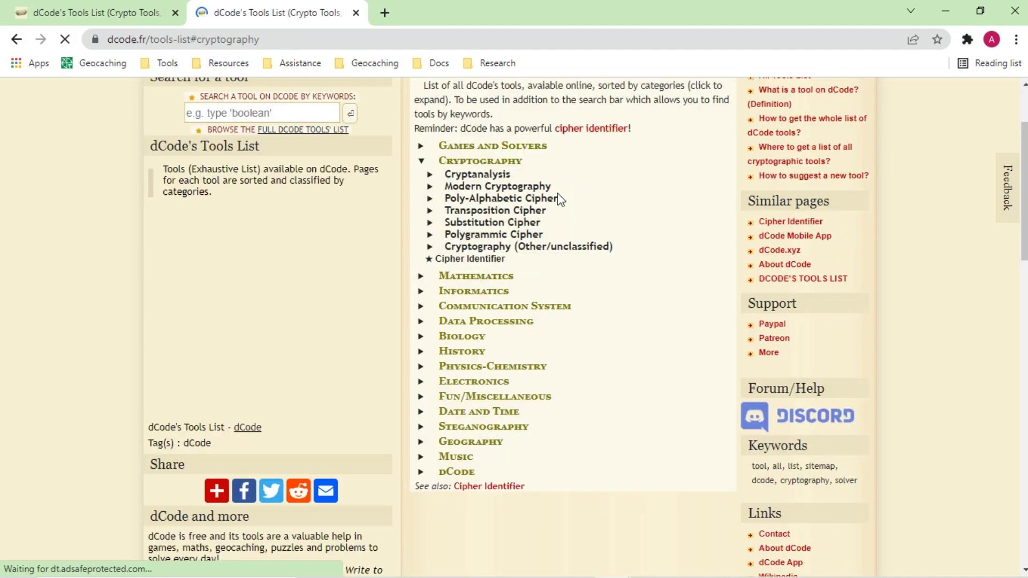
left_click(431, 235)
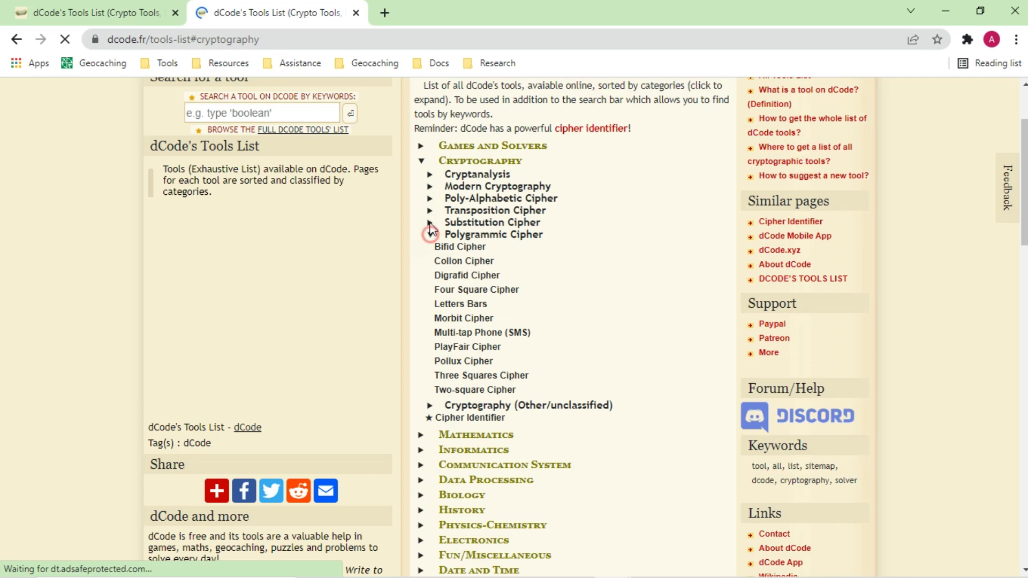
left_click(430, 223)
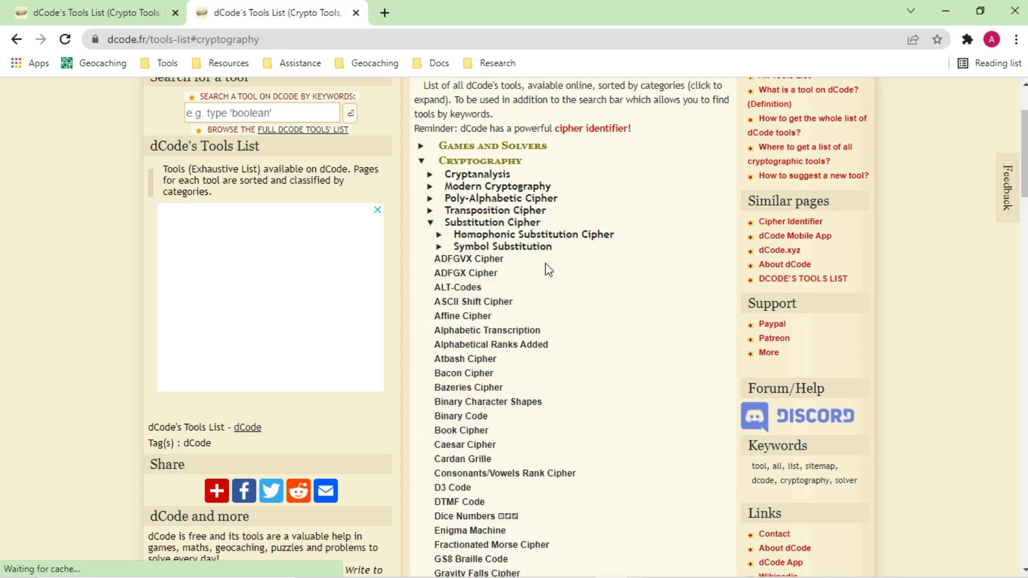
scroll(547, 269, "down", 2)
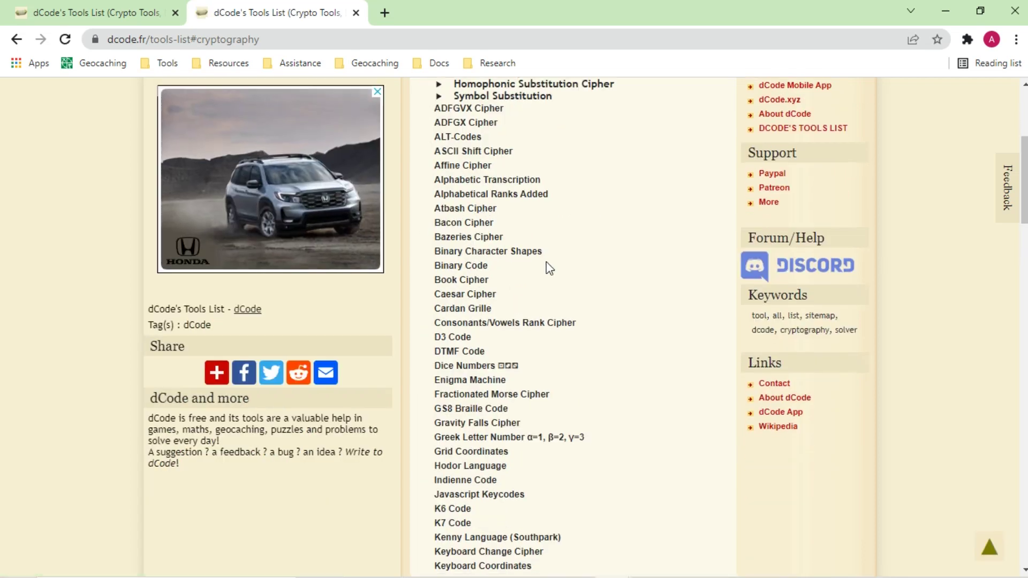
scroll(547, 269, "down", 1)
scroll(546, 261, "down", 3)
scroll(548, 267, "up", 1)
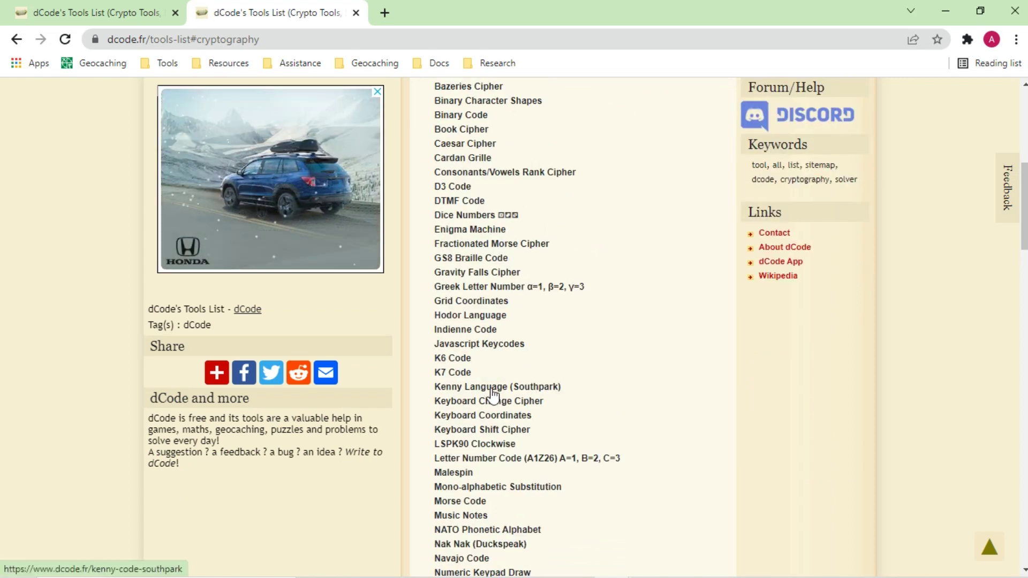
scroll(627, 352, "down", 1)
scroll(627, 351, "down", 1)
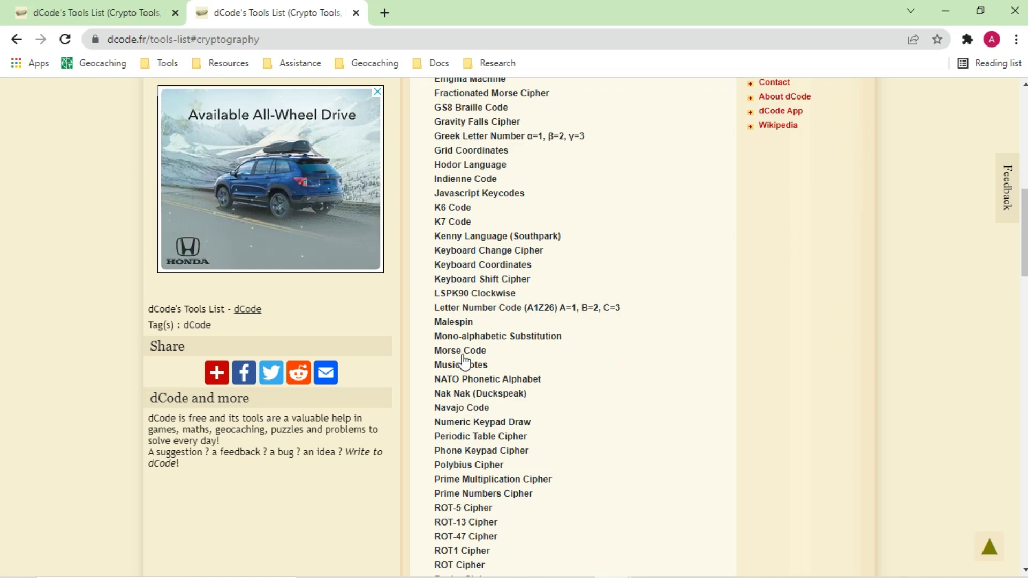
scroll(465, 357, "down", 1)
scroll(482, 354, "down", 5)
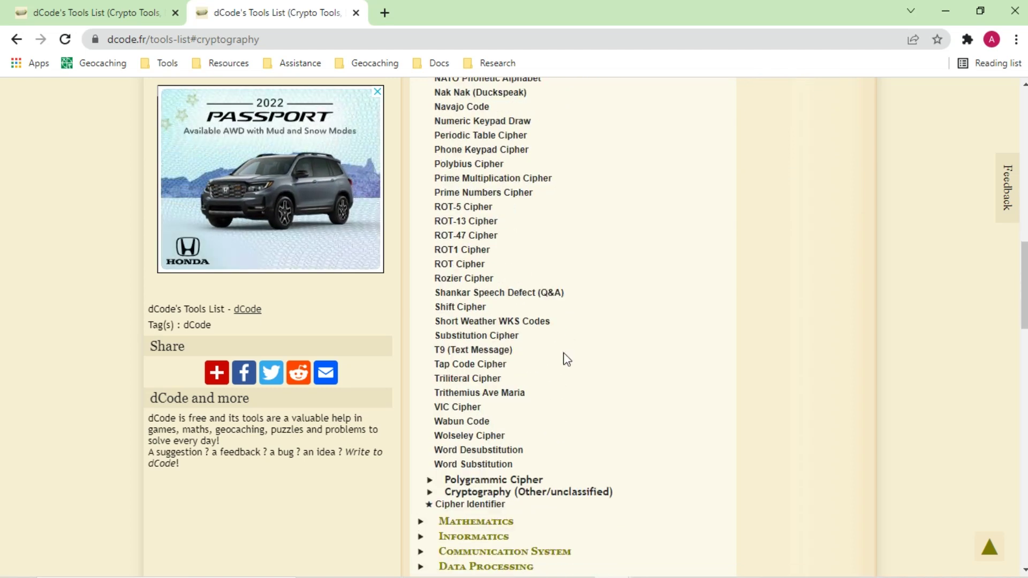
Expand Polygrammic Cipher again and the Cryptography (Other/unclassified) category
left_click(431, 480)
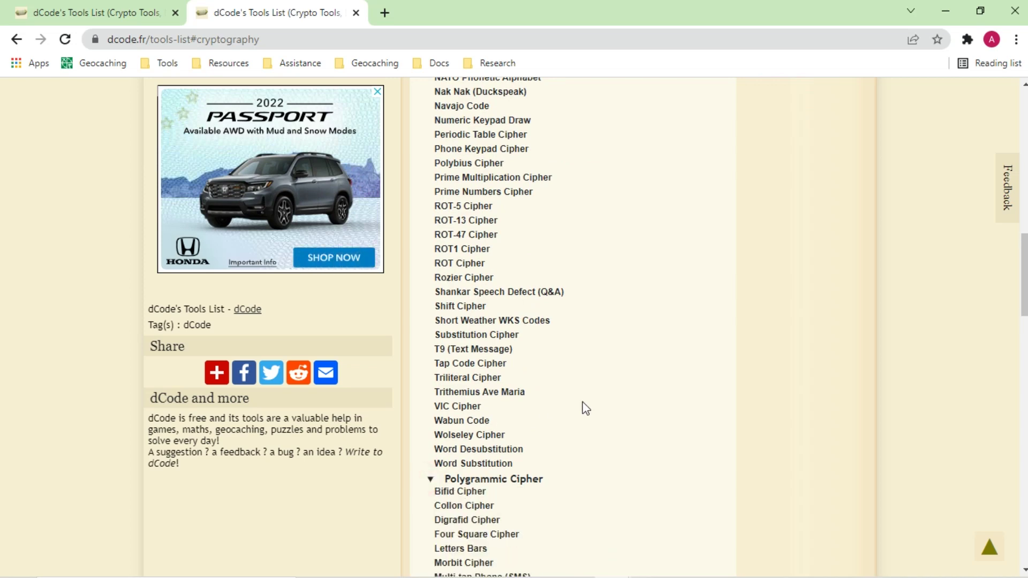
scroll(544, 314, "down", 4)
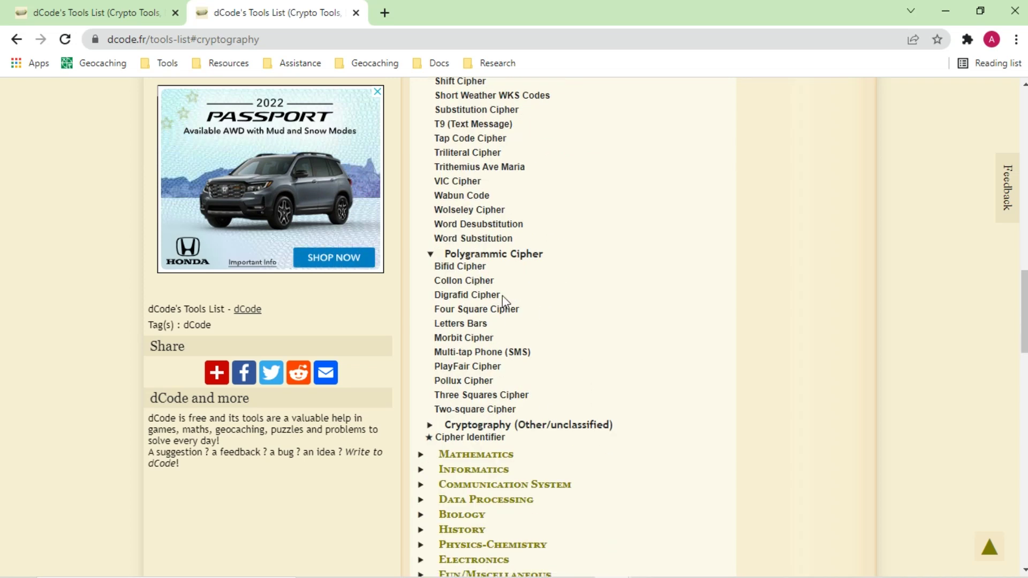
left_click(431, 426)
scroll(669, 356, "down", 3)
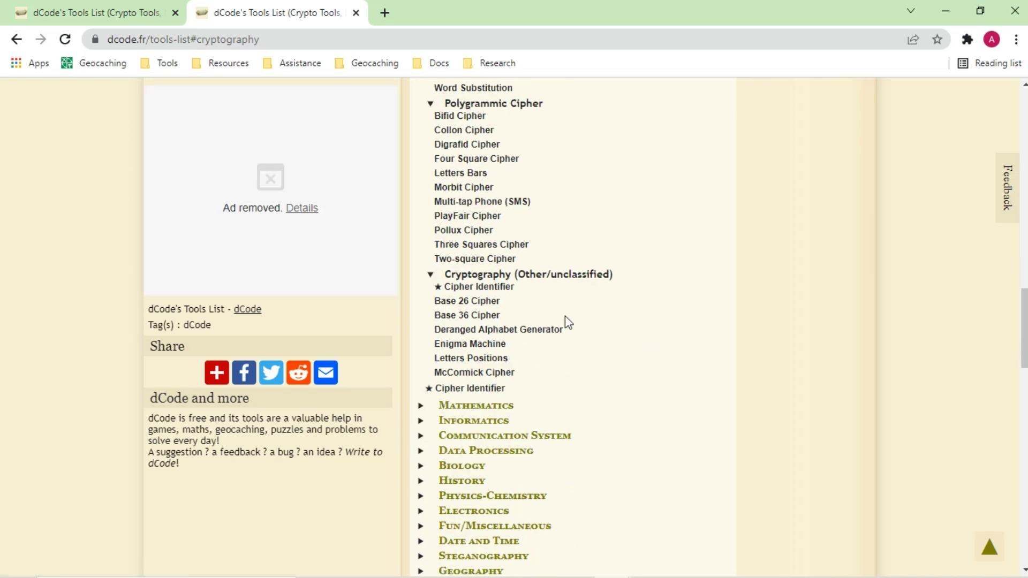
scroll(627, 313, "up", 20)
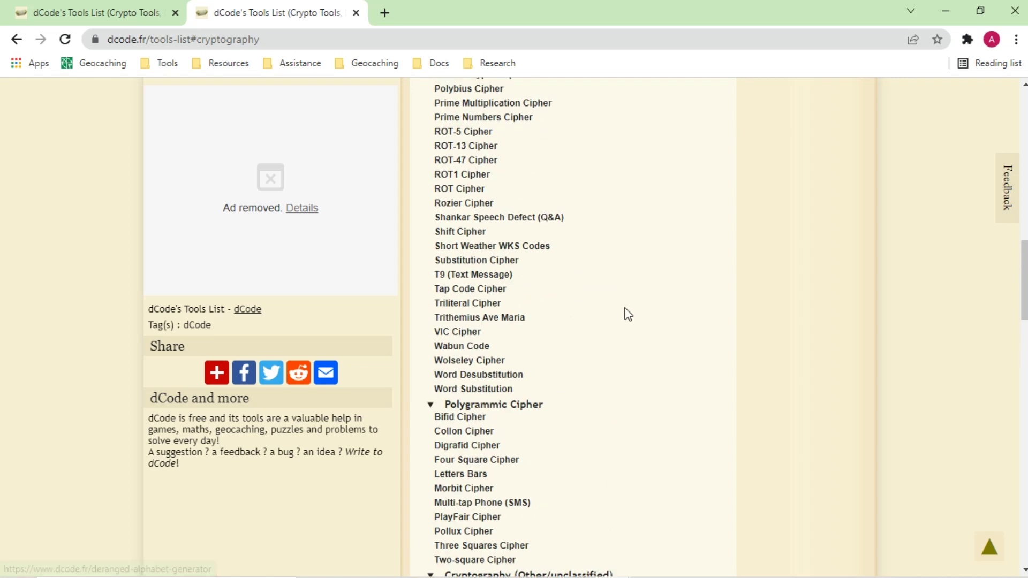
scroll(629, 314, "up", 7)
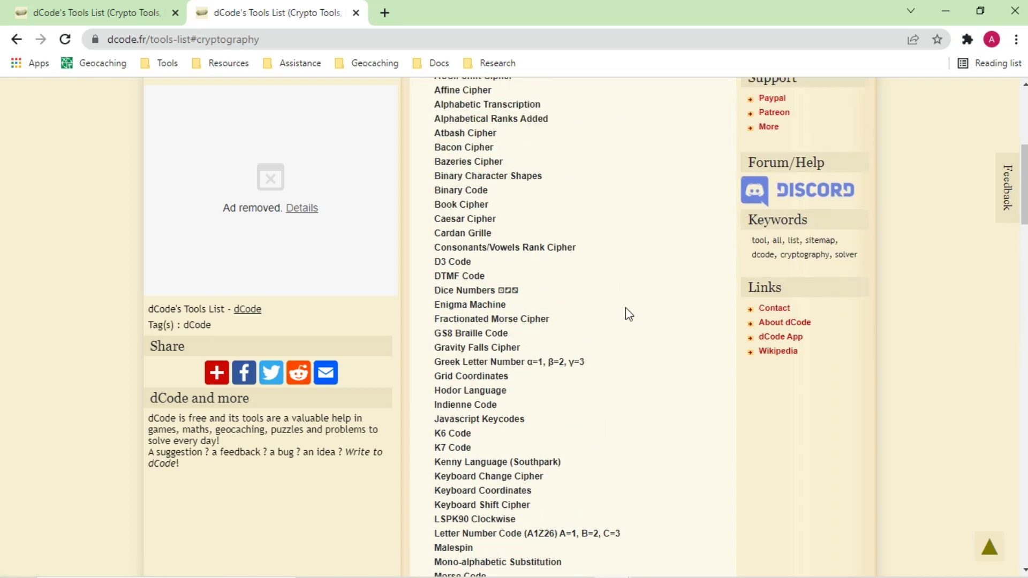
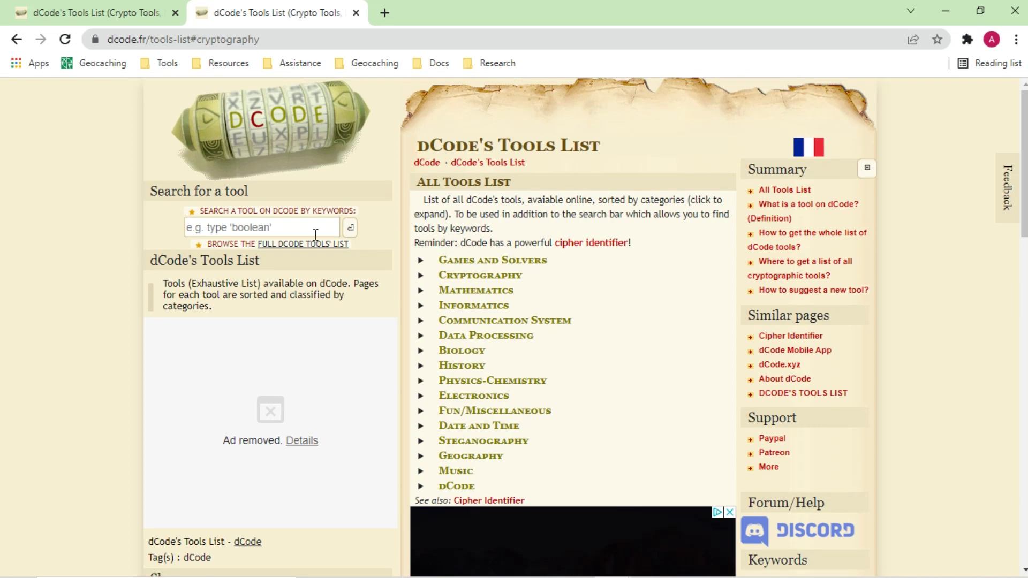
Find dCode's Dancing Men Cipher and decode three dancing-man symbols, giving aTg
left_click(266, 227)
type("dancing man")
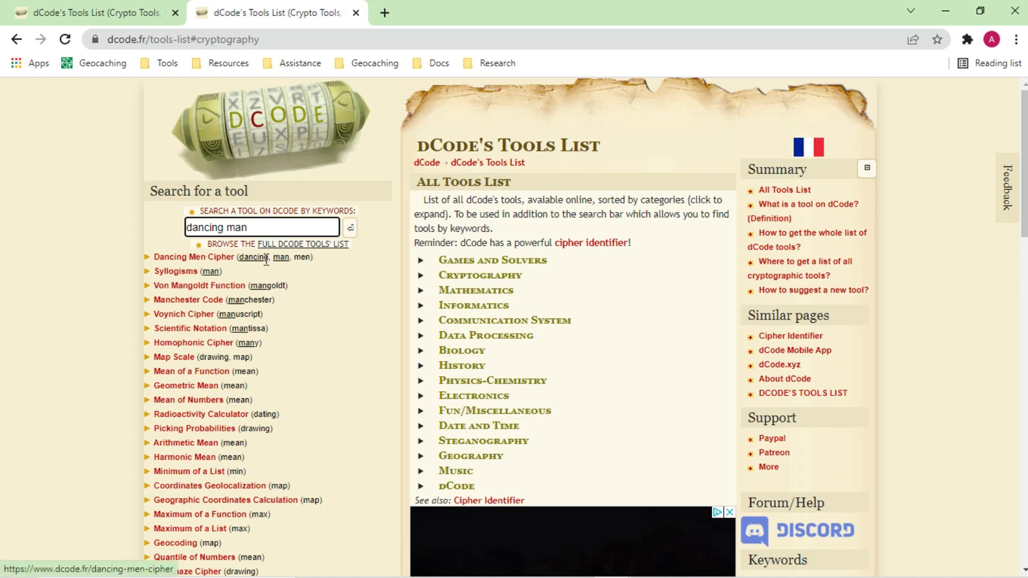
left_click(194, 257)
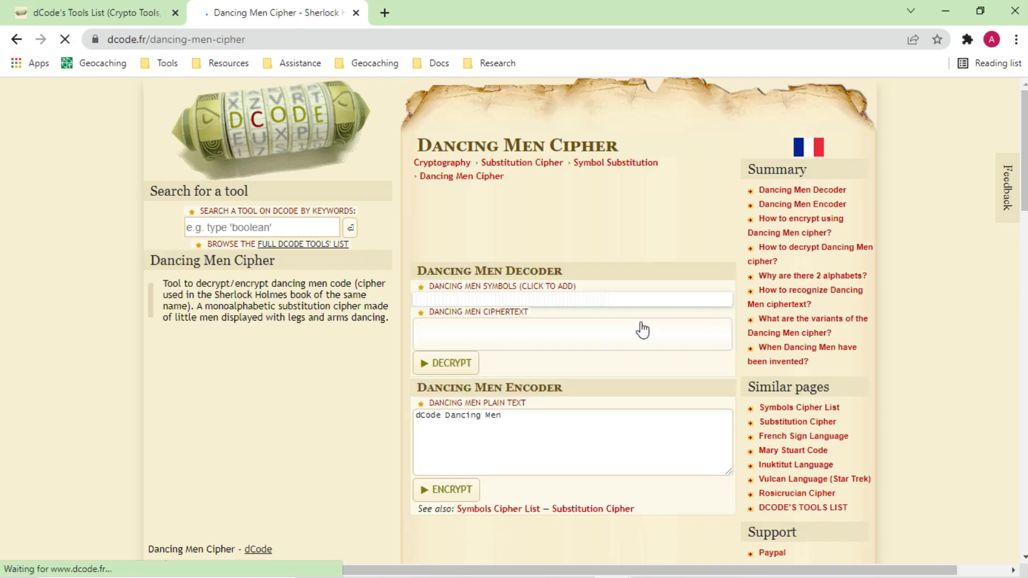
scroll(624, 347, "down", 3)
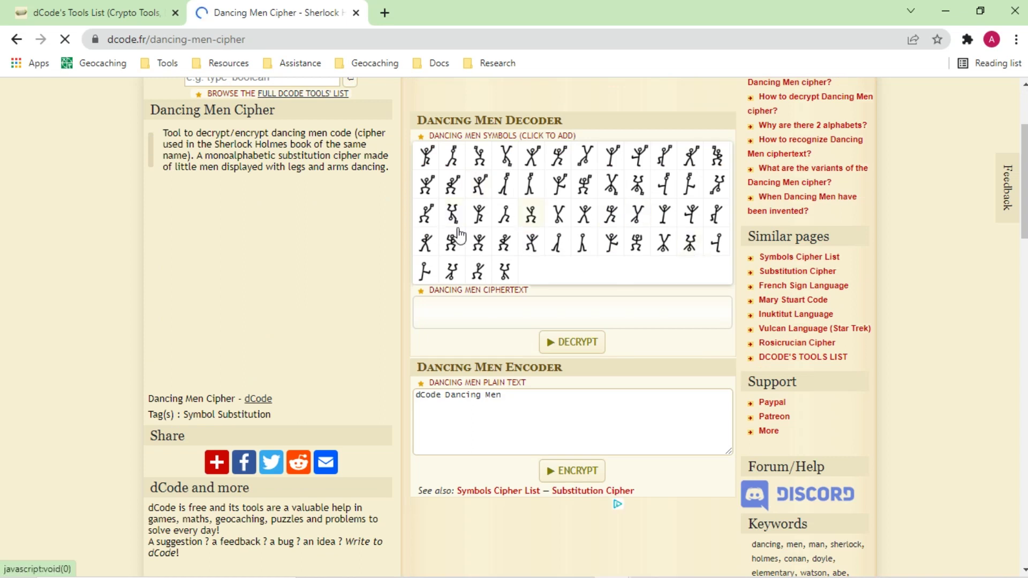
left_click(479, 215)
left_click(620, 191)
left_click(642, 221)
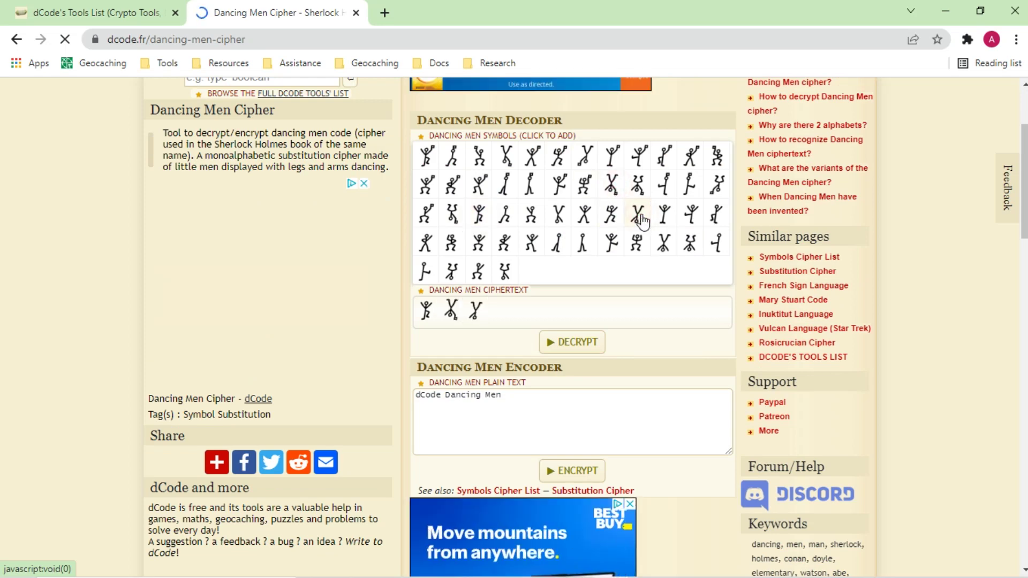
left_click(572, 345)
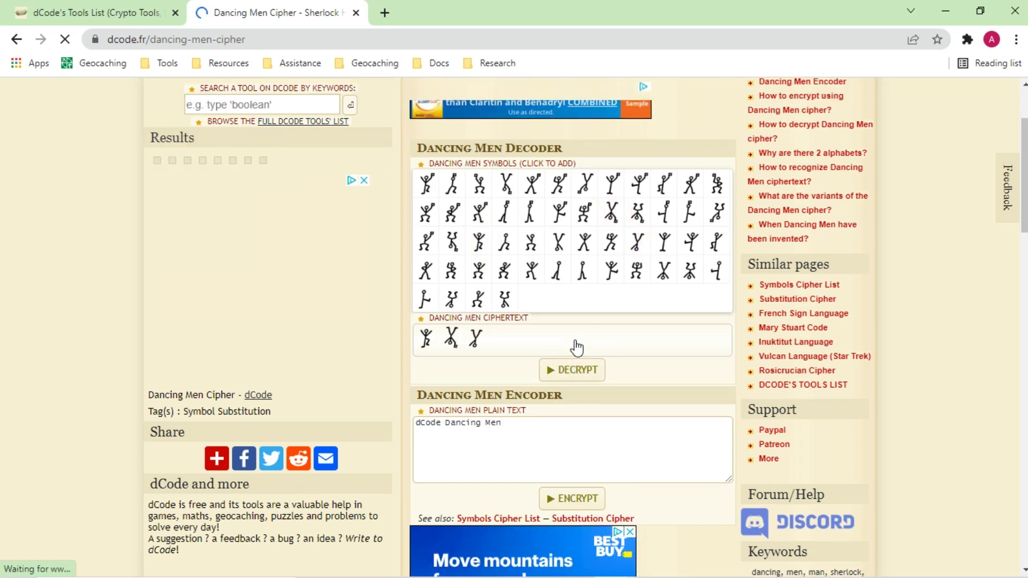
scroll(305, 251, "up", 1)
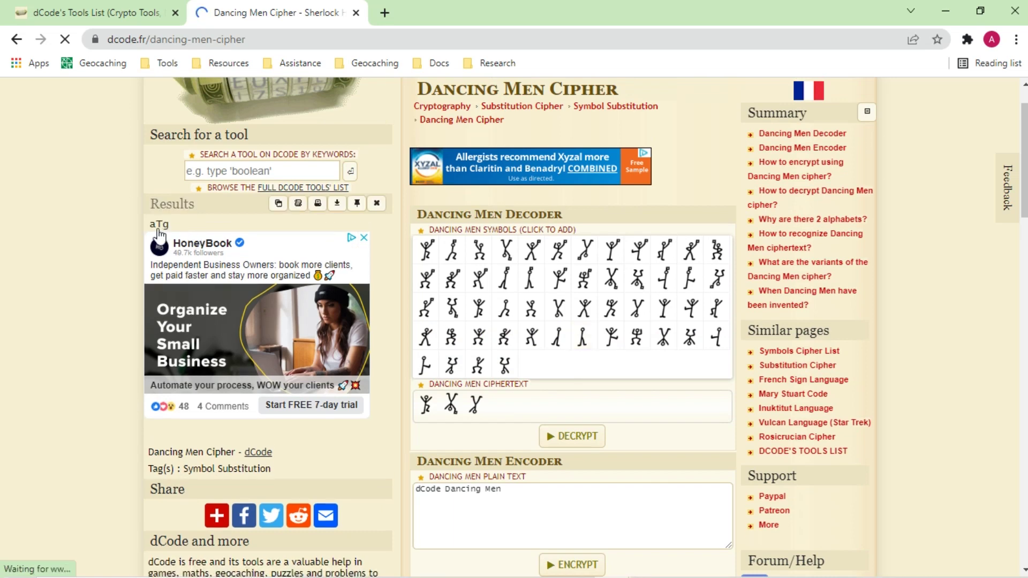
Replace the plain text with 'north twenty three' and encrypt it into dancing men
left_click(525, 498)
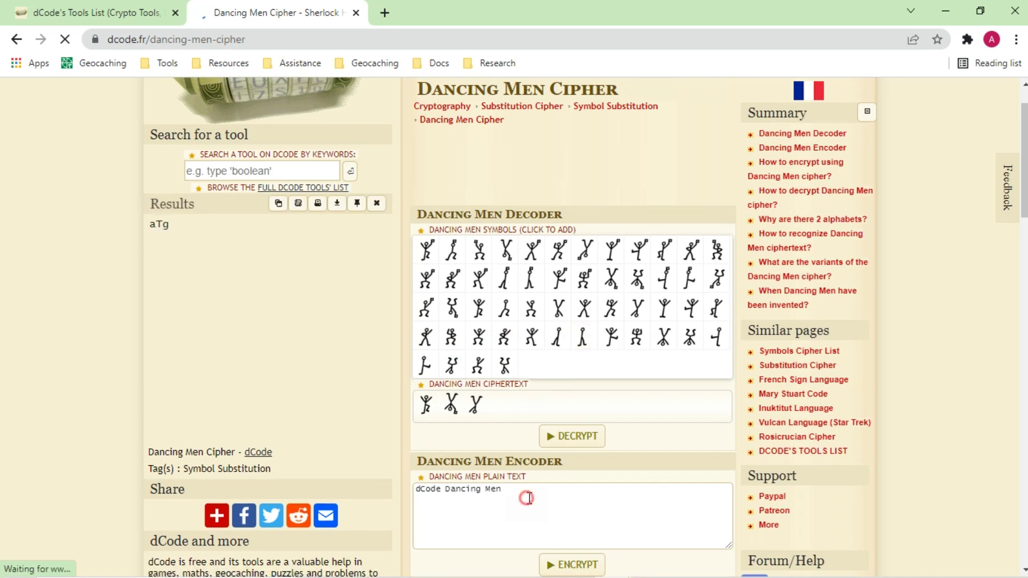
key("shift+Left")
key("shift+Left")
key("shift+Left")
key("shift+Left")
key("shift+Left")
key("shift+Left")
key("shift+Left")
key("ctrl+a")
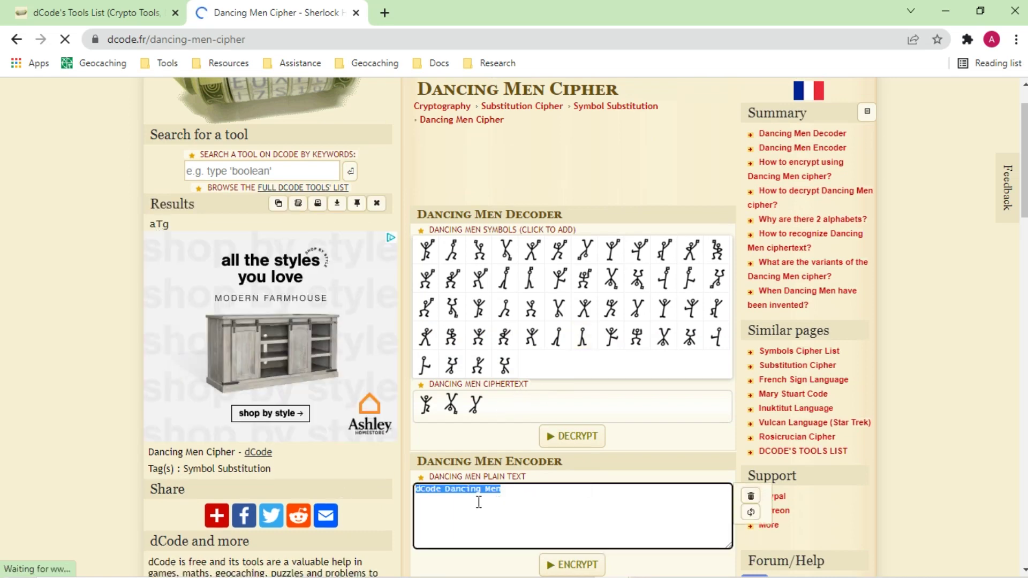
left_click_drag(523, 491, 412, 486)
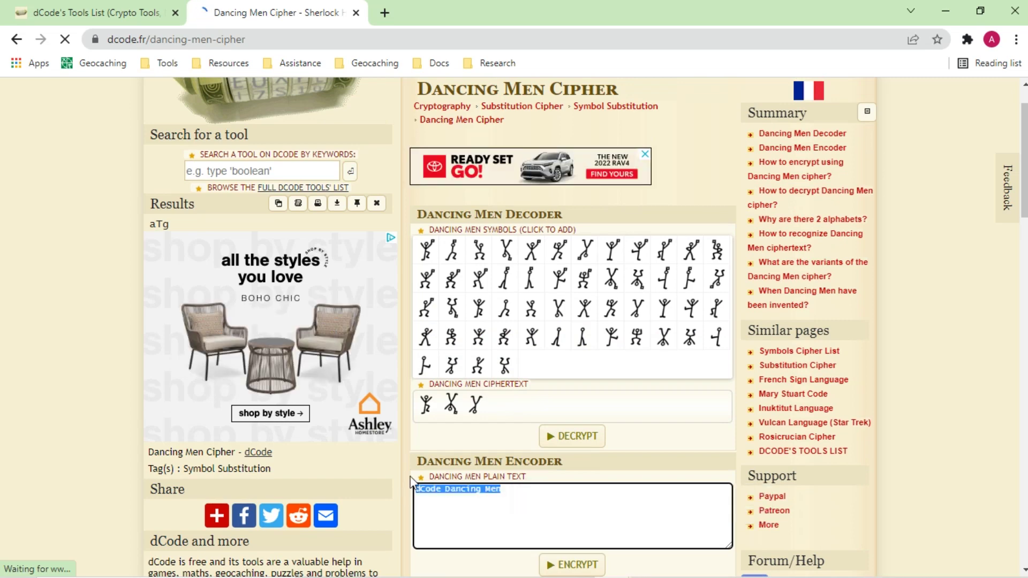
type("north twenty three")
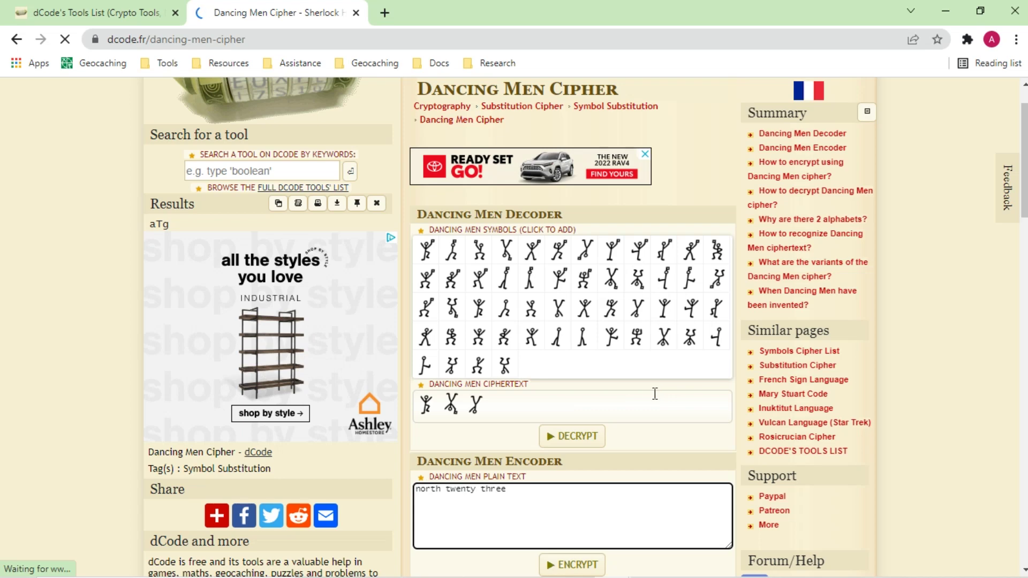
scroll(560, 426, "down", 2)
left_click(560, 425)
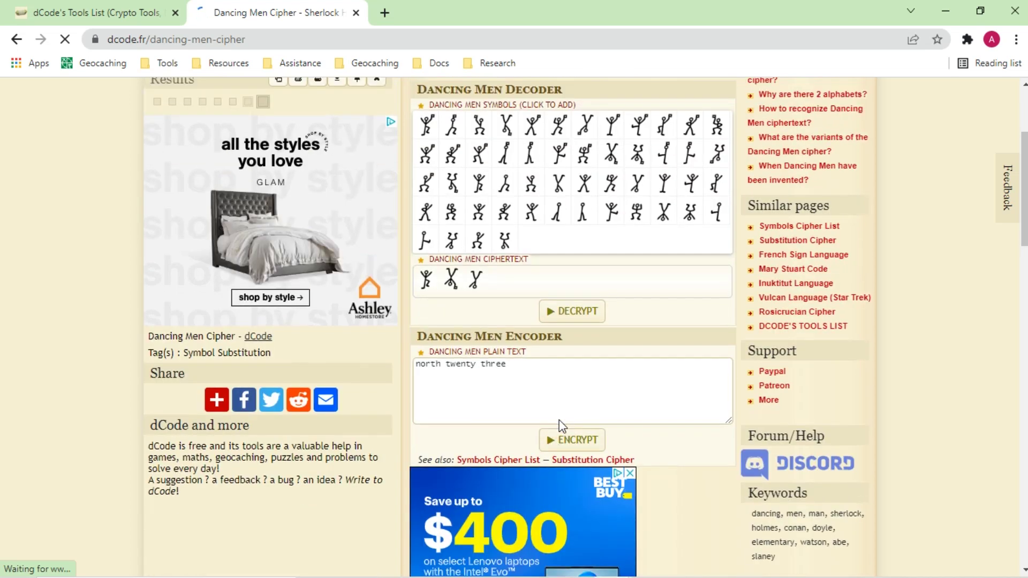
left_click(563, 439)
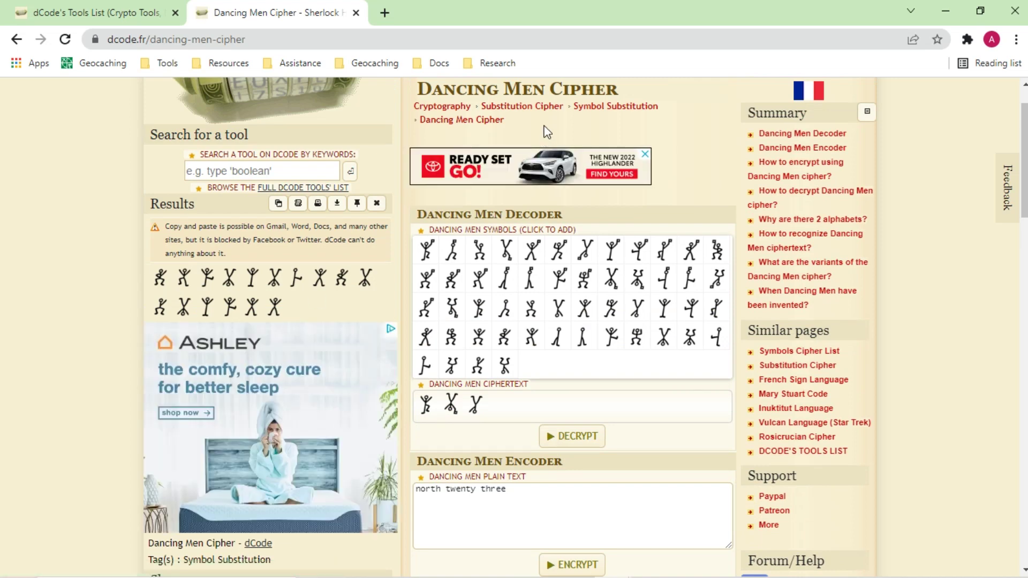
Collapse Cryptography and expand Games and Solvers > Board Games in the tools list
left_click(440, 106)
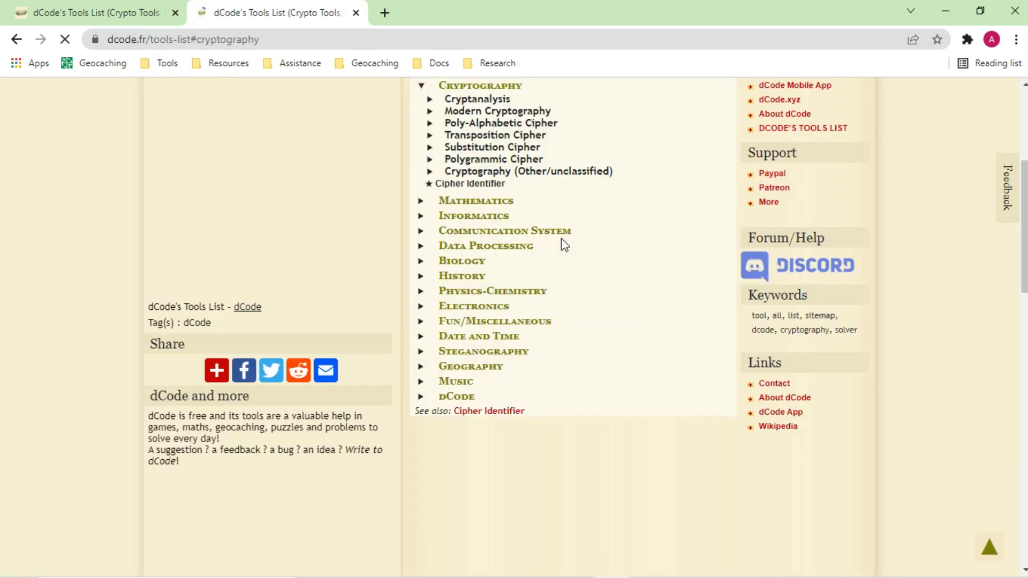
left_click(419, 159)
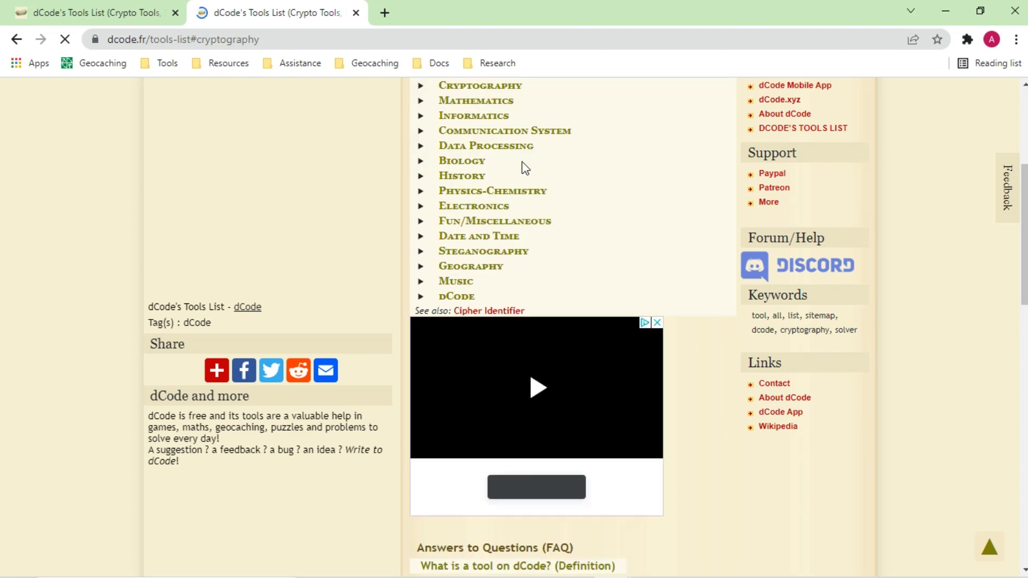
left_click(420, 147)
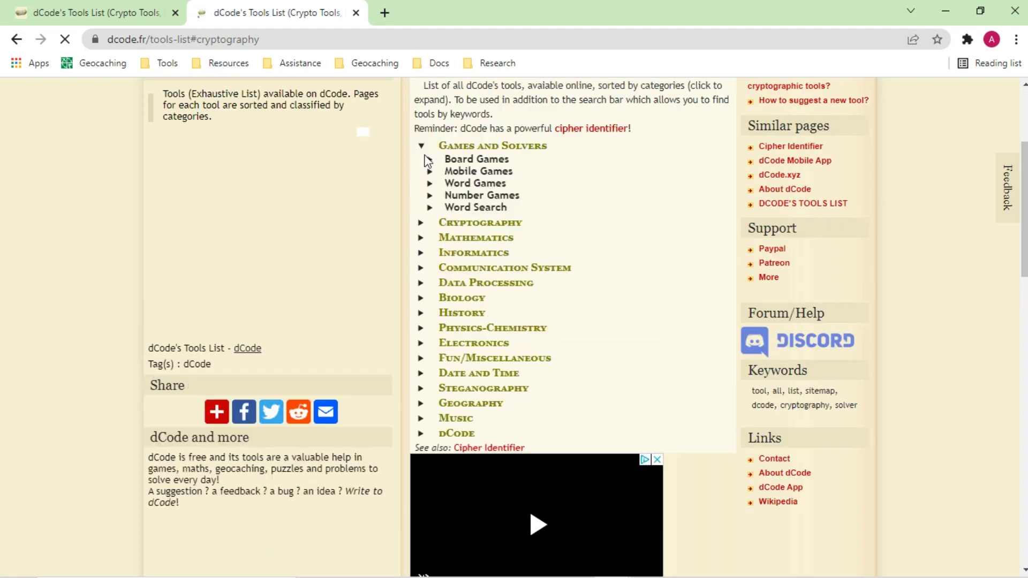
left_click(429, 159)
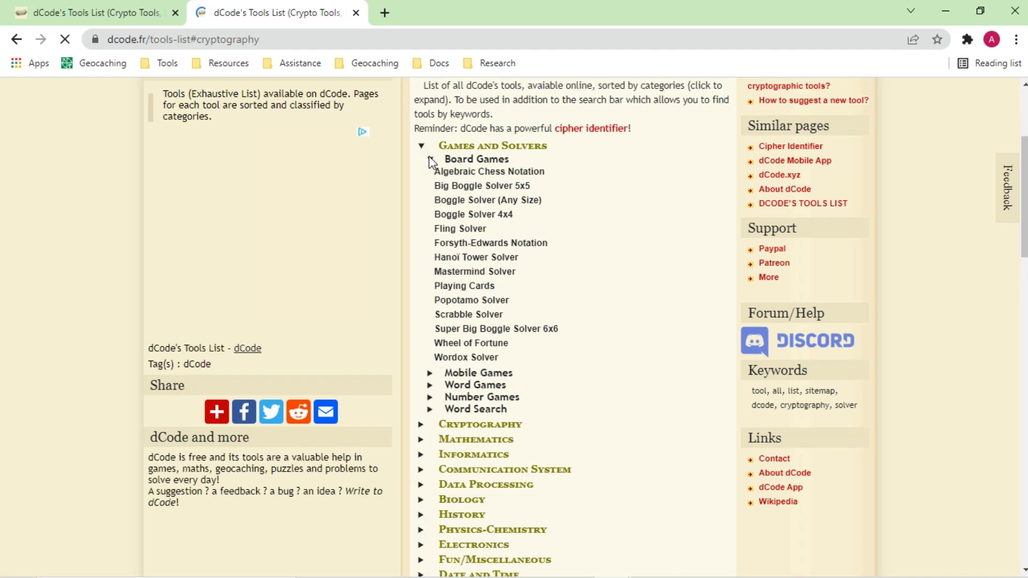
Try the Scrabble Solver's longest-word search with Collins Scrabble Word 2021, then return to Games and Solvers
left_click(478, 319)
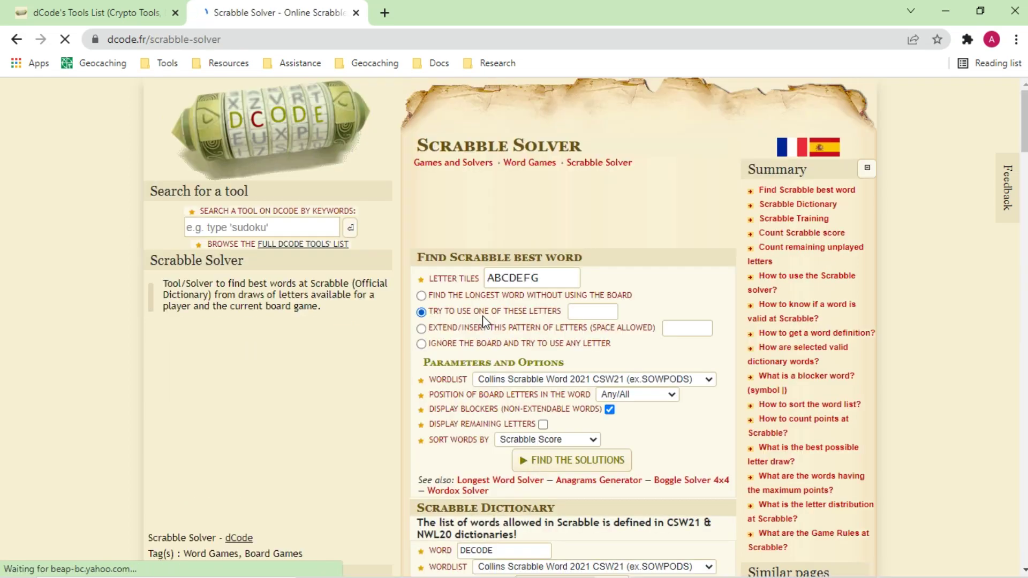
left_click(422, 296)
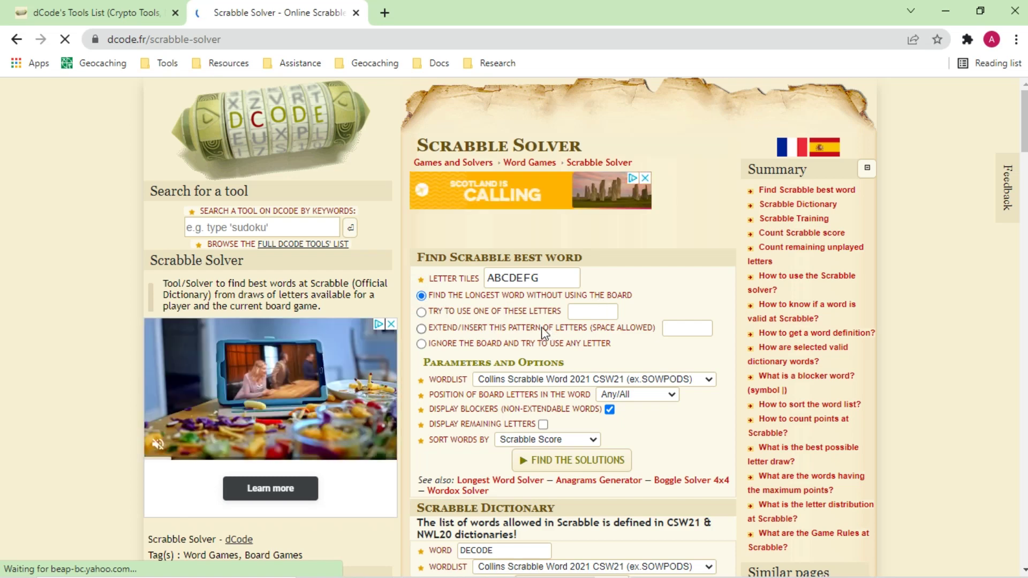
left_click(694, 380)
left_click(694, 379)
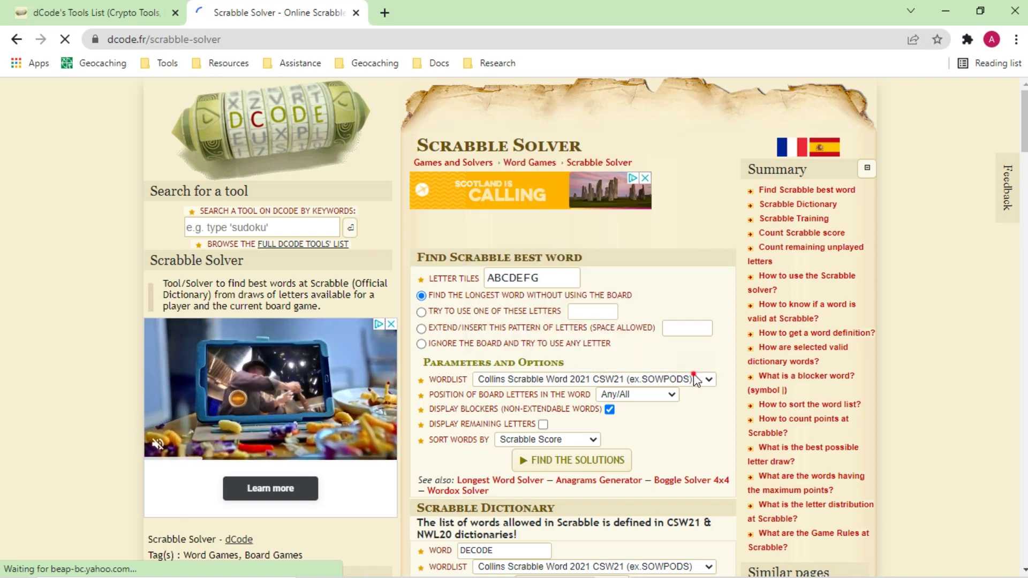
left_click(694, 379)
left_click(694, 380)
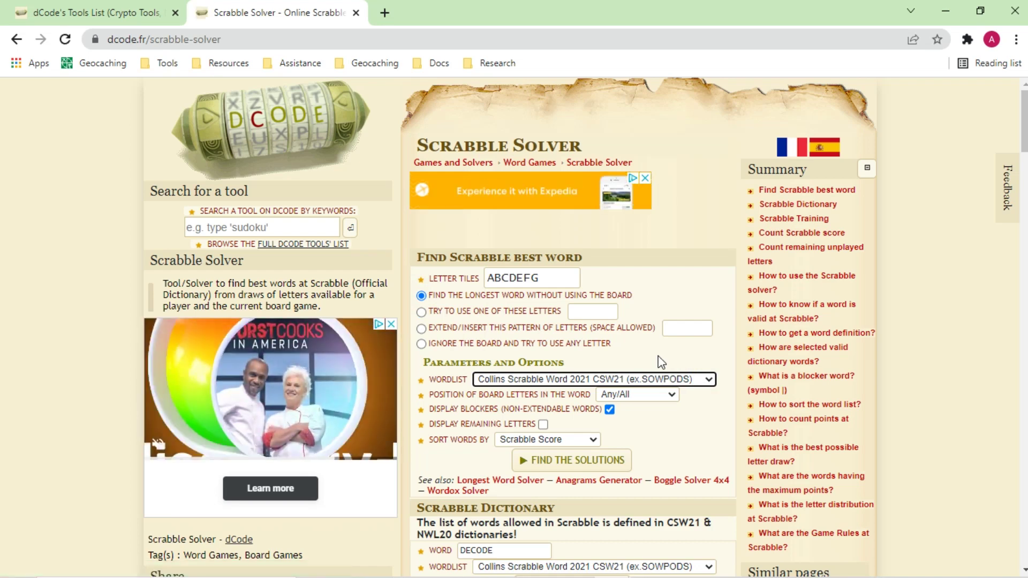
left_click(465, 163)
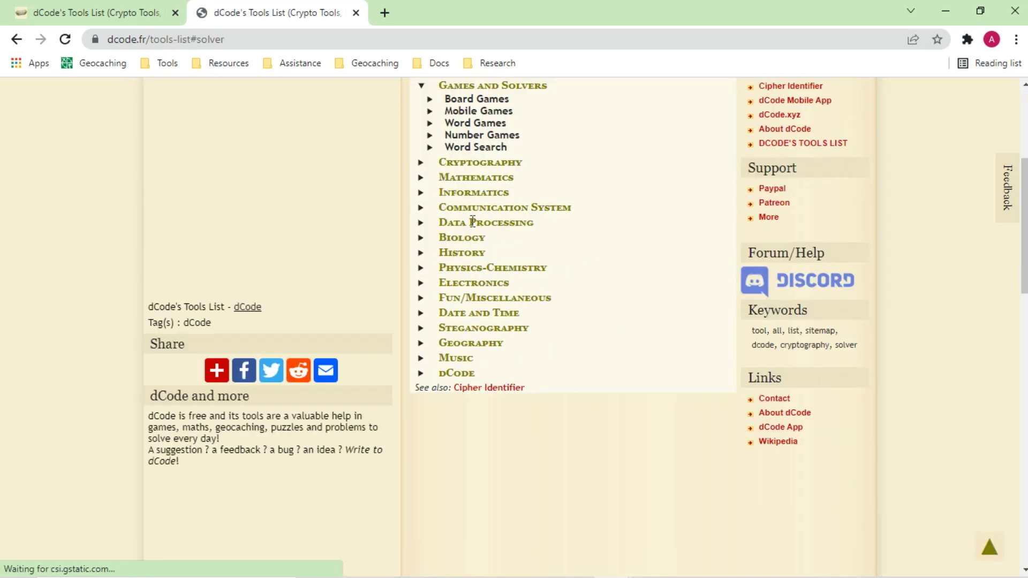
Expand Number Games and preview the 6x6 Sudoku Solver's cell and third layout in a tab, then close it
left_click(430, 136)
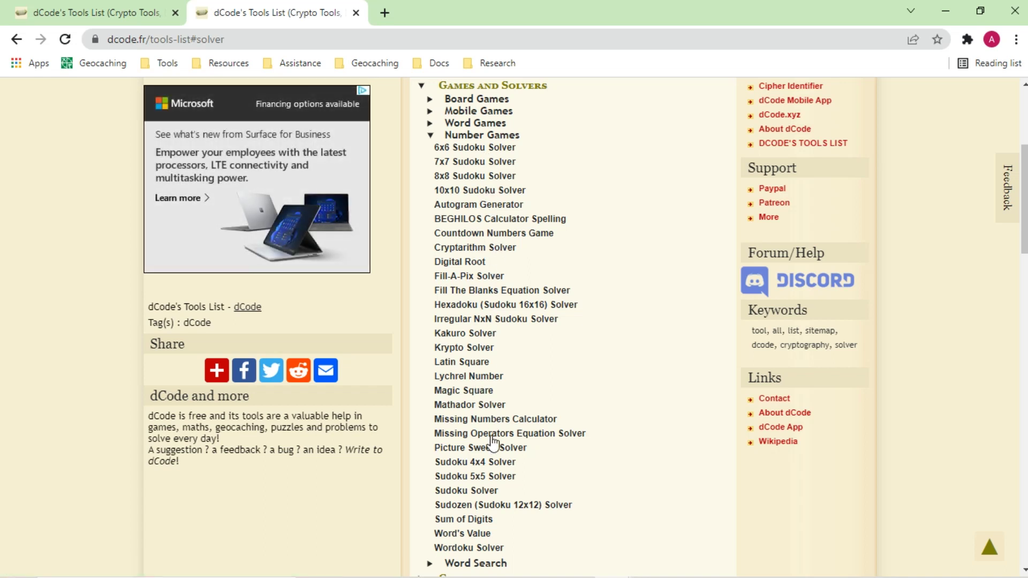
middle_click(484, 154)
key("ctrl+Tab")
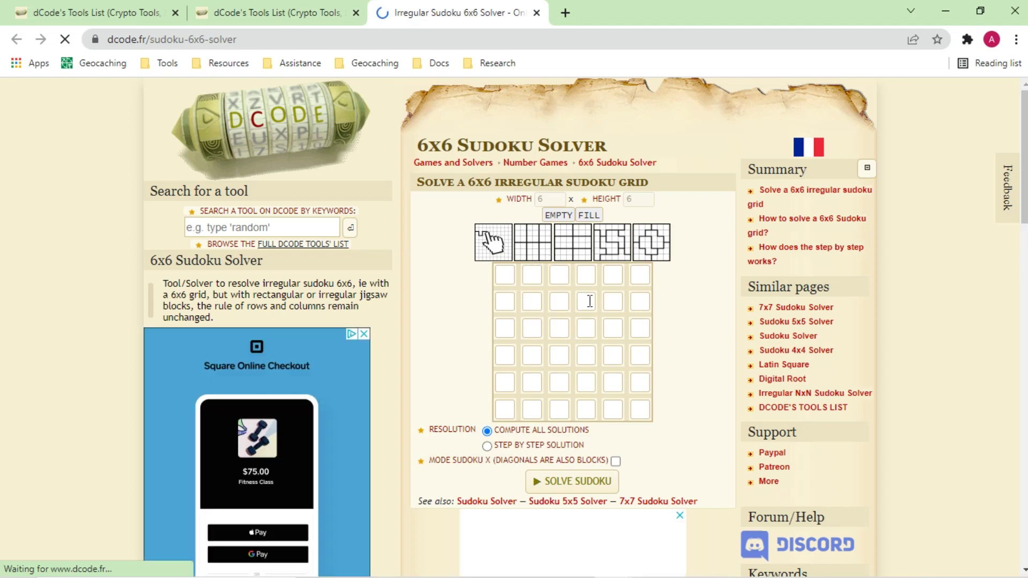
scroll(605, 325, "down", 3)
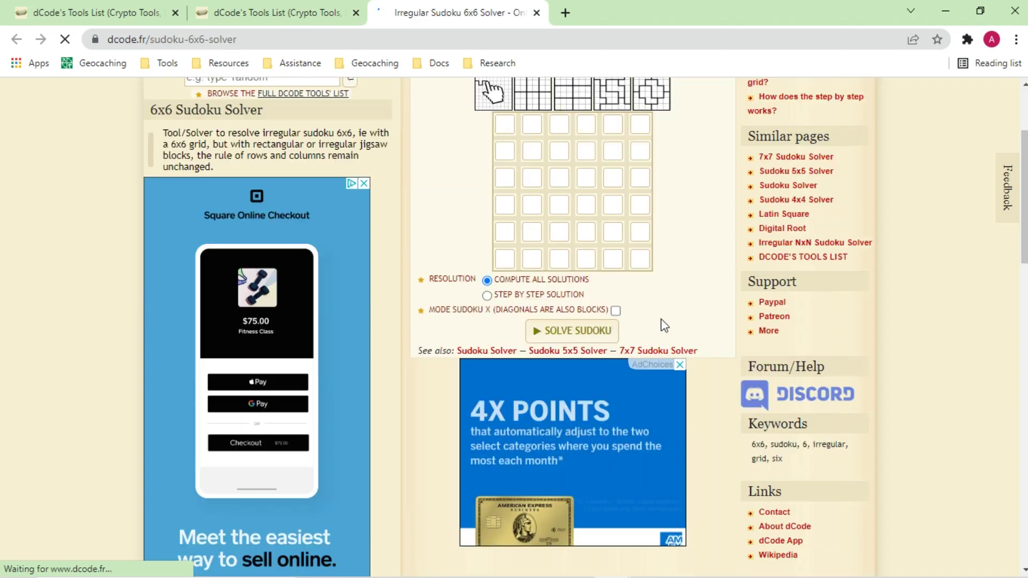
scroll(604, 311, "up", 3)
left_click(559, 276)
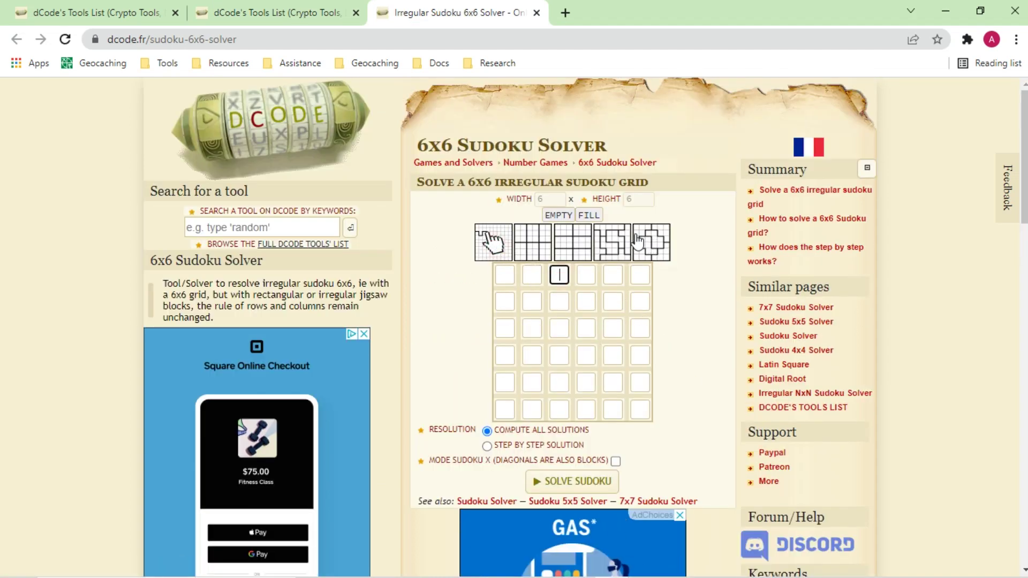
left_click(593, 236)
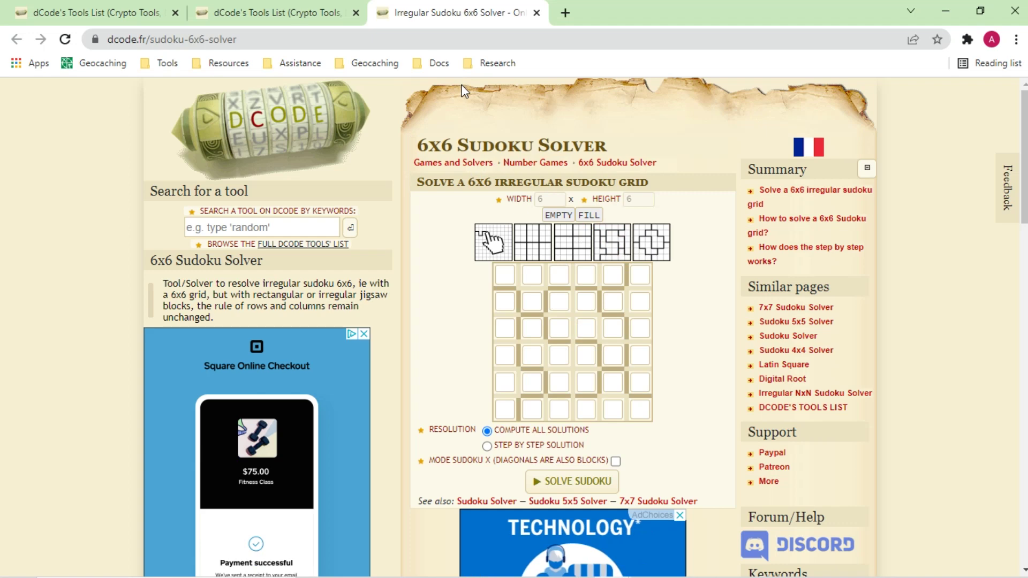
left_click(537, 13)
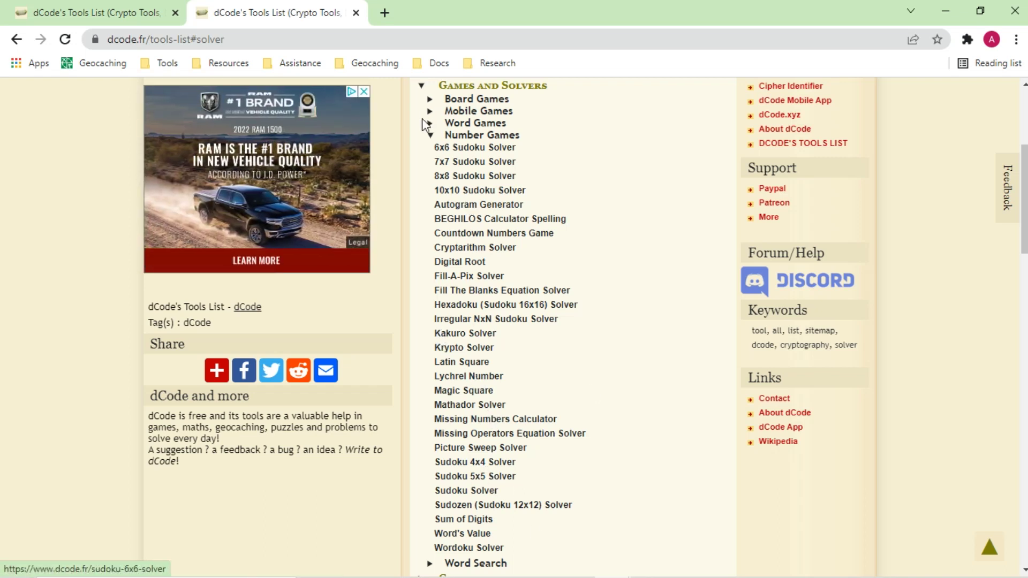
Collapse Number Games and Games and Solvers, then expand Mathematics > Symbolic Computation
left_click(430, 135)
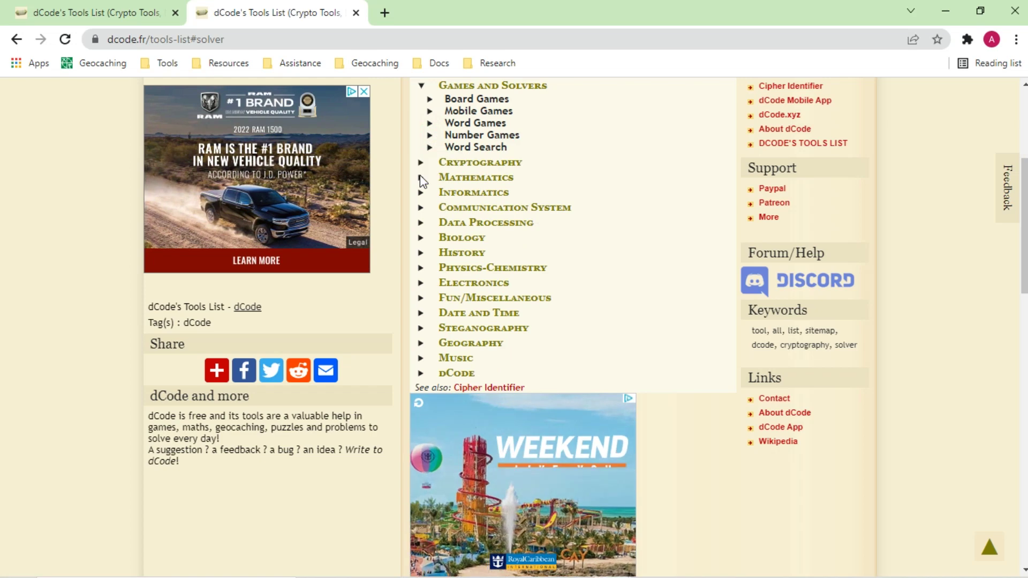
left_click(420, 85)
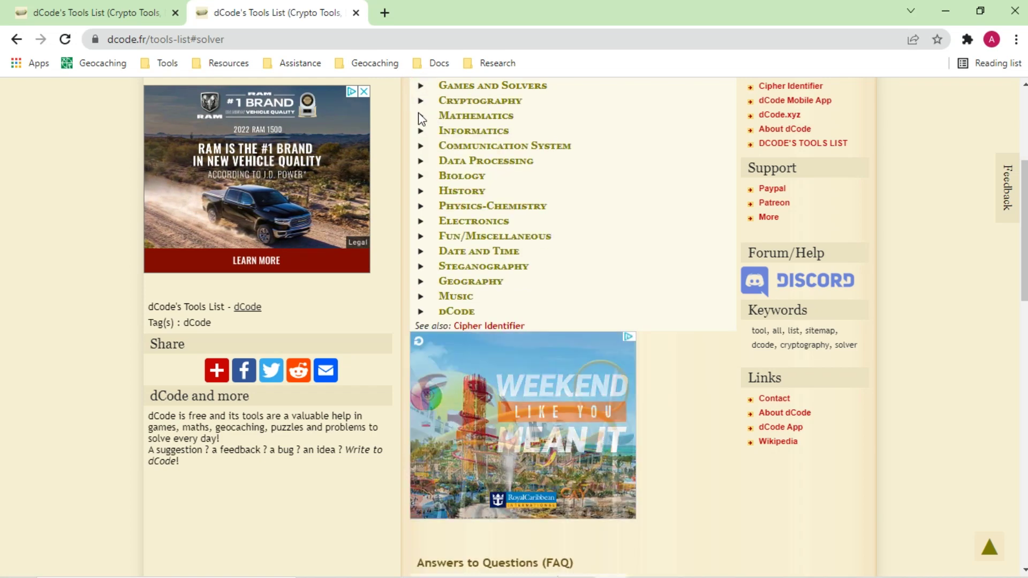
left_click(422, 116)
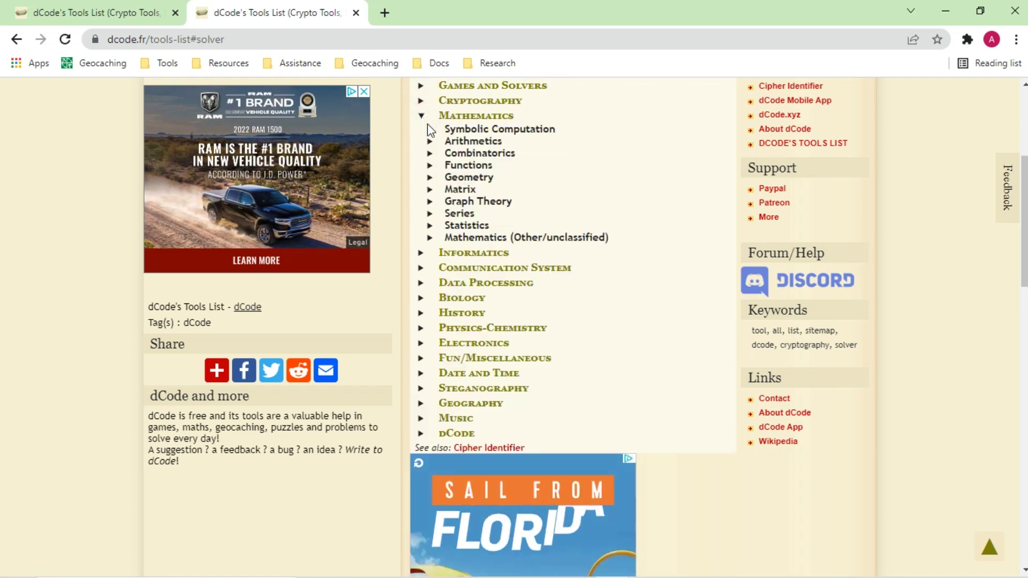
left_click(429, 130)
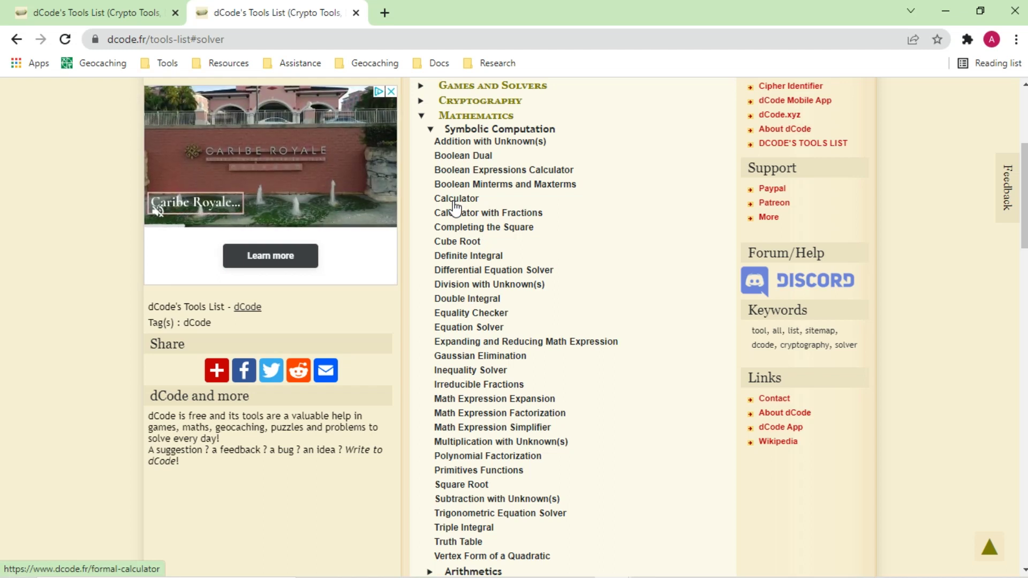
Solve 3-2-x=0 with the Subtraction with Unknown(s) solver, getting x = 1
left_click(503, 500)
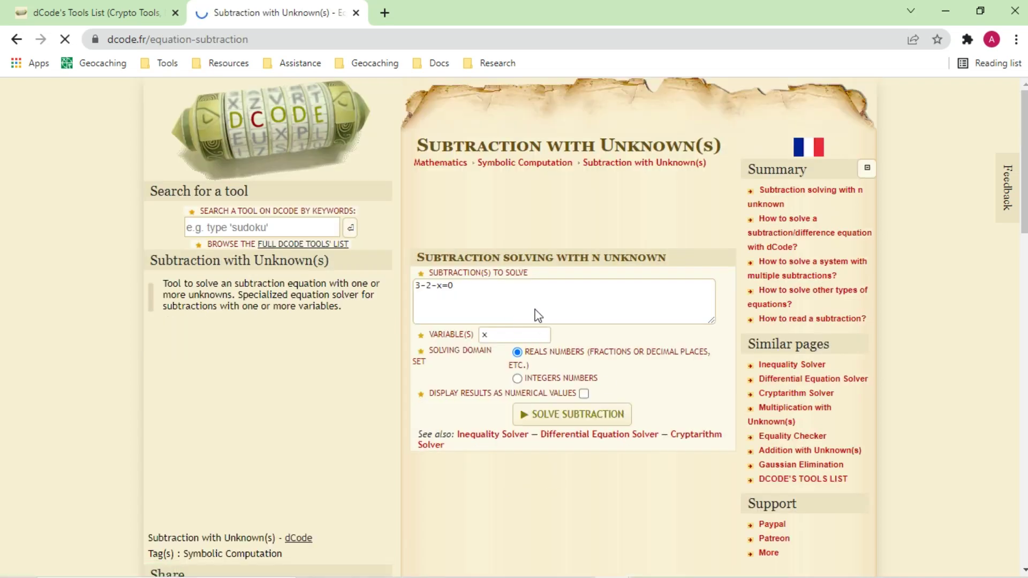
left_click(488, 304)
left_click(551, 415)
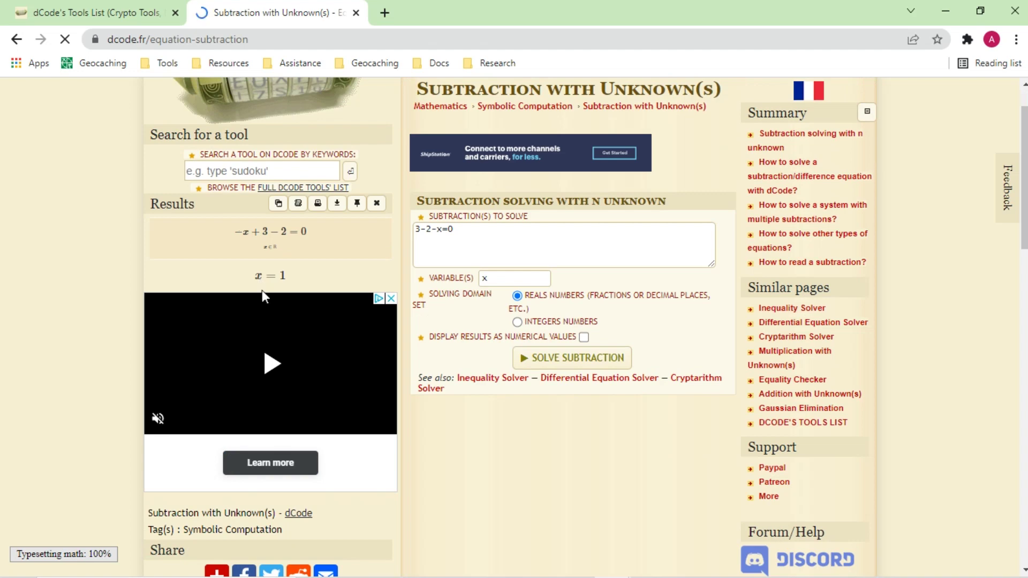
scroll(510, 333, "up", 1)
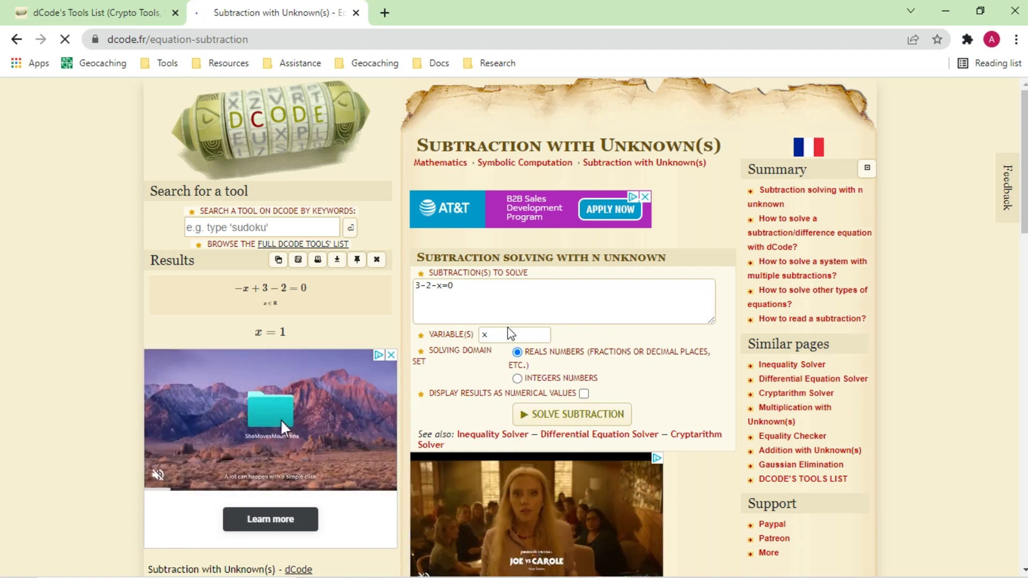
Back in Mathematics, expand Geometry, Functions and Combinatorics and view the Permutations of 4 items
left_click(431, 164)
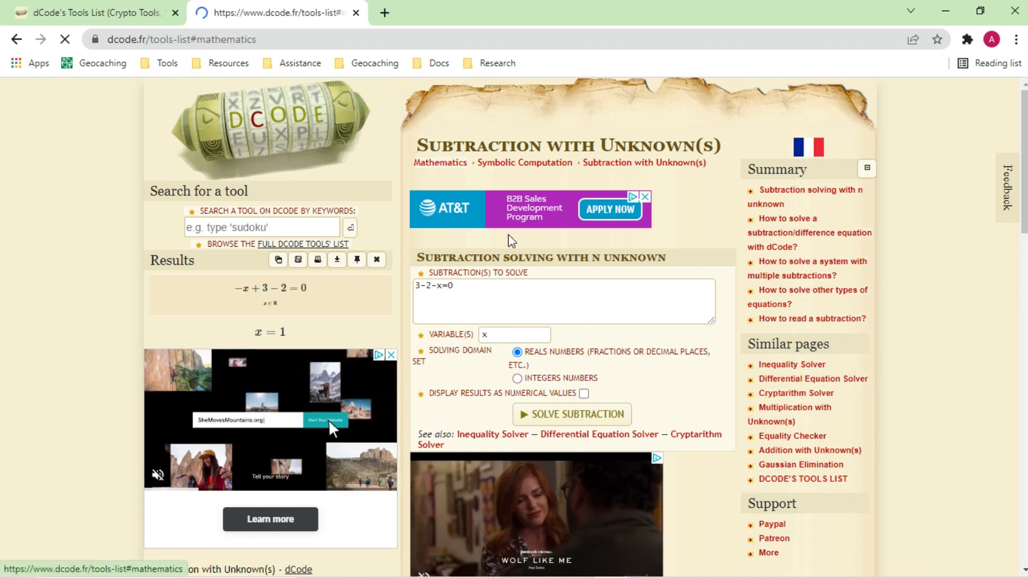
scroll(510, 241, "up", 1)
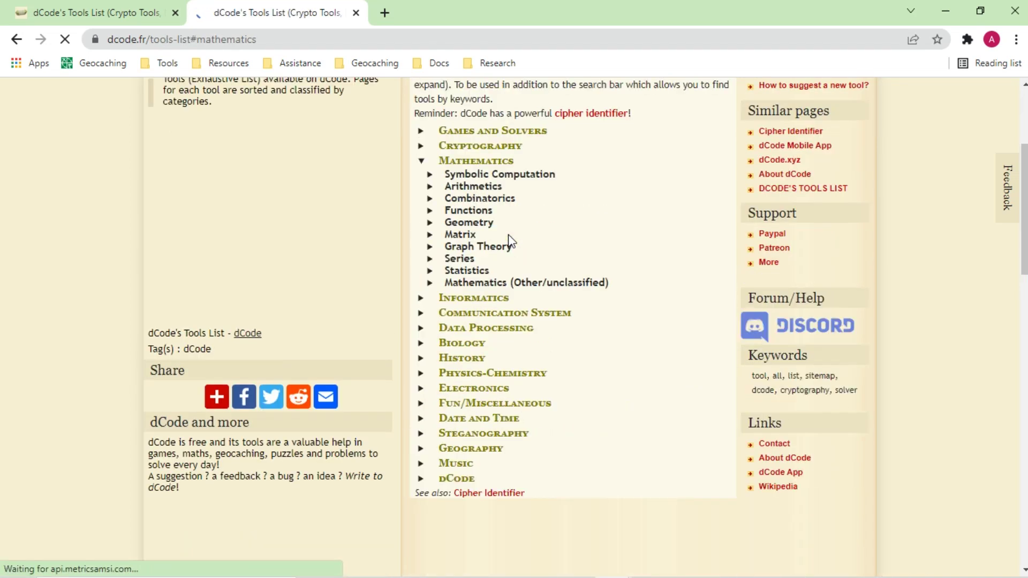
scroll(510, 240, "down", 1)
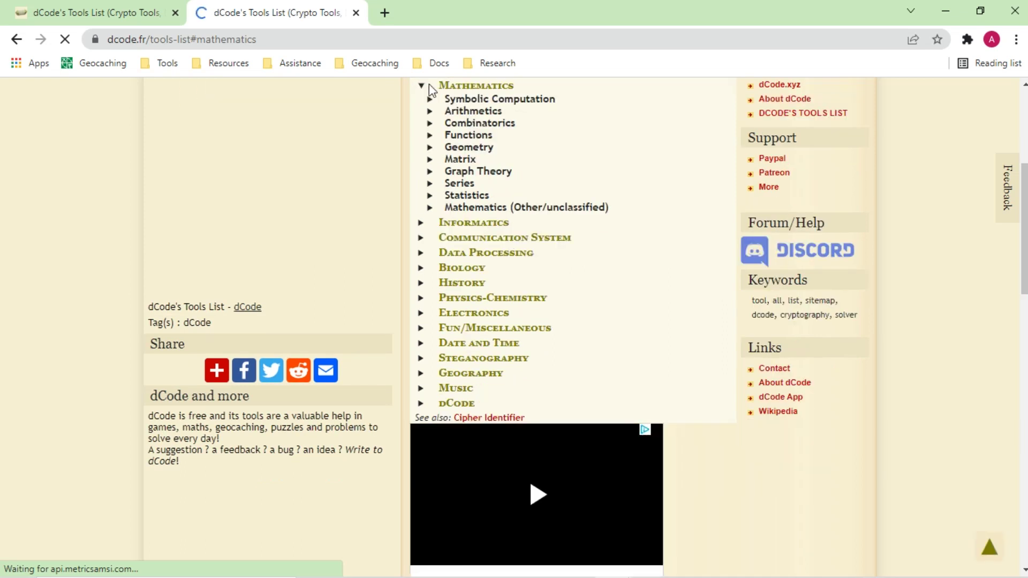
left_click(430, 148)
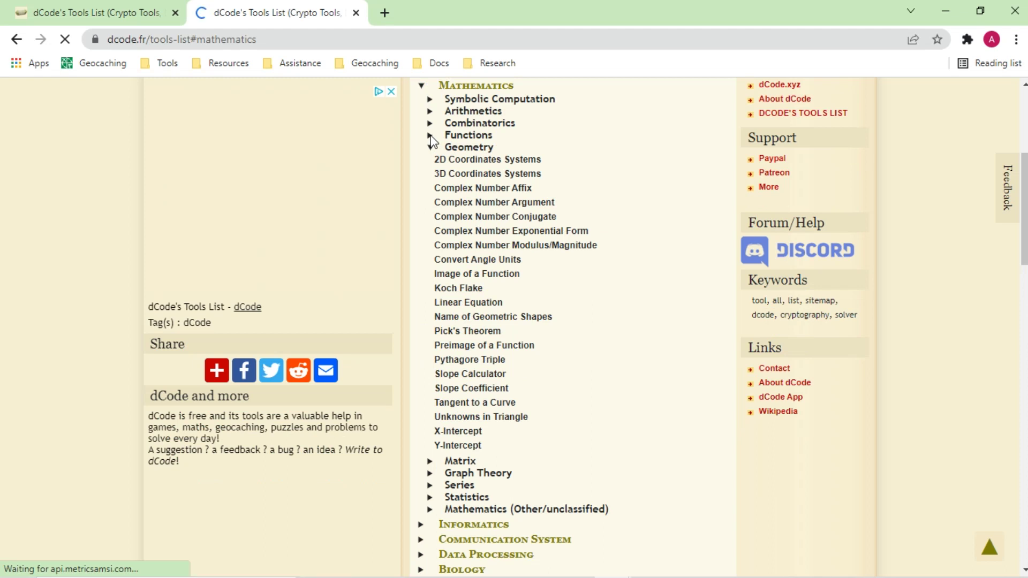
left_click(430, 135)
left_click(430, 123)
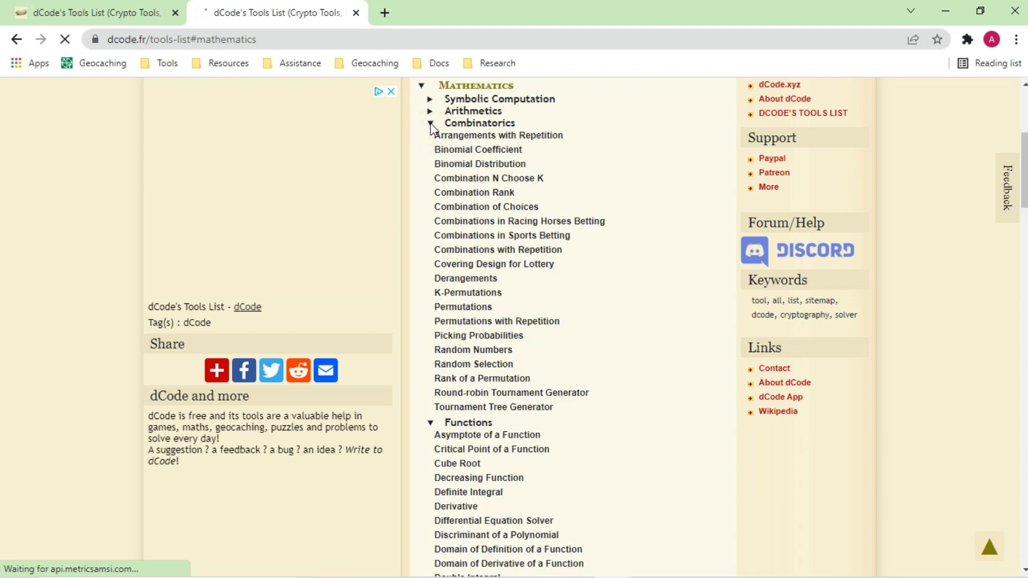
left_click(469, 306)
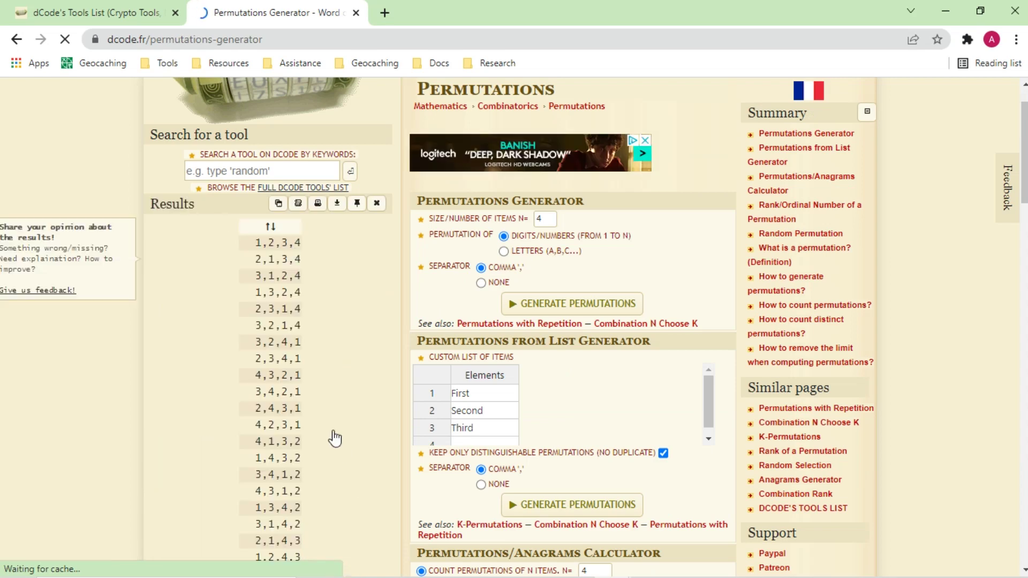
scroll(343, 453, "down", 5)
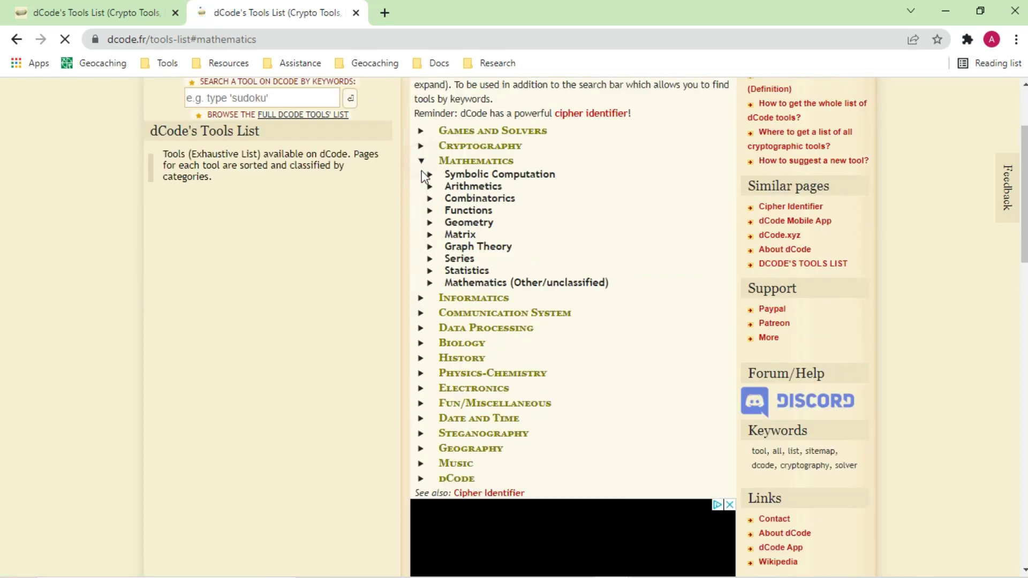
Open Informatics > Algorithm > Game of Life and run it to generation 31 with 68 live cells
left_click(422, 178)
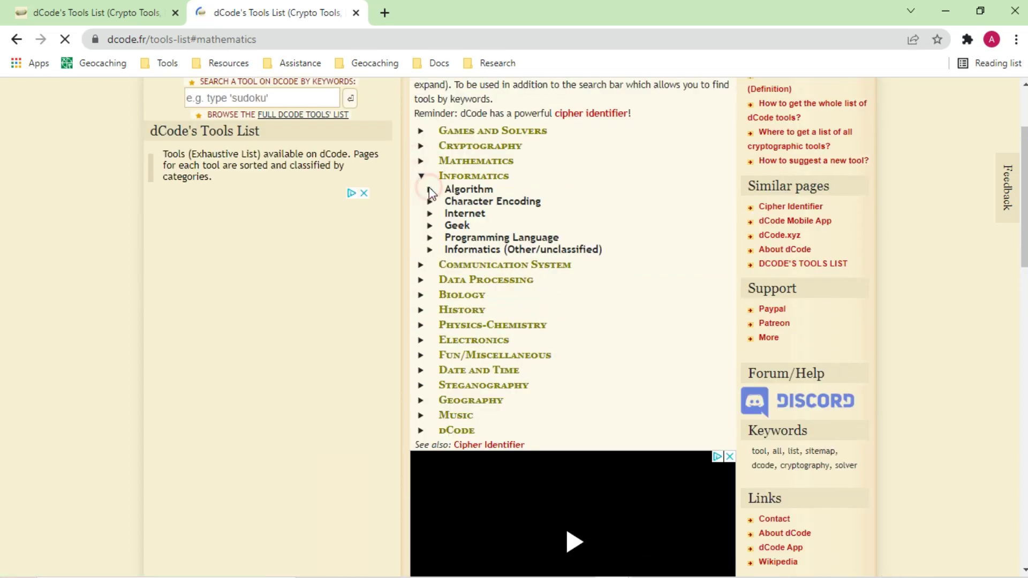
left_click(430, 191)
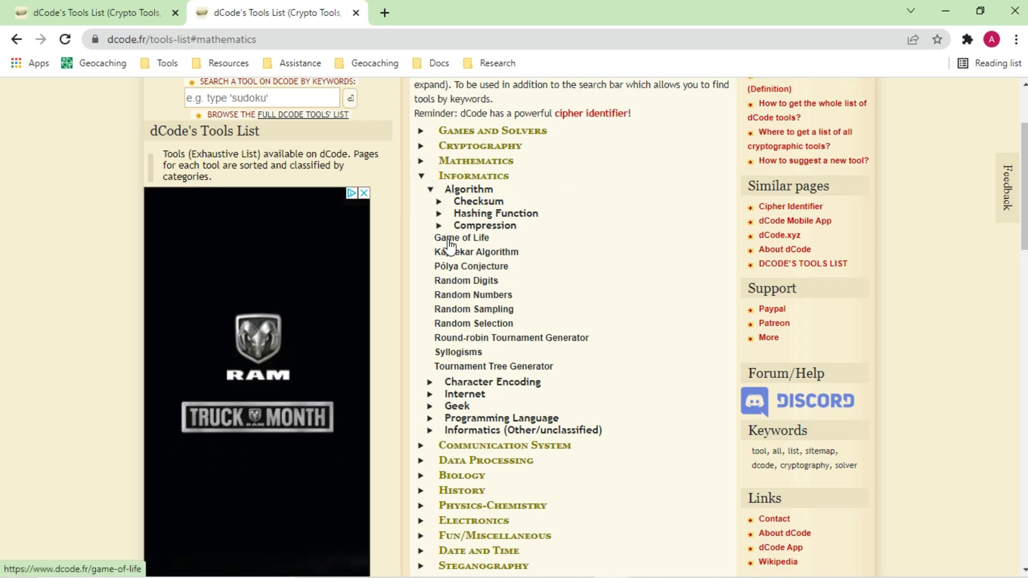
left_click(448, 240)
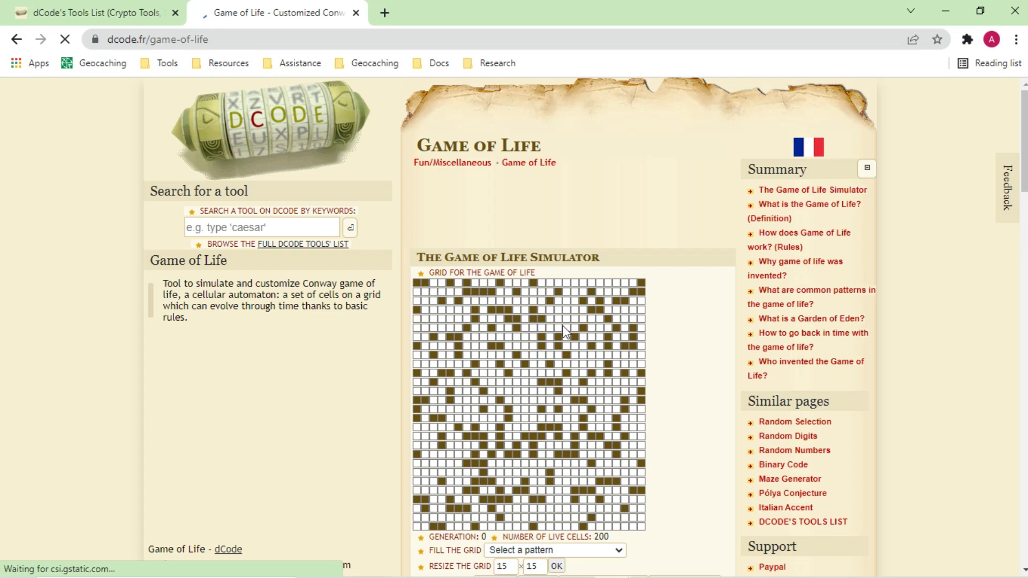
scroll(483, 357, "down", 2)
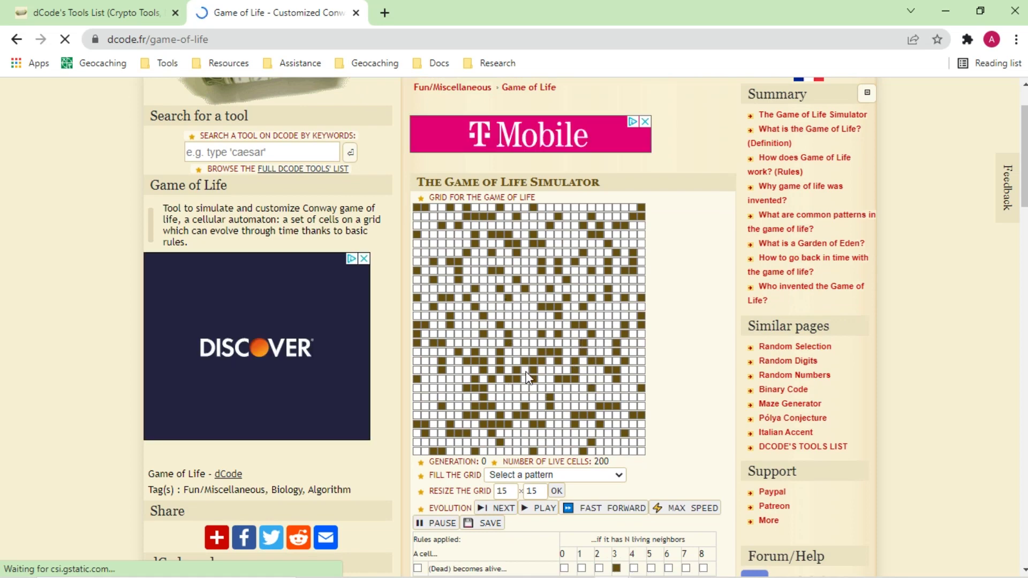
left_click(546, 508)
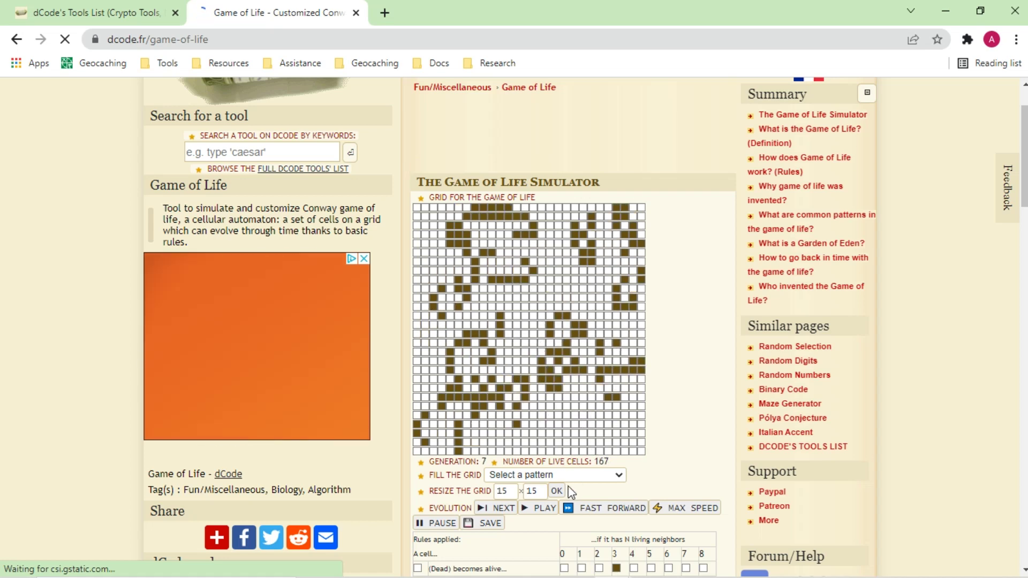
scroll(659, 492, "down", 1)
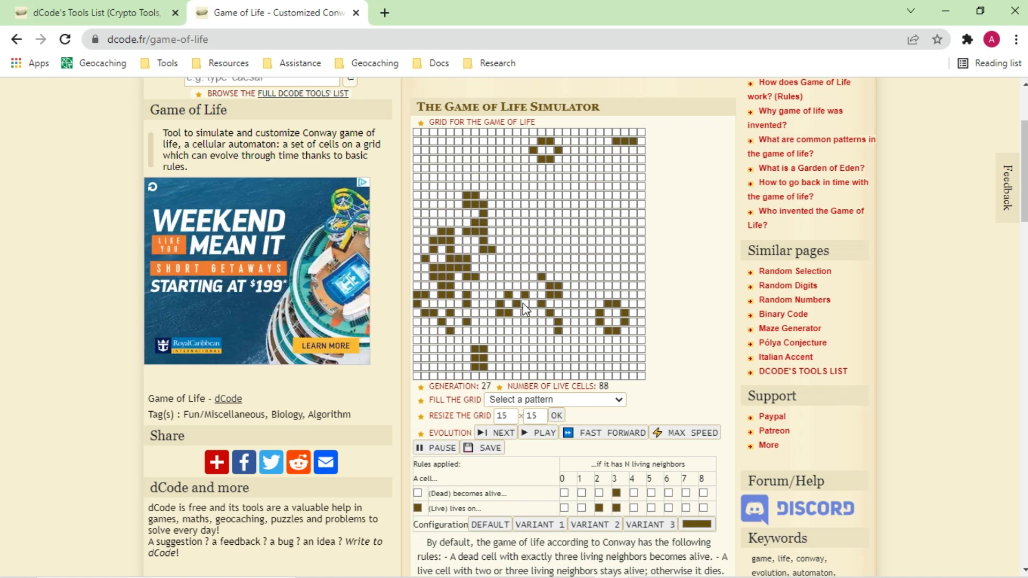
scroll(586, 304, "up", 1)
scroll(586, 304, "up", 3)
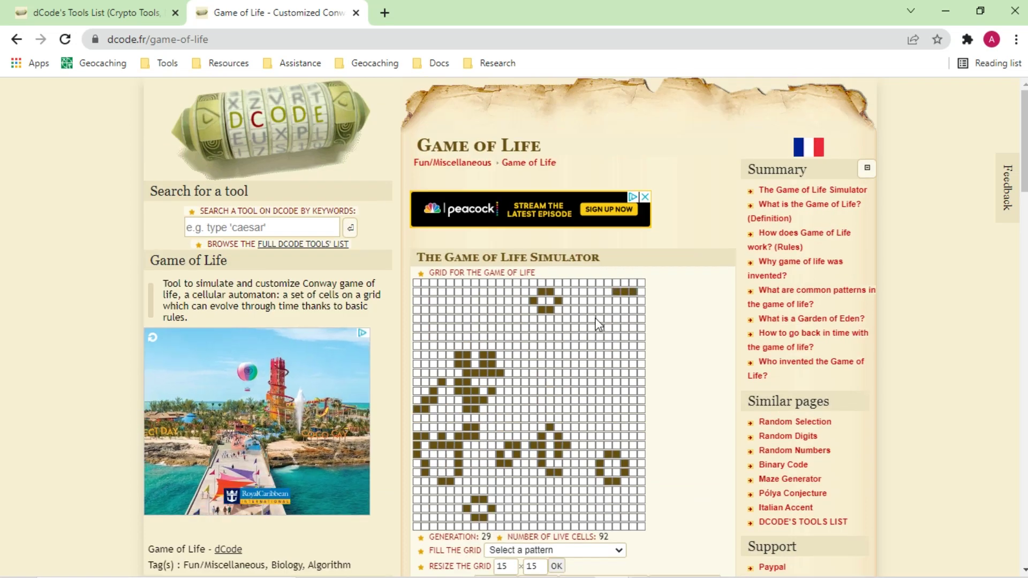
Collapse Fun/Miscellaneous and look at Communication System > Telecom before collapsing it
left_click(455, 171)
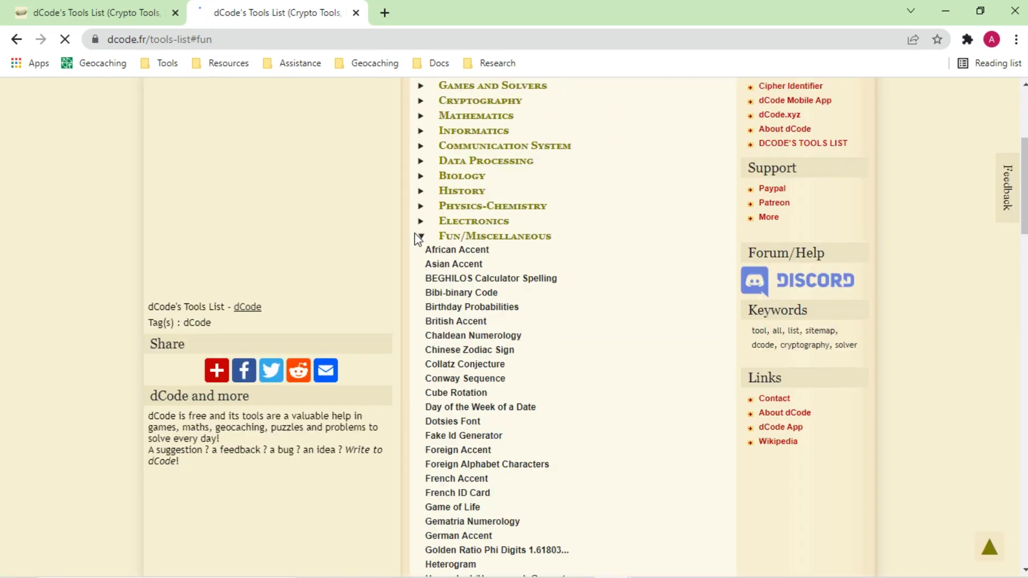
left_click(445, 236)
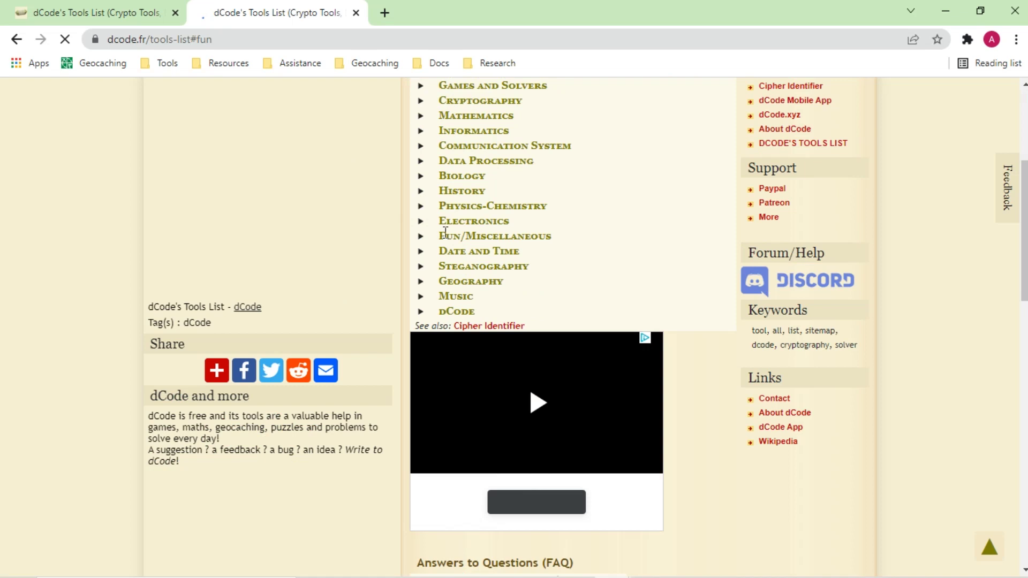
left_click(420, 146)
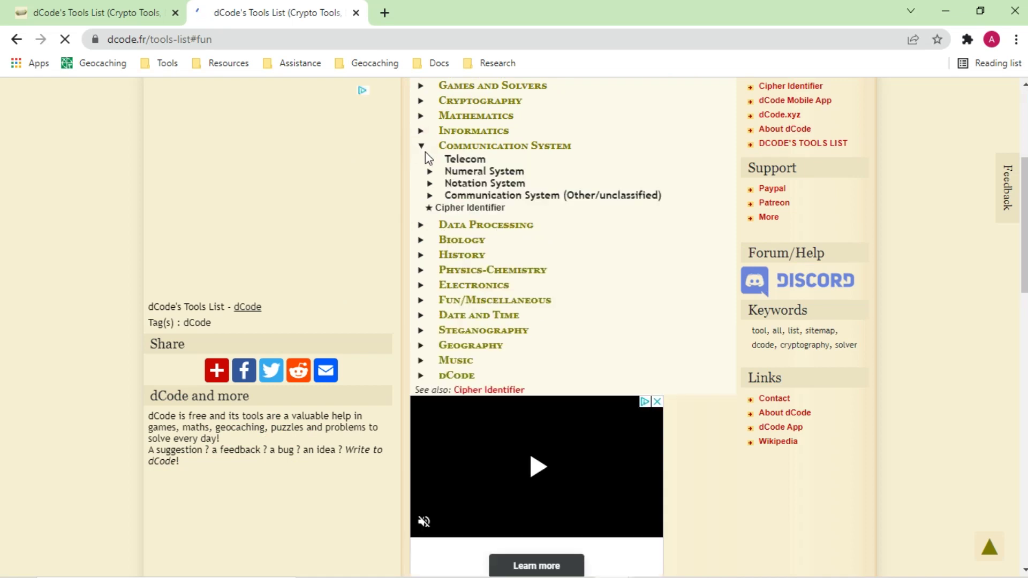
left_click(430, 159)
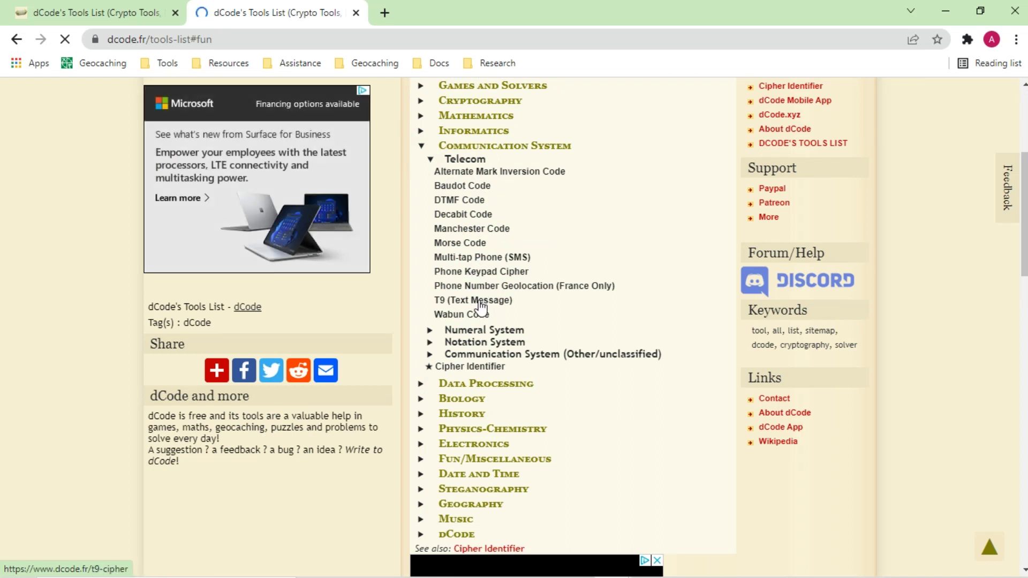
left_click(422, 146)
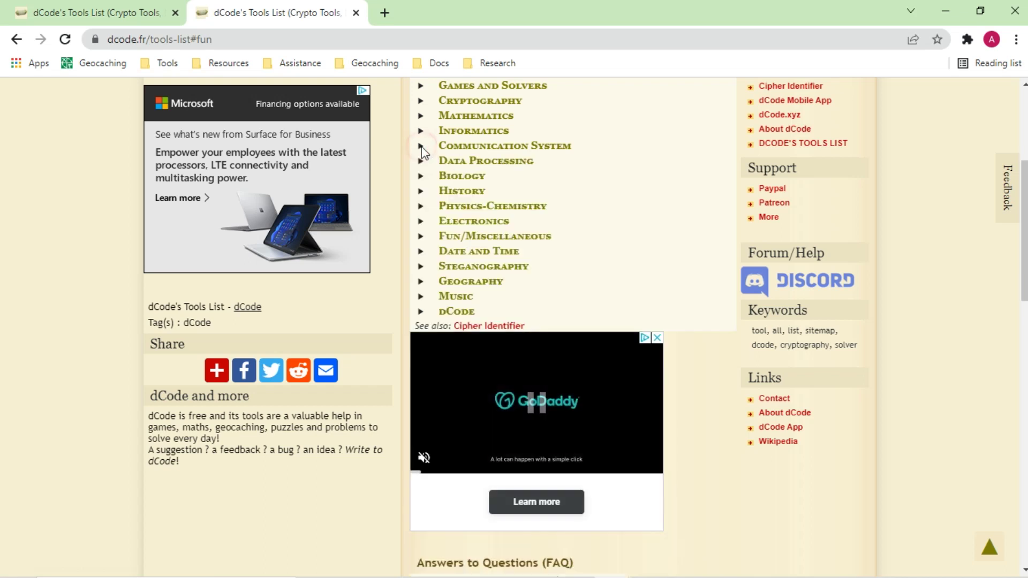
Browse Data Processing's Text Processing and Image Processing subcategories, then collapse Data Processing
left_click(423, 162)
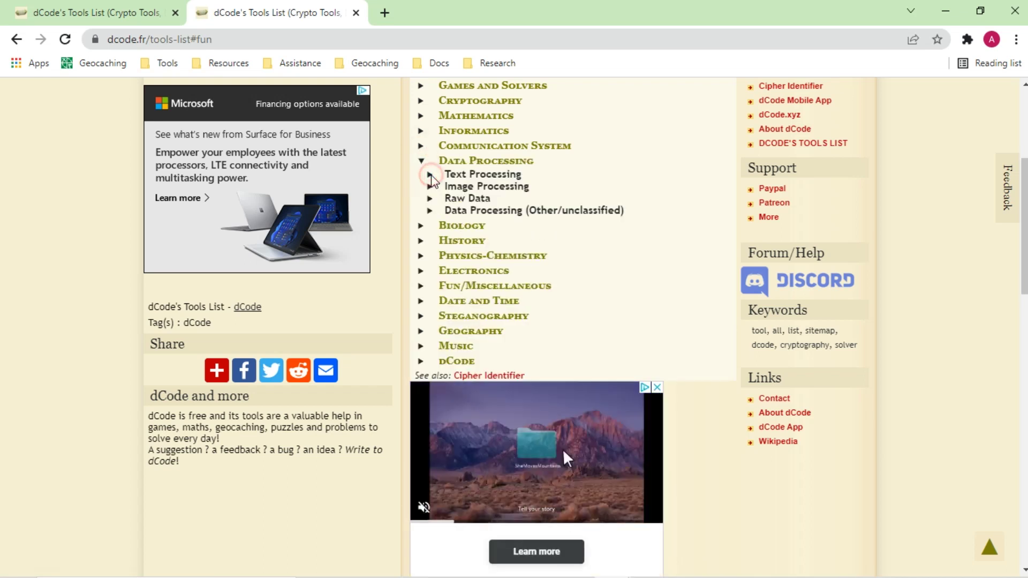
left_click(430, 175)
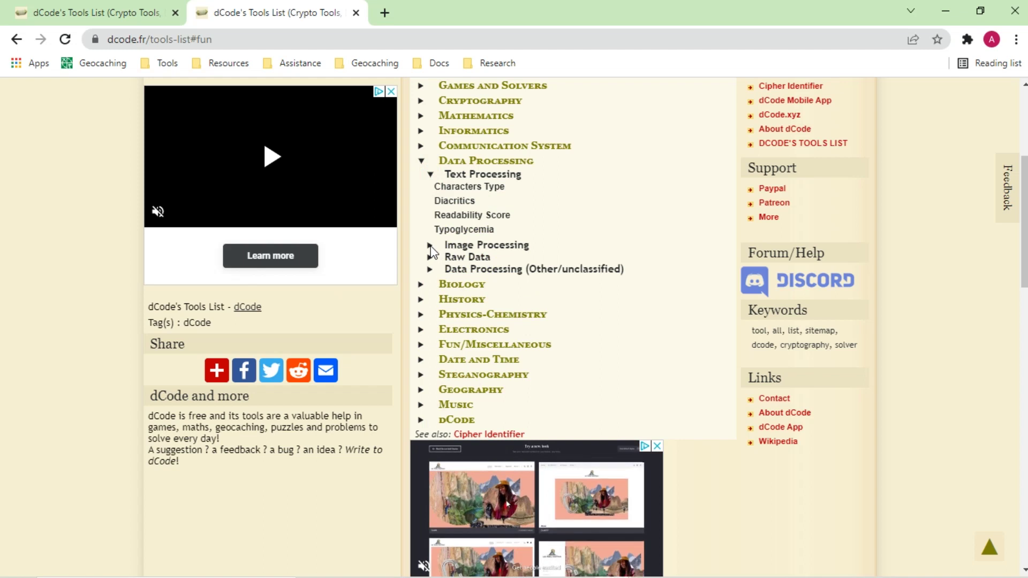
left_click(434, 245)
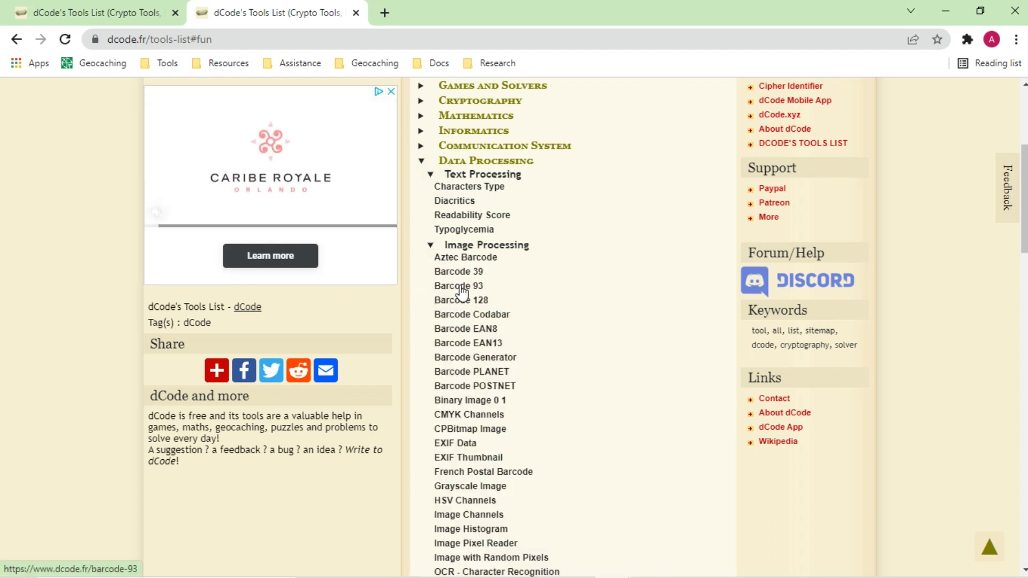
scroll(482, 268, "down", 1)
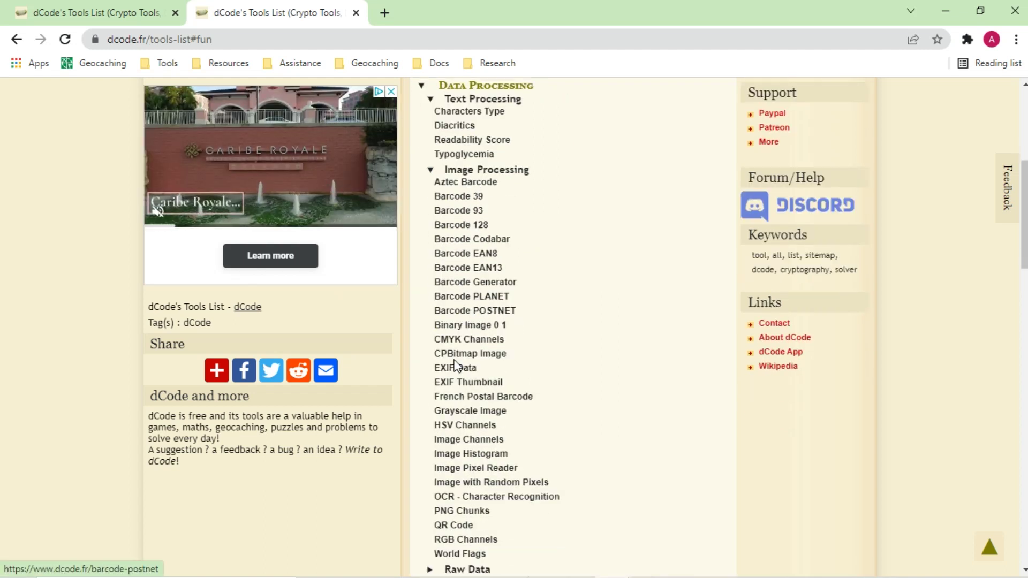
scroll(514, 374, "down", 1)
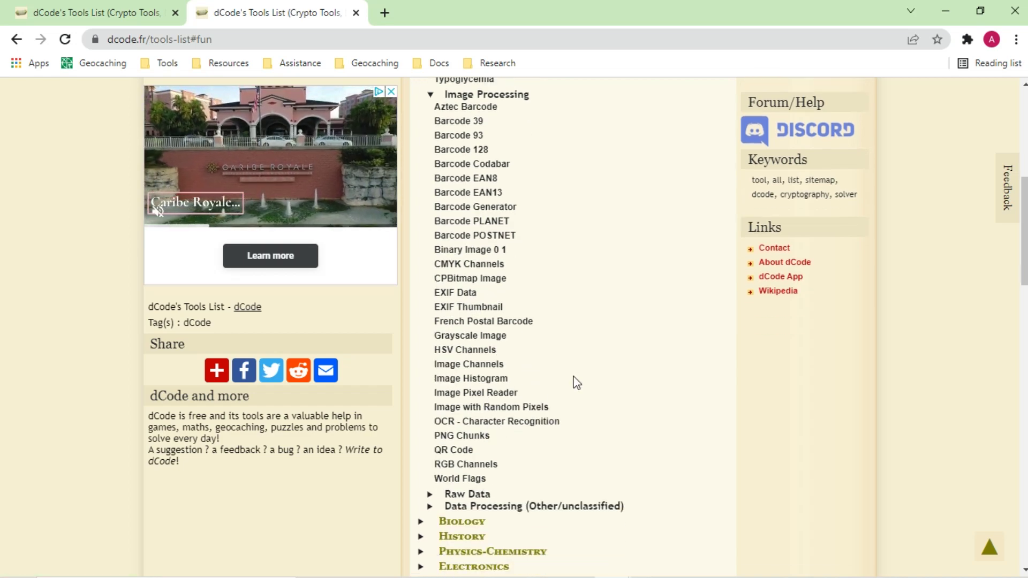
scroll(574, 383, "up", 2)
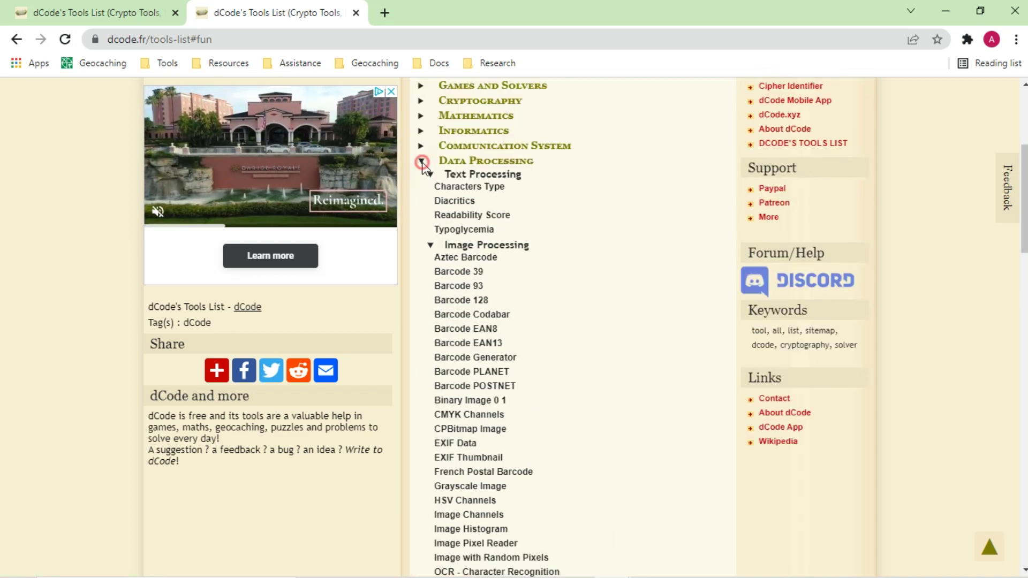
left_click(421, 160)
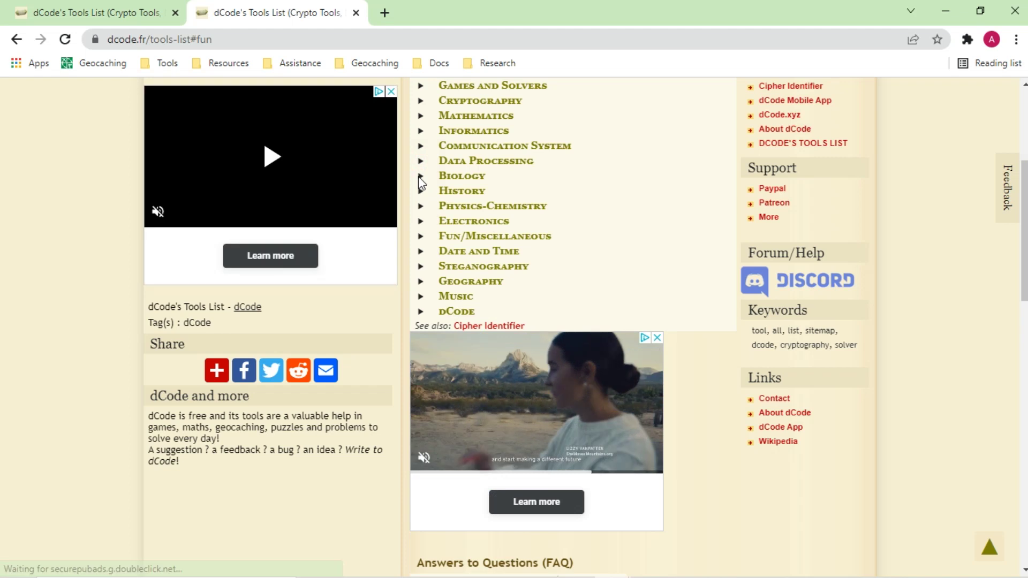
Peek at Biology, then leave the History and Physics-Chemistry categories expanded
left_click(421, 175)
left_click(420, 175)
left_click(420, 191)
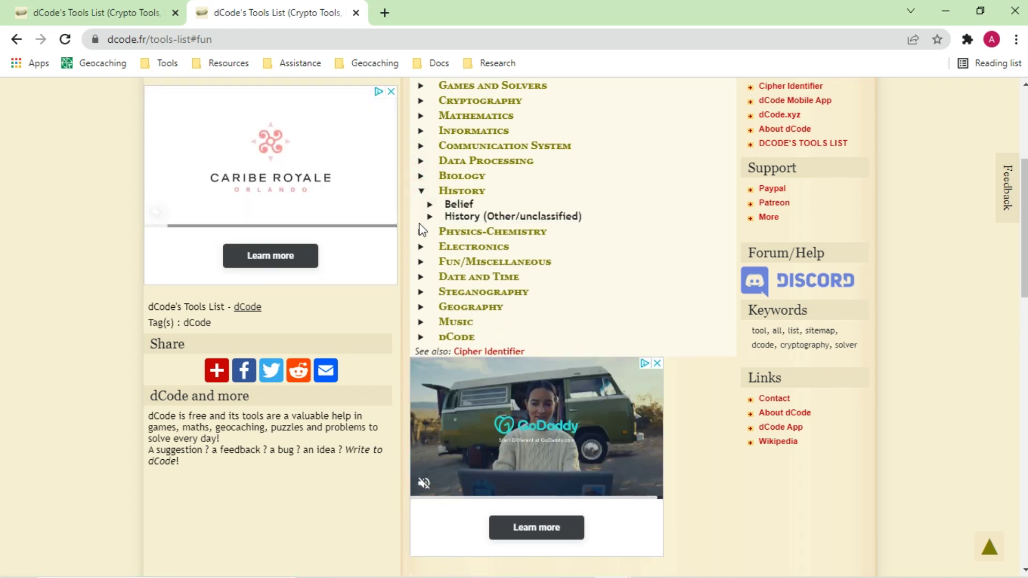
left_click(418, 232)
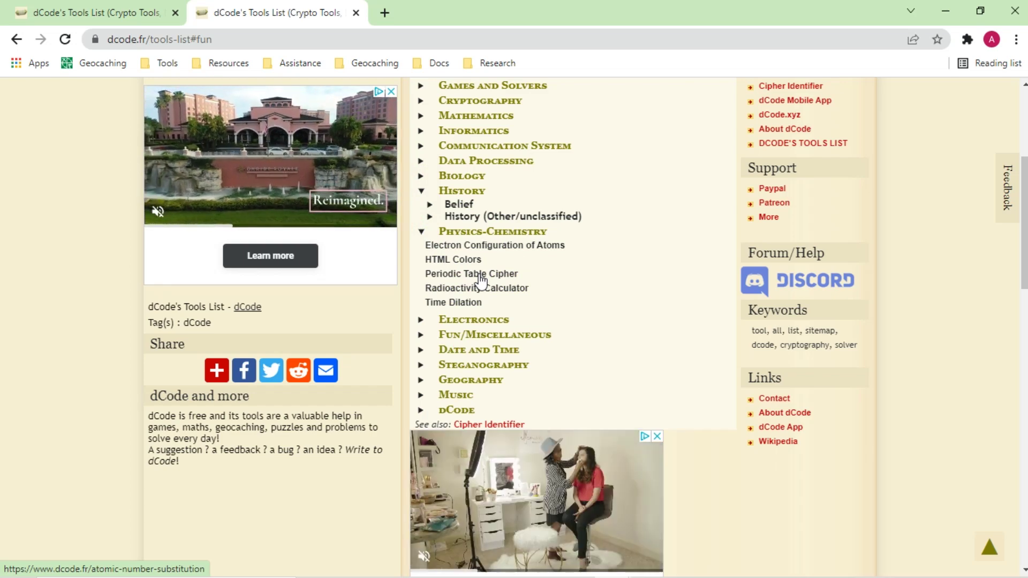
left_click(481, 276)
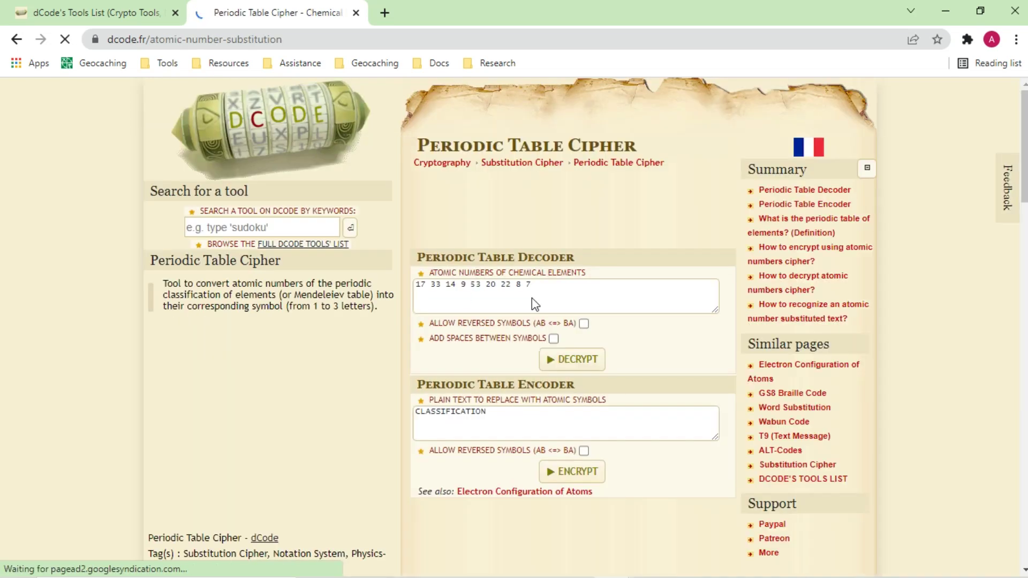
left_click(547, 290)
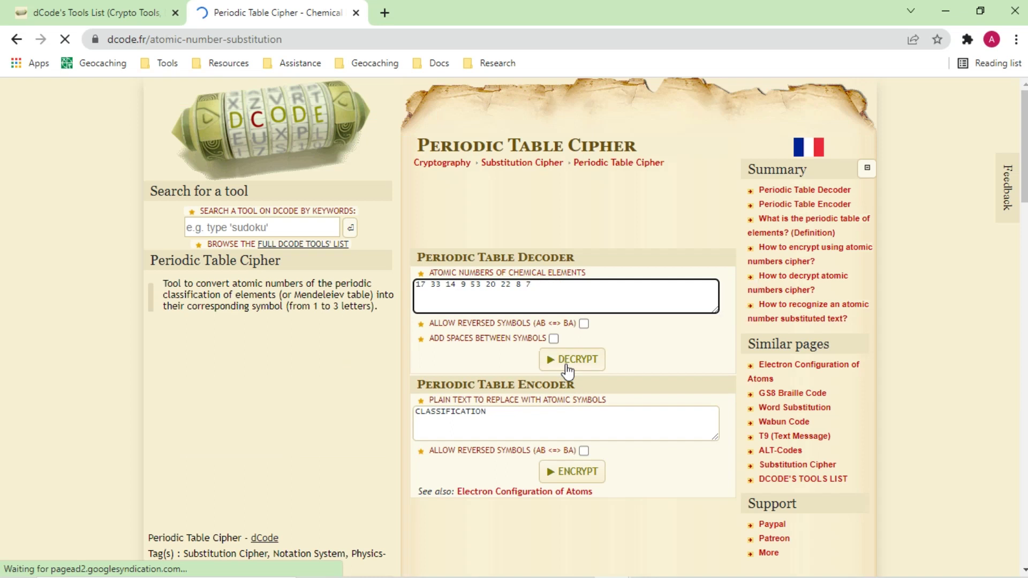
left_click(587, 365)
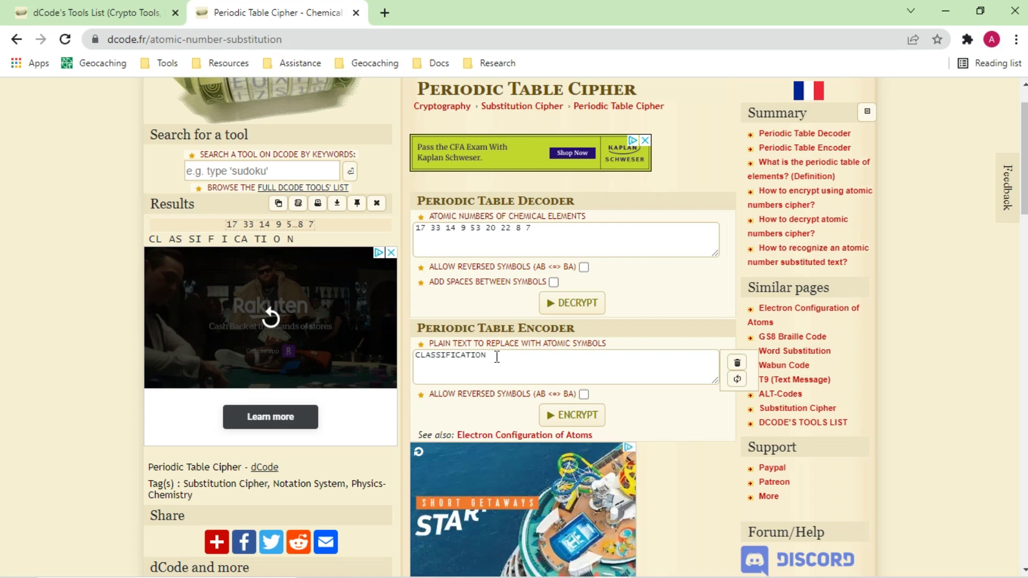
left_click(438, 107)
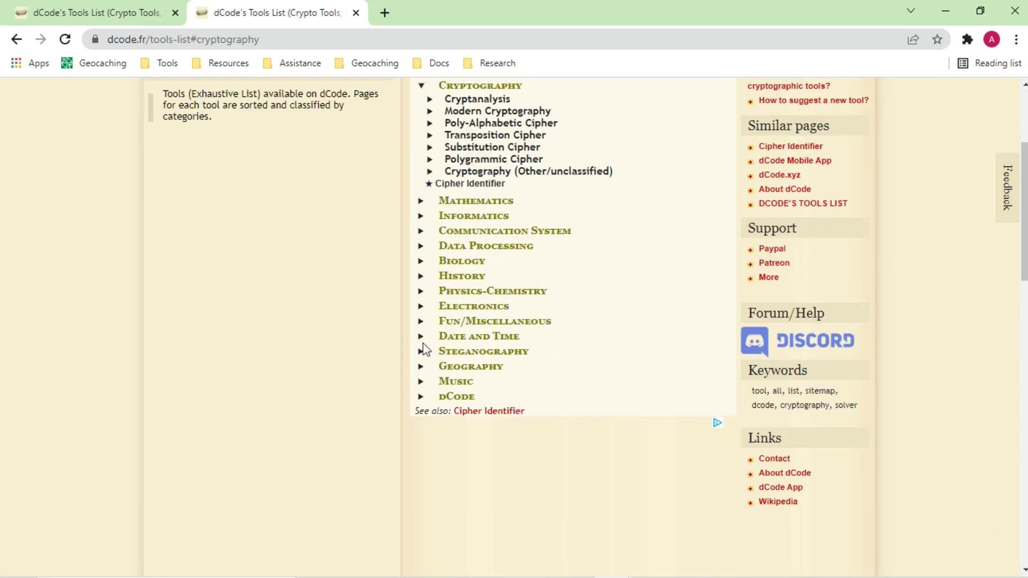
Use Chinese Zodiac Sign to get Rabbit (Earth) for 2000/01/01, then return to Fun/Miscellaneous
left_click(423, 321)
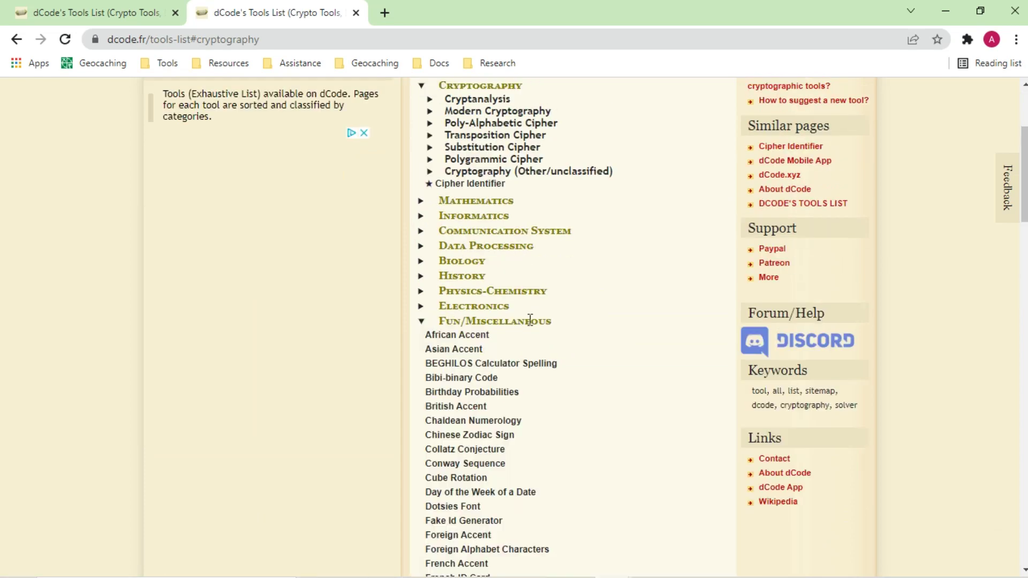
scroll(531, 326, "down", 3)
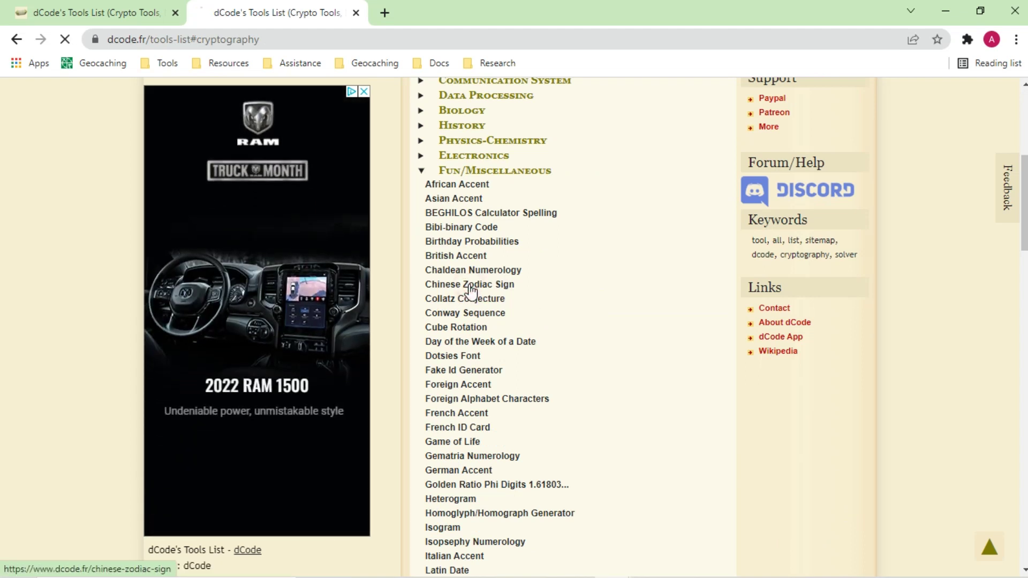
left_click(470, 285)
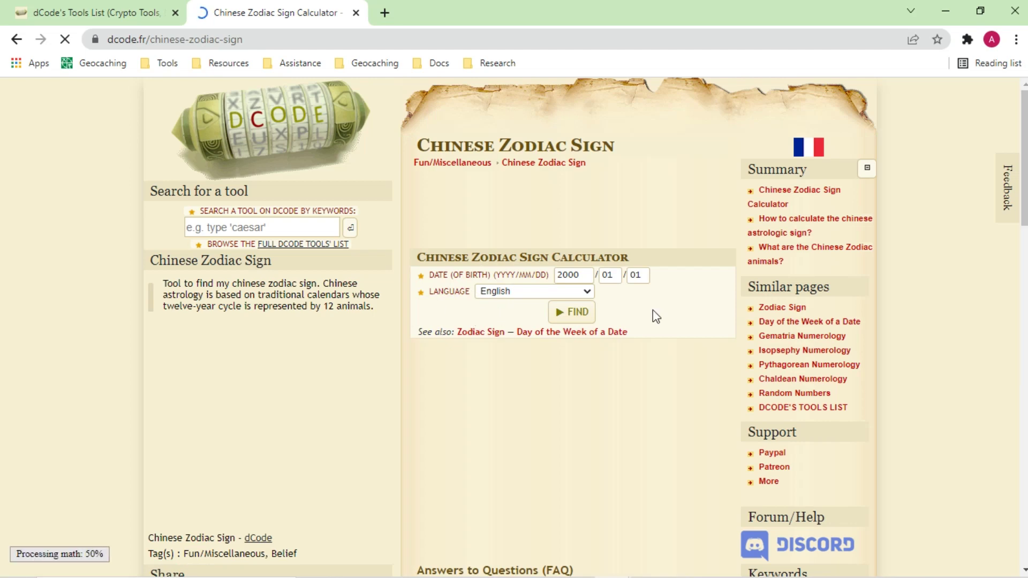
scroll(656, 317, "down", 1)
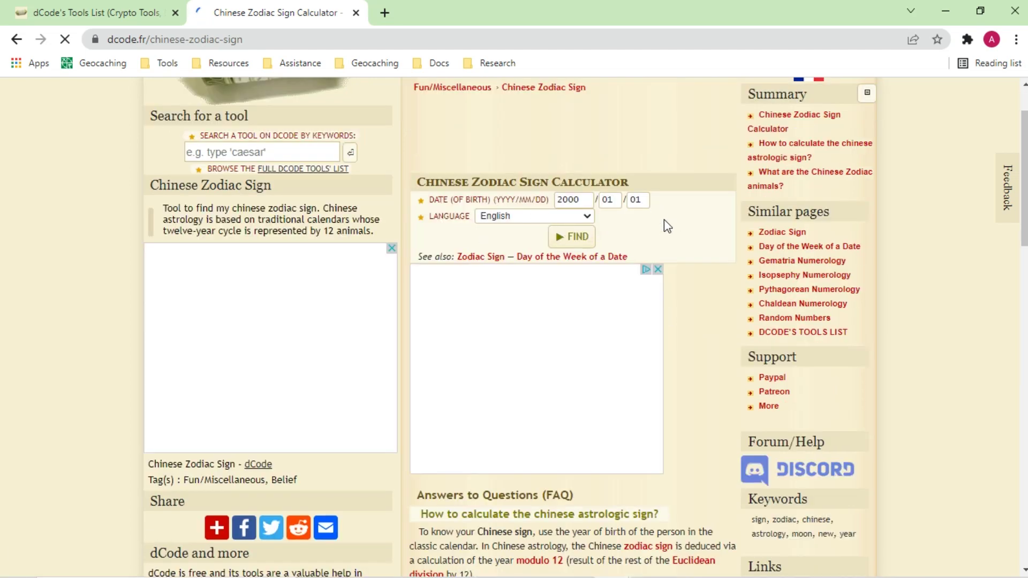
left_click(575, 238)
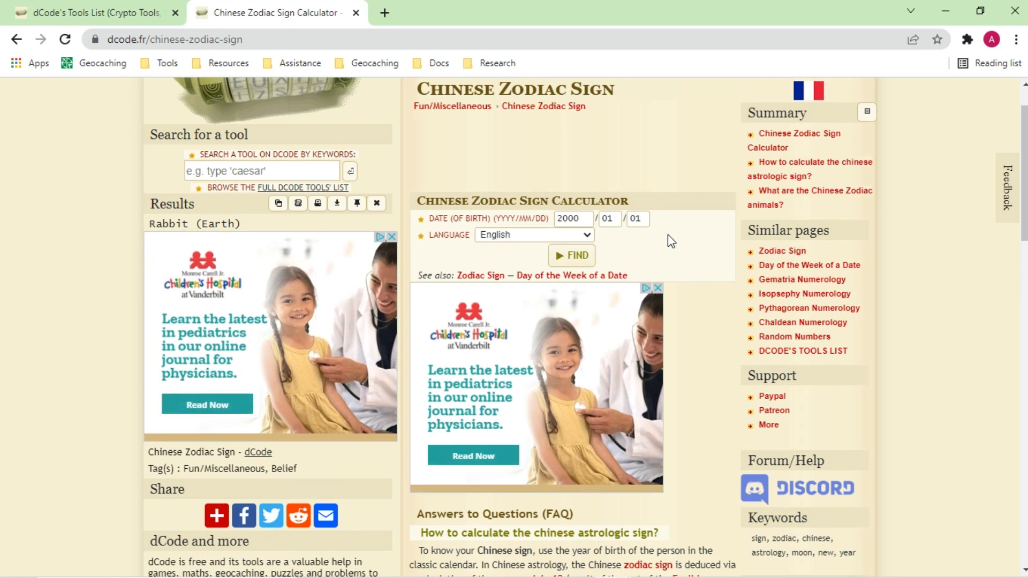
left_click(463, 106)
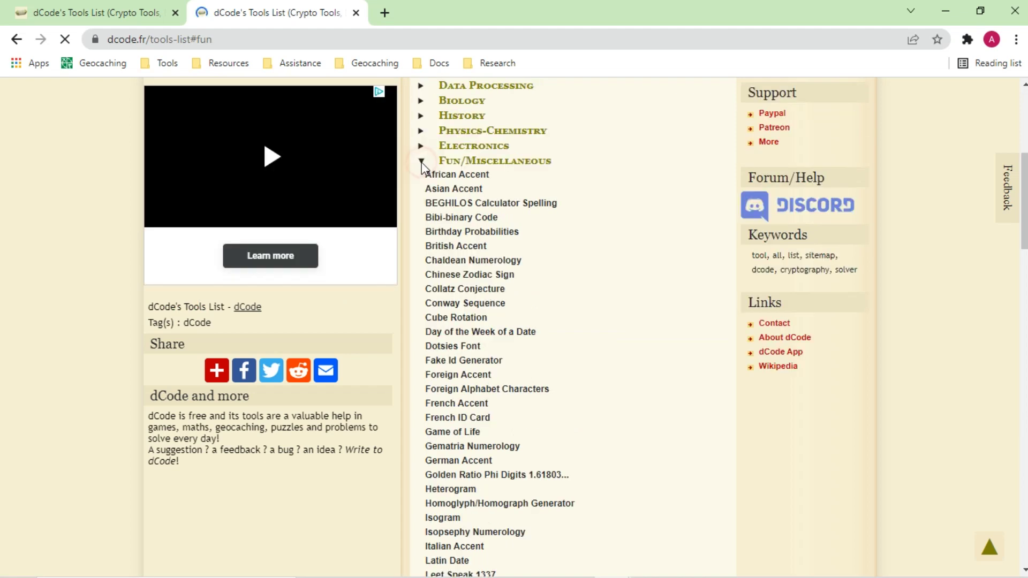
Collapse Fun/Miscellaneous, then expand and collapse Steganography, Geography and Music in turn
left_click(421, 166)
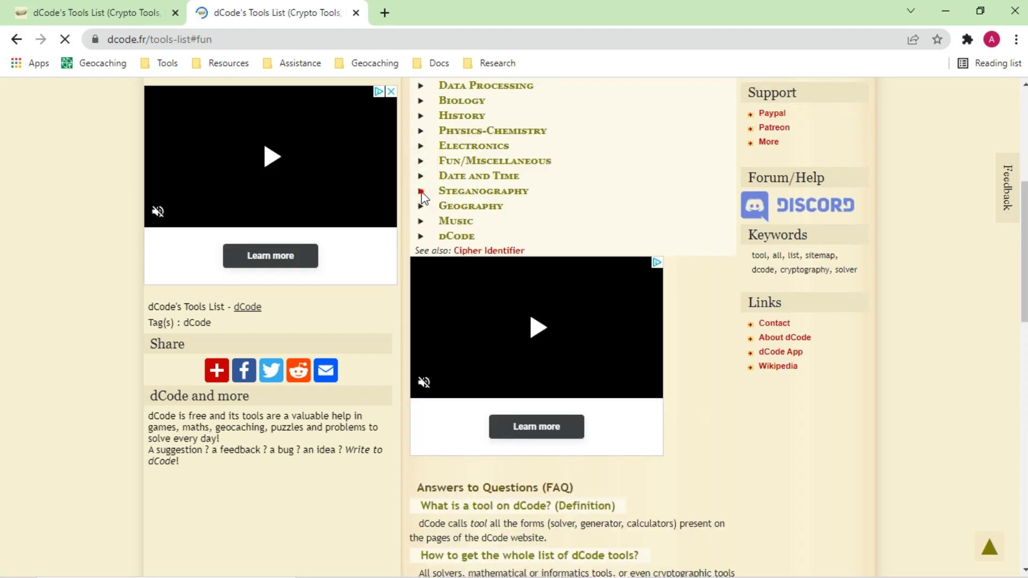
left_click(422, 192)
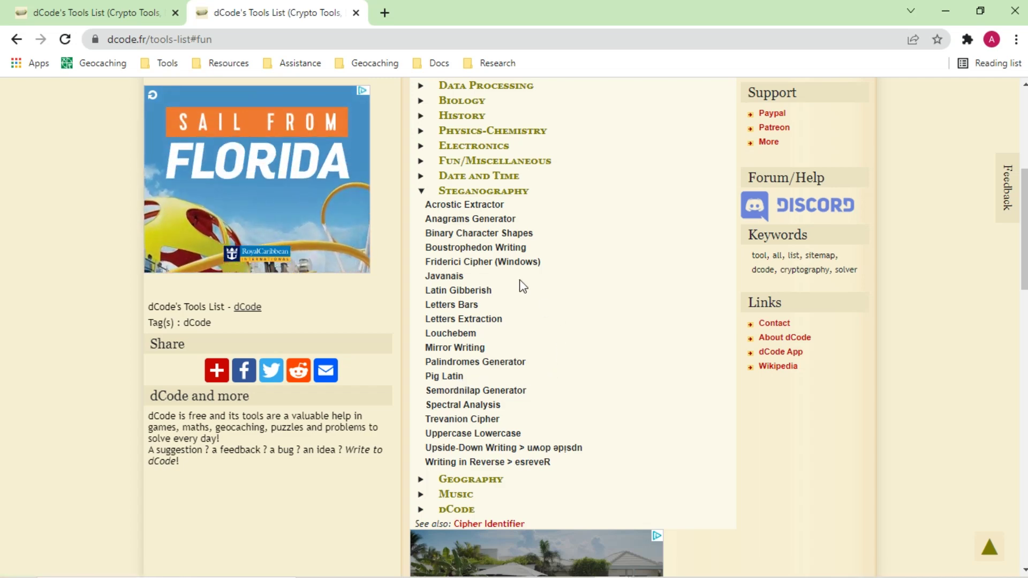
left_click(422, 193)
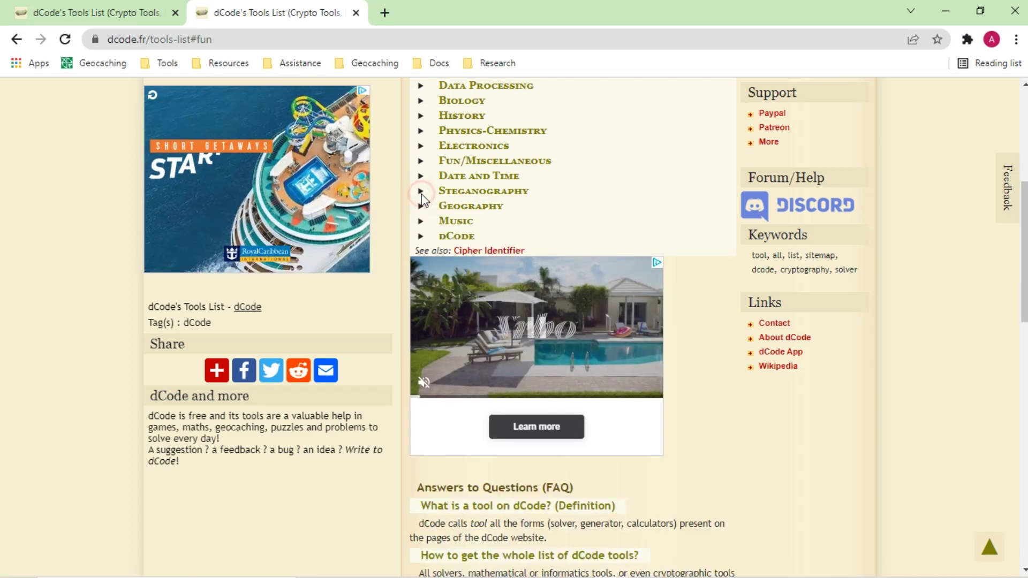
left_click(419, 206)
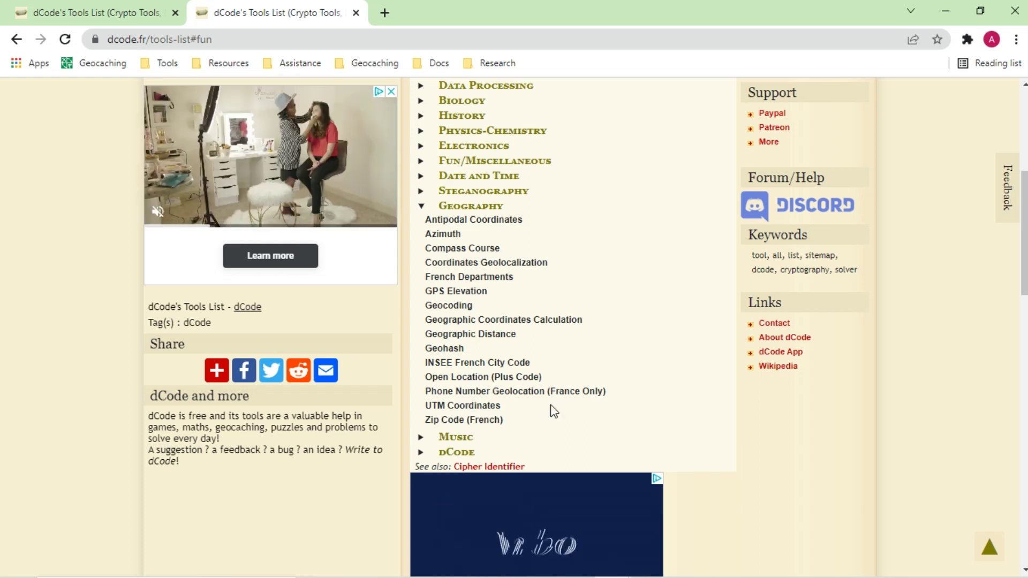
left_click(421, 210)
left_click(421, 219)
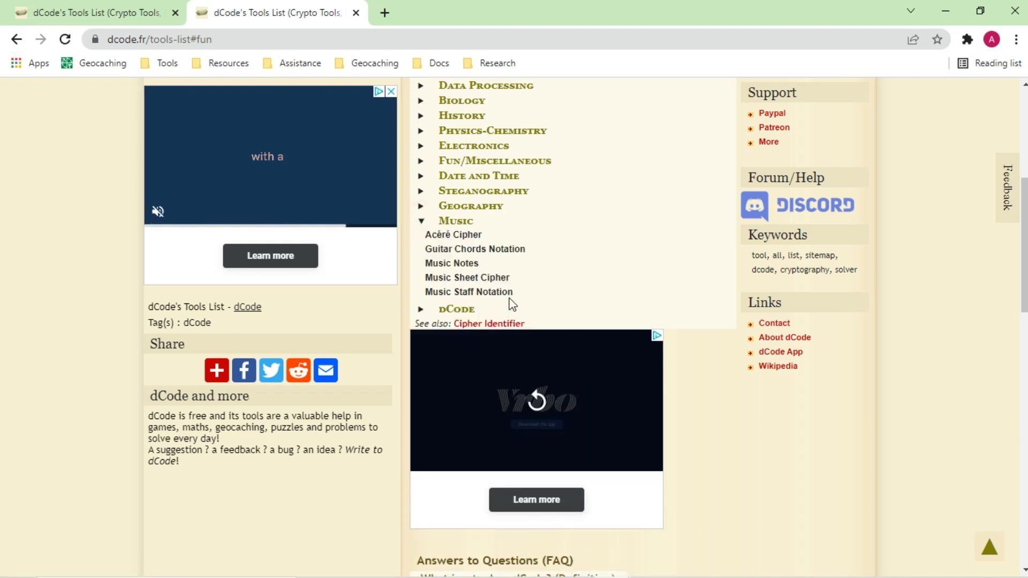
left_click(423, 224)
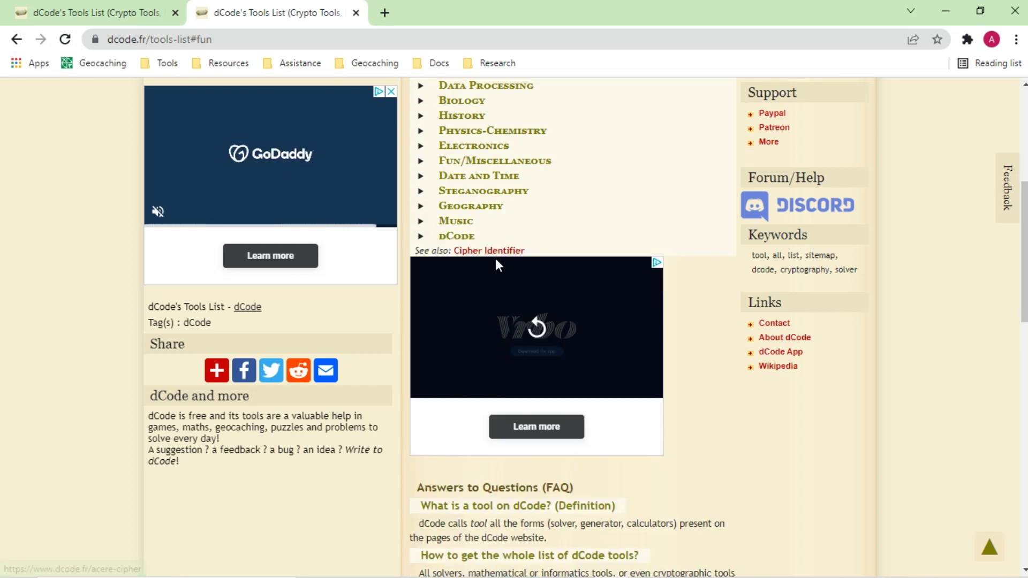
scroll(637, 262, "up", 4)
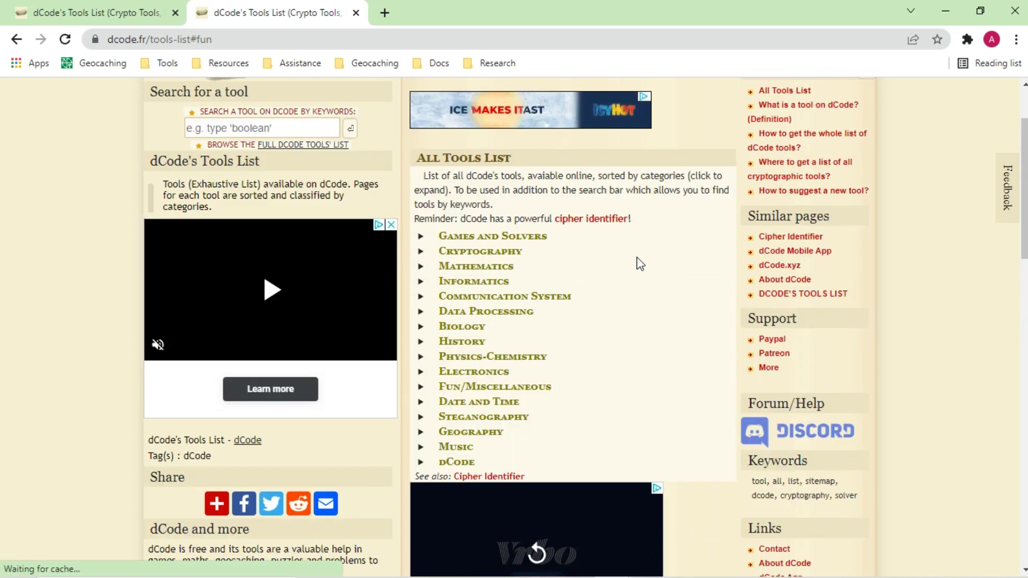
scroll(638, 262, "up", 1)
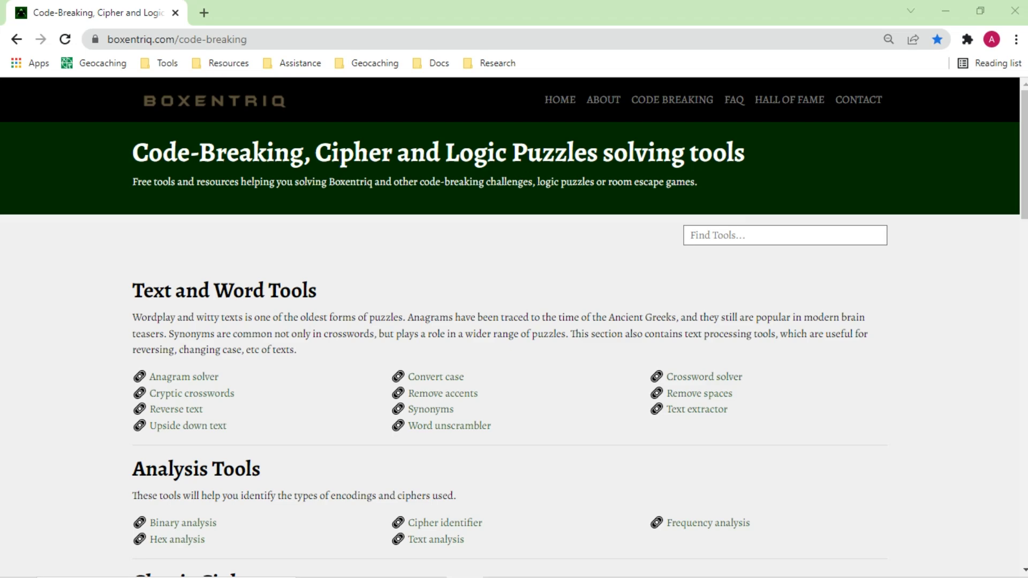
scroll(506, 261, "down", 3)
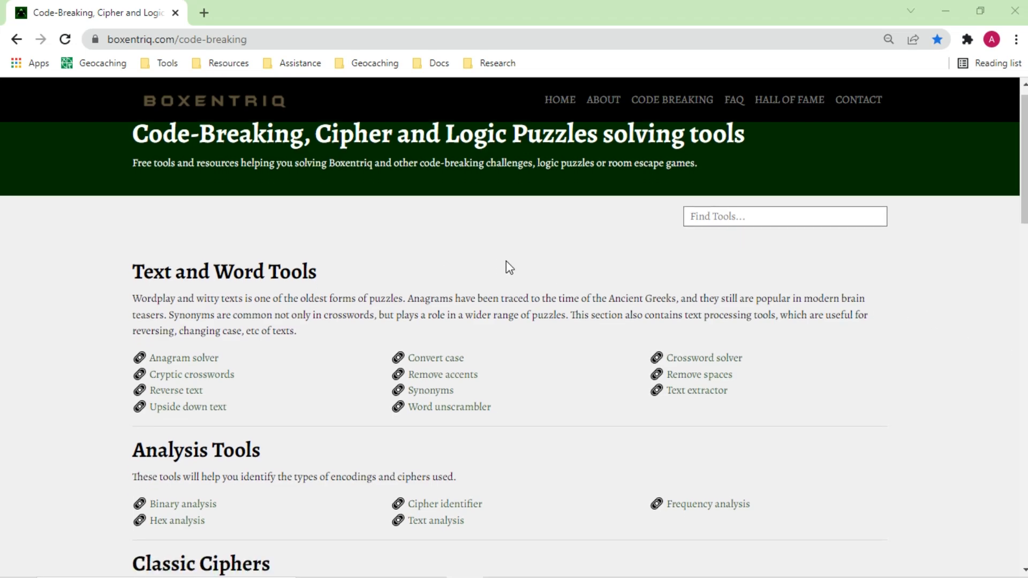
scroll(514, 261, "down", 3)
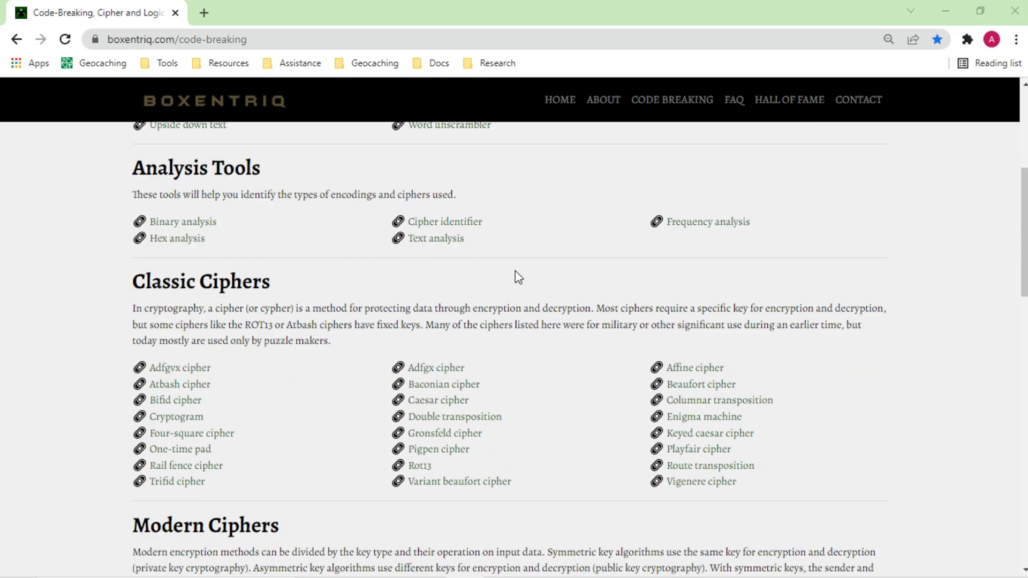
scroll(900, 286, "down", 6)
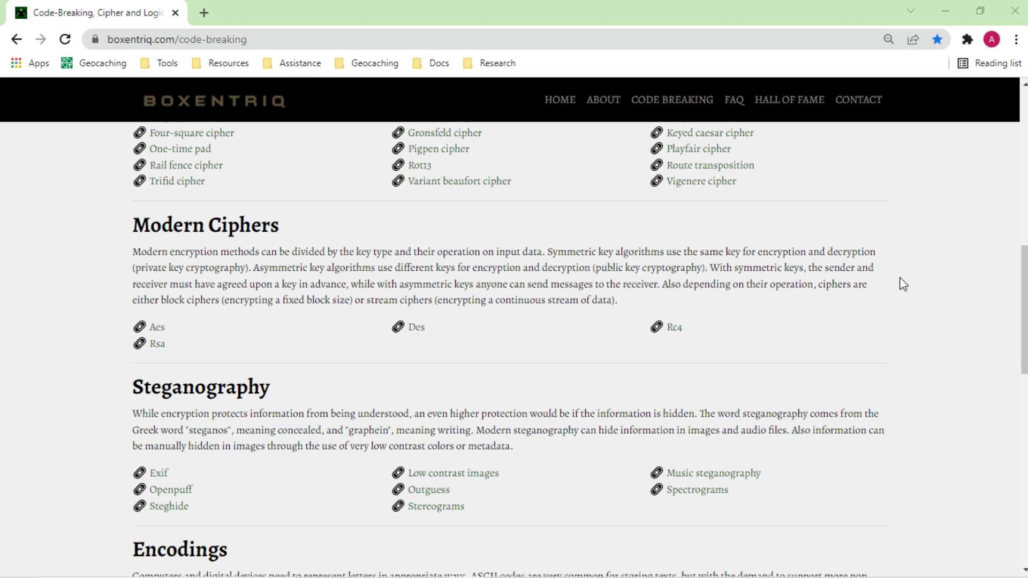
scroll(903, 283, "up", 9)
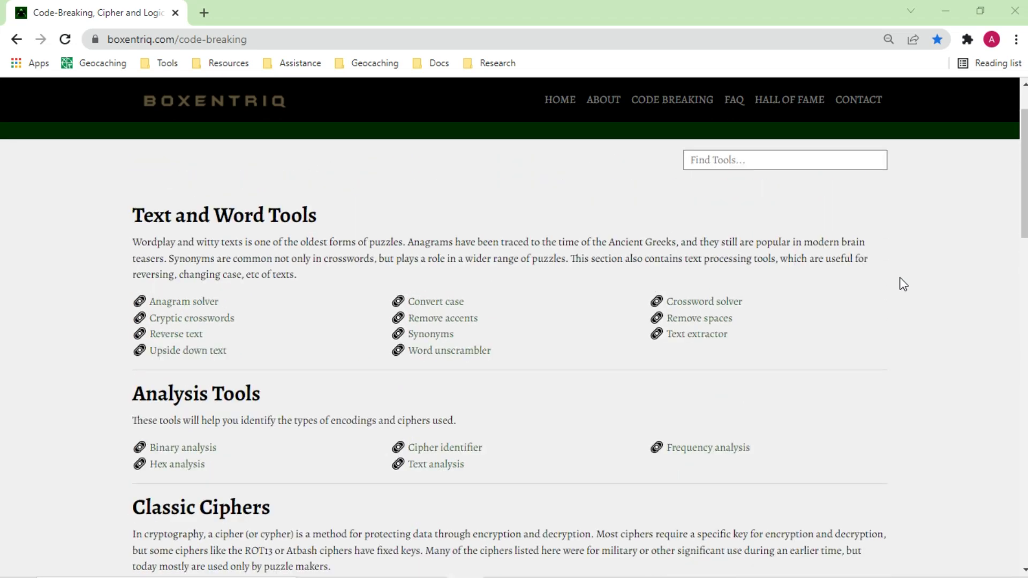
scroll(903, 283, "down", 1)
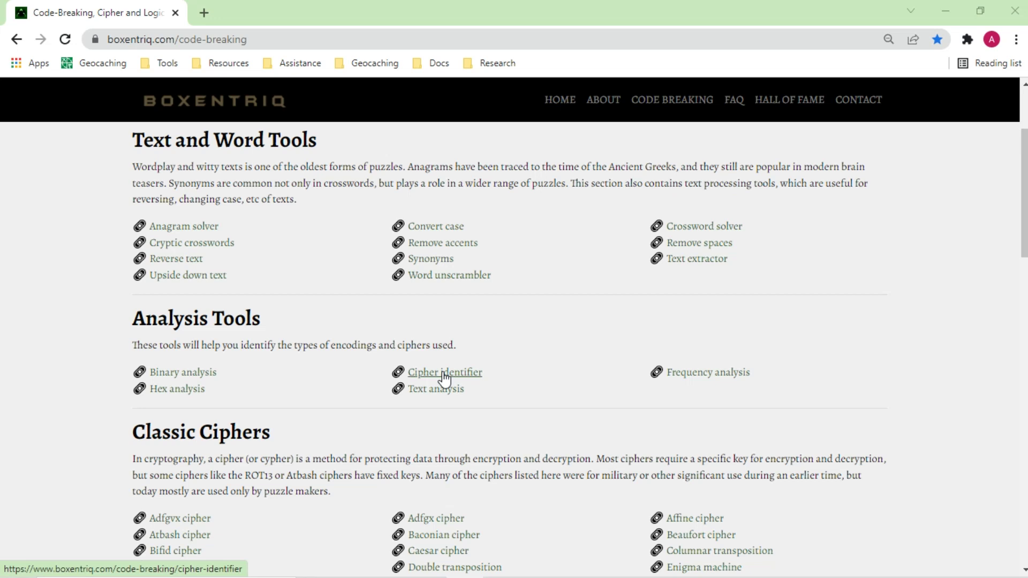
scroll(557, 340, "down", 3)
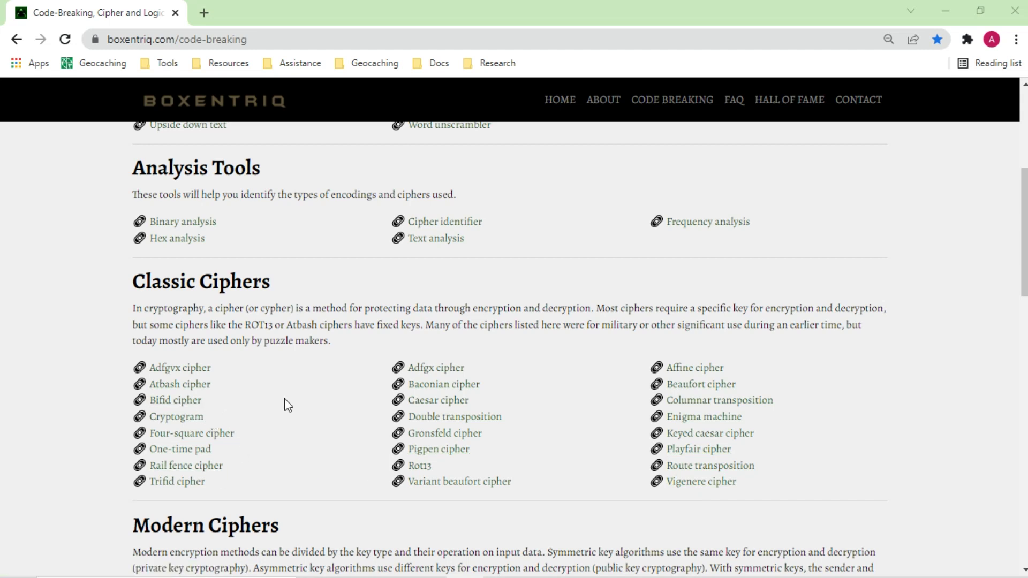
scroll(561, 381, "down", 4)
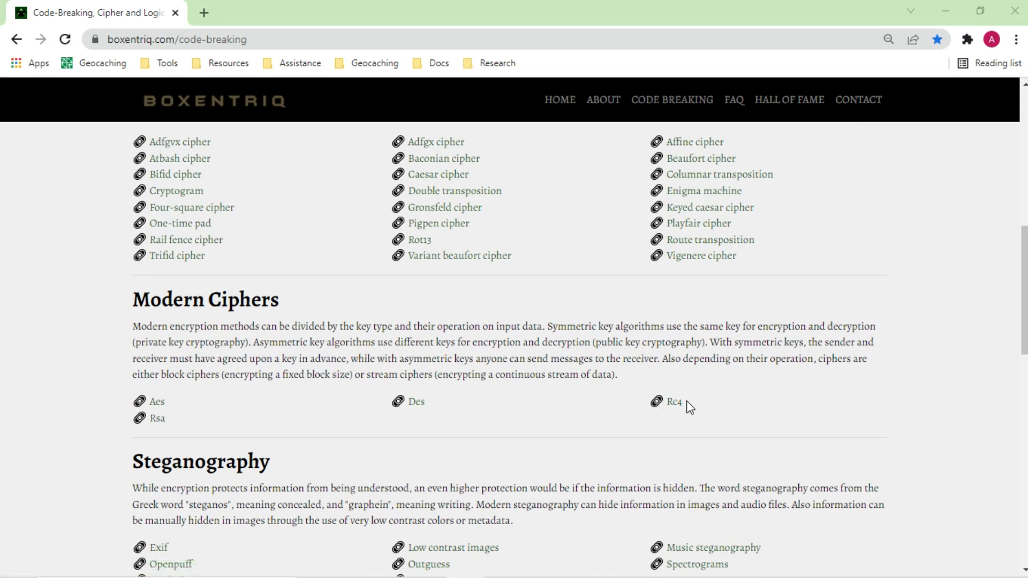
scroll(857, 401, "down", 4)
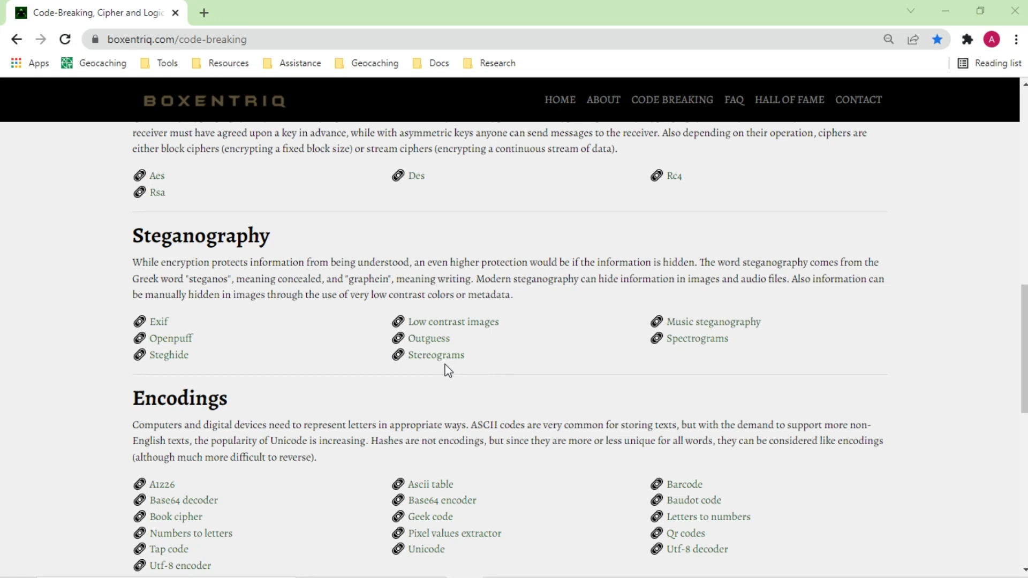
Open the Steghide page in a new tab, note its supported file formats, then close it
right_click(171, 356)
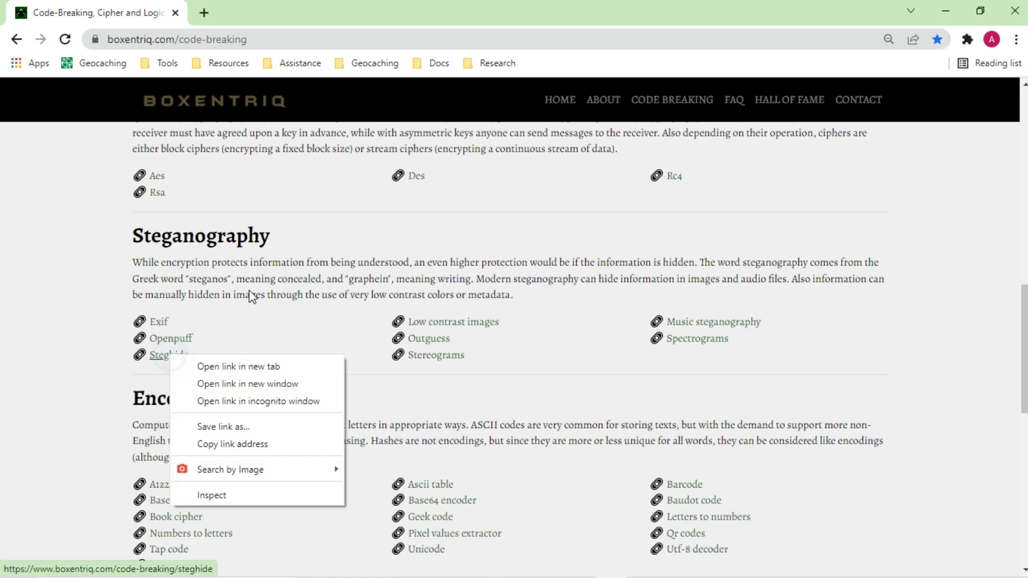
left_click(270, 366)
left_click(268, 18)
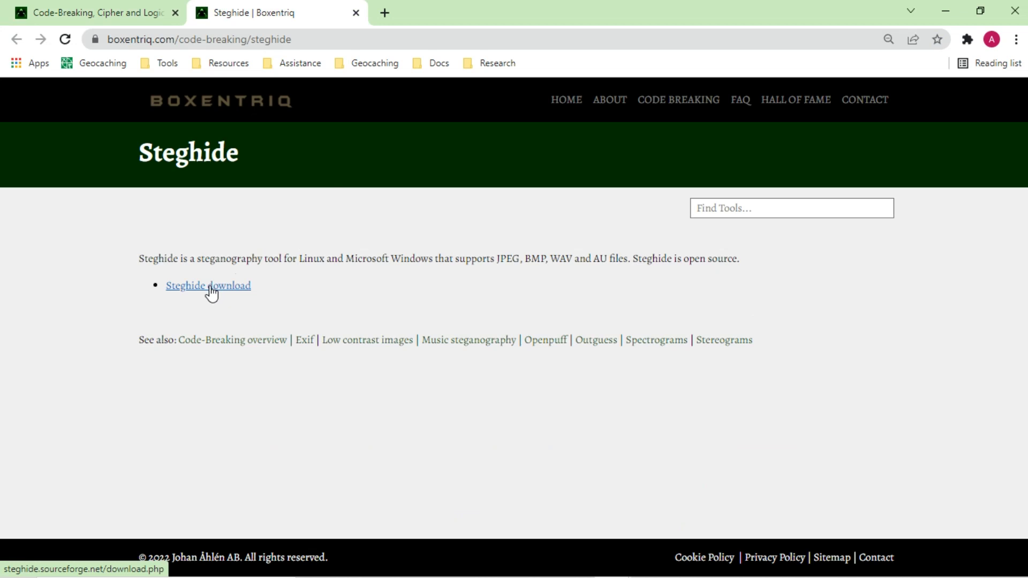
left_click_drag(497, 261, 627, 261)
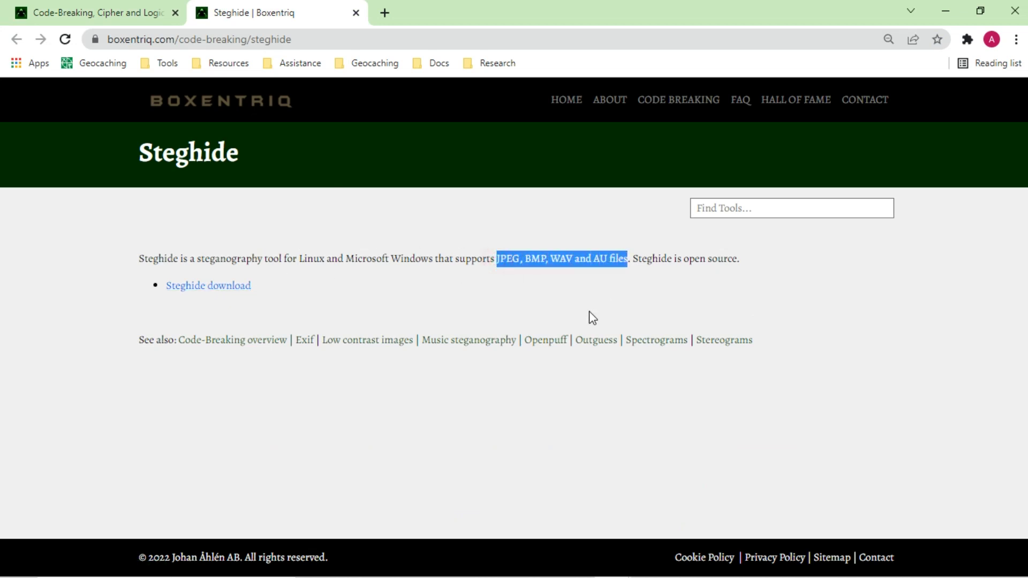
left_click(355, 12)
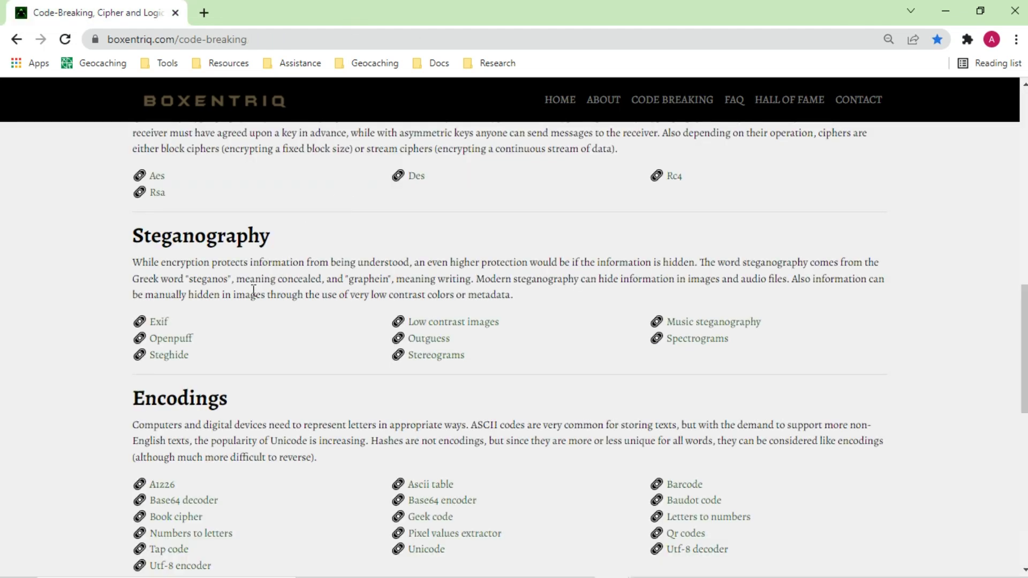
Back on the code-breaking overview, scroll down to the Encodings tools and Book cipher
left_click_drag(131, 235, 283, 235)
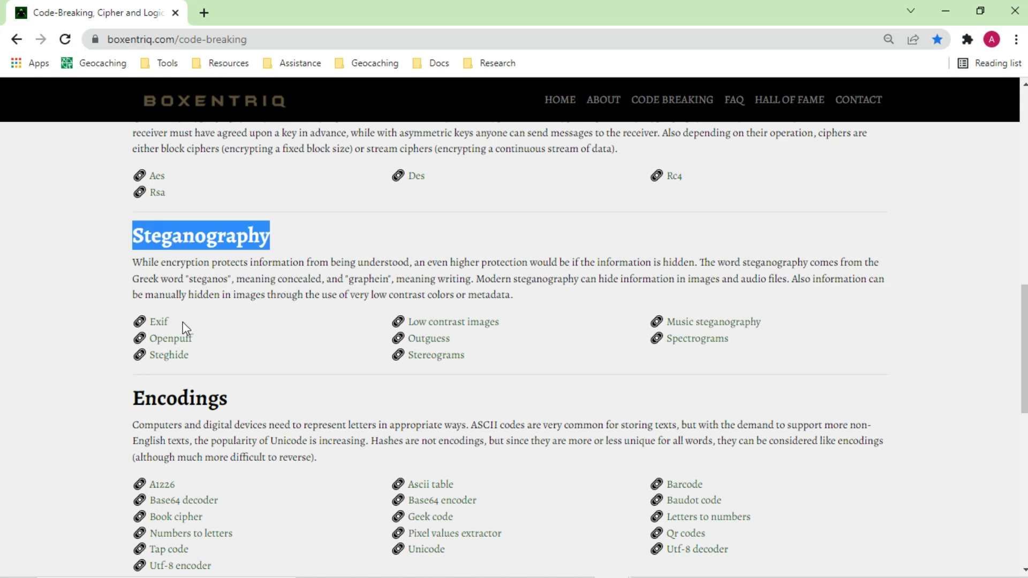
left_click(623, 353)
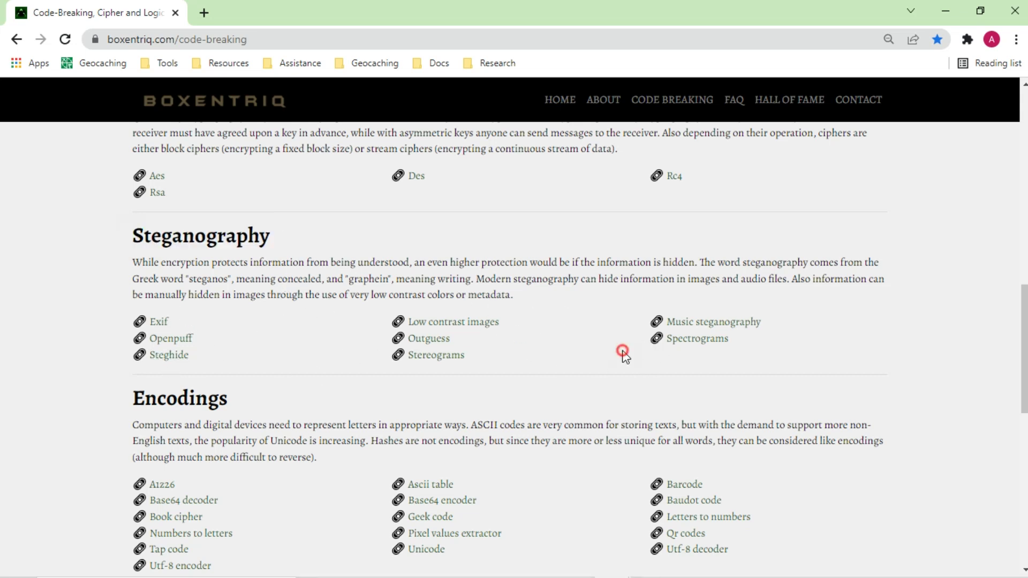
scroll(558, 330, "down", 3)
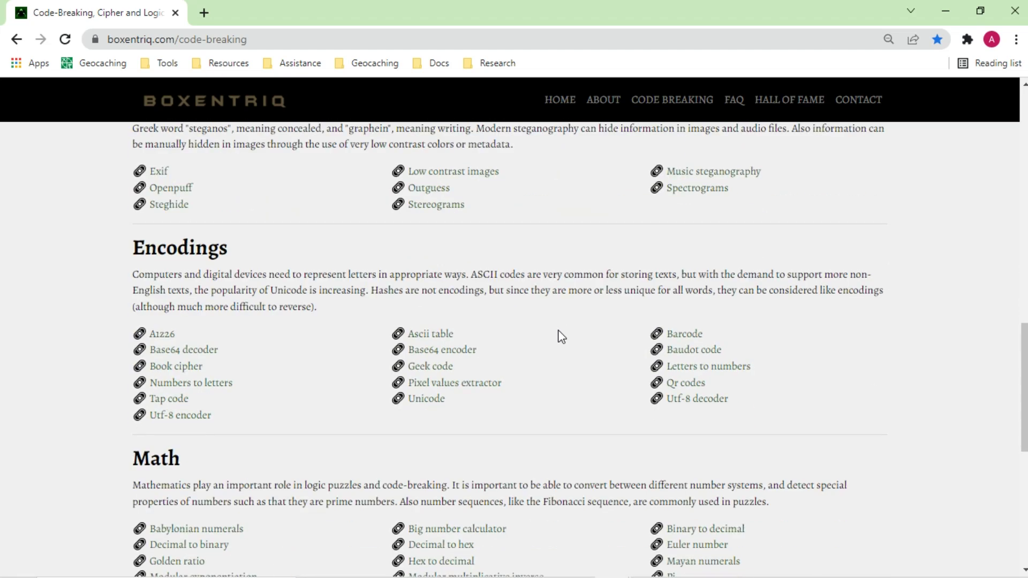
scroll(567, 326, "down", 2)
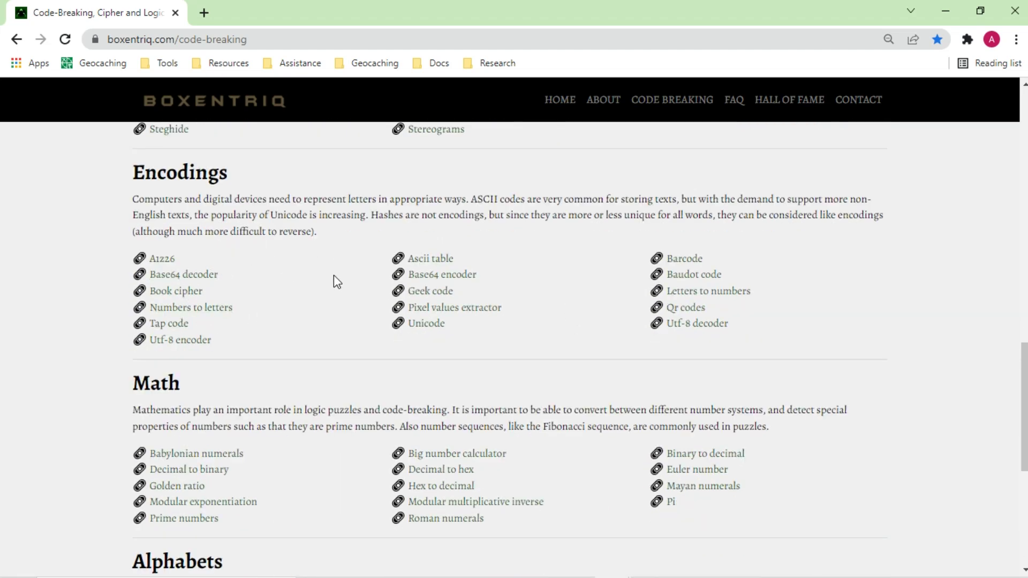
right_click(182, 293)
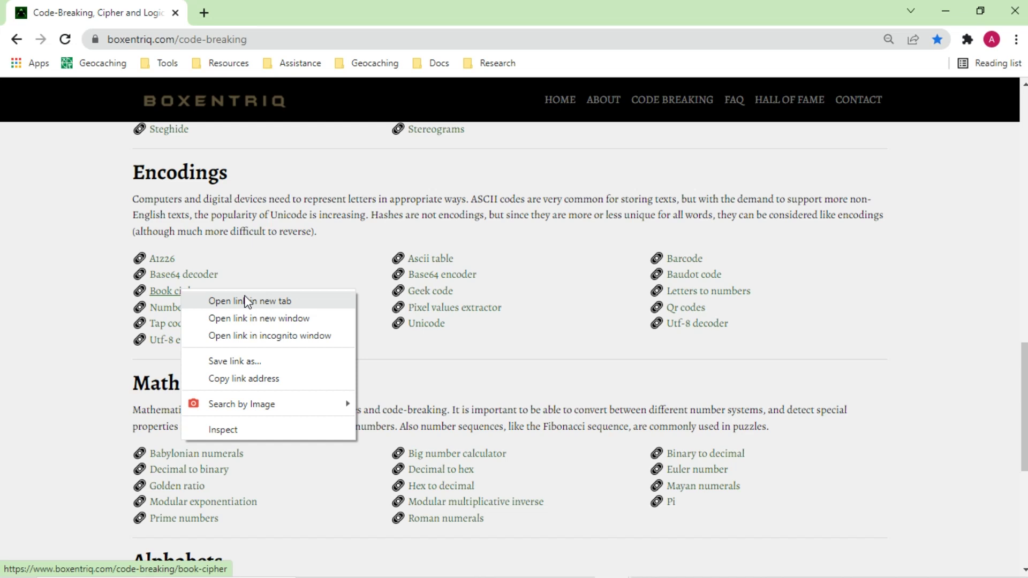
Open the Book Cipher Decoder in a new tab and inspect its Codes input box
left_click(248, 301)
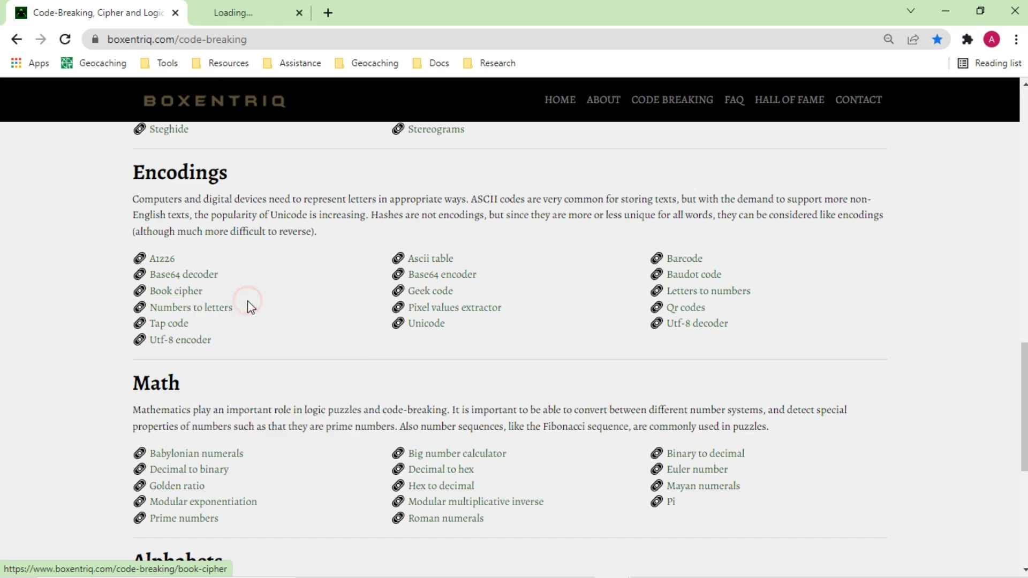
left_click(273, 13)
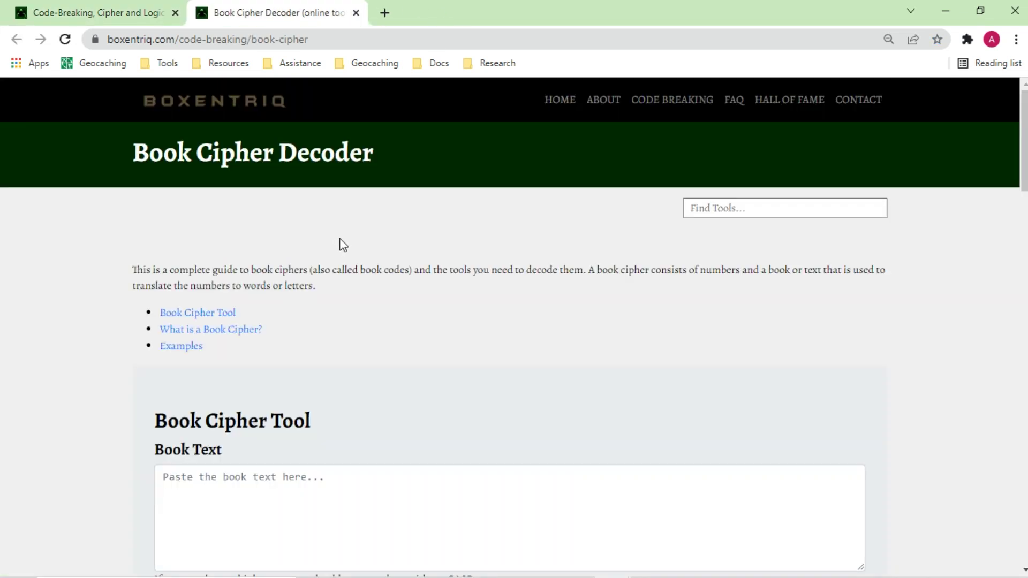
scroll(341, 245, "down", 5)
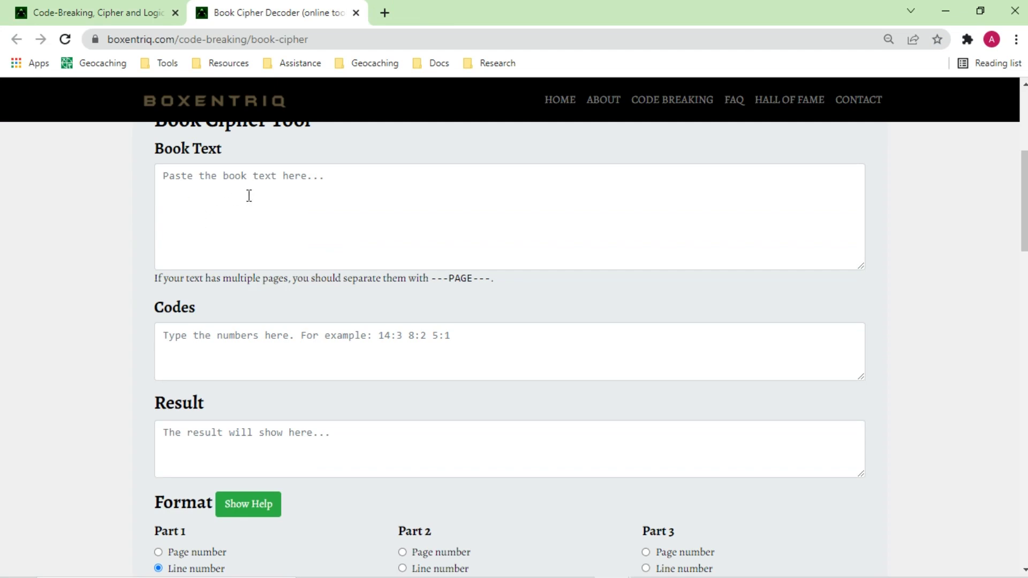
left_click(381, 336)
scroll(438, 247, "up", 1)
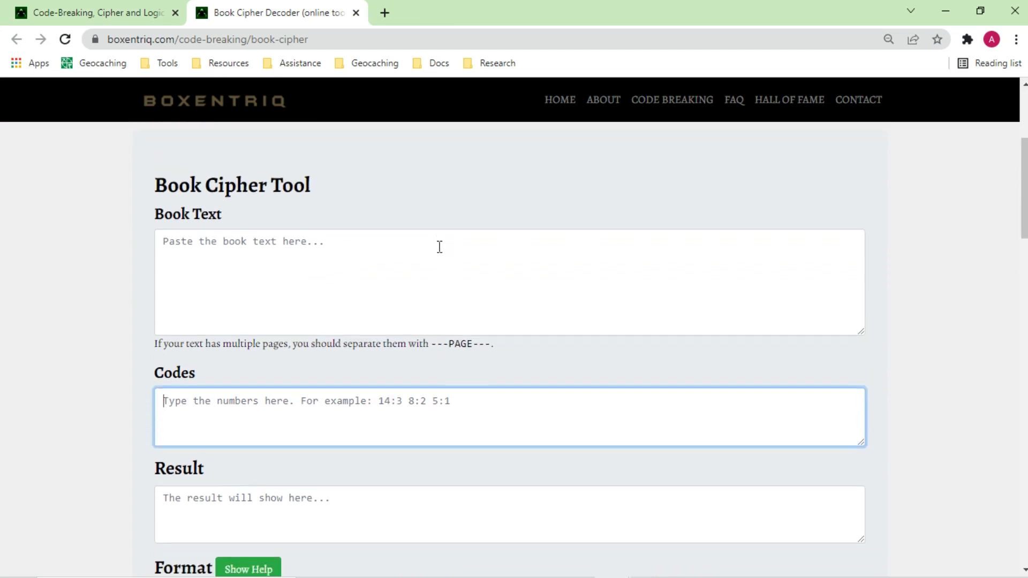
scroll(439, 247, "down", 3)
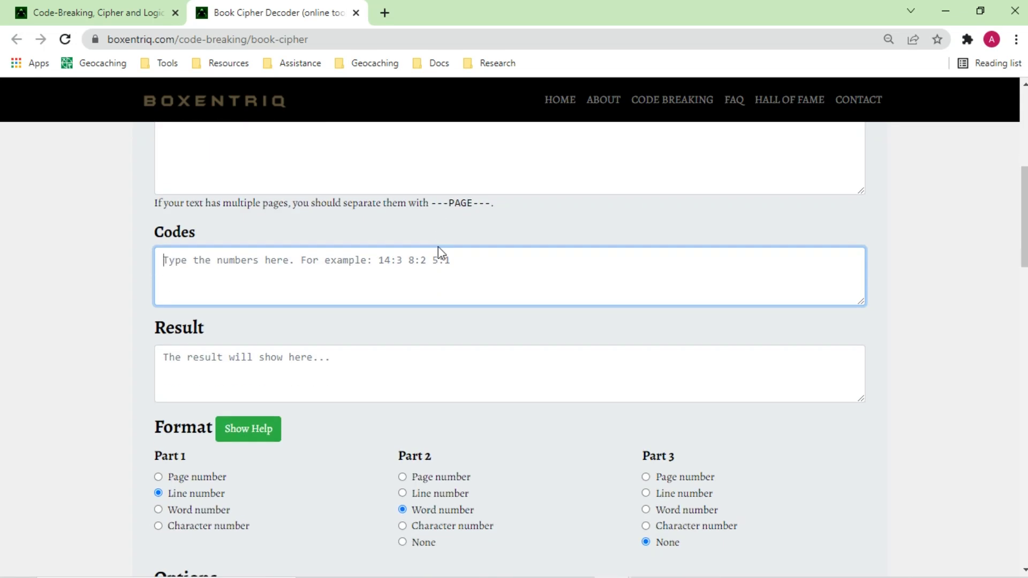
scroll(446, 307, "up", 1)
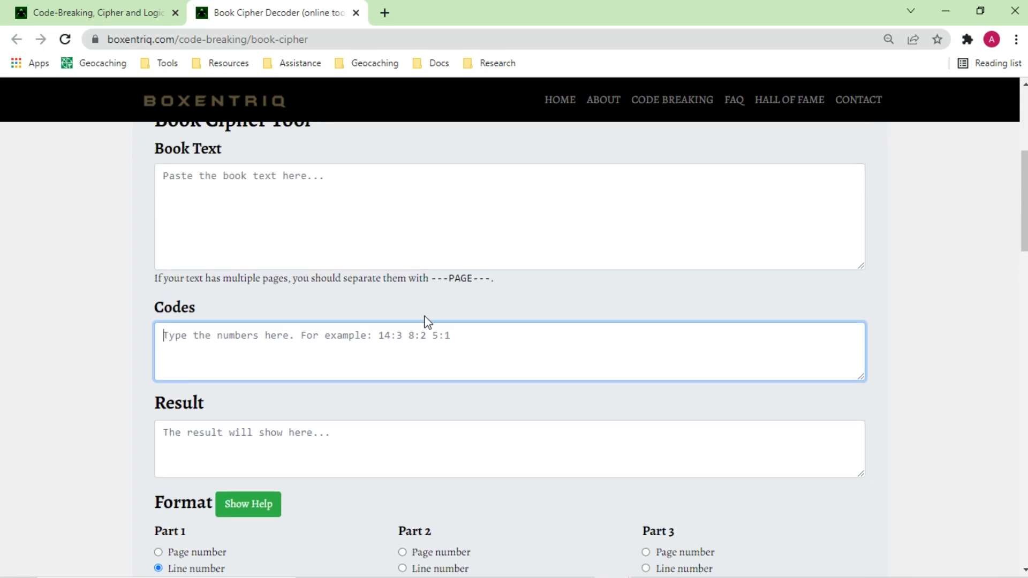
scroll(424, 322, "down", 2)
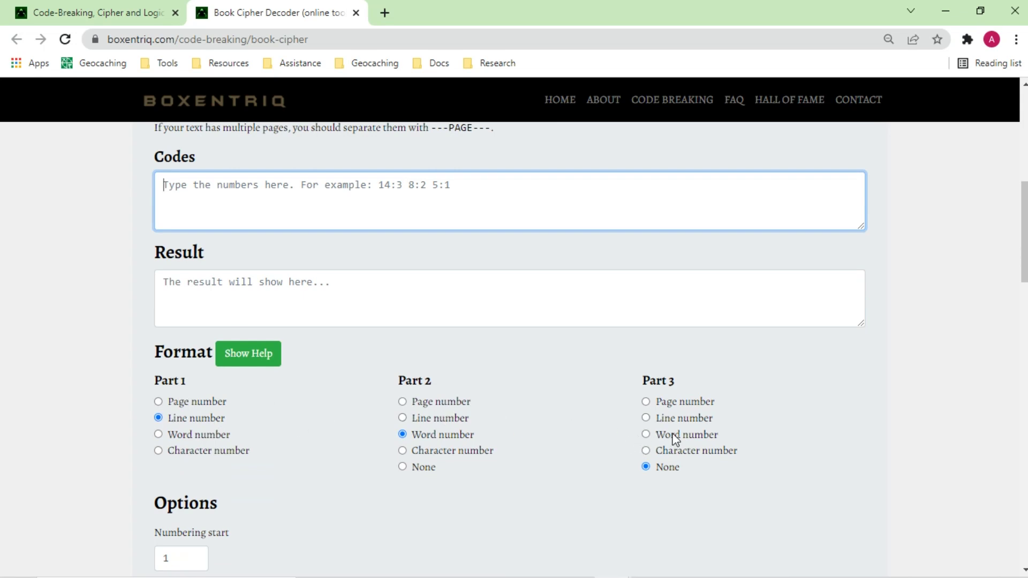
Review the codes format hint, including the page separator marker, then return to the code-breaking list
scroll(685, 437, "down", 1)
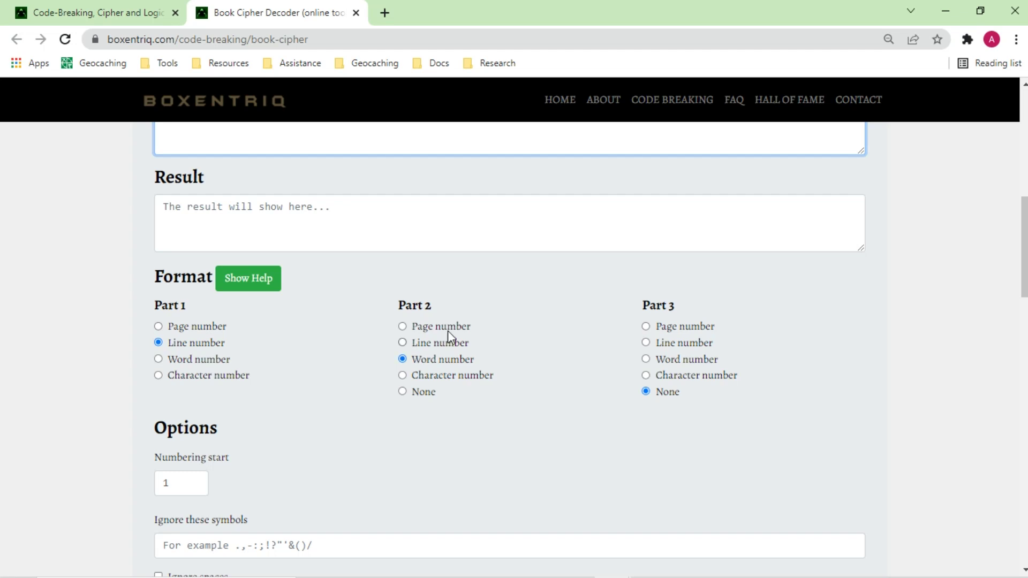
scroll(386, 355, "up", 1)
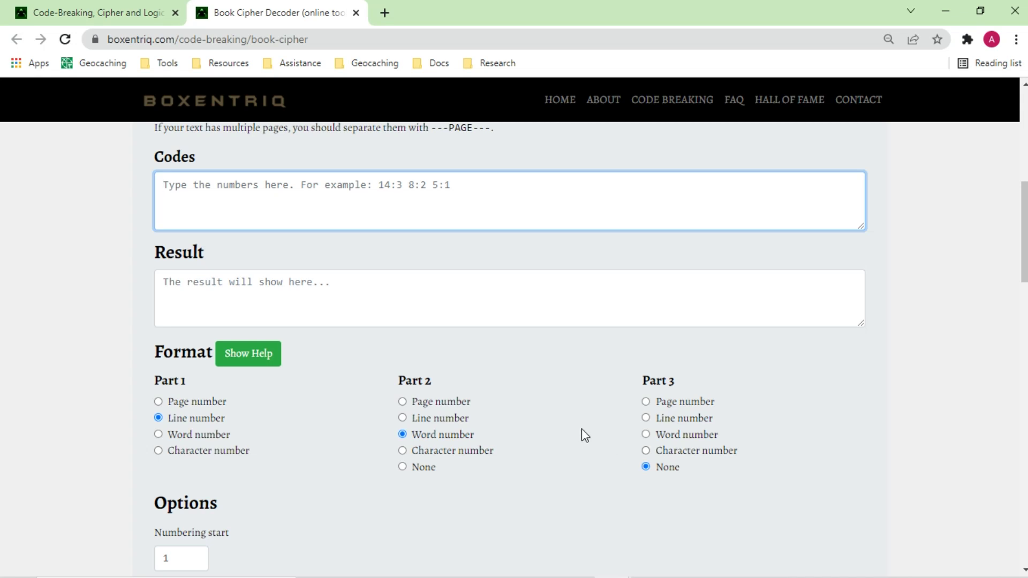
scroll(581, 431, "down", 1)
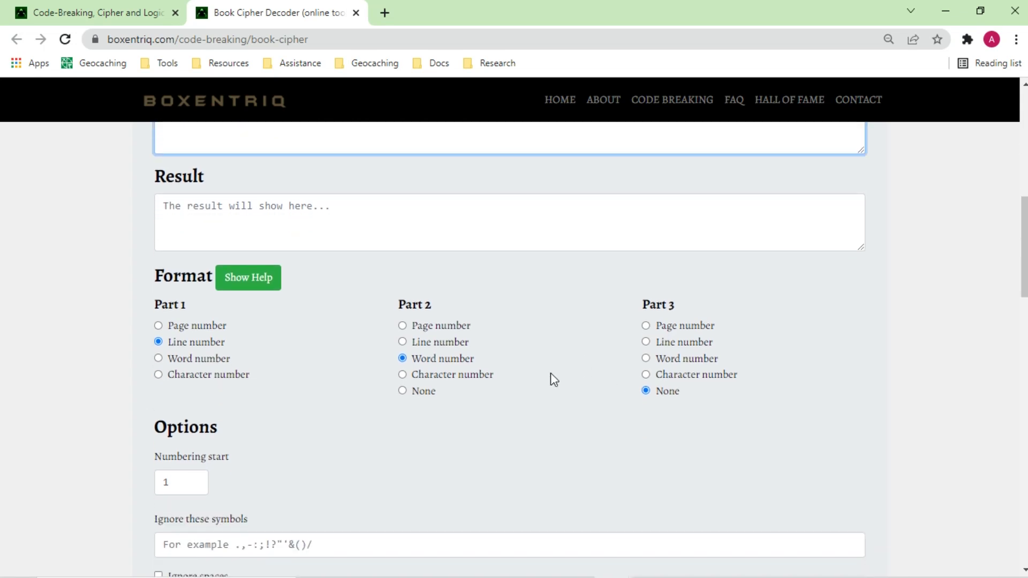
scroll(552, 375, "down", 1)
scroll(551, 375, "up", 3)
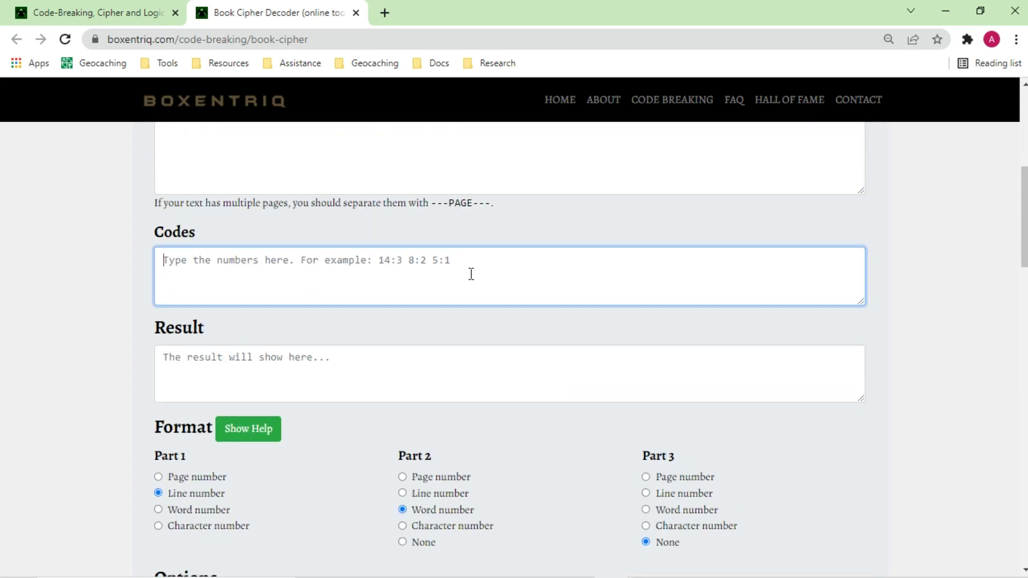
left_click(383, 260)
scroll(399, 264, "up", 1)
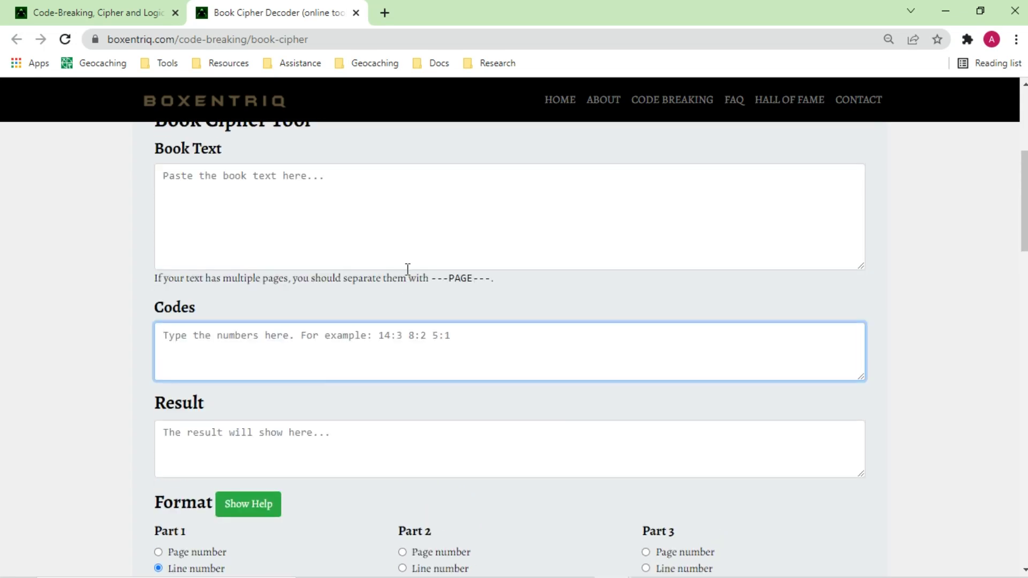
left_click_drag(434, 279, 488, 280)
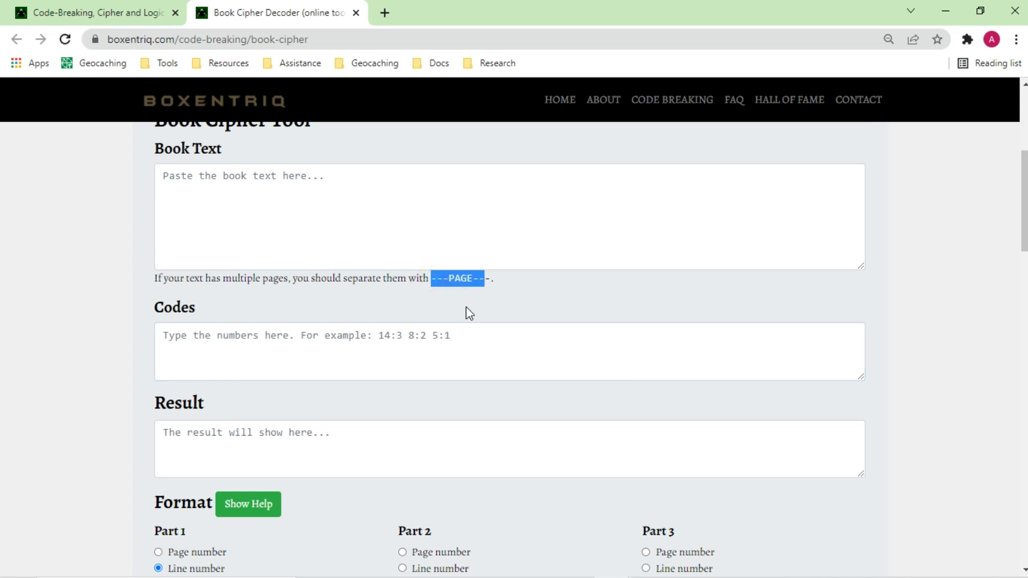
scroll(467, 314, "down", 2)
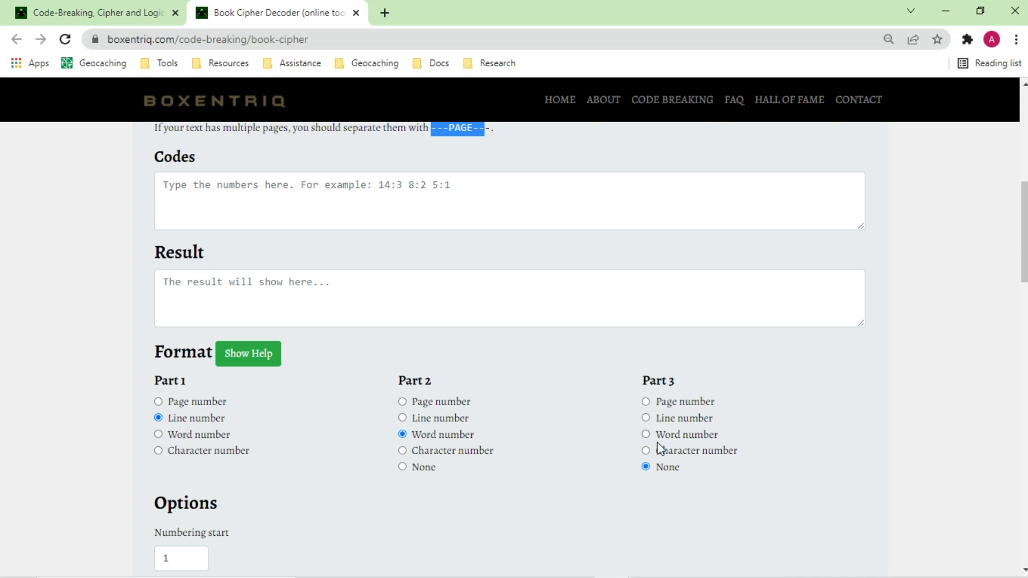
scroll(525, 423, "up", 3)
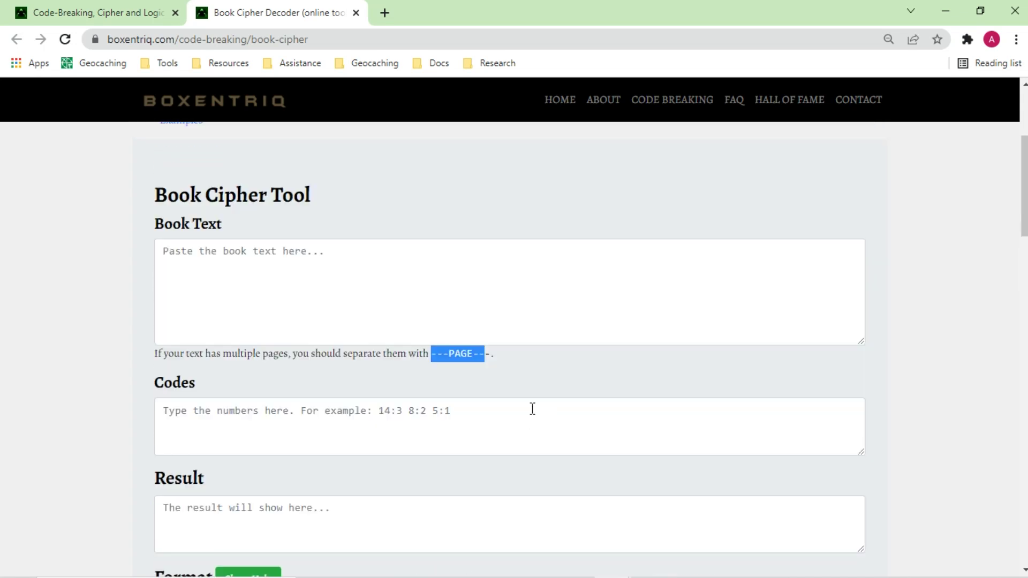
left_click(670, 102)
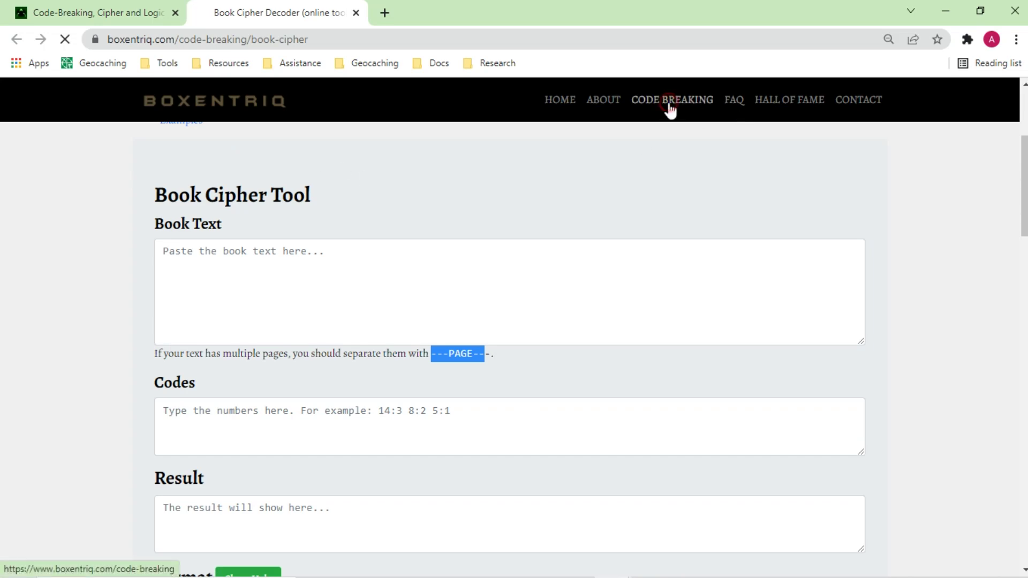
Scroll down the tools list and open the Pi page in a new tab
scroll(473, 316, "down", 7)
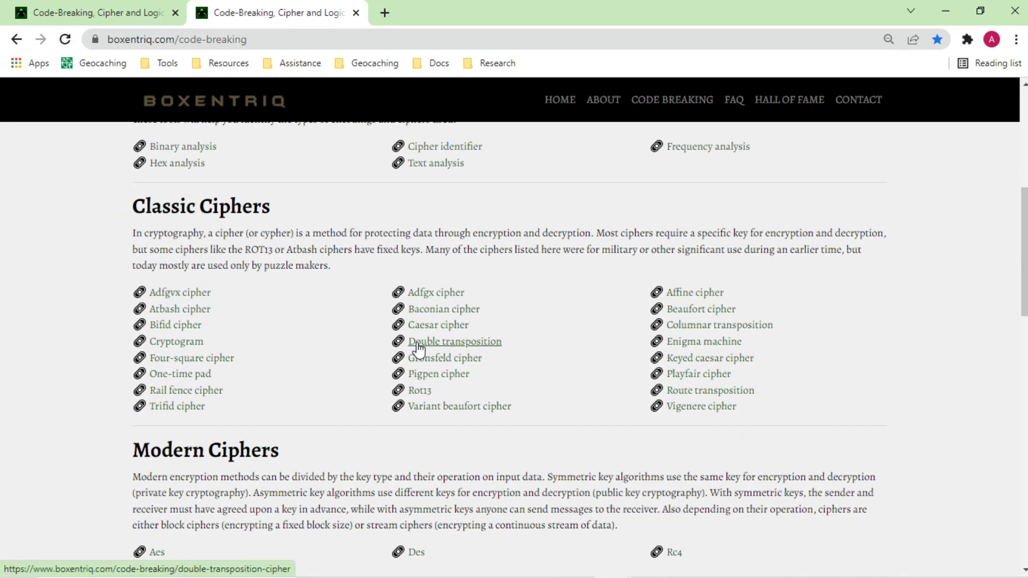
scroll(418, 349, "down", 5)
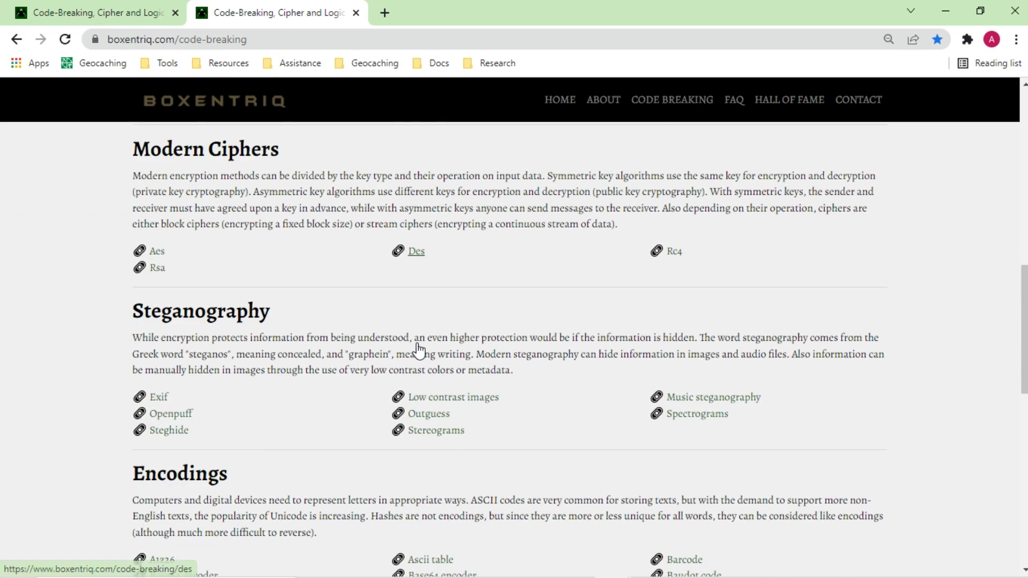
scroll(438, 333, "down", 5)
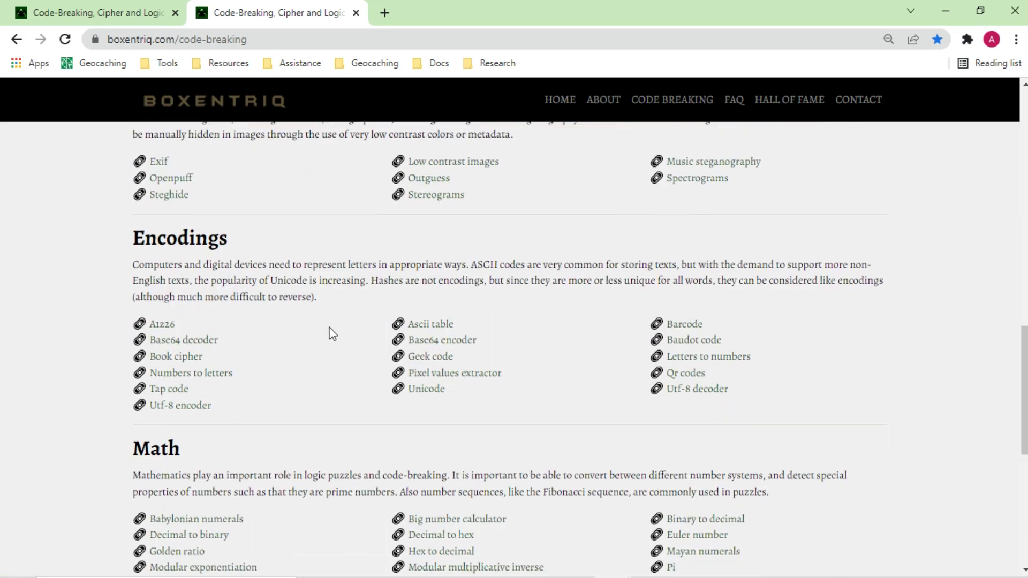
scroll(332, 334, "down", 1)
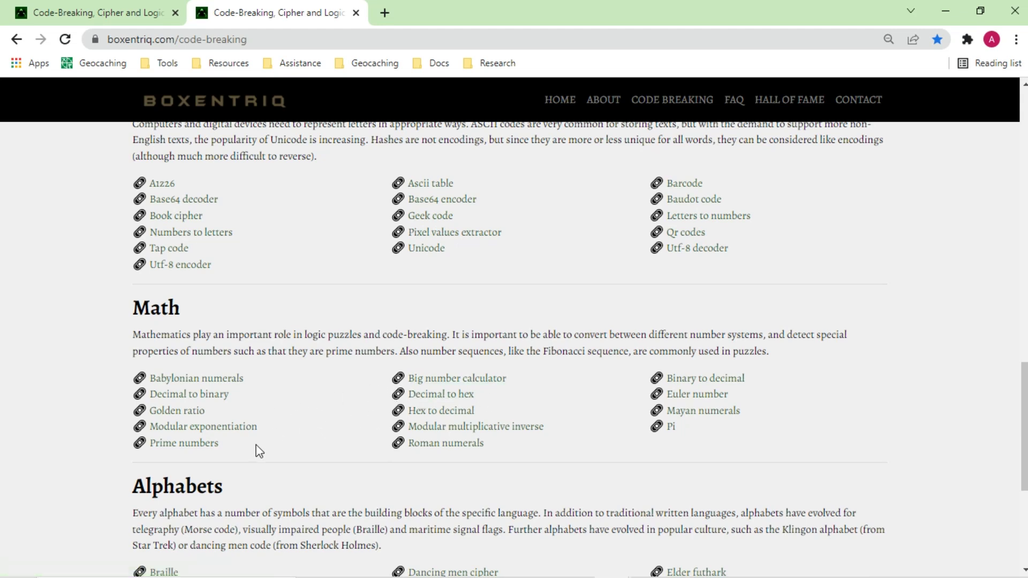
right_click(671, 429)
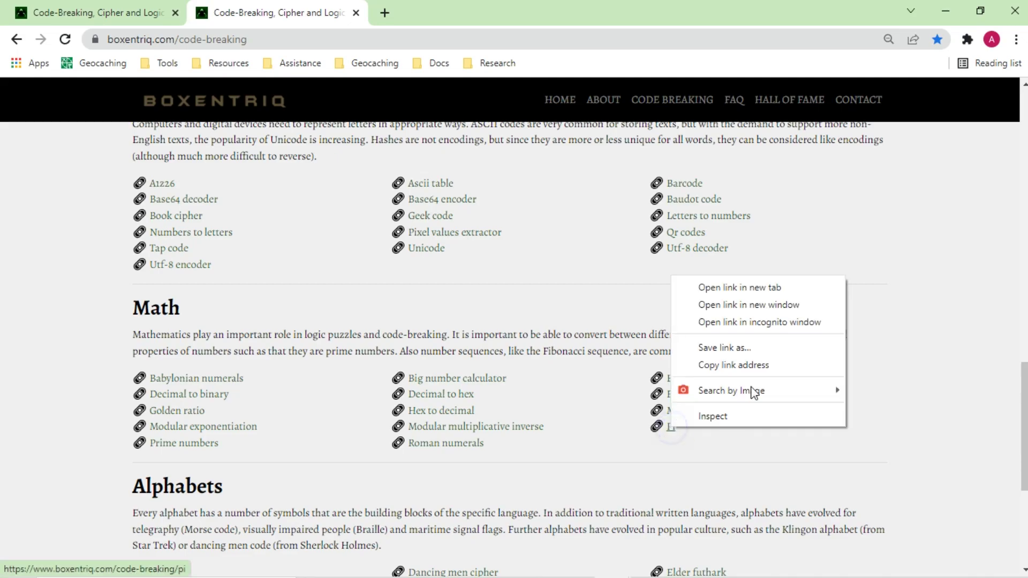
left_click(757, 289)
left_click(442, 14)
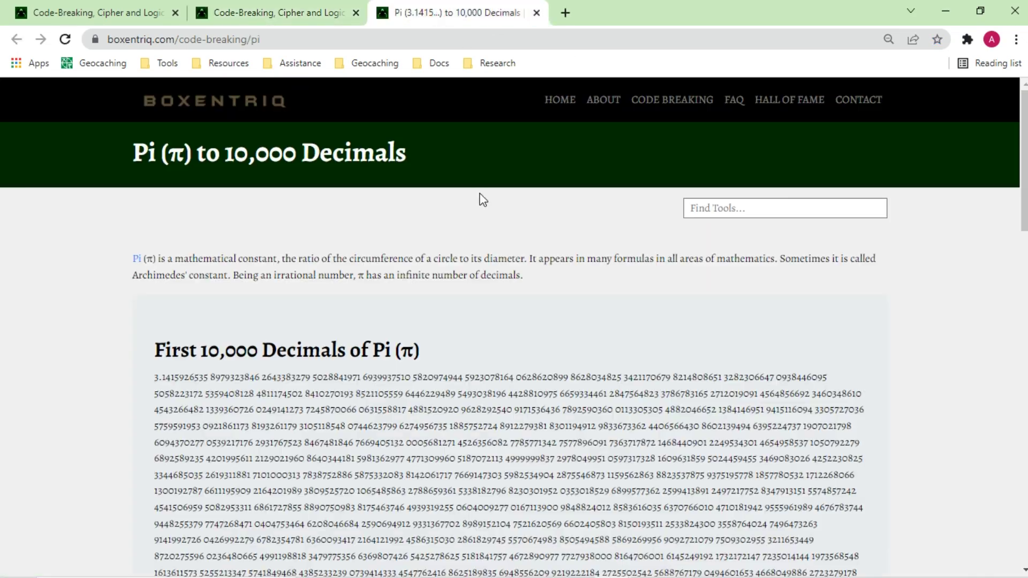
Scroll through the first 10,000 decimals of Pi, then close the Pi tab
scroll(493, 234, "down", 4)
scroll(493, 234, "down", 4)
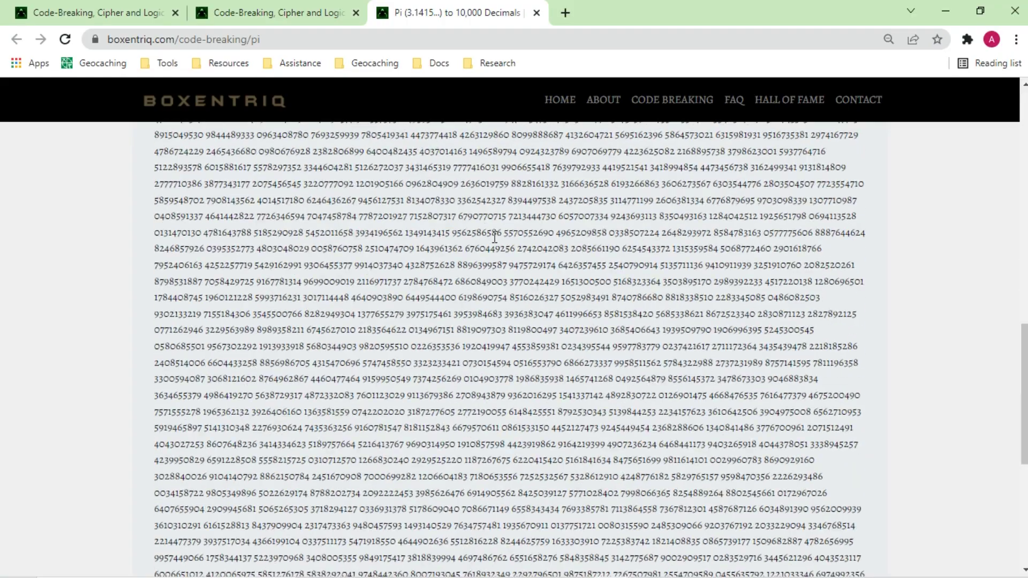
scroll(495, 237, "down", 10)
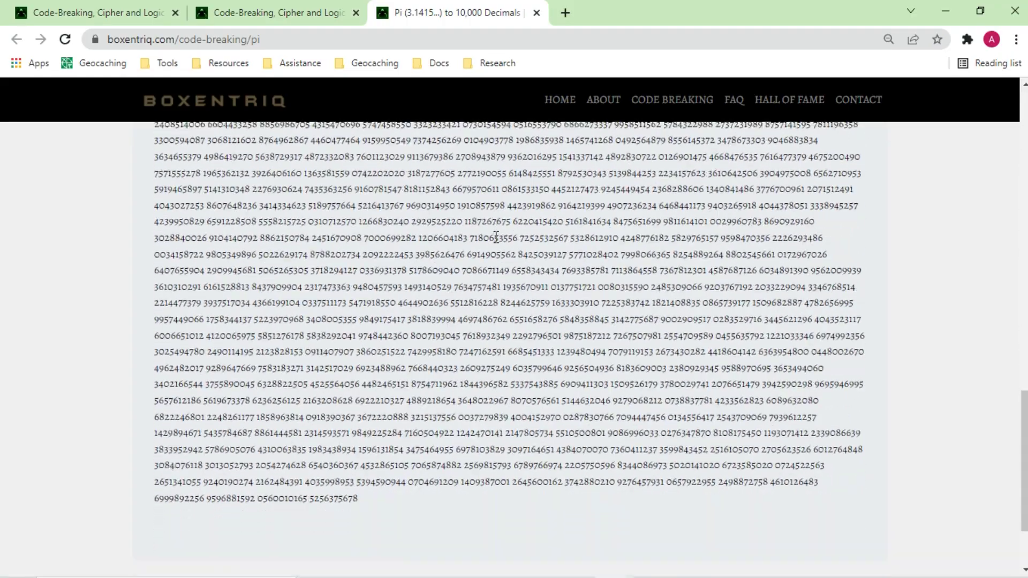
scroll(496, 239, "up", 5)
scroll(495, 238, "up", 12)
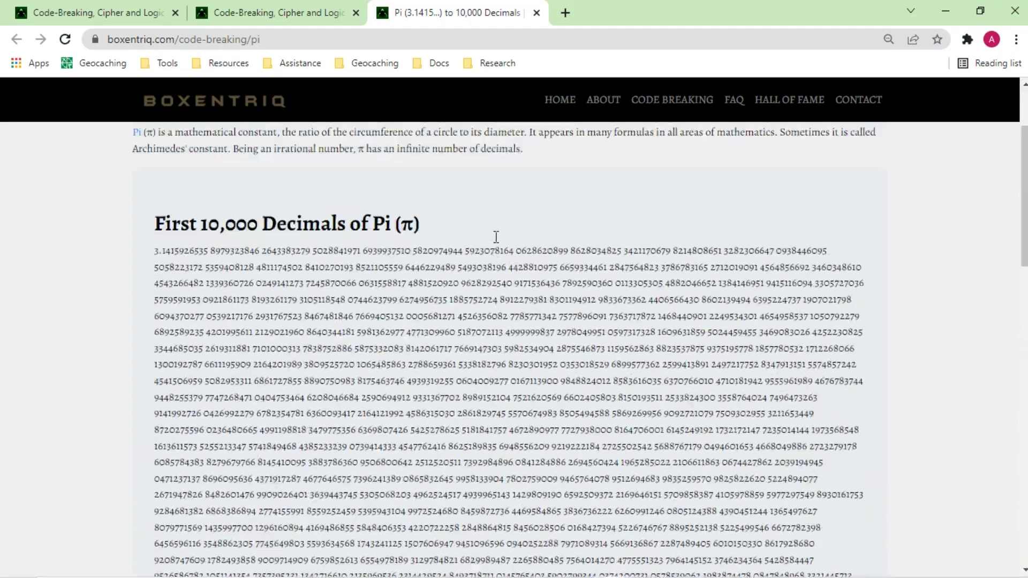
scroll(498, 241, "down", 4)
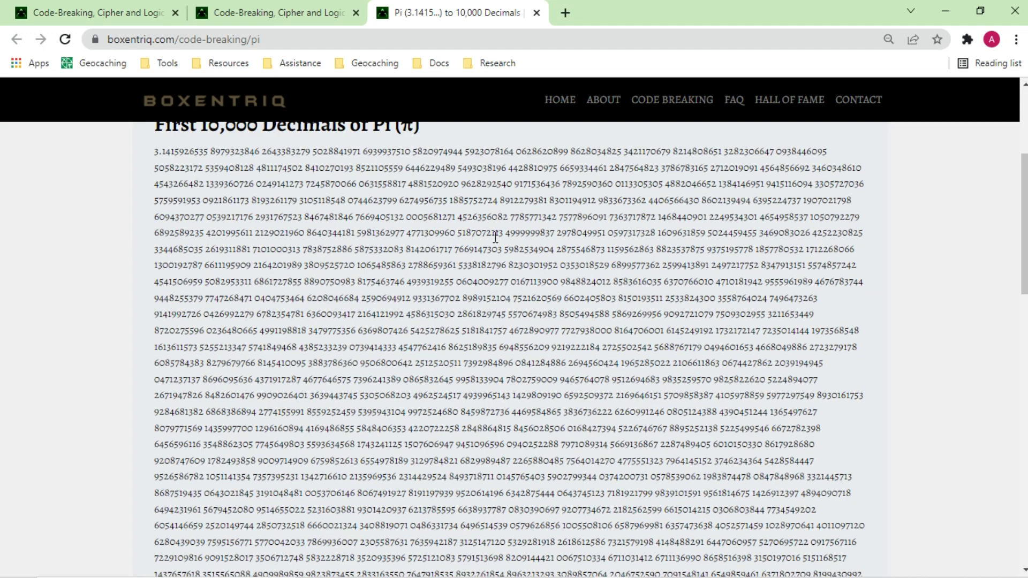
scroll(496, 238, "down", 3)
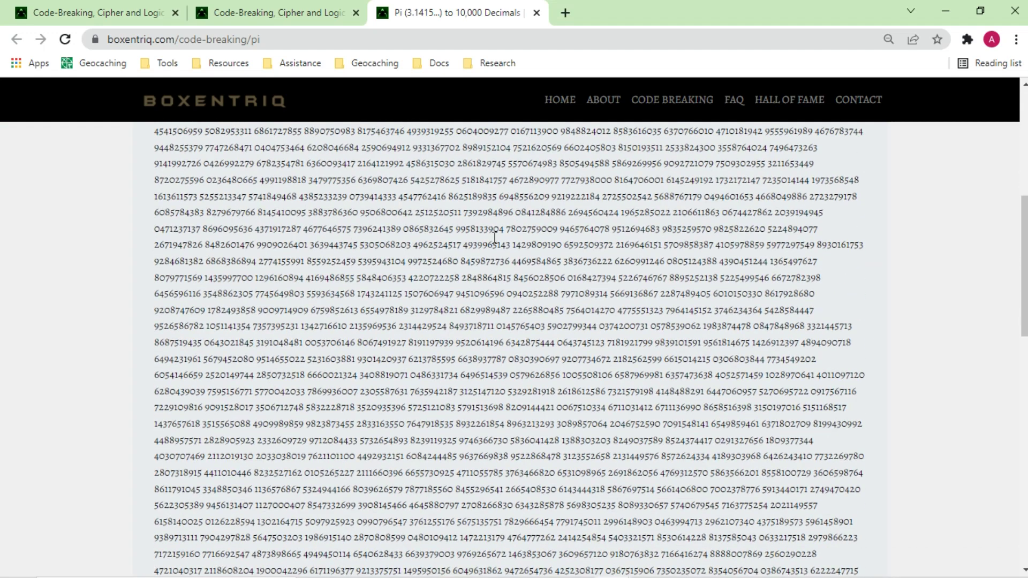
left_click(536, 13)
scroll(512, 223, "down", 3)
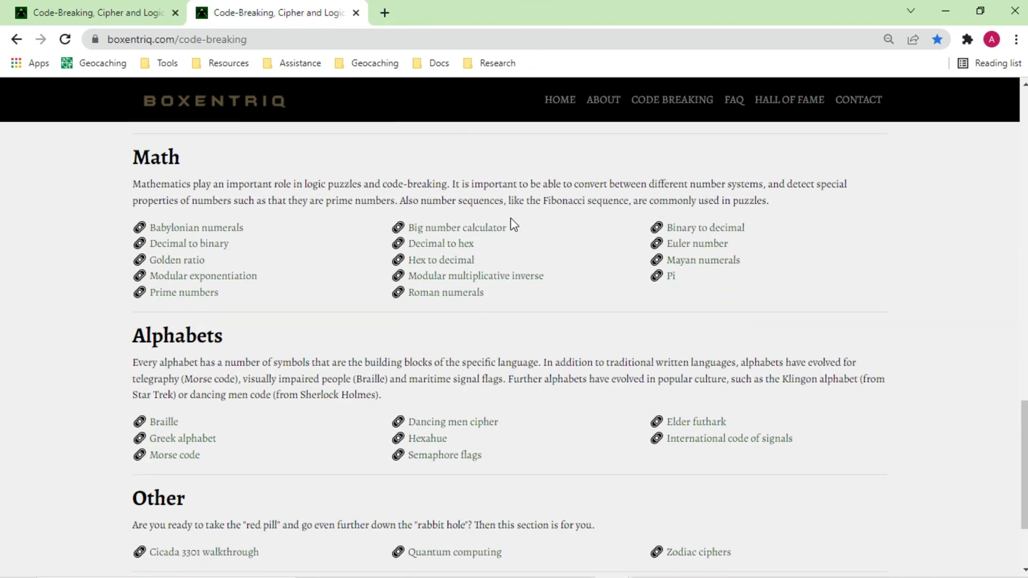
scroll(512, 219, "down", 3)
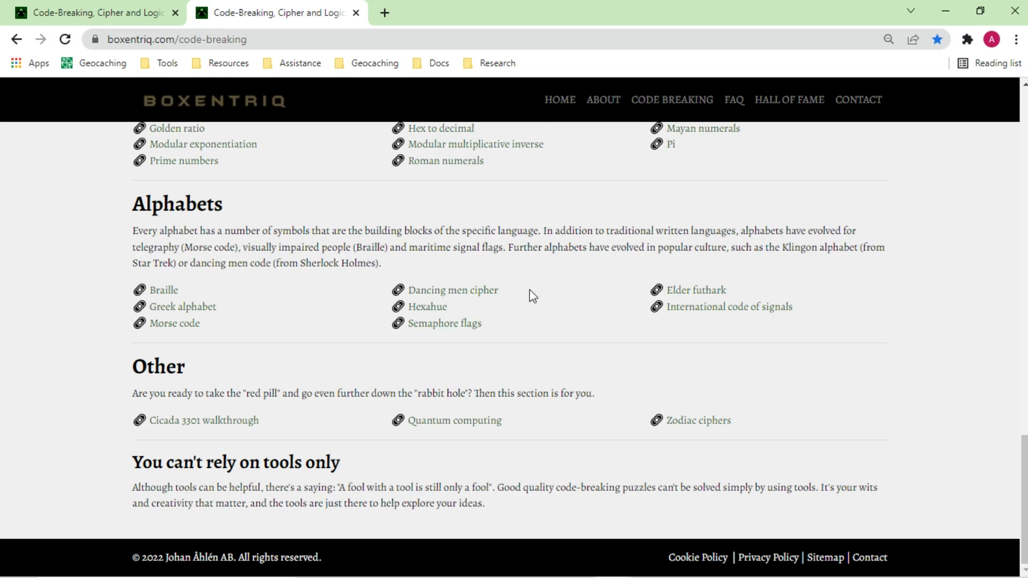
scroll(532, 296, "up", 10)
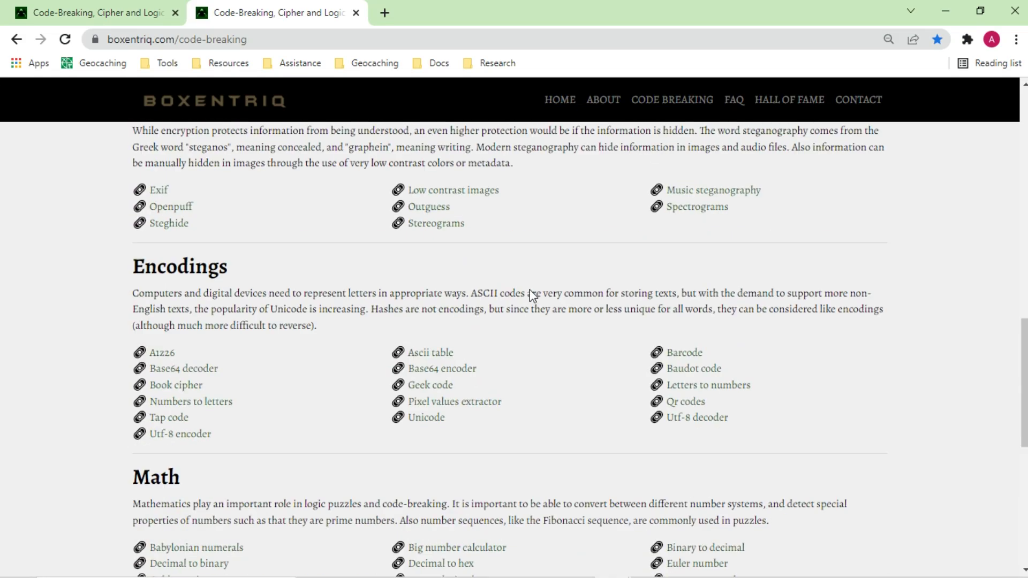
scroll(530, 289, "up", 8)
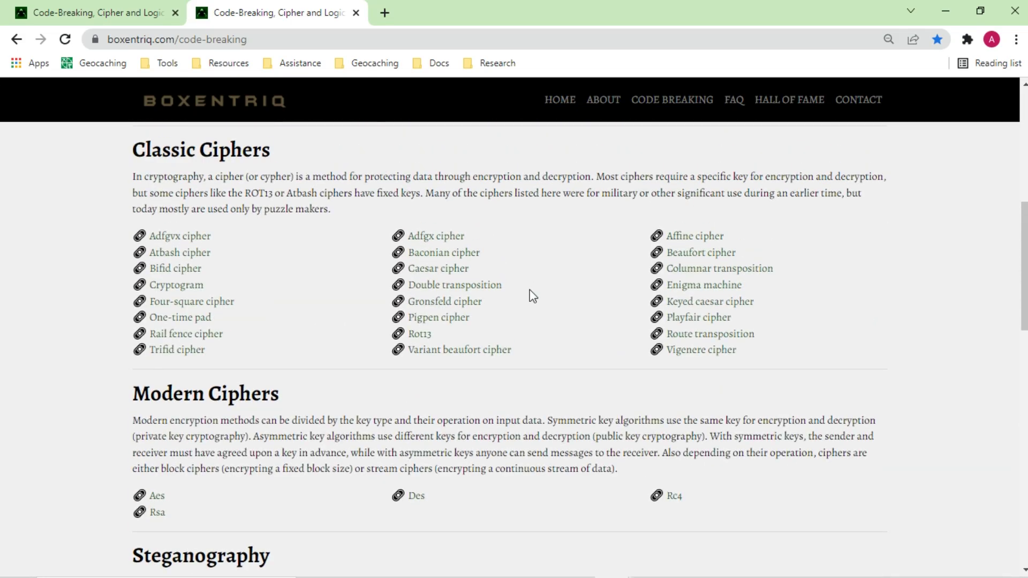
scroll(533, 296, "up", 7)
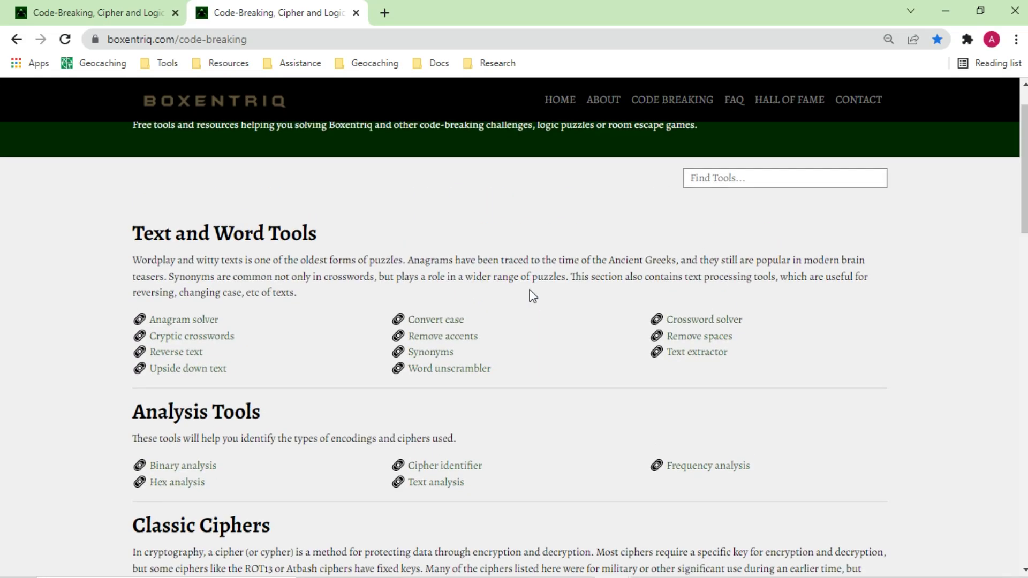
scroll(533, 296, "down", 1)
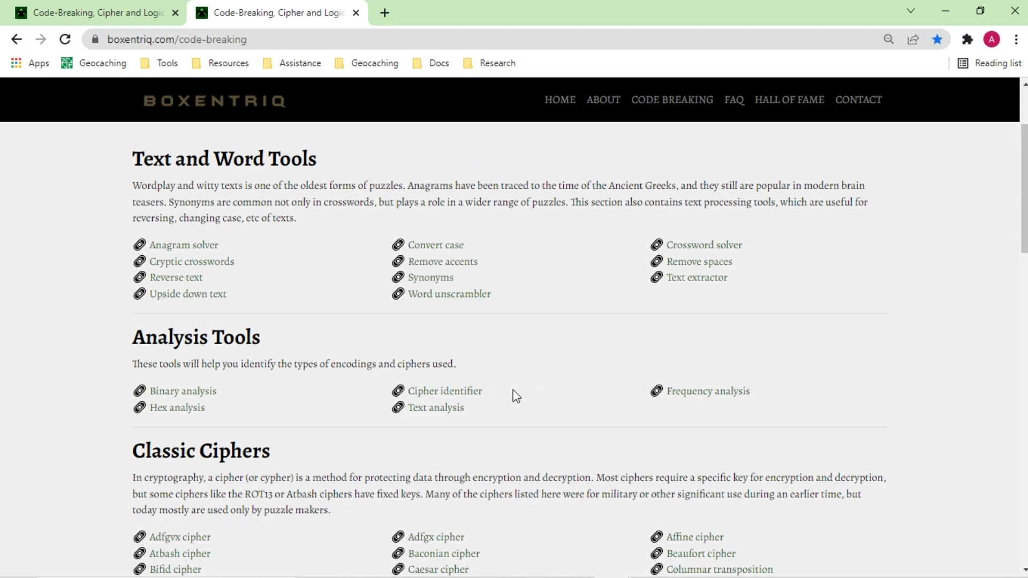
Open the Cipher Identifier from Analysis Tools, scroll through it, and return to the top
left_click(461, 396)
scroll(547, 382, "down", 2)
scroll(548, 381, "down", 3)
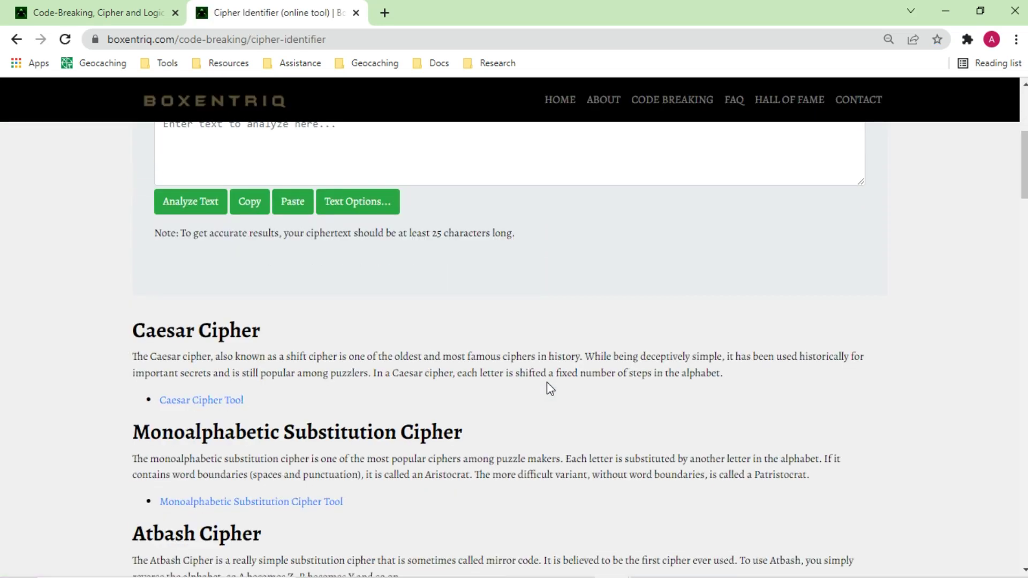
scroll(547, 381, "down", 4)
scroll(547, 381, "down", 5)
scroll(547, 383, "down", 15)
scroll(547, 383, "down", 12)
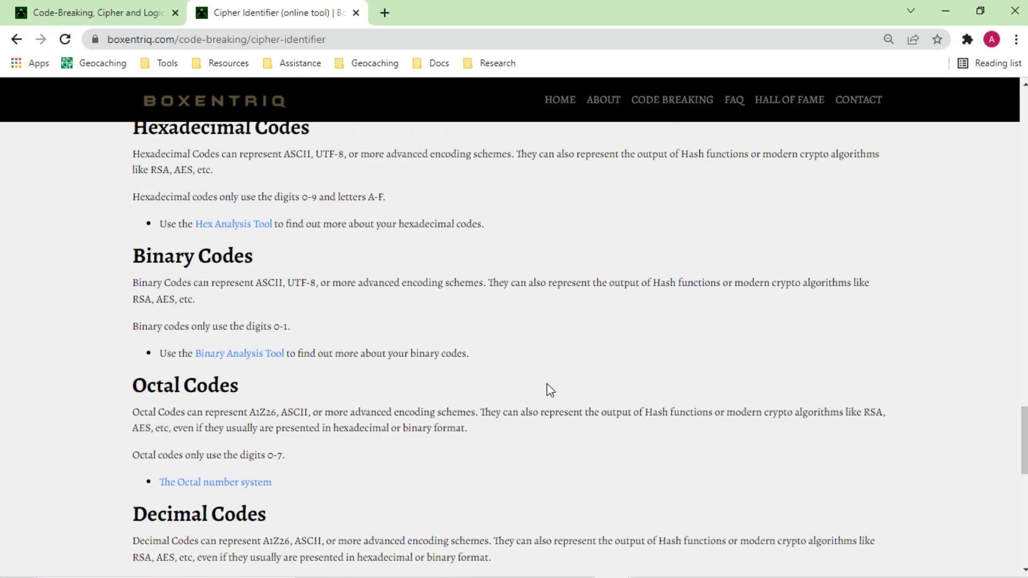
left_click_drag(1023, 438, 1023, 125)
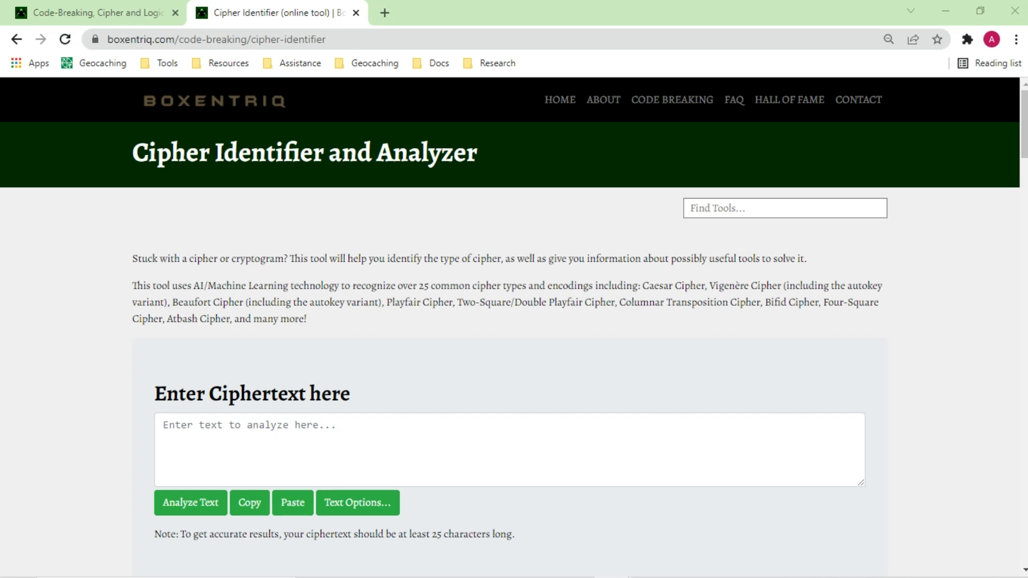
Paste the first ciphertext into the identifier, check the Text Options, and analyze it
left_click(363, 447)
type("MANDYDANILAIOONRYMMANTBEEBUIRPEBDYMIBRRBKMAMAKNNTBQKTISNMUBOBMBRNMAKNNRIRNUNLMLIVMUBLNSNRMAKNNBRNXNKBTISN")
scroll(910, 348, "down", 1)
scroll(910, 348, "down", 2)
left_click(384, 360)
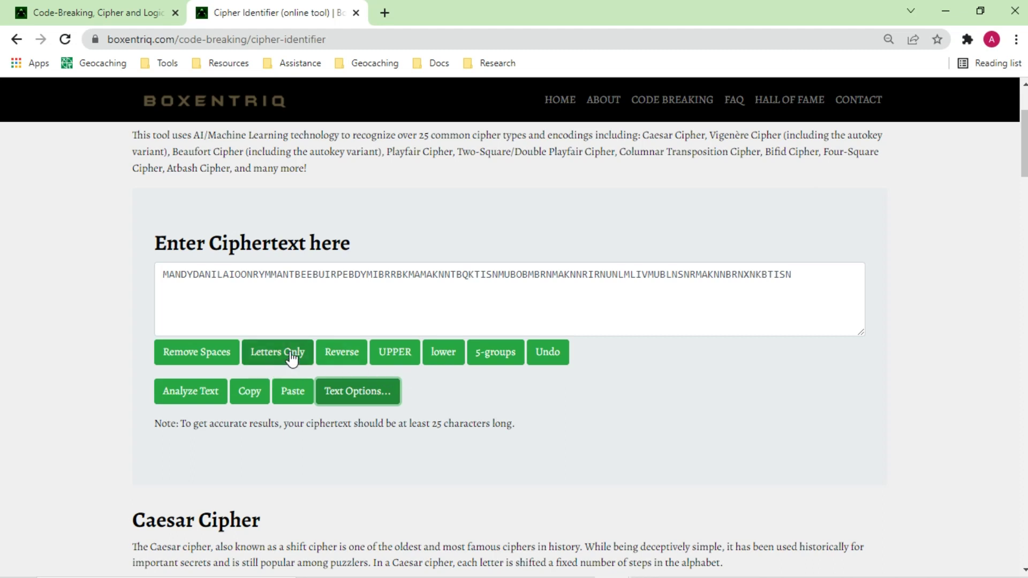
left_click(378, 390)
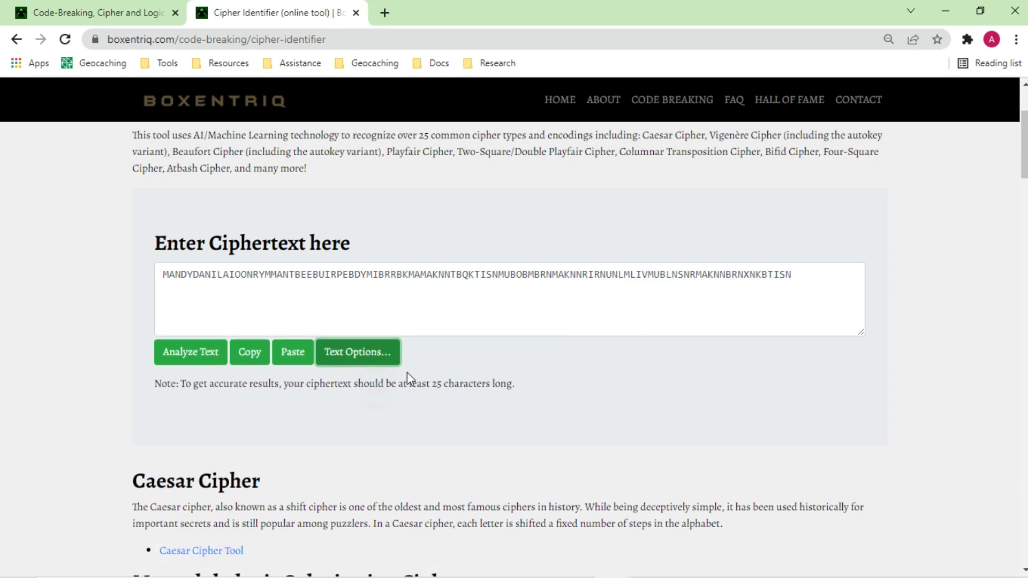
left_click(189, 354)
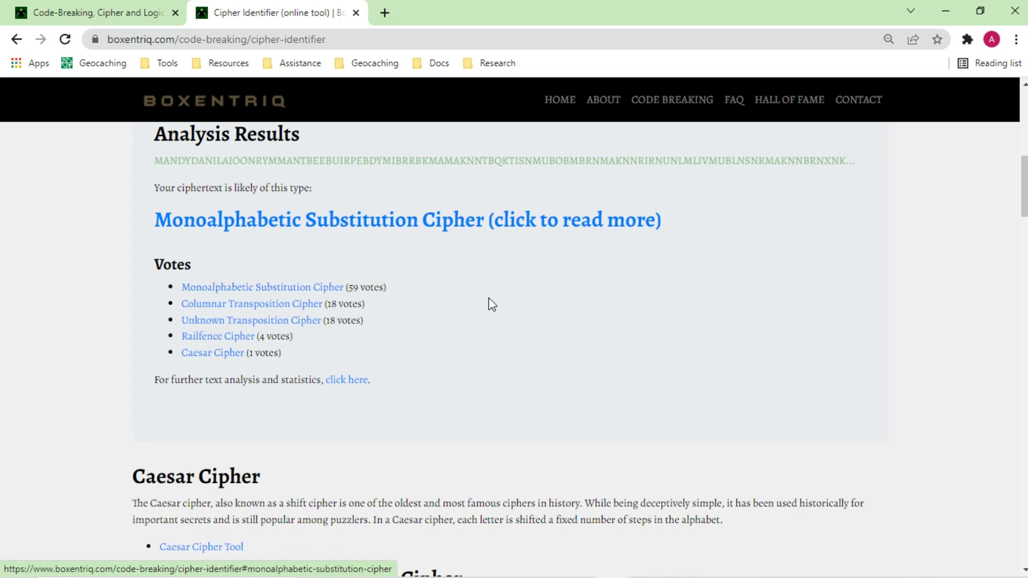
scroll(544, 304, "up", 7)
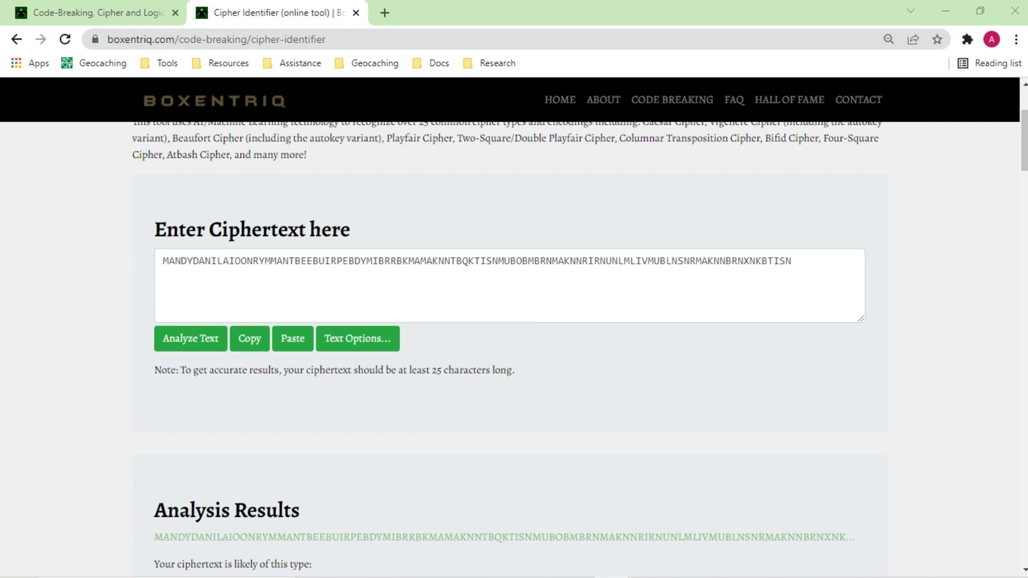
Replace the text with a second ciphertext and analyze it
left_click(692, 262)
type("WVRVPCUMKYLWFDGUEKWVRYDLYWYORUNOEHXZRBAHGTUBJXISHOWYJZYSGPDDBBQTIHJRGLRZQSJXHTFQZZACUEXLRKKFRXDNRHGXSTKVG")
key("ctrl+a")
type("WVRVPCUMKYLWFDGUEKWVRYDLYWYORUNOEHXZRBAHGTUBJXISHOWYJZYSGPDDBBQTIHJRGLRZQSJXHTFQZZACUEXLRKKFRXDNRHGXSTKVG")
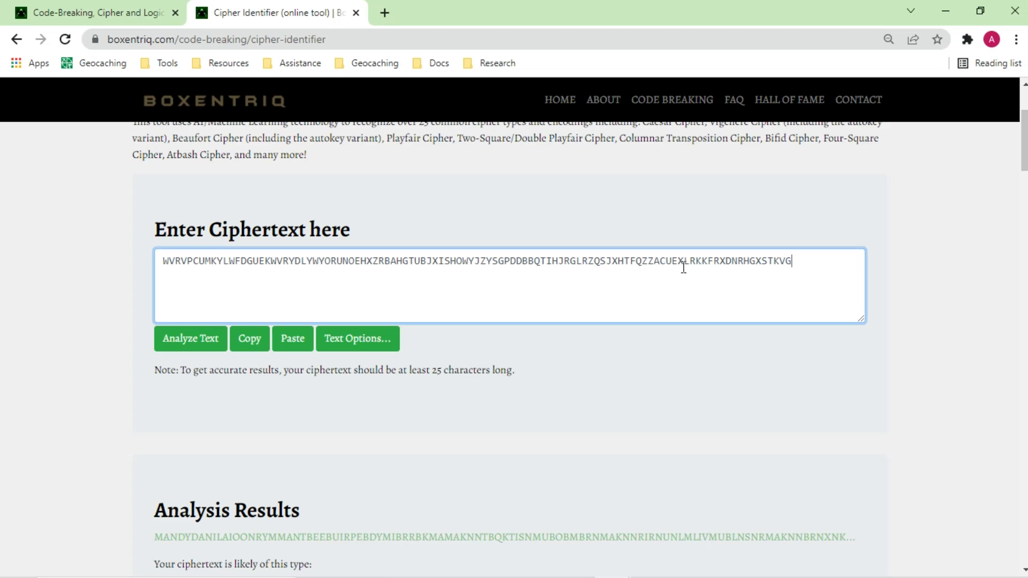
left_click(205, 341)
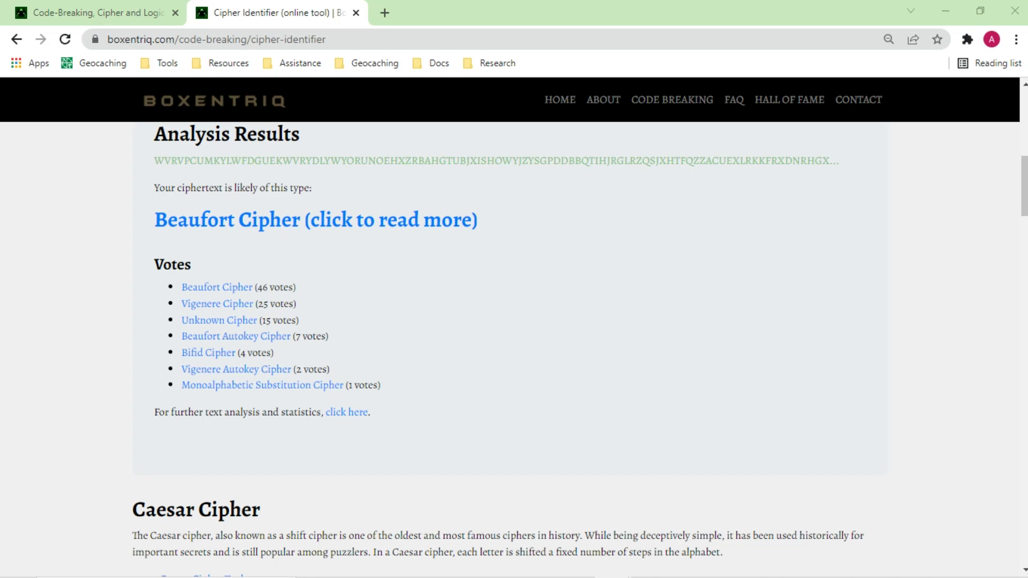
scroll(589, 268, "up", 6)
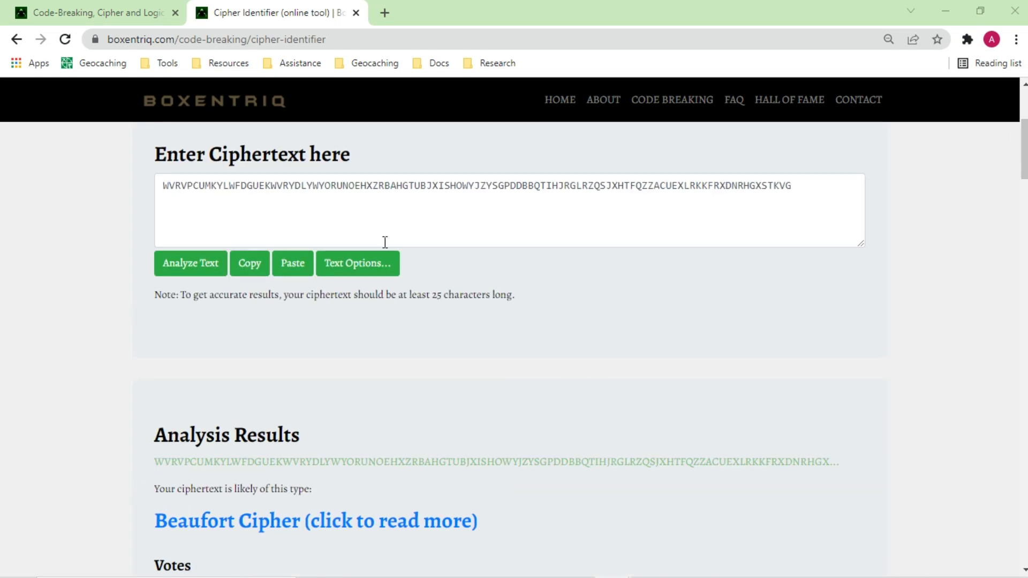
Analyze a third, longer ciphertext, classed as a Playfair Cipher with 43 votes
left_click(422, 214)
key("ctrl+a")
type("DFAGIGKAGMRANVPADCNYDFGKDMMDORTCMDGIOGNTTNFOFDRBCZGKPMBKAWGPOIONPNPCDFKICPCOIZGUGYCWOYTMAZCPDFKIIPPCPKMIRGZA")
left_click(189, 269)
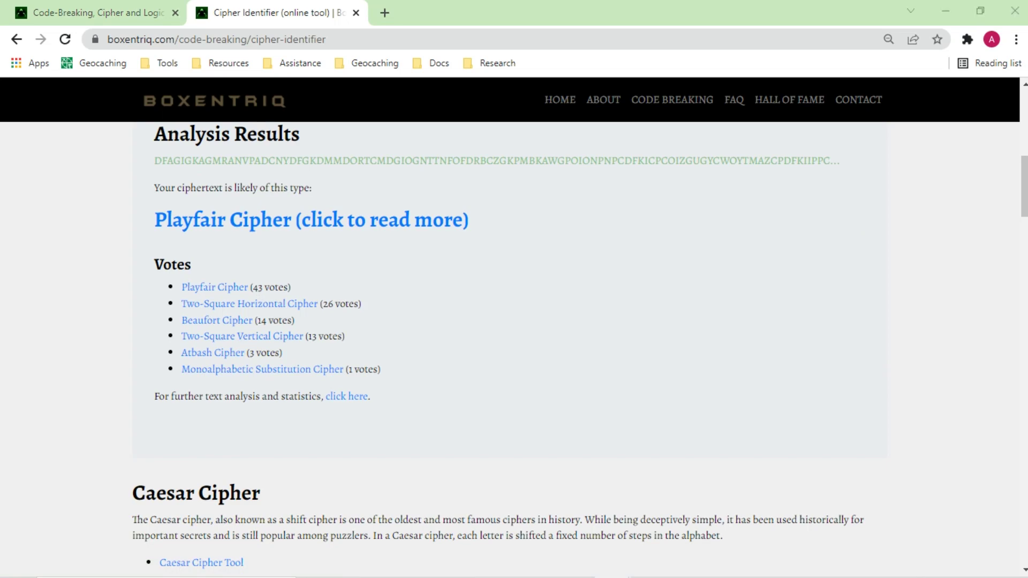
scroll(631, 345, "up", 6)
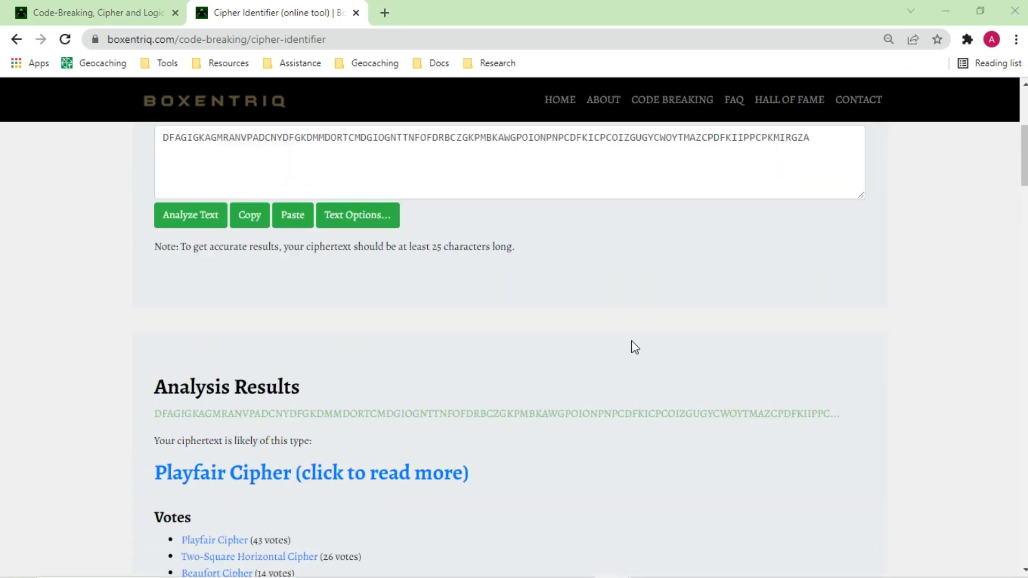
Paste a fourth ciphertext and analyze it, getting Unknown Transposition Cipher
left_click(536, 185)
key("ctrl+a")
type("CLTDTNDOOREVIWHOXEDLFHSIECUEVETTOVNHHNEEWOATFNNSIRNTRNAREEEOTTIZEENTWEHLHOSEHHNEERIGETOFAOROSOTIIITCFOWEE")
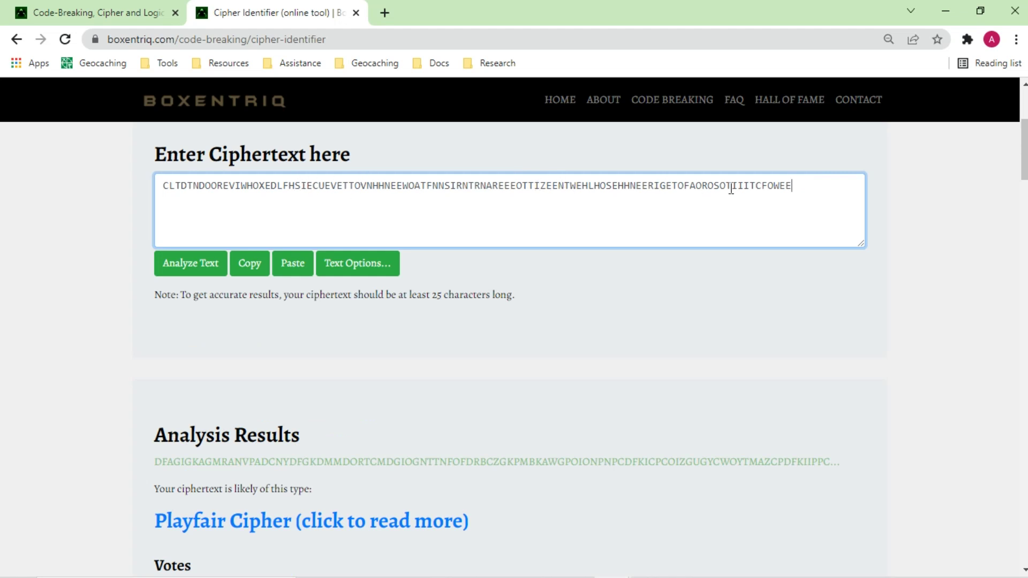
left_click(174, 265)
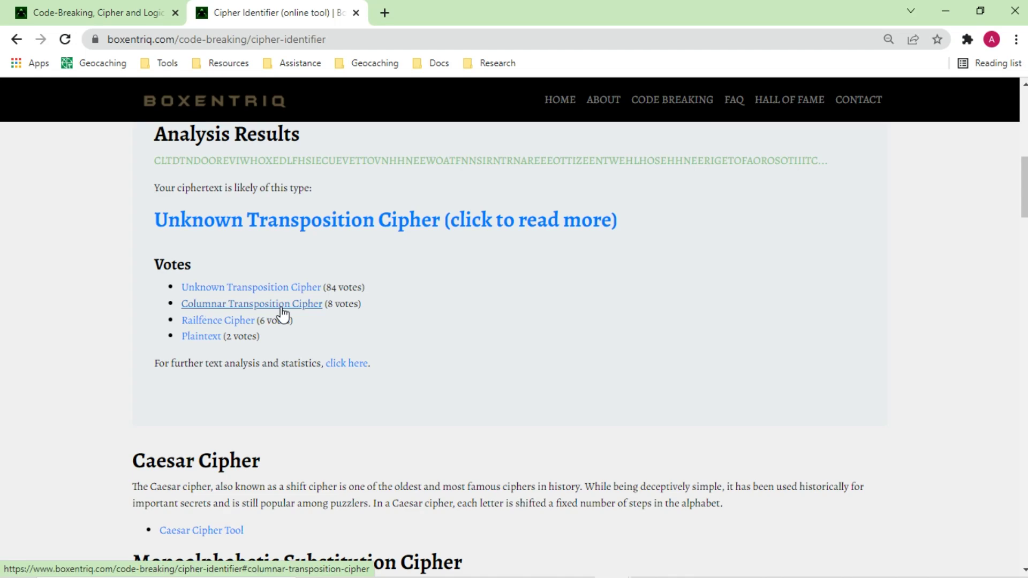
scroll(589, 321, "up", 5)
scroll(601, 316, "up", 3)
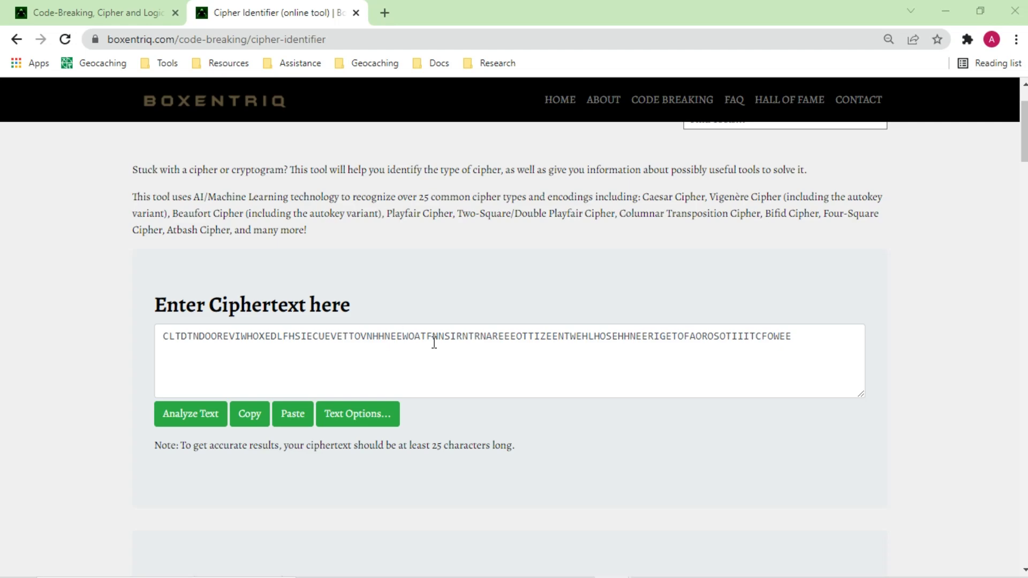
double_click(489, 339)
Analyze a pasted binary string as Binary Code, then return to the Code Breaking page
key("ctrl+v")
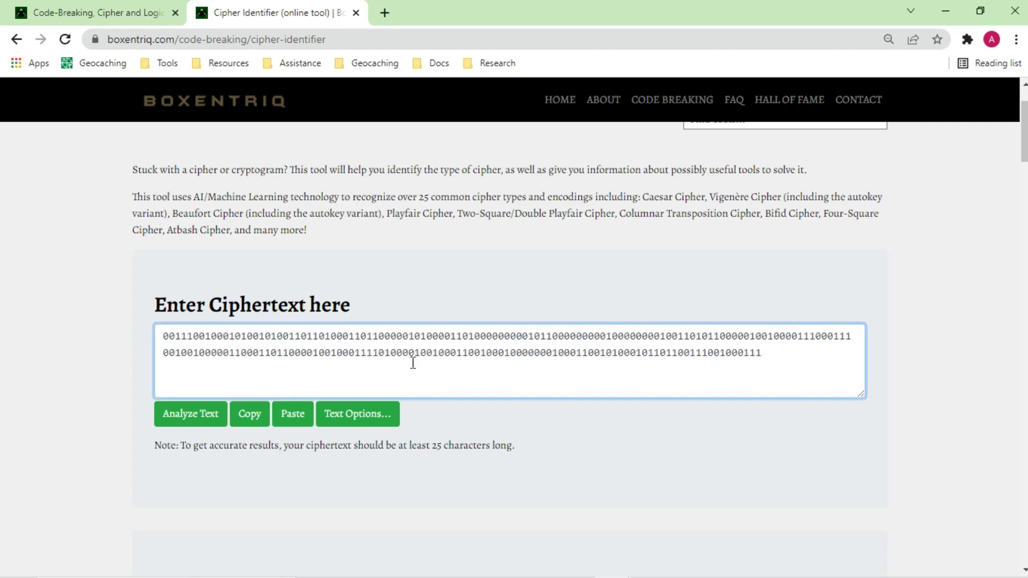
left_click(190, 414)
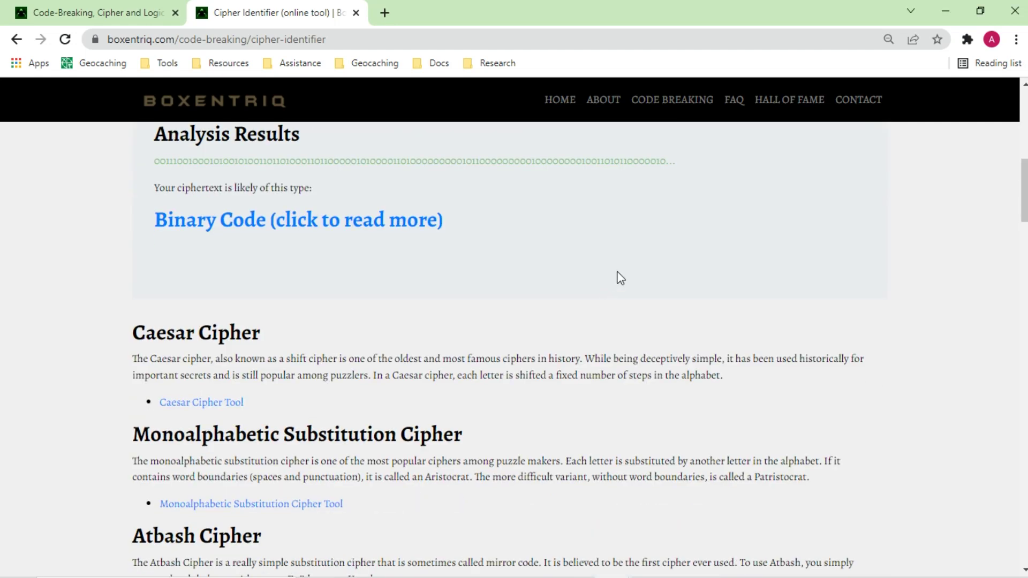
scroll(618, 274, "up", 1)
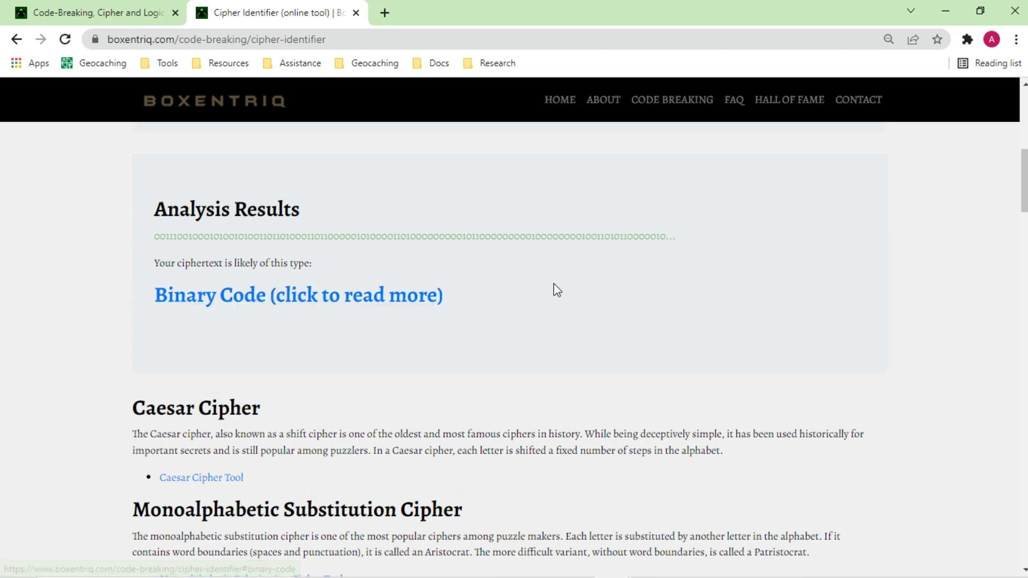
scroll(554, 286, "up", 1)
scroll(553, 282, "up", 3)
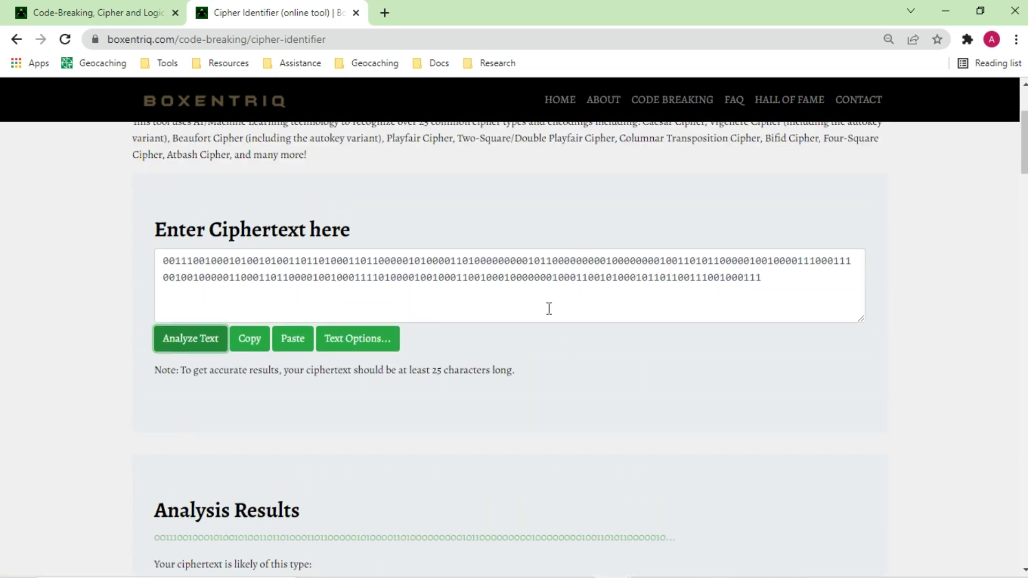
scroll(549, 309, "up", 2)
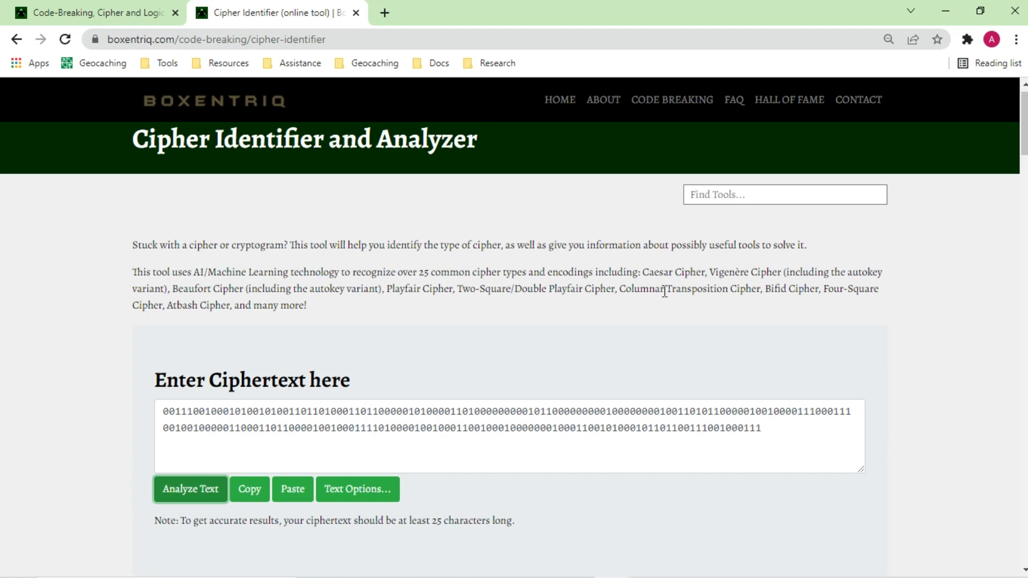
left_click(660, 99)
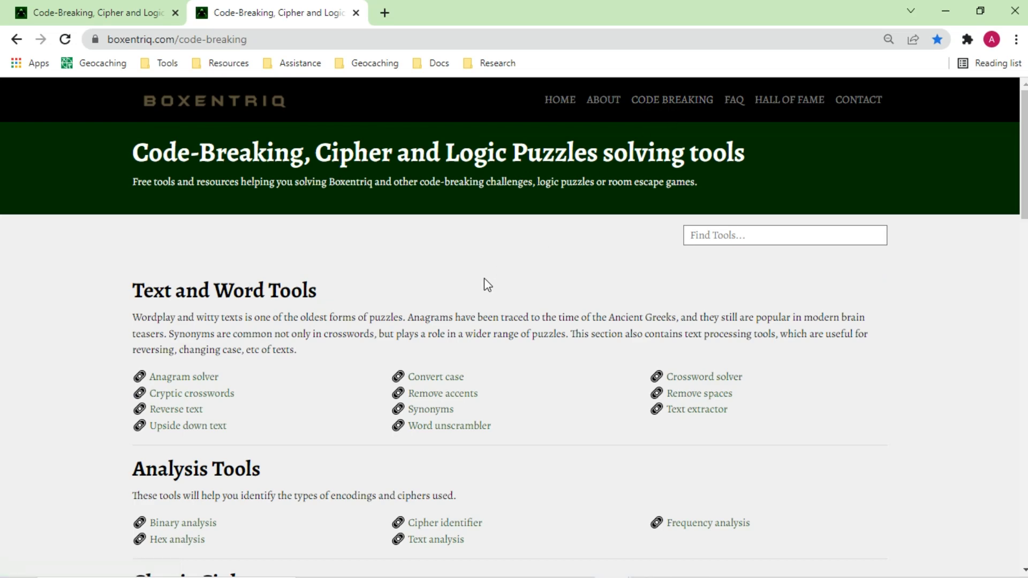
Scroll to Classic Ciphers and open the Vigenère cipher tool in a new tab
scroll(484, 284, "down", 3)
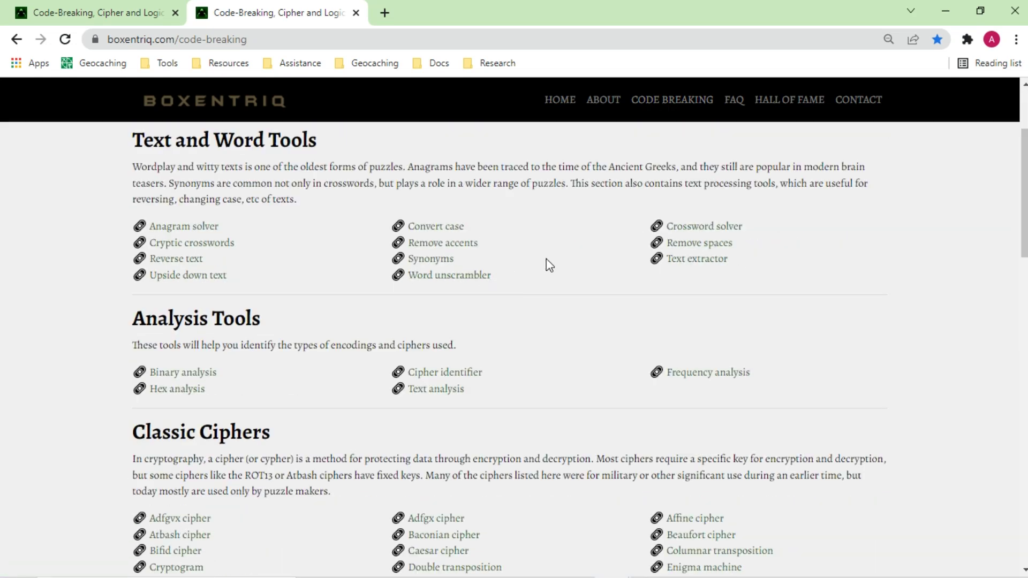
scroll(543, 258, "down", 4)
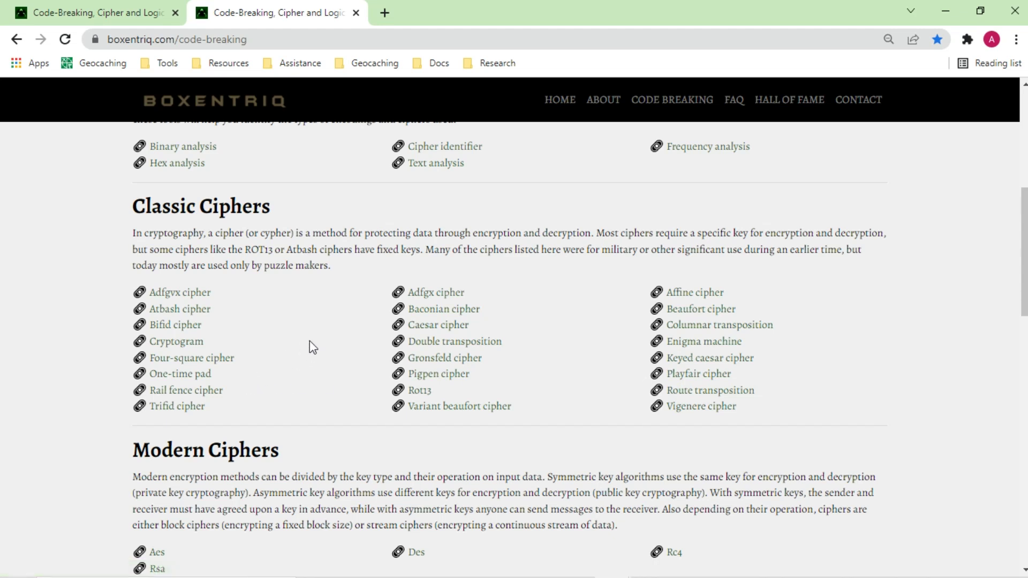
right_click(703, 408)
left_click(771, 420)
Paste the ciphertext into the Vigenère solver and auto-solve without a key; geotdtujg tops at 23690
left_click(426, 12)
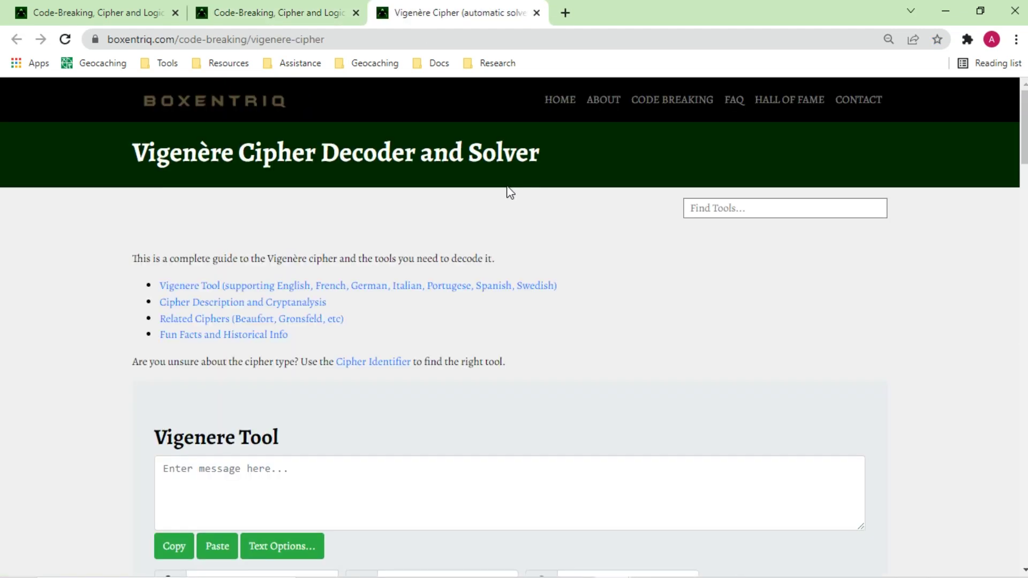
scroll(514, 211, "down", 3)
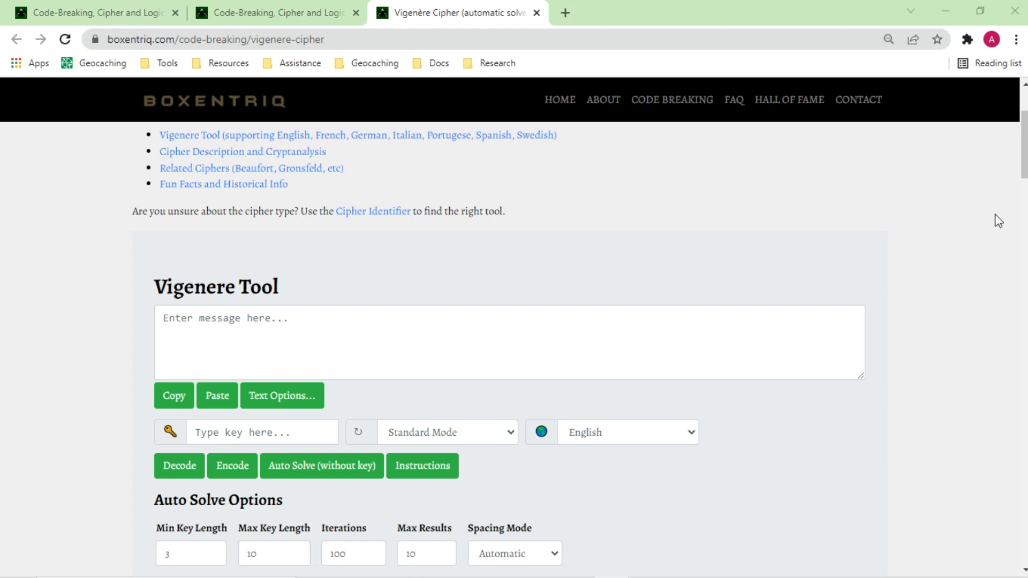
left_click(311, 309)
type("WVRVPCUMKYLWFDGUEKWVRYDLYWYORUNOEHXZRBAHGTUBJXISHOWYJZYSGPDDBBQTIHJRGLRZQSJXHTFQZZACUEXLRKKFRXDNRHGXSTKVG")
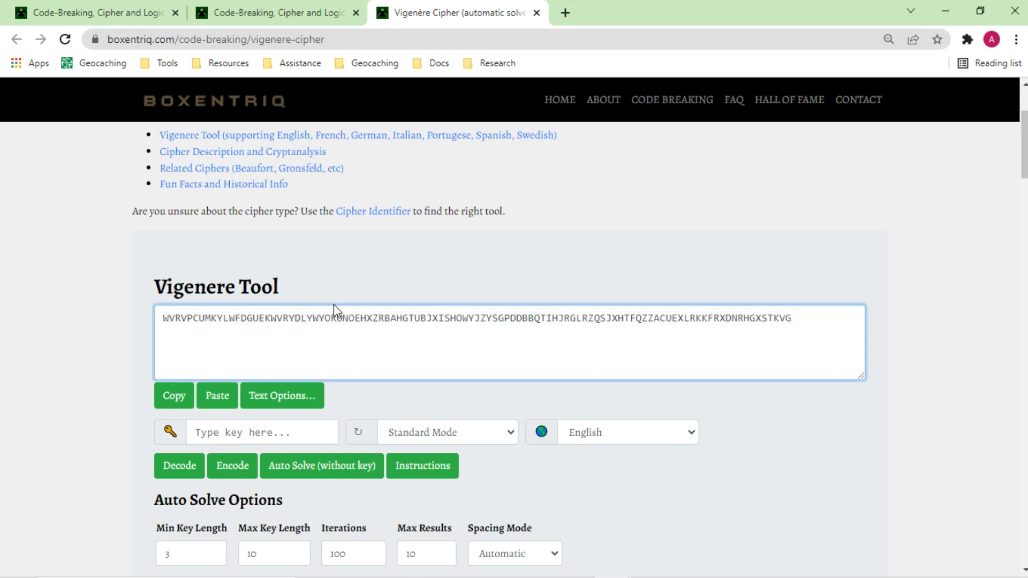
left_click(319, 468)
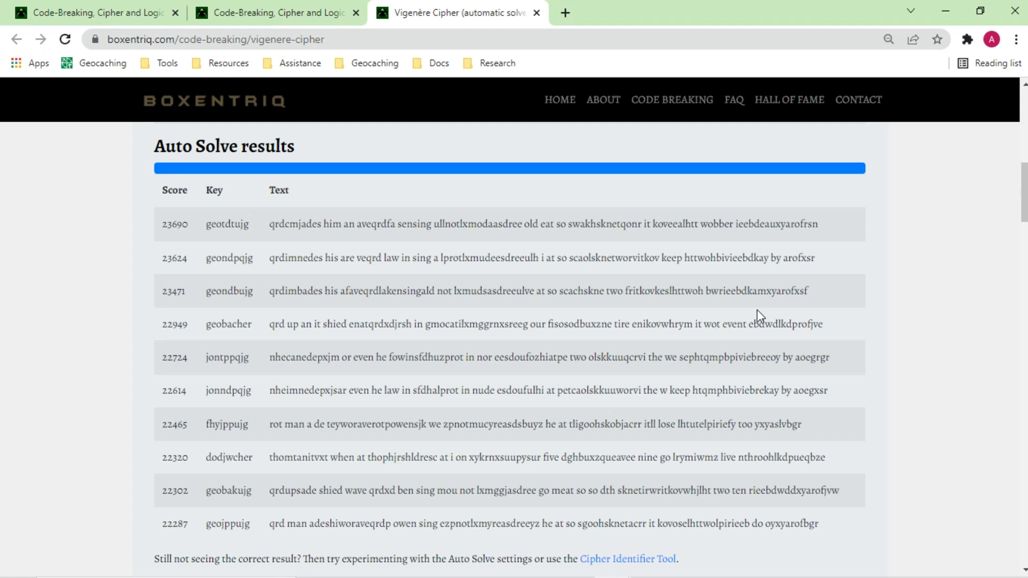
scroll(750, 312, "up", 3)
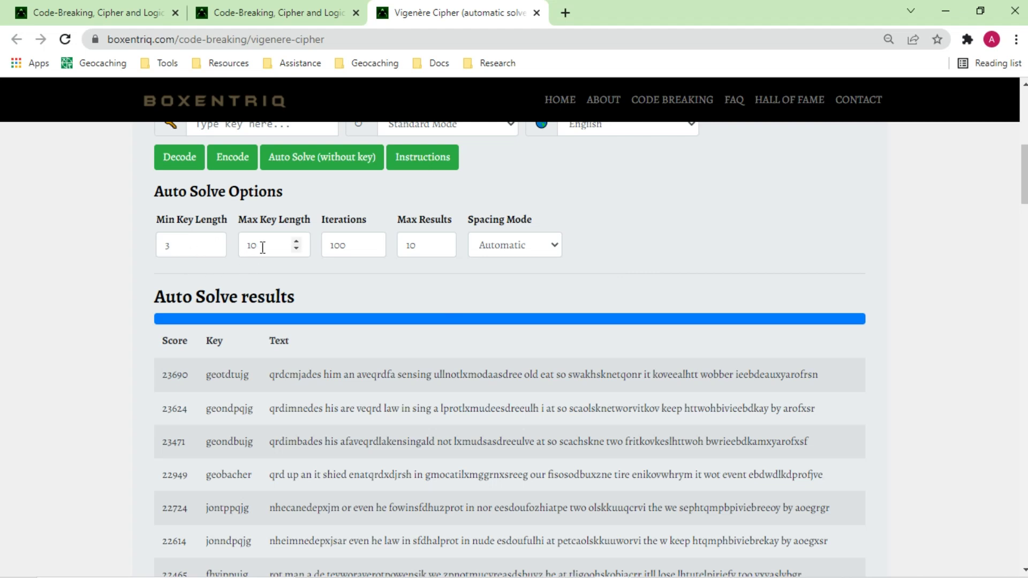
scroll(658, 209, "up", 3)
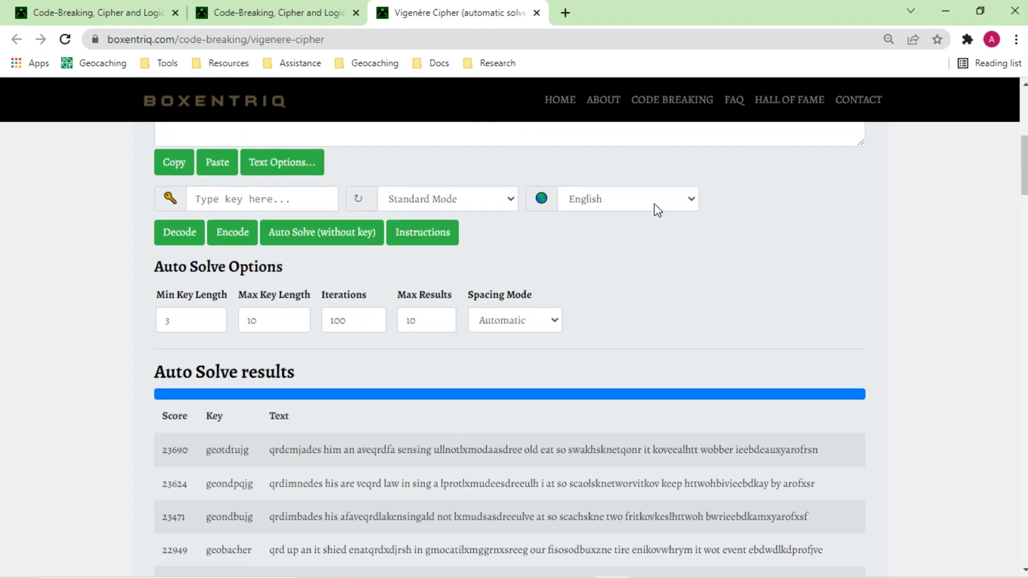
scroll(657, 211, "up", 2)
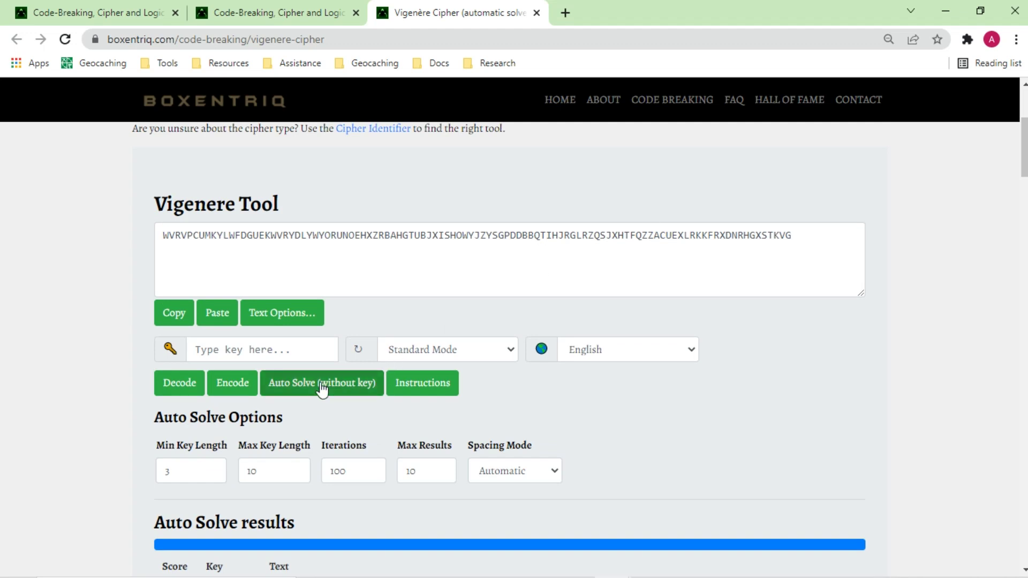
double_click(169, 470)
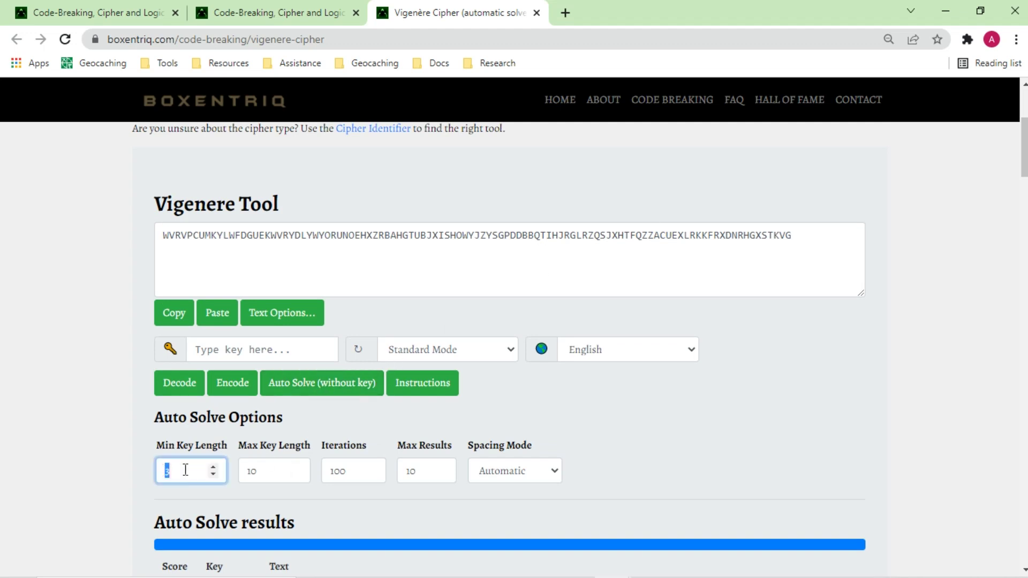
key("BackSpace")
left_click(356, 388)
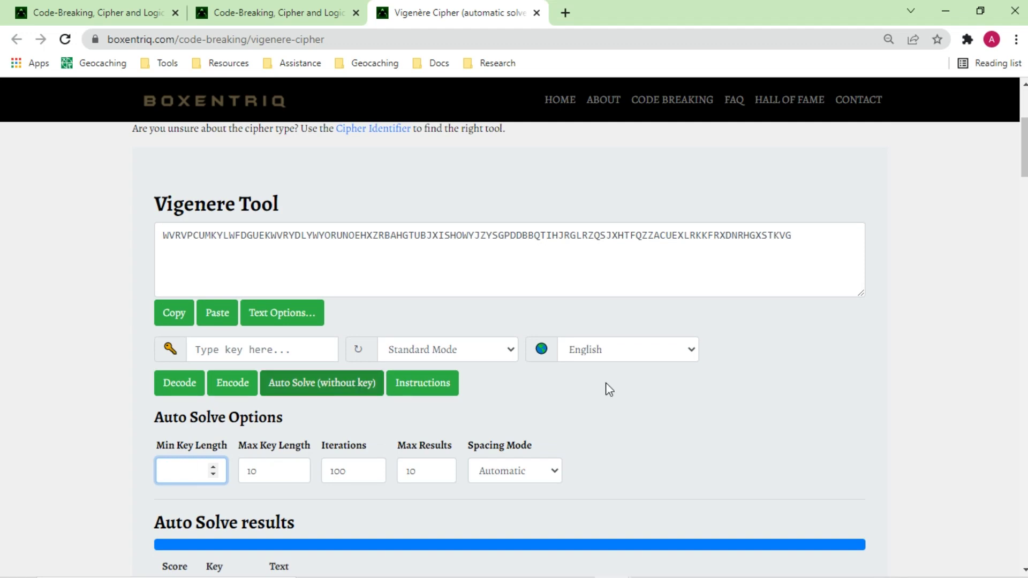
scroll(664, 390, "down", 3)
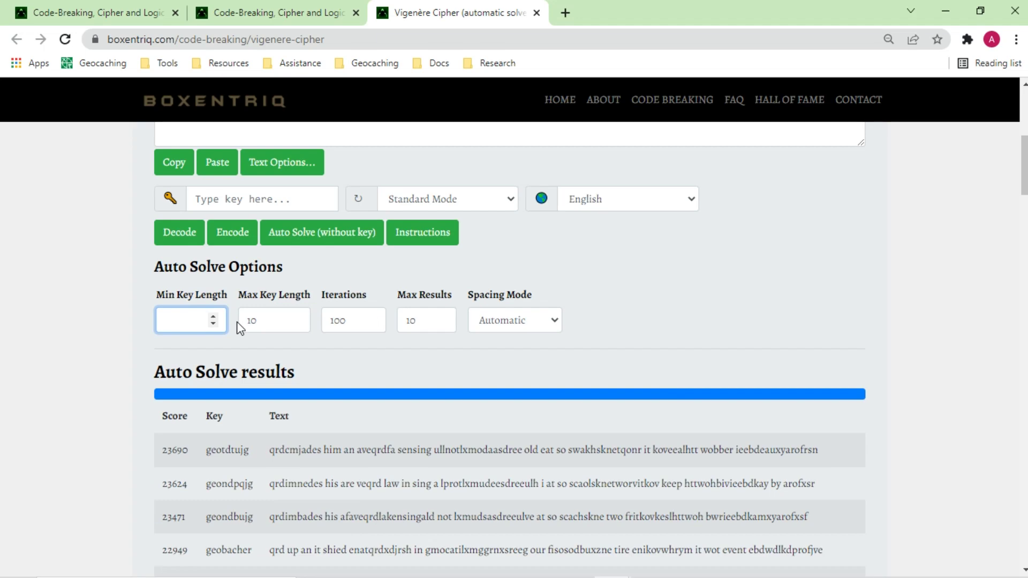
type("15")
left_click_drag(268, 321, 246, 321)
type("15")
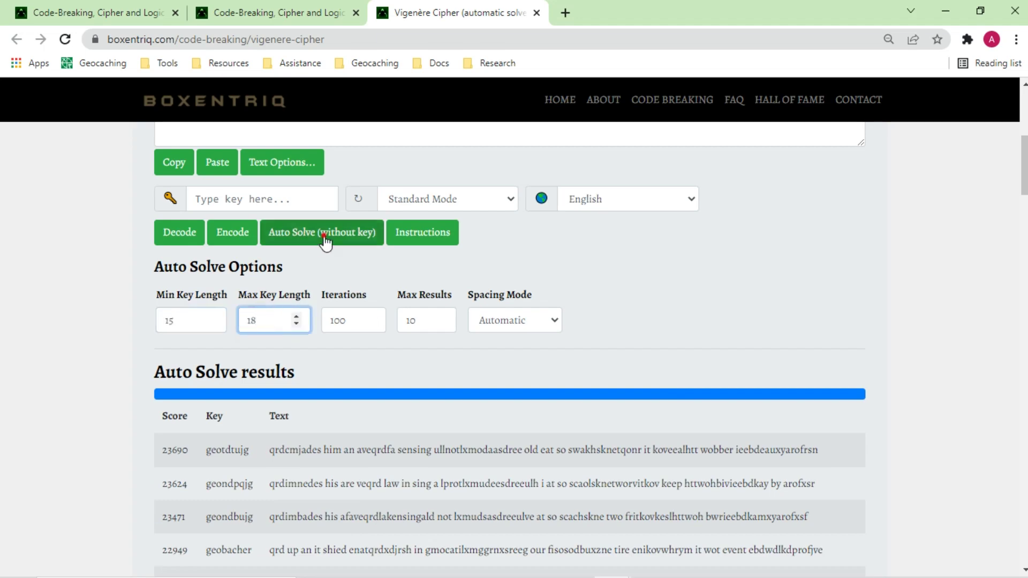
left_click(323, 233)
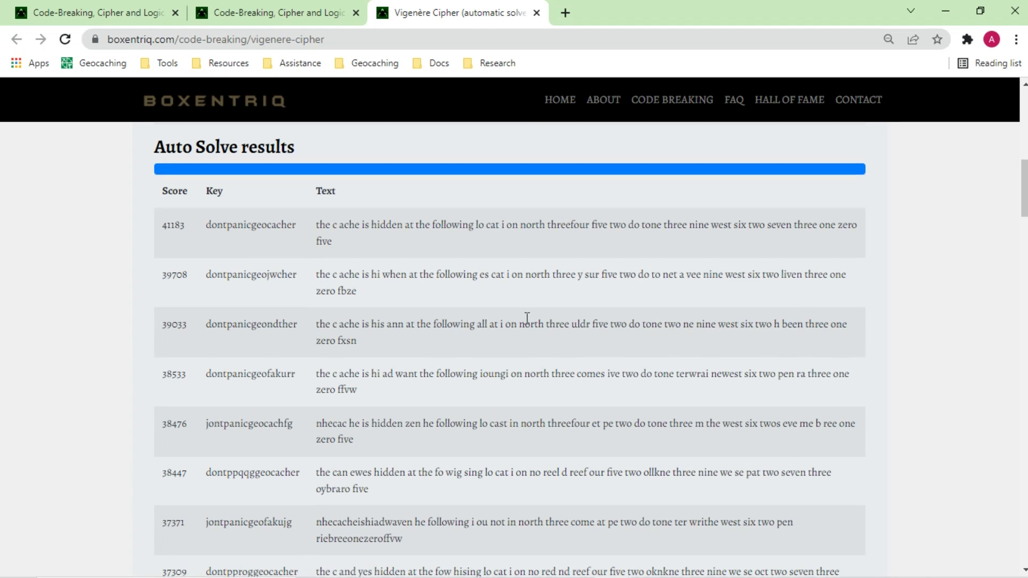
scroll(526, 320, "up", 3)
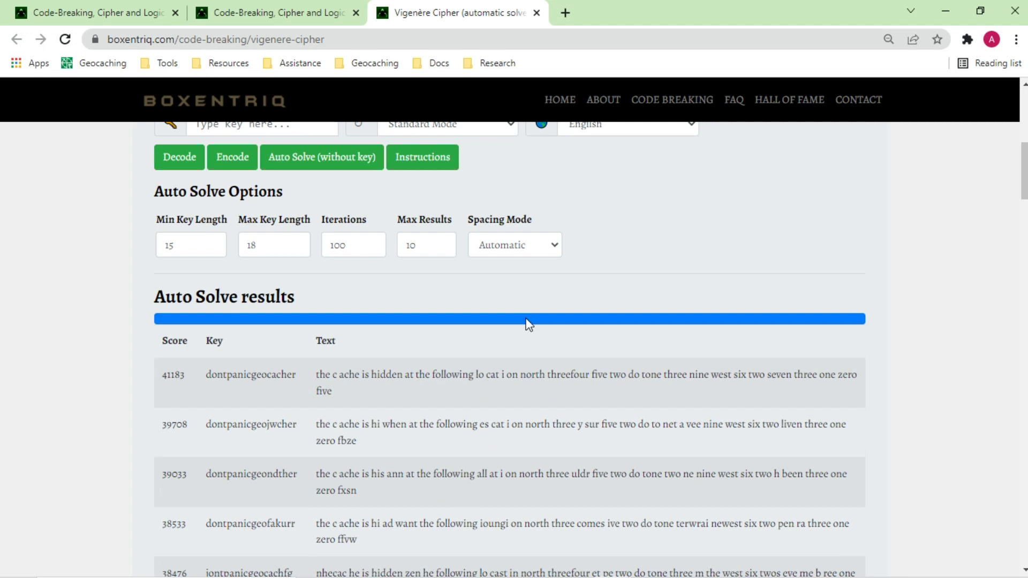
scroll(658, 321, "up", 5)
scroll(720, 329, "up", 4)
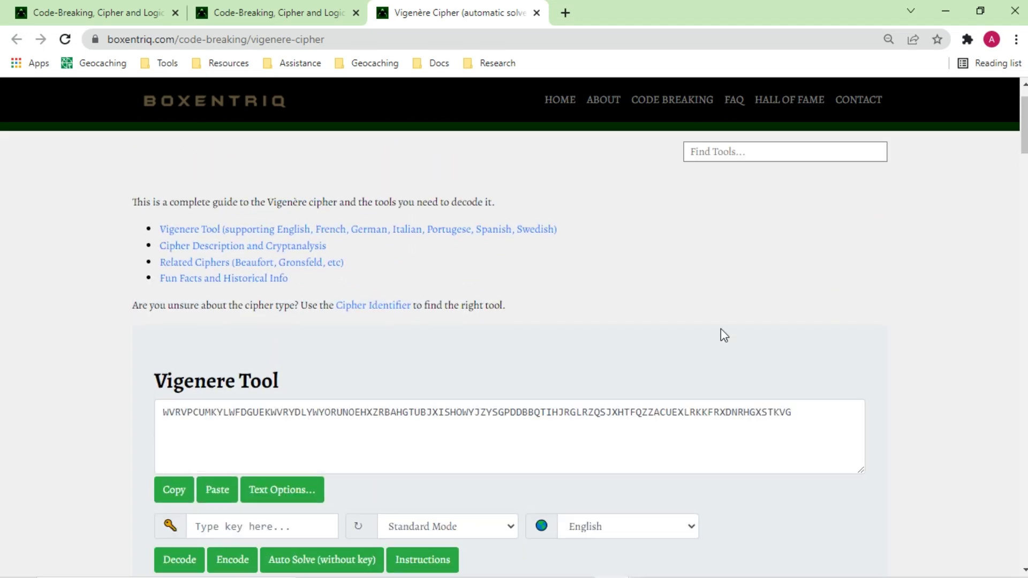
scroll(724, 335, "up", 1)
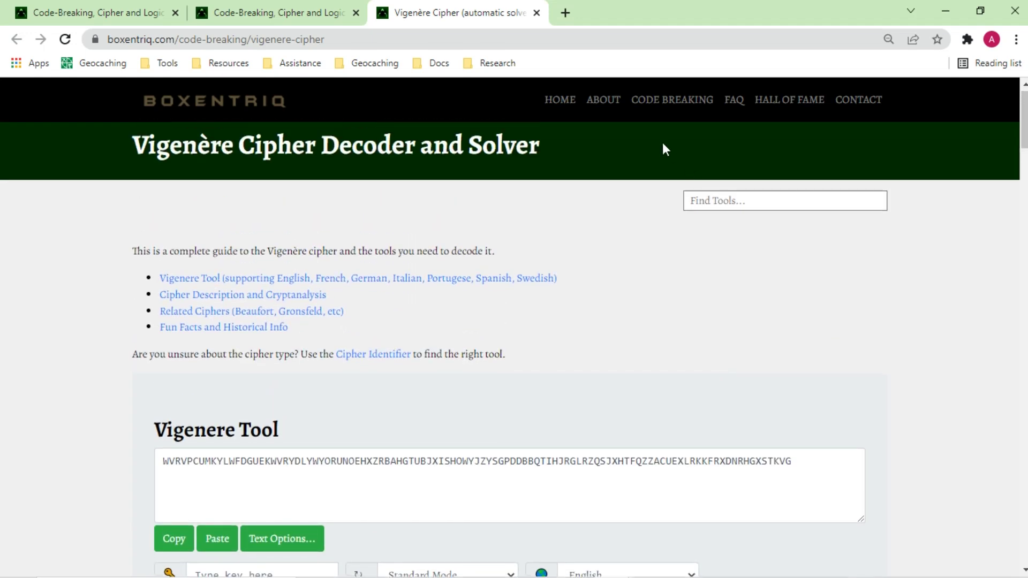
Return to Boxentriq's code-breaking index and scroll its tool lists down to Text and Word Tools
left_click(683, 101)
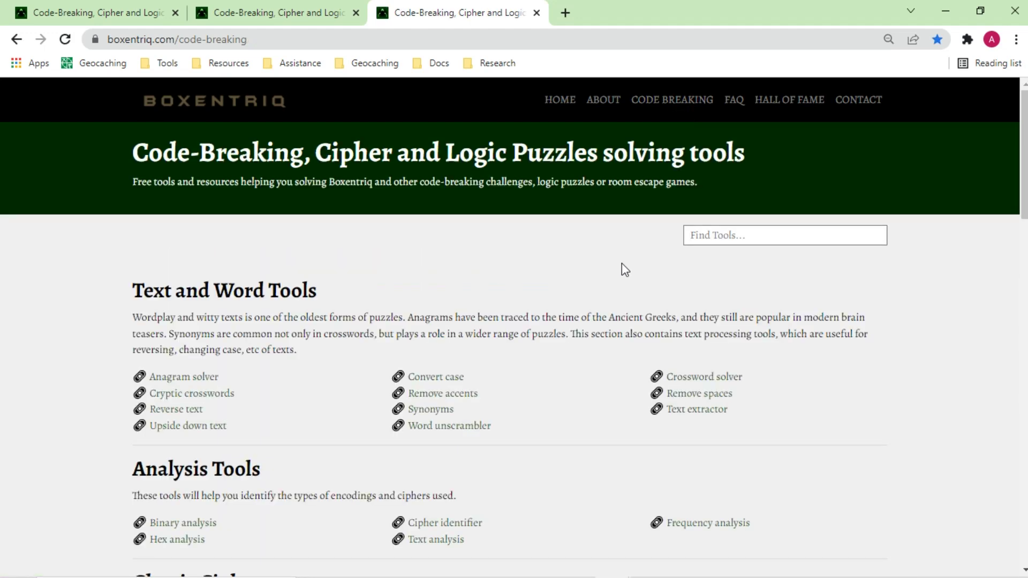
scroll(432, 344, "down", 5)
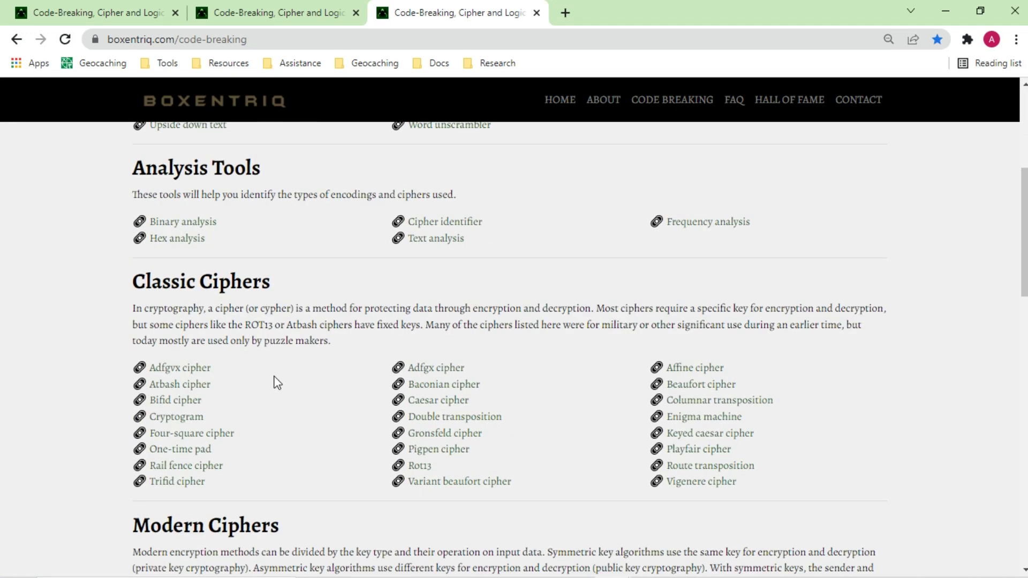
scroll(276, 383, "down", 1)
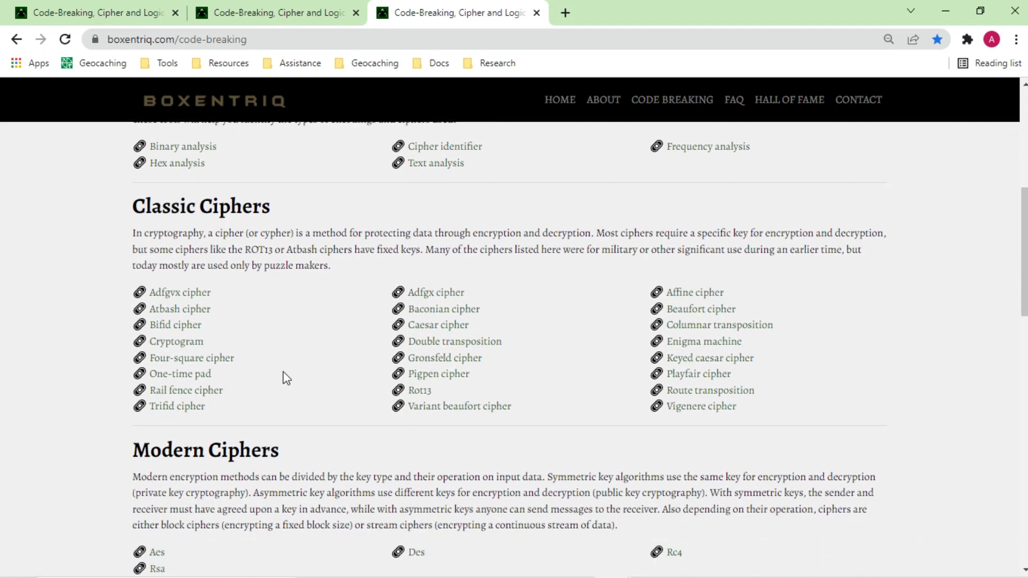
scroll(287, 377, "up", 5)
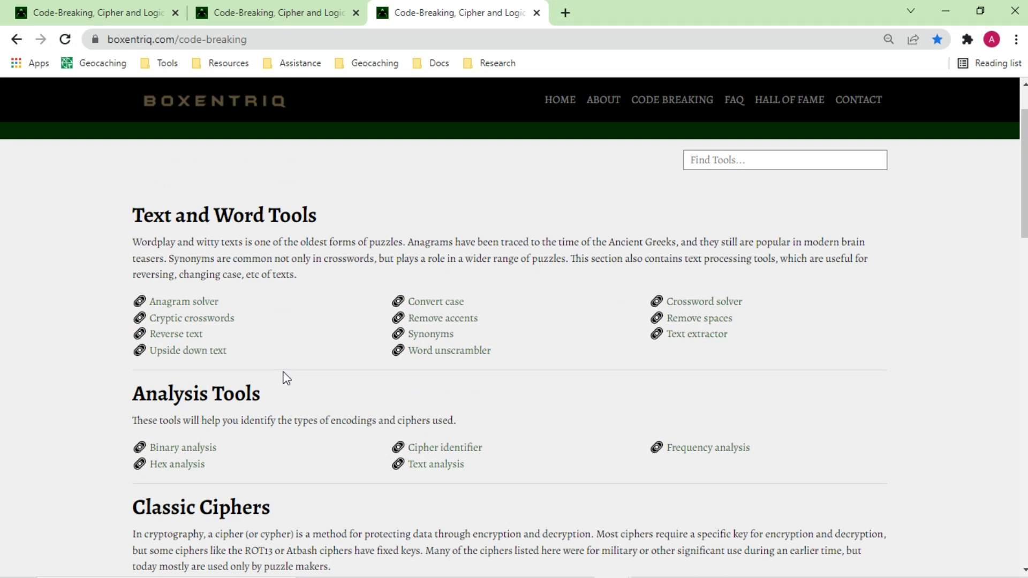
In the Crossword Solver, search words matching a?c, then extend the pattern to a?c???
left_click(719, 309)
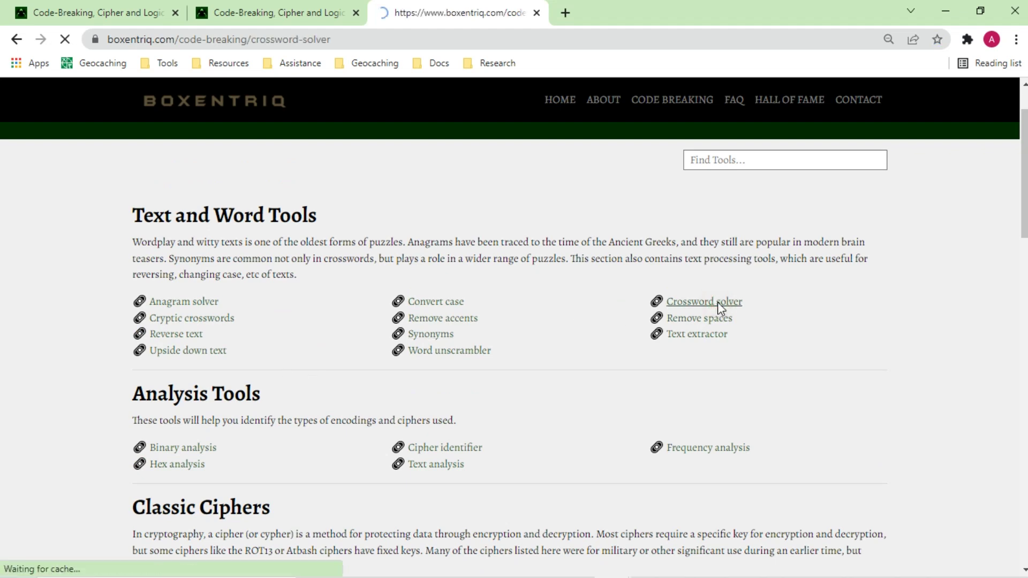
scroll(554, 321, "down", 3)
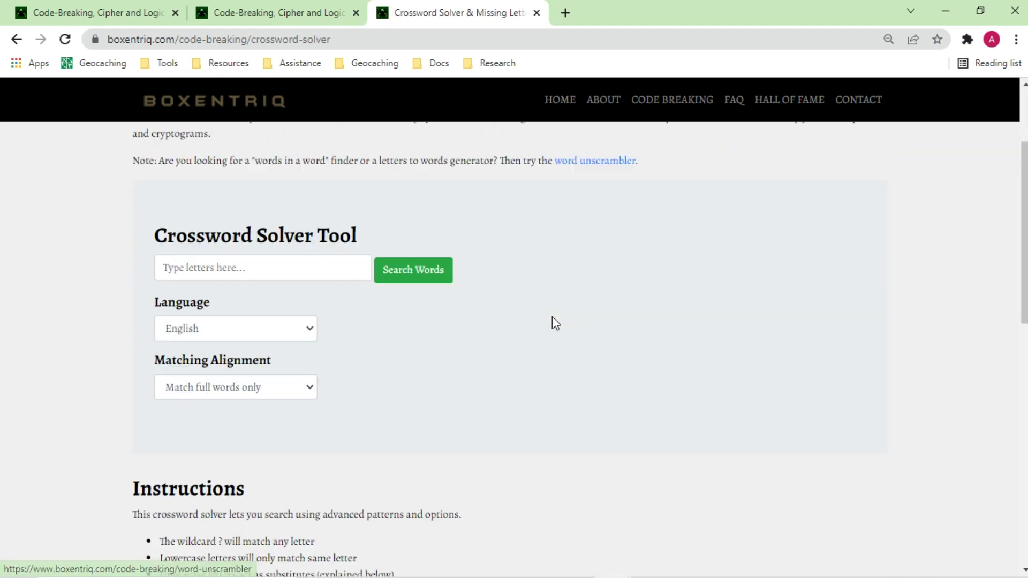
left_click(297, 261)
type("a")
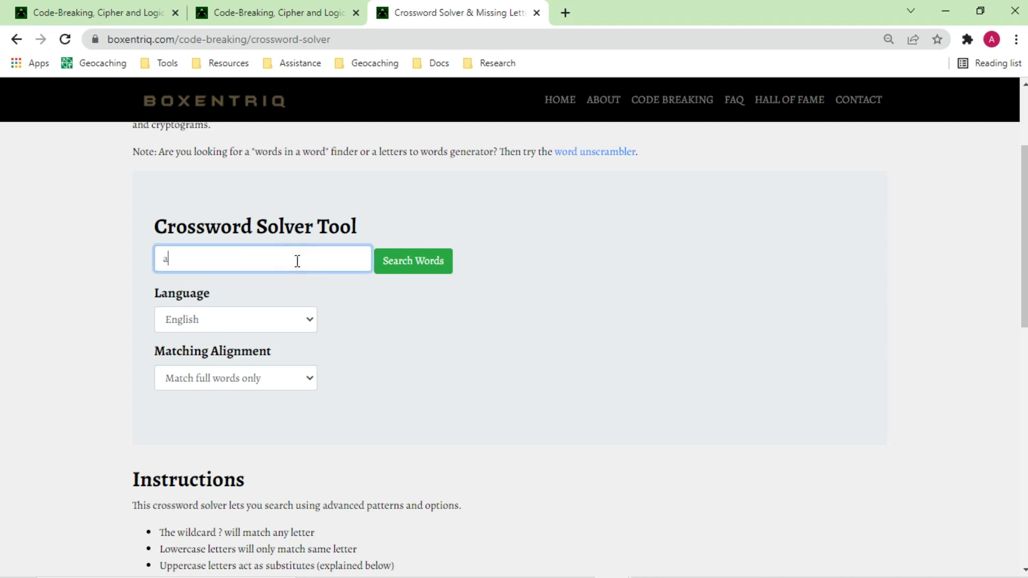
type("?c")
left_click(424, 271)
scroll(300, 254, "up", 6)
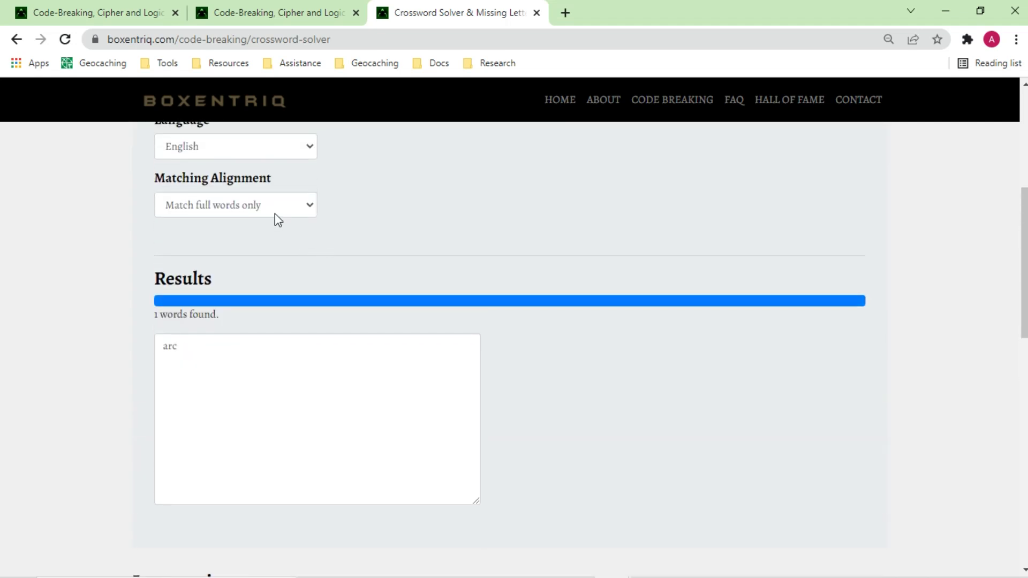
left_click(237, 239)
type("???")
left_click(414, 242)
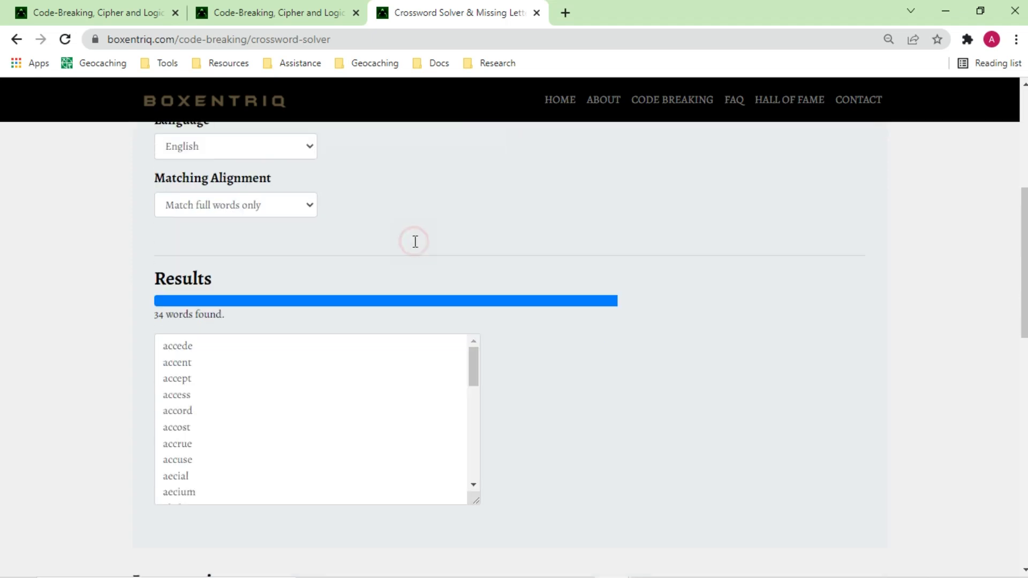
Review the 34 matches, keep full-word Matching Alignment, and return to the code-breaking index
left_click_drag(477, 226, 601, 284)
scroll(611, 292, "up", 4)
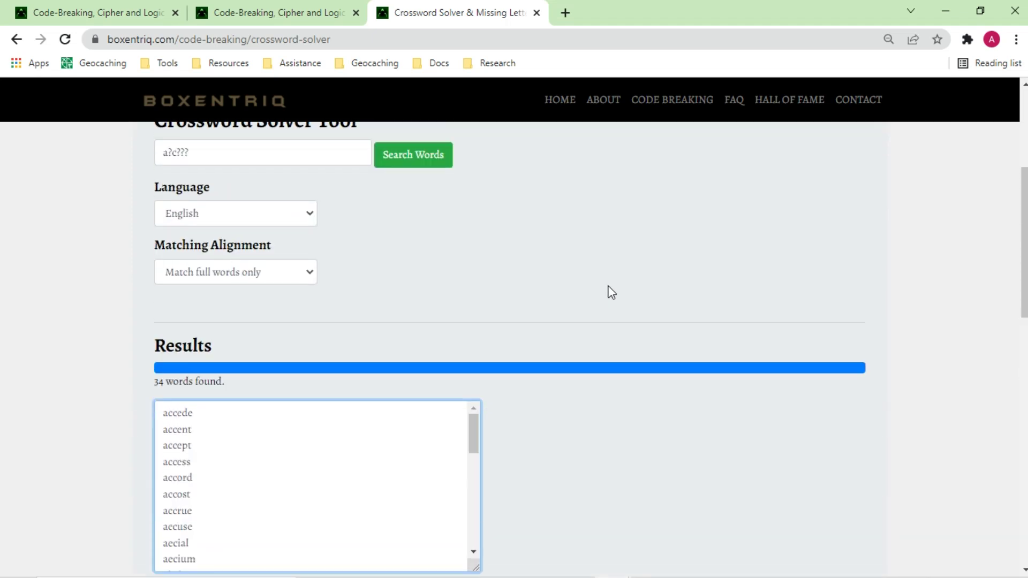
scroll(608, 290, "up", 5)
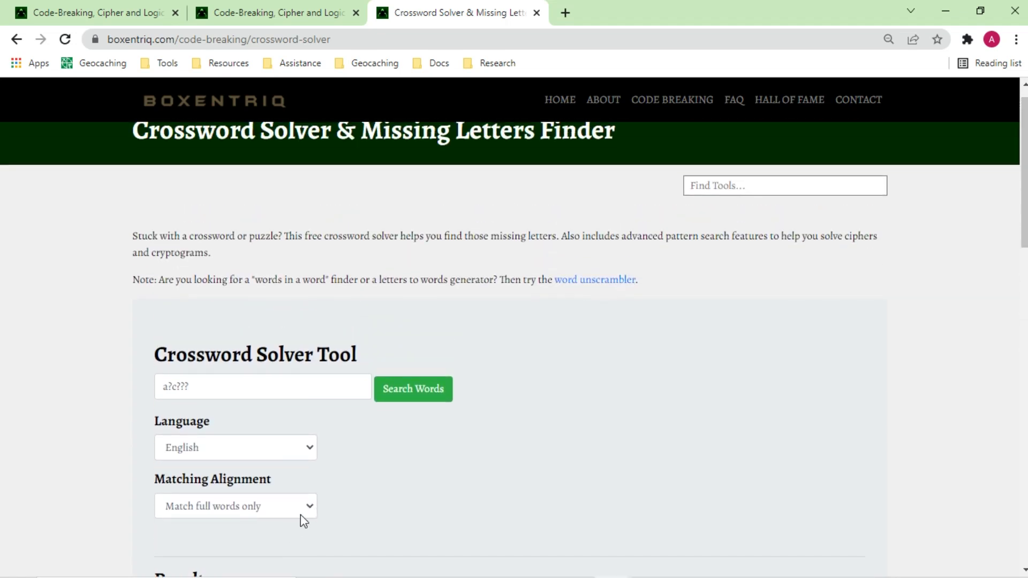
left_click(302, 513)
left_click(306, 516)
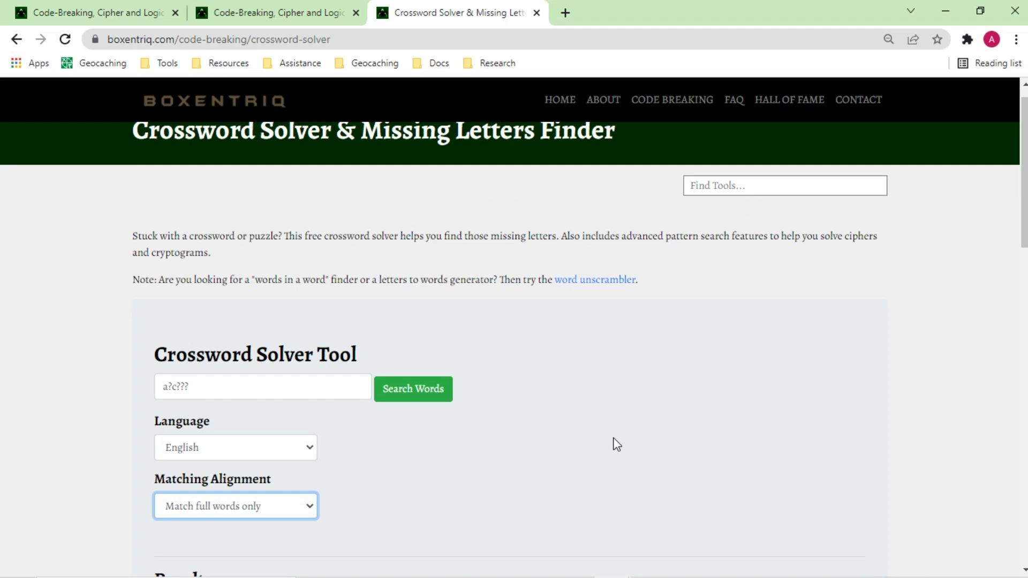
left_click(674, 106)
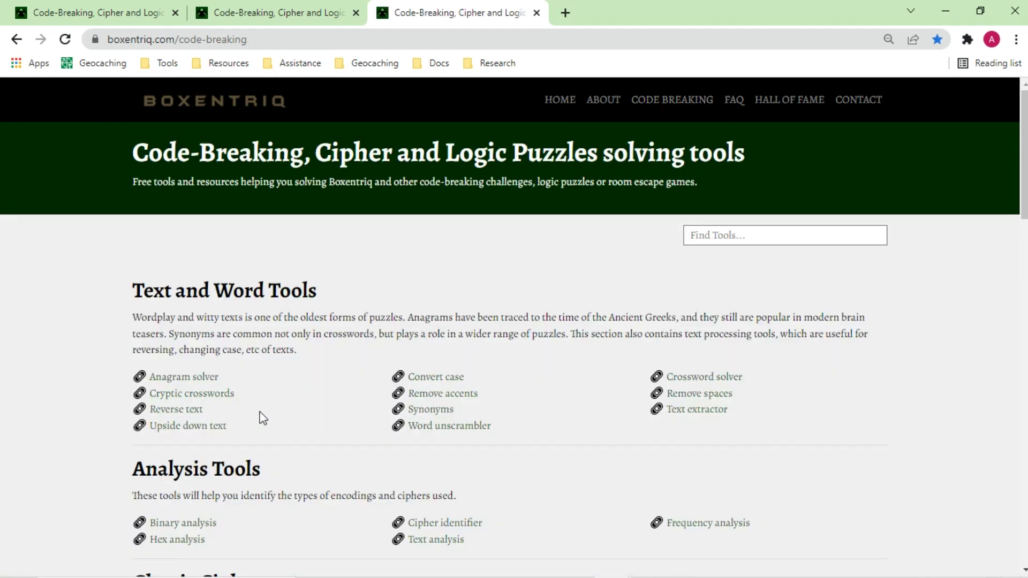
Scroll down through Boxentriq's code-breaking tool categories
scroll(303, 402, "down", 2)
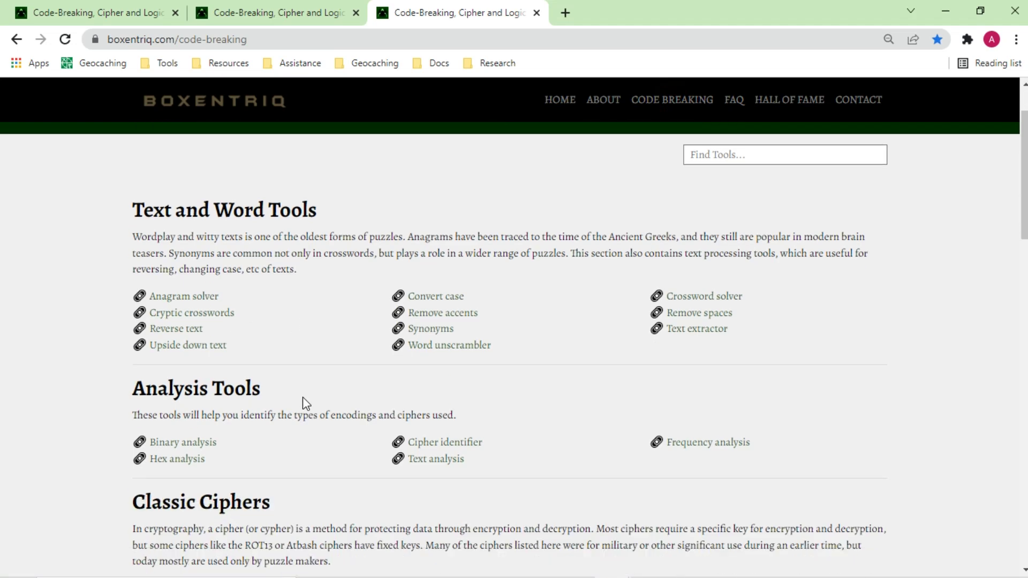
scroll(303, 397, "down", 1)
scroll(303, 396, "down", 3)
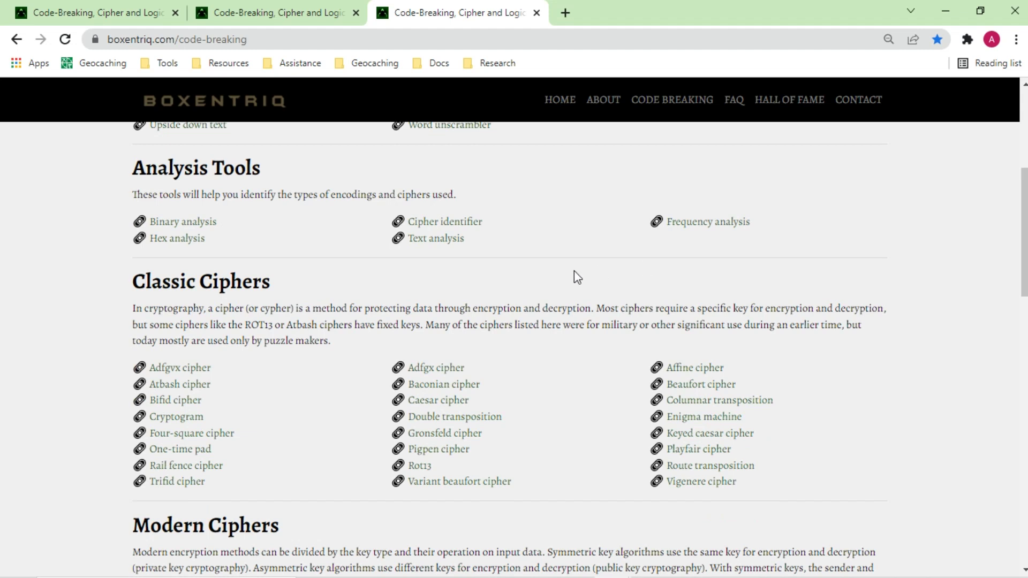
scroll(575, 279, "down", 2)
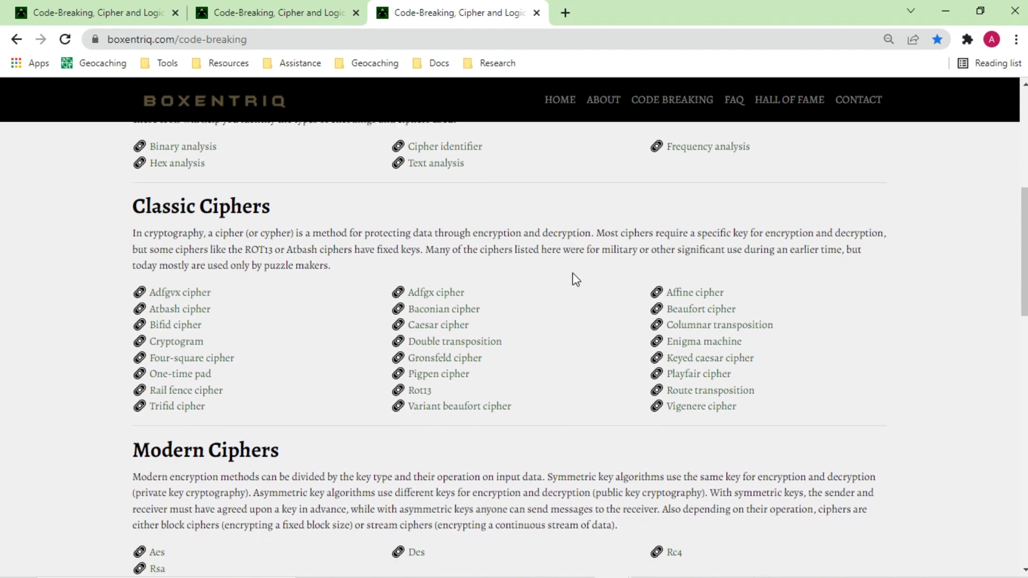
scroll(572, 271, "down", 3)
scroll(572, 274, "down", 7)
scroll(572, 274, "down", 3)
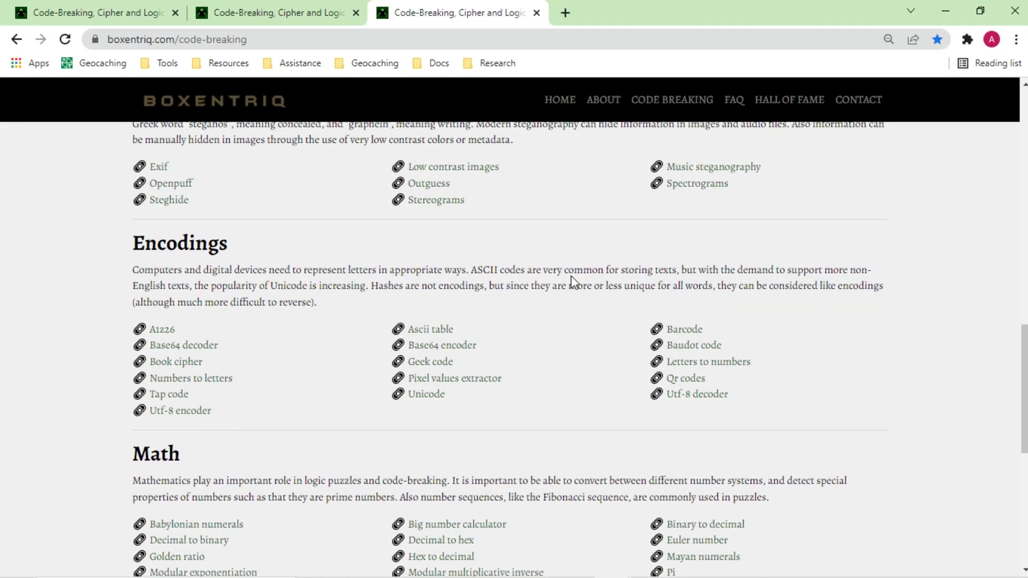
scroll(572, 282, "up", 12)
scroll(572, 277, "down", 17)
scroll(573, 282, "down", 2)
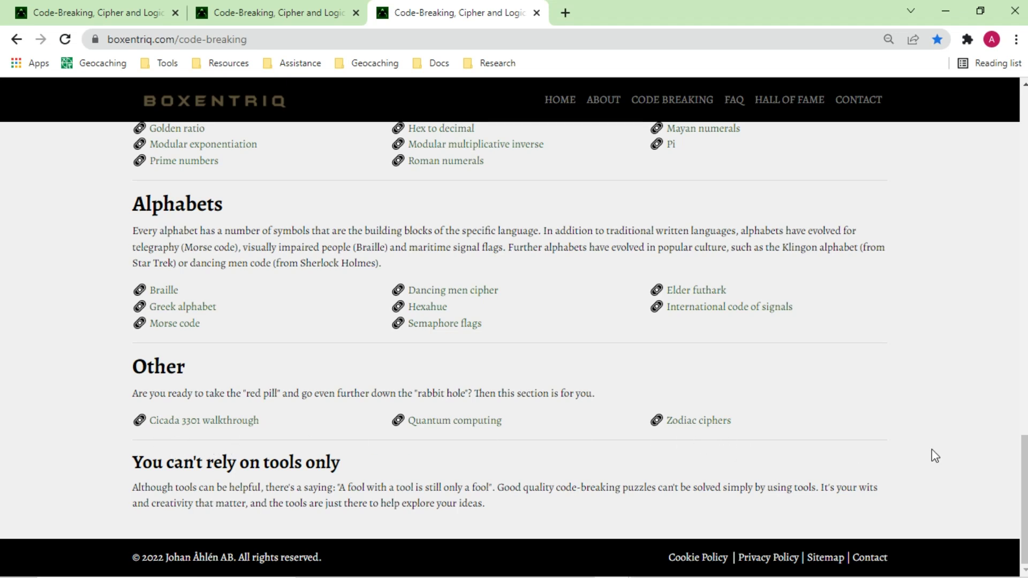
Look over the last tool sections, then switch to the CryptoPrograms browser window
left_click(1023, 484)
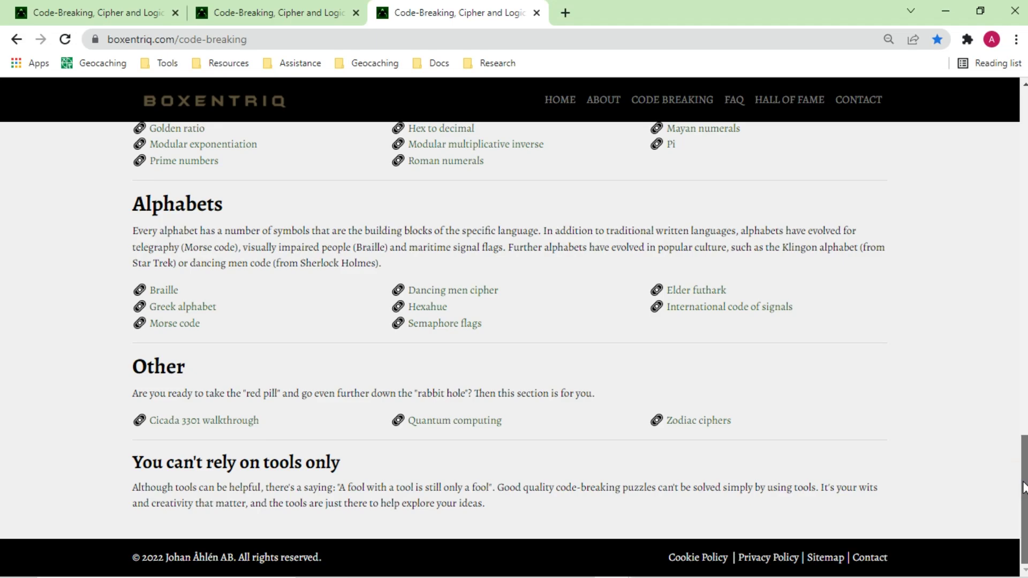
scroll(974, 247, "up", 20)
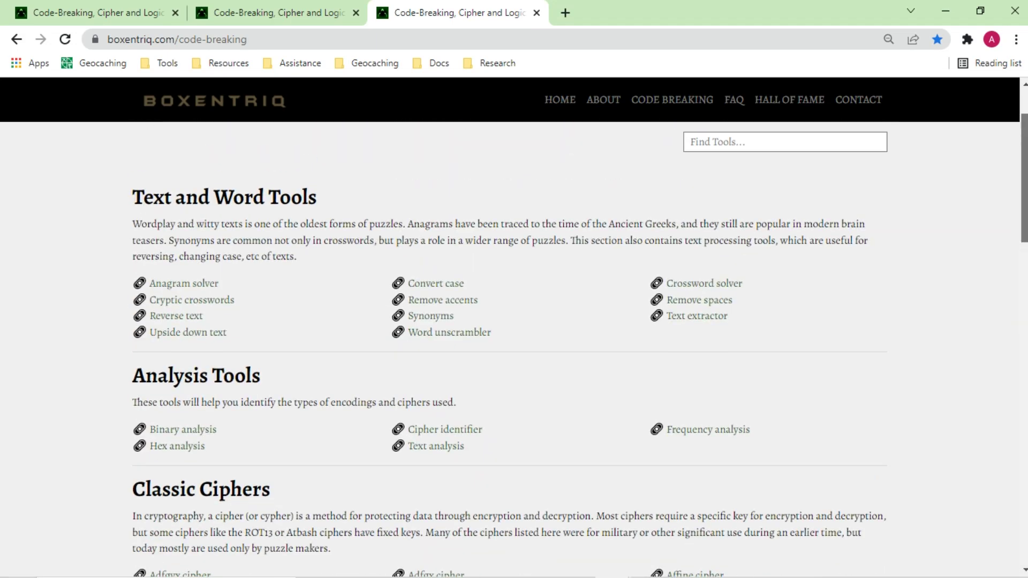
scroll(879, 321, "down", 4)
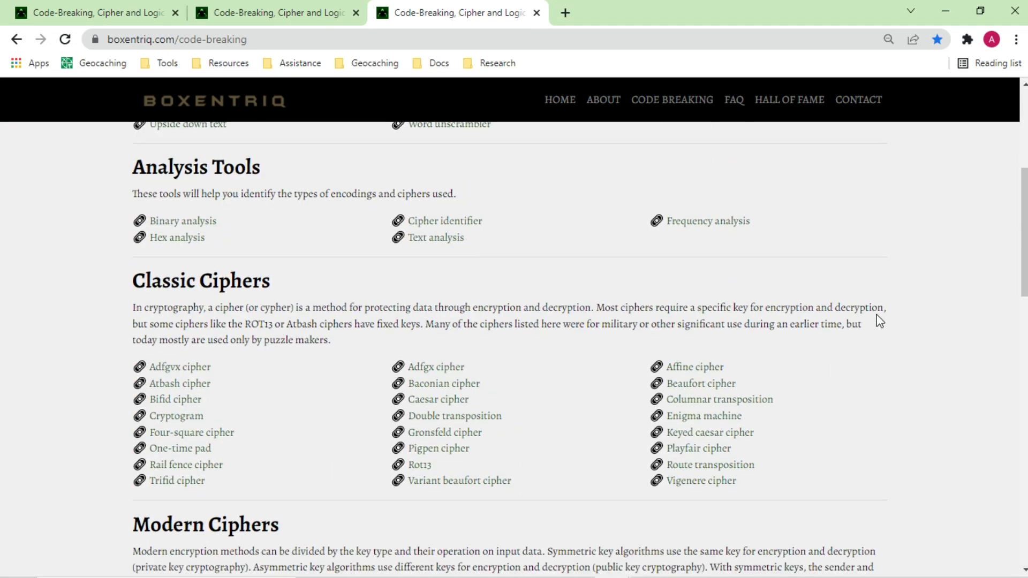
scroll(837, 289, "up", 2)
scroll(836, 289, "down", 4)
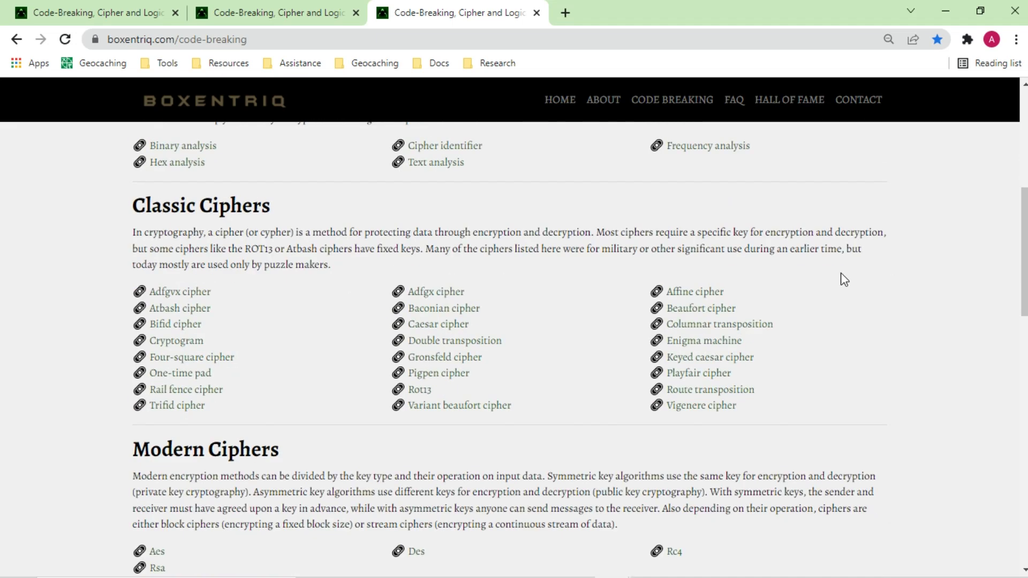
key("alt+Tab")
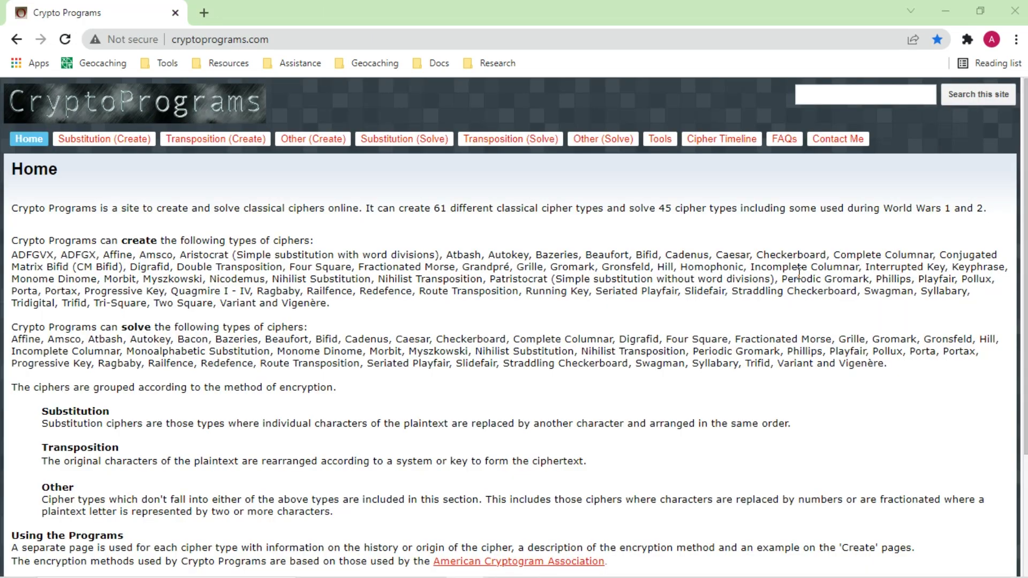
Highlight the cryptoprograms.com address and the CryptoCrack program name on the home page
left_click(212, 39)
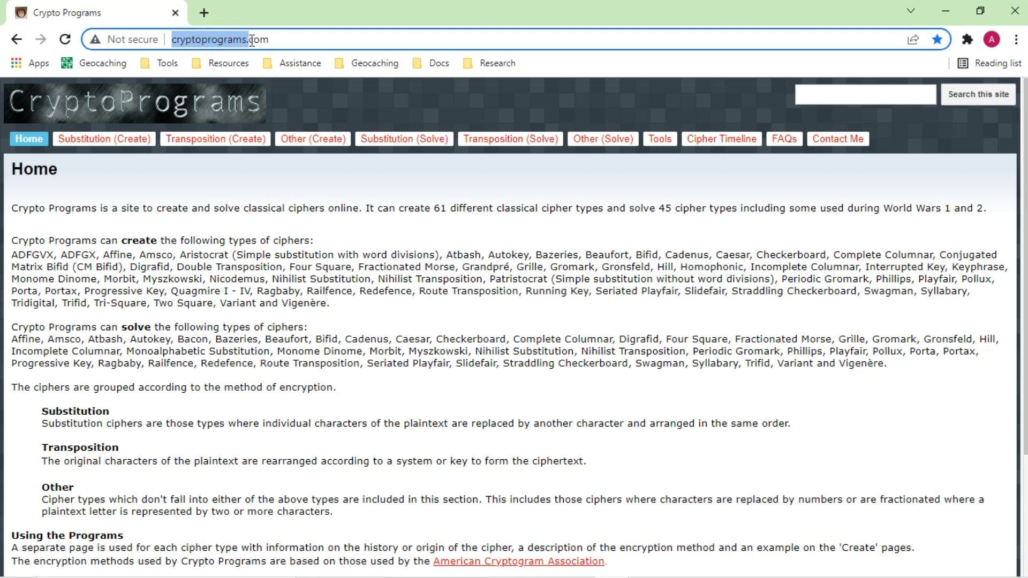
left_click(679, 190)
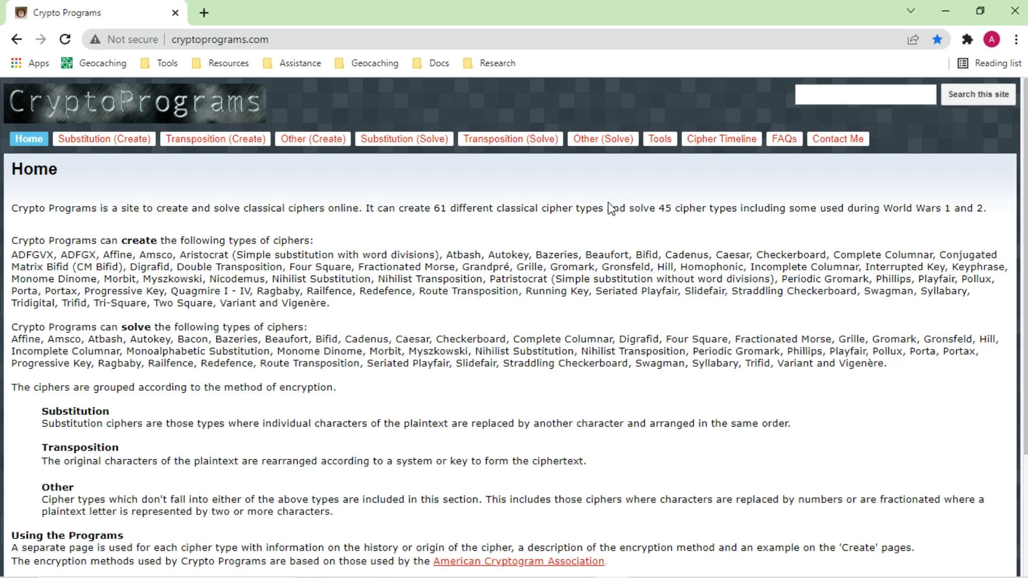
scroll(608, 210, "down", 3)
left_click_drag(78, 461, 11, 464)
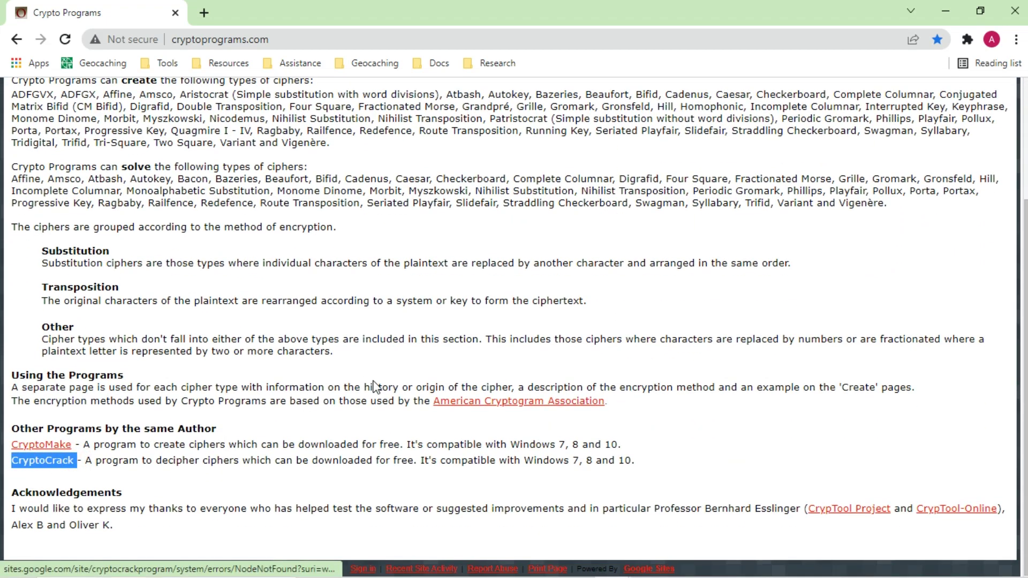
scroll(325, 343, "up", 3)
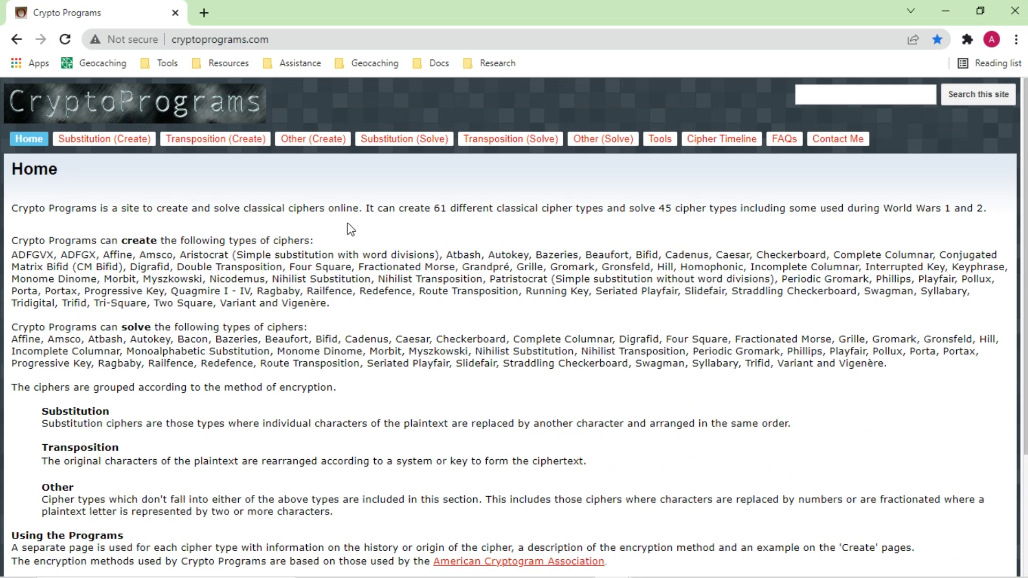
Highlight the list of ciphers the site can create, including Two Square
mouse_move(669, 141)
left_click_drag(17, 255, 366, 310)
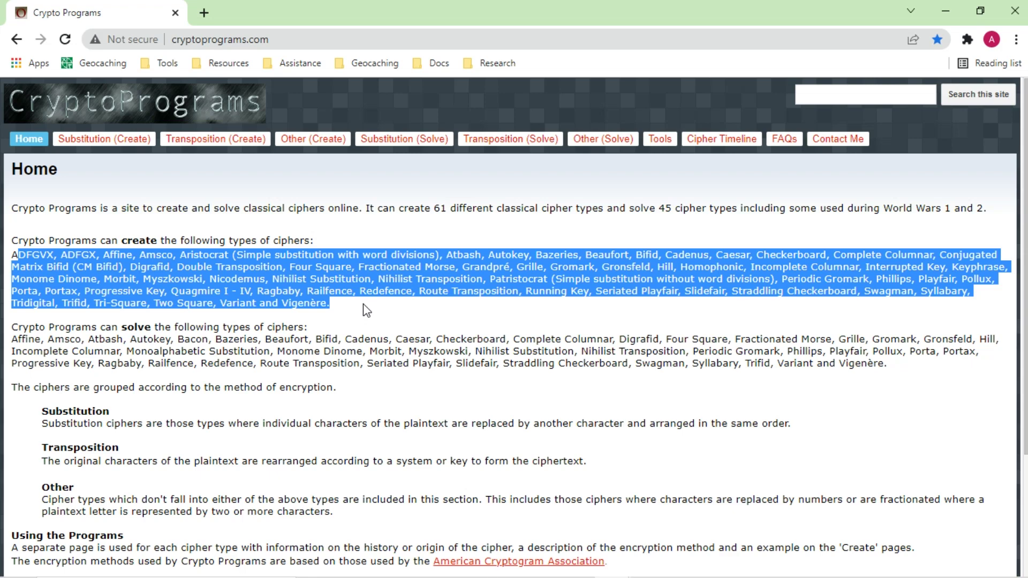
left_click(367, 311)
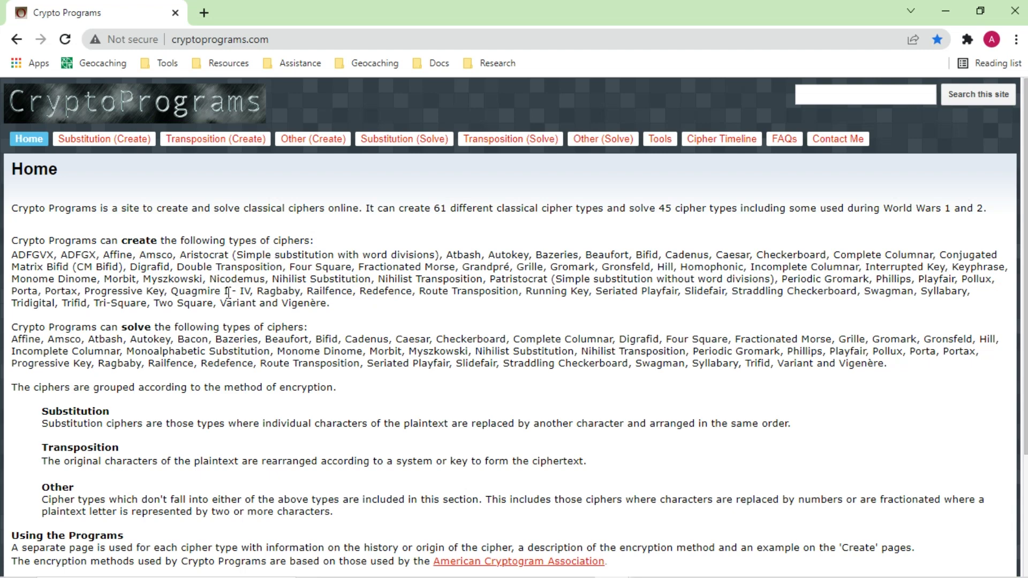
left_click_drag(291, 303, 341, 309)
left_click_drag(158, 303, 220, 303)
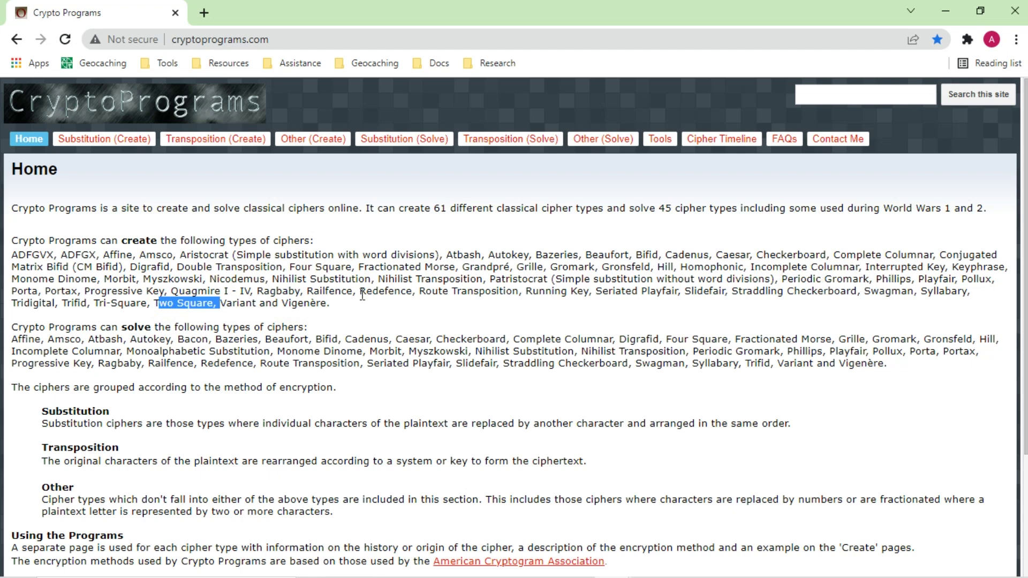
left_click(374, 313)
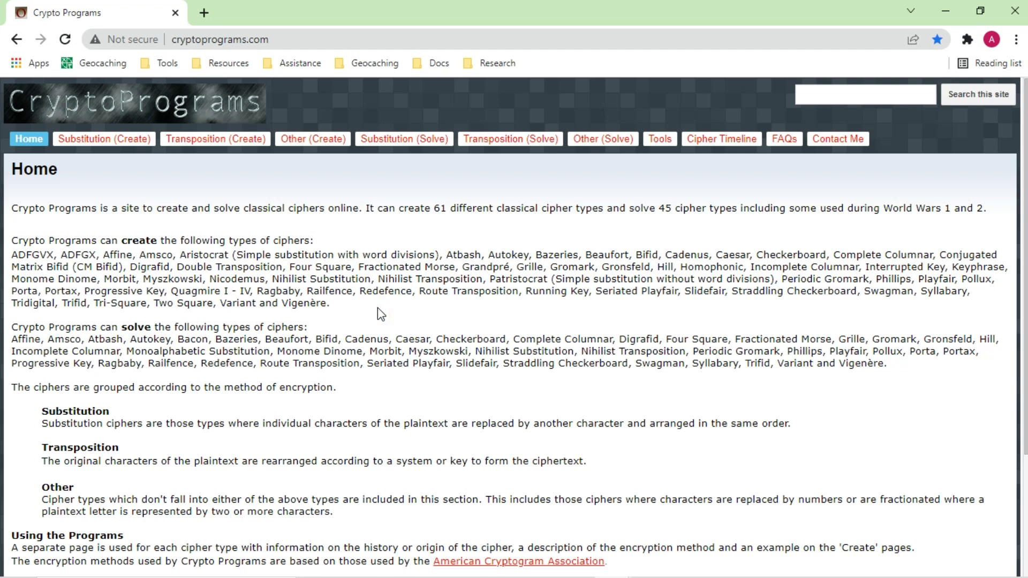
Highlight the solvable-cipher list, picking out Caesar, Playfair and Railfence
left_click_drag(893, 365, 14, 336)
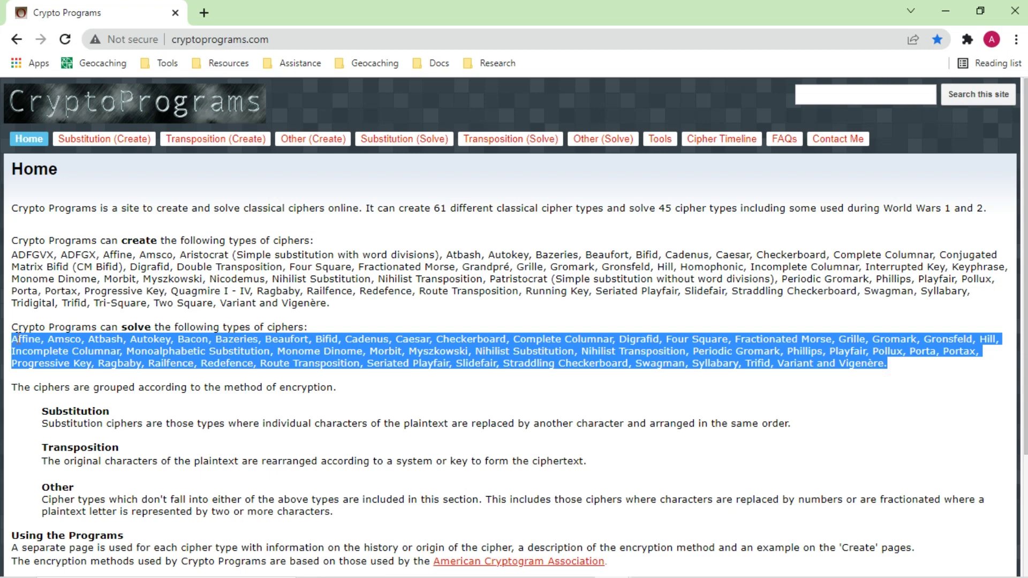
left_click(514, 320)
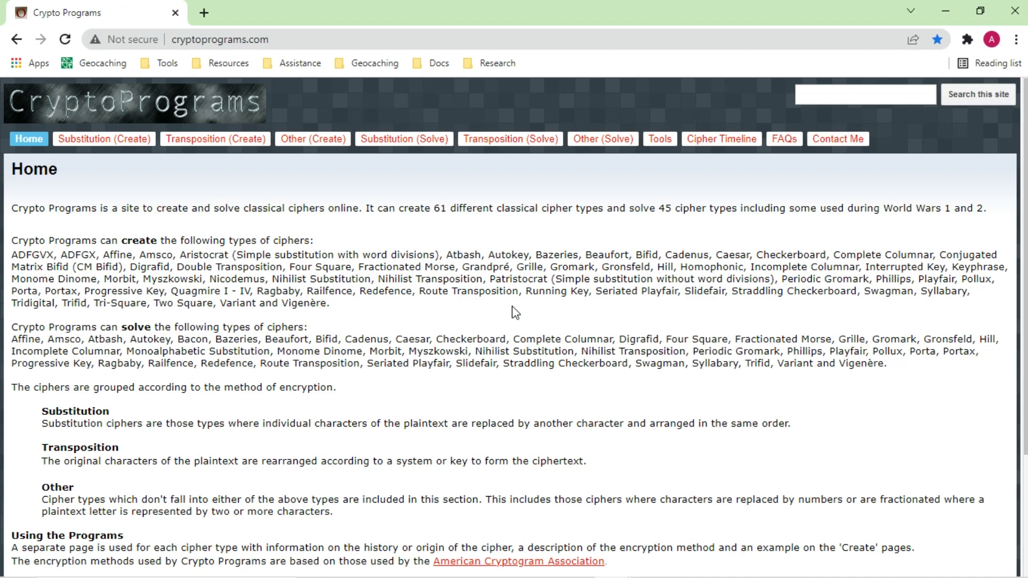
scroll(516, 312, "down", 3)
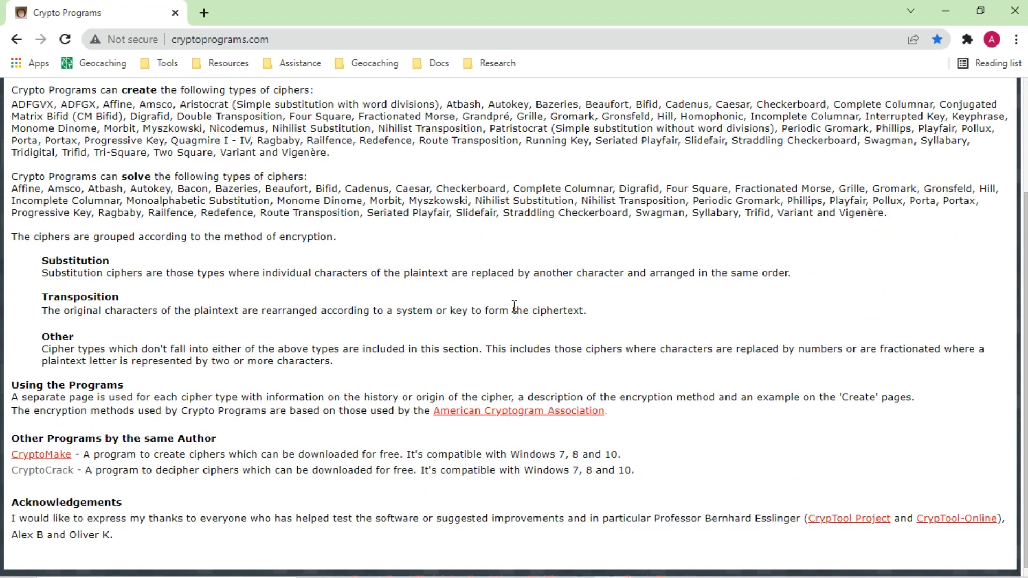
scroll(514, 306, "up", 3)
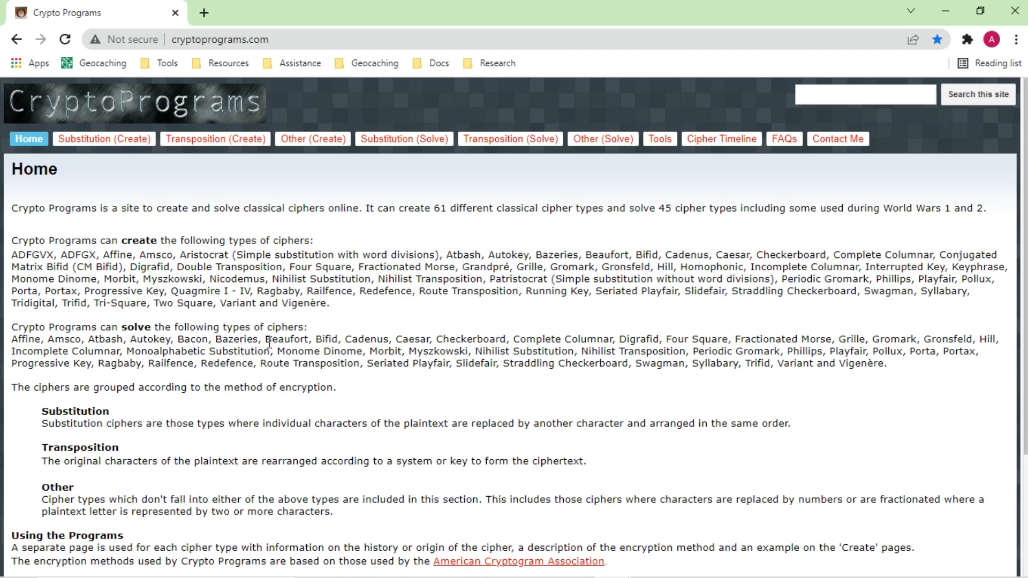
left_click_drag(402, 339, 436, 339)
left_click(828, 353)
left_click_drag(828, 353, 863, 351)
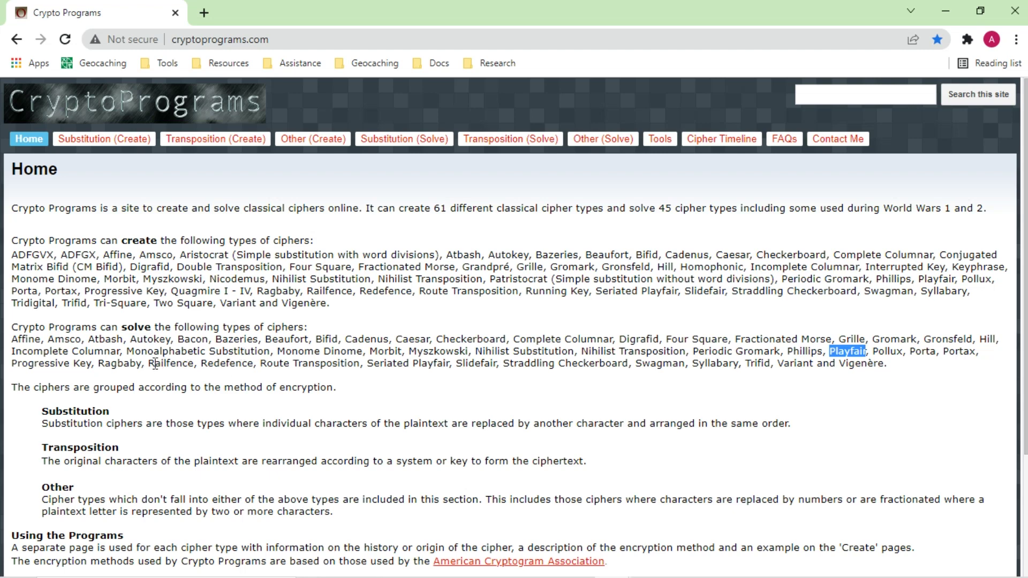
left_click_drag(148, 363, 193, 368)
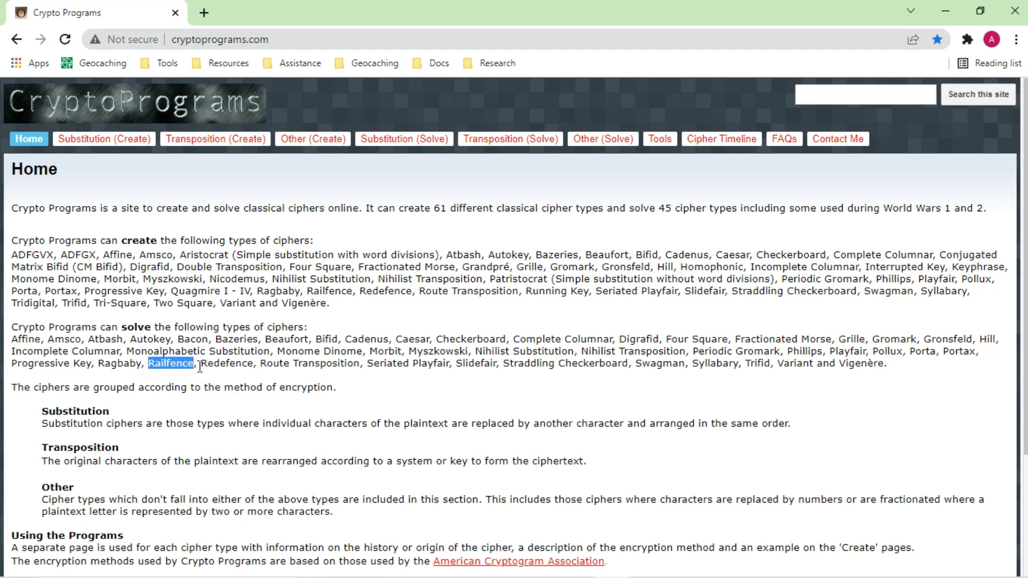
mouse_move(224, 143)
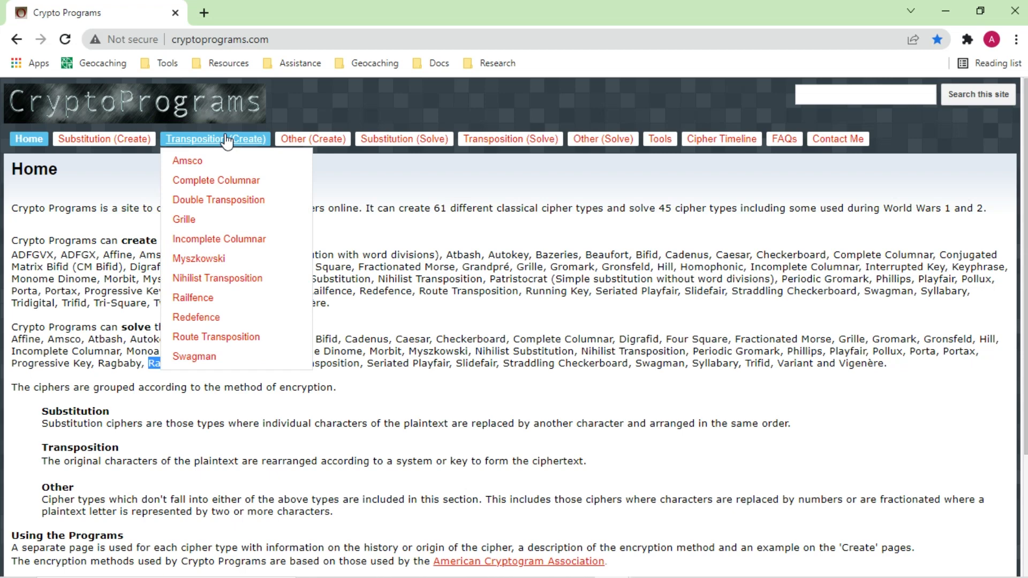
In the Route Transposition creator, paste the cache-location plaintext and set block width to 7
left_click(230, 342)
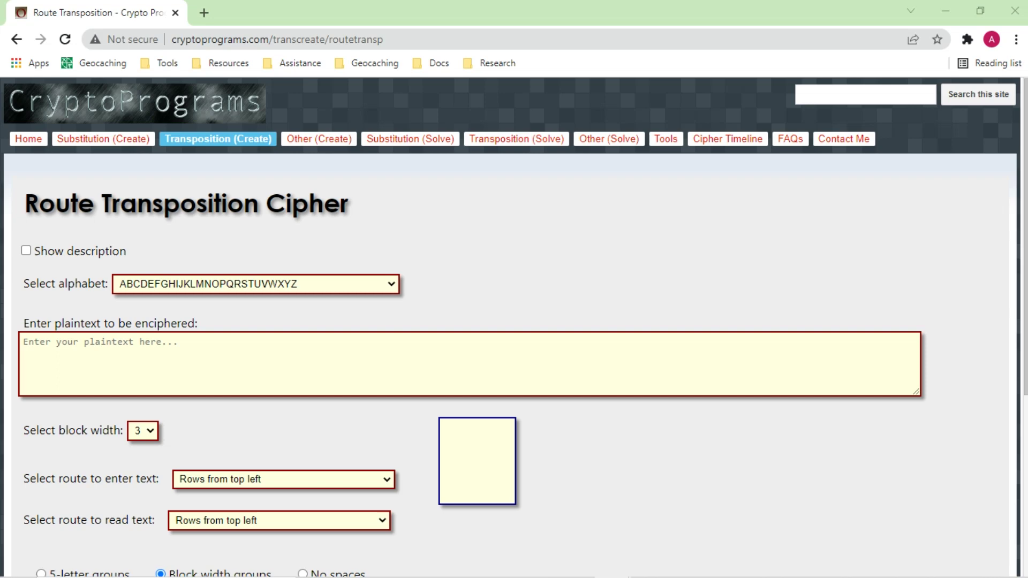
left_click(170, 349)
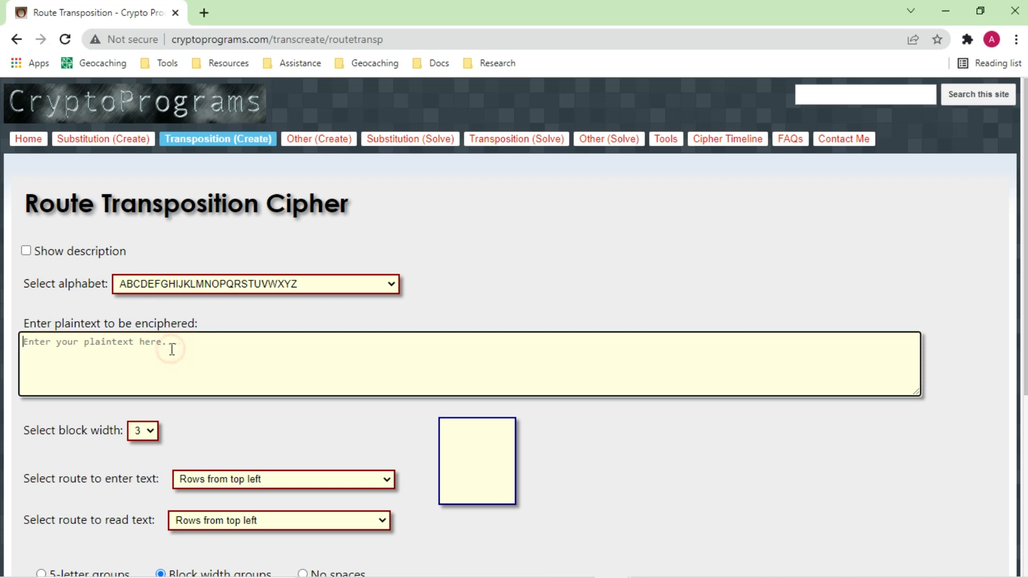
type("The cache is hidden at the following location north three four five two dot one three nine west six two seven three one zero five")
scroll(843, 283, "down", 3)
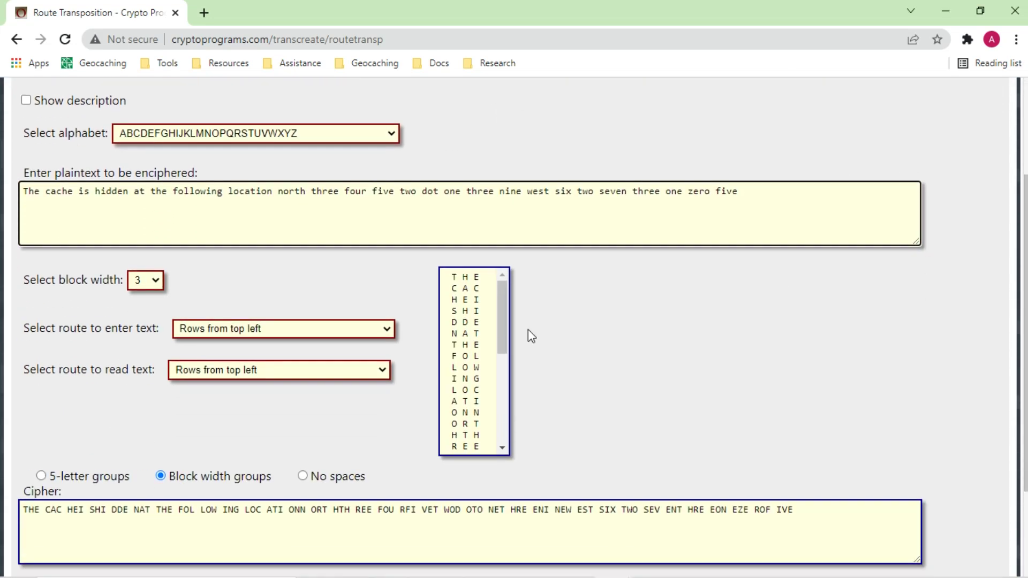
left_click(156, 280)
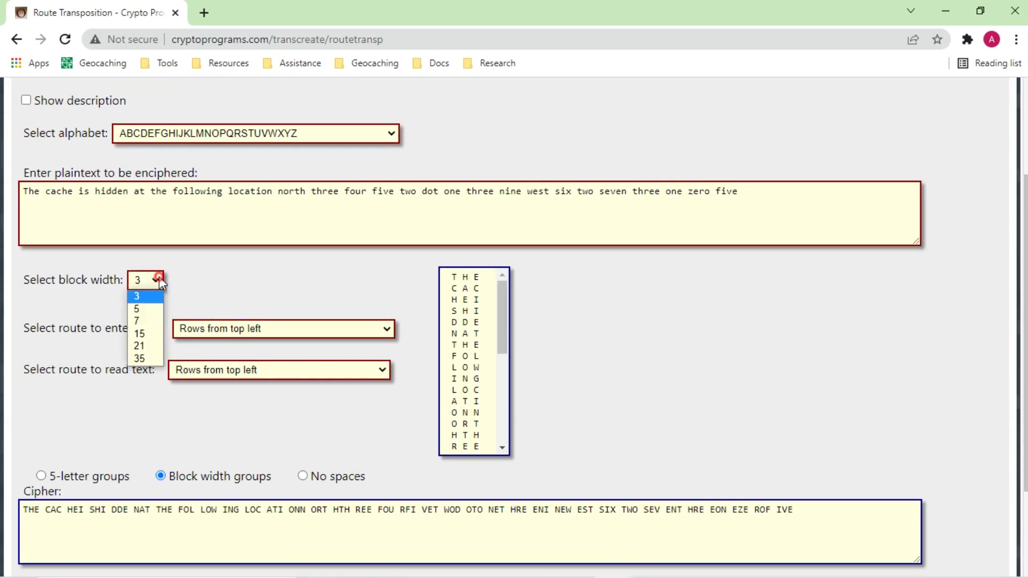
left_click(146, 321)
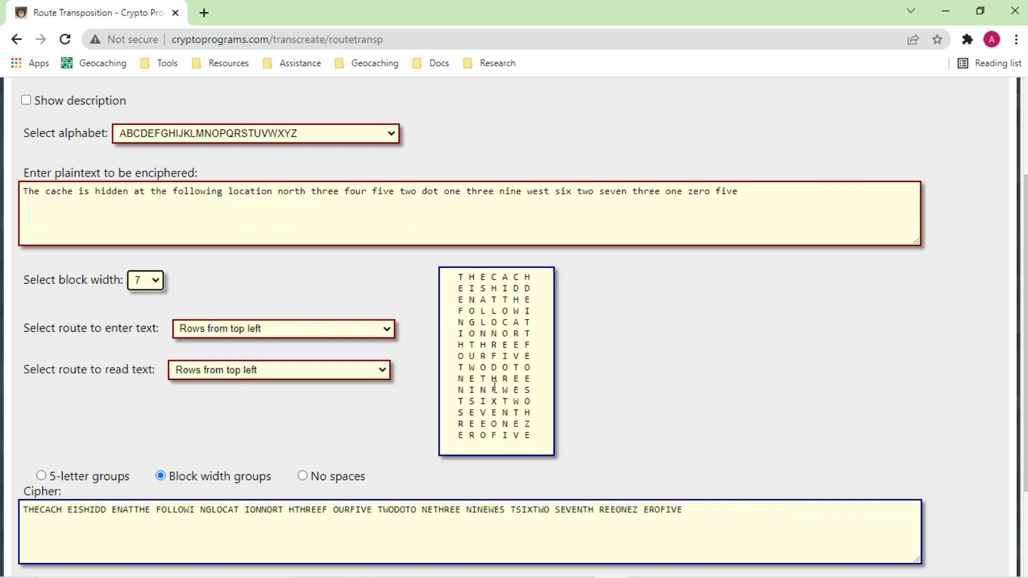
Use block-width groups, read by rows from top right, enter by columns from bottom left
scroll(660, 321, "down", 1)
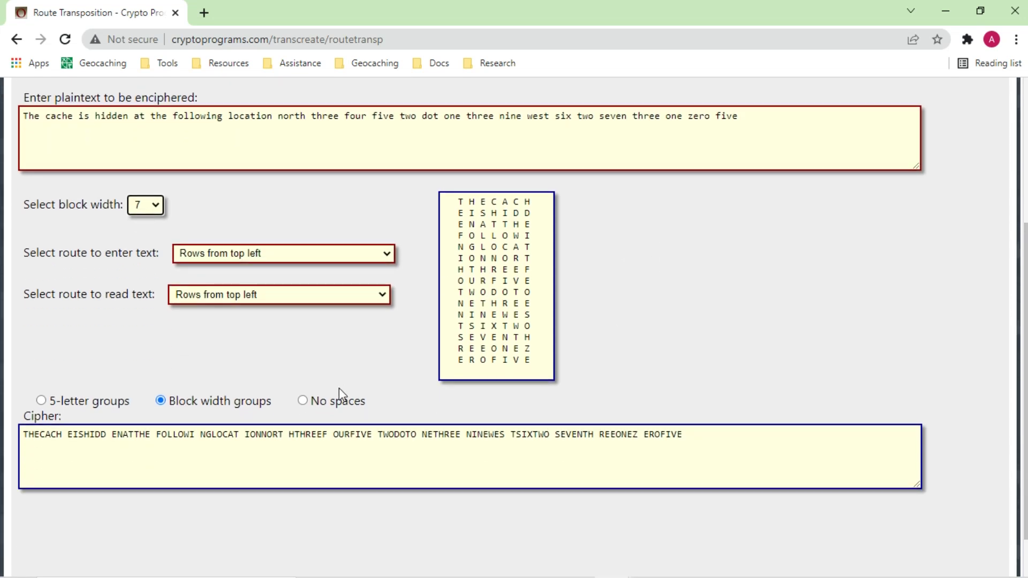
left_click(303, 401)
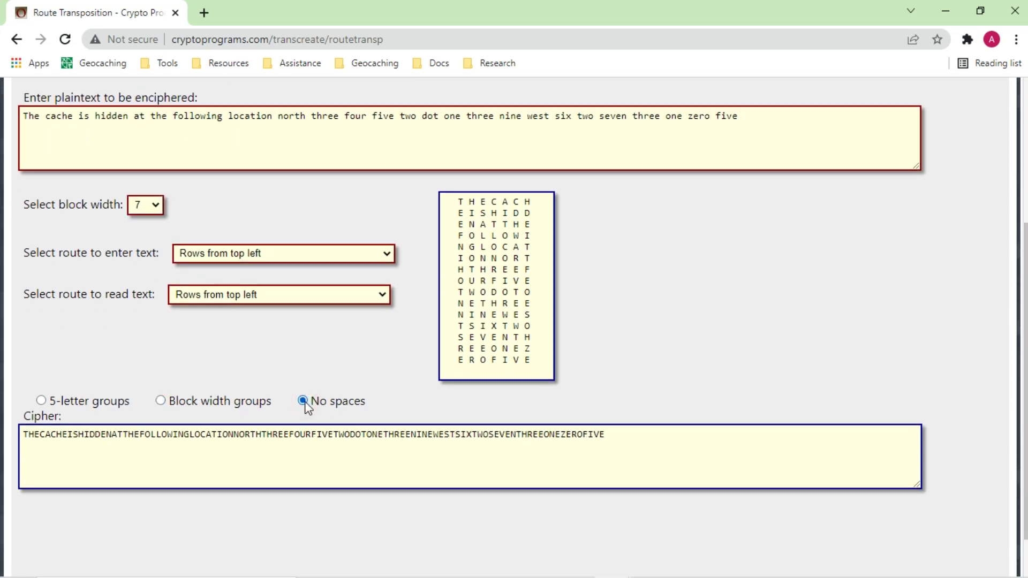
left_click(161, 401)
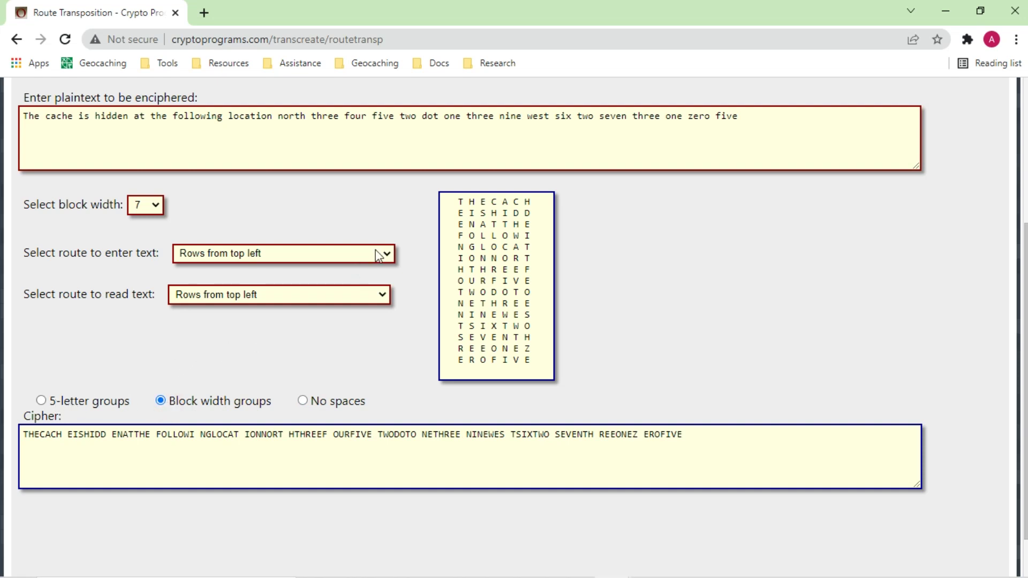
left_click(381, 298)
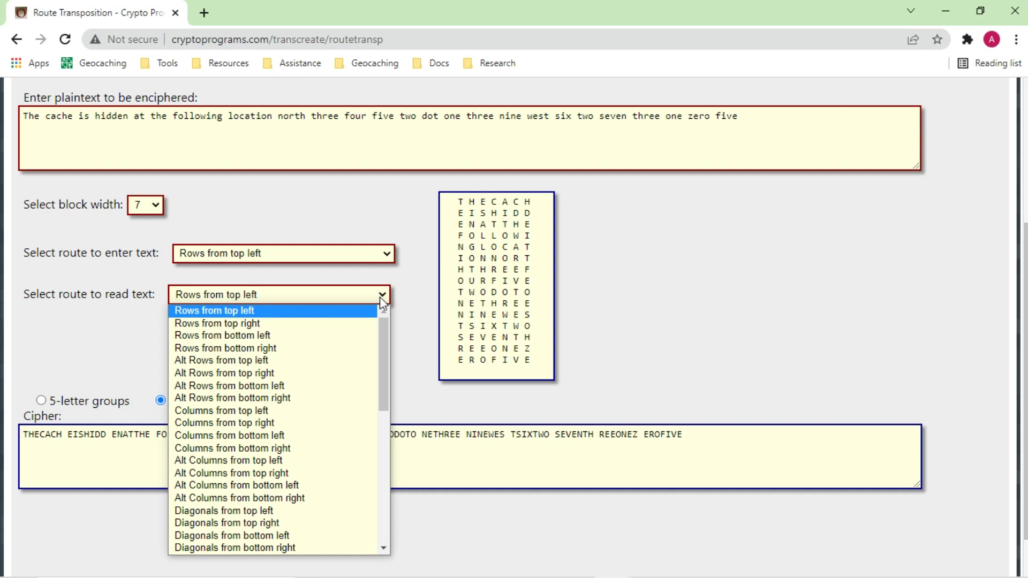
left_click(303, 324)
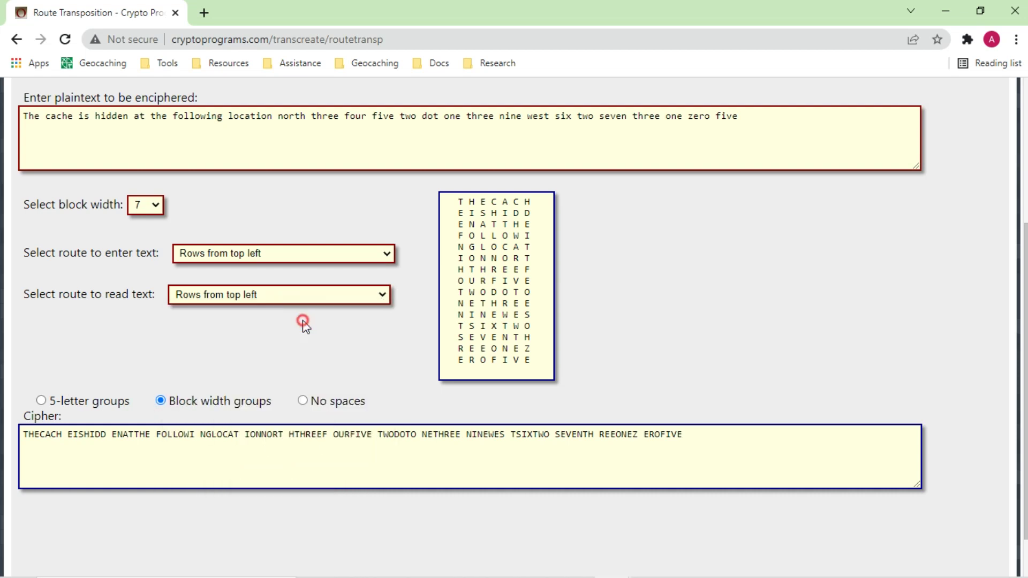
left_click(384, 250)
left_click(309, 402)
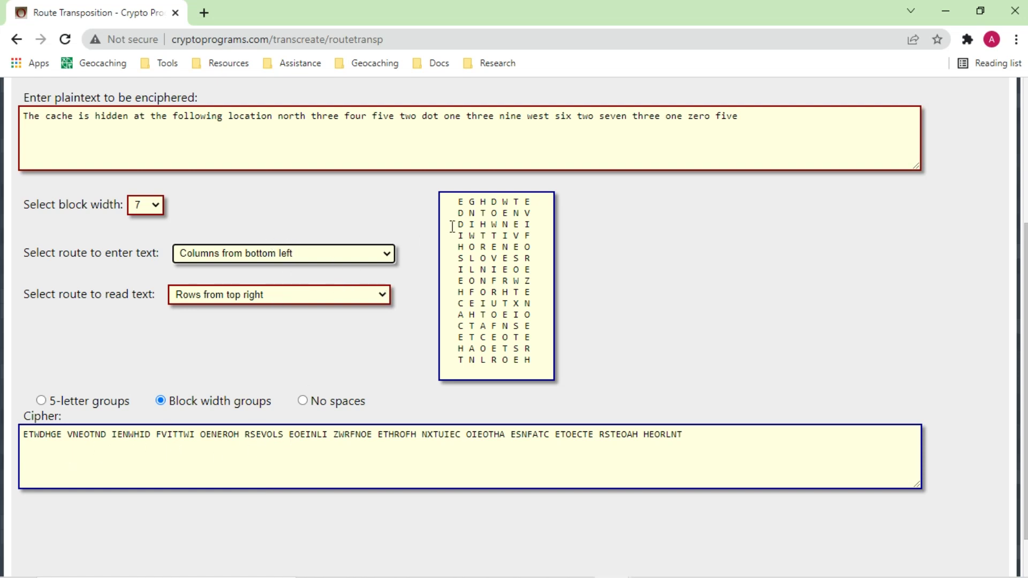
scroll(613, 314, "up", 1)
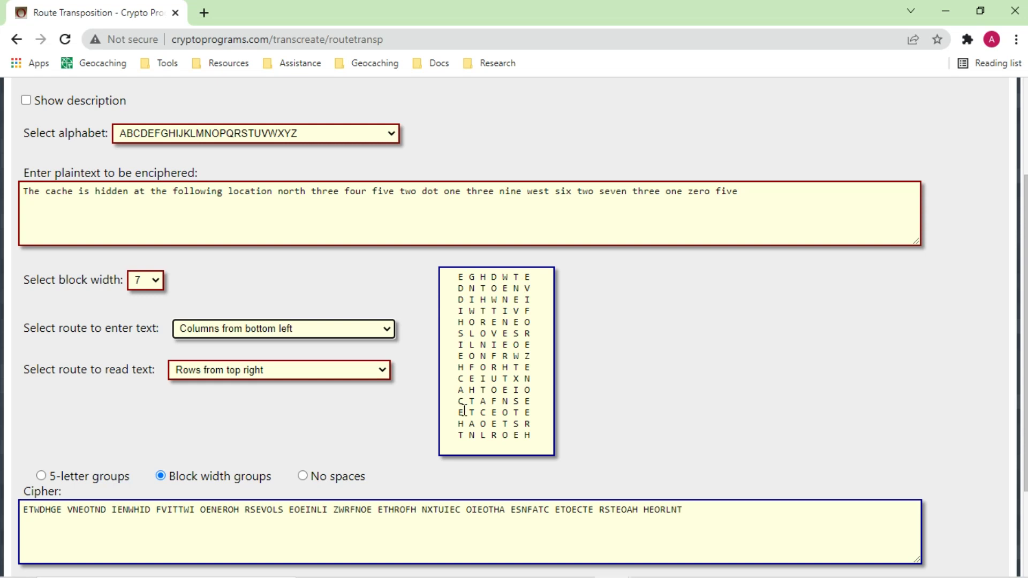
scroll(753, 368, "up", 2)
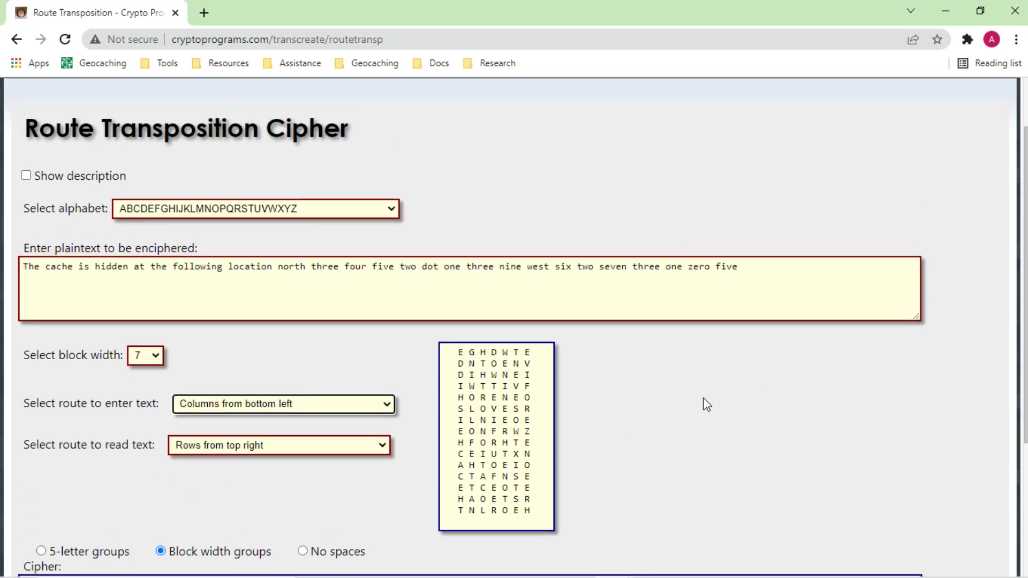
left_click(25, 176)
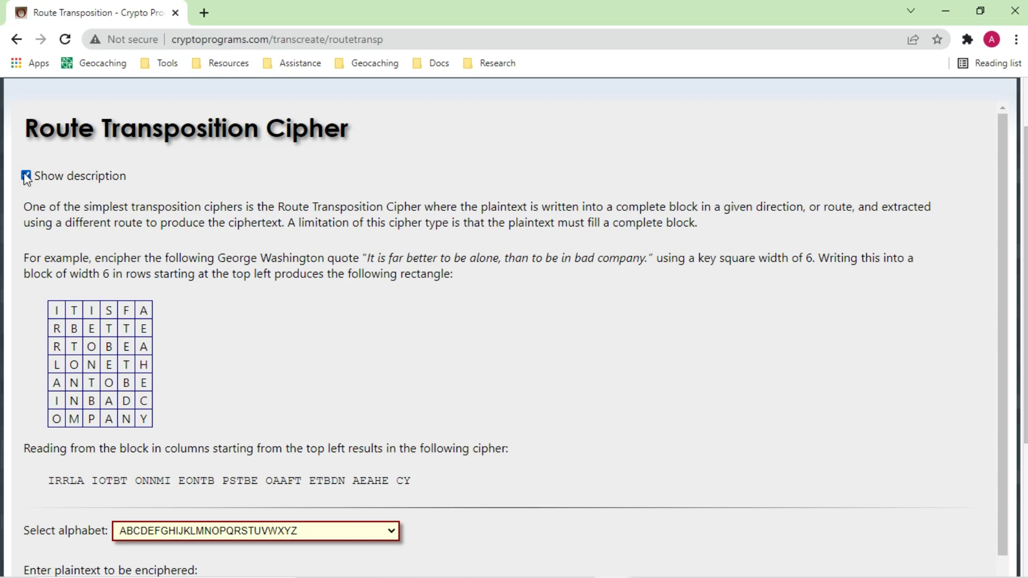
scroll(328, 351, "down", 3)
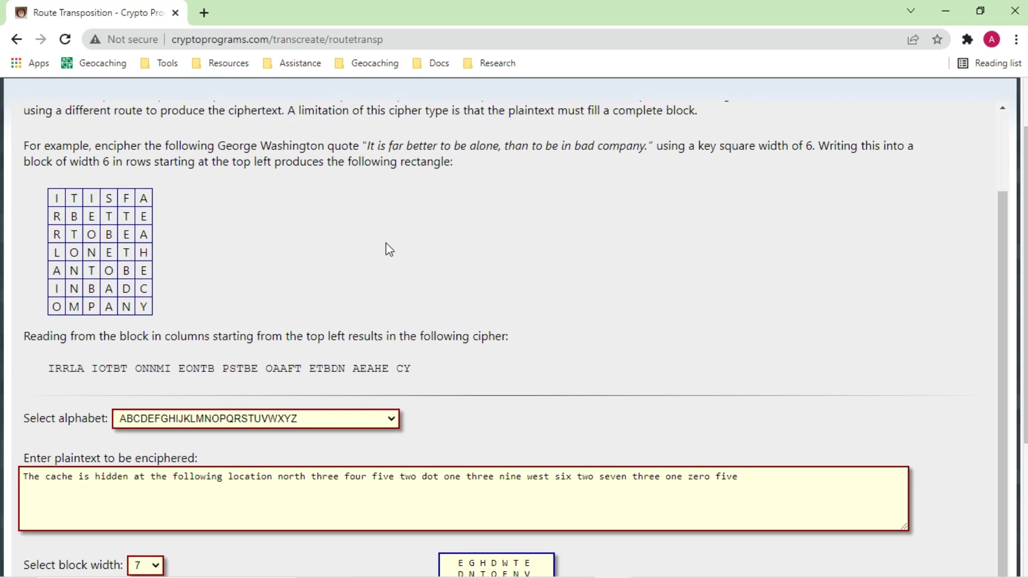
scroll(386, 245, "up", 3)
left_click(25, 175)
scroll(548, 285, "up", 2)
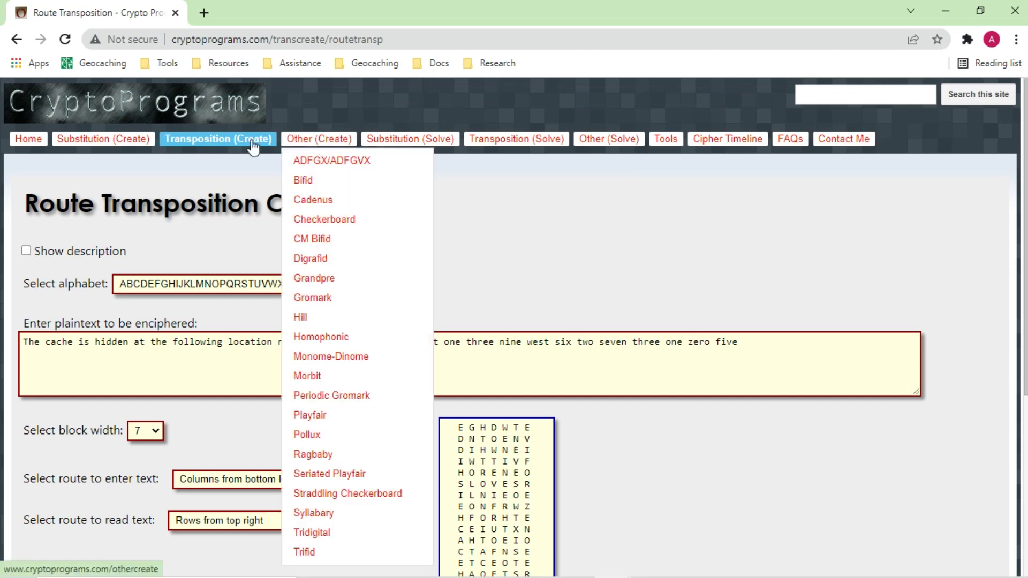
Open Monoalphabetic Substitution from the Substitution (Solve) menu
mouse_move(323, 141)
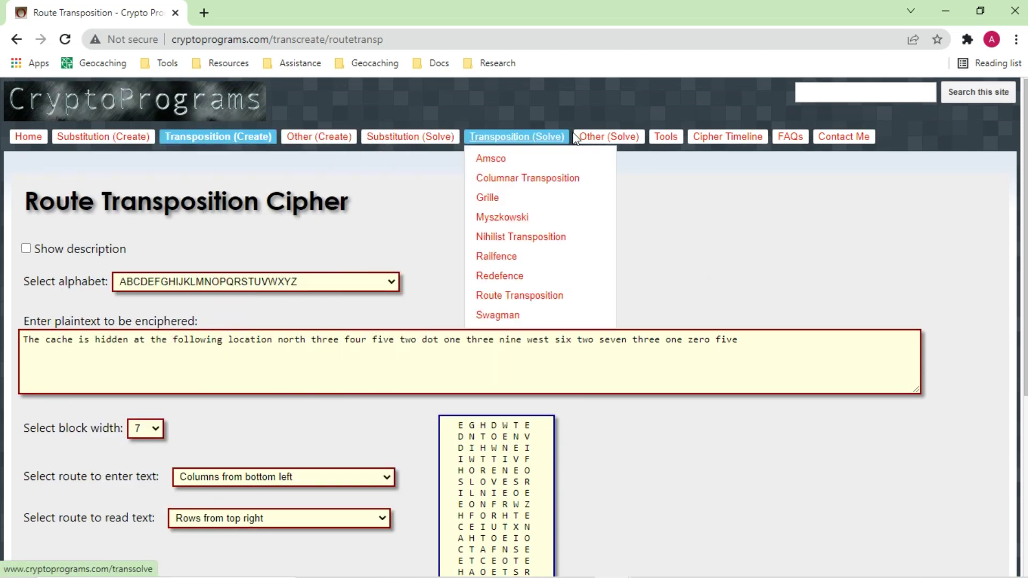
mouse_move(500, 140)
mouse_move(417, 142)
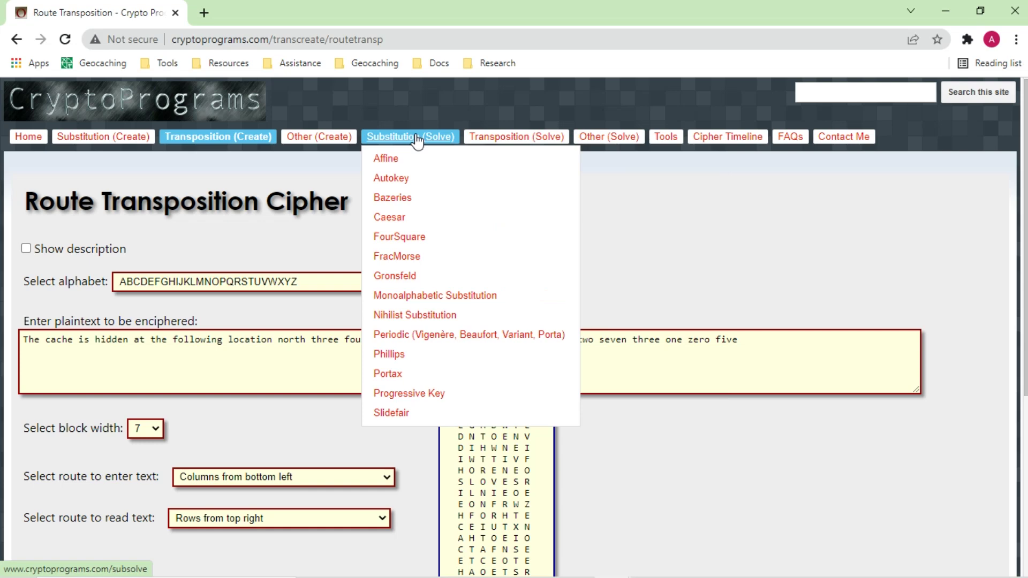
left_click(440, 298)
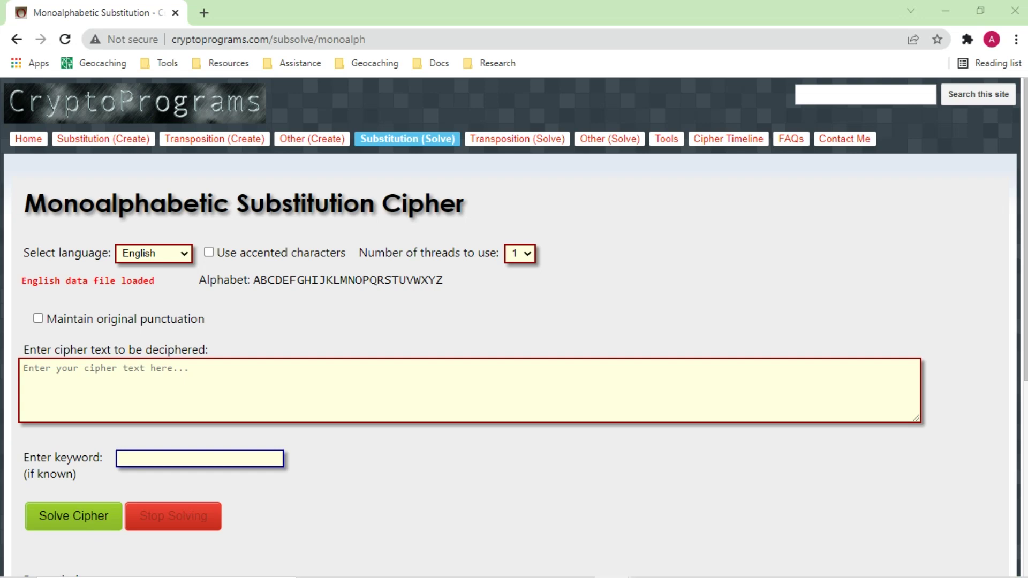
Paste the ciphertext into the cipher text box and start solving
left_click(250, 381)
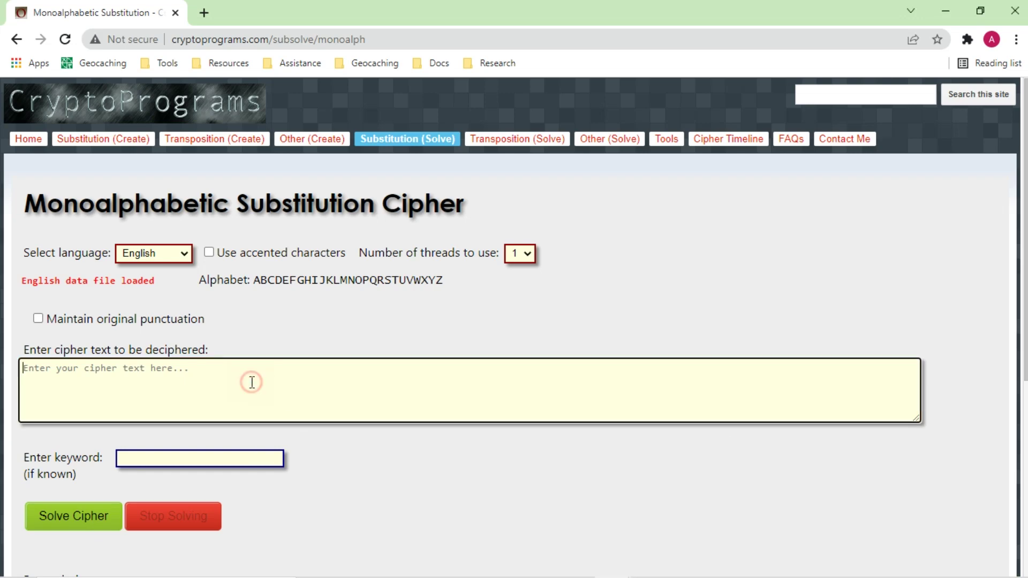
type("MANDYDANILAIOONRYMMANTBEEBUIRPEBDYMIBRRBKMAMAKNNTBQKTISNMUBOBMBRNMAKNNRIRNUNLMLIVMUBLNSNRMAKNNBRNXNKBTISN")
scroll(890, 284, "down", 3)
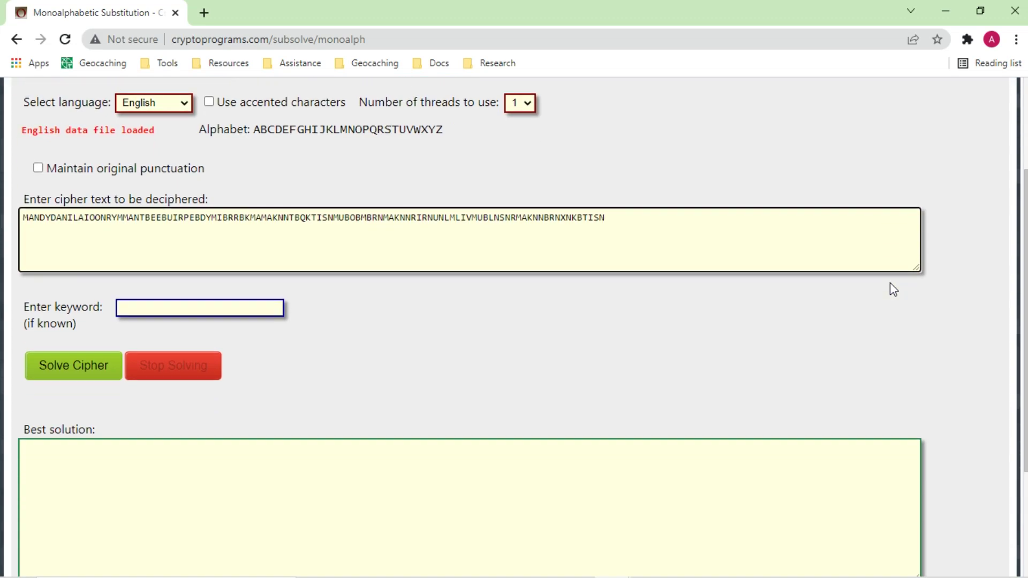
left_click(74, 365)
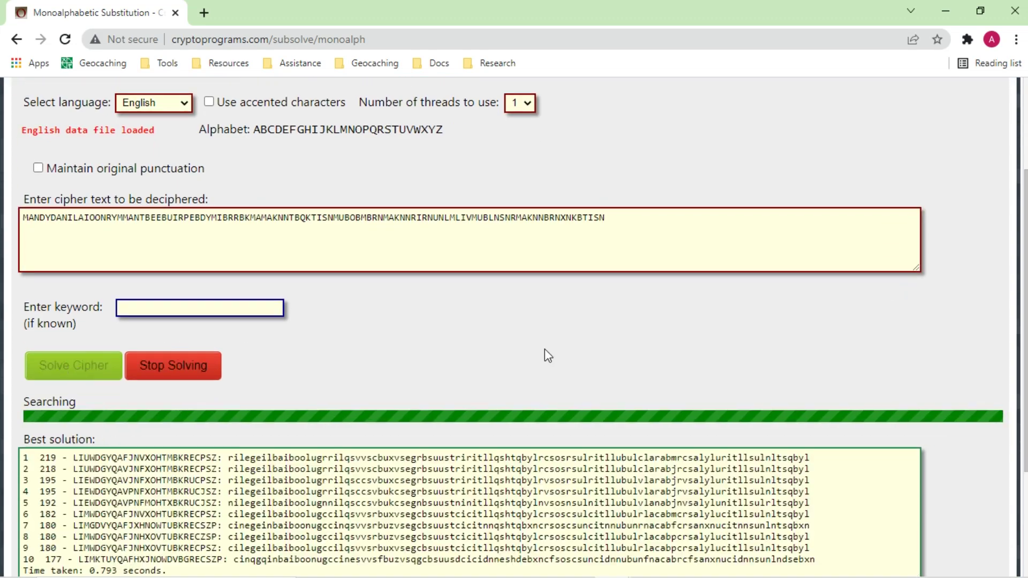
scroll(553, 337, "down", 2)
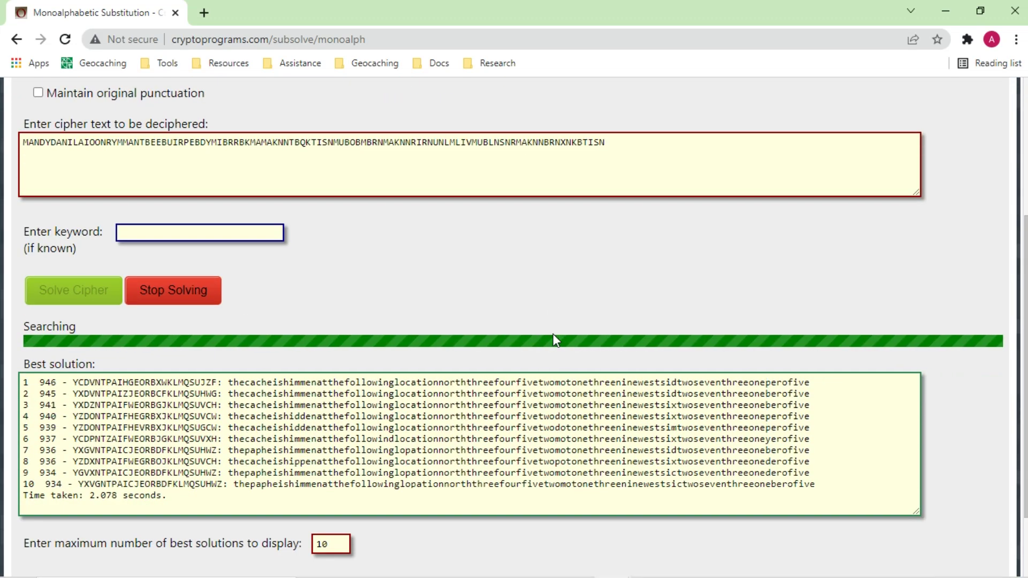
Inspect the top solution reading 'thecacheishidden…' and the word 'six' in solution 3, then stop solving
left_click(231, 385)
left_click_drag(230, 385, 818, 382)
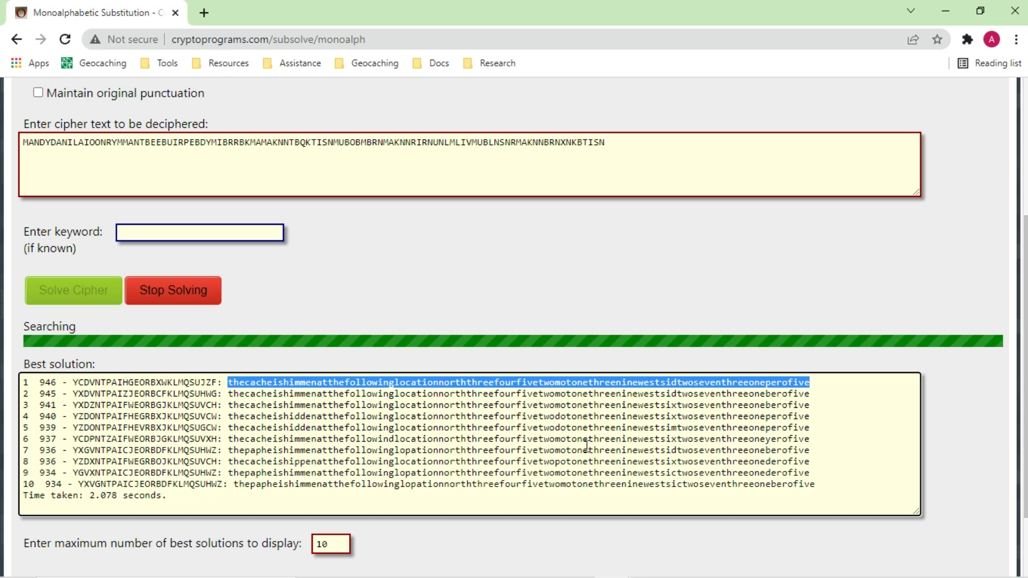
scroll(454, 289, "up", 3)
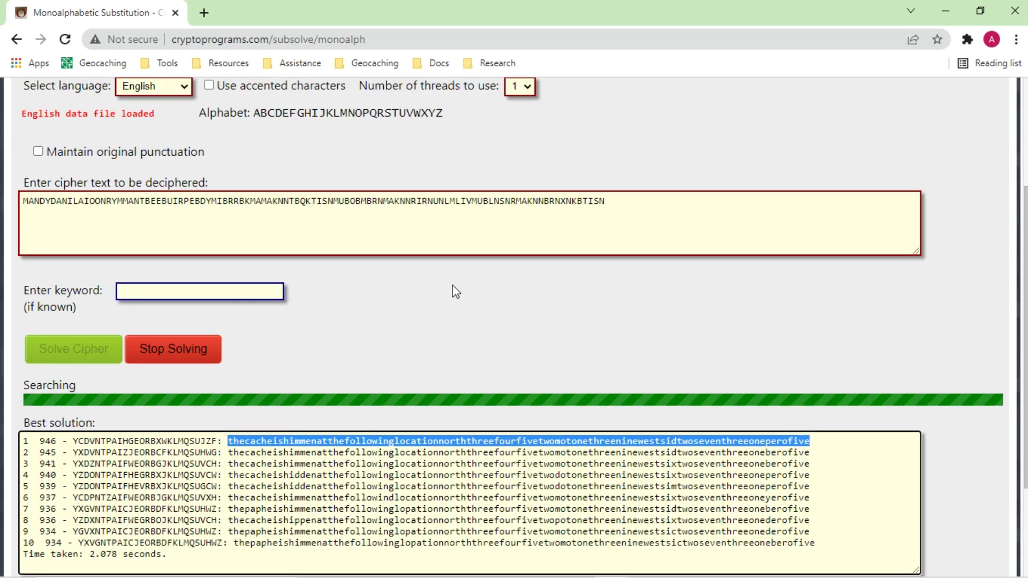
scroll(423, 349, "down", 1)
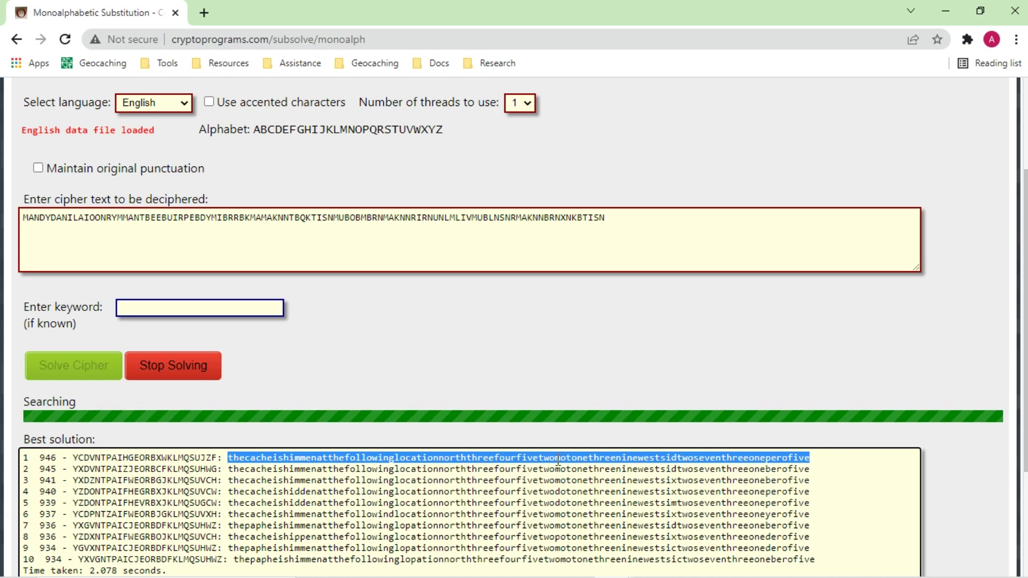
scroll(515, 362, "down", 3)
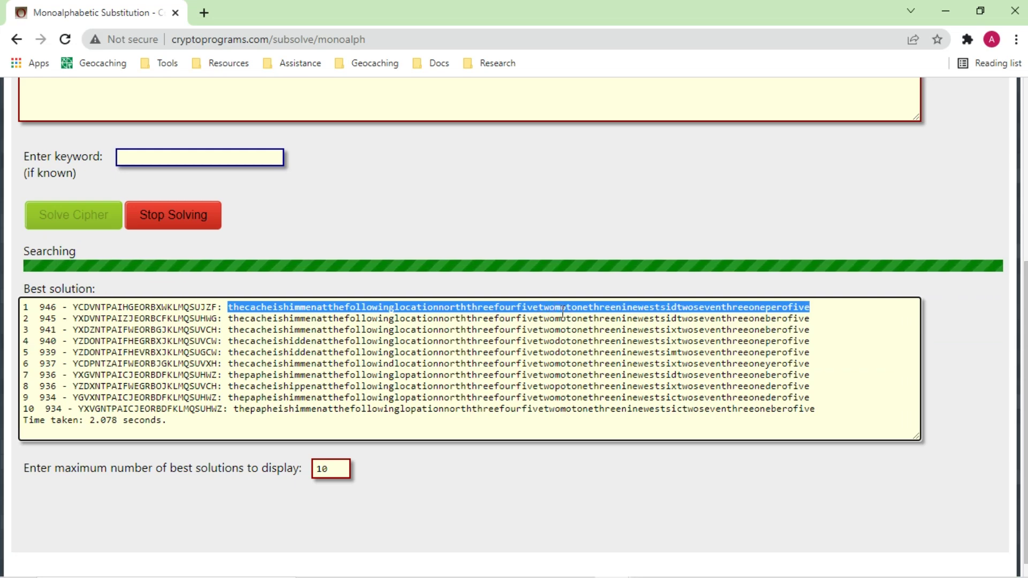
double_click(669, 329)
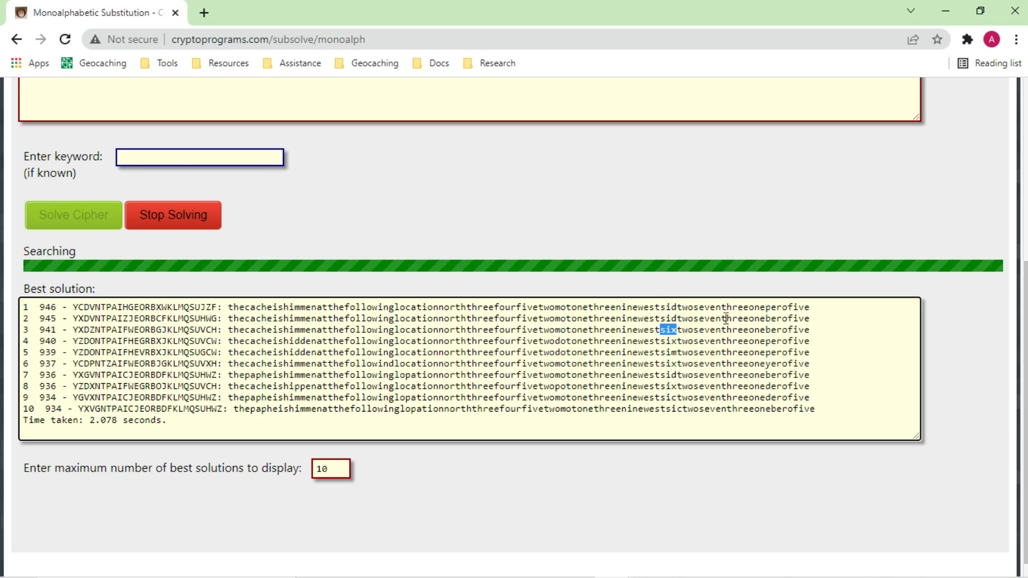
scroll(528, 225, "up", 2)
scroll(530, 247, "up", 3)
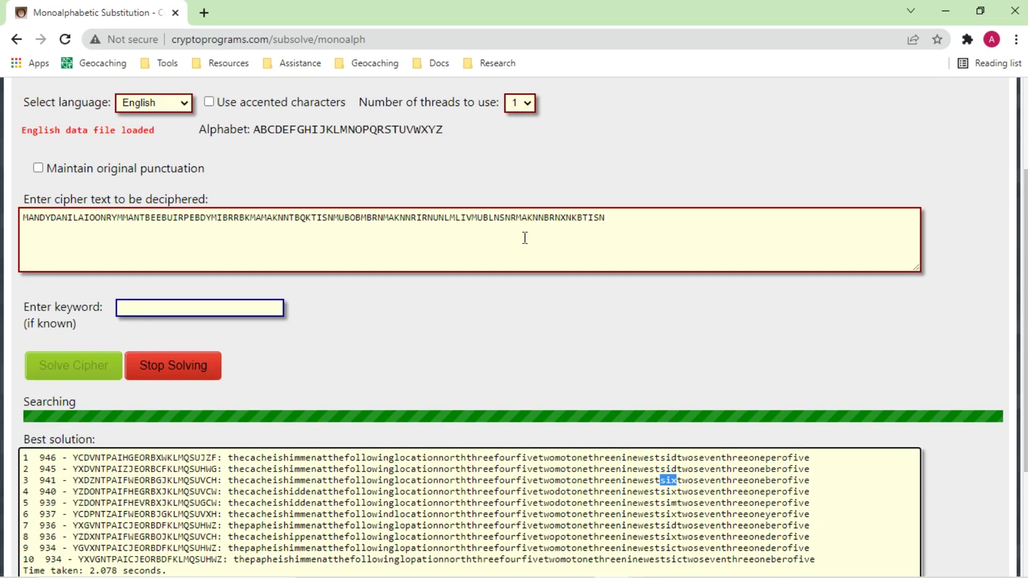
left_click(182, 448)
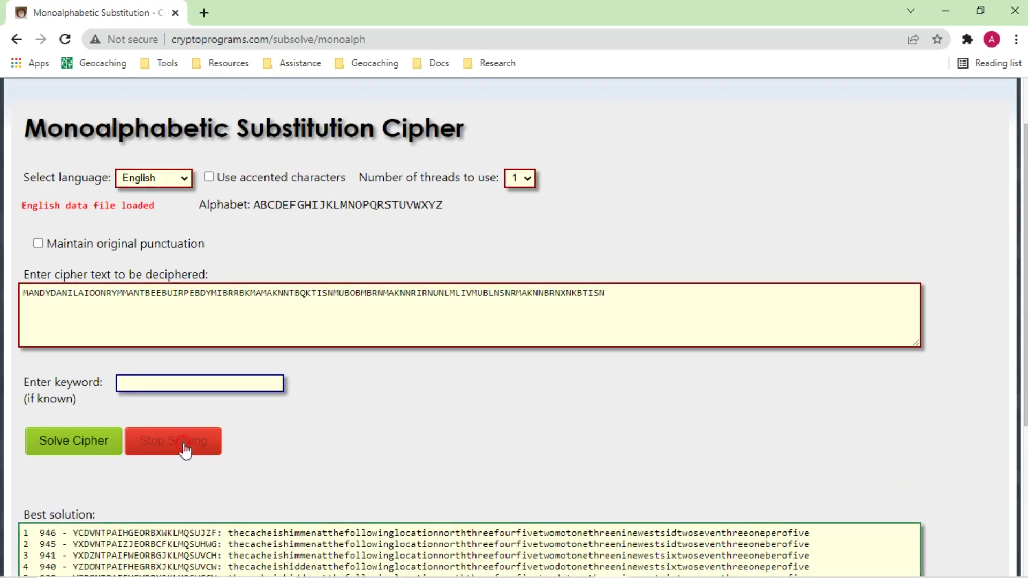
Open the Route Transposition solver from the navigation menus
scroll(601, 385, "up", 2)
scroll(567, 257, "down", 2)
scroll(621, 191, "up", 2)
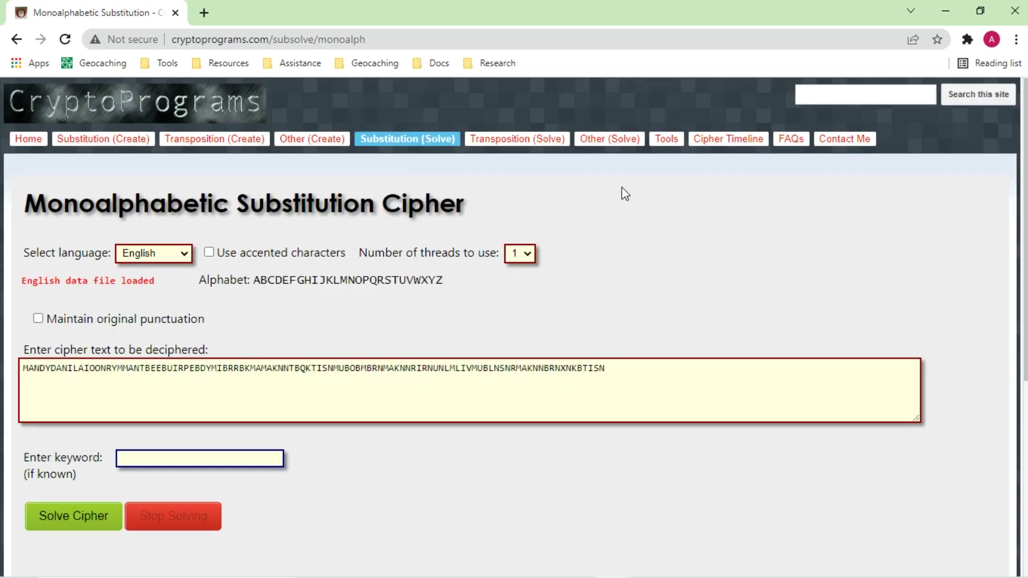
mouse_move(441, 142)
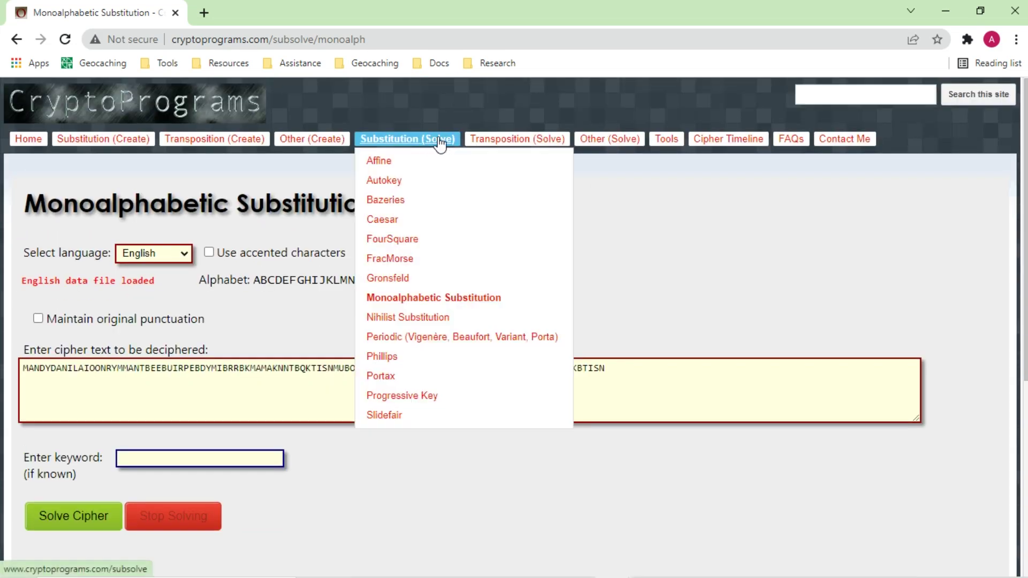
mouse_move(490, 144)
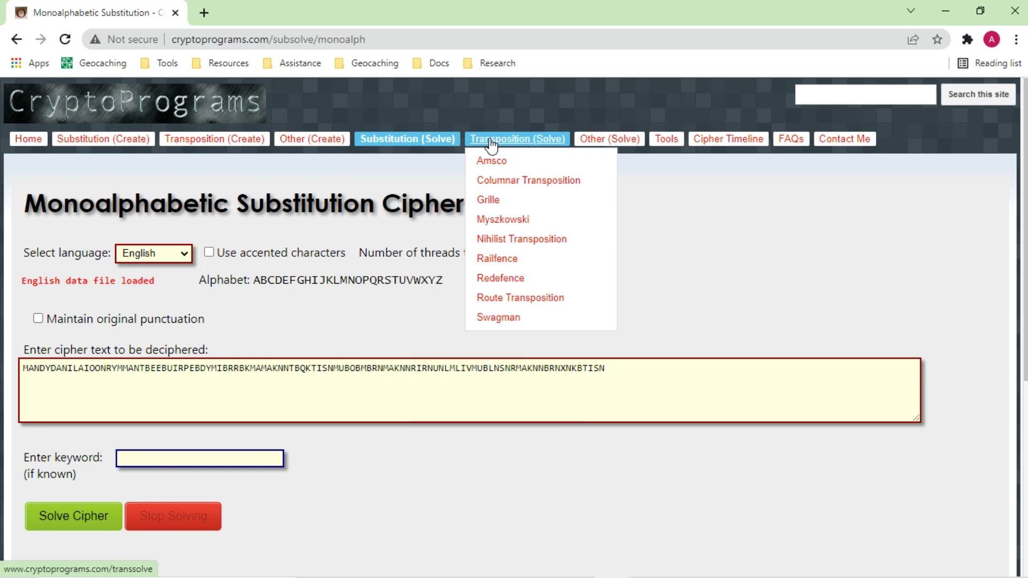
left_click(512, 303)
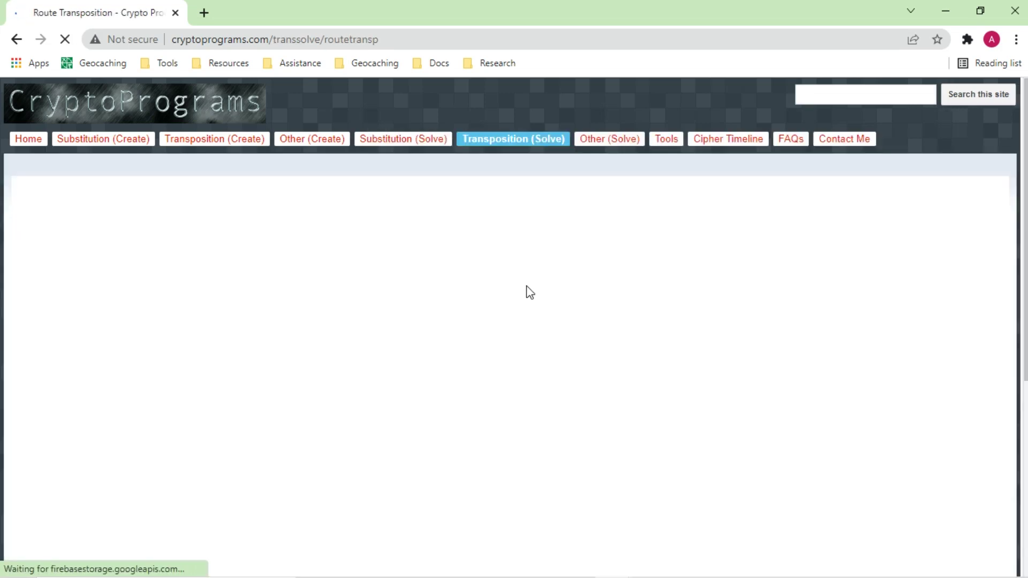
Look over the Route Transposition solver, then open Playfair from Other (Solve)
scroll(526, 286, "down", 1)
scroll(530, 292, "down", 2)
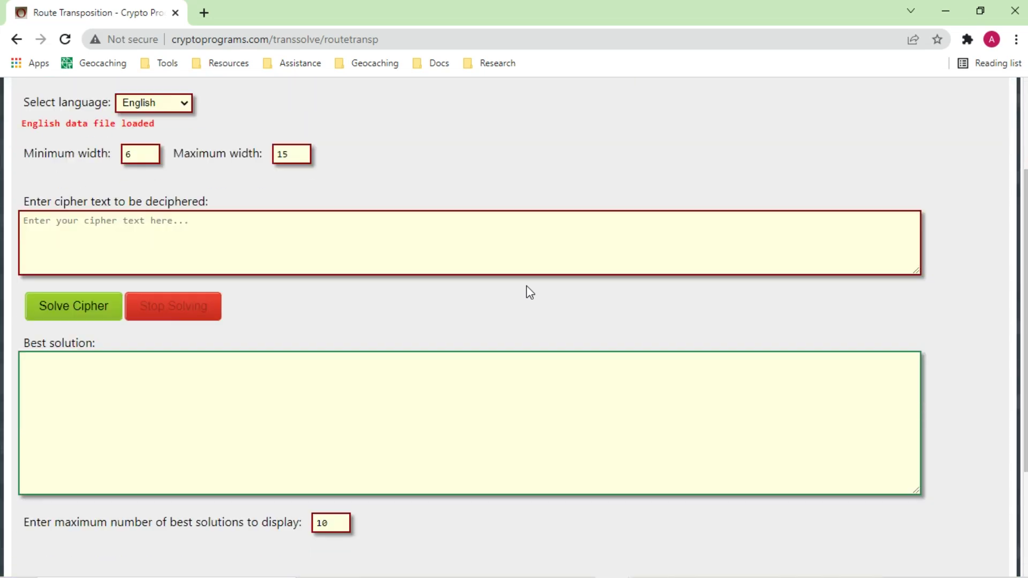
scroll(530, 292, "down", 3)
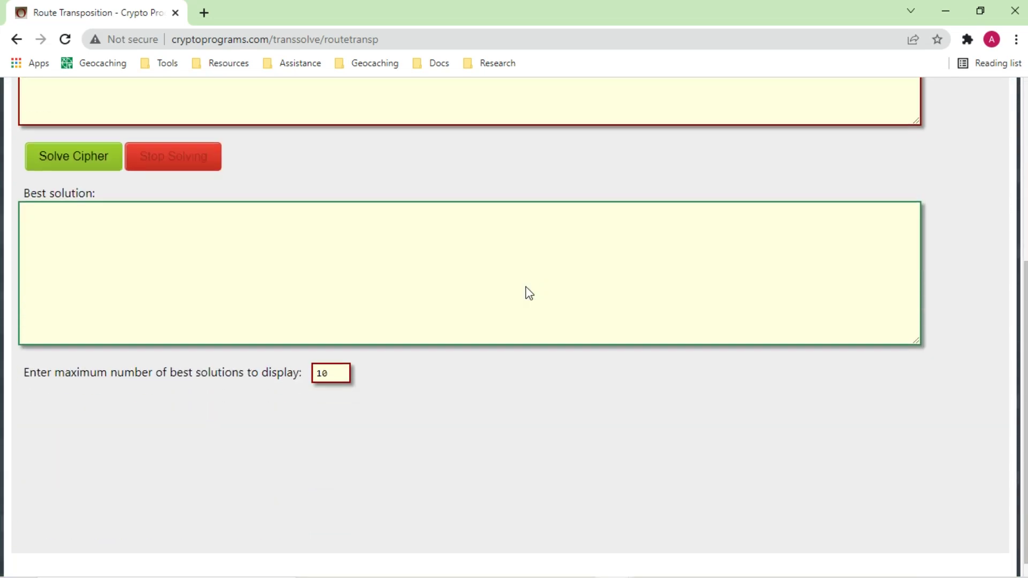
scroll(530, 293, "up", 3)
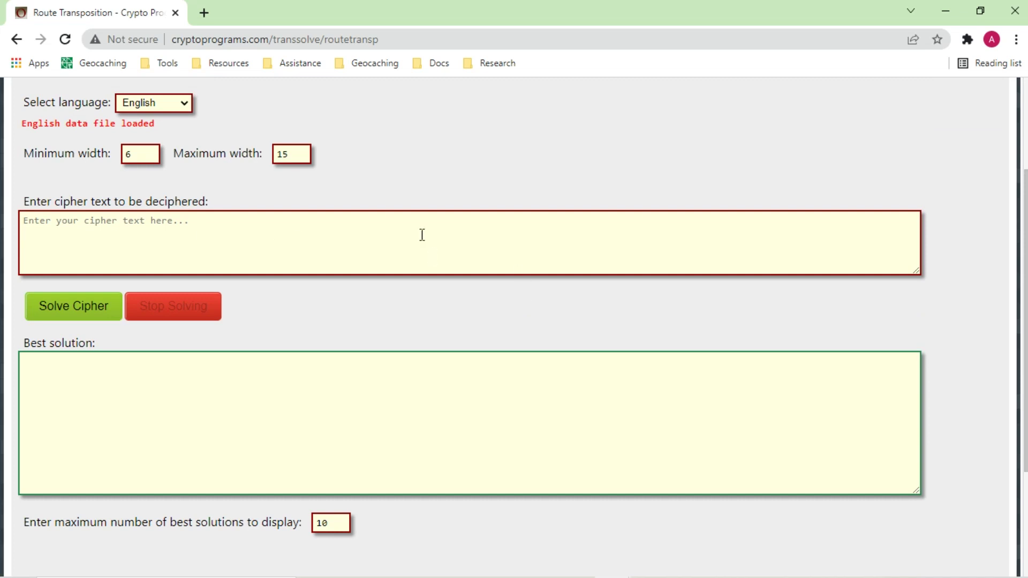
scroll(294, 387, "up", 3)
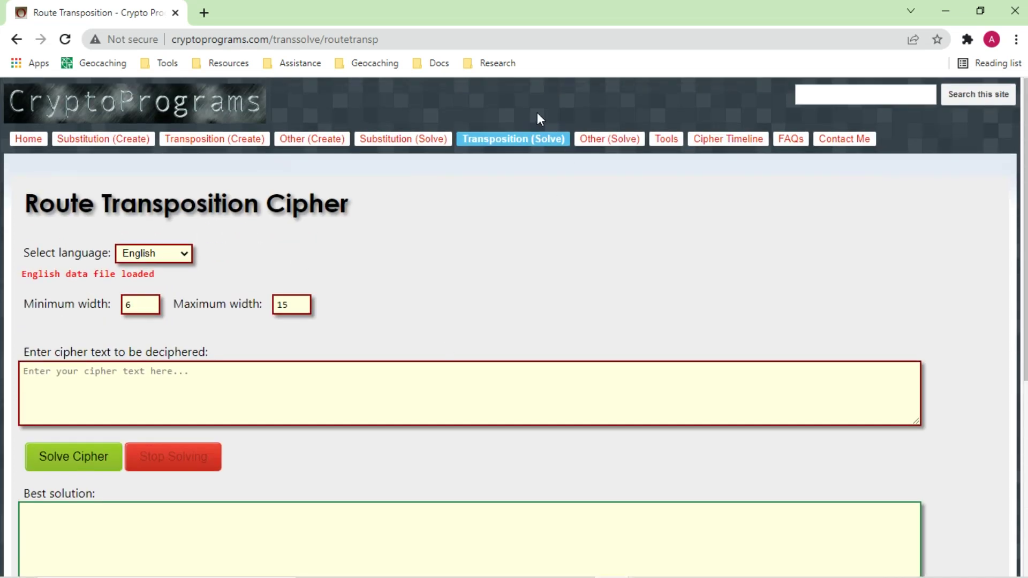
mouse_move(404, 143)
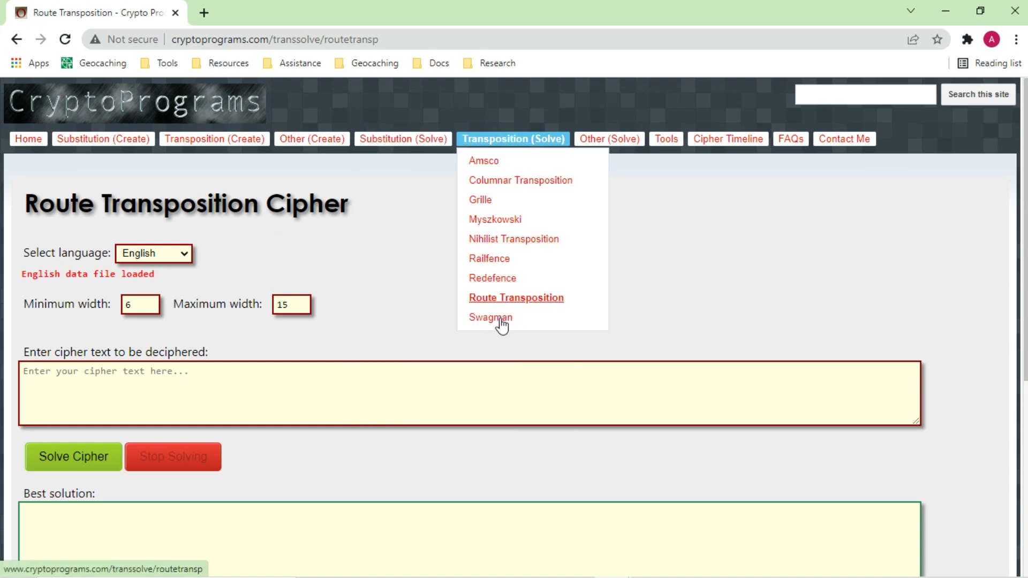
mouse_move(592, 136)
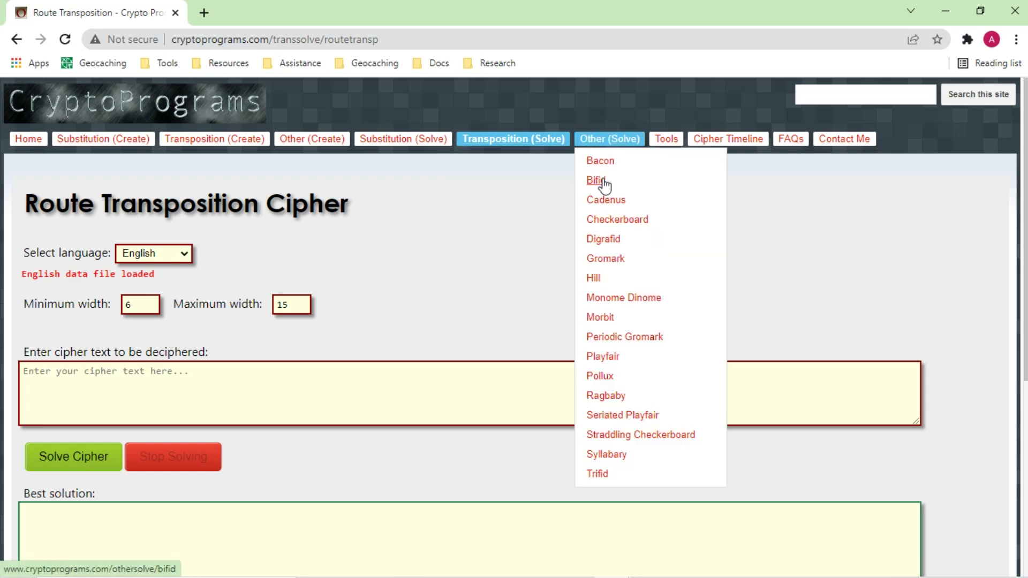
left_click(603, 357)
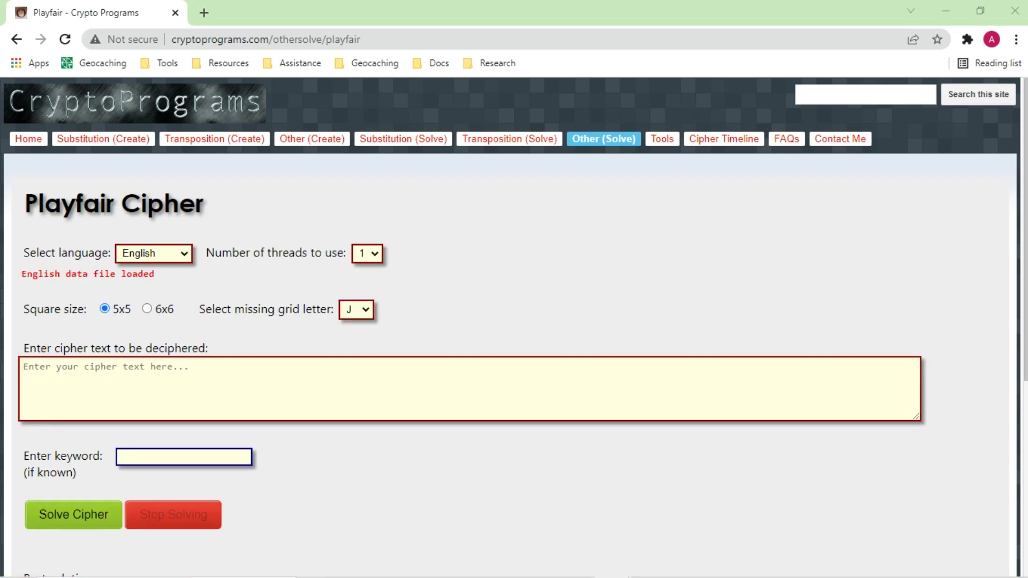
Paste the Playfair ciphertext, solve it, and stop once ten candidates list, top score 705
left_click(268, 383)
type("DFAGIGKAGMRANVPADCNYDFGKDMMDORTCMDGIOGNTTNFOFDRBCZGKPMBKAWGPOIONPNPCDFKICPCOIZGUGYCWOYTMAZCPDFKIIPPCPKMIRGZA")
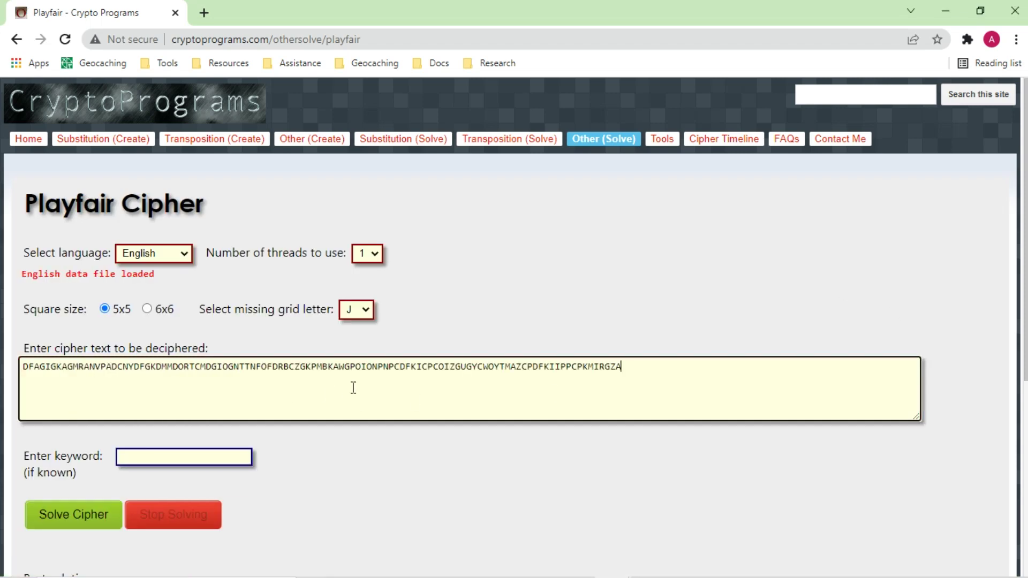
scroll(548, 434, "down", 1)
left_click(83, 448)
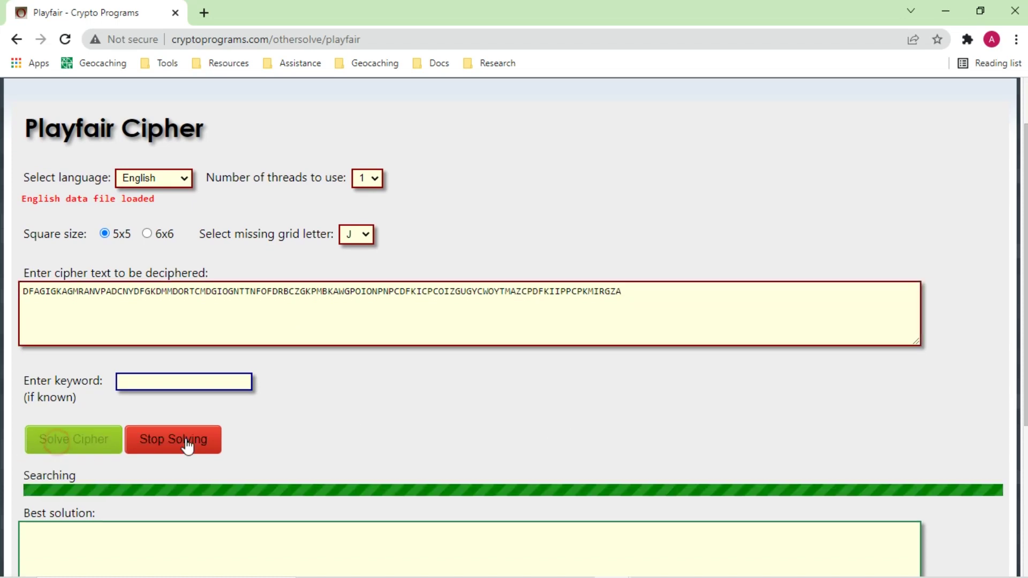
scroll(420, 388, "down", 2)
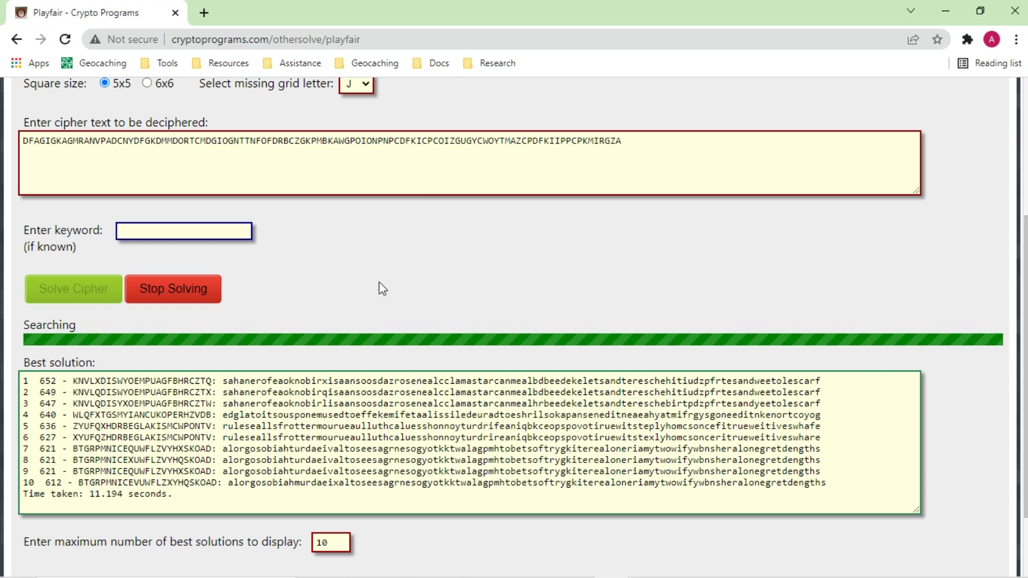
scroll(420, 278, "up", 1)
scroll(444, 309, "down", 2)
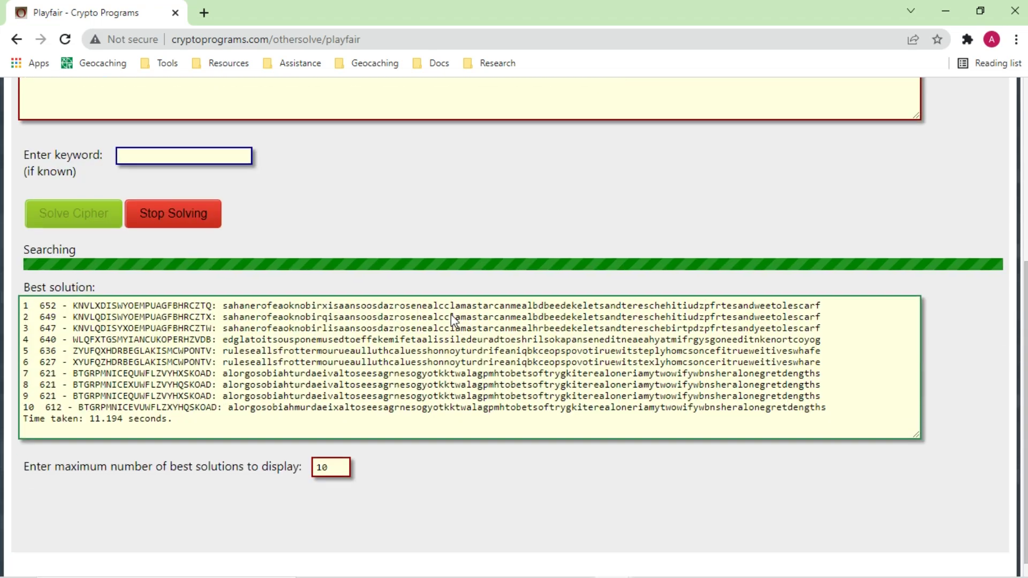
scroll(450, 315, "up", 1)
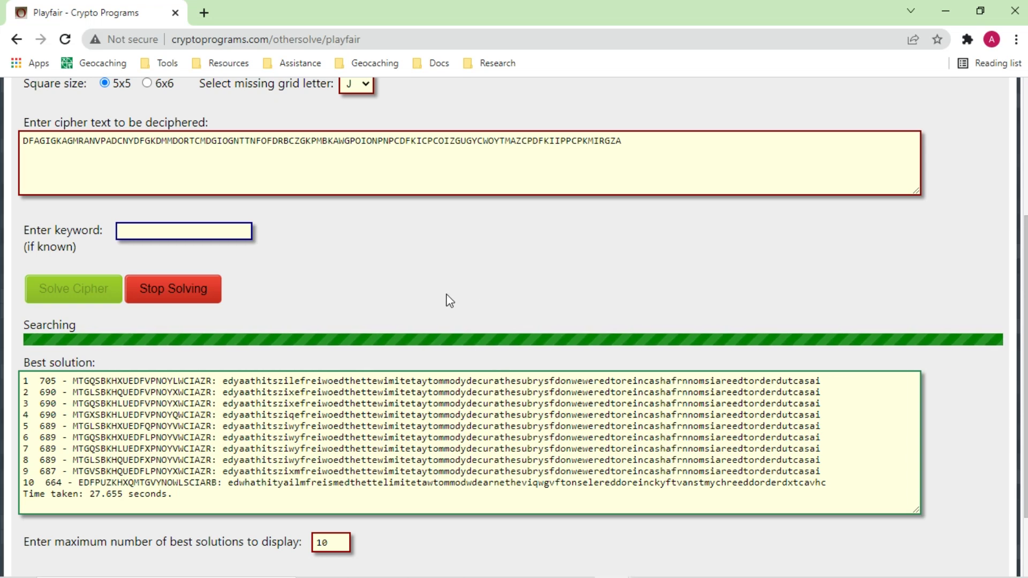
scroll(468, 281, "up", 3)
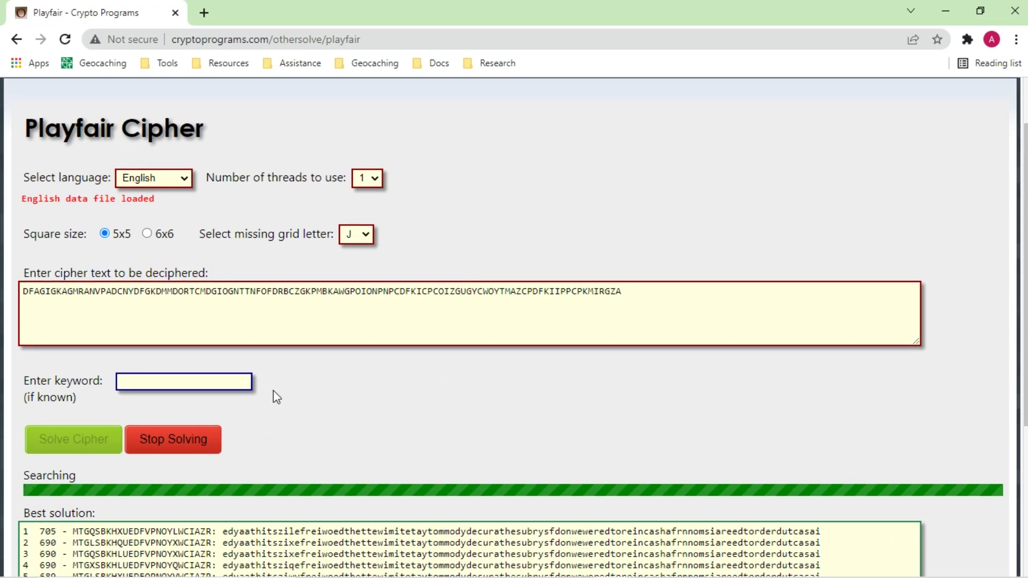
left_click(163, 452)
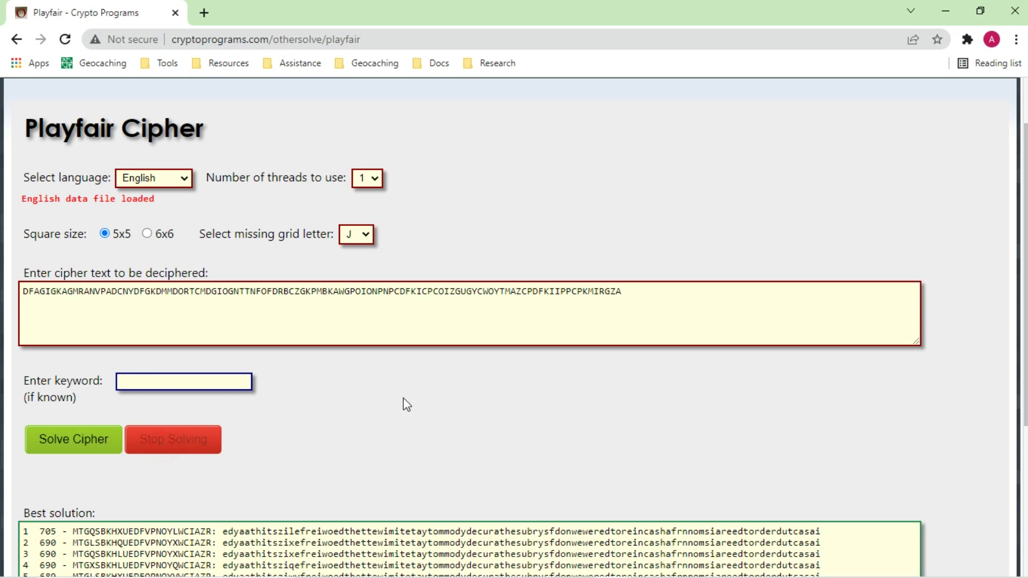
Go to the CryptoPrograms Home page, scroll through it, and focus the site search box
scroll(498, 405, "up", 2)
mouse_move(543, 144)
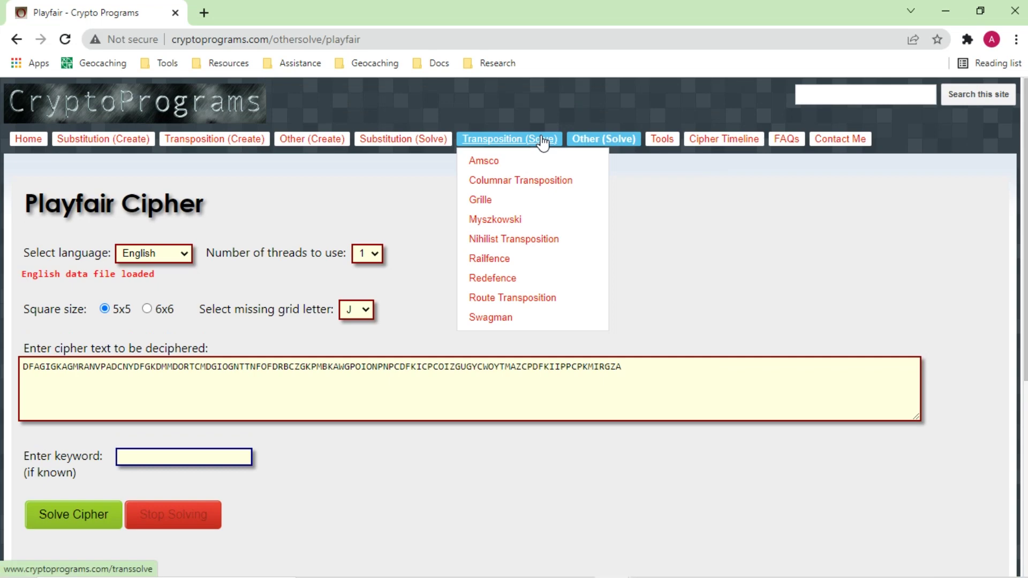
mouse_move(412, 143)
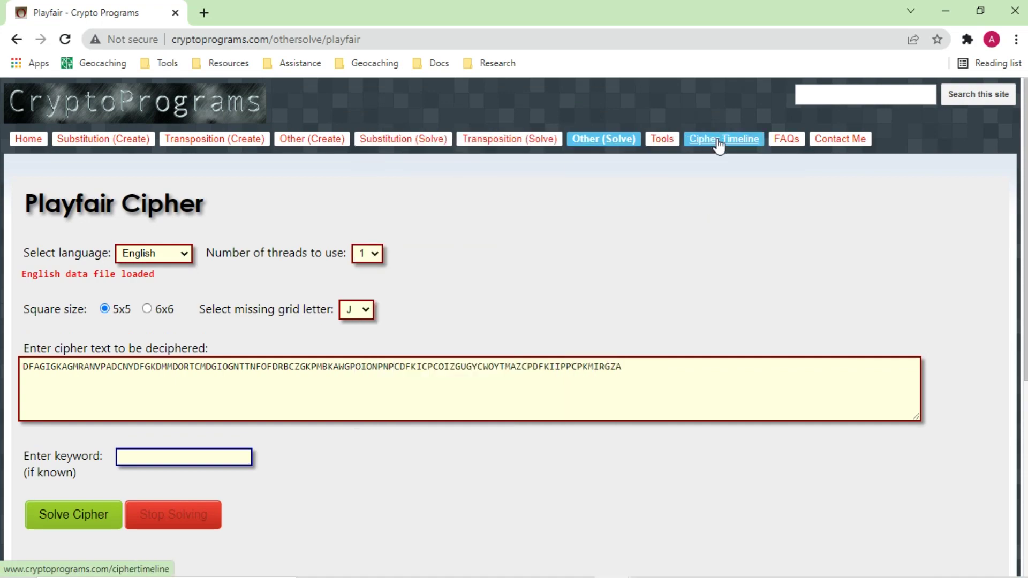
scroll(685, 249, "down", 6)
scroll(684, 249, "up", 6)
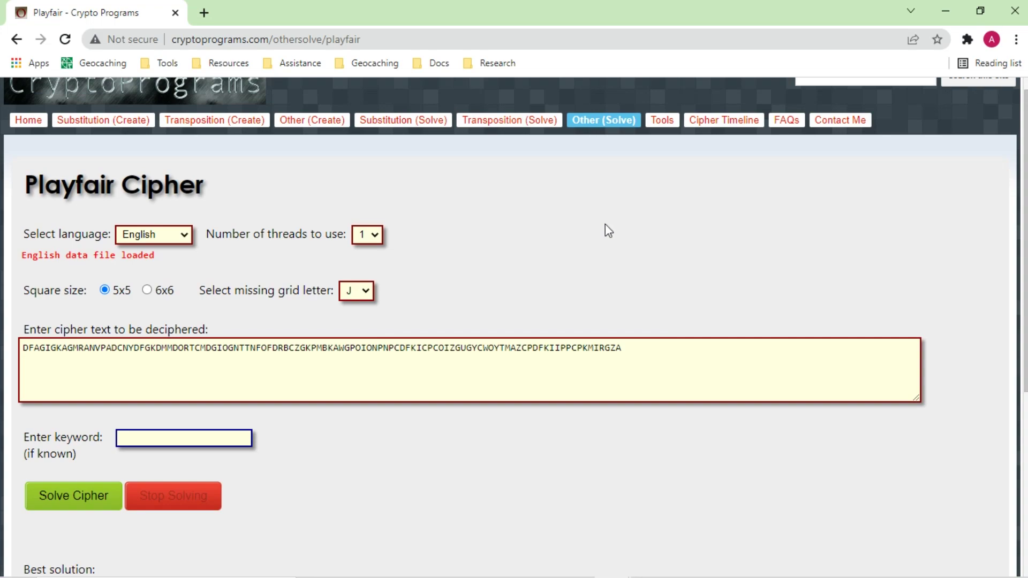
left_click(32, 143)
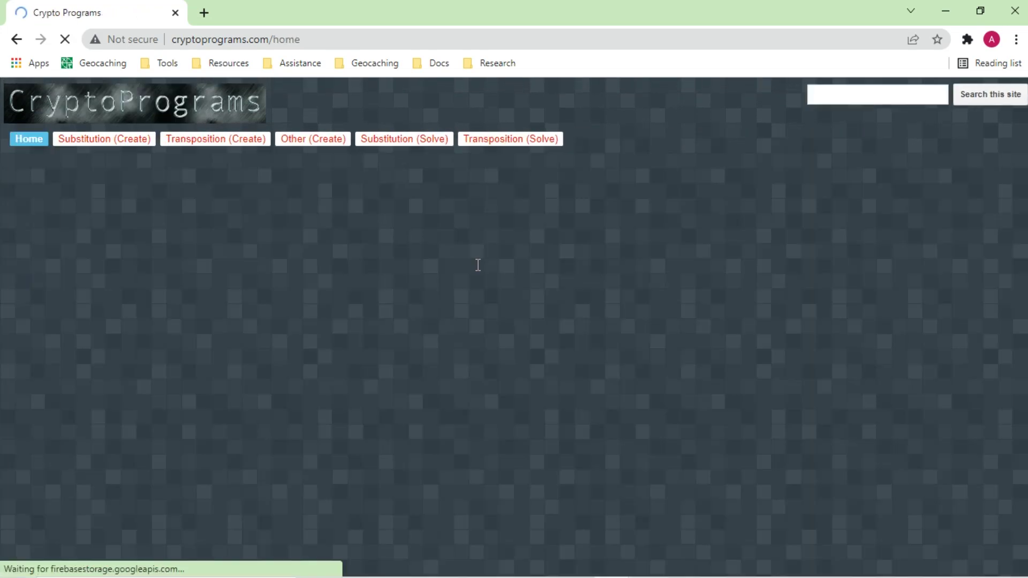
scroll(478, 265, "down", 5)
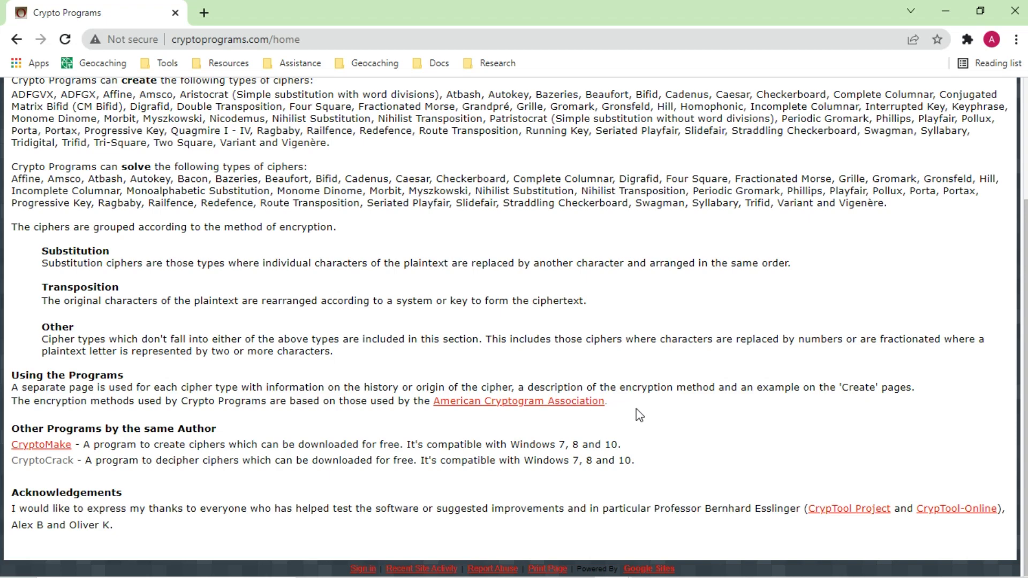
scroll(702, 382, "up", 3)
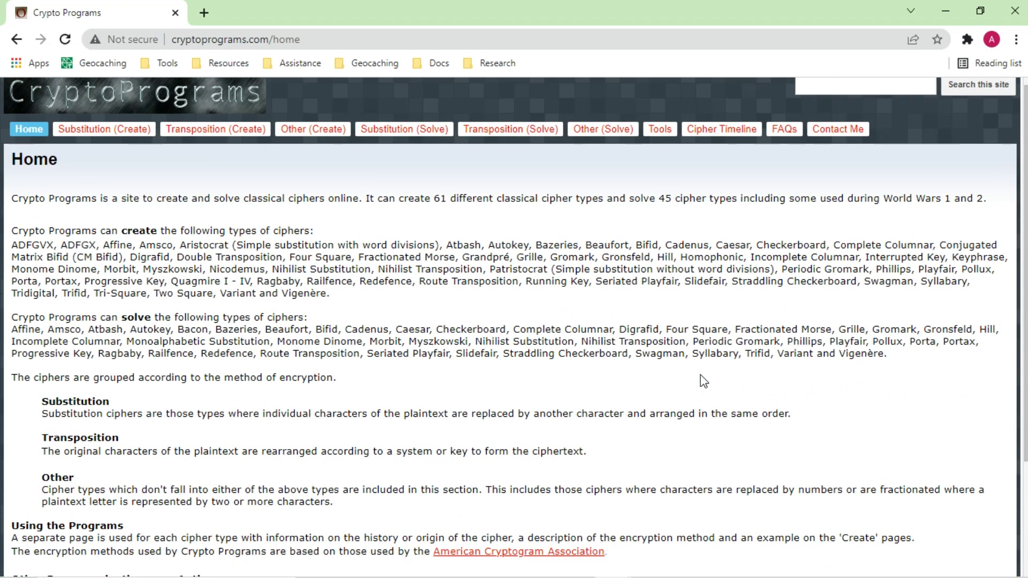
scroll(702, 382, "up", 1)
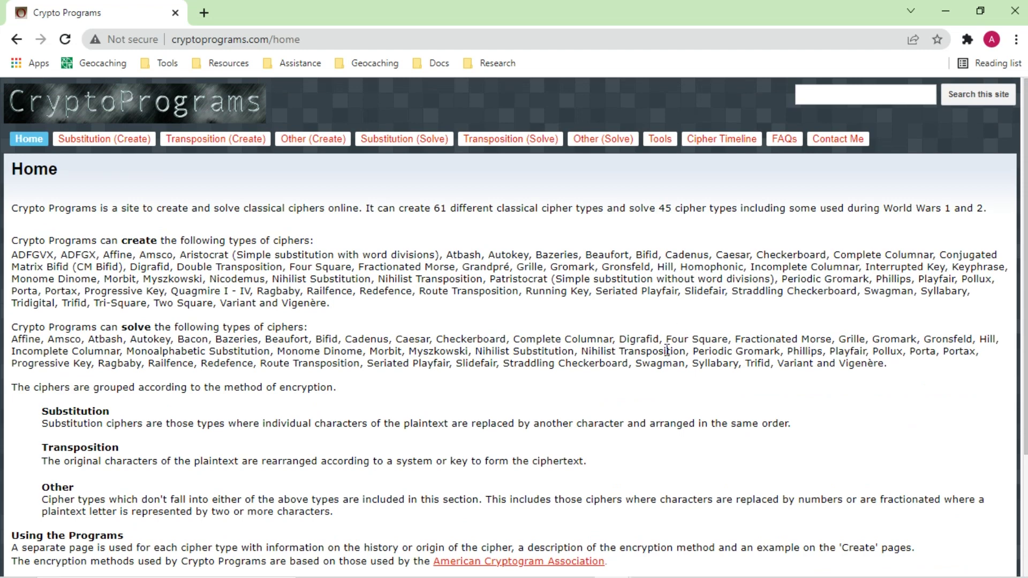
left_click(836, 92)
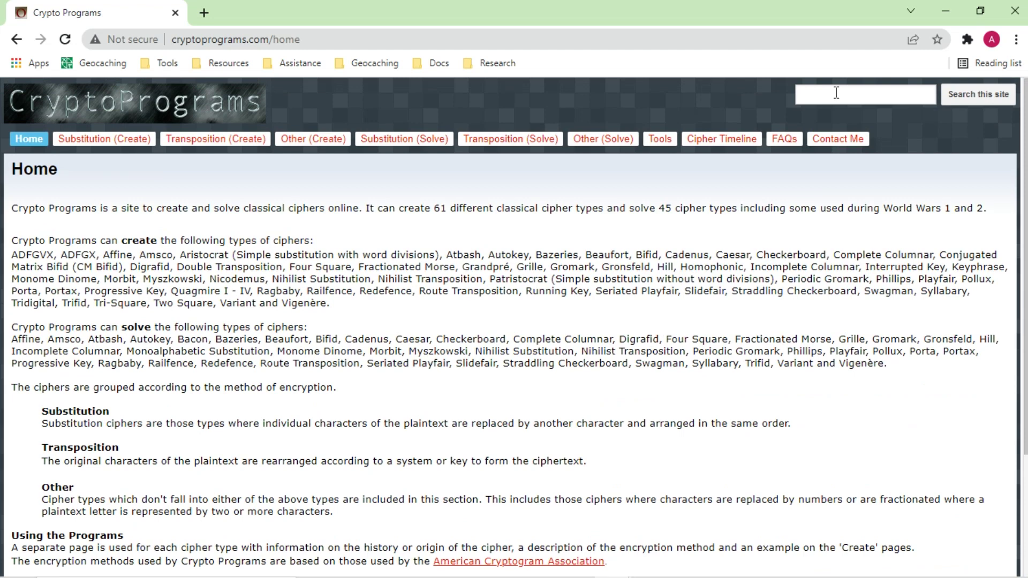
mouse_move(339, 142)
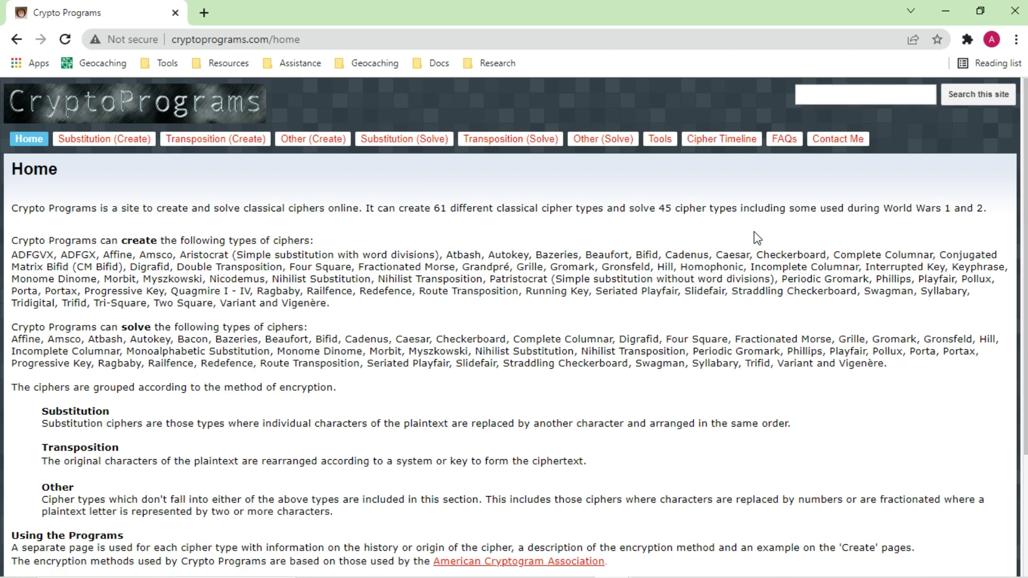
Go back to the CacheSleuth home page, then expand and collapse Geocaching Home, Your Geocaches and Lists
key("alt+Left")
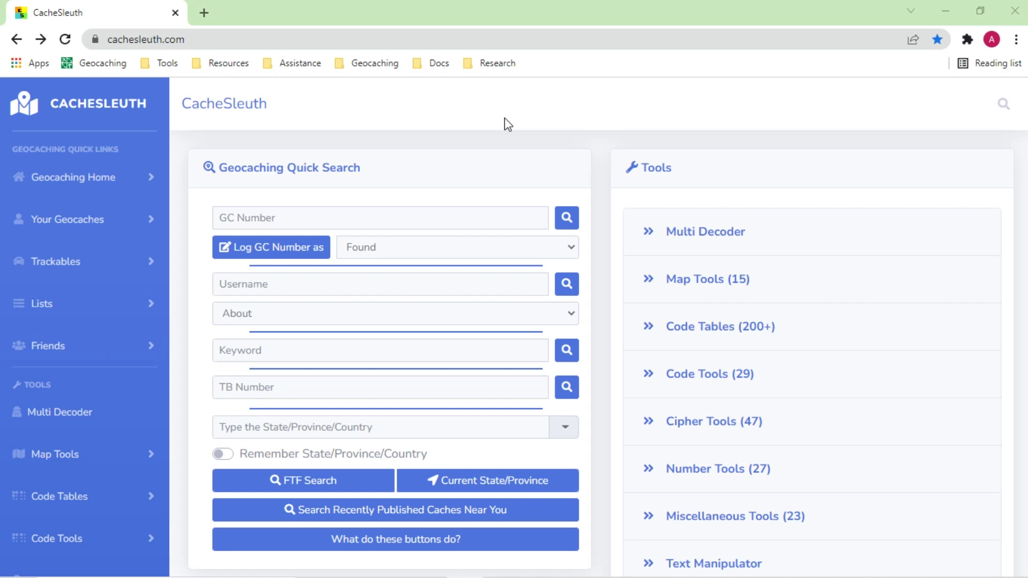
left_click(75, 178)
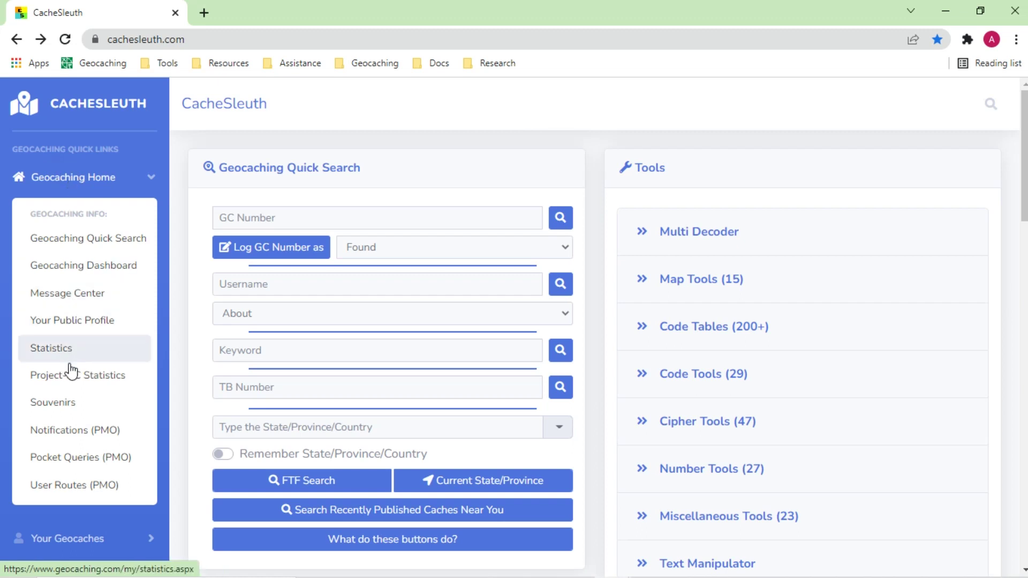
left_click(111, 183)
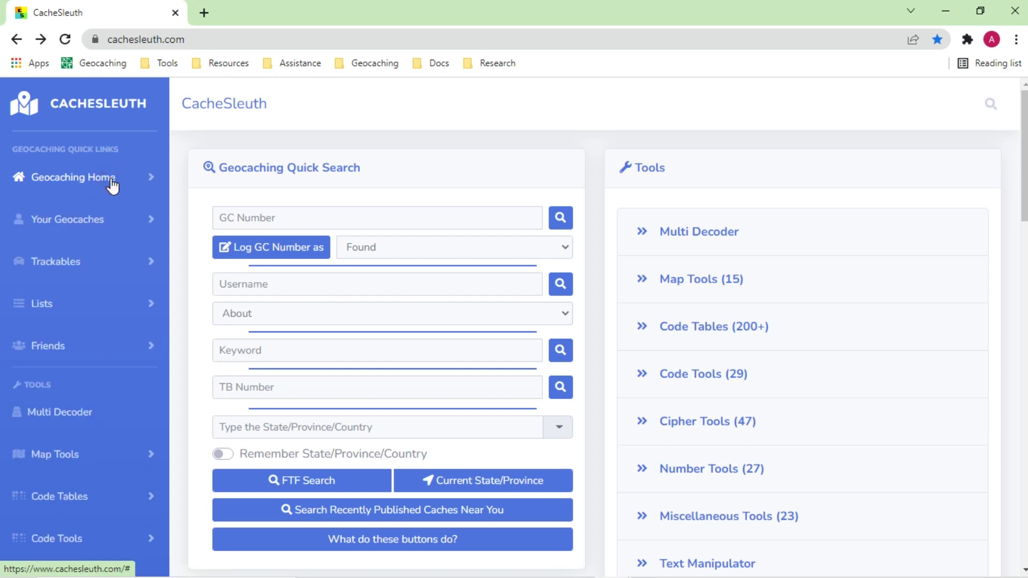
left_click(98, 222)
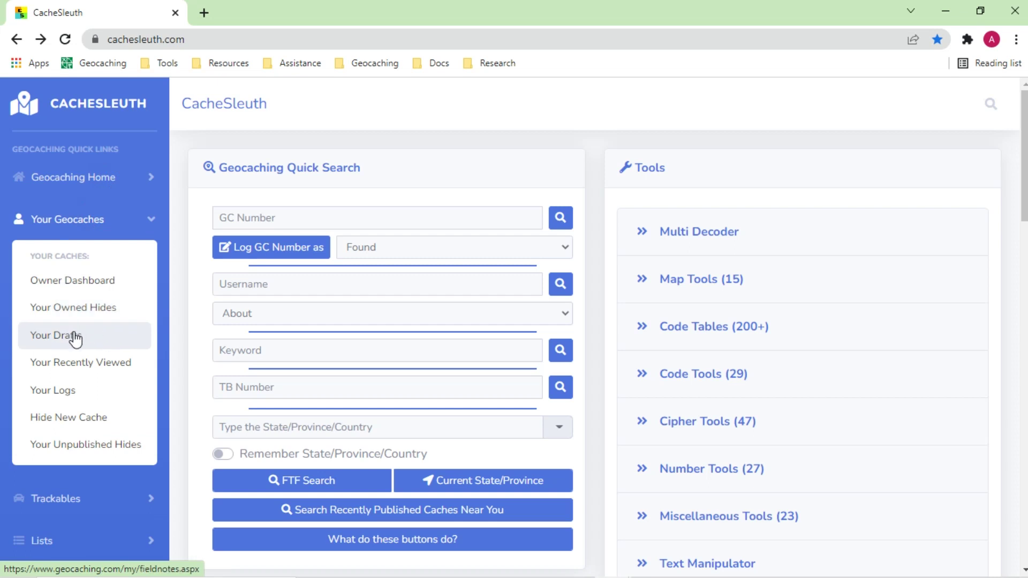
left_click(105, 225)
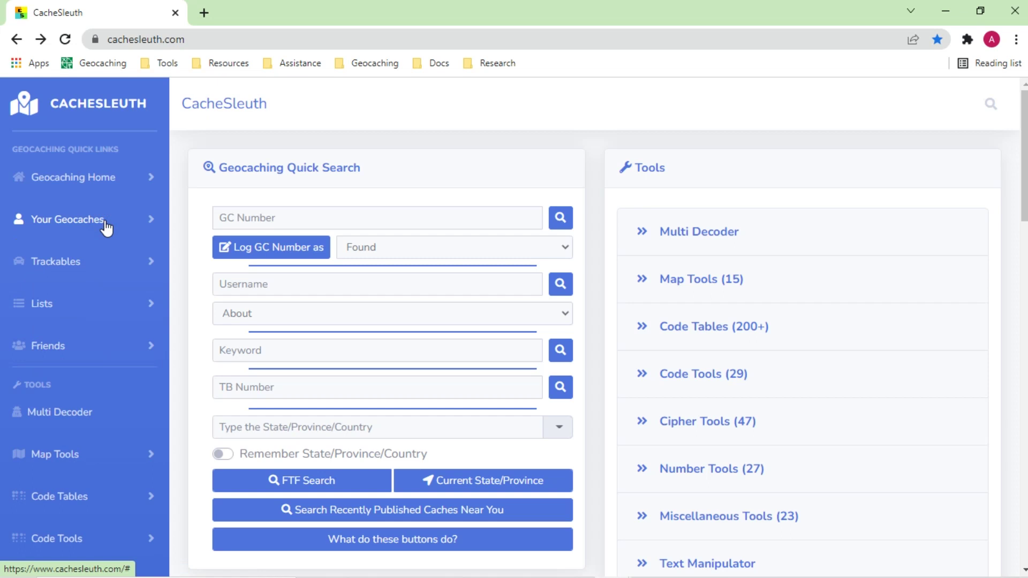
left_click(81, 310)
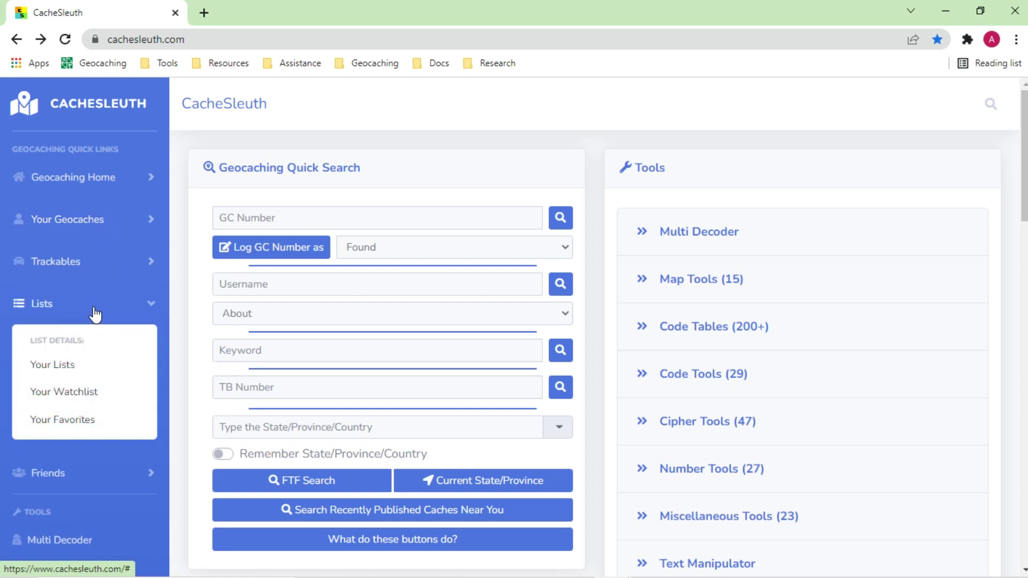
left_click(96, 311)
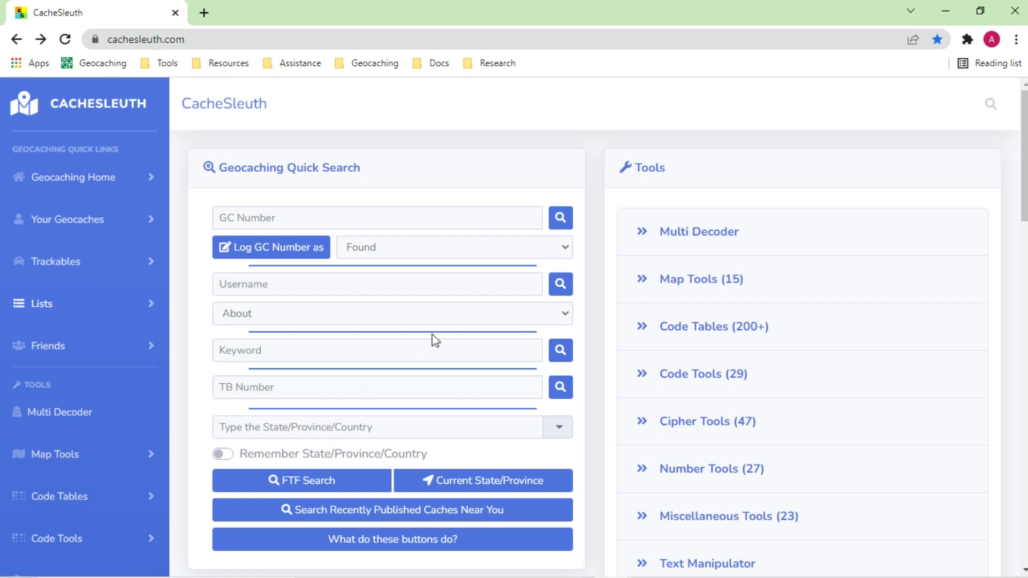
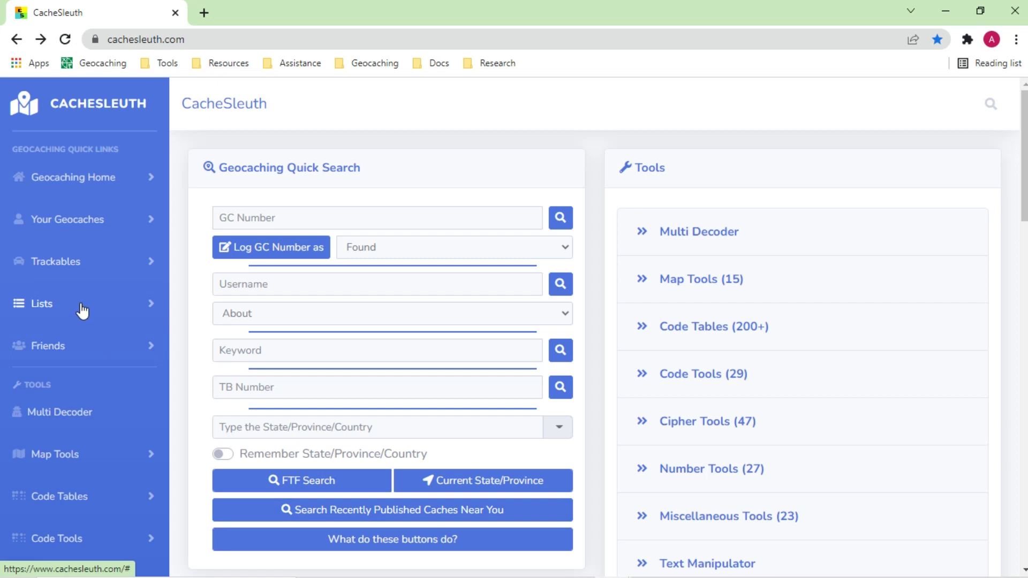
Open the Multi Decoder and load the Morse Normal example message
left_click(60, 417)
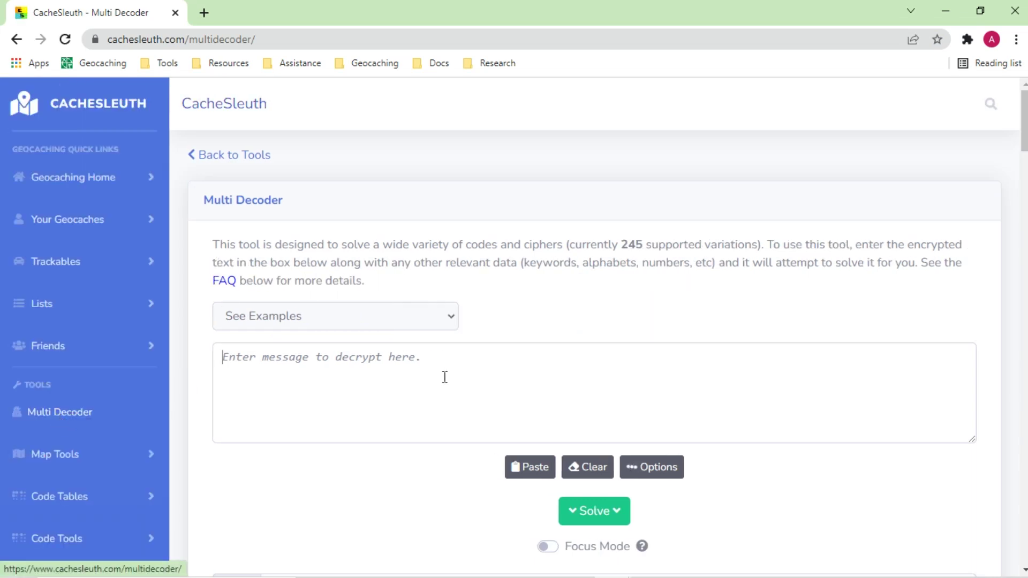
left_click(444, 377)
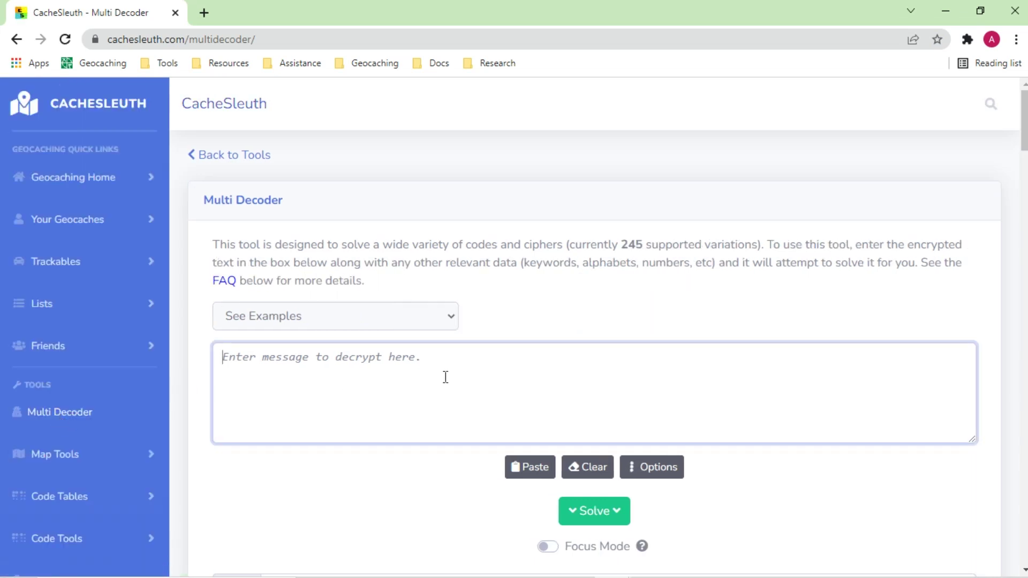
left_click(451, 321)
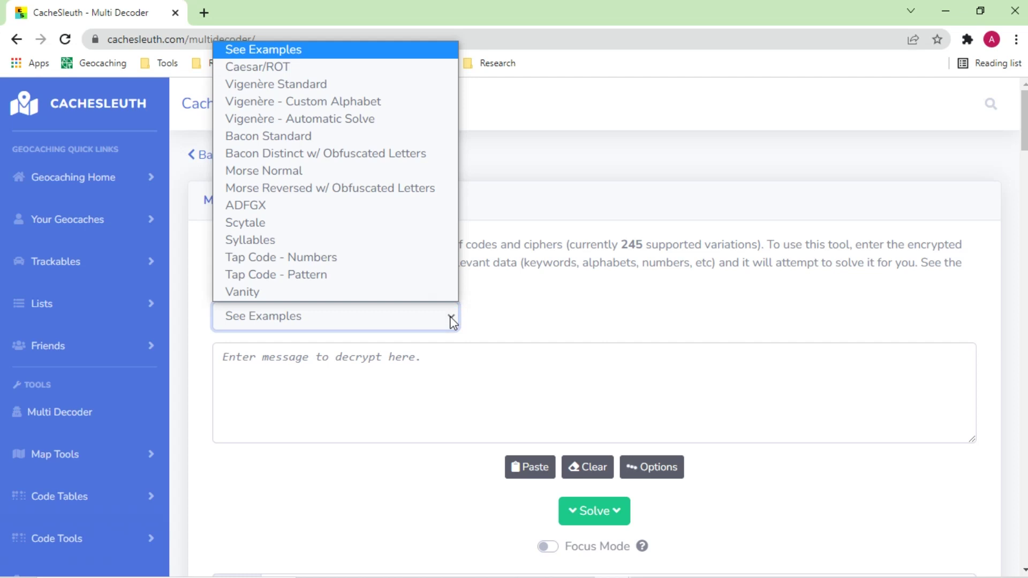
left_click(366, 170)
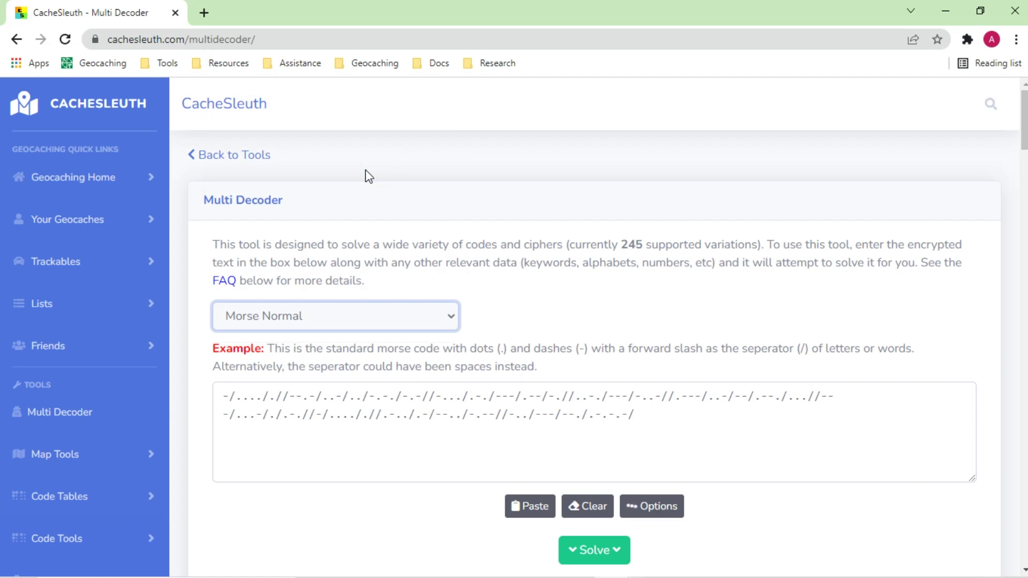
Solve the Morse example and inspect the decoded THE QUICK BROWN FOX JUMPS OVER THE LAZY DOG
scroll(608, 318, "down", 1)
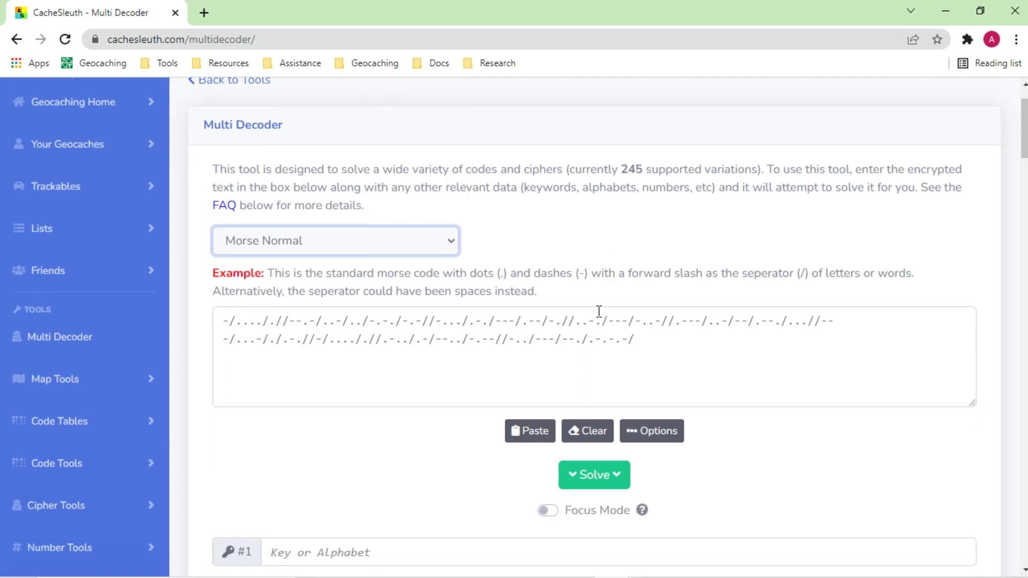
left_click(595, 475)
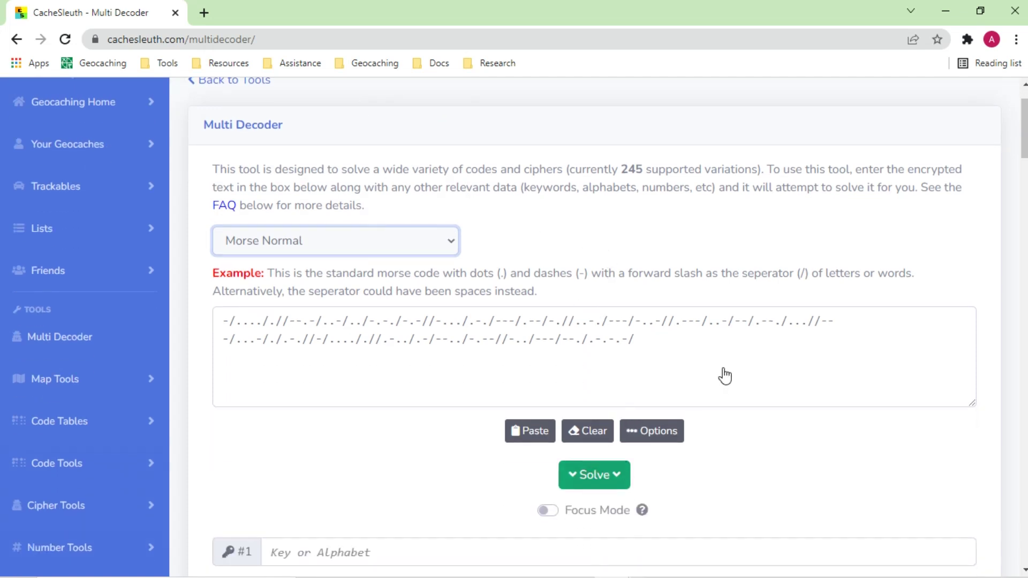
scroll(702, 349, "down", 3)
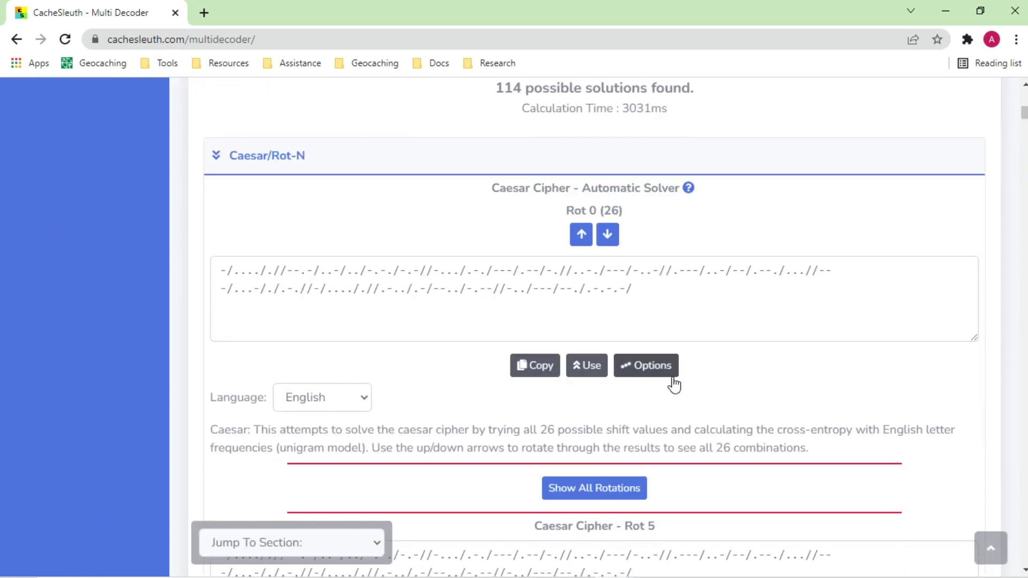
scroll(735, 293, "down", 2)
scroll(736, 298, "down", 15)
scroll(739, 299, "down", 12)
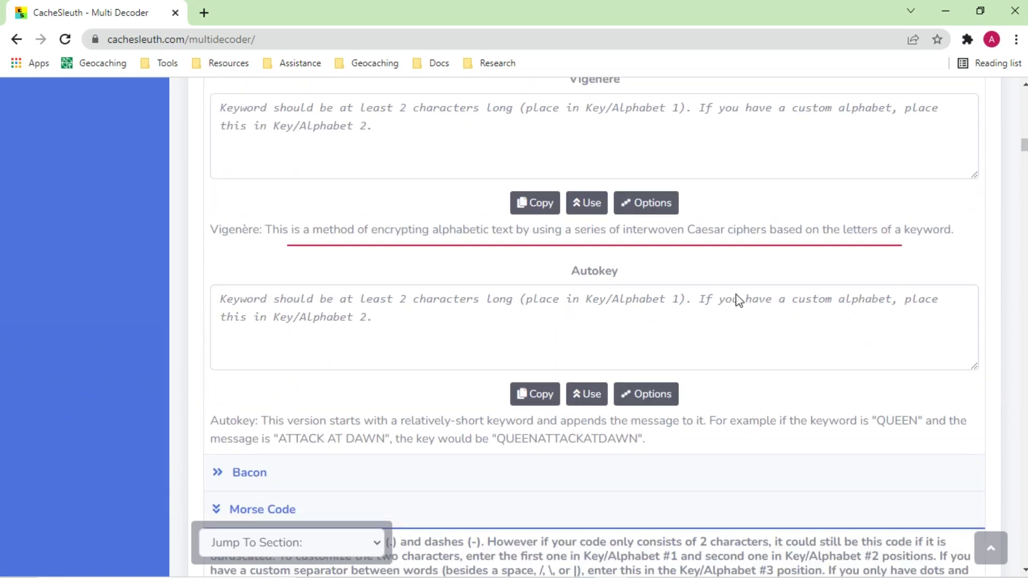
scroll(736, 294, "down", 4)
scroll(735, 294, "down", 4)
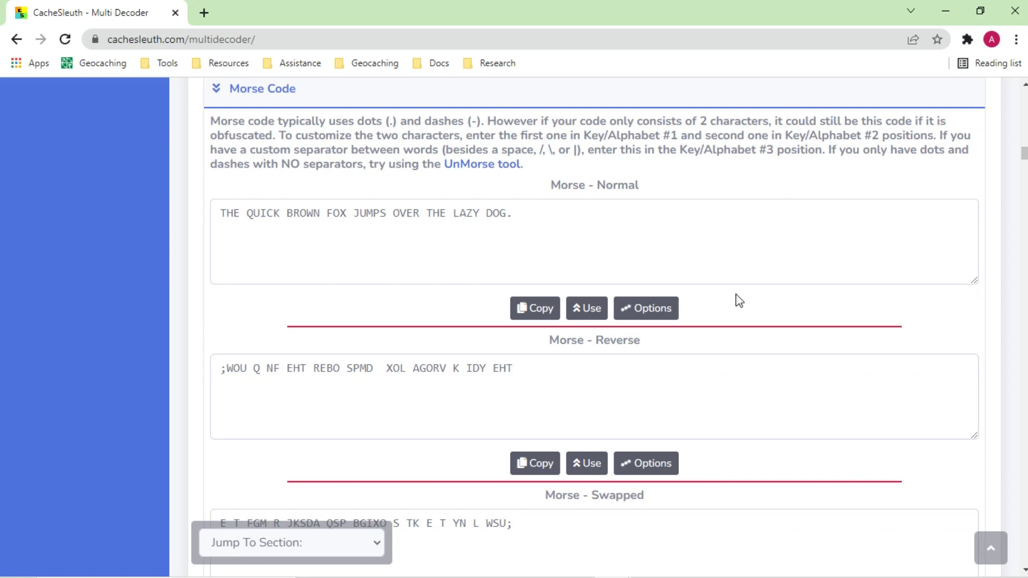
scroll(735, 294, "up", 3)
left_click_drag(225, 368, 557, 400)
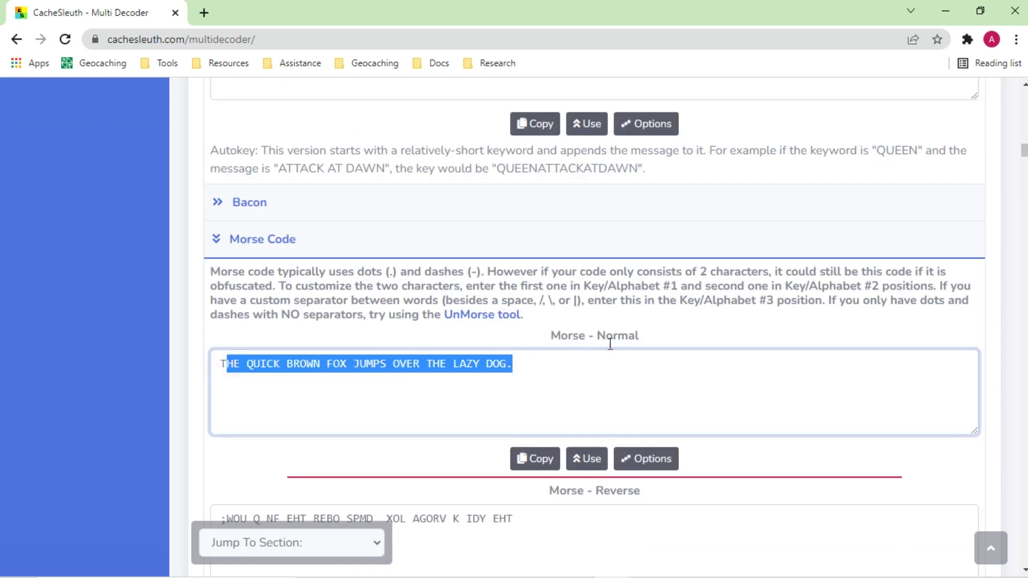
left_click(280, 397)
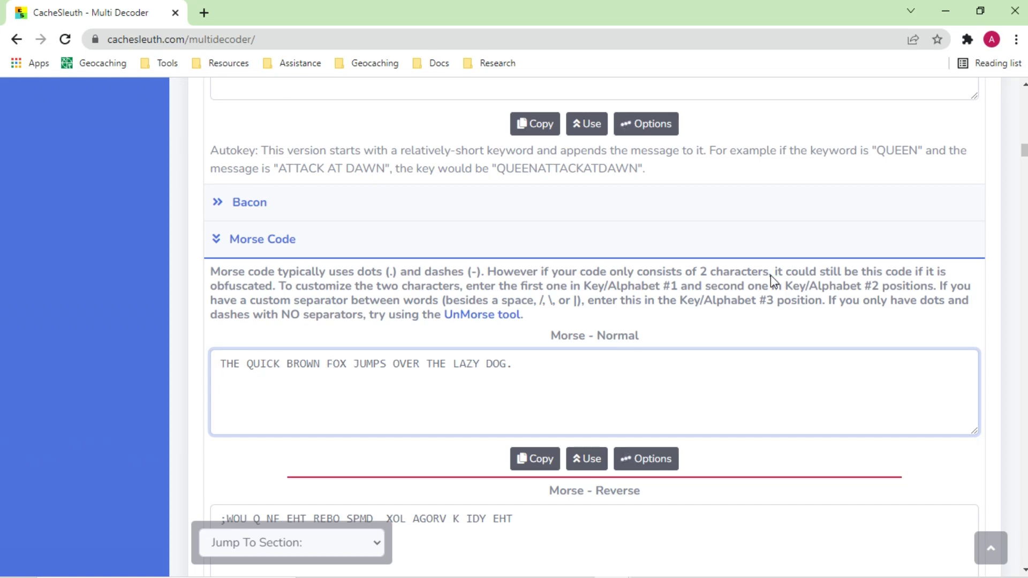
left_click_drag(1024, 151, 1023, 94)
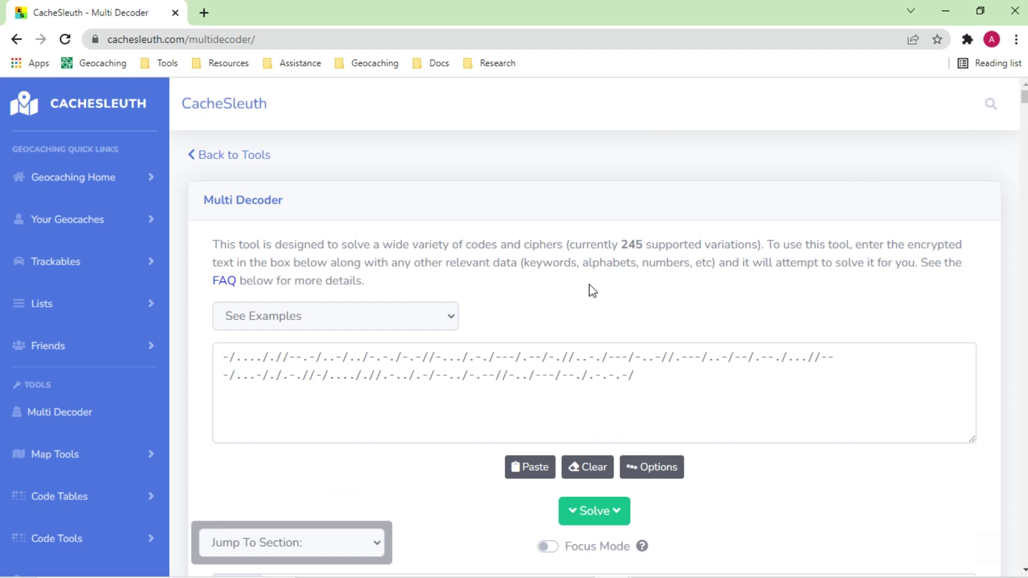
Replace the Morse example with the pasted long letter cipher
left_click_drag(632, 375, 178, 346)
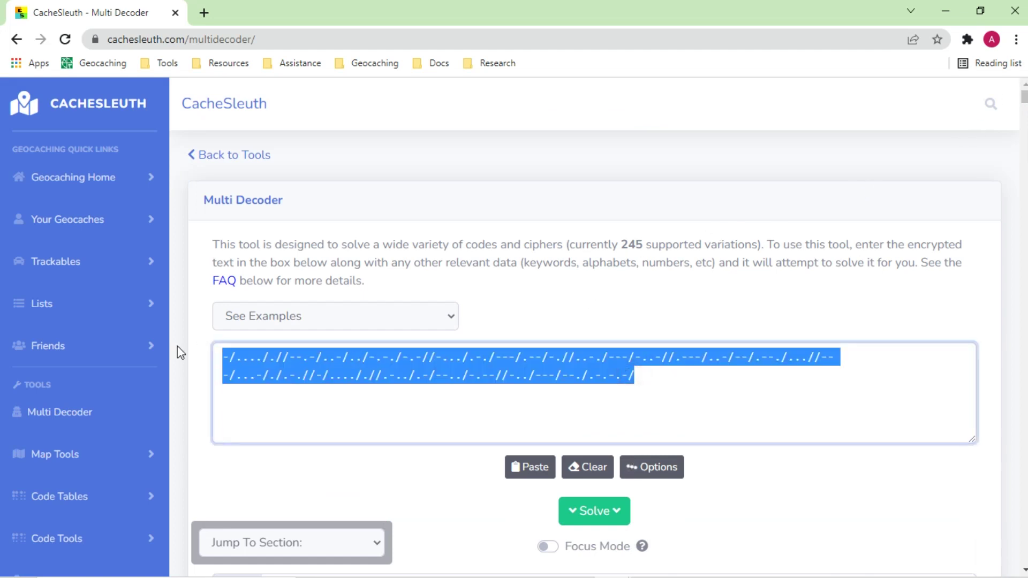
key("BackSpace")
key("alt+Tab")
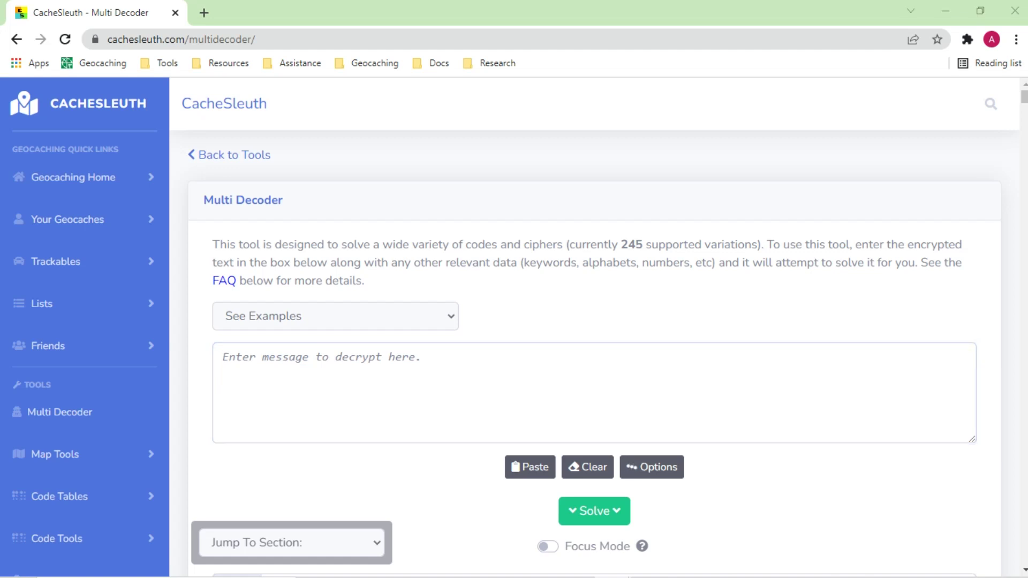
left_click(481, 372)
type("DFAGIGKAGMRANVPADCNYDFGKDMMDORTCMDGIOGNTTNFOFDRBCZGKPMBKAWGPOIONPNPCDFKICPCOIZGUGYCWOYTMAZCPDFKIIPPCPKMIRGZA")
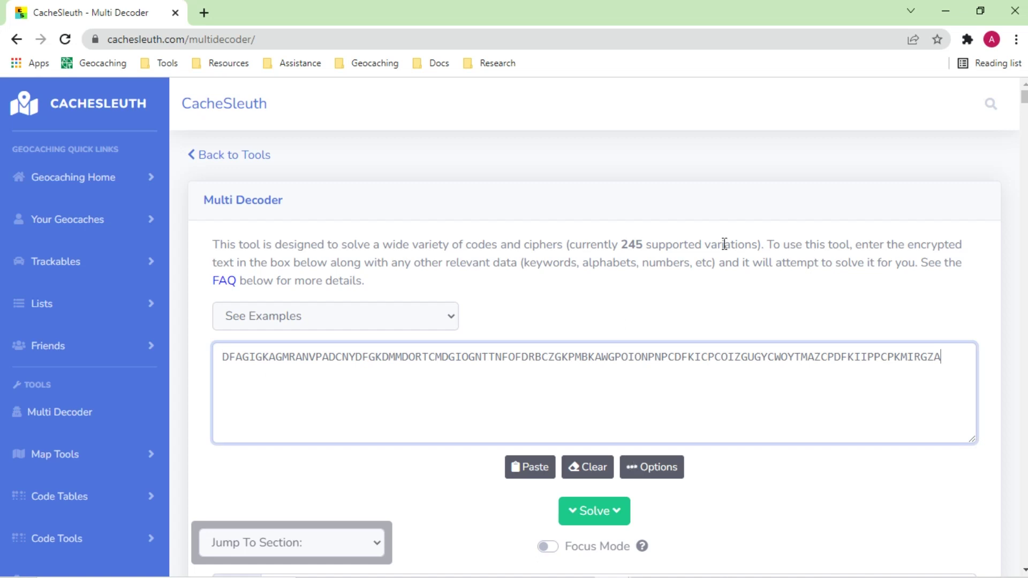
scroll(724, 245, "down", 1)
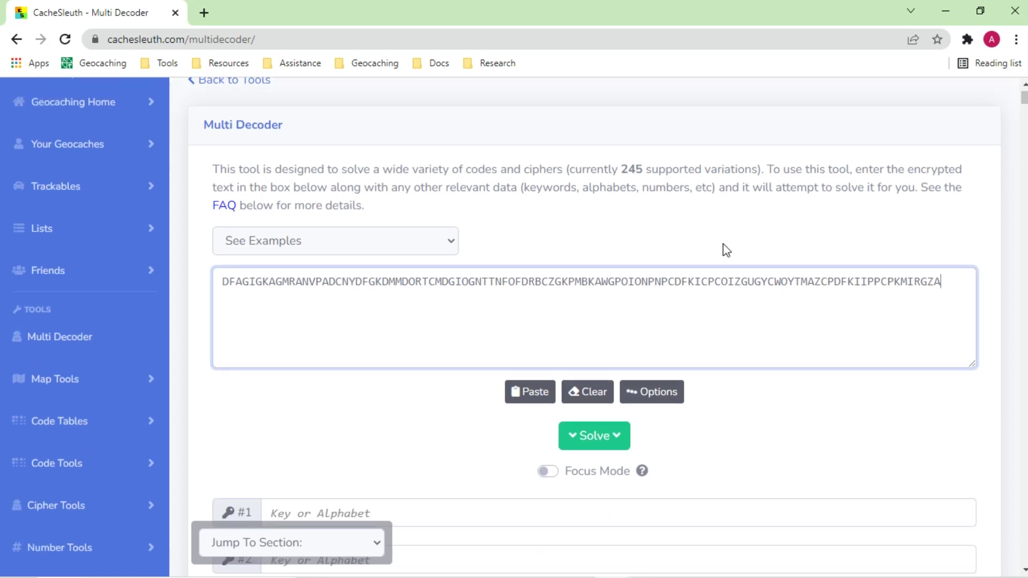
scroll(770, 292, "down", 1)
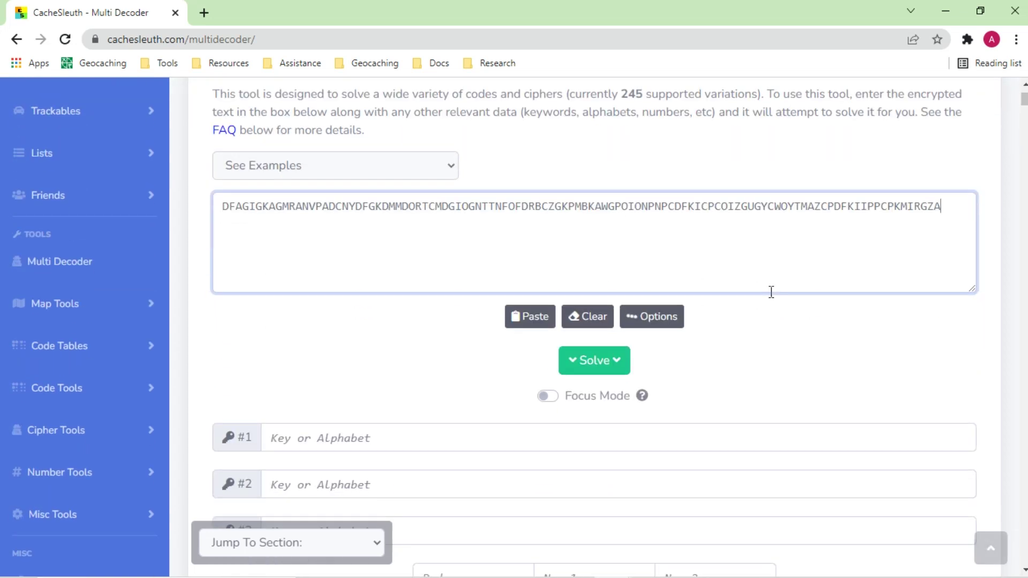
Enter dontpanicgeocacher as Key #1 and browse the 128 possible solutions
left_click(399, 438)
type("dontpanicgeocacher")
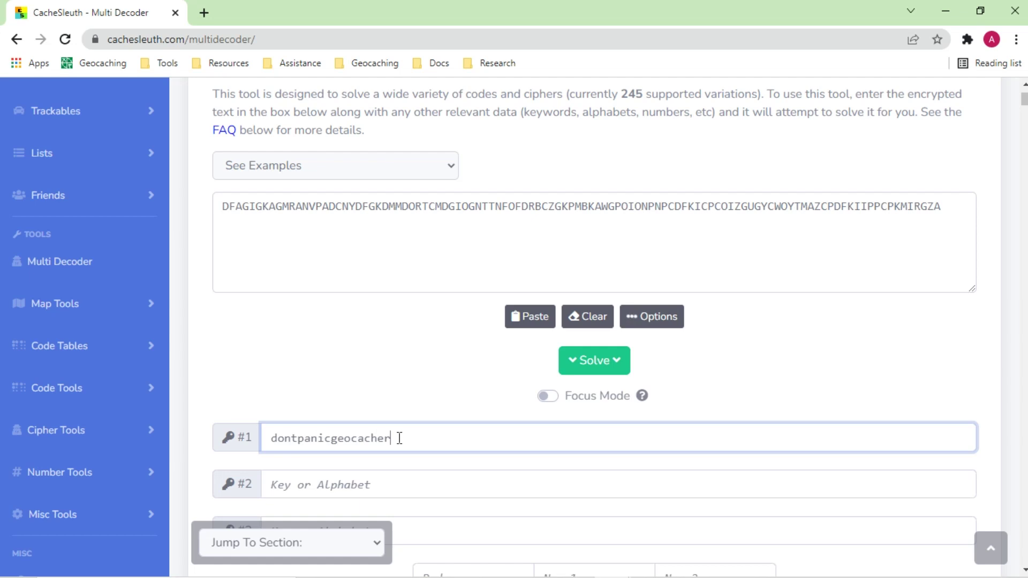
scroll(455, 358, "down", 1)
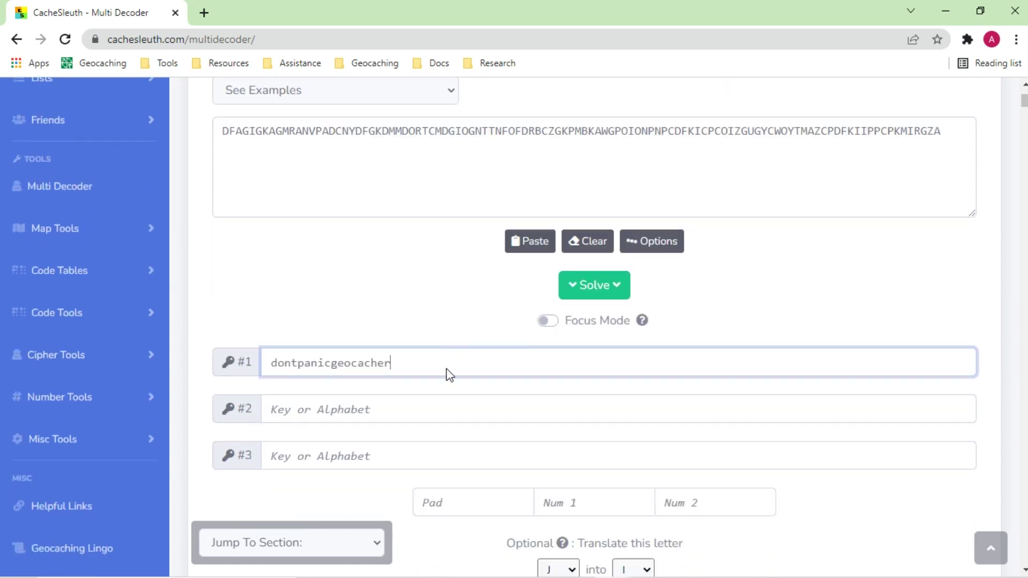
scroll(783, 305, "down", 3)
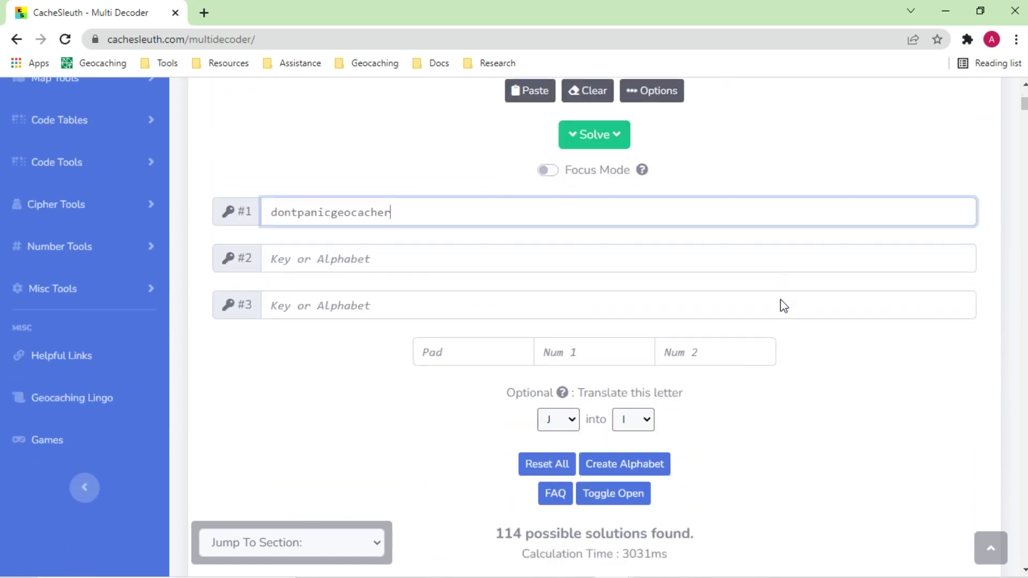
scroll(781, 299, "up", 1)
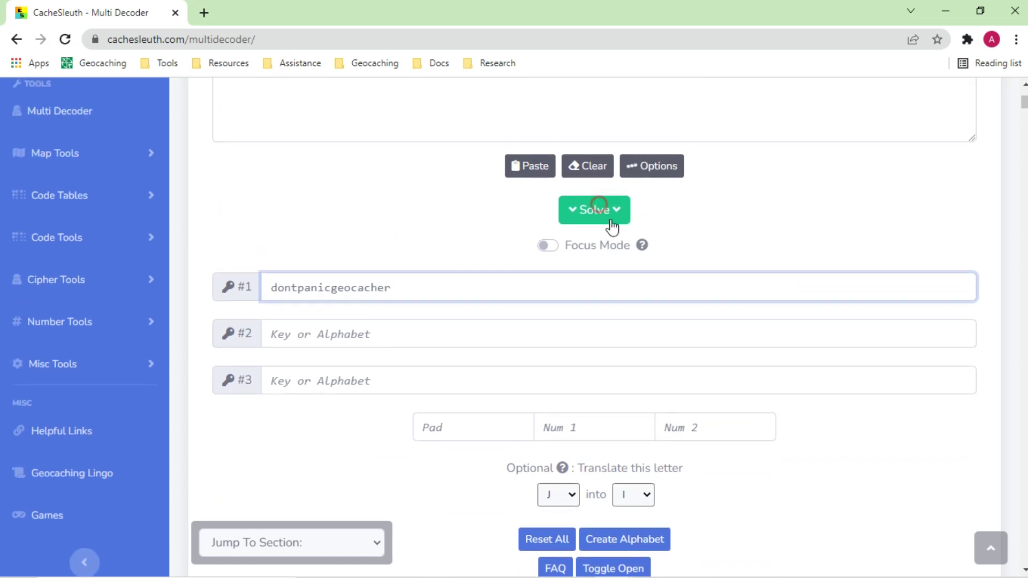
scroll(741, 232, "down", 5)
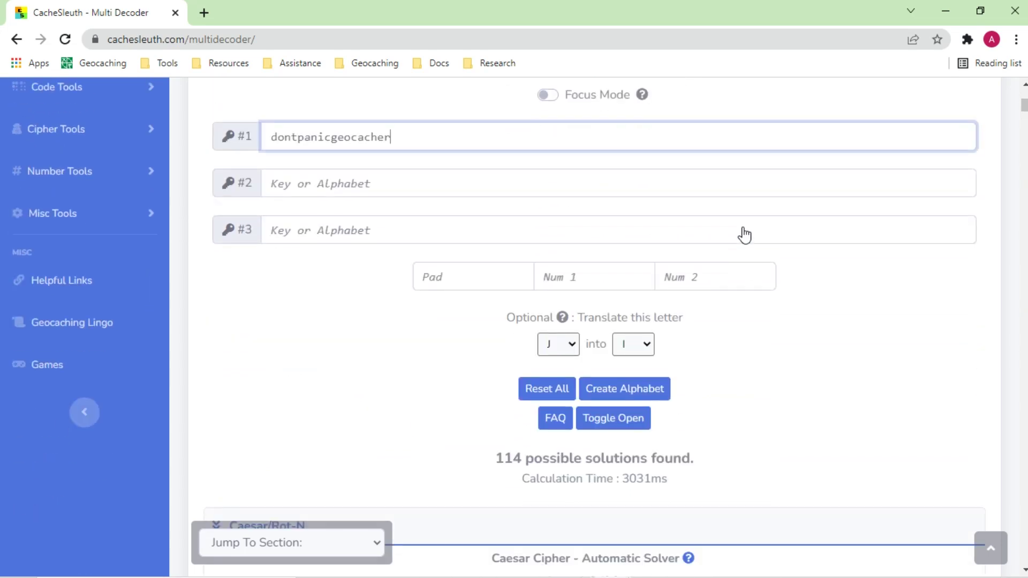
scroll(744, 233, "up", 2)
scroll(741, 231, "down", 5)
scroll(742, 232, "up", 5)
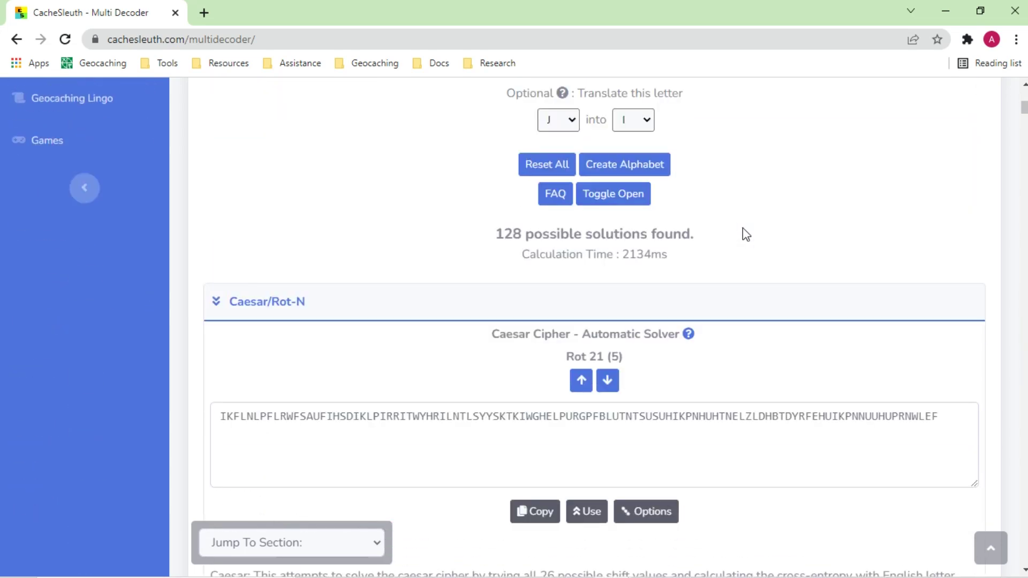
scroll(744, 234, "down", 5)
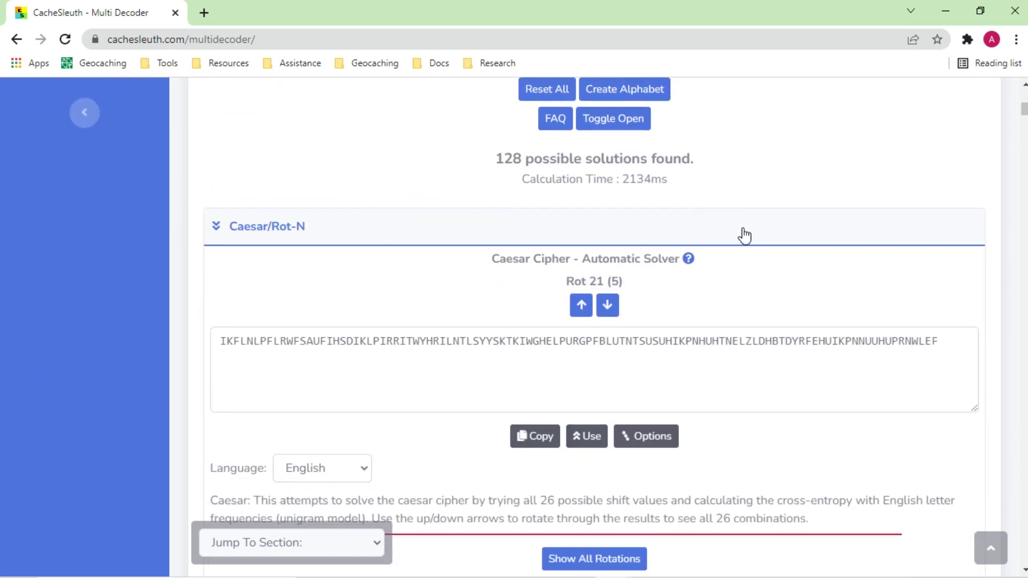
scroll(744, 230, "down", 3)
scroll(744, 231, "down", 3)
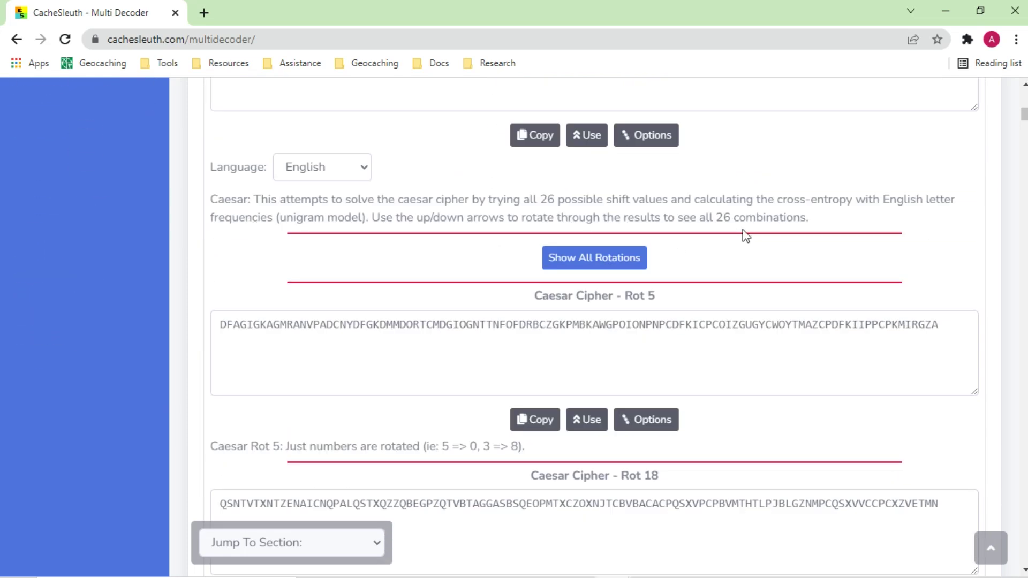
scroll(744, 234, "up", 4)
scroll(746, 236, "down", 15)
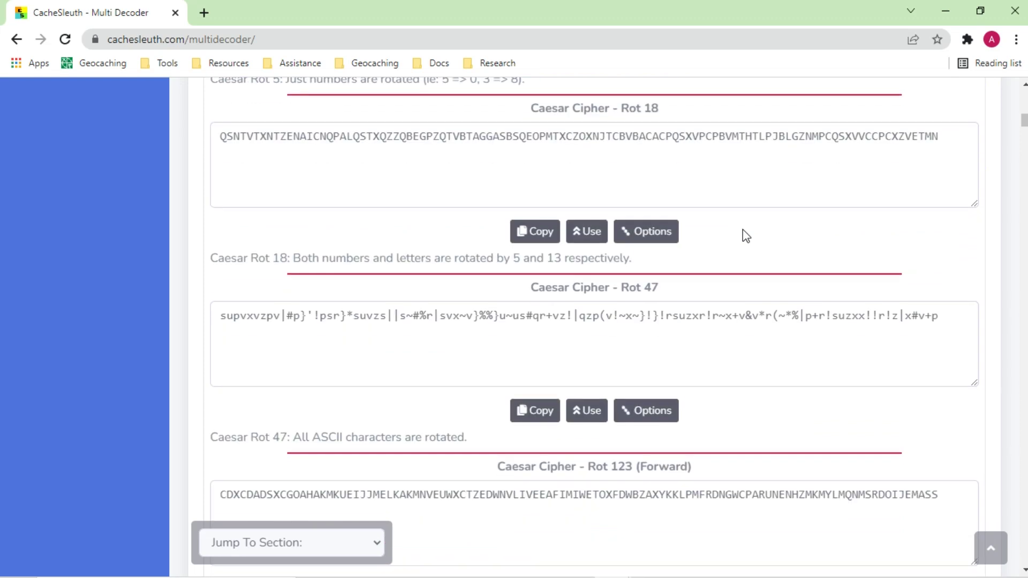
scroll(744, 235, "down", 4)
scroll(725, 410, "down", 1)
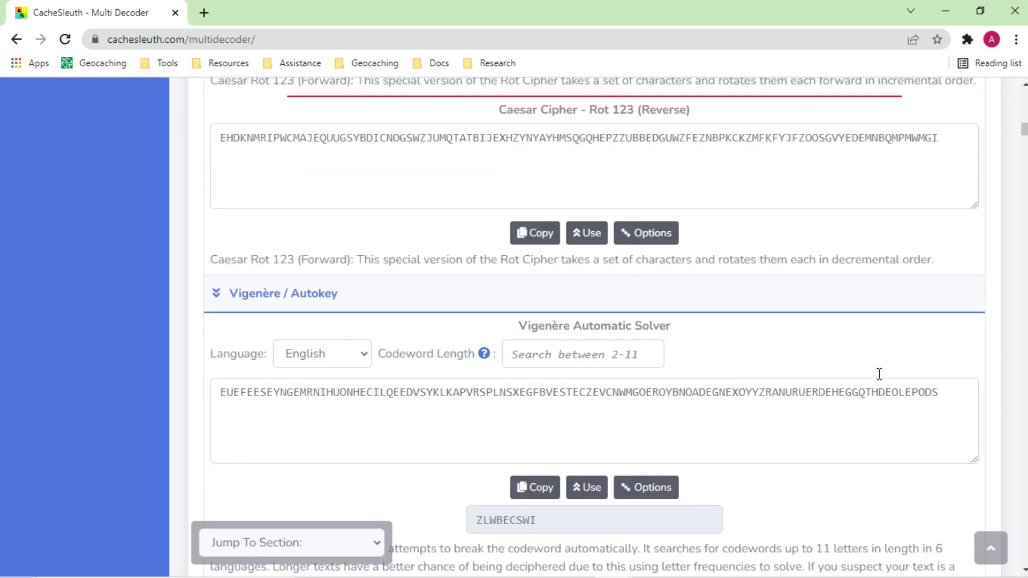
scroll(878, 374, "down", 7)
scroll(881, 380, "down", 6)
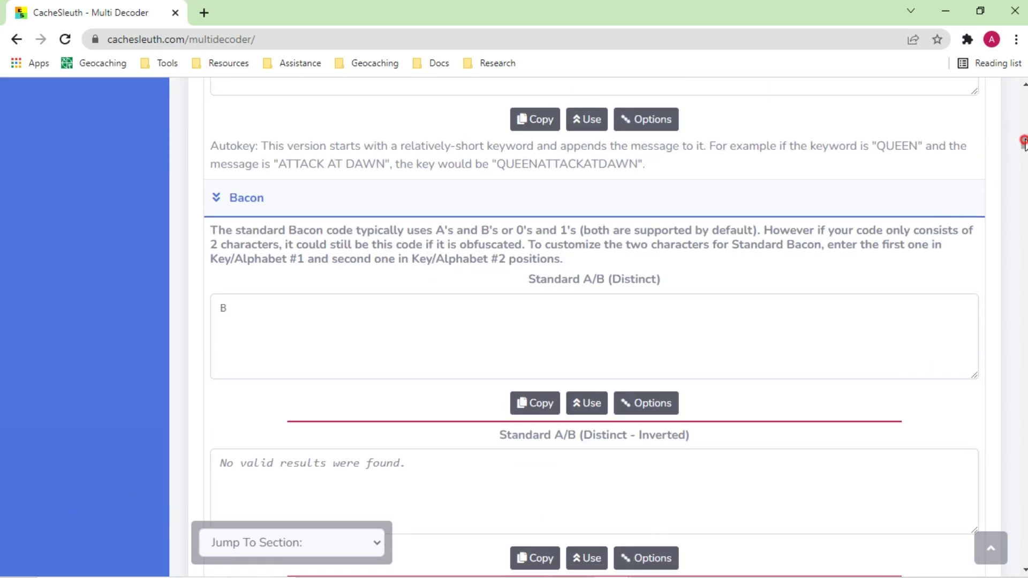
left_click_drag(1021, 149, 1021, 96)
left_click(916, 114)
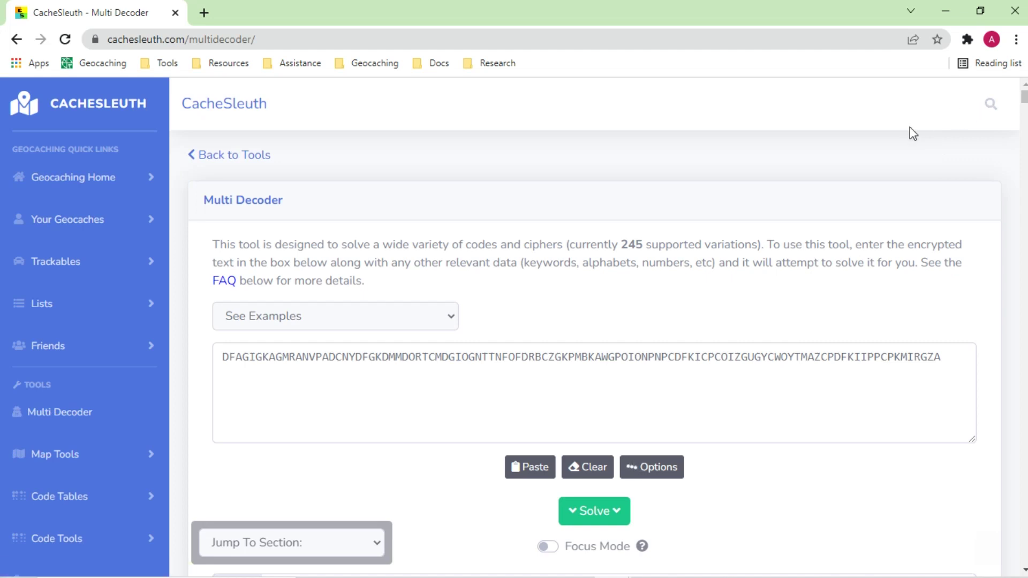
Search the results for the Playfair north coordinates, then scroll back to the top
key("ctrl+f")
type("northh")
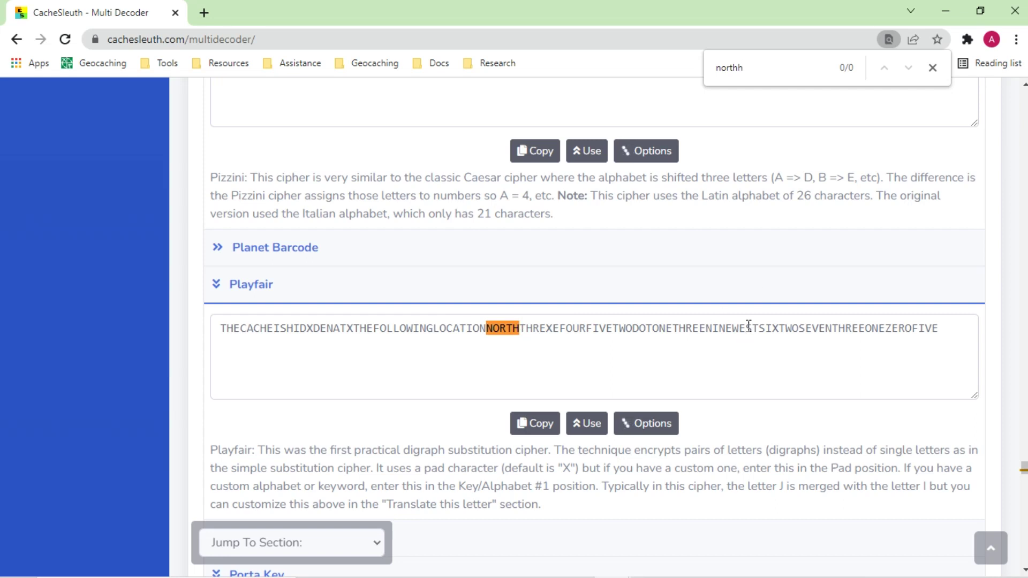
left_click_drag(756, 72, 711, 86)
left_click_drag(1023, 474, 1024, 91)
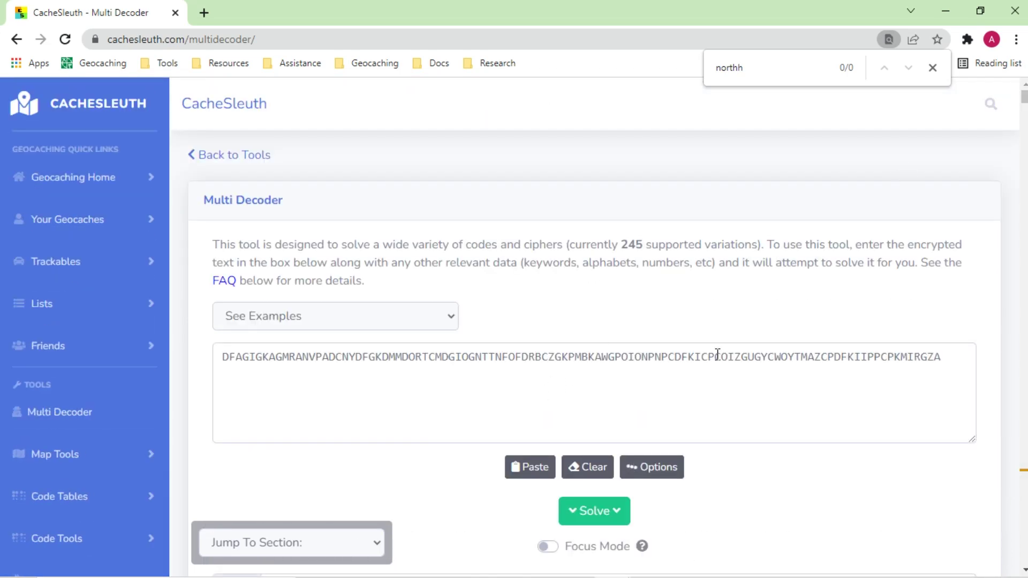
Delete the dontpanicgeocacher keyword from Key #1
scroll(715, 361, "down", 3)
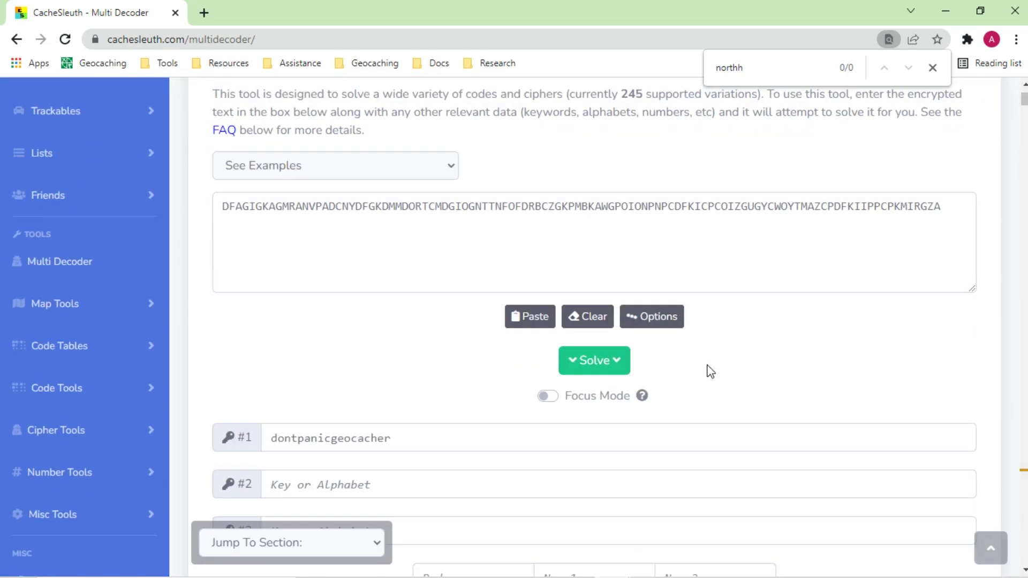
double_click(269, 438)
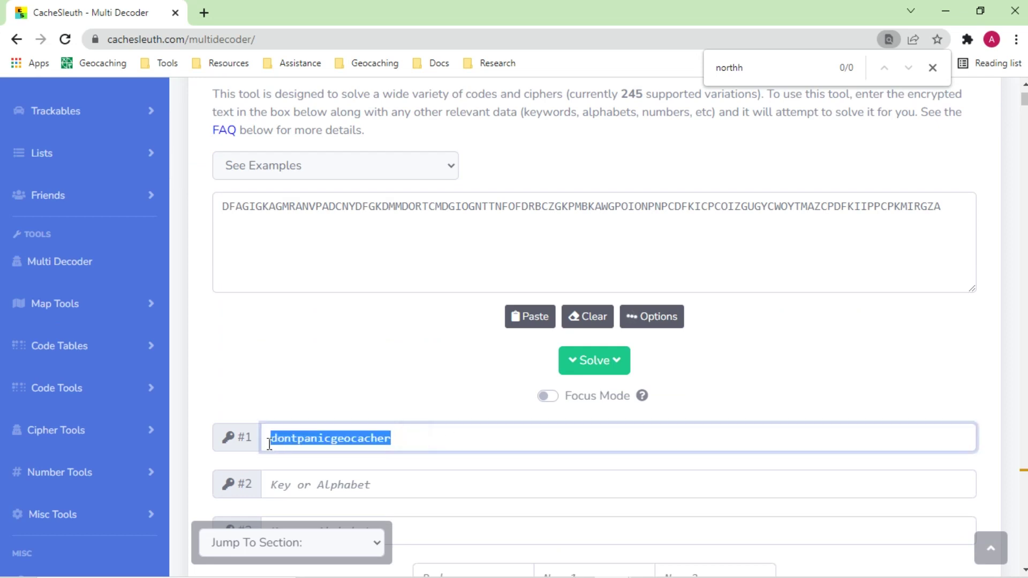
key("BackSpace")
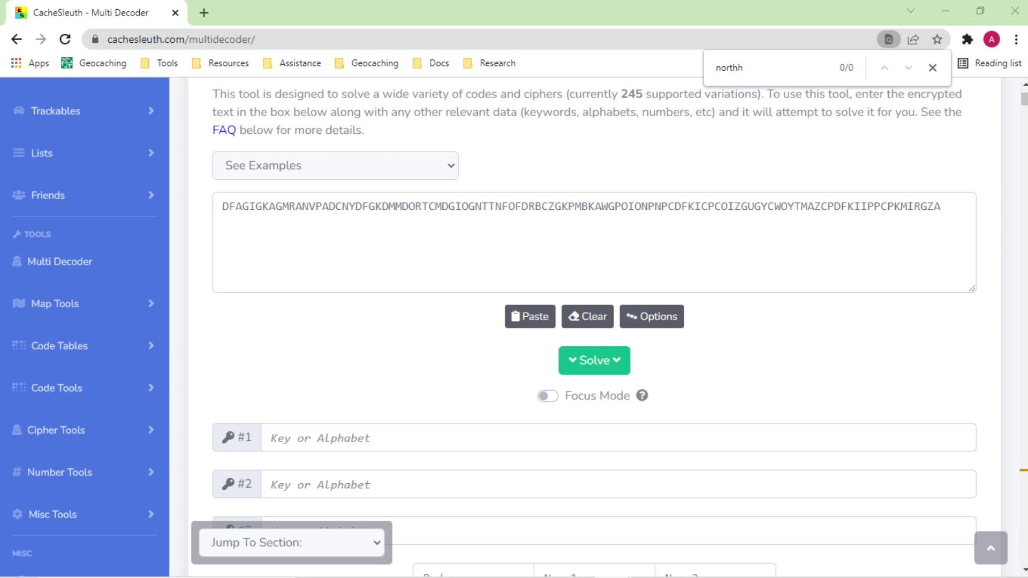
Decode the colon-separated number string and find Clock Code's coordinates by searching 'north'
left_click(666, 212)
key("ctrl+a")
type("13:14:17:19:7:00:19:22:14:00:19:22:14:00:19:7:17:4:4:00:19:7:17:4:4:00:5:14:20:17:00:5:14:20:17:00:5:14:20:17:00:4:AM:18:19:00:14:13:4:00:14:13:4:00:19:22:14:00:19:22:14:00:13:8:13:4:00:13:8:13:4:00:13:8:13:4")
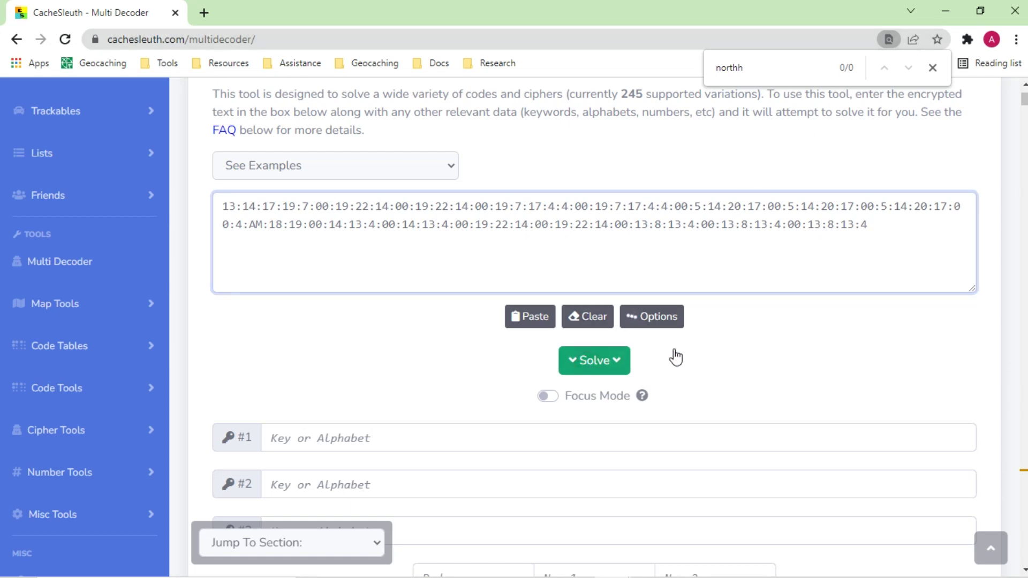
left_click(932, 68)
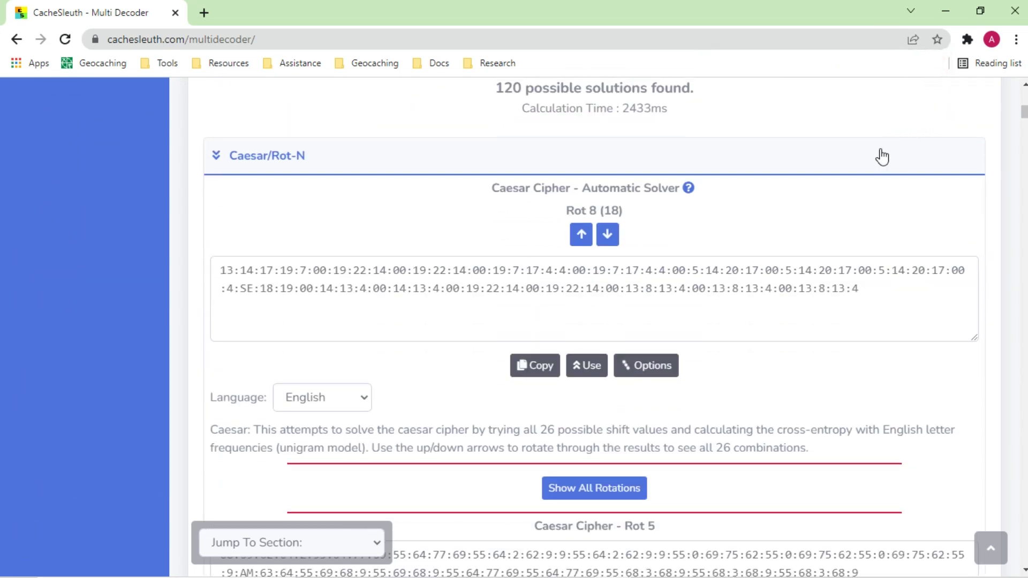
key("ctrl+f")
type("north")
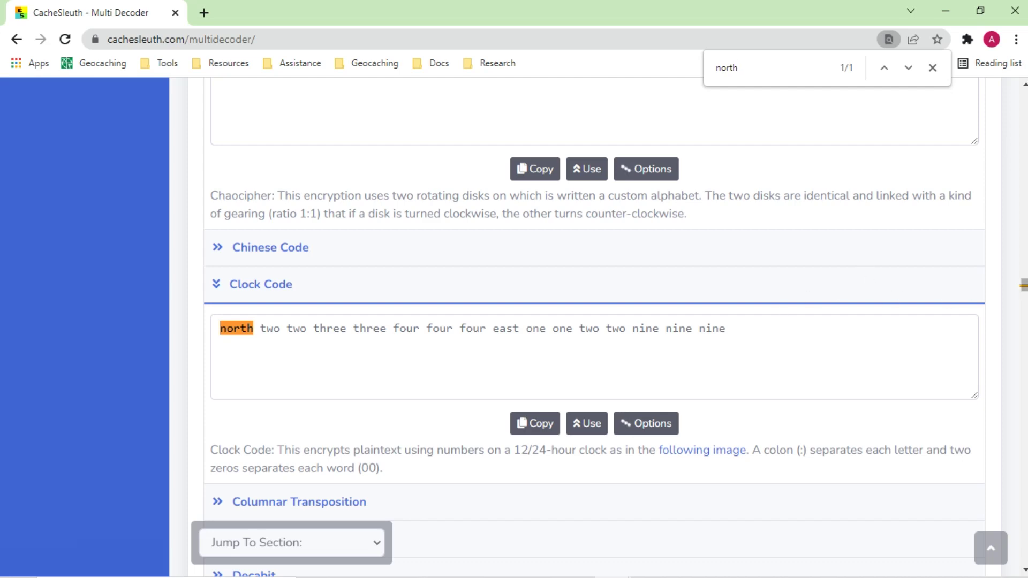
left_click_drag(1024, 283, 1023, 94)
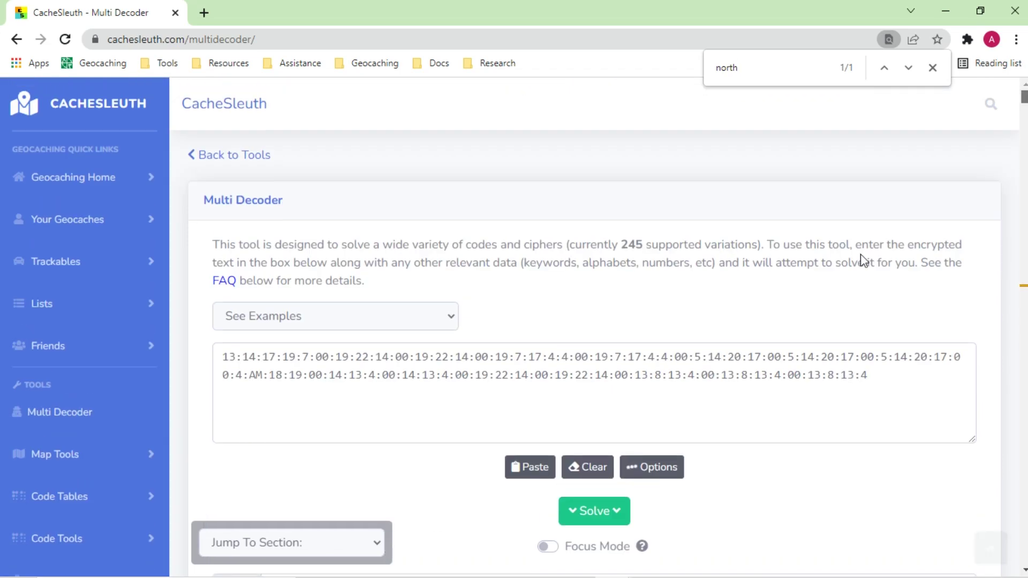
Highlight the 245 supported ciphers, then open Coordinate Conversion under Map Tools
double_click(631, 244)
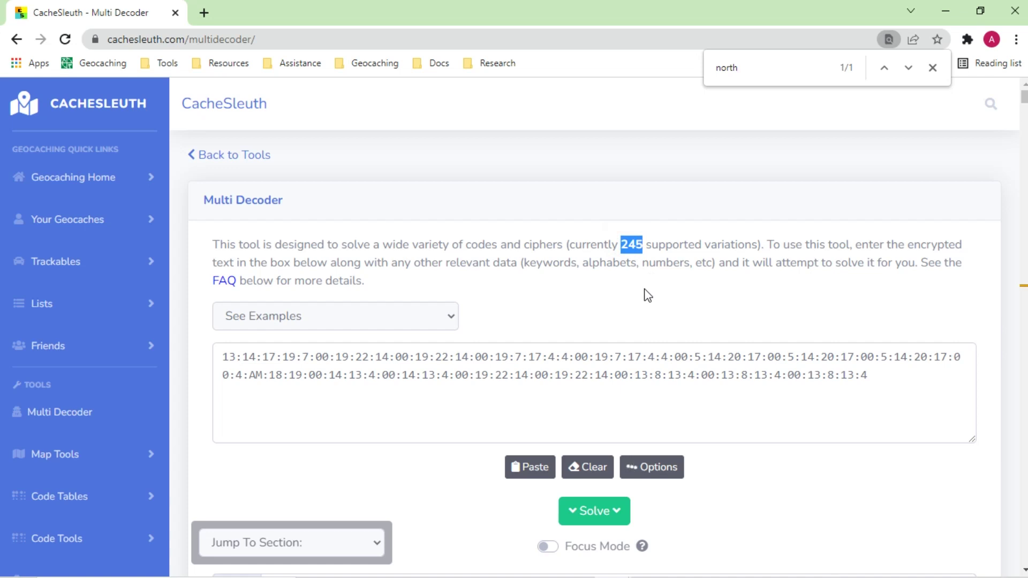
scroll(648, 296, "down", 1)
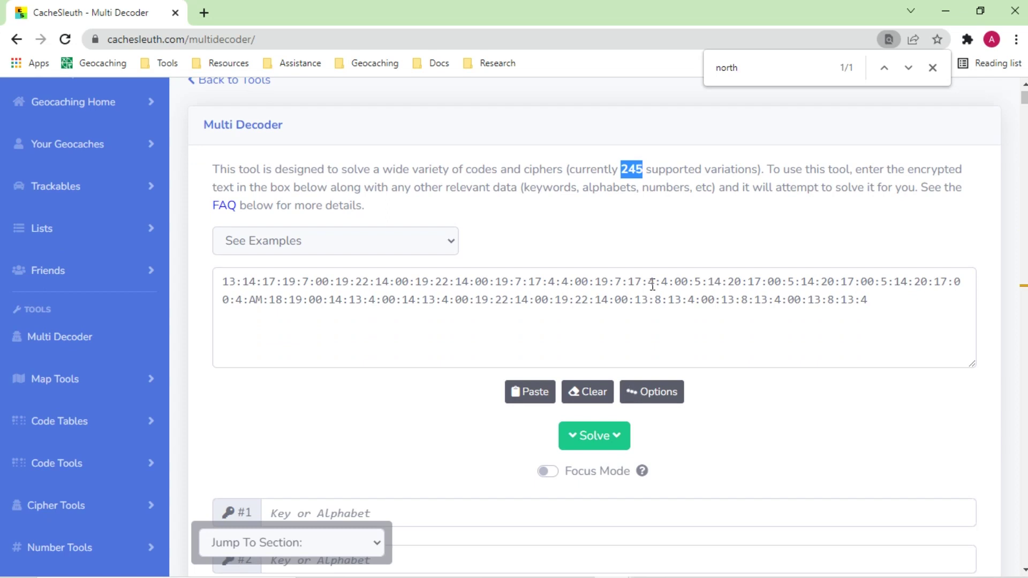
scroll(652, 285, "down", 1)
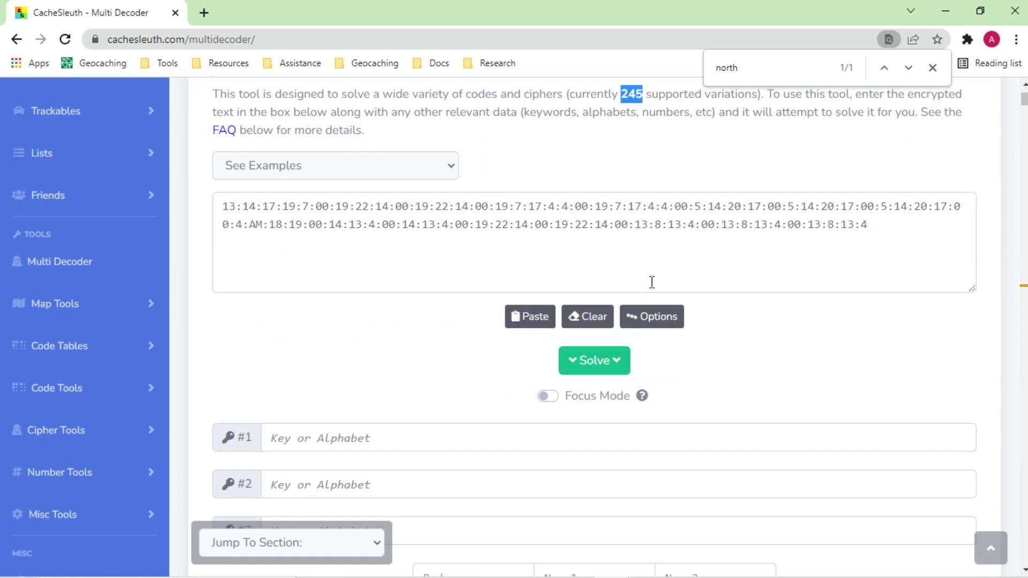
left_click(78, 305)
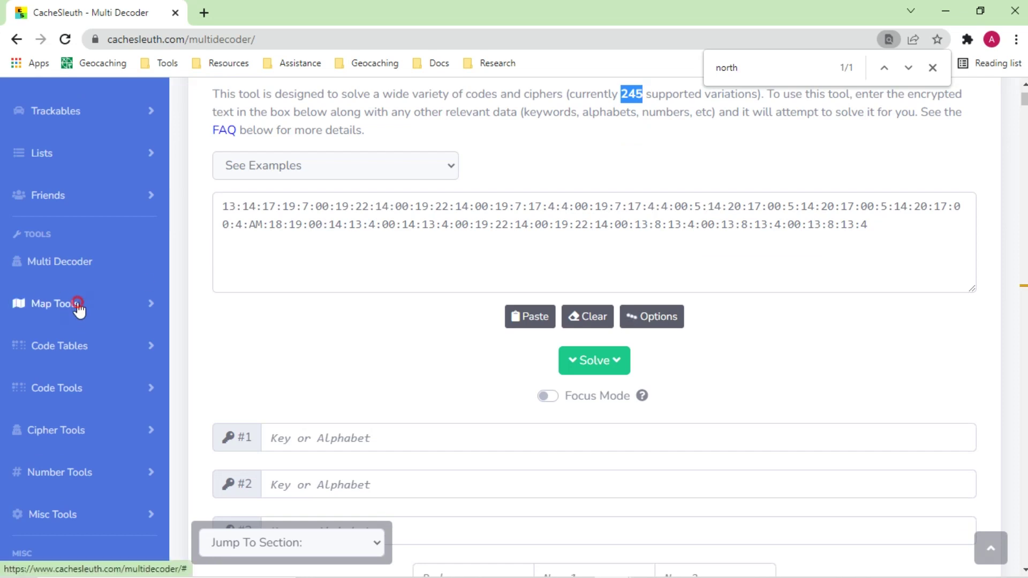
scroll(131, 294, "down", 2)
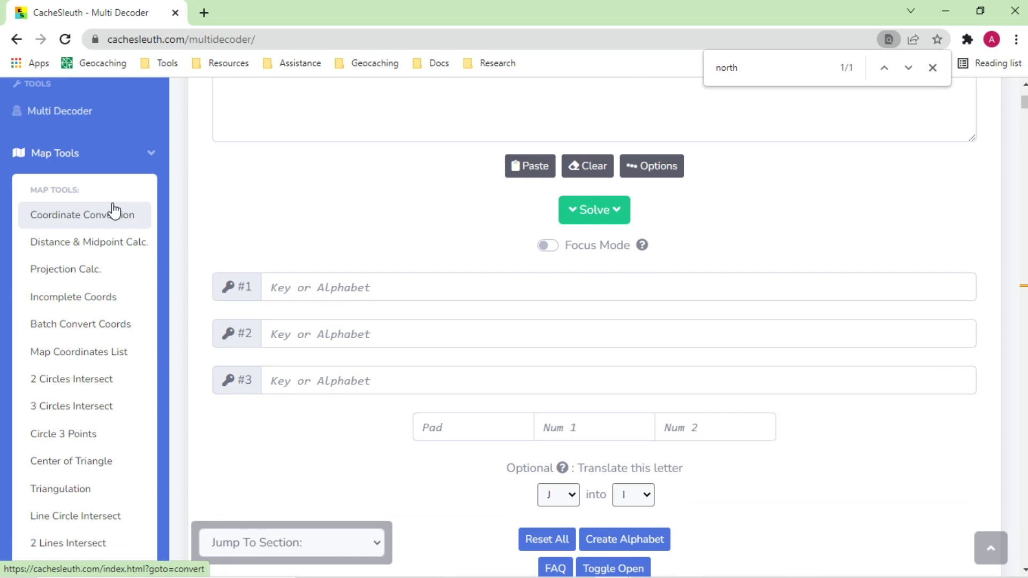
left_click(114, 229)
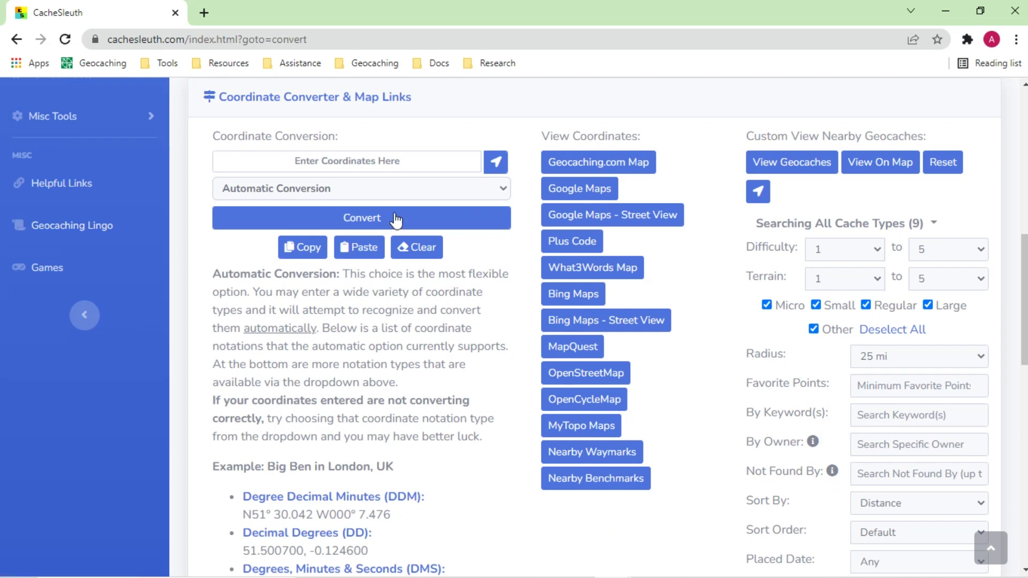
Convert the coordinates 33, -98 and review the DDM, DMS, UTM and other results
left_click(357, 162)
type("33, -98")
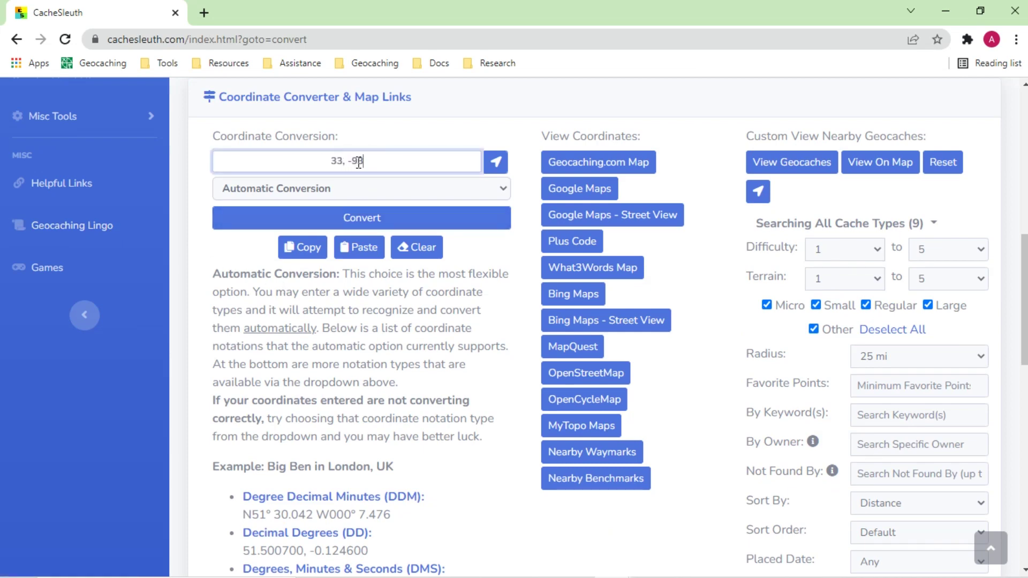
left_click(370, 218)
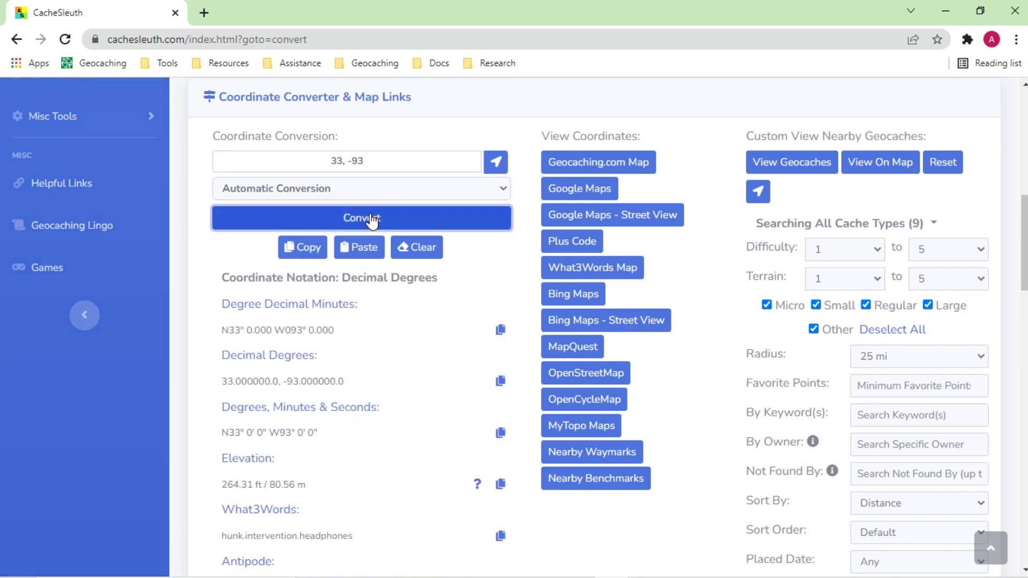
scroll(418, 284, "down", 3)
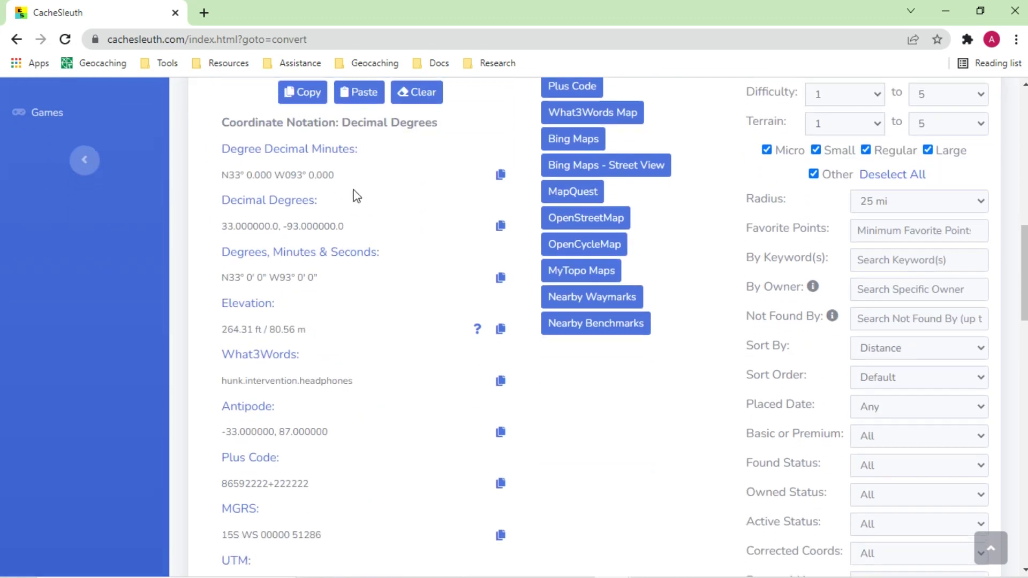
scroll(353, 196, "down", 1)
scroll(351, 246, "down", 3)
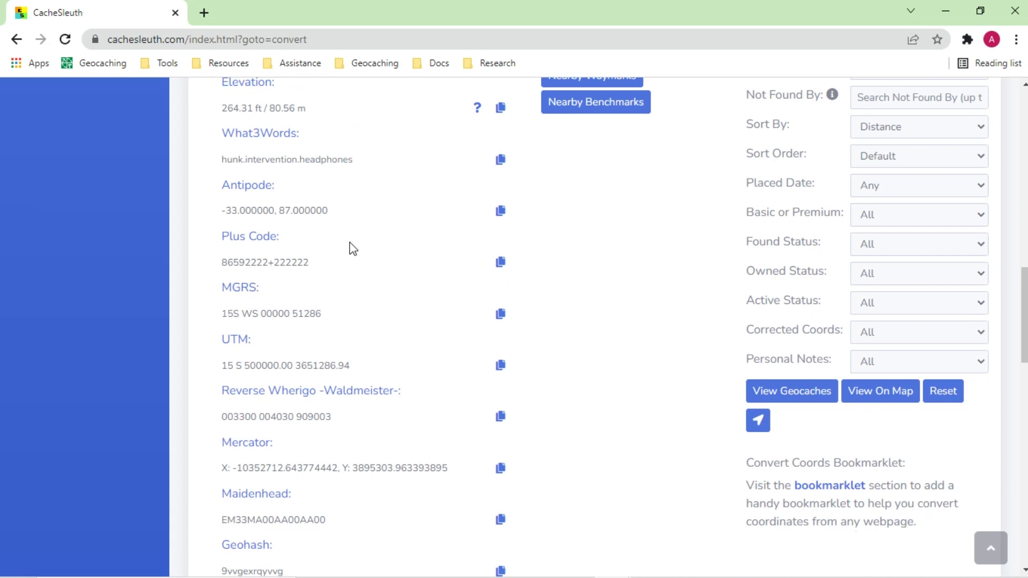
scroll(355, 240, "up", 10)
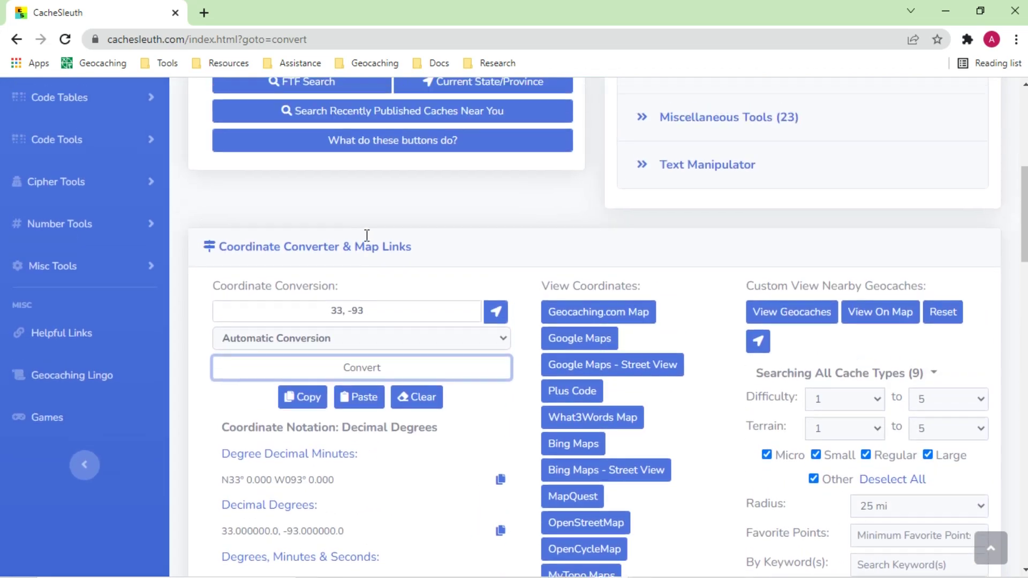
scroll(368, 233, "up", 1)
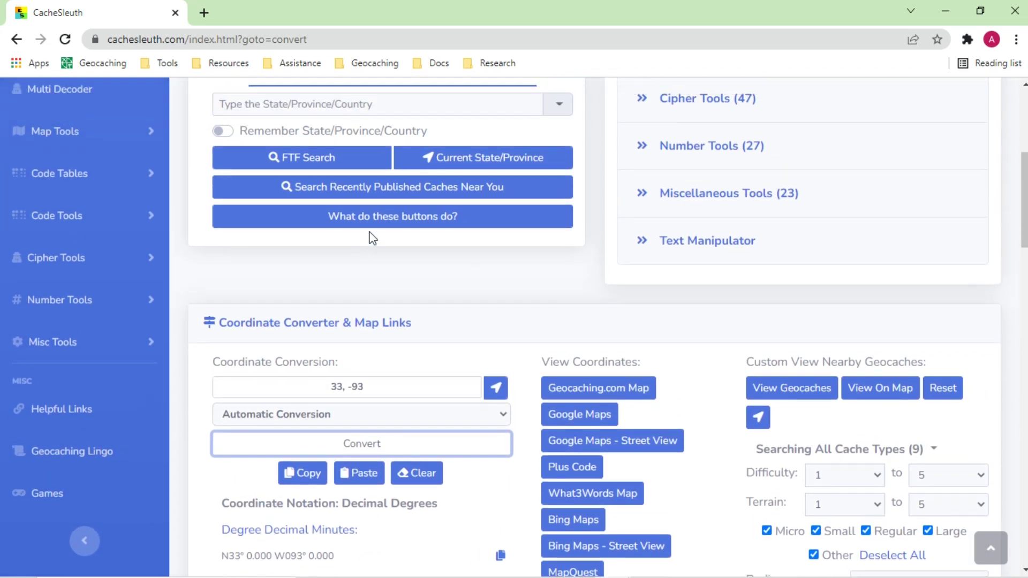
scroll(132, 198, "up", 1)
left_click(130, 210)
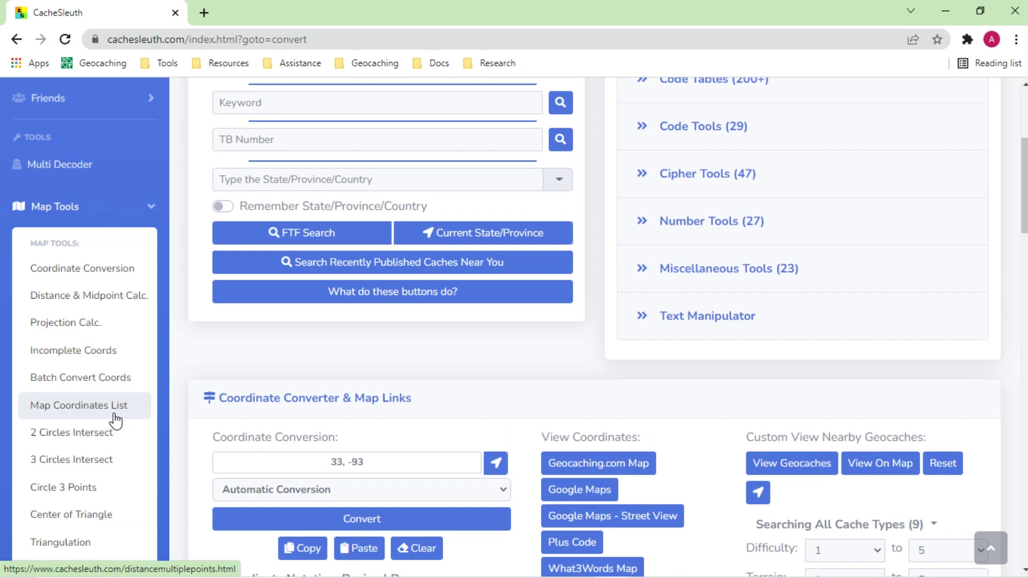
Open the Map Coordinates List tool and focus its coordinate entry box
left_click(115, 416)
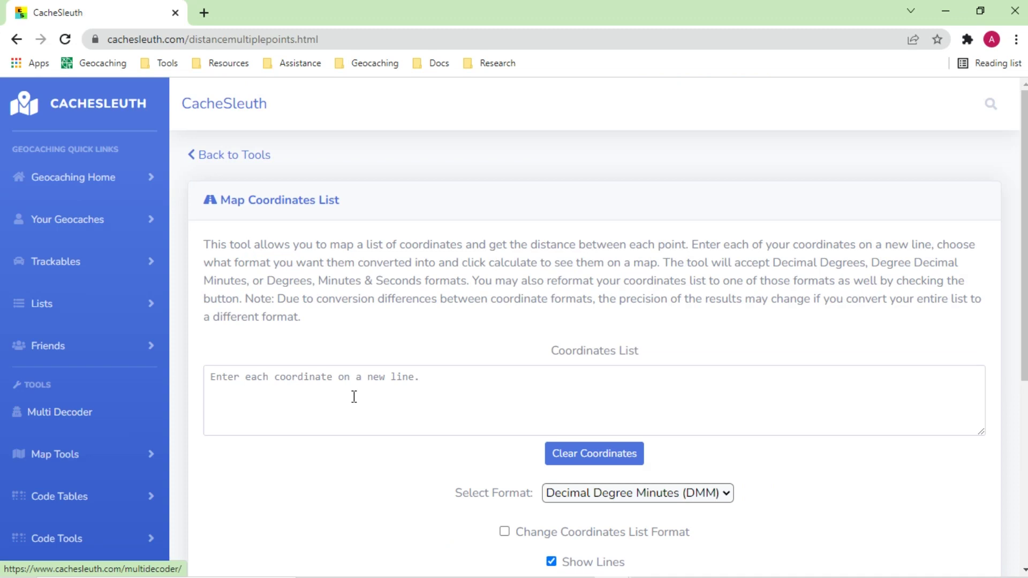
scroll(358, 394, "down", 2)
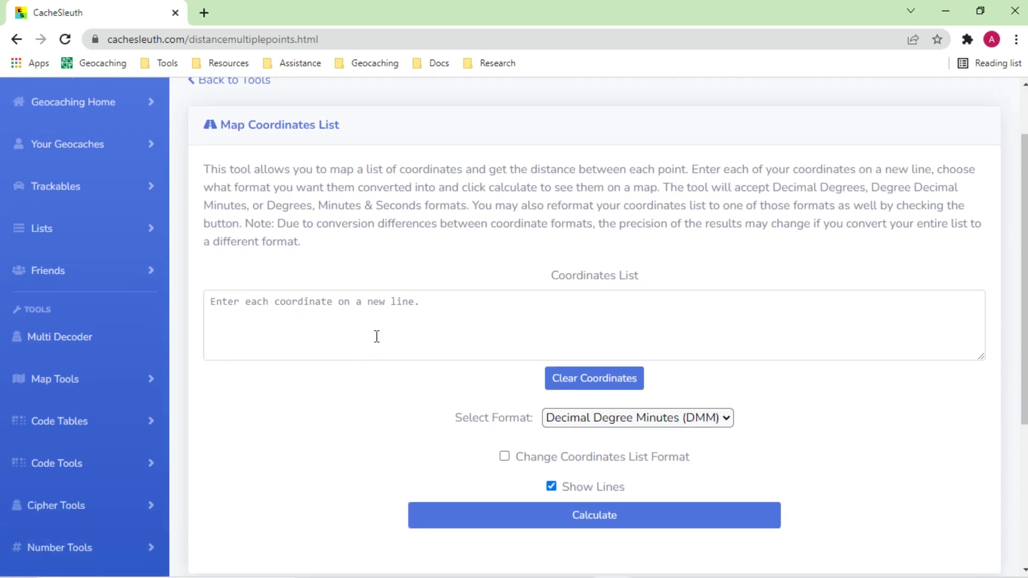
left_click(339, 314)
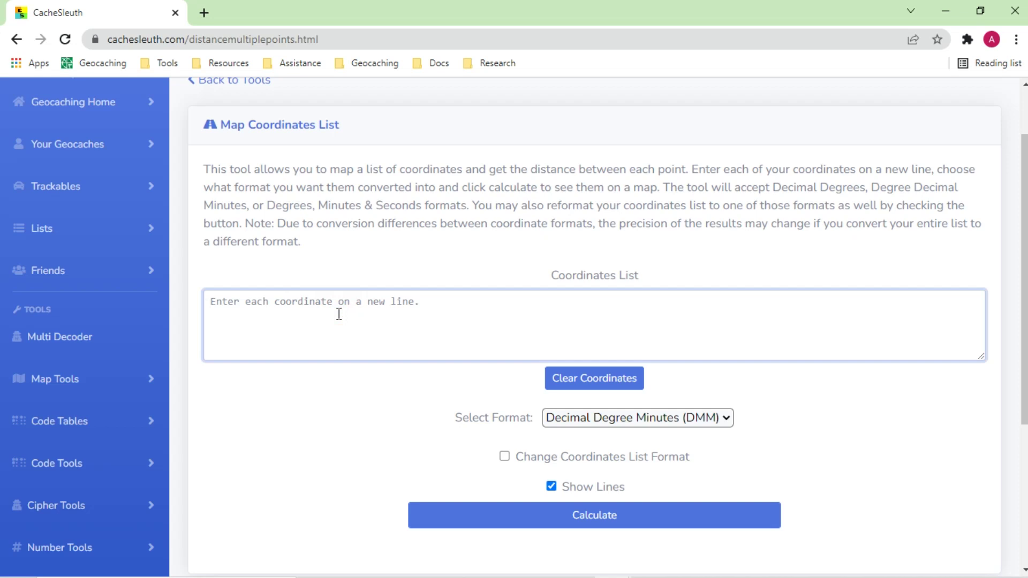
scroll(93, 315, "down", 2)
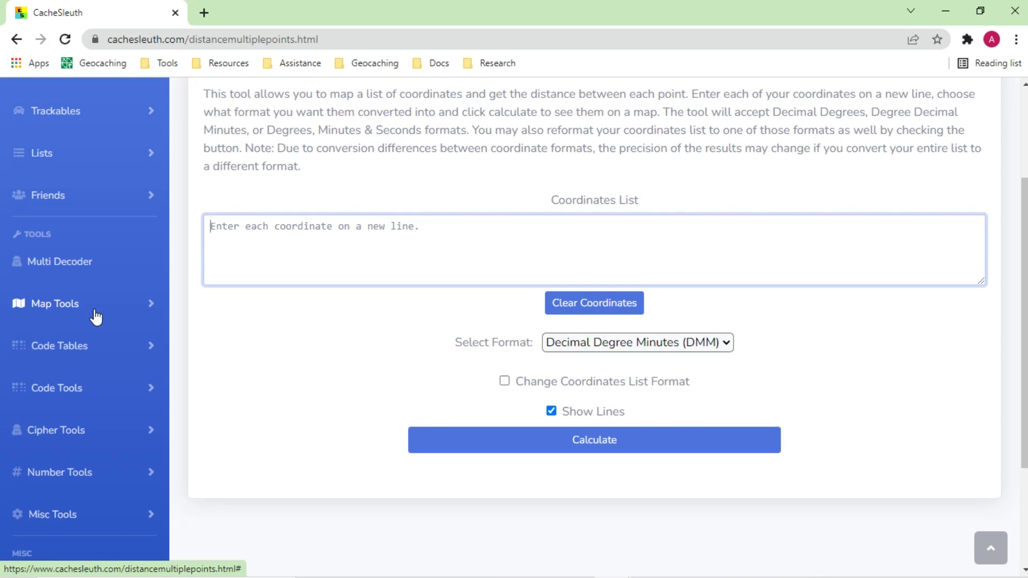
Collapse Map Tools and expand Code Tables in the sidebar
left_click(99, 314)
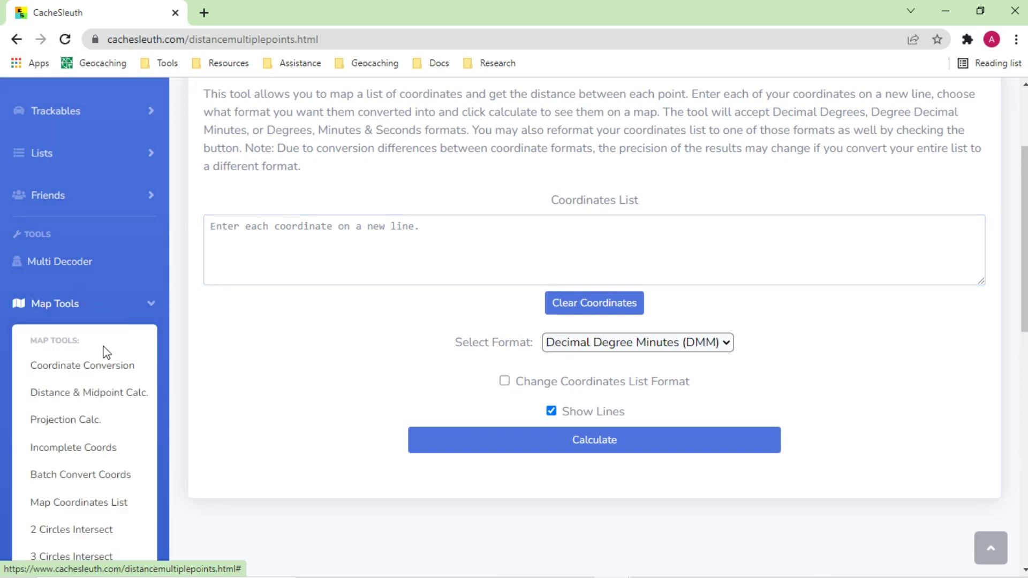
scroll(107, 386, "down", 1)
scroll(109, 408, "down", 5)
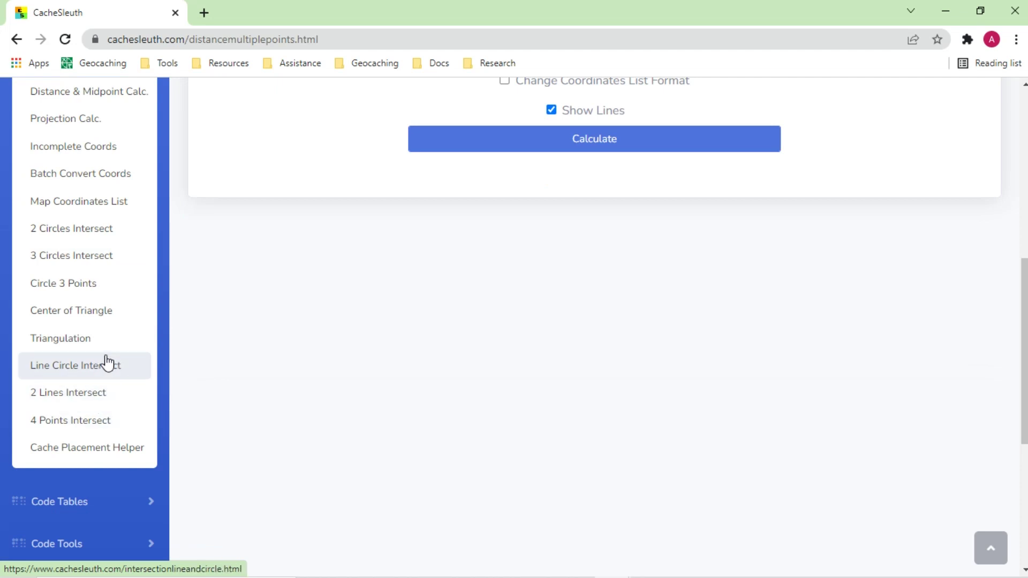
scroll(106, 364, "up", 3)
left_click(151, 155)
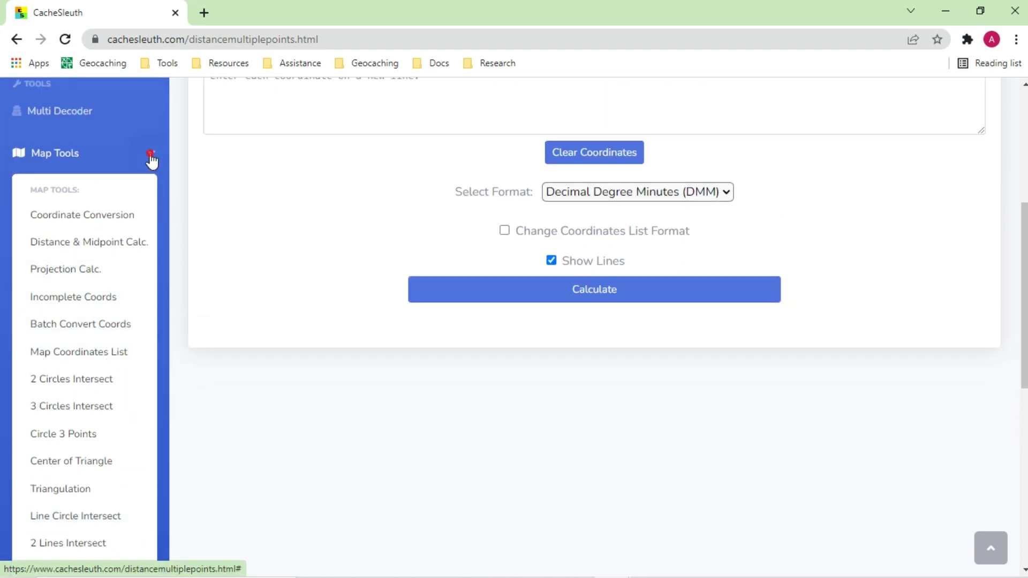
left_click(106, 196)
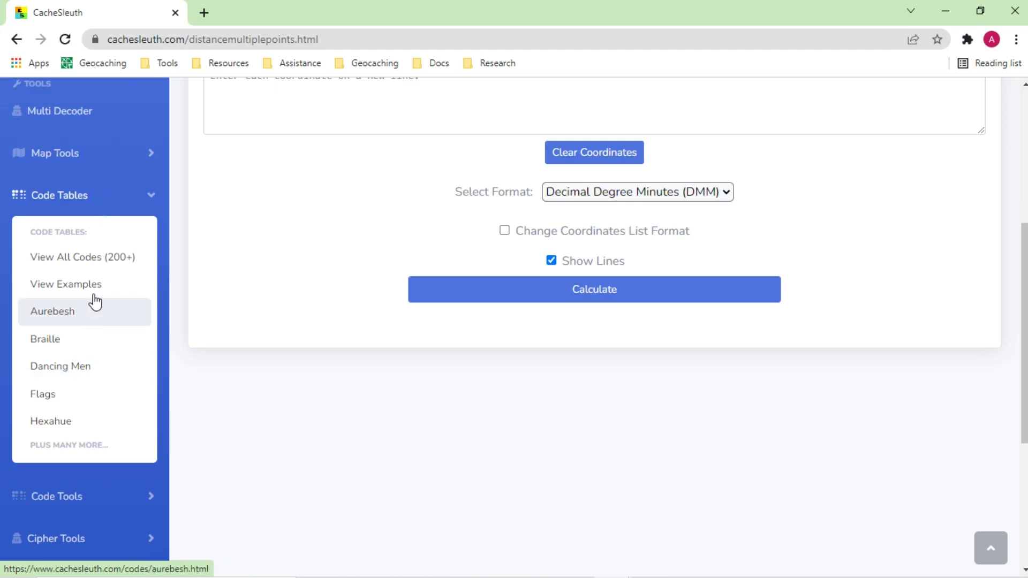
left_click(92, 262)
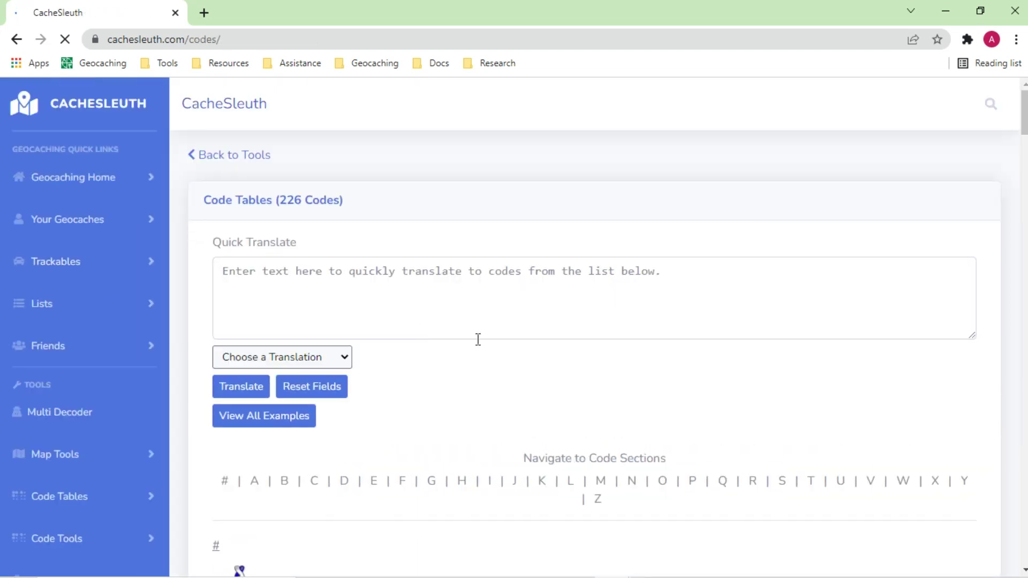
scroll(478, 339, "down", 7)
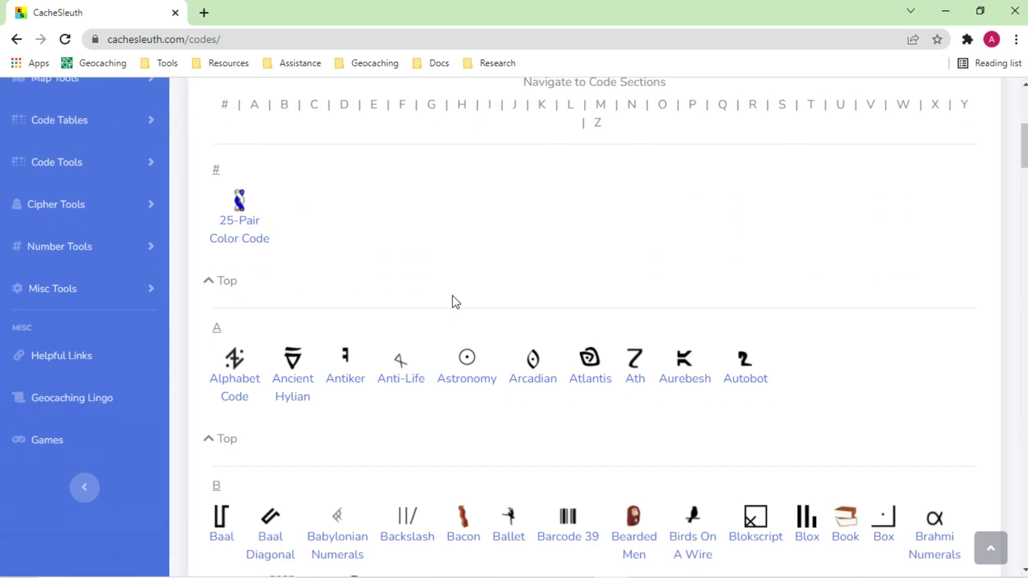
scroll(455, 303, "down", 4)
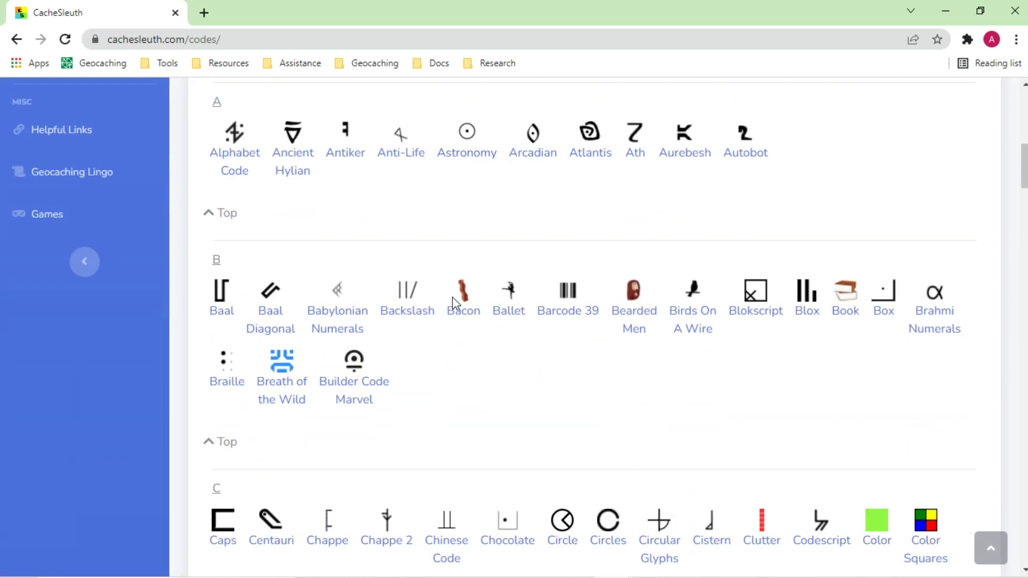
scroll(452, 302, "down", 3)
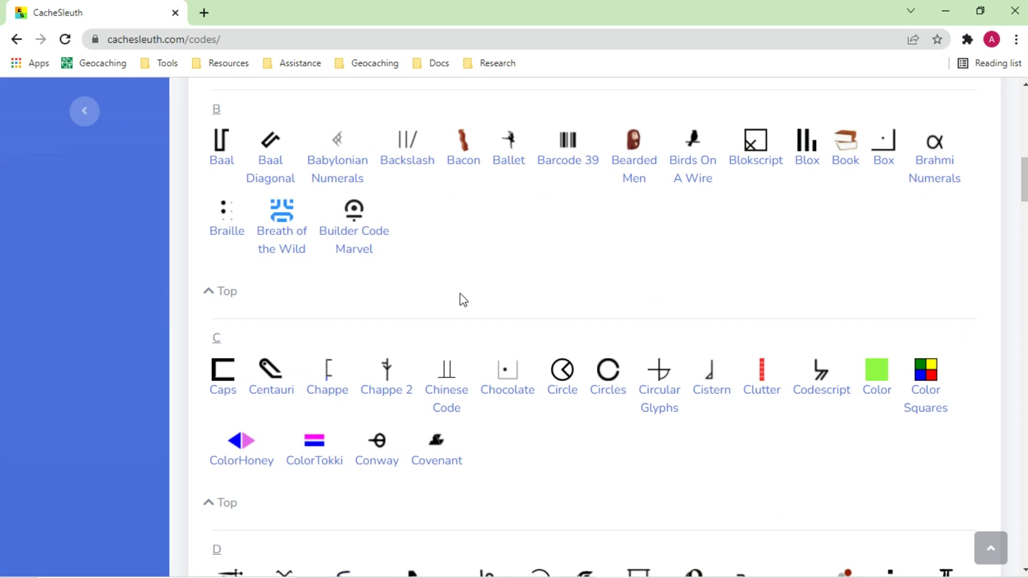
scroll(520, 289, "down", 2)
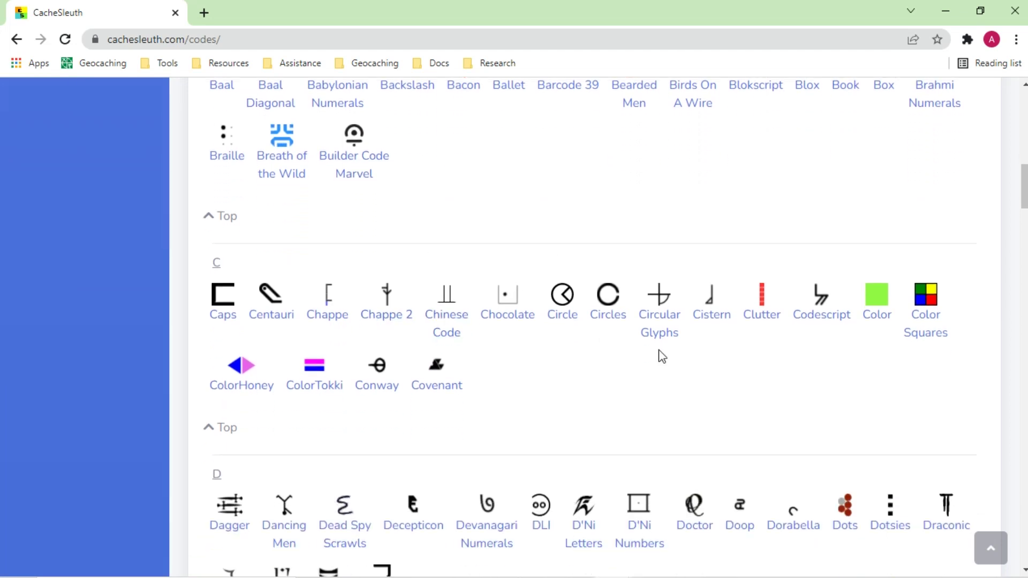
scroll(771, 398, "down", 1)
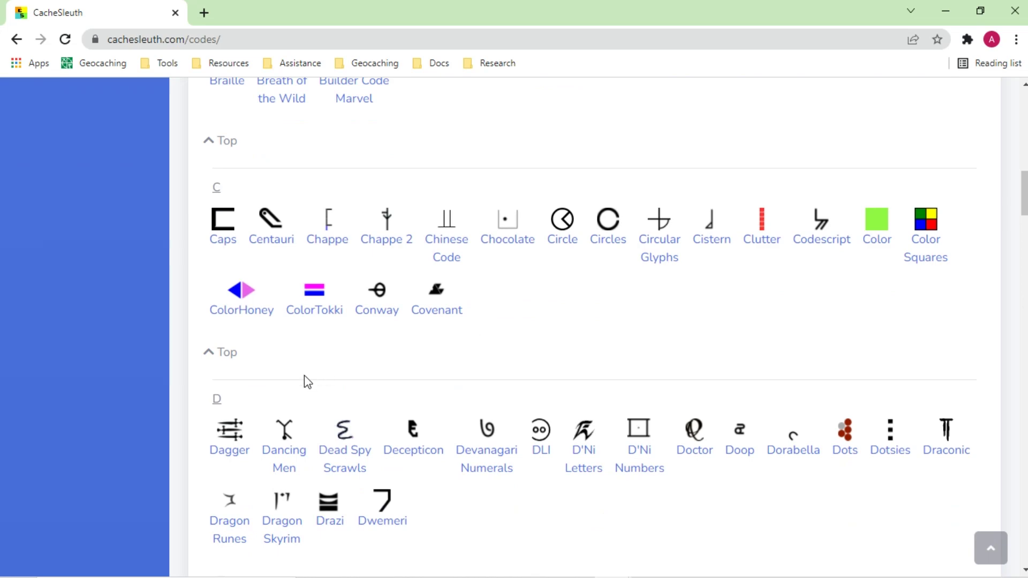
scroll(659, 251, "down", 2)
scroll(576, 213, "up", 1)
scroll(578, 214, "down", 6)
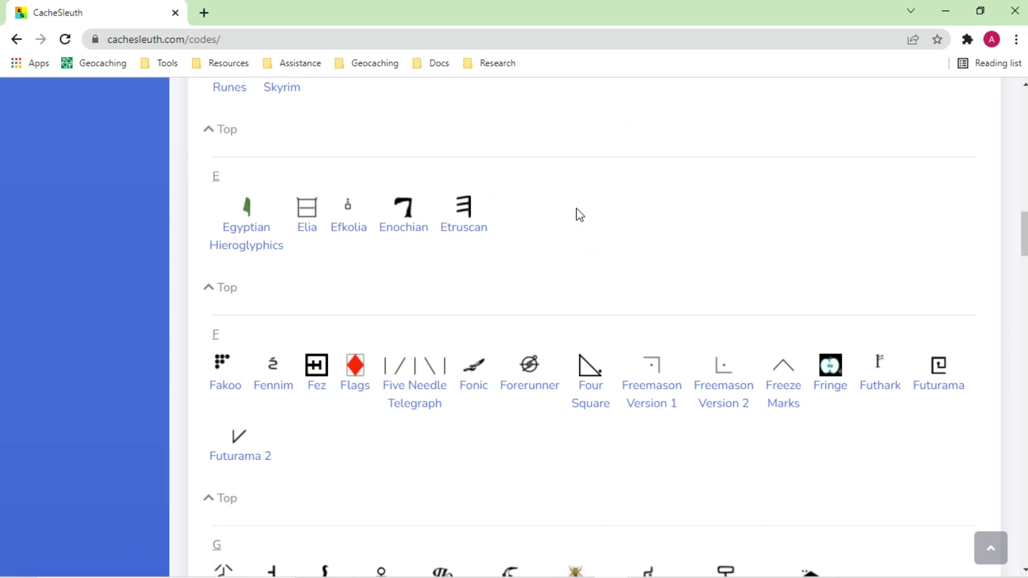
scroll(578, 215, "down", 2)
scroll(578, 214, "up", 1)
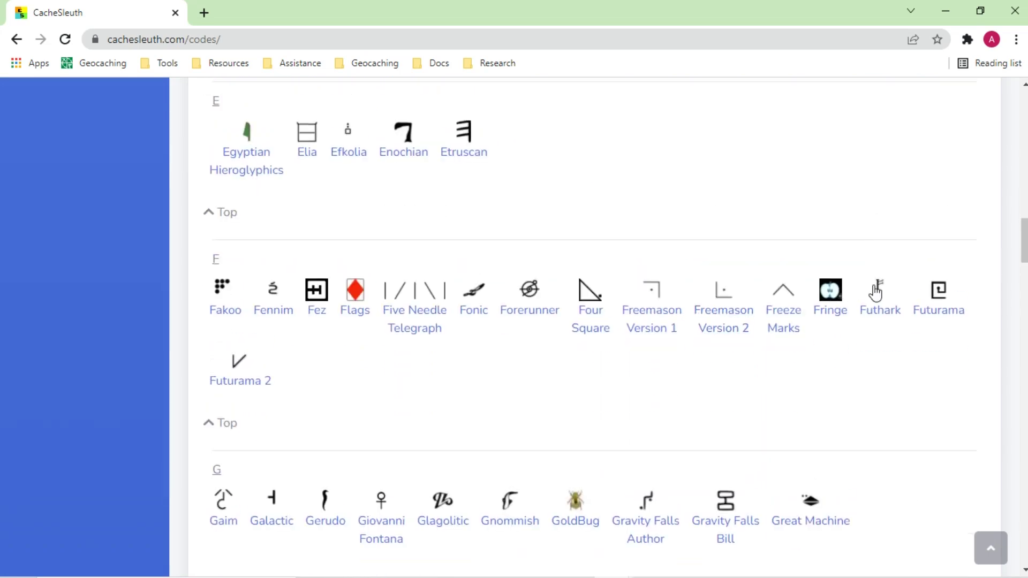
scroll(712, 190, "up", 6)
scroll(711, 187, "up", 19)
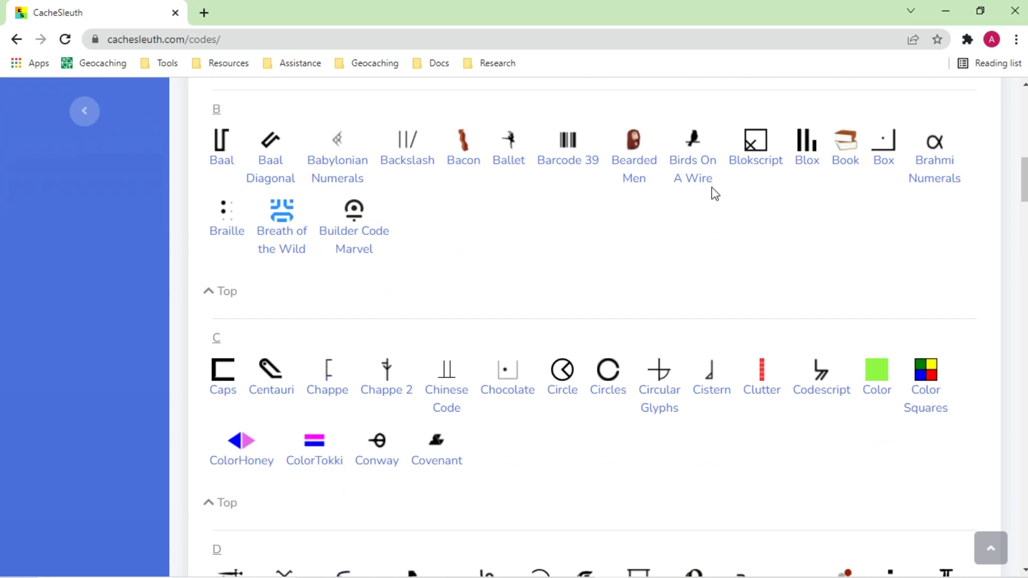
scroll(712, 188, "up", 2)
scroll(596, 232, "down", 1)
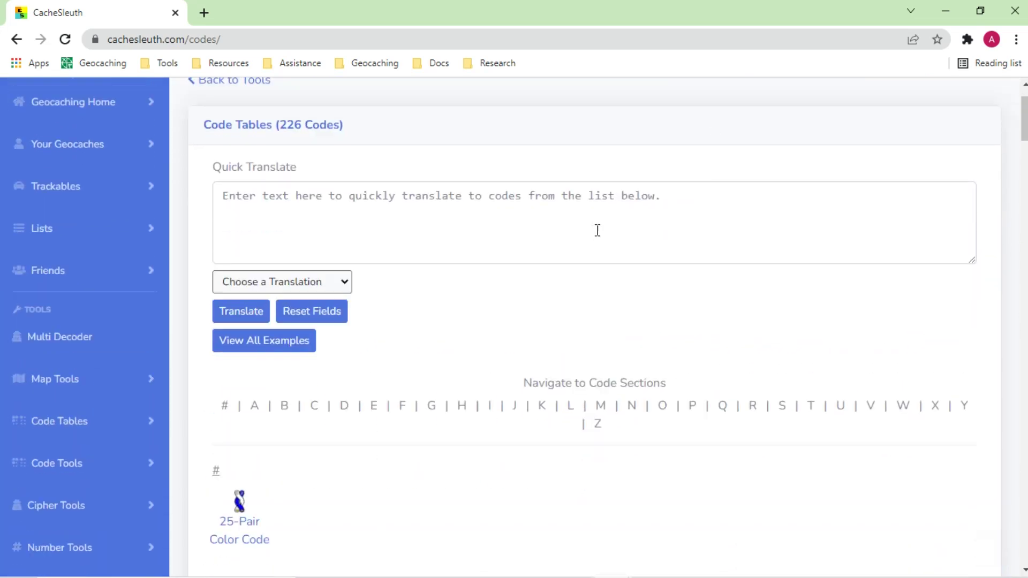
left_click(414, 217)
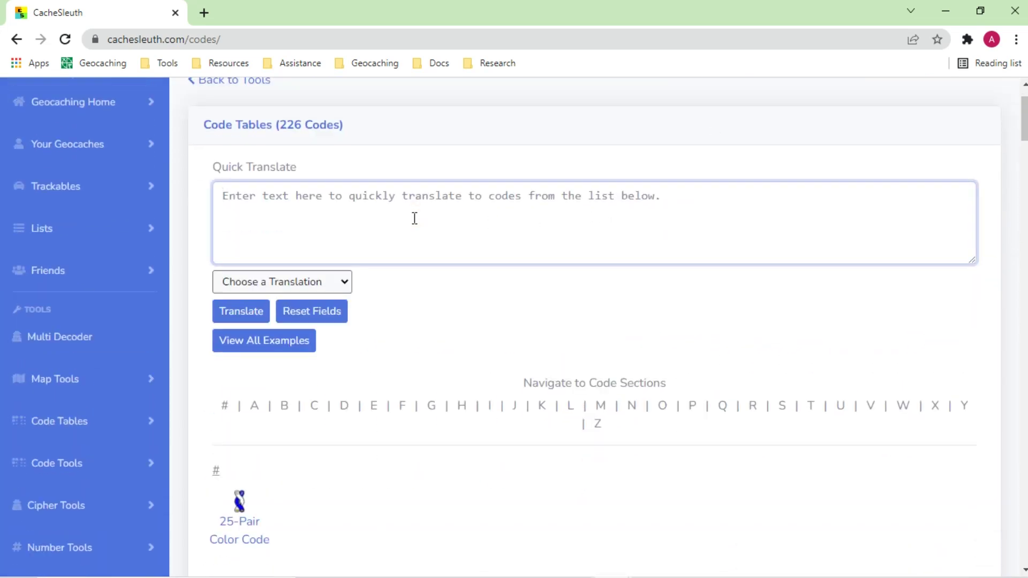
Translate 'north three four six' into Dancing Men code with Quick Translate
type("north three f")
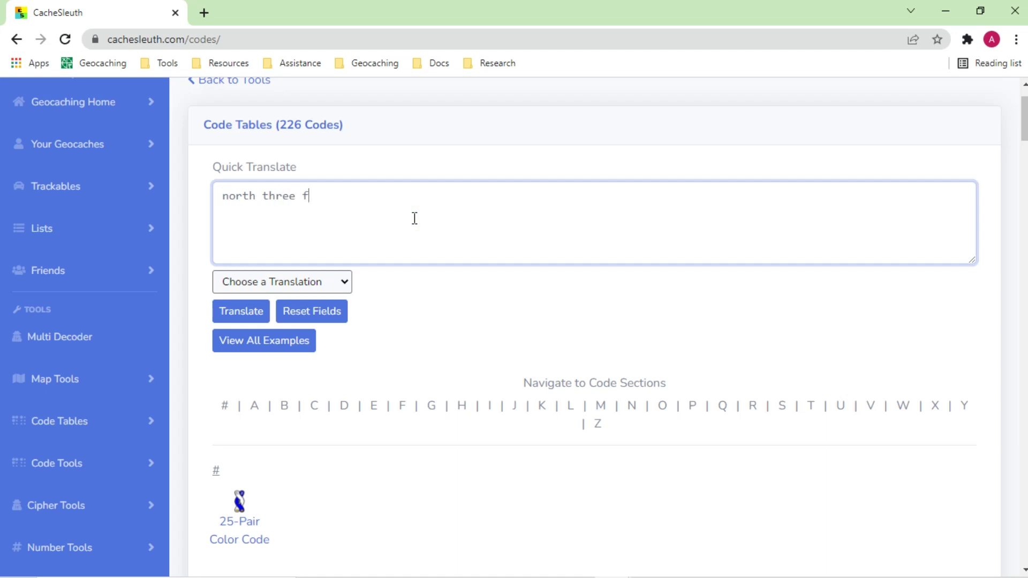
type("our six")
left_click(344, 282)
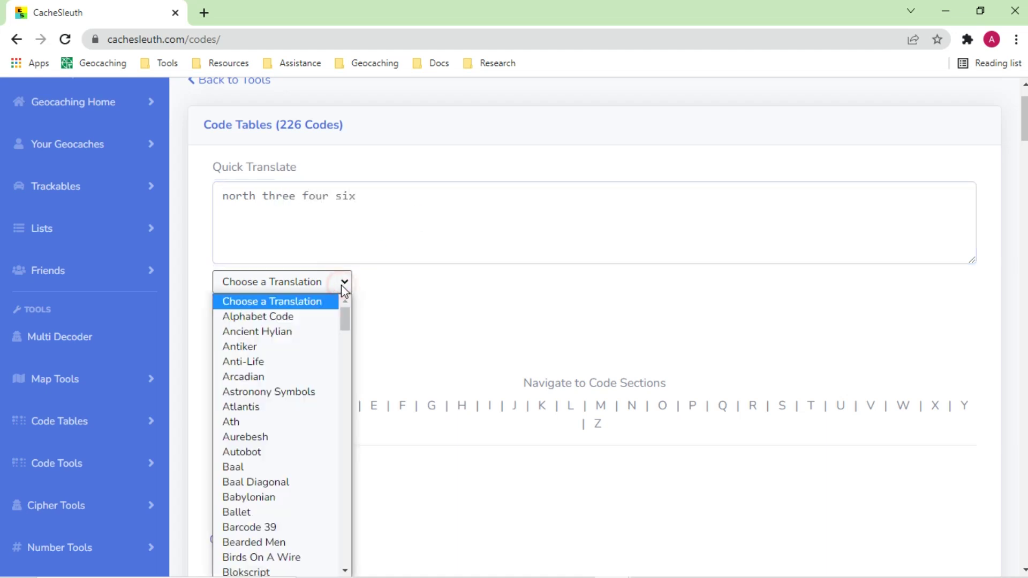
left_click_drag(345, 323, 344, 374)
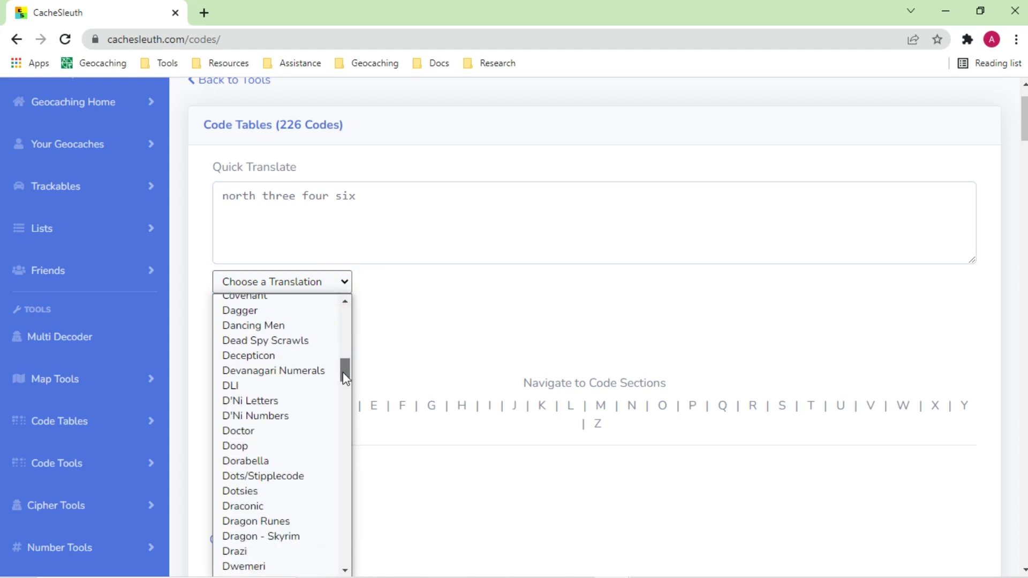
left_click(273, 326)
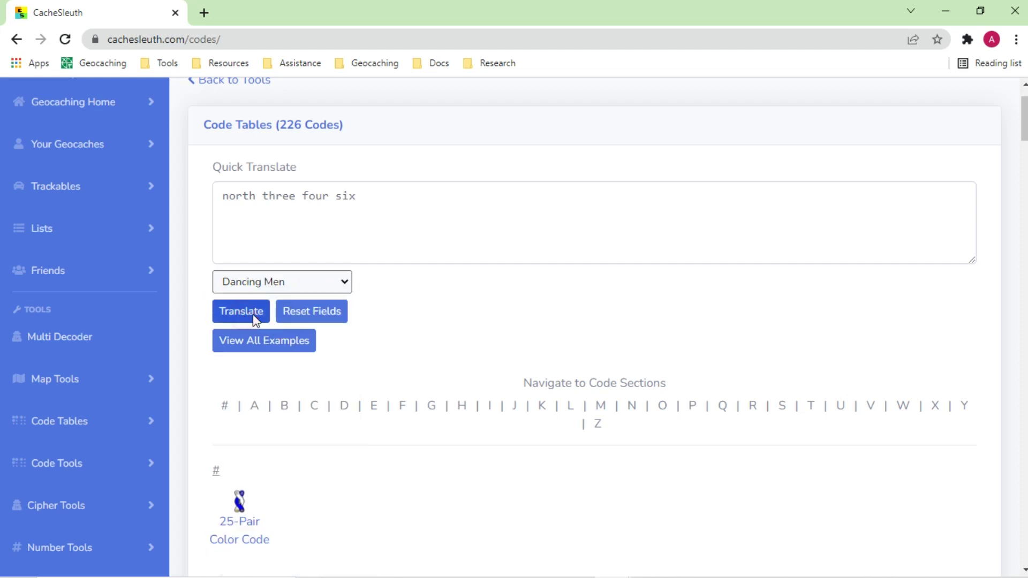
left_click(263, 316)
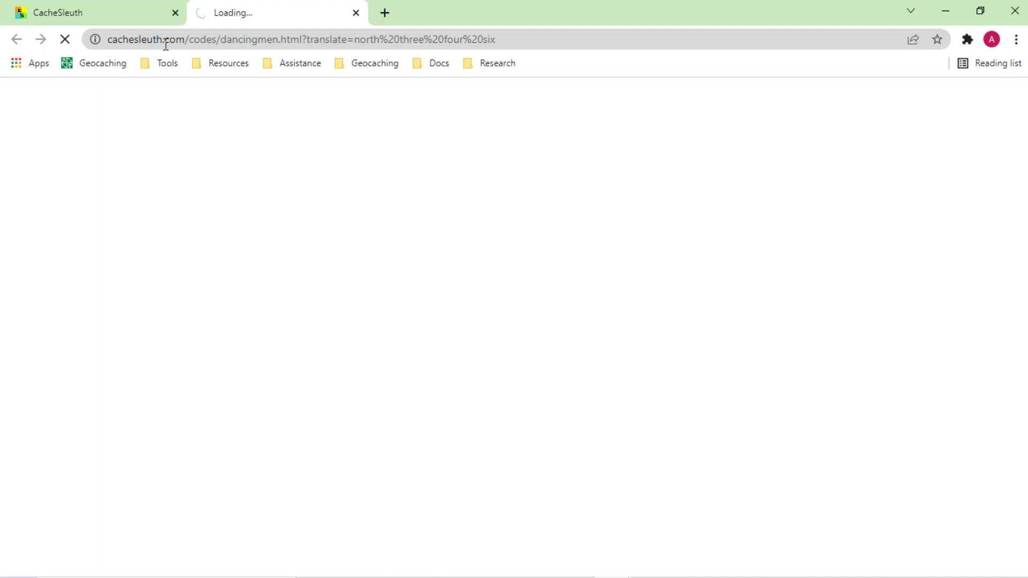
Clear the 'north three four six' phrase from the text box
scroll(807, 242, "down", 8)
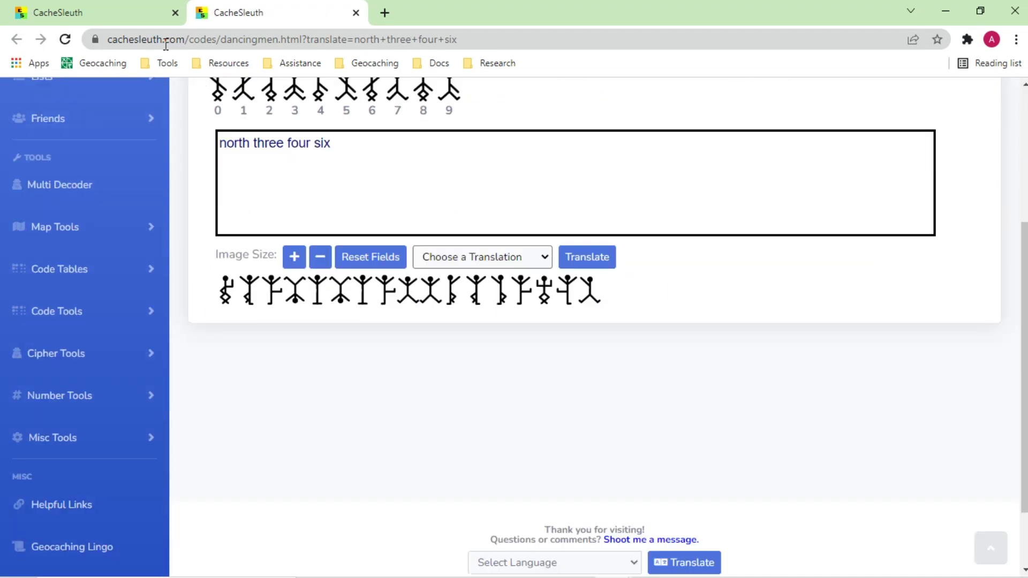
scroll(841, 225, "up", 3)
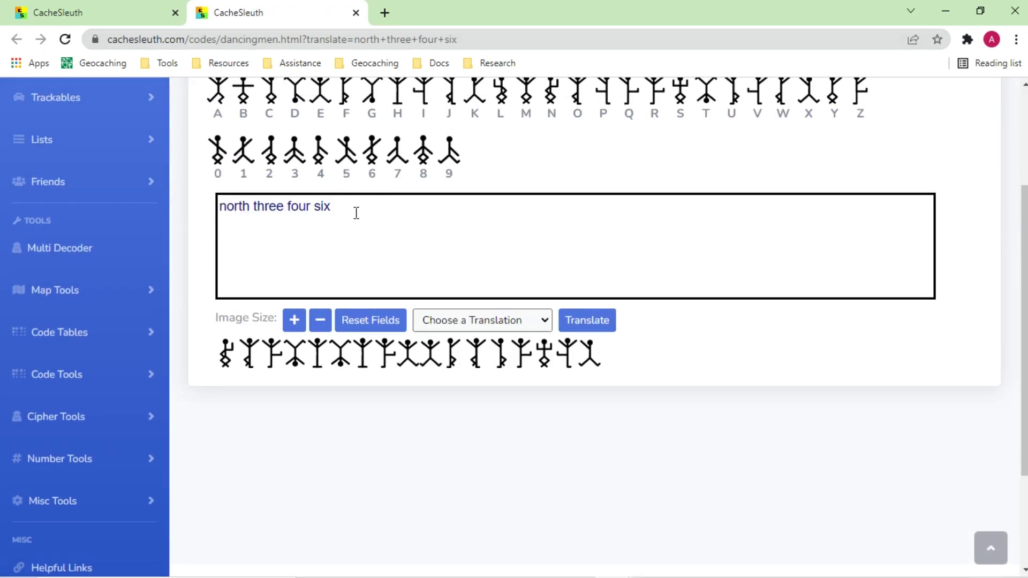
scroll(354, 211, "up", 1)
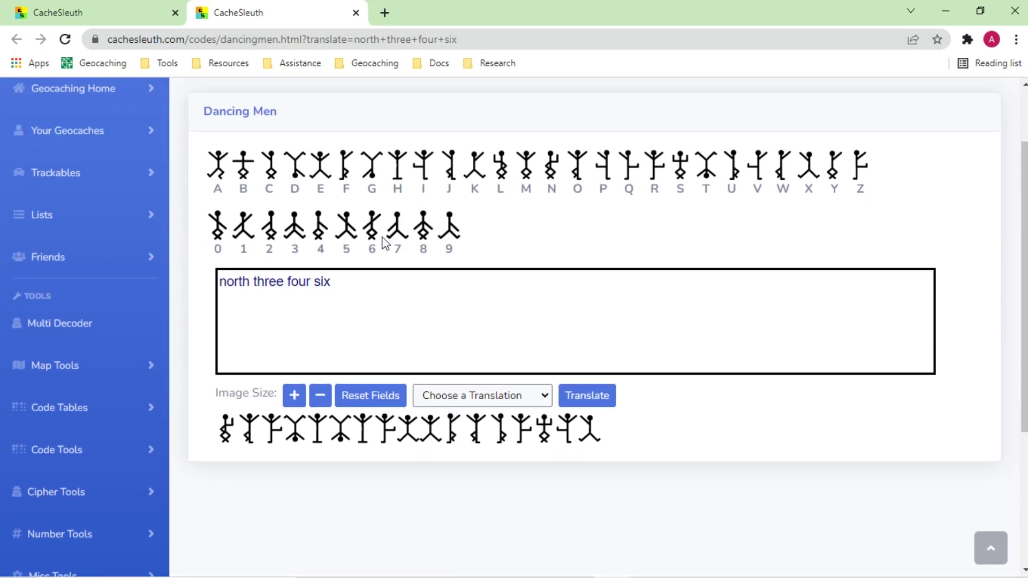
left_click_drag(338, 281, 243, 293)
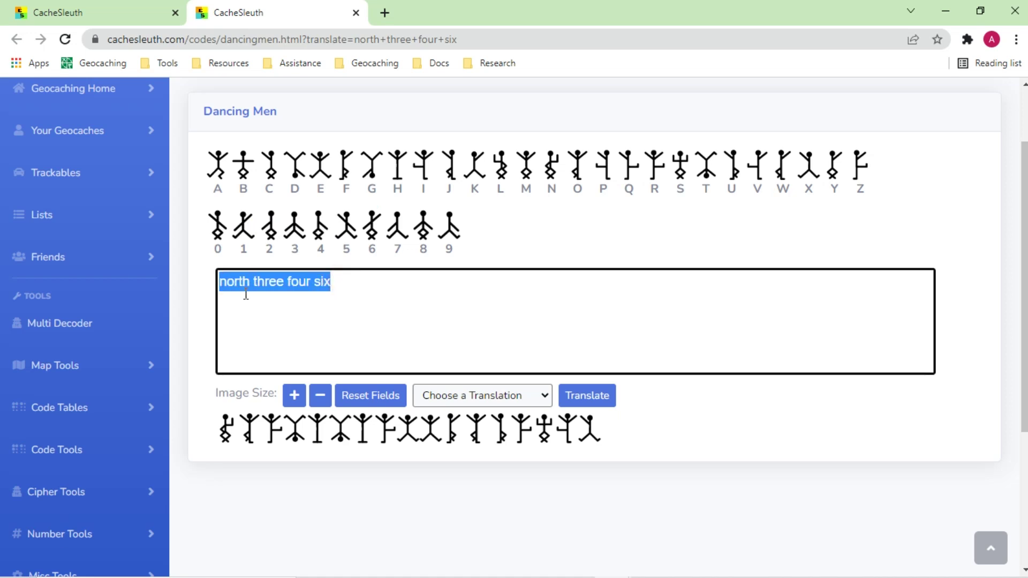
key("BackSpace")
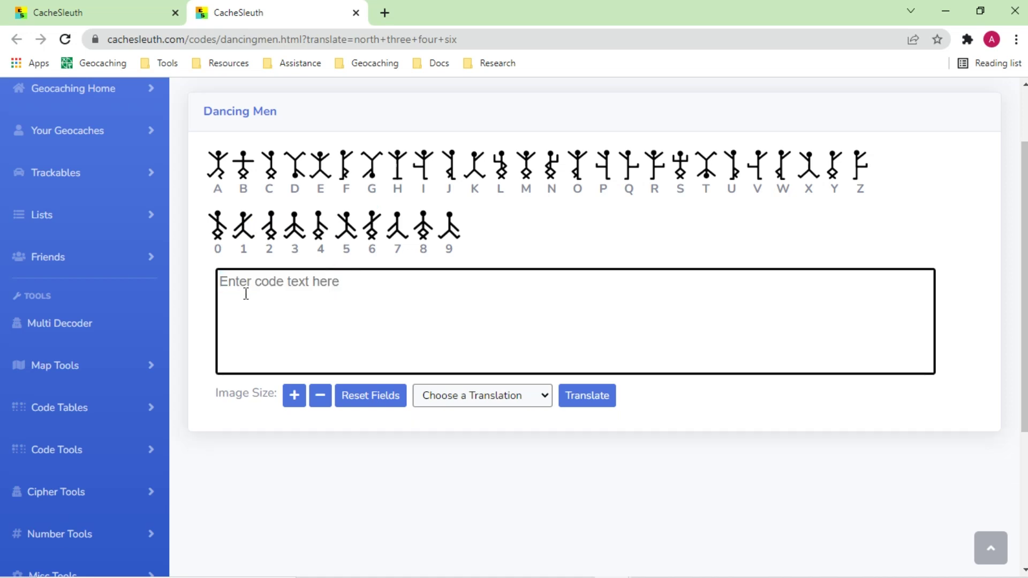
Spell pomlij9 by clicking the matching dancing-man symbols
scroll(365, 294, "up", 2)
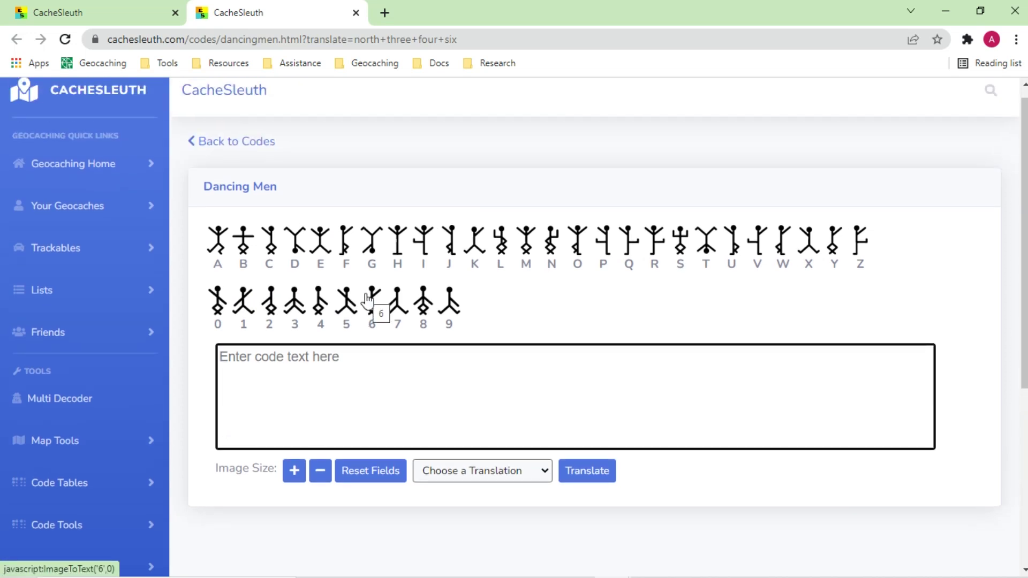
left_click(606, 243)
left_click(578, 240)
left_click(528, 237)
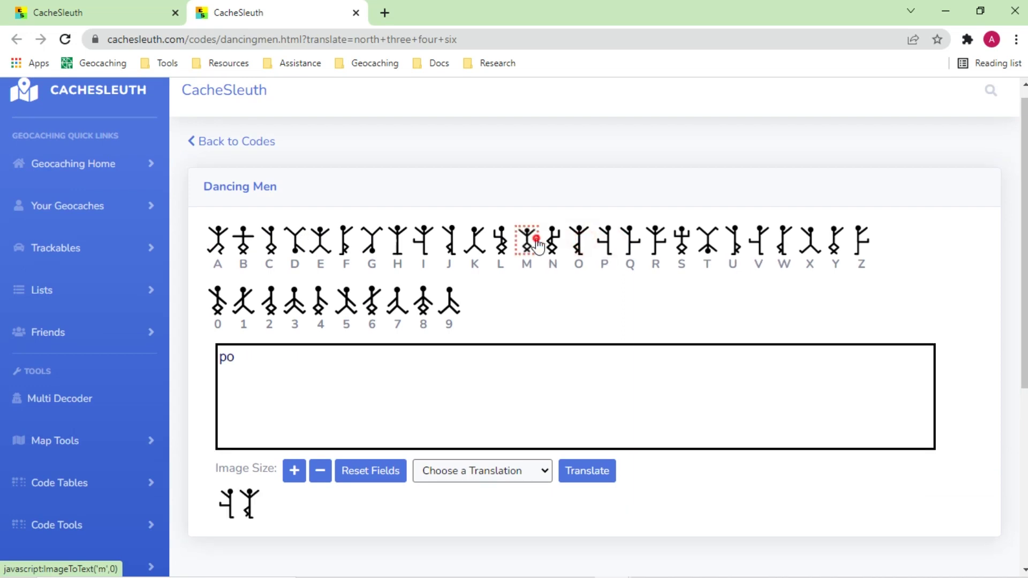
left_click(506, 241)
left_click(423, 241)
left_click(449, 242)
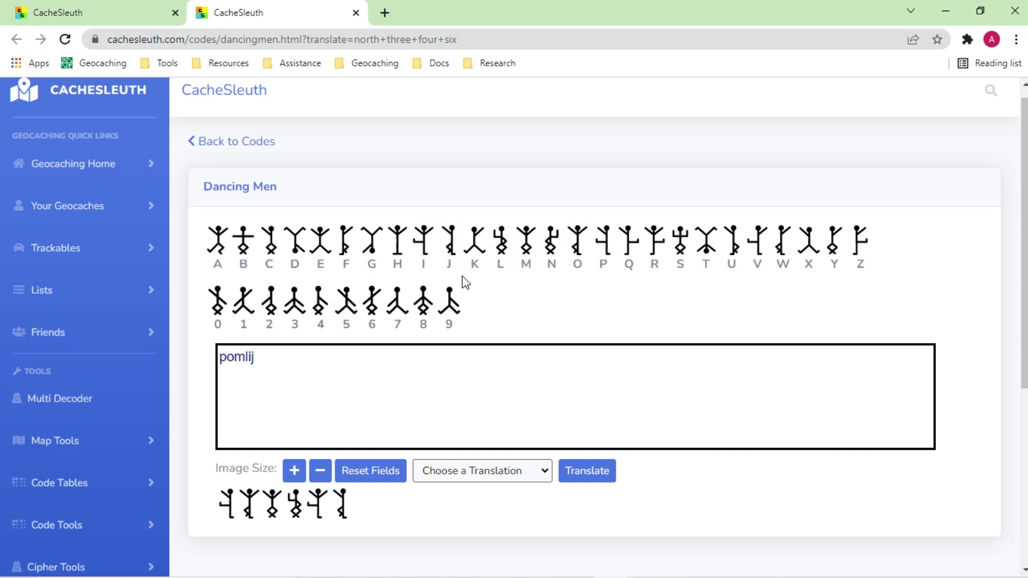
left_click(449, 302)
Return from the Dancing Men page to the full code list
left_click(110, 488)
scroll(138, 455, "down", 4)
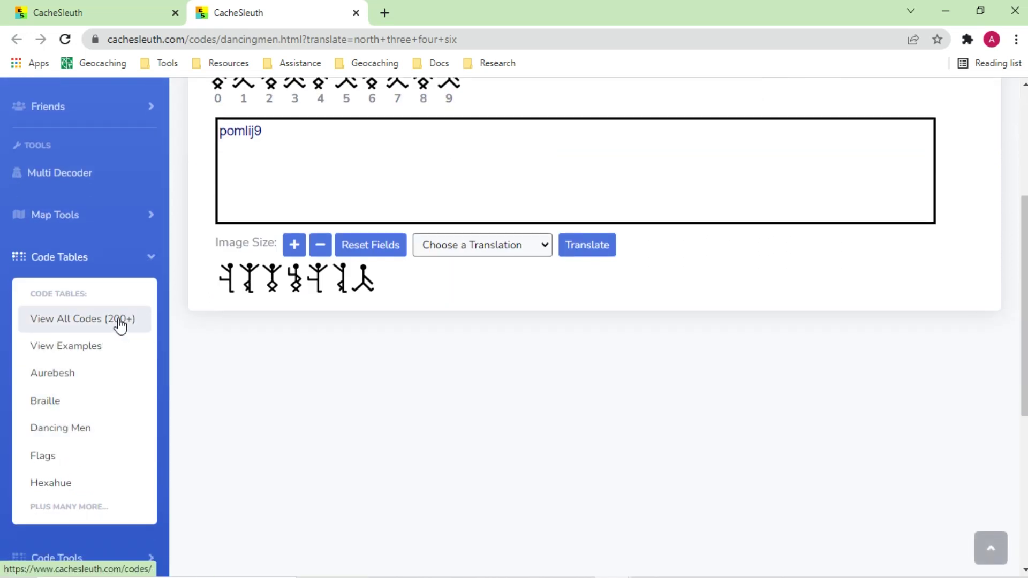
left_click(95, 262)
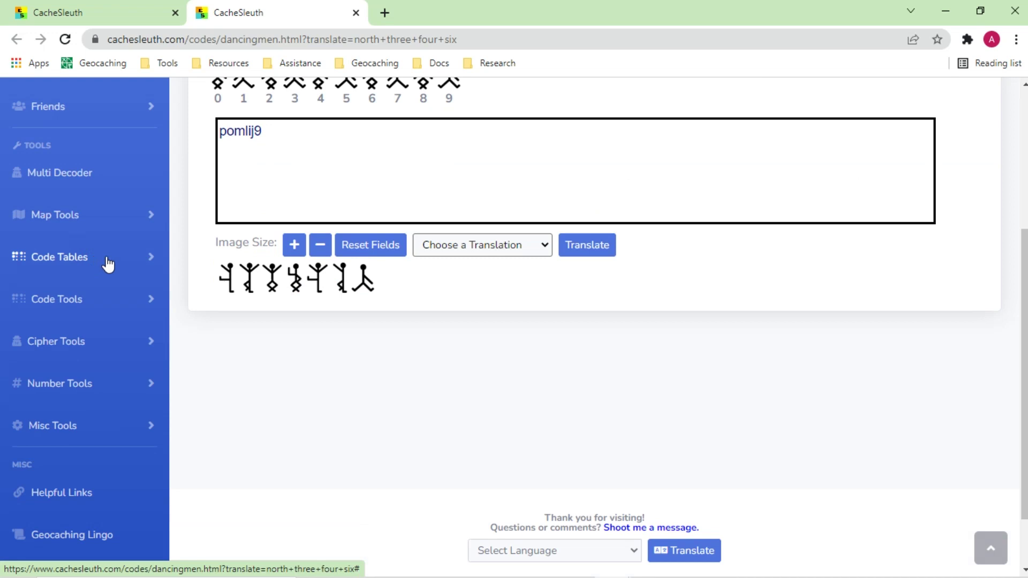
scroll(287, 187, "up", 5)
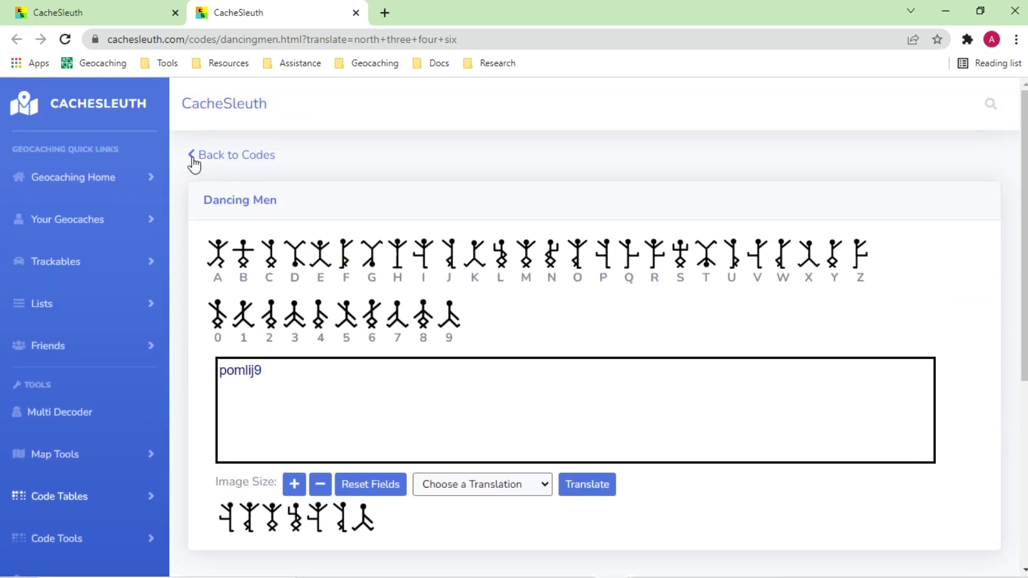
left_click(193, 156)
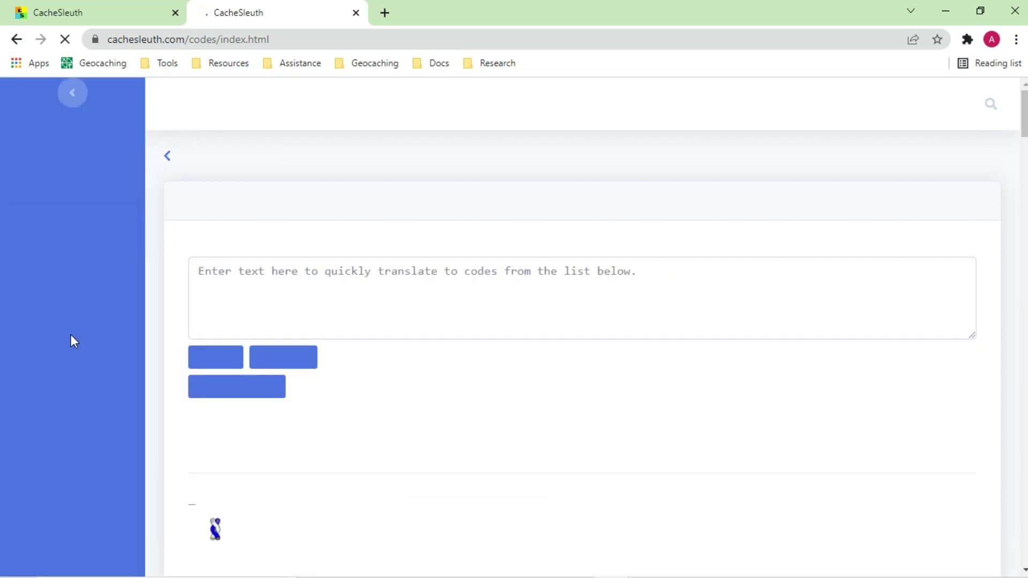
Open the Cow tool from the Code Tools list in the sidebar
scroll(73, 340, "down", 4)
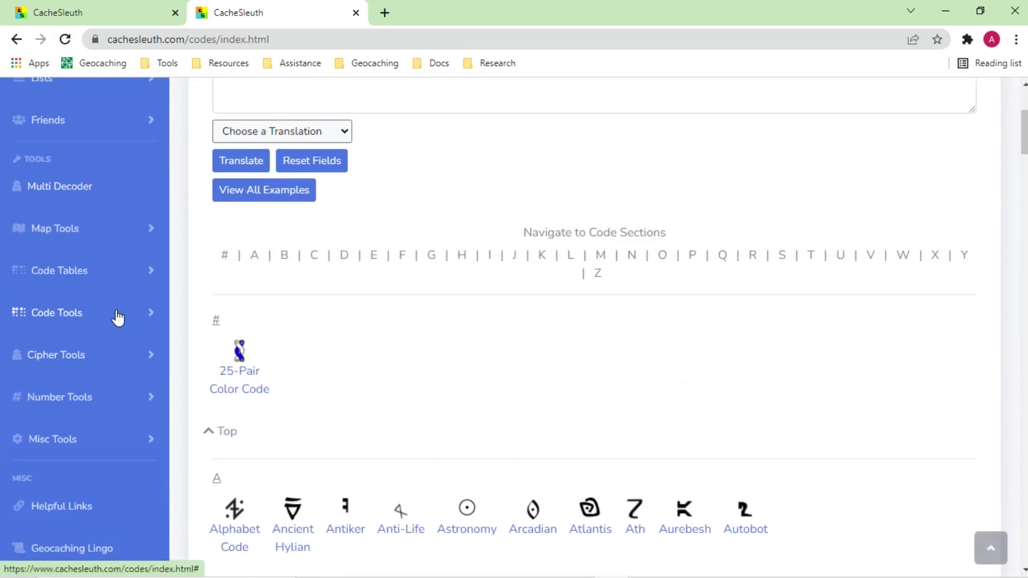
left_click(116, 312)
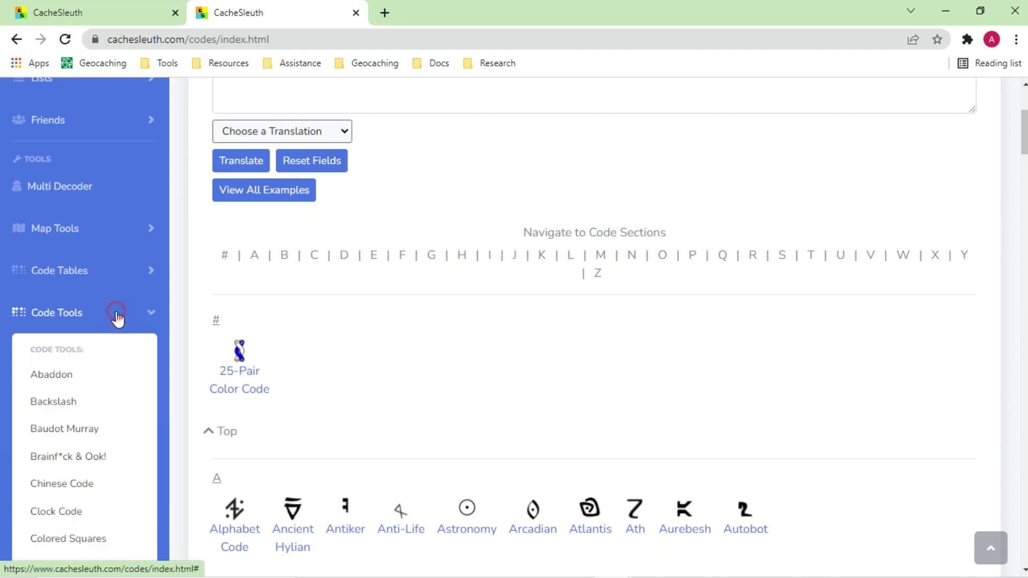
scroll(115, 320, "down", 1)
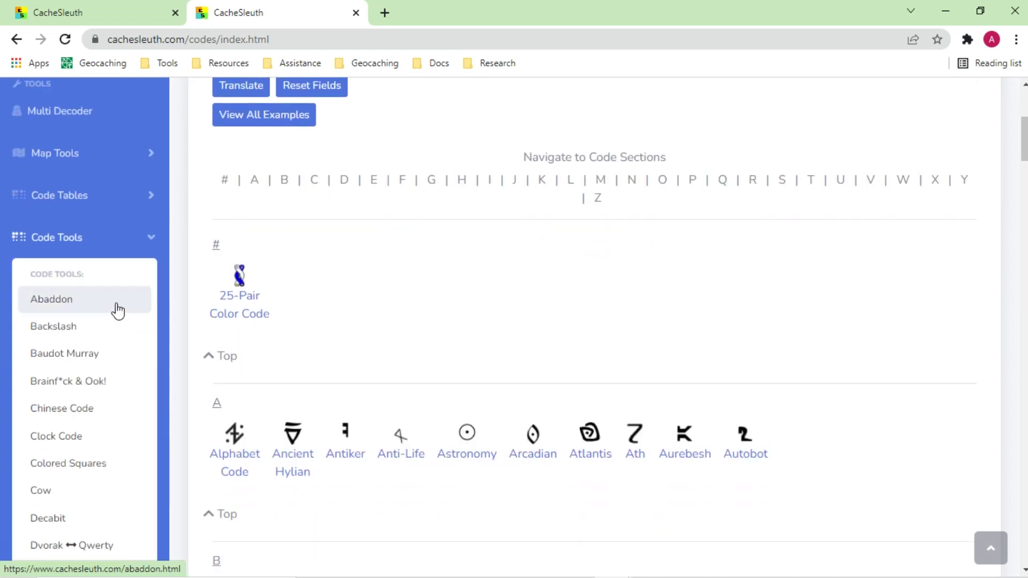
scroll(118, 310, "down", 1)
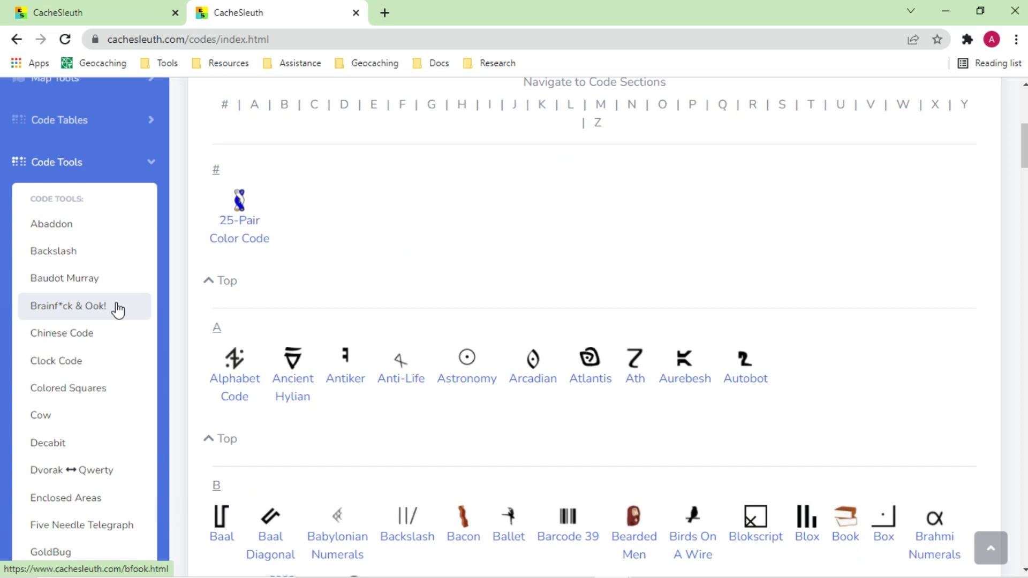
scroll(118, 310, "down", 2)
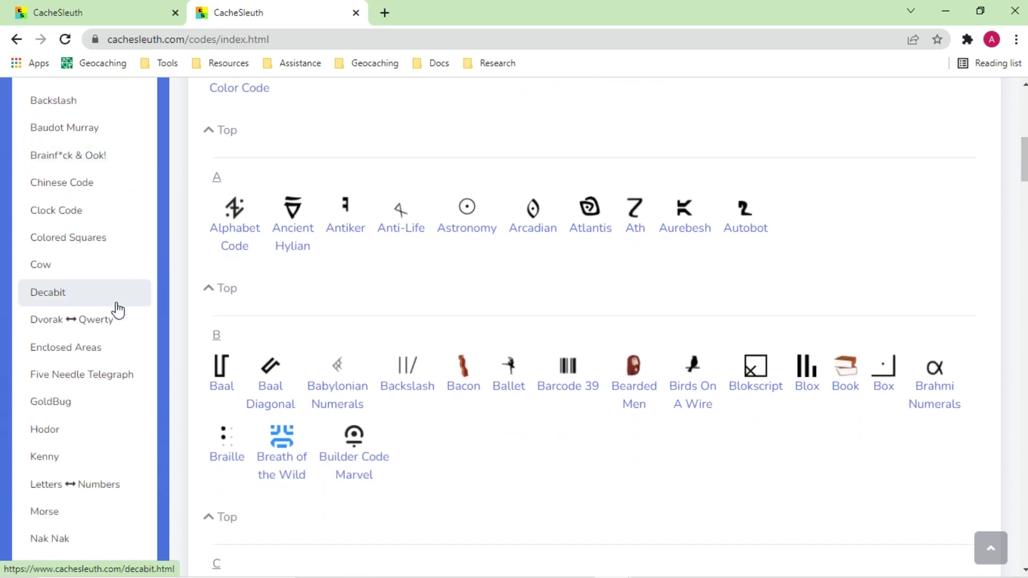
left_click(100, 280)
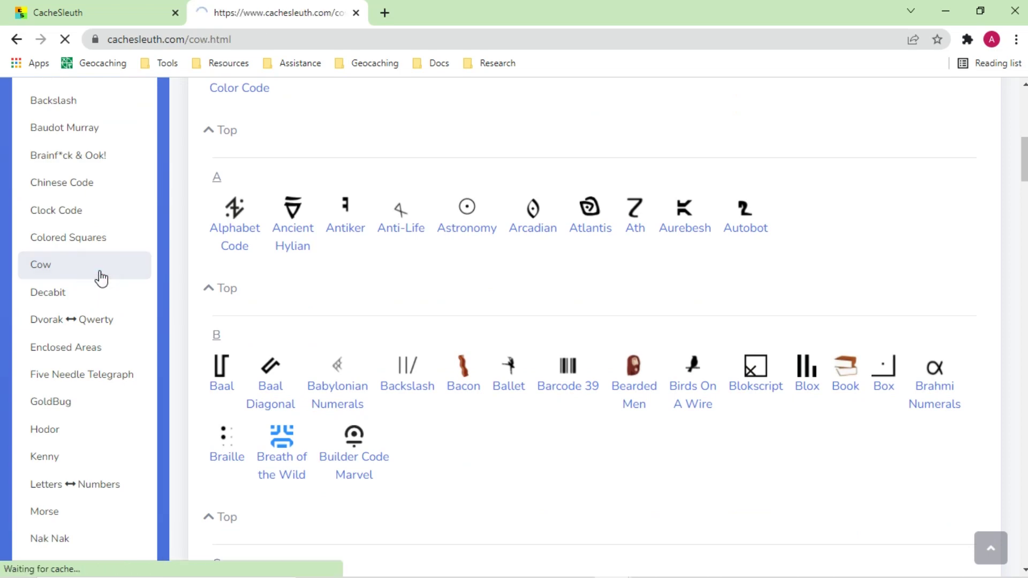
Encode the phrase 'three four fie' into COW code
left_click(421, 363)
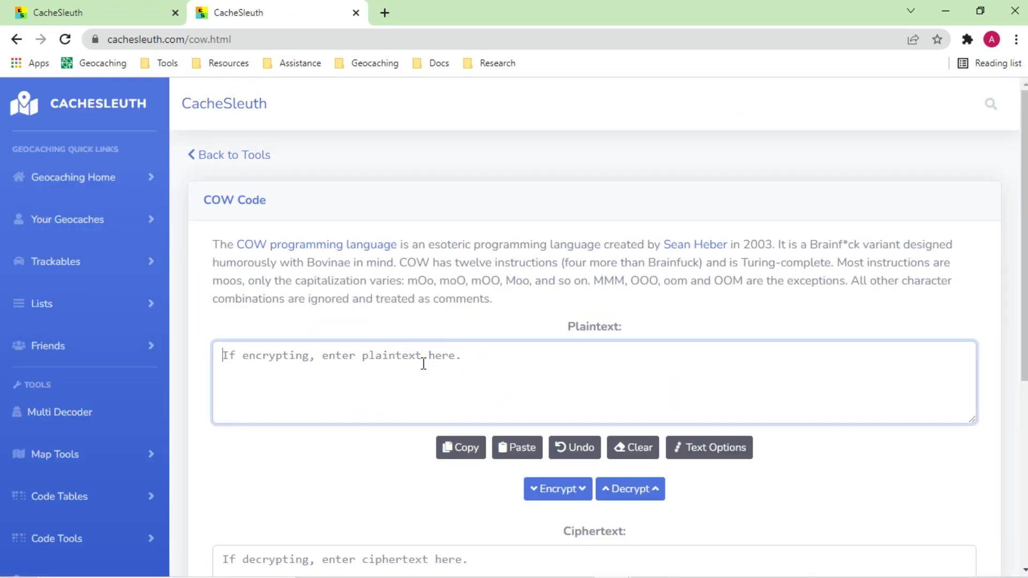
scroll(905, 385, "down", 2)
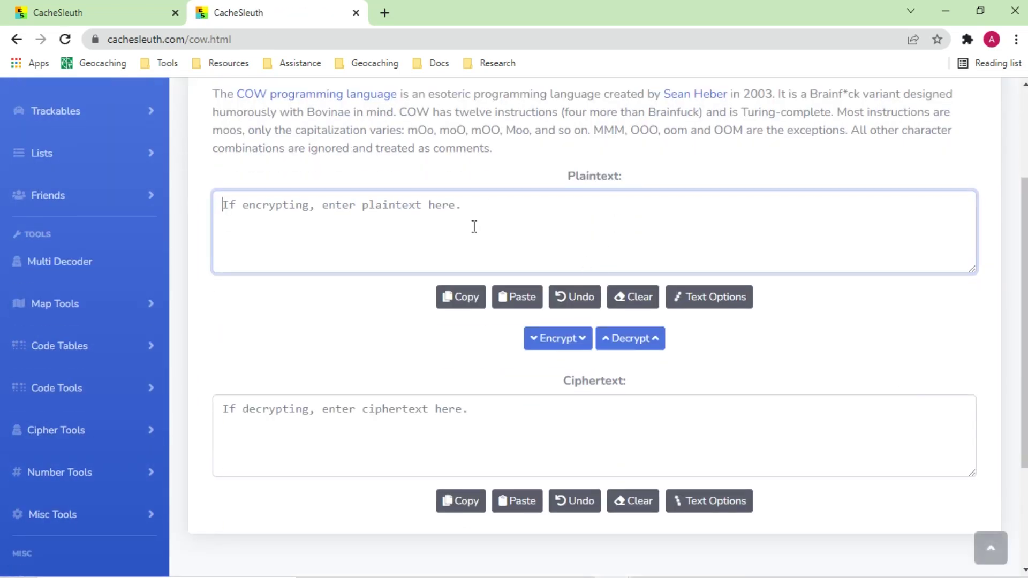
type("three four fie")
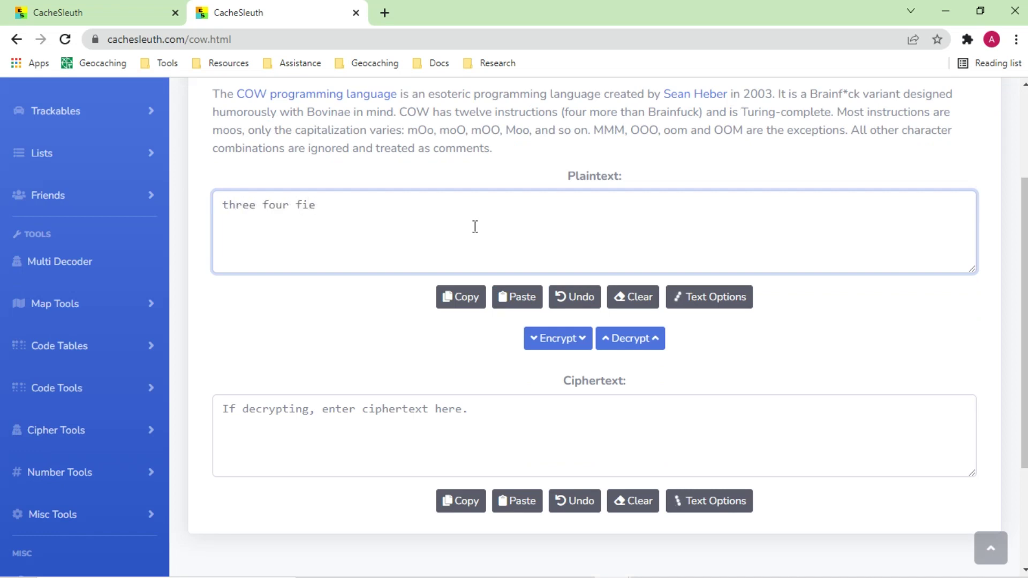
left_click(562, 345)
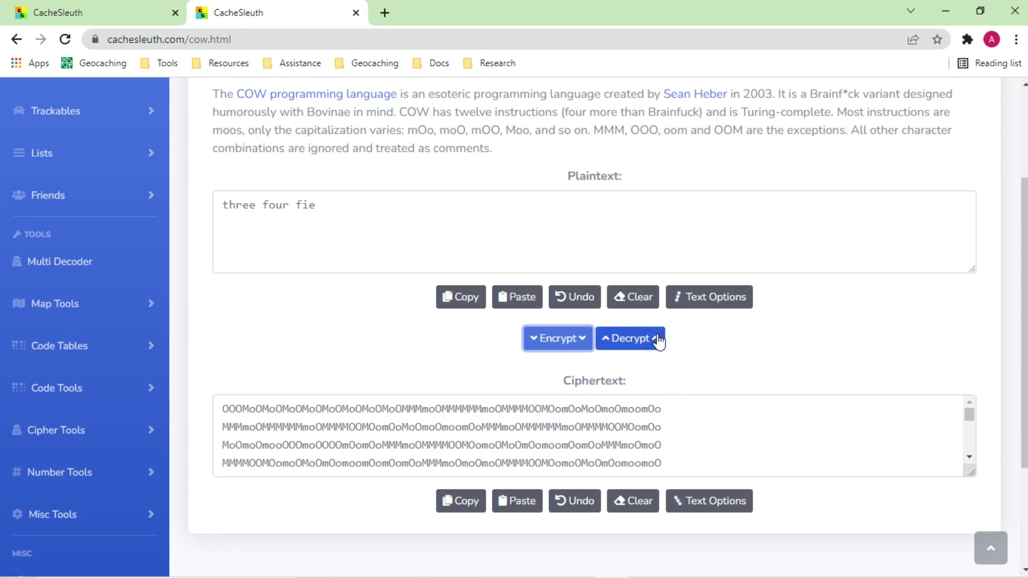
Clear the plaintext box and decode the moo ciphertext back to 'three four fie'
left_click(640, 342)
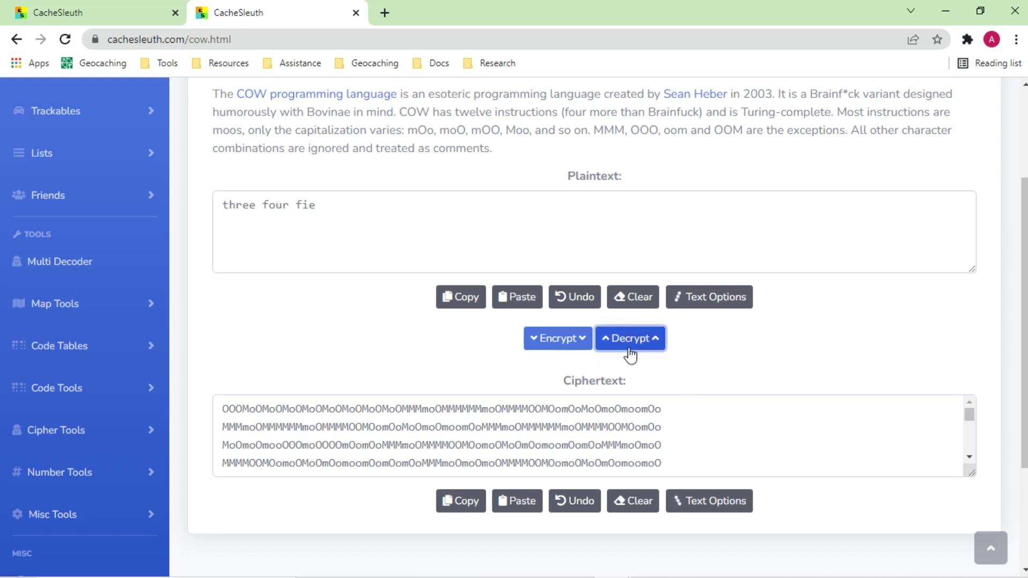
left_click(372, 208)
key("ctrl+a")
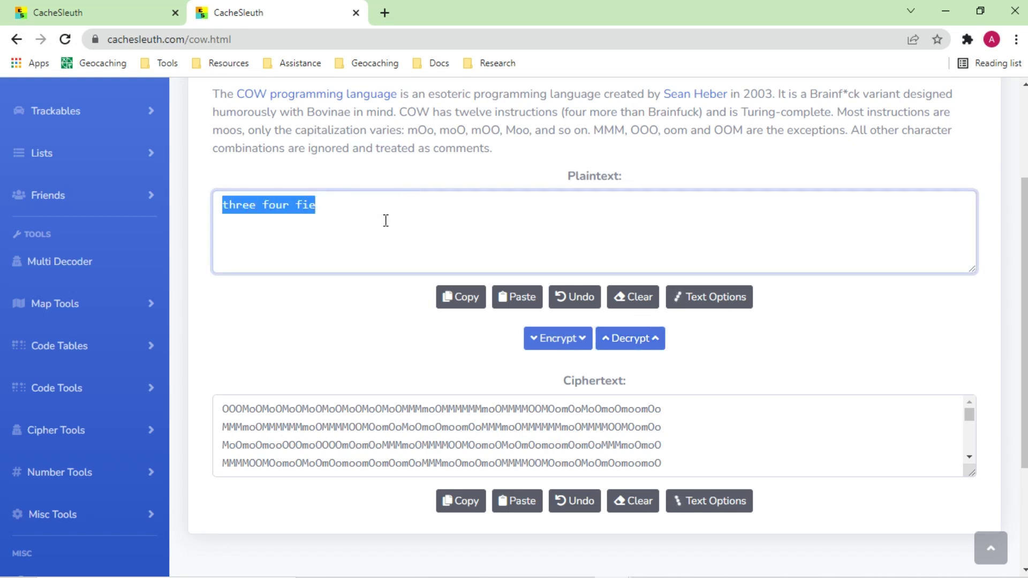
key("BackSpace")
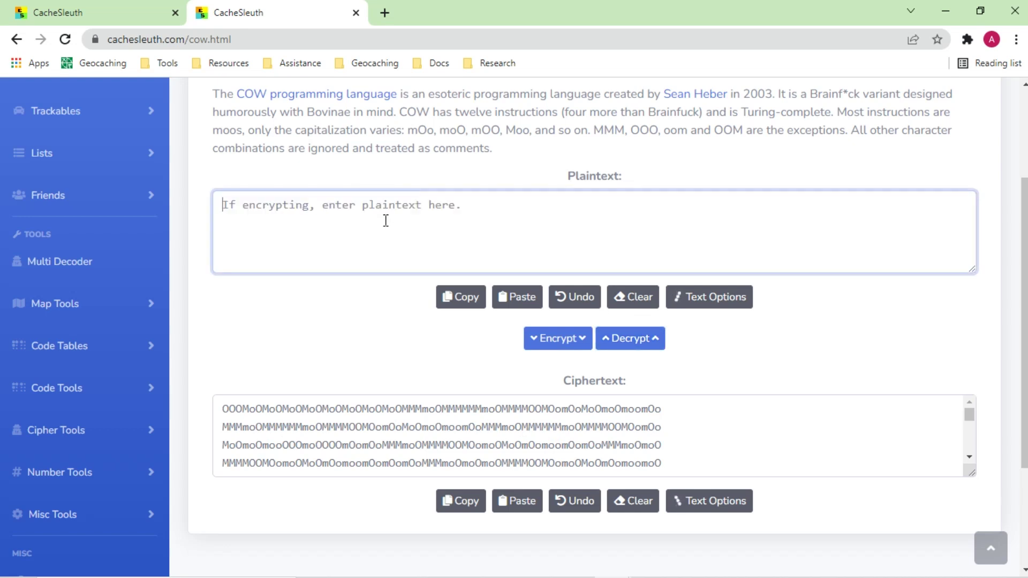
left_click(643, 345)
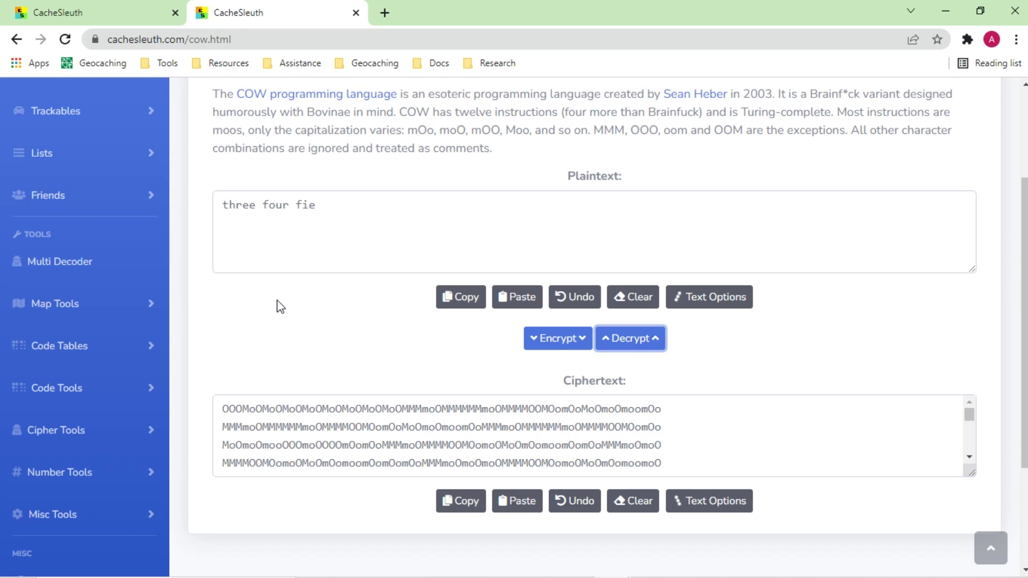
scroll(280, 307, "down", 2)
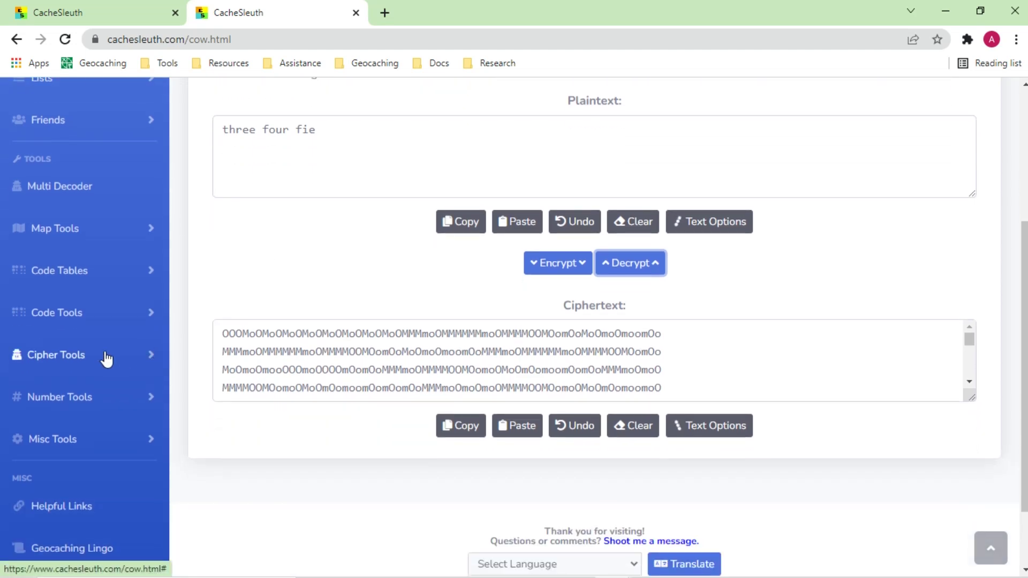
Expand the Cipher Tools list in the sidebar, then collapse it again
left_click(107, 359)
scroll(118, 367, "down", 6)
scroll(129, 366, "up", 6)
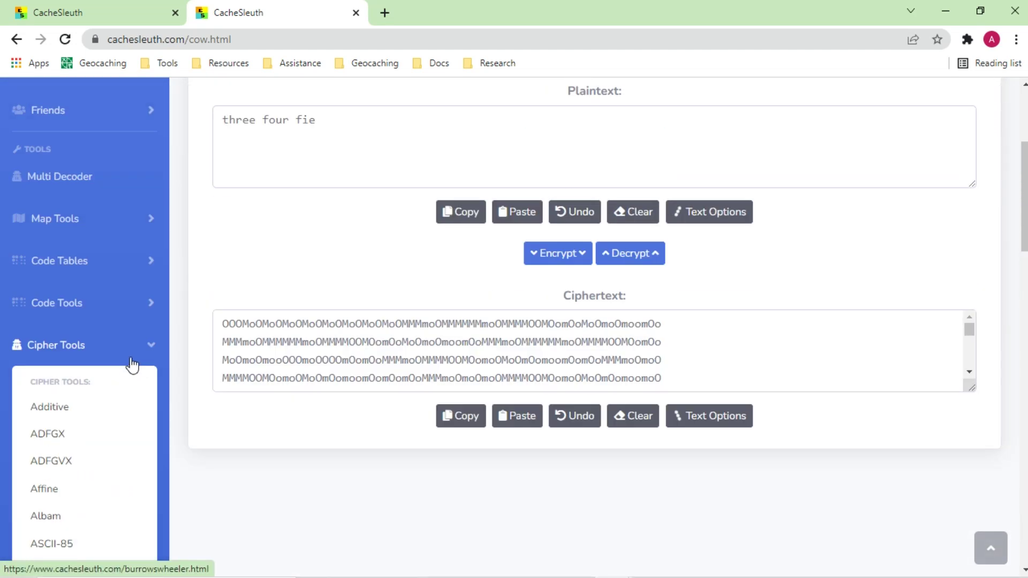
left_click(149, 358)
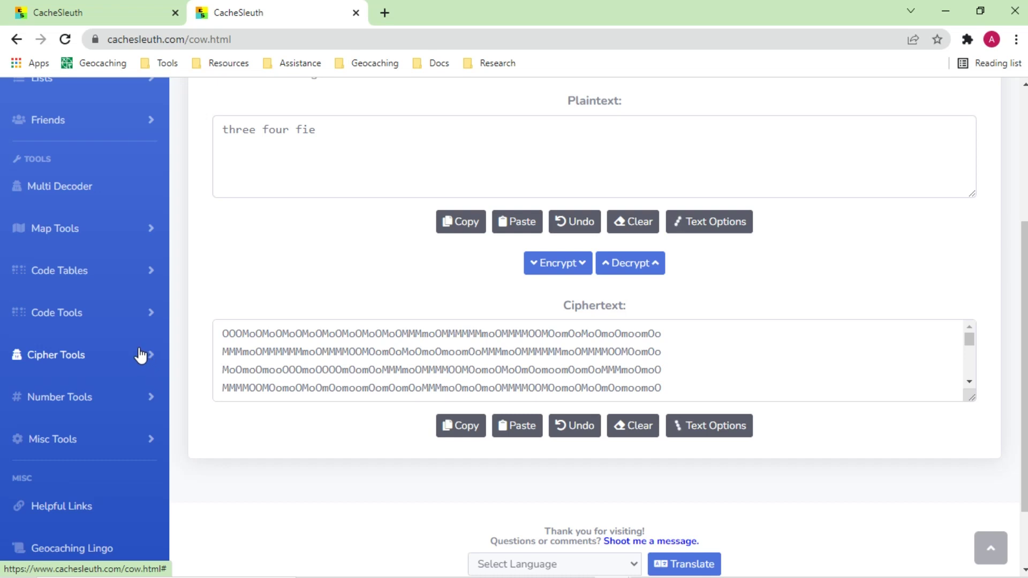
Expand Number Tools in the sidebar and scroll through its tool list
left_click(119, 399)
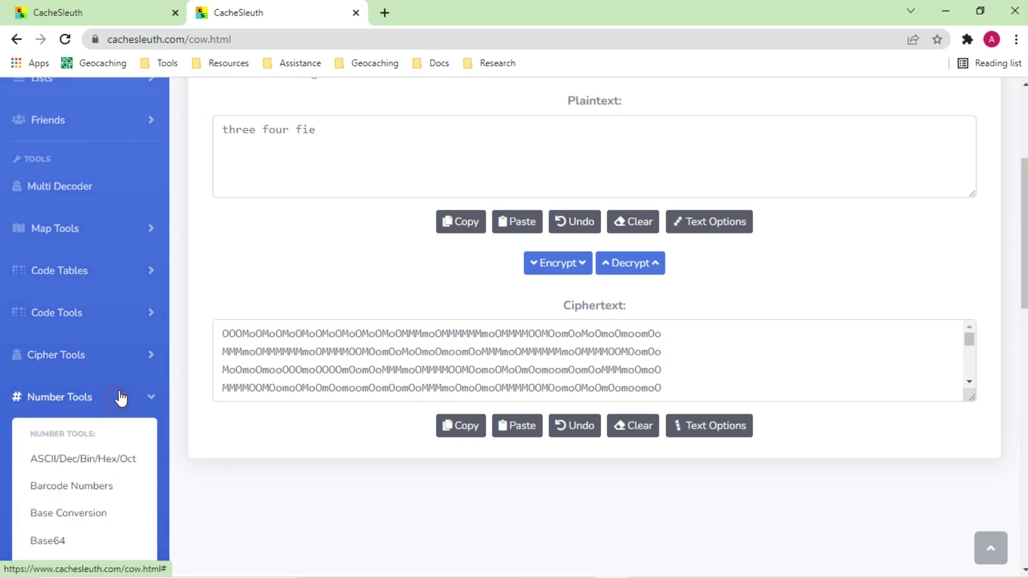
scroll(119, 342, "down", 4)
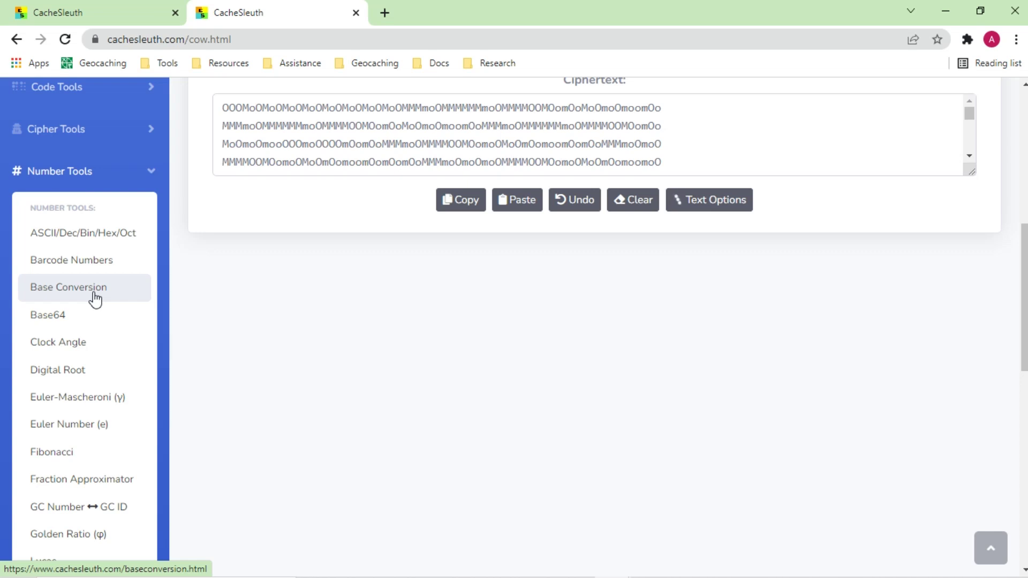
scroll(95, 298, "down", 1)
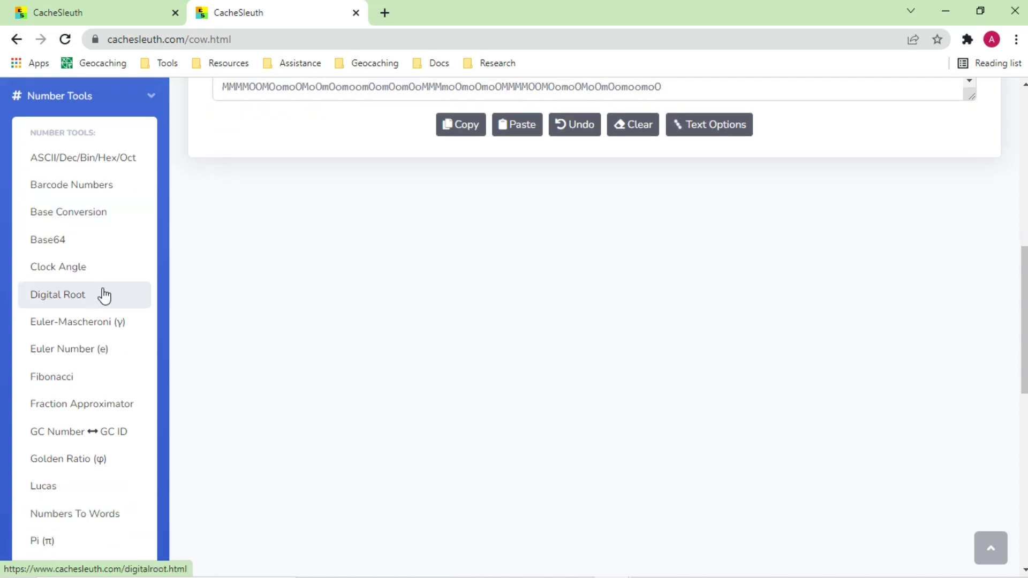
scroll(115, 397, "down", 2)
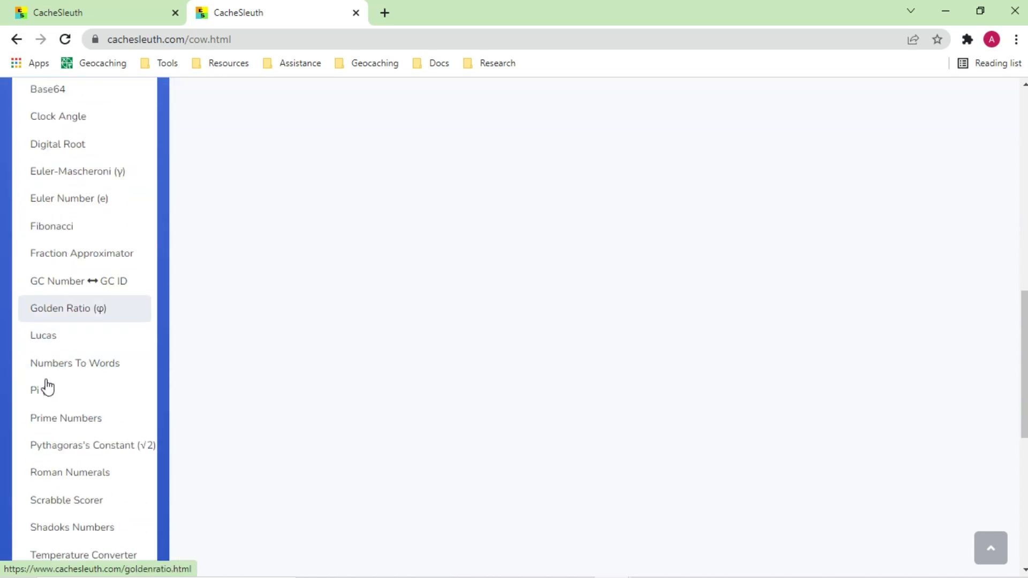
Open the Pi Searcher with 44333 as digit count and decline showing over 10,000 digits
left_click(60, 393)
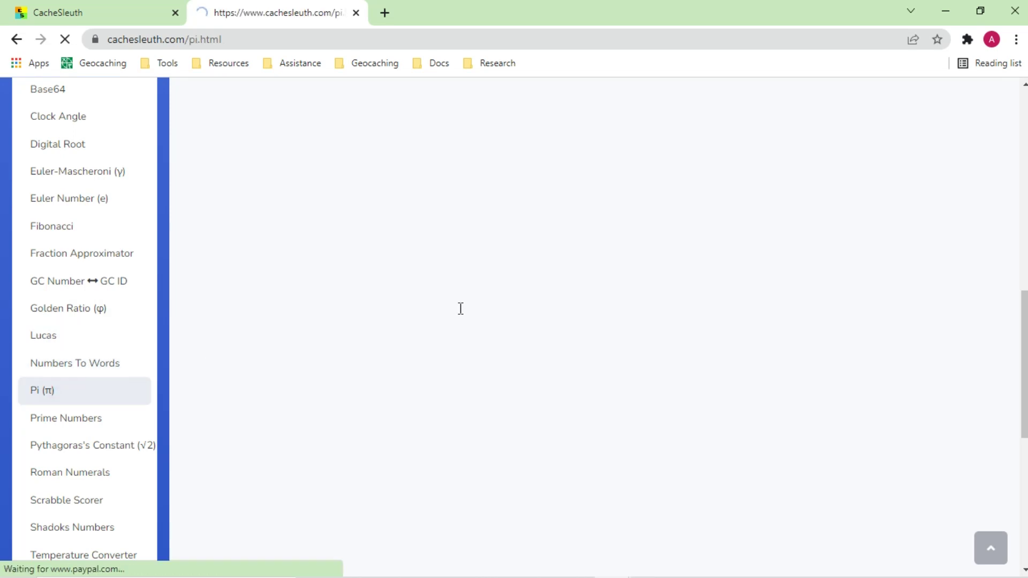
type("44333")
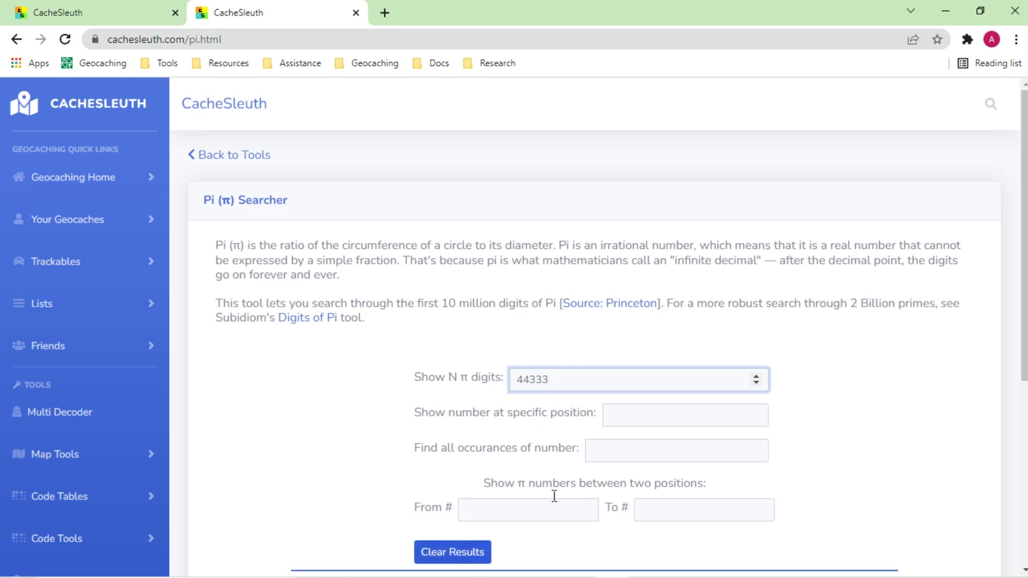
scroll(796, 374, "down", 4)
left_click(664, 185)
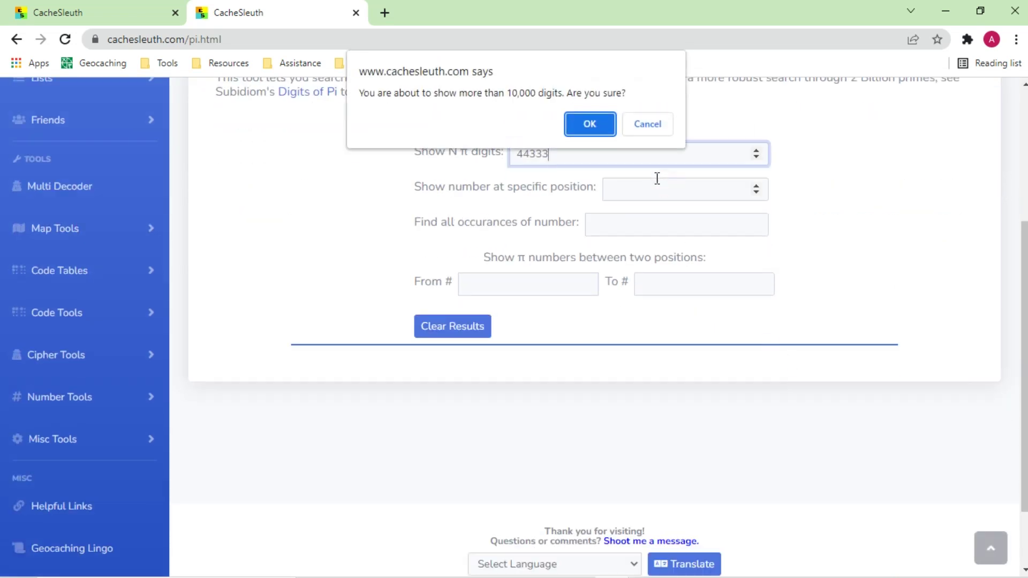
left_click(641, 130)
Move 44333 into the specific-position field and look up its digit, 8
left_click_drag(554, 155, 474, 154)
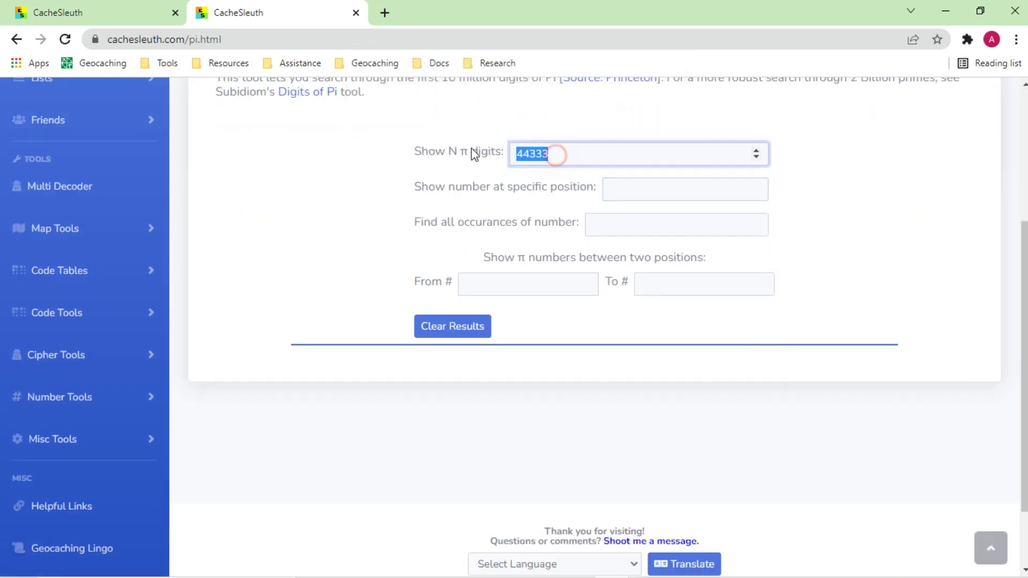
left_click(578, 154)
left_click_drag(564, 154, 500, 154)
key("ctrl+c")
key("BackSpace")
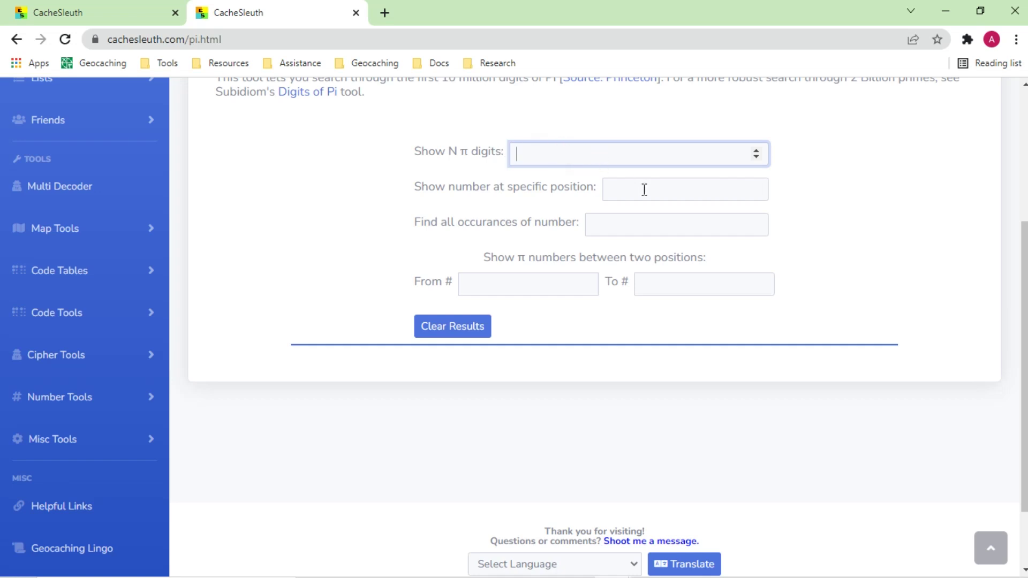
left_click(642, 186)
key("ctrl+v")
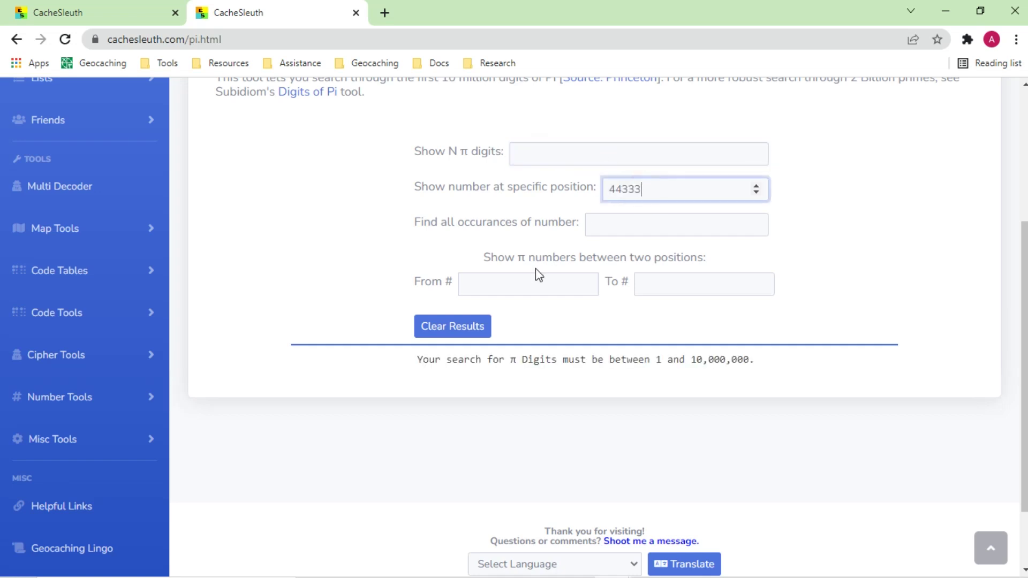
left_click(677, 226)
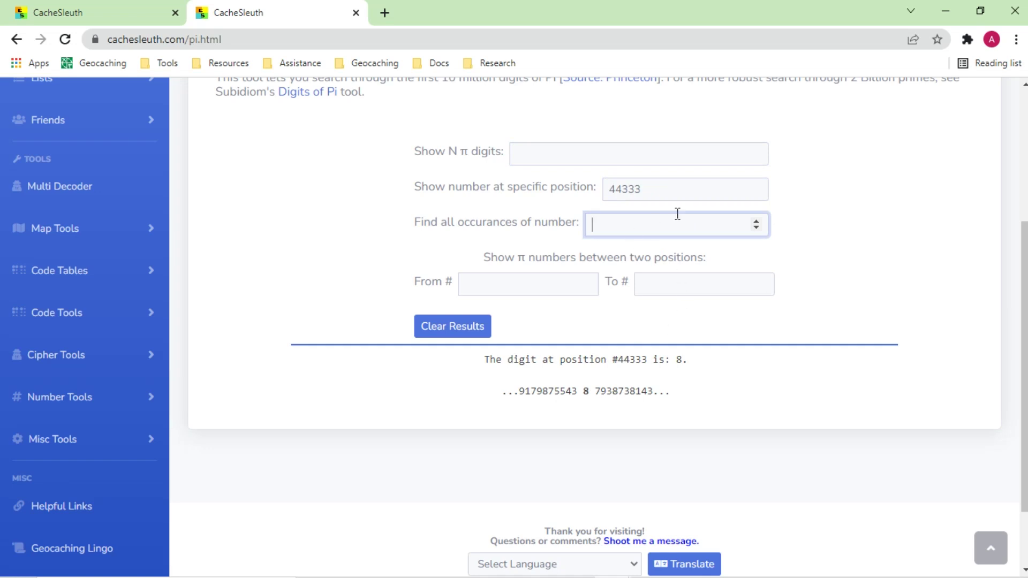
left_click(669, 192)
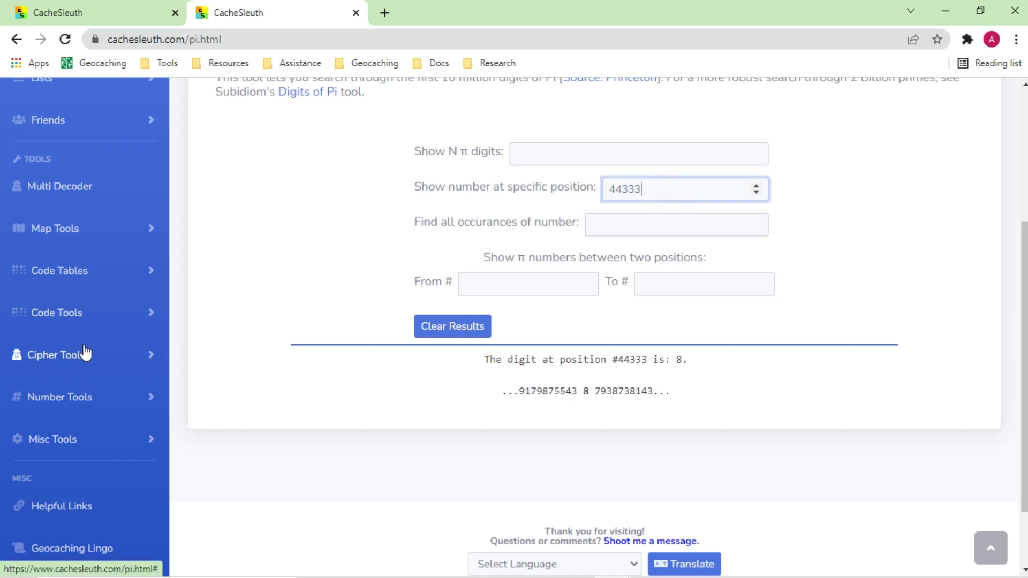
Open the Text Manipulator from the Misc Tools list and scroll through its page
left_click(69, 439)
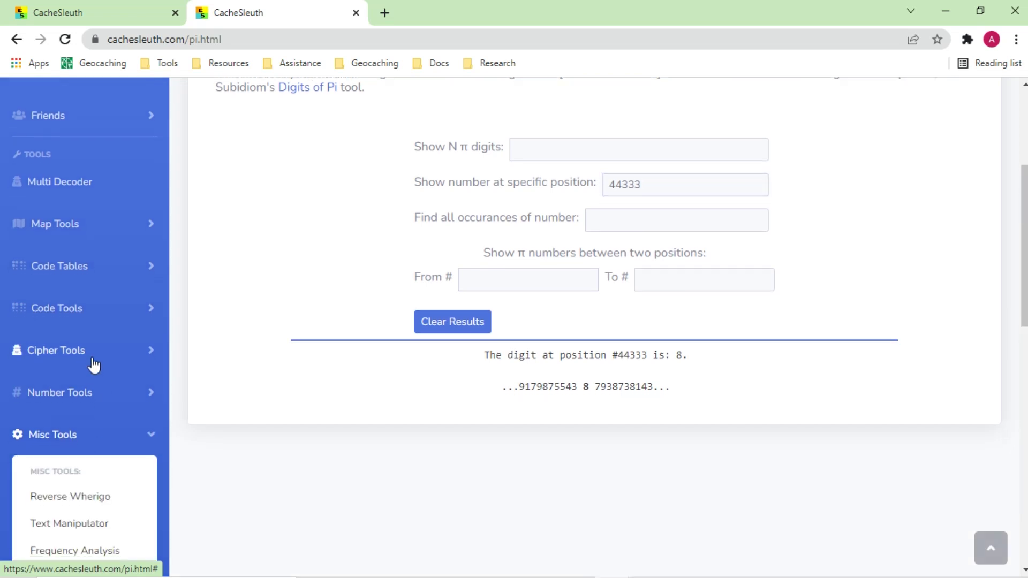
scroll(102, 356, "down", 5)
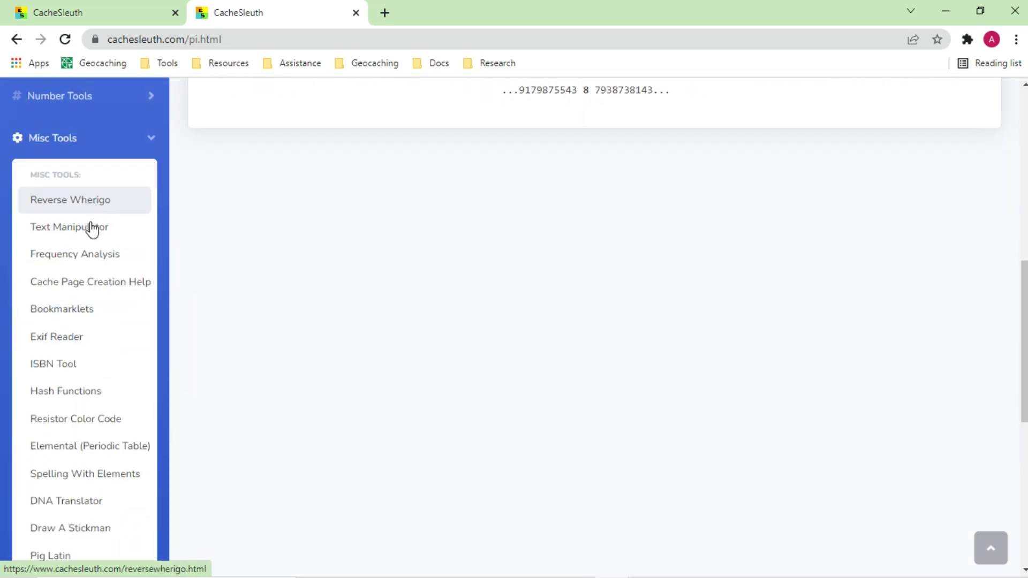
left_click(89, 226)
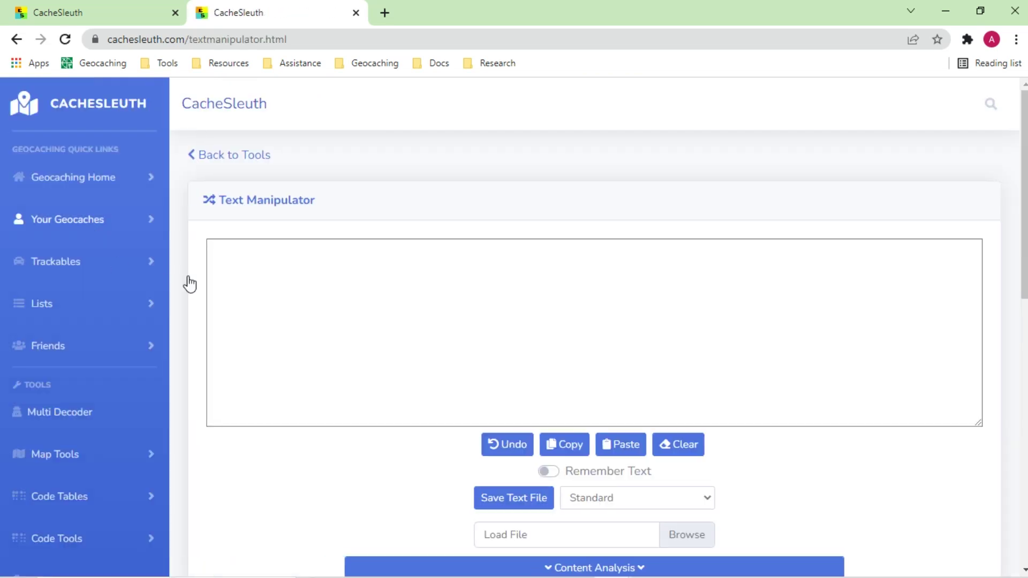
scroll(516, 307, "down", 6)
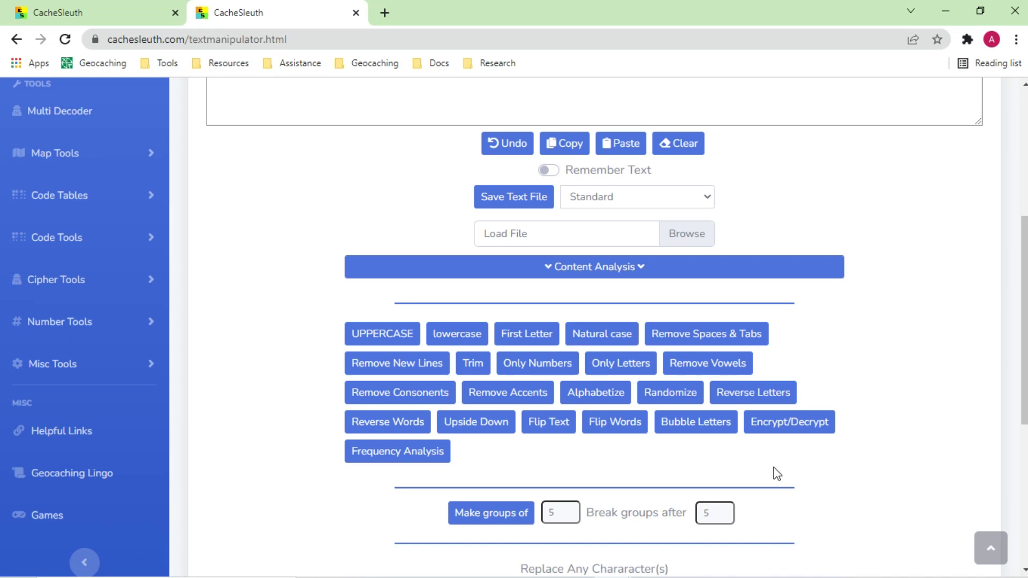
scroll(867, 383, "up", 3)
scroll(865, 384, "down", 3)
Expand Misc Tools again and open the Gallifreyan Generator at the bottom of the list
left_click(91, 361)
scroll(99, 390, "down", 3)
scroll(108, 391, "down", 1)
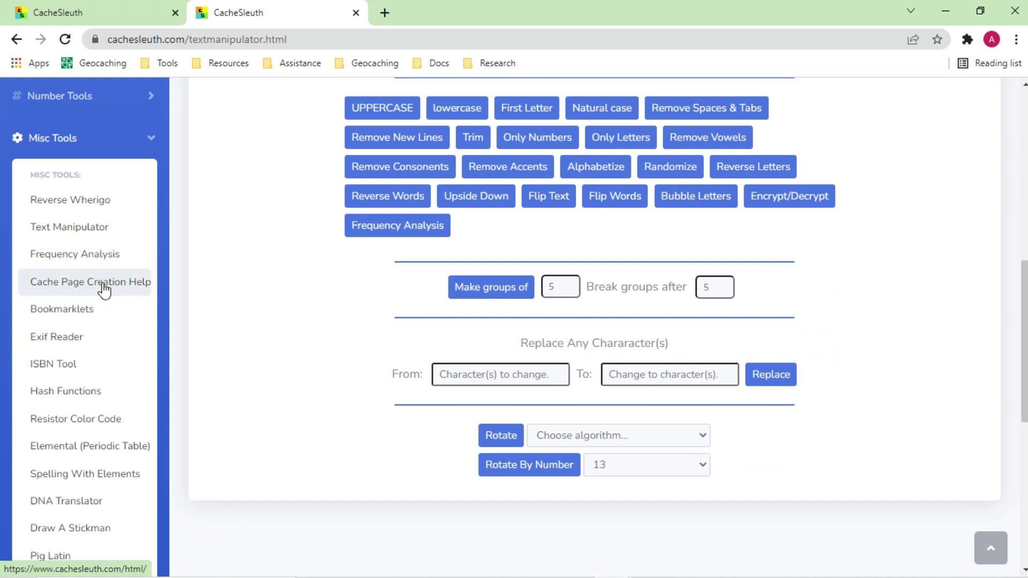
scroll(105, 289, "down", 3)
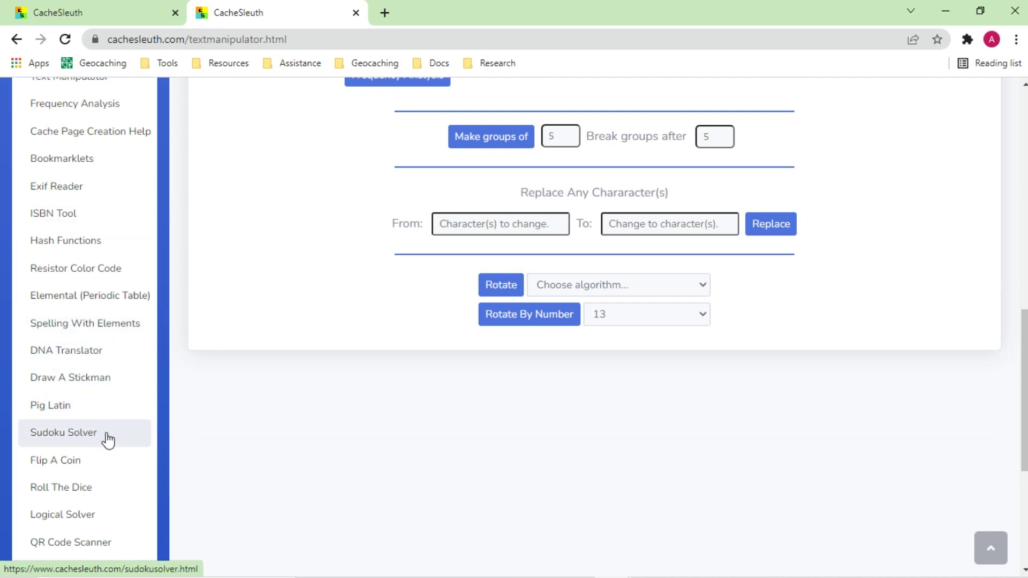
scroll(108, 439, "down", 3)
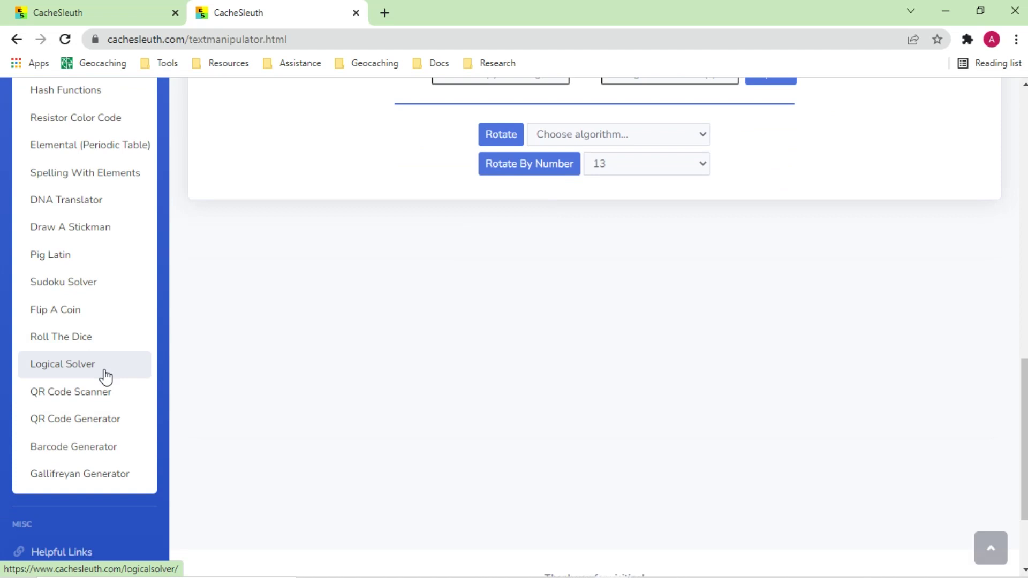
left_click(92, 474)
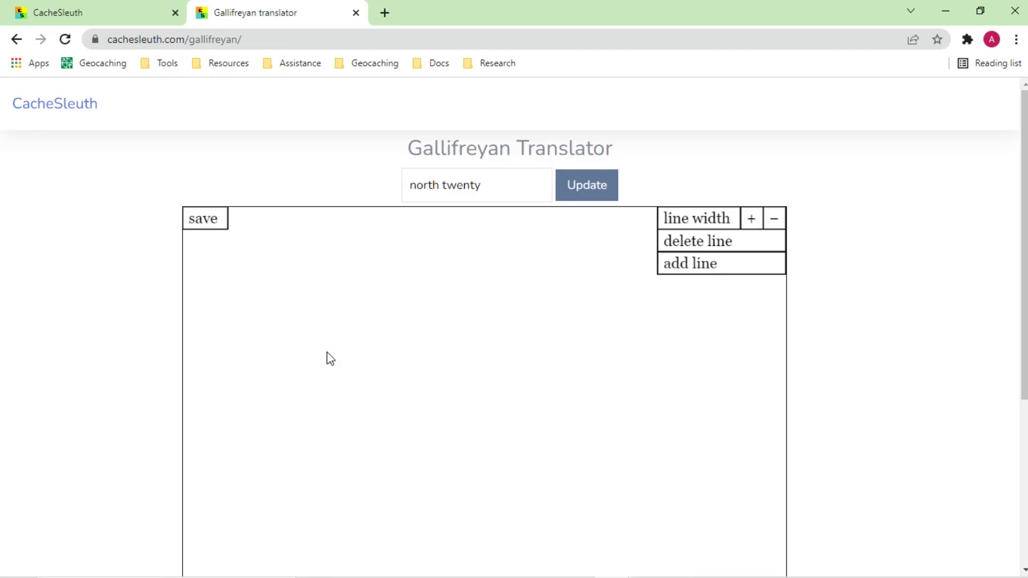
Replace 'north twenty' with 'hundred', render it in Gallifreyan, and return to CacheSleuth's home page
left_click(498, 188)
left_click_drag(499, 184, 379, 187)
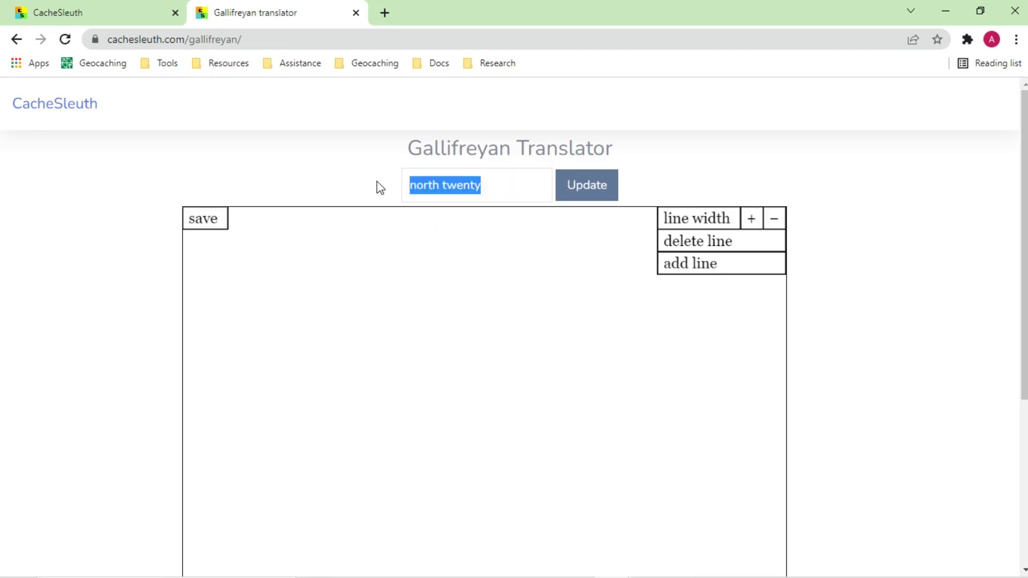
type("hundred")
left_click(609, 185)
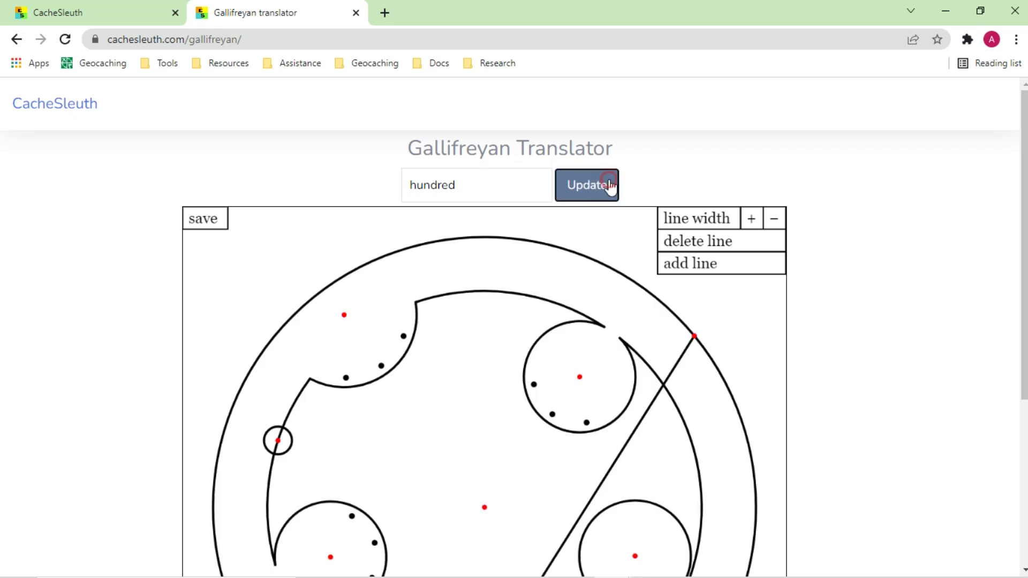
scroll(885, 225, "down", 3)
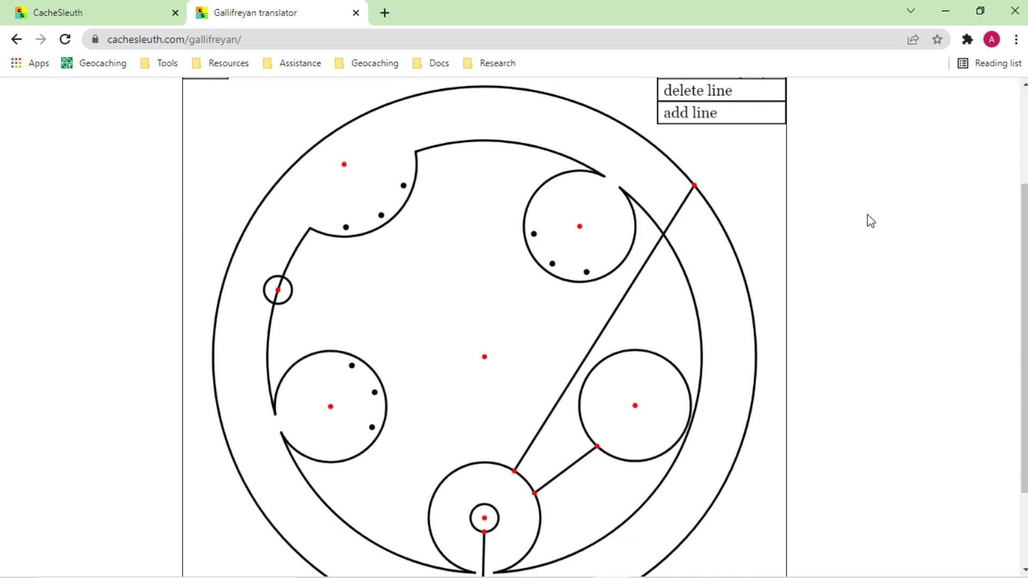
scroll(871, 221, "up", 3)
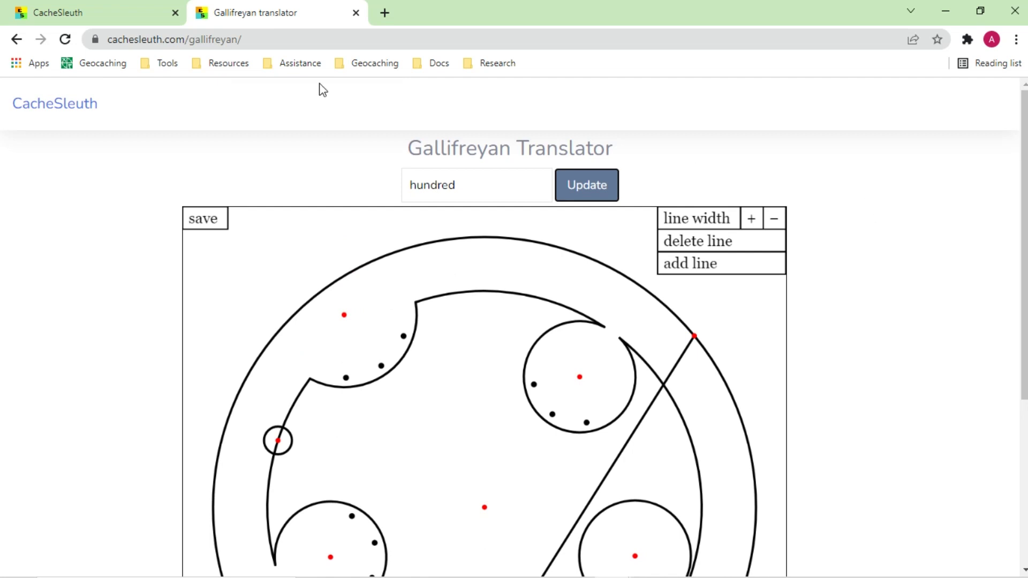
left_click(54, 107)
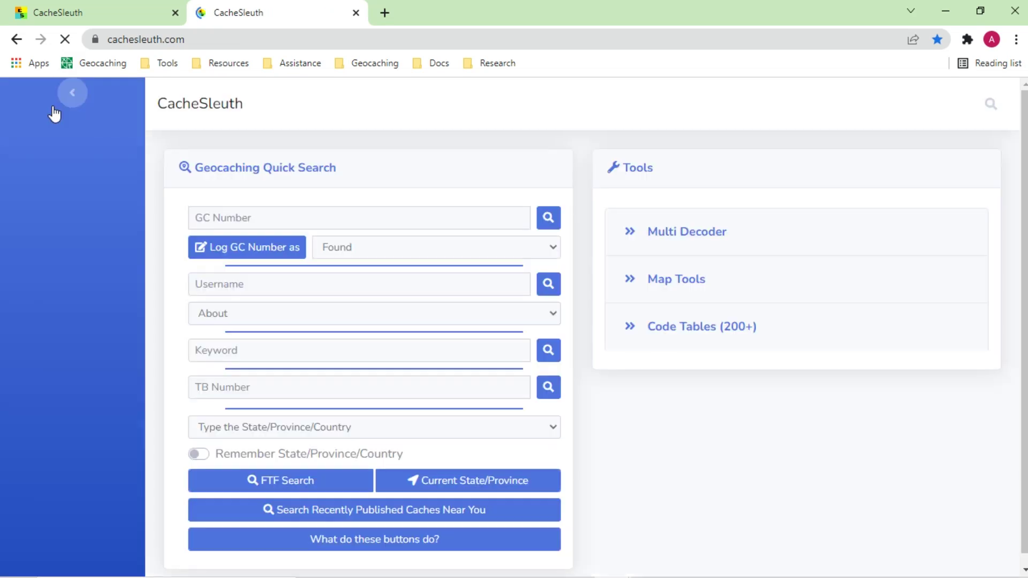
Scroll down the CacheSleuth home page's Tools list
scroll(93, 243, "down", 5)
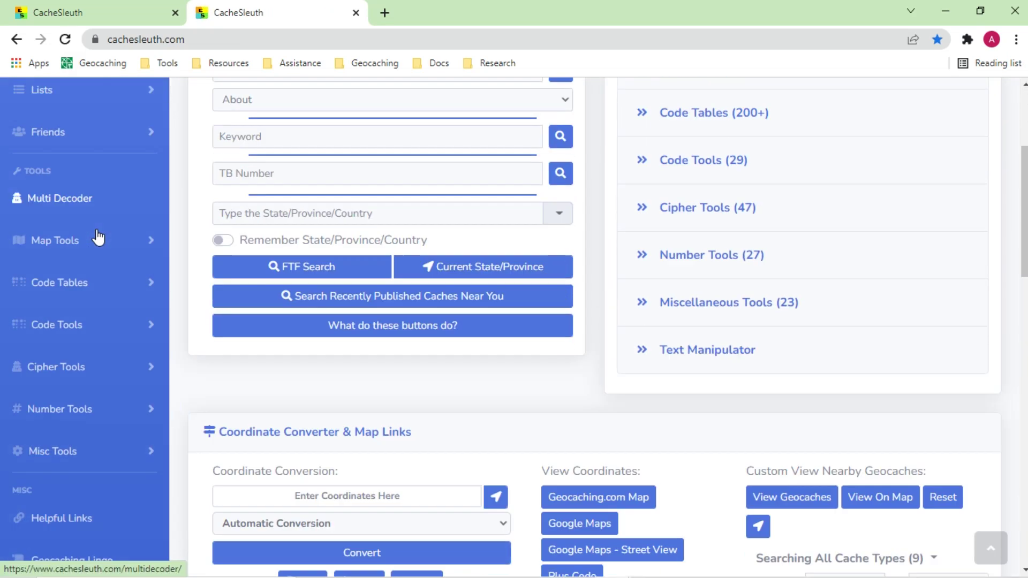
scroll(103, 232, "down", 3)
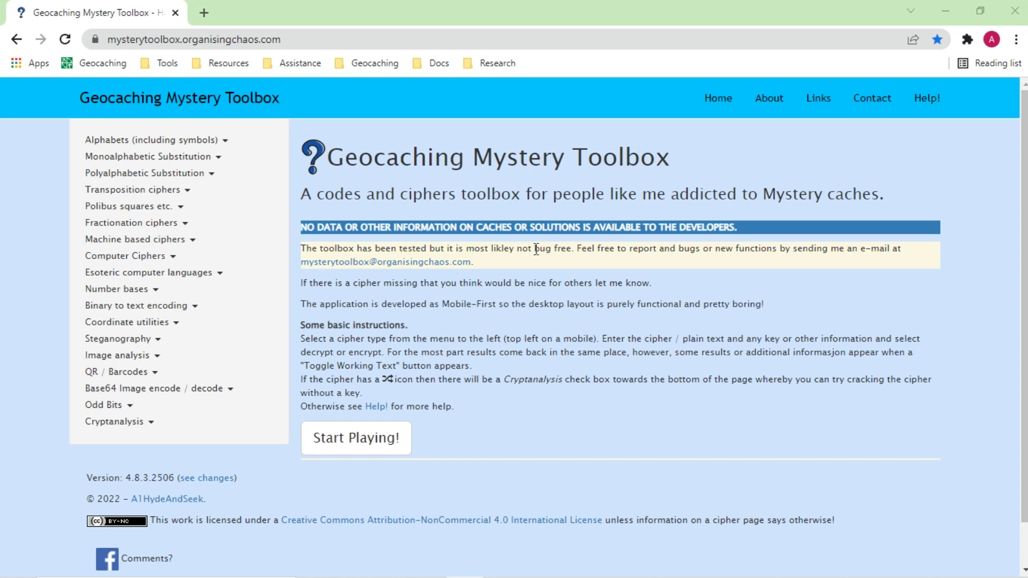
Expand the Alphabets (including symbols) category to list ASCII, Morse, Baudot and other codes
left_click_drag(493, 250, 508, 251)
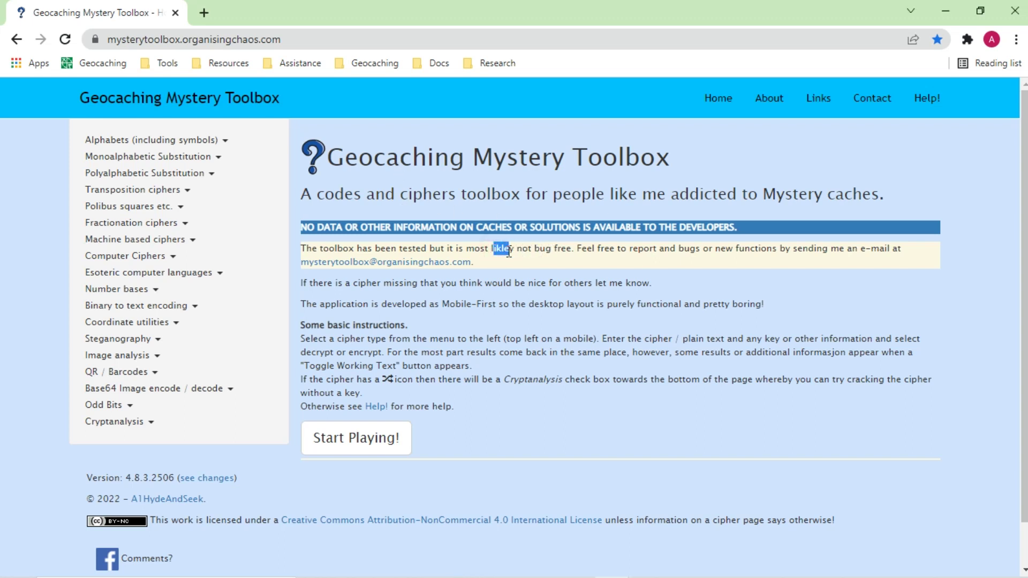
left_click(545, 270)
left_click(226, 141)
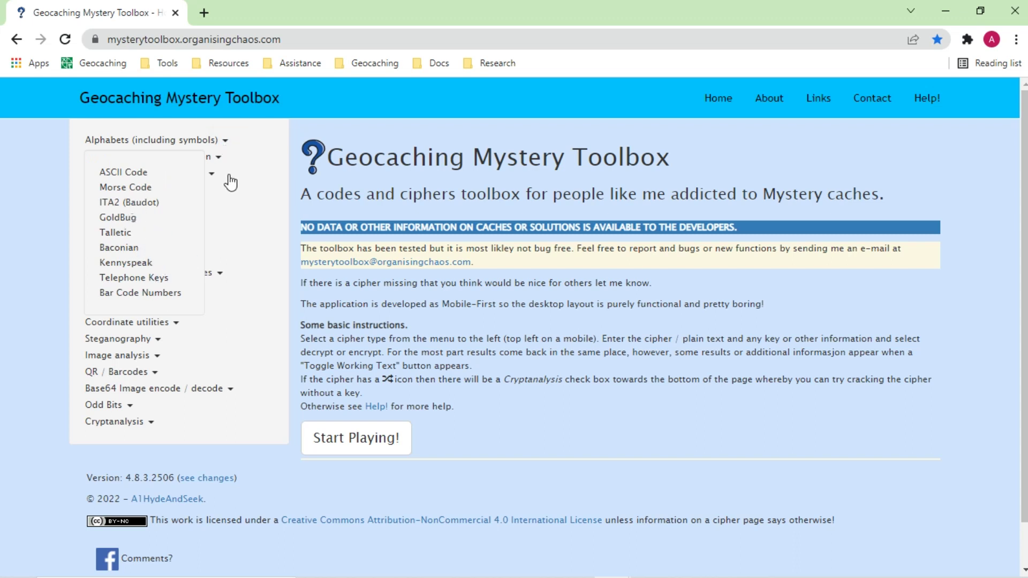
Browse then collapse the Monoalphabetic, Polyalphabetic, Transposition and Polibus squares cipher lists
left_click(225, 141)
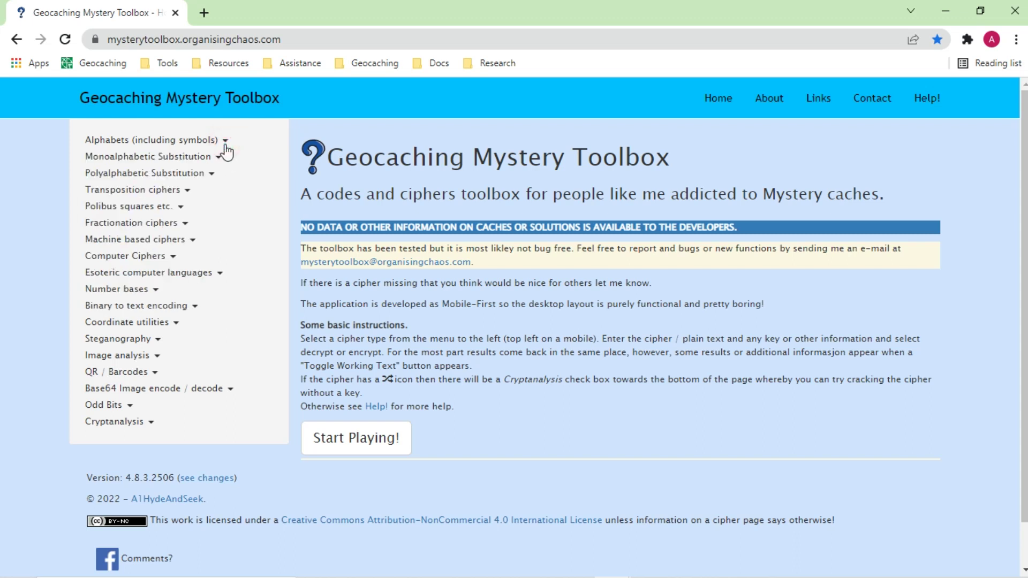
left_click(220, 157)
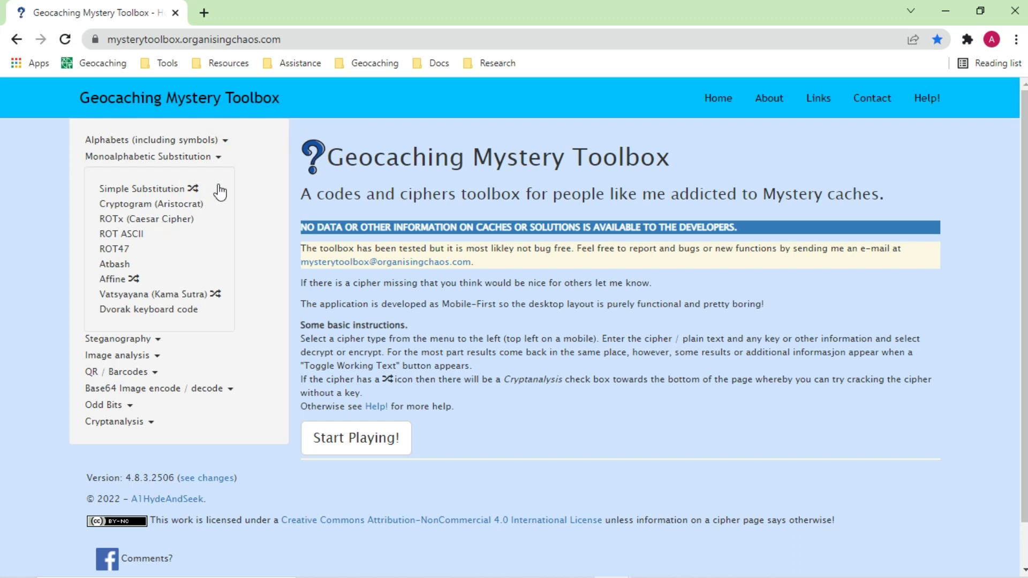
left_click(220, 158)
left_click(212, 173)
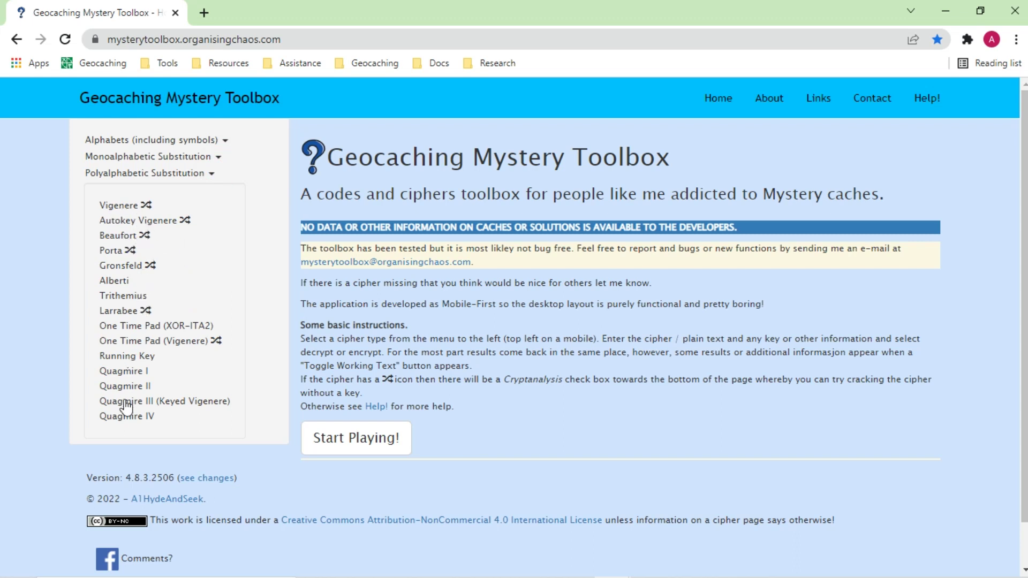
left_click(213, 174)
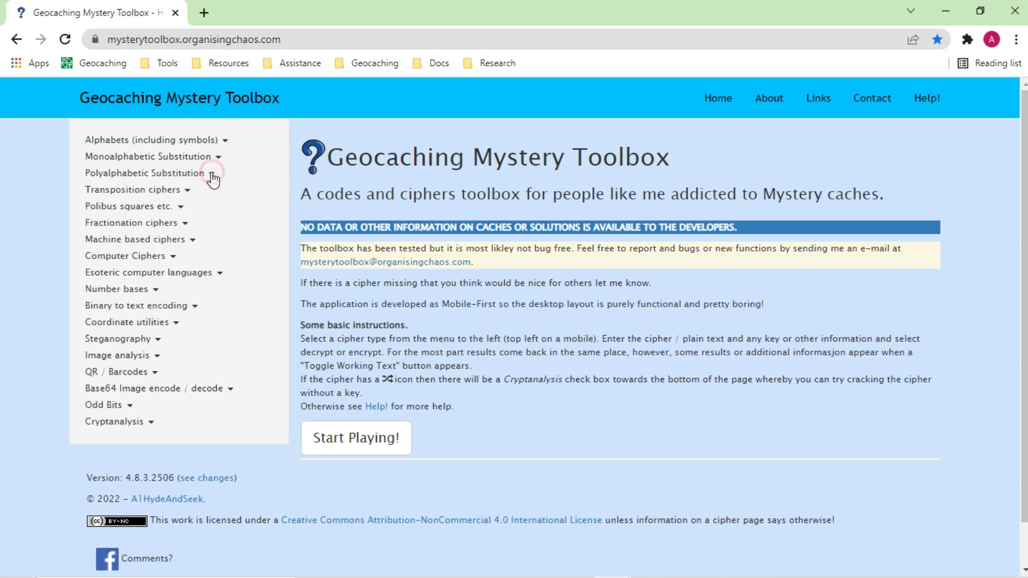
left_click(188, 191)
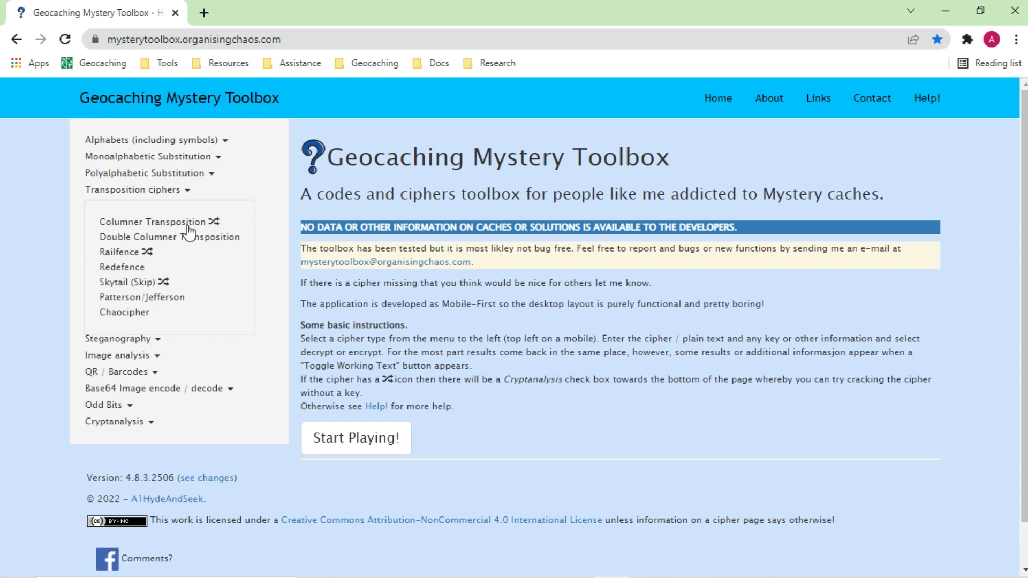
left_click(189, 191)
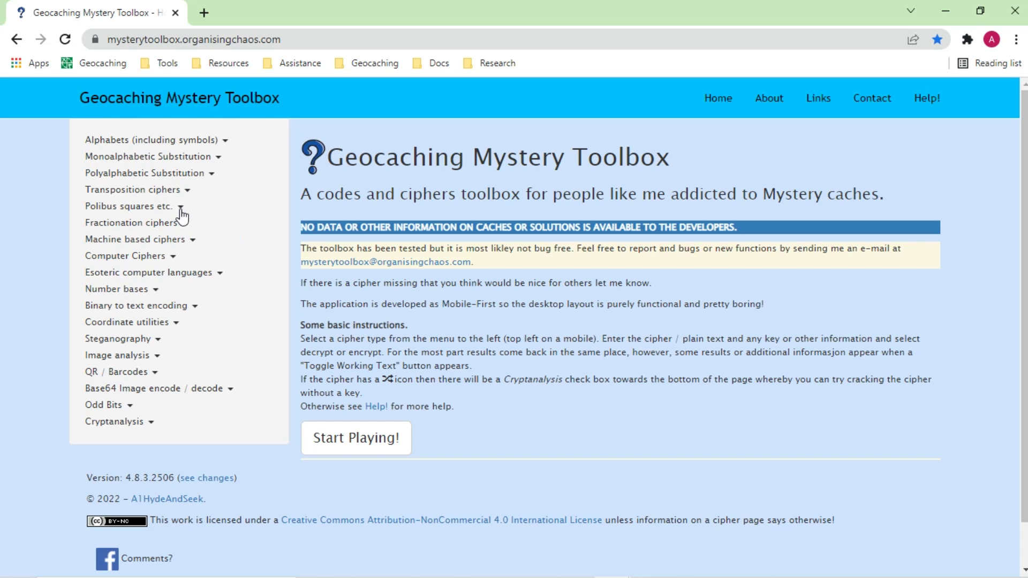
left_click(181, 210)
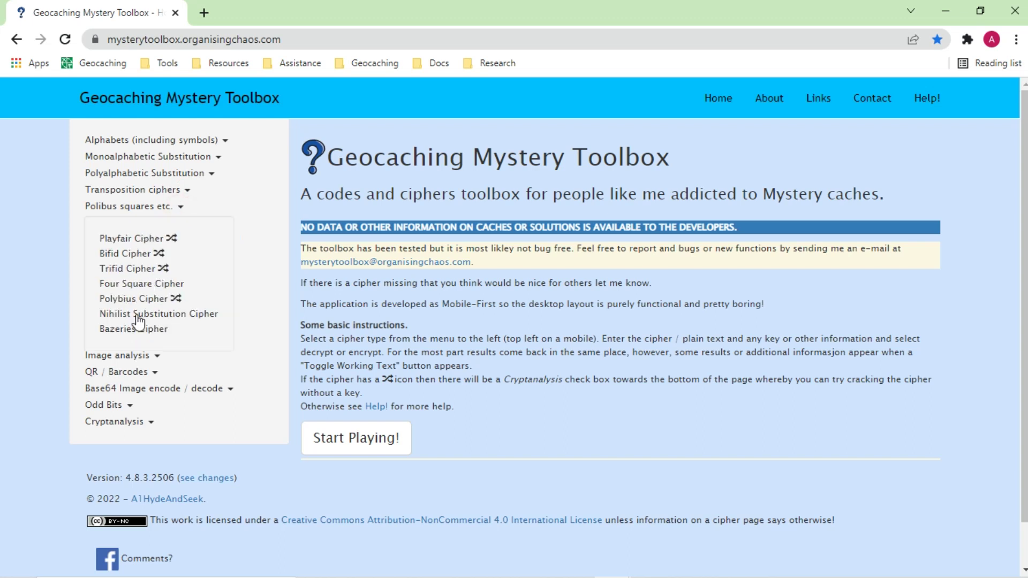
left_click(181, 208)
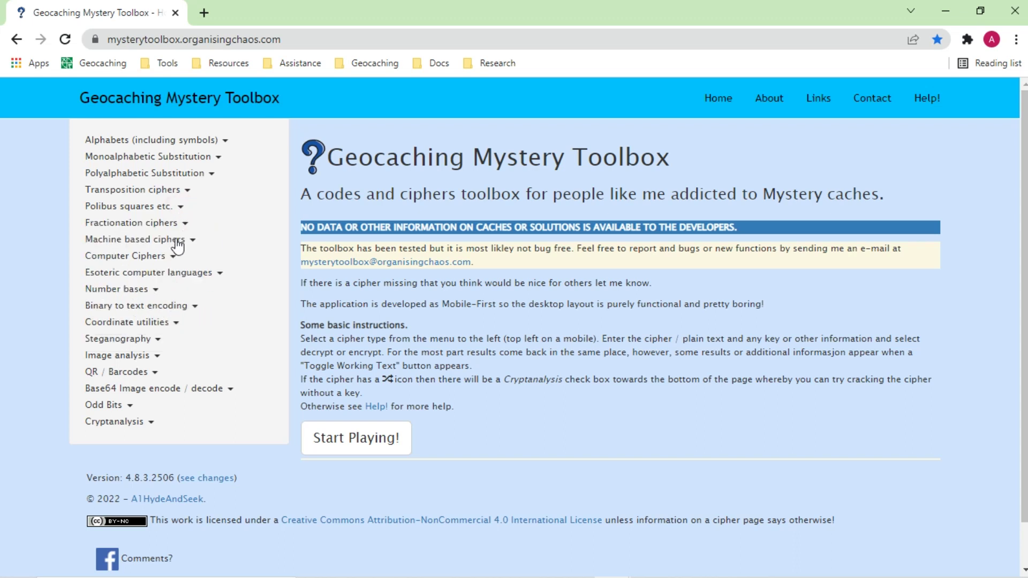
Browse then collapse the machine-based, computer cipher and esoteric language lists
left_click(194, 240)
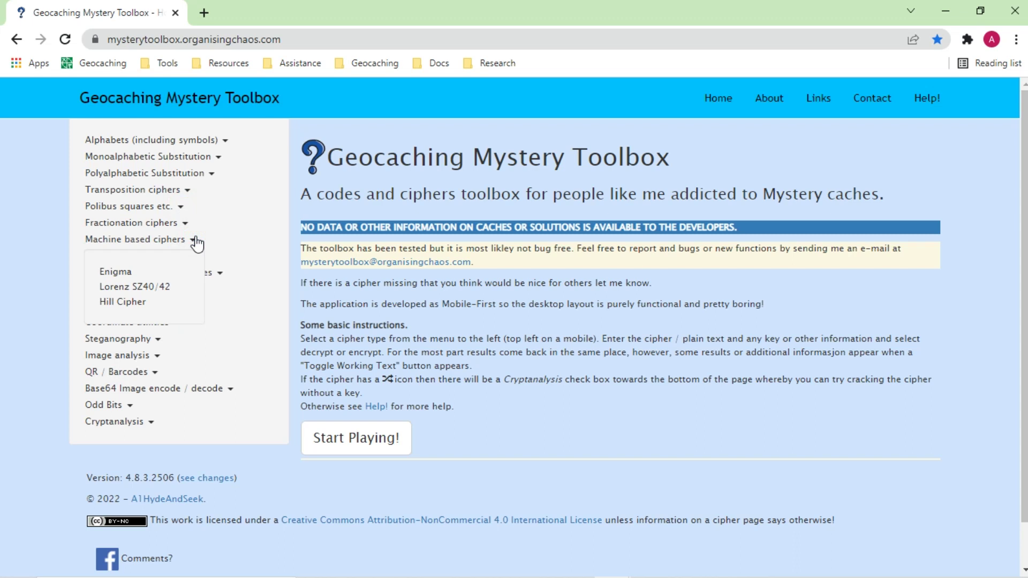
left_click(193, 240)
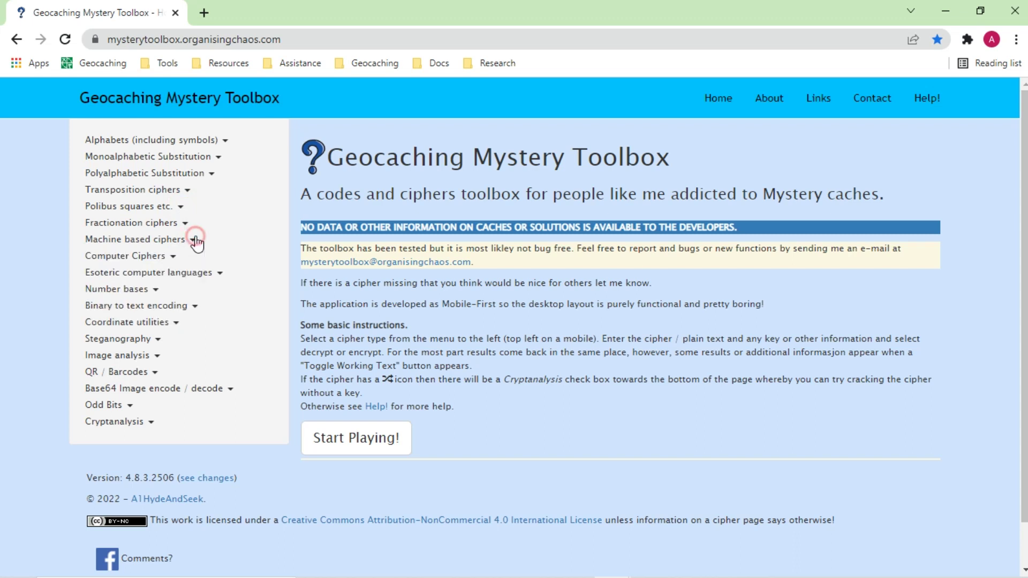
left_click(172, 257)
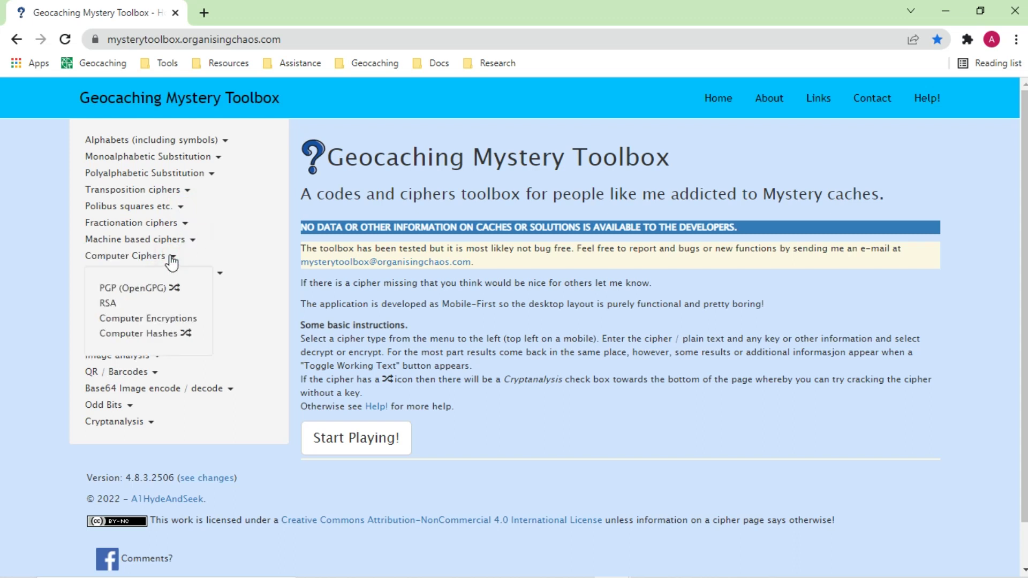
left_click(172, 257)
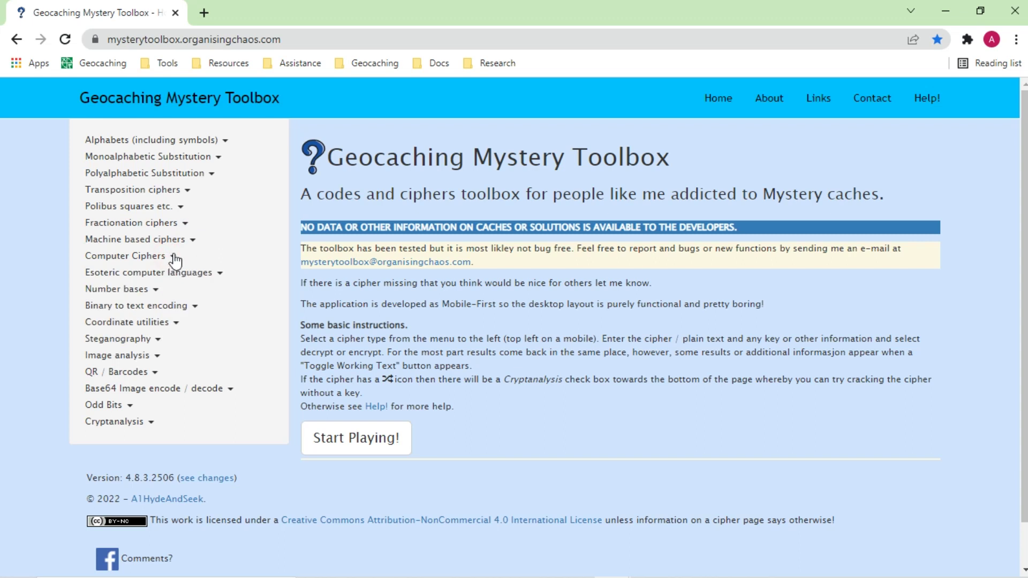
left_click(220, 273)
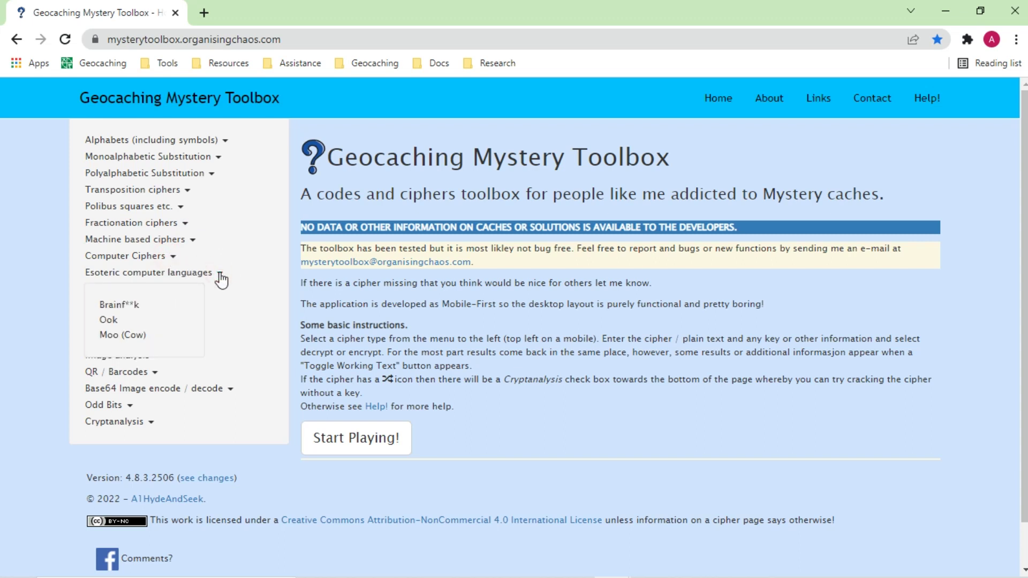
left_click(220, 273)
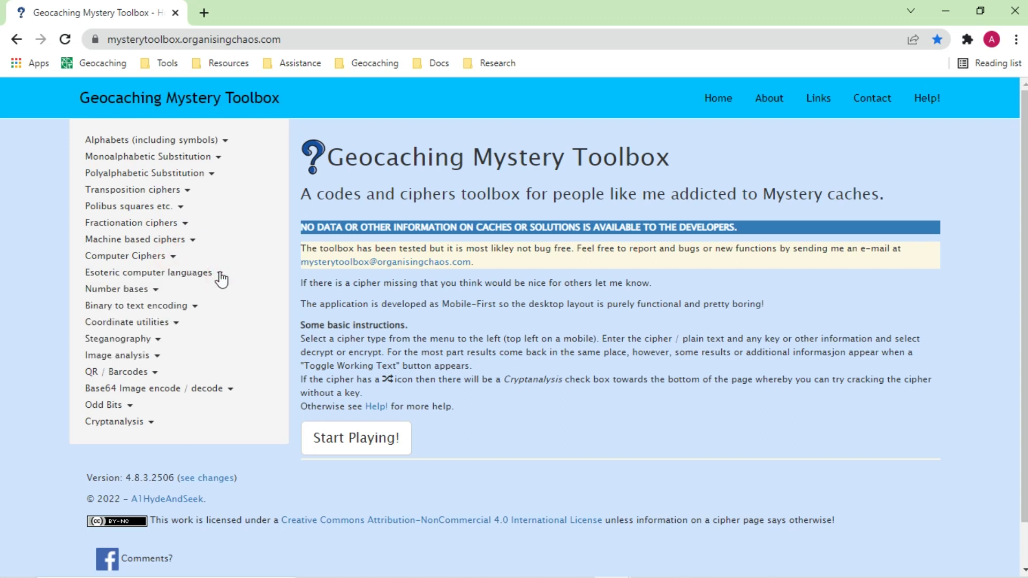
Check Number bases and Binary to text, then open What3Words from Coordinate utilities
left_click(156, 291)
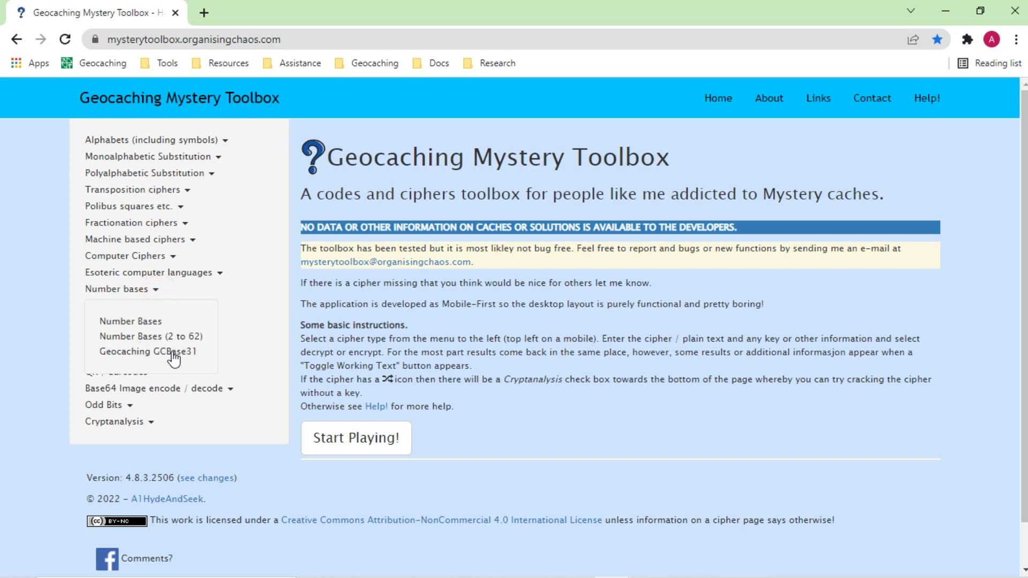
left_click(157, 290)
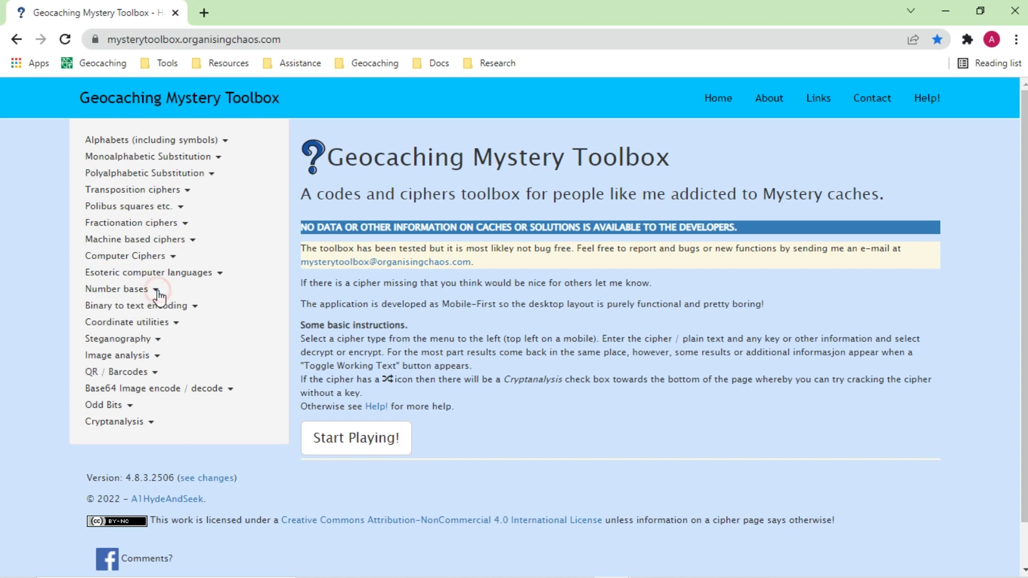
left_click(193, 306)
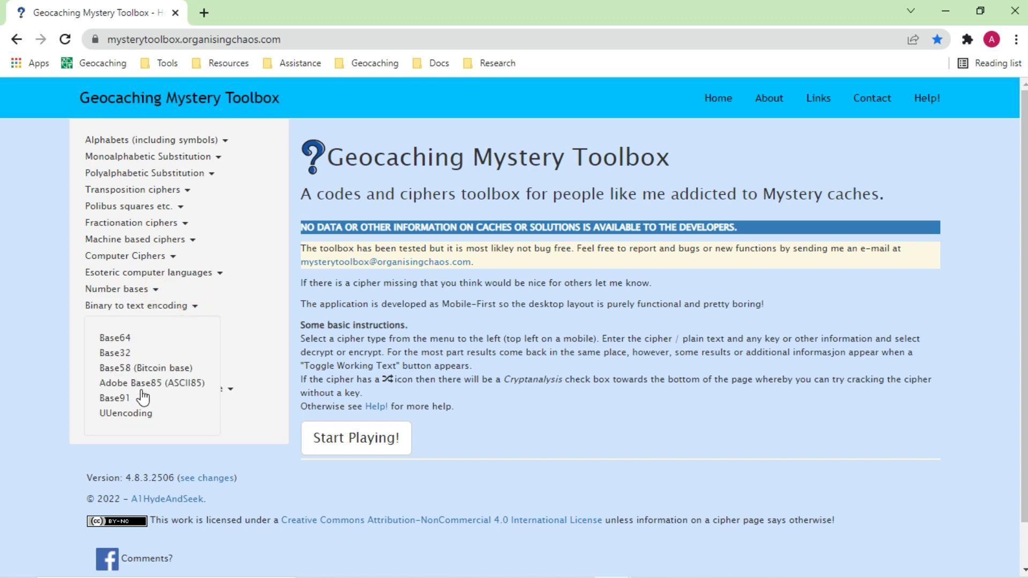
left_click(196, 306)
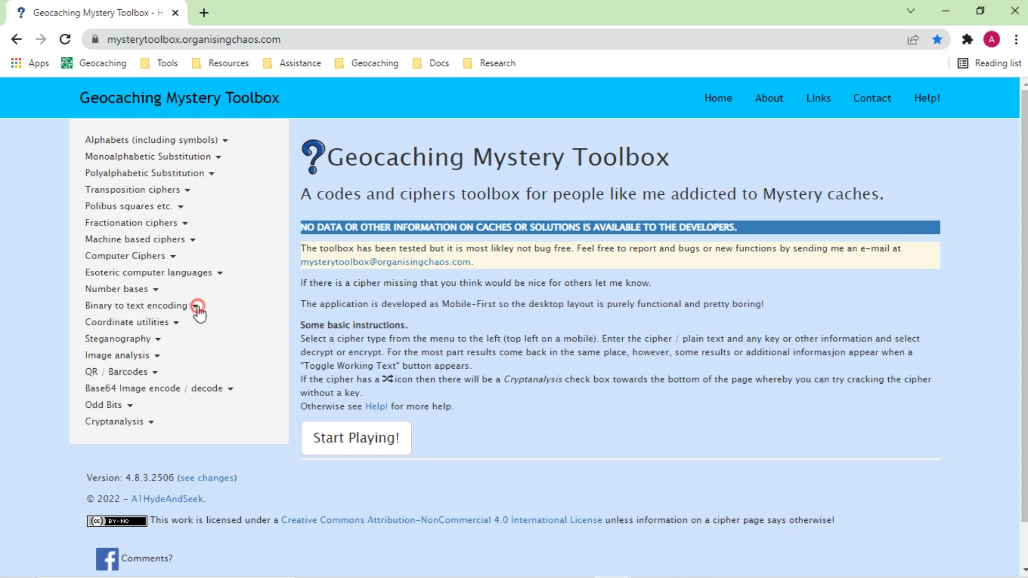
left_click(175, 323)
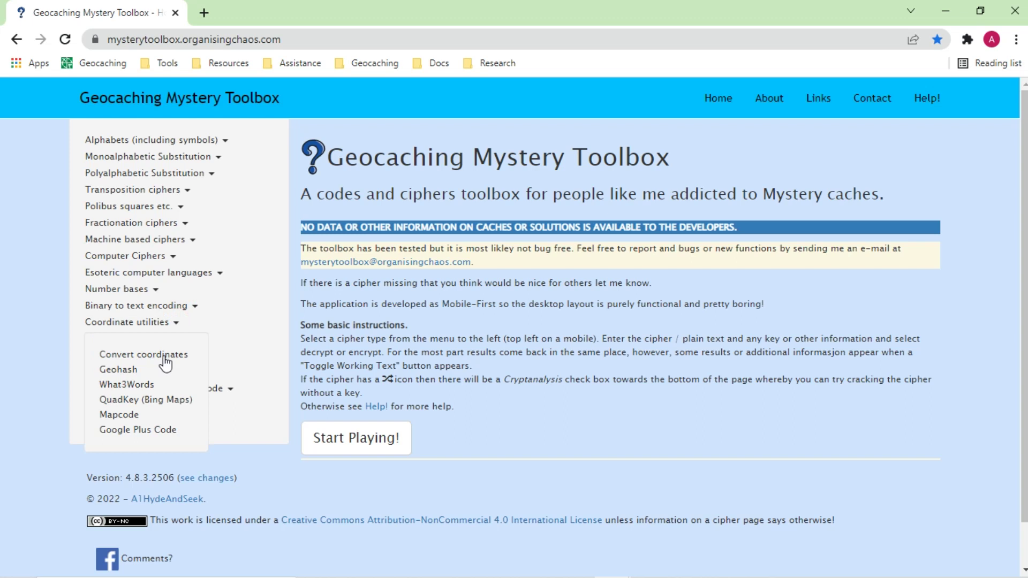
left_click(137, 385)
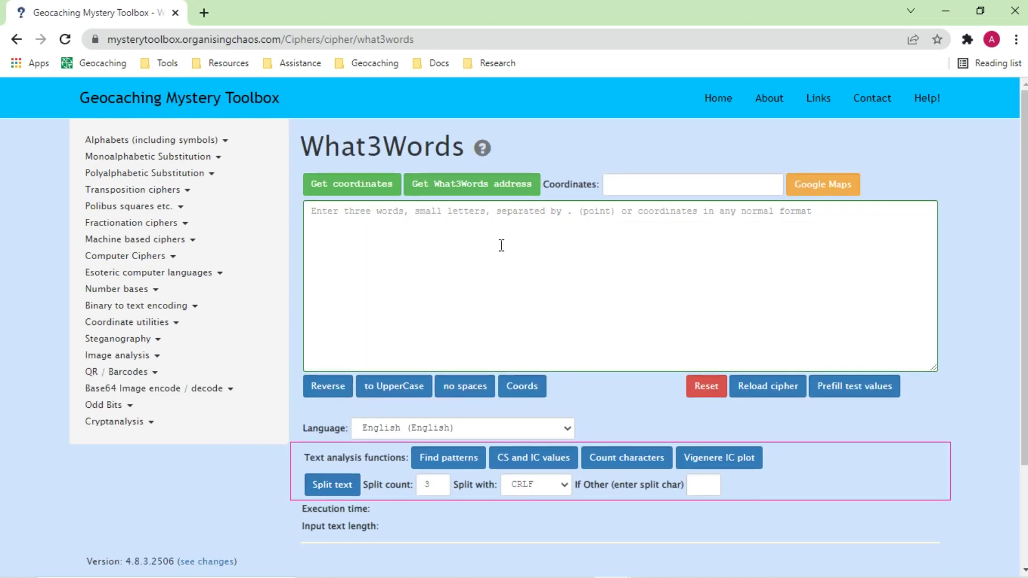
Convert N34 12.332 W122 34.012 to reimburse.trepidation.brines and select the resulting address
left_click(502, 246)
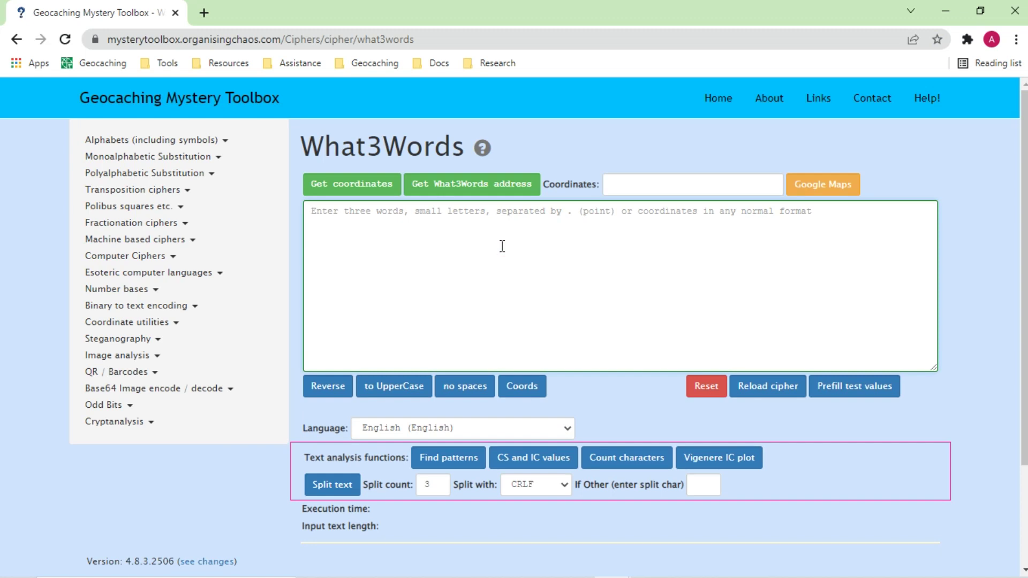
type("N")
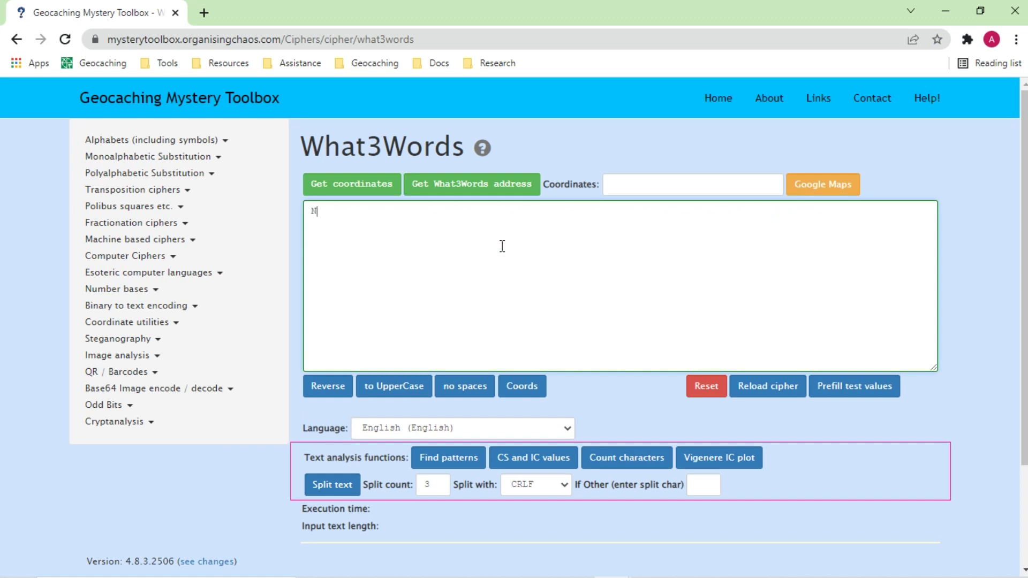
type("34 12.332 W122 34.012")
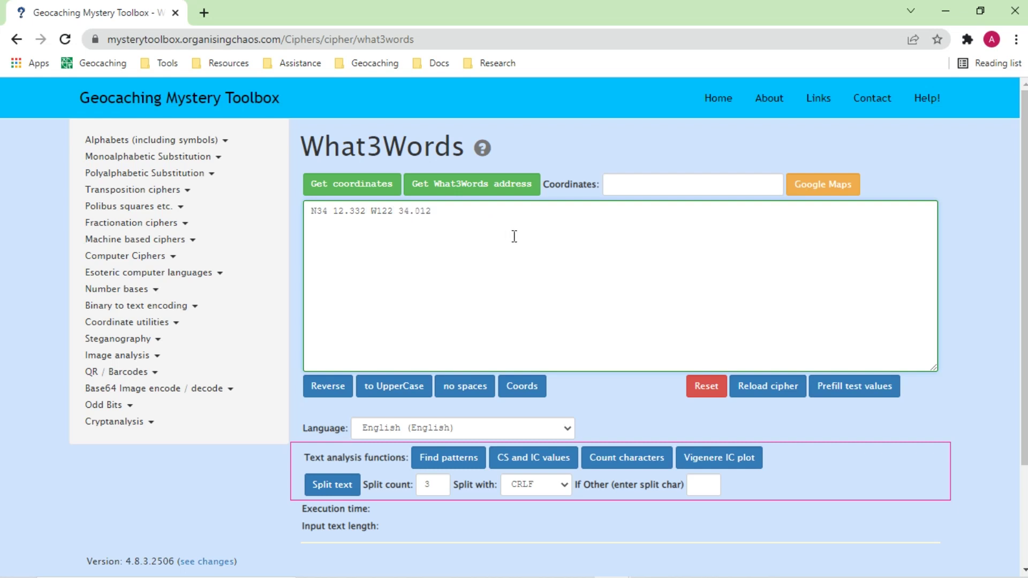
left_click(490, 194)
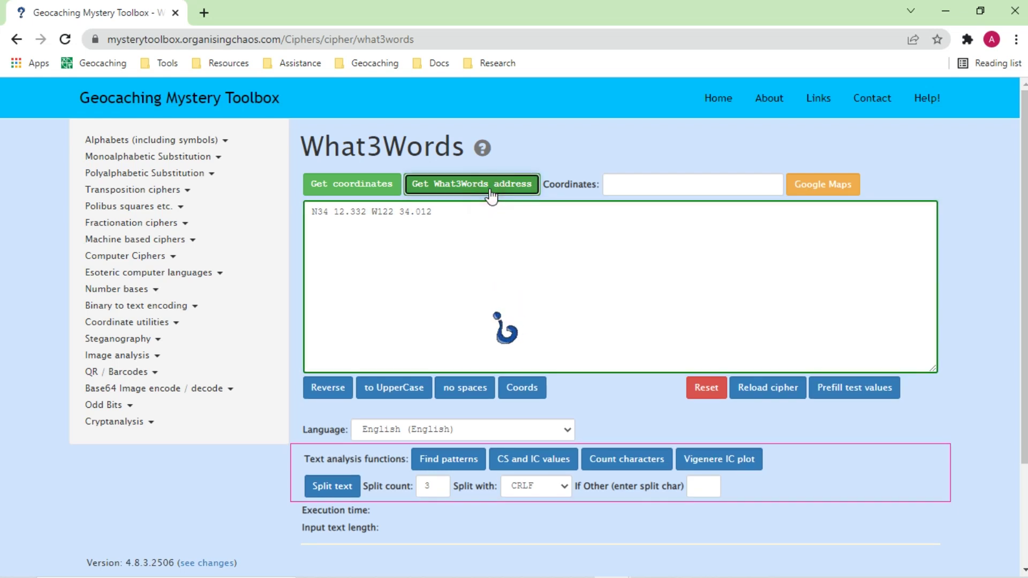
left_click_drag(730, 214, 884, 214)
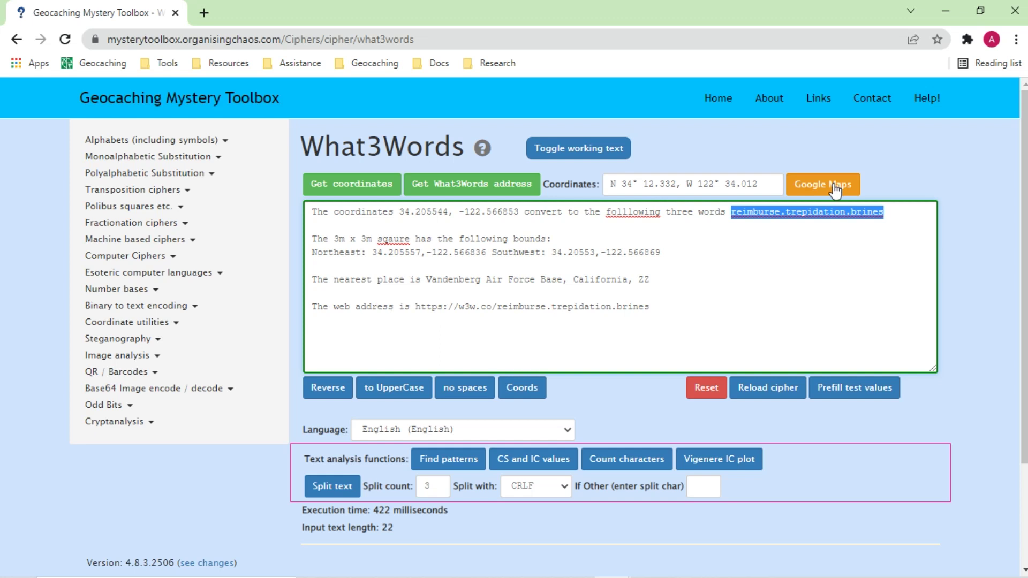
left_click(743, 245)
left_click_drag(887, 212, 731, 213)
key("ctrl+c")
left_click(679, 257)
key("ctrl+a")
key("ctrl+v")
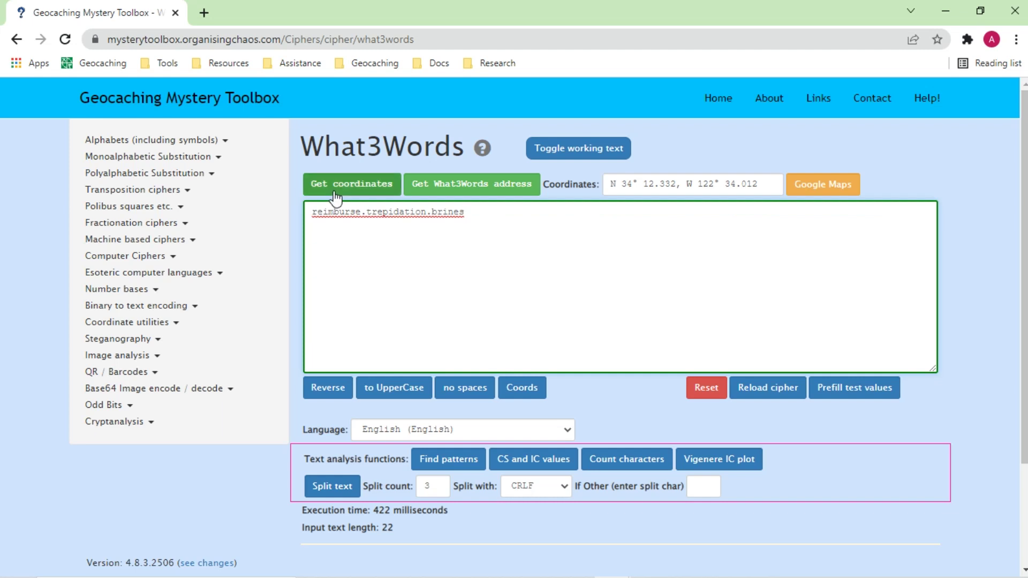
Convert the words back to 34.205544, -122.566853 and expand the Steganography tools
left_click(375, 183)
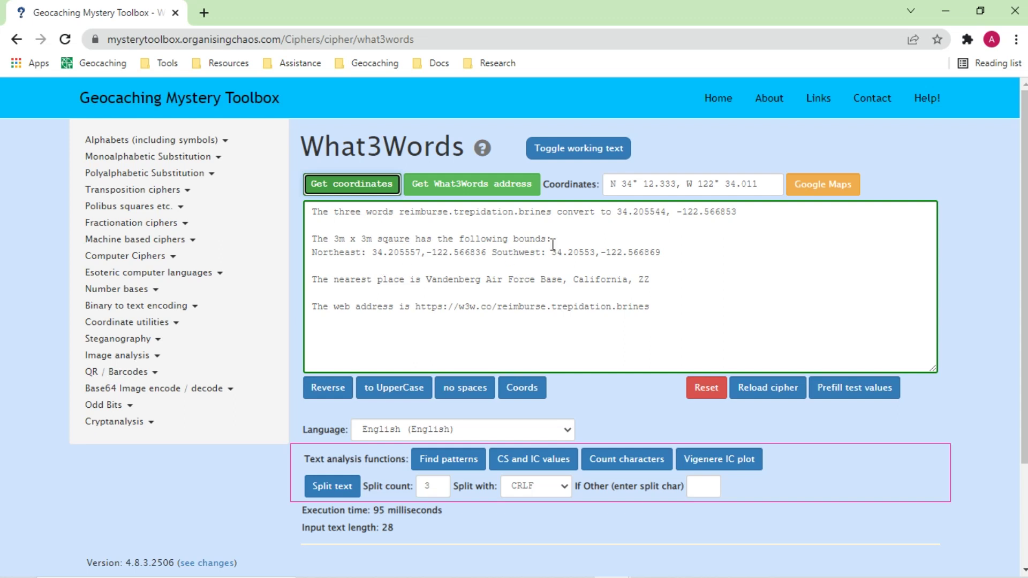
left_click_drag(613, 213, 741, 216)
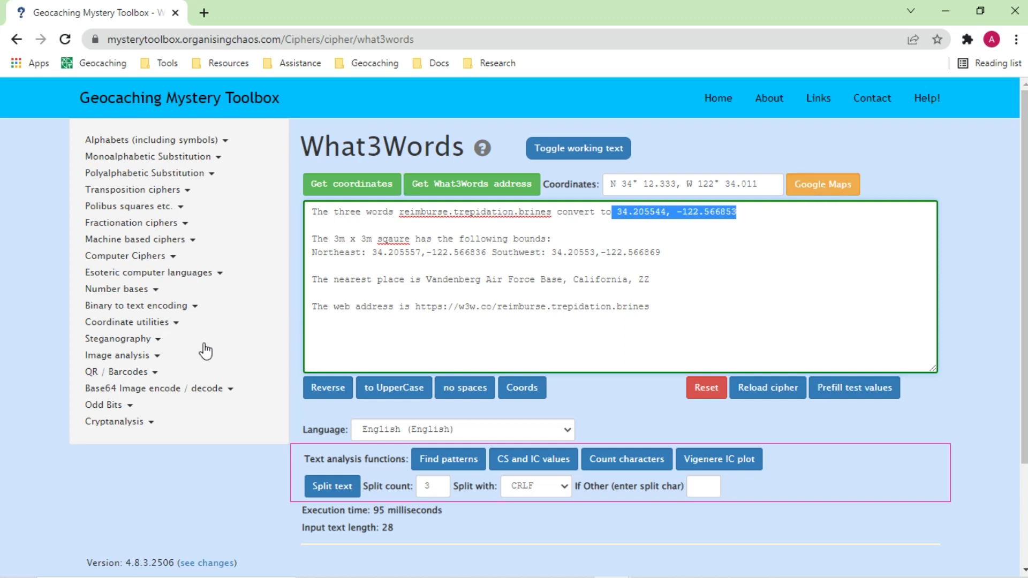
left_click(159, 341)
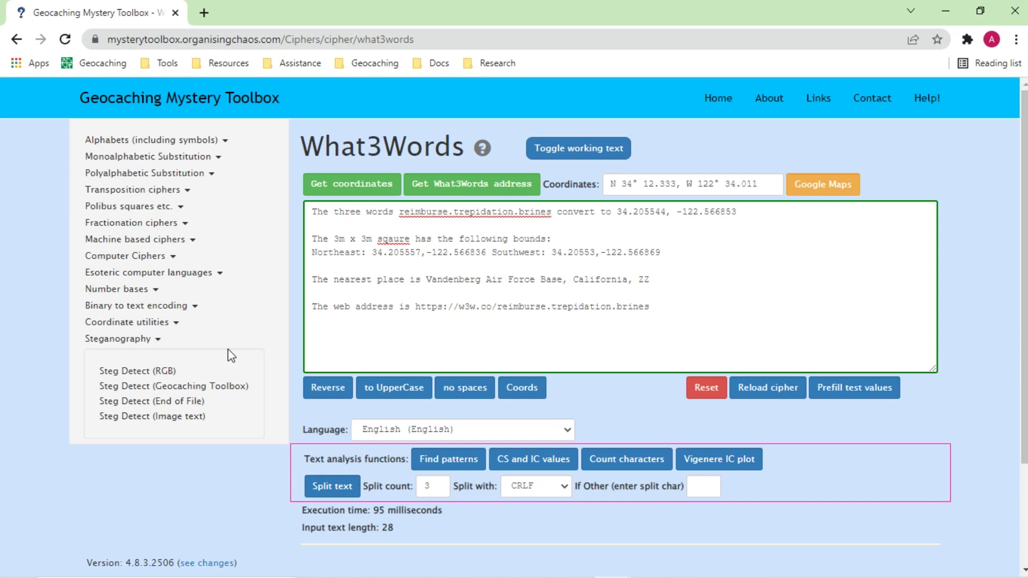
Open Steg Detect (RGB), then browse the Steganography and Image analysis tool lists
left_click(130, 371)
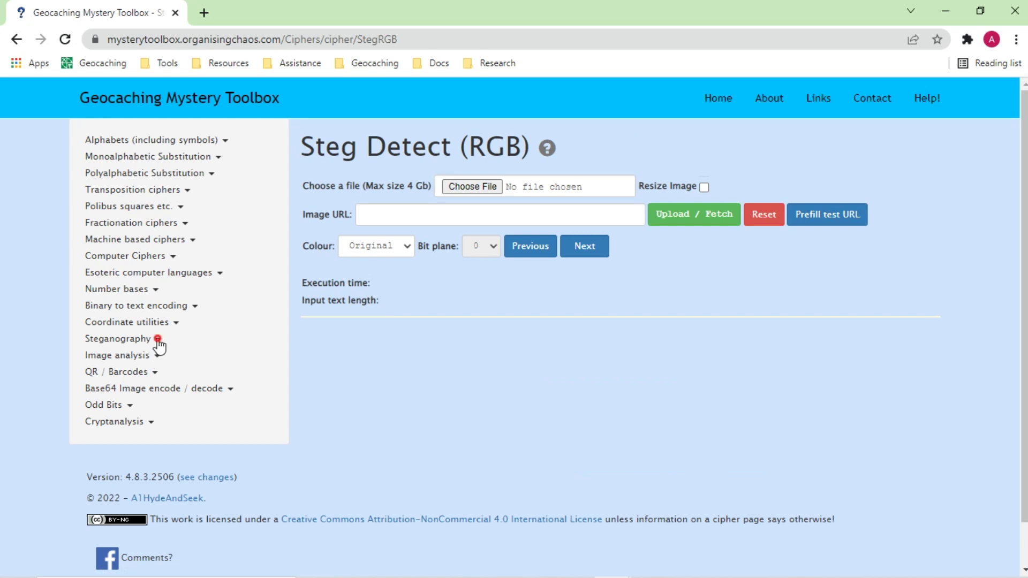
left_click(157, 339)
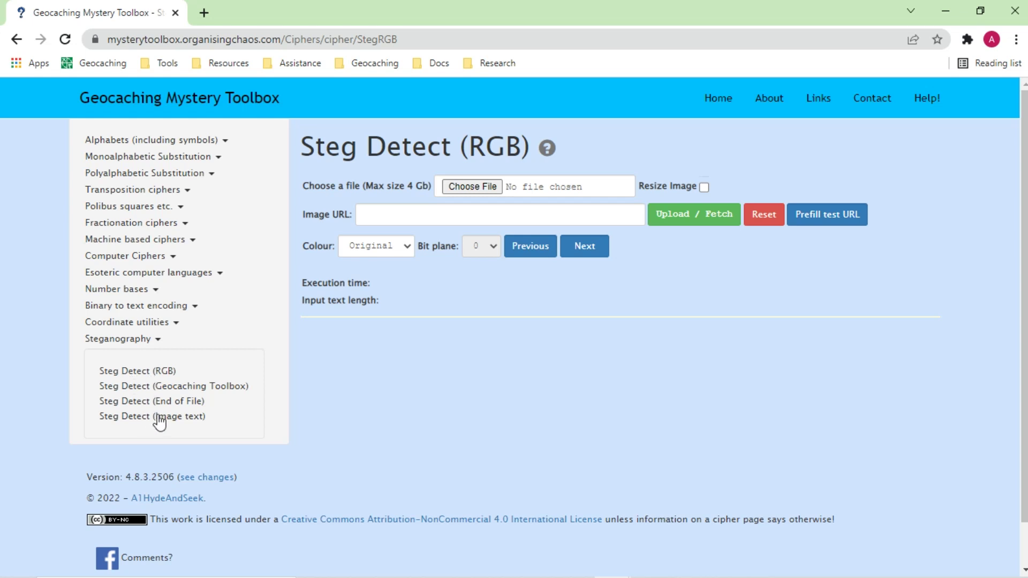
left_click(156, 341)
left_click(127, 360)
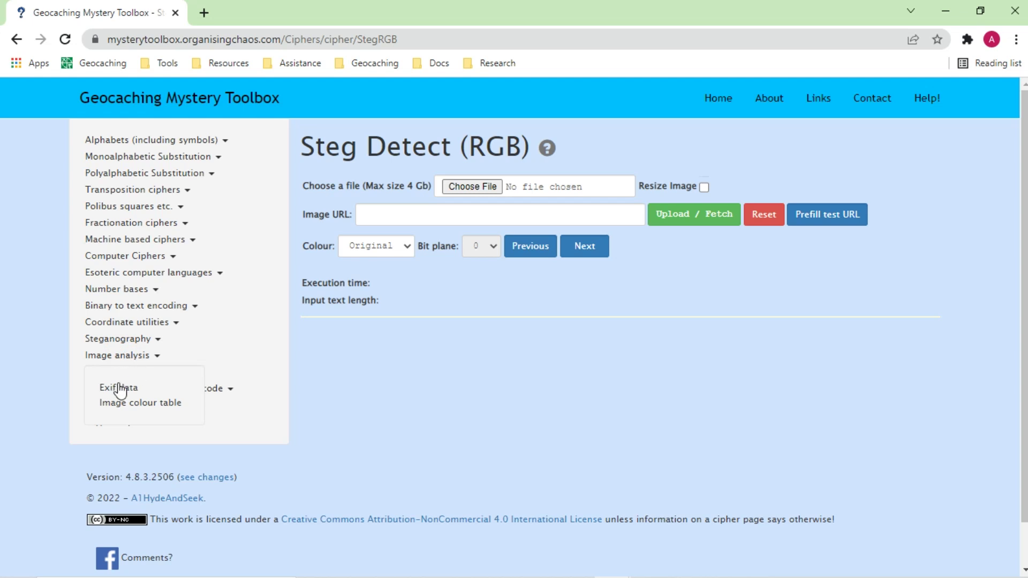
Browse the Cryptanalysis, Odd Bits, Monoalphabetic and Transposition lists, ending on Polyalphabetic Substitution
left_click(158, 359)
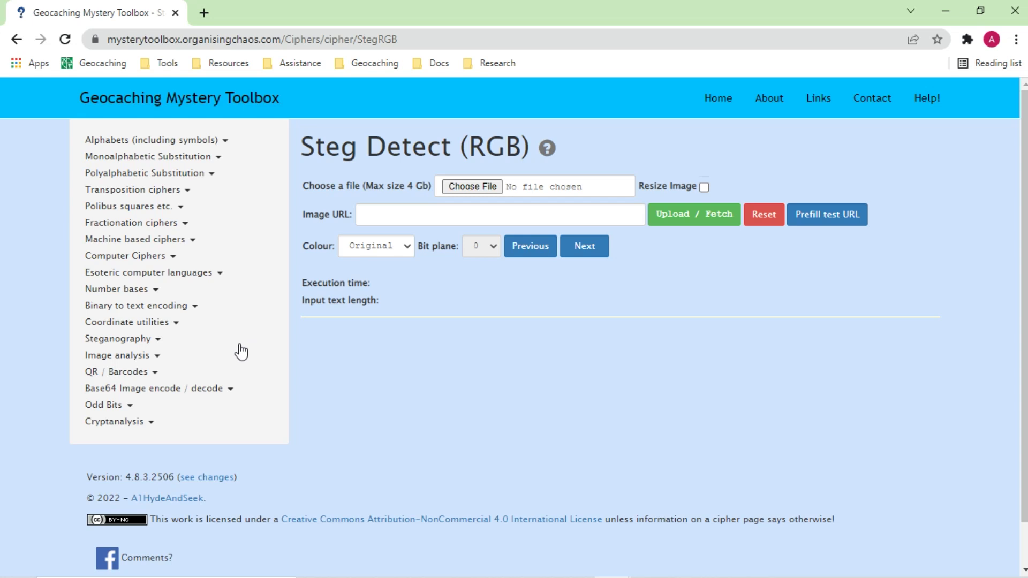
left_click(142, 423)
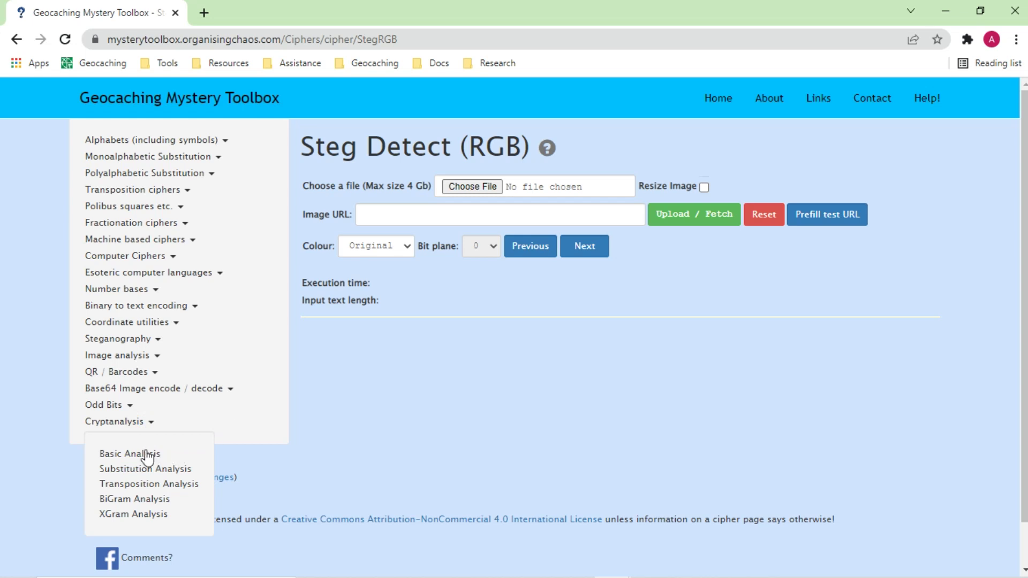
left_click(201, 409)
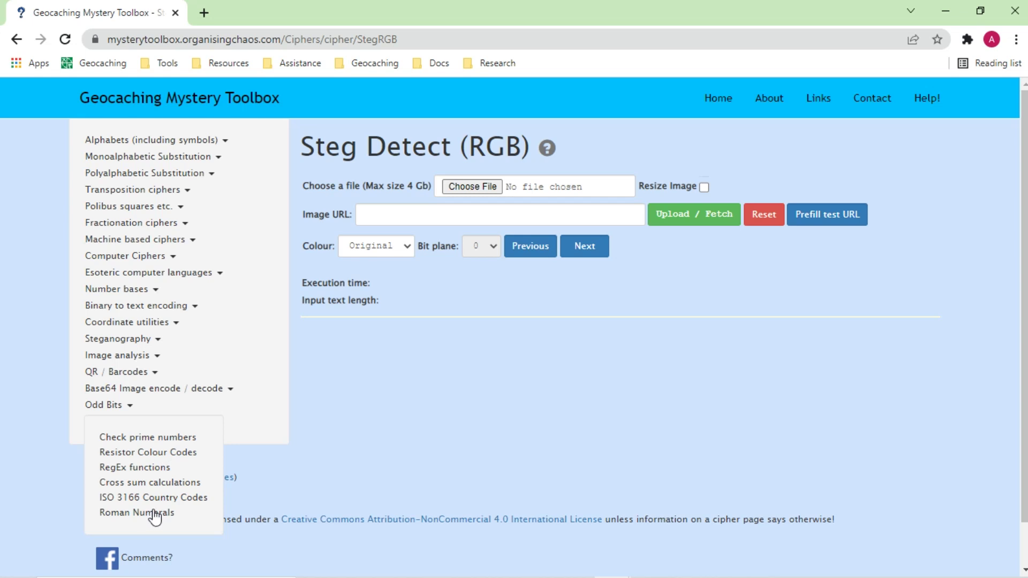
left_click(134, 410)
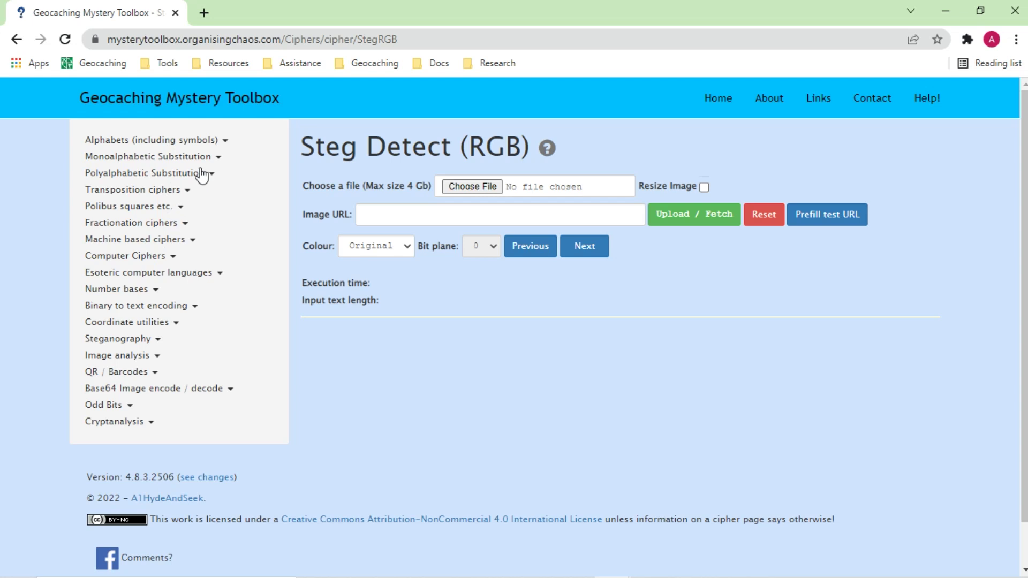
left_click(219, 159)
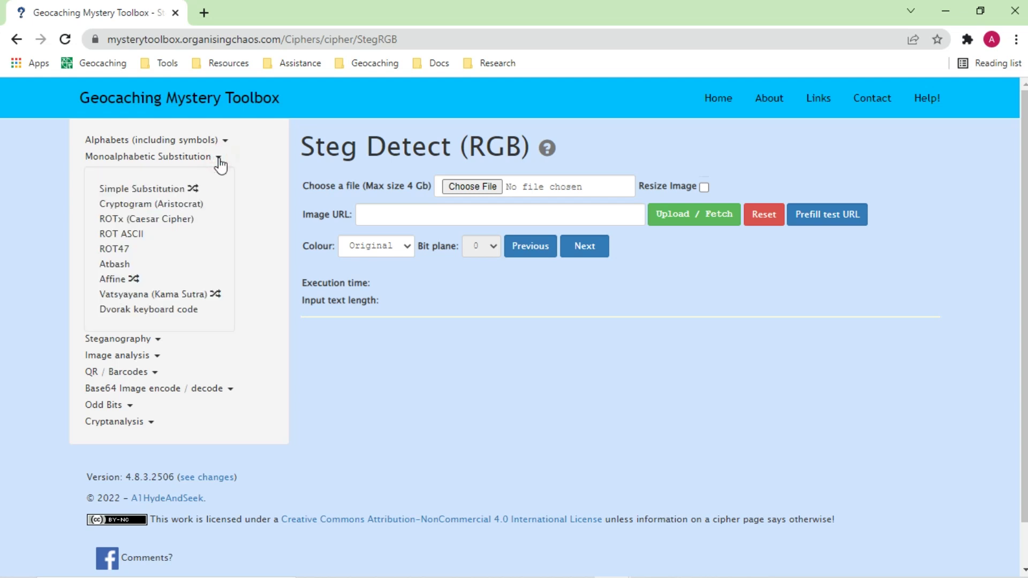
left_click(219, 160)
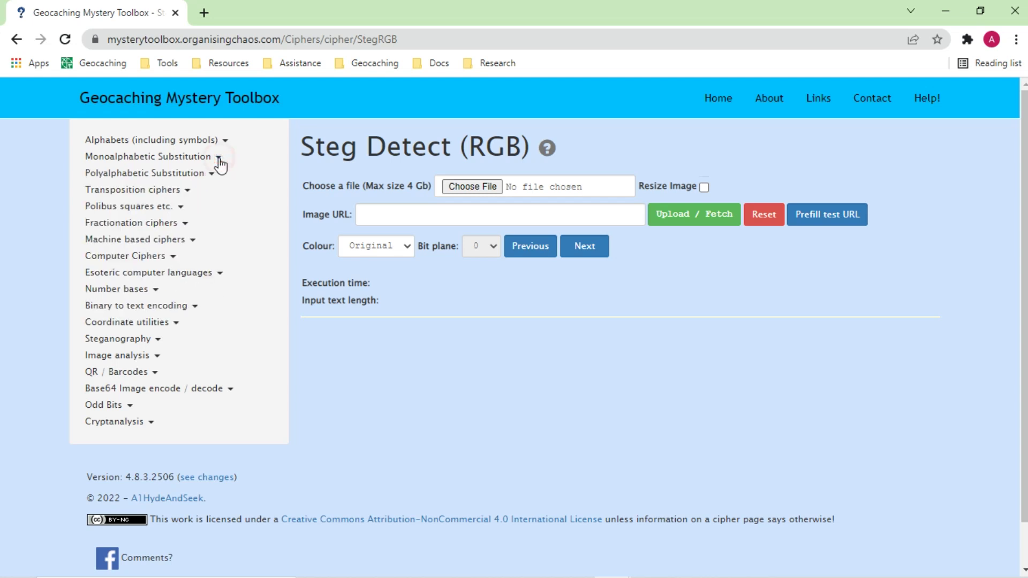
left_click(188, 191)
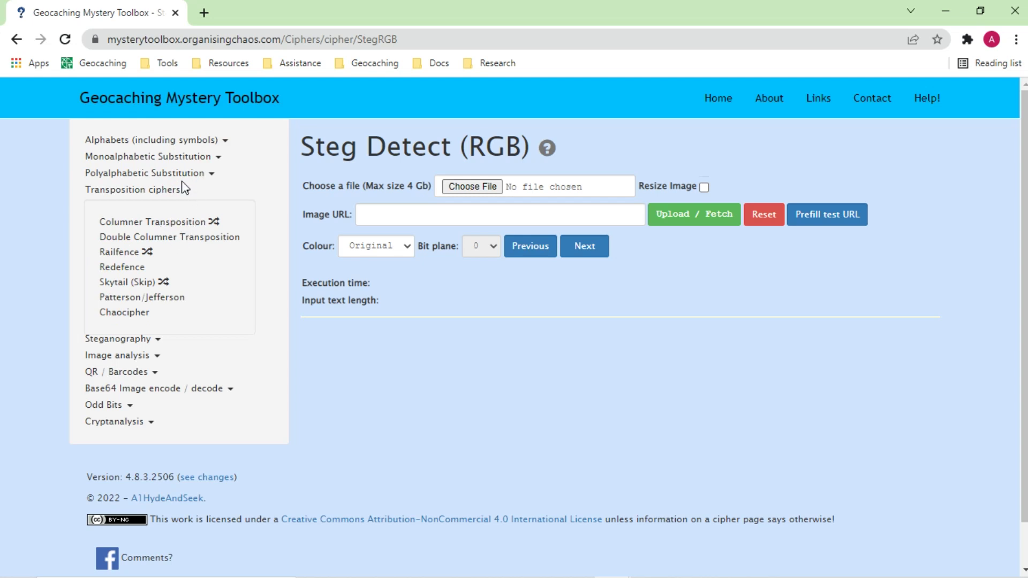
left_click(208, 174)
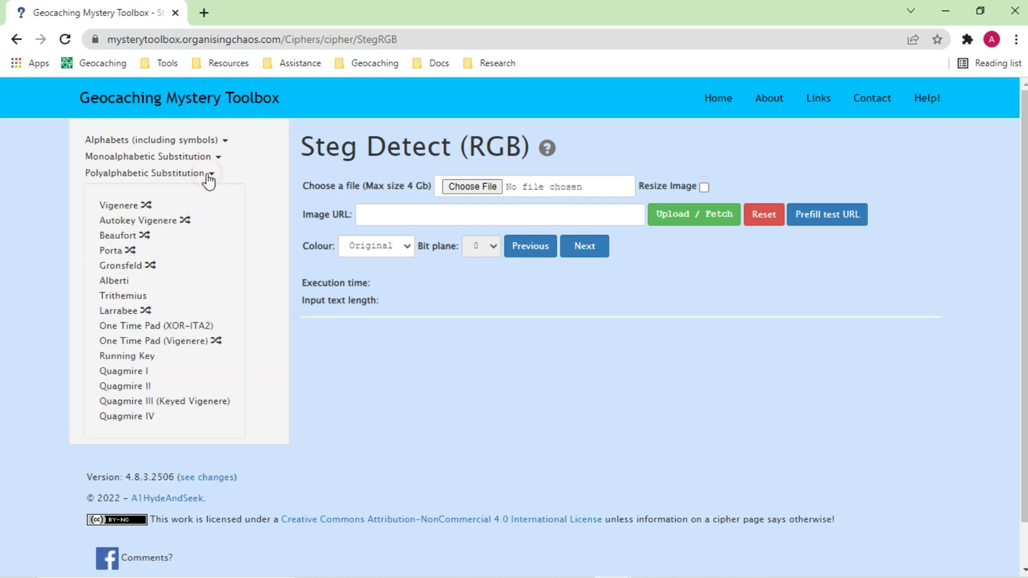
left_click(113, 205)
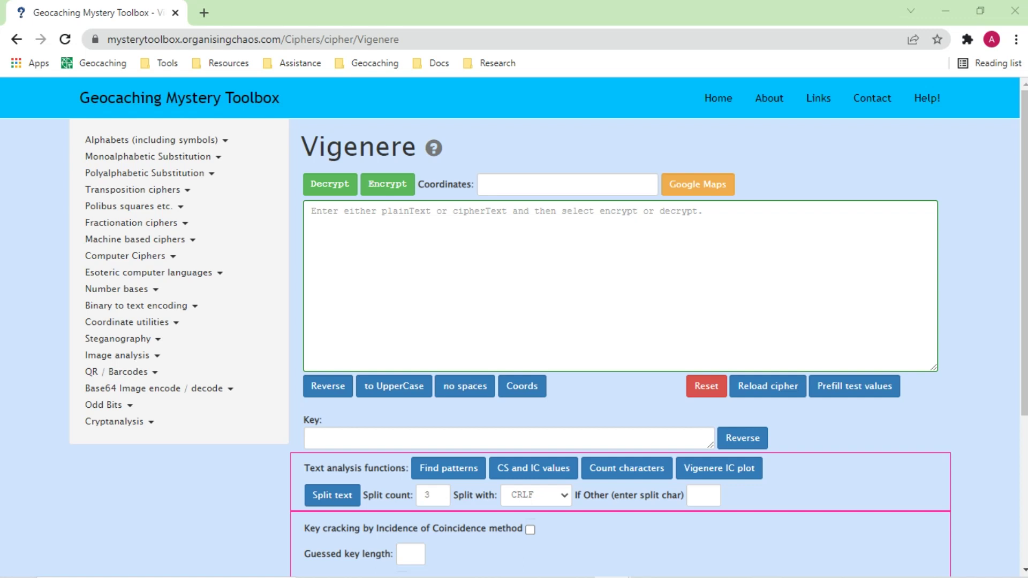
left_click(648, 229)
type("WVRVPCUMKYLWFDGUEKWVRYDLYWYORUNOEHXZRBAHGTUBJXISHOWYJZYSGPDDBBQTIHJRGLRZQSJXHTFQZZACUEXLRKKFRXDNRHGXSTKVG")
scroll(800, 220, "down", 1)
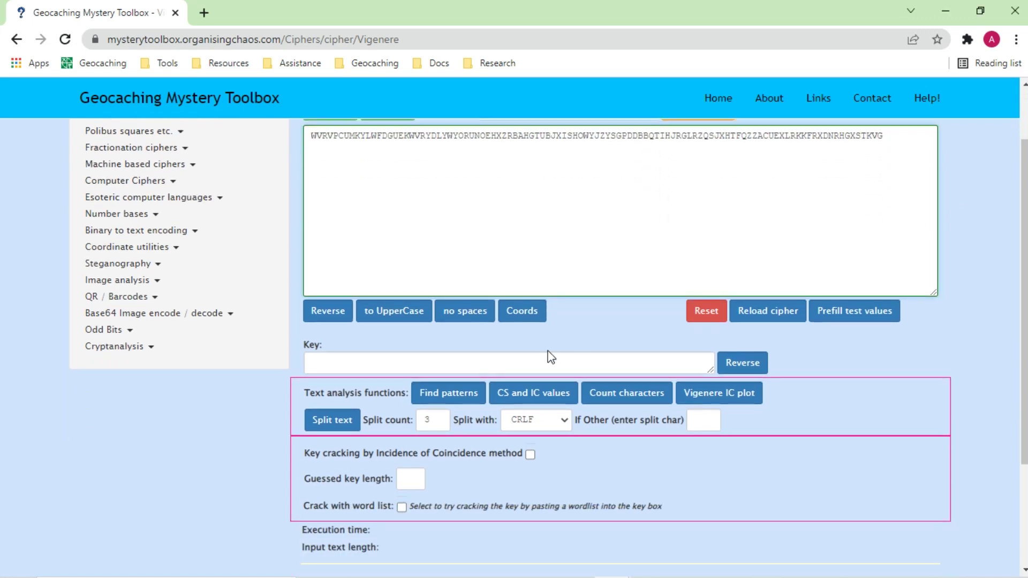
scroll(958, 225, "up", 1)
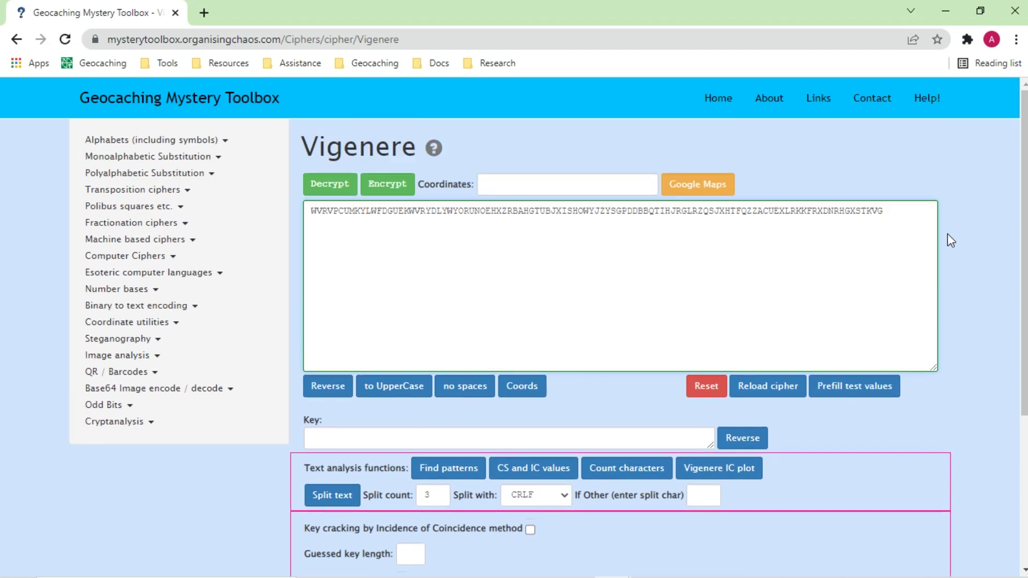
left_click(711, 478)
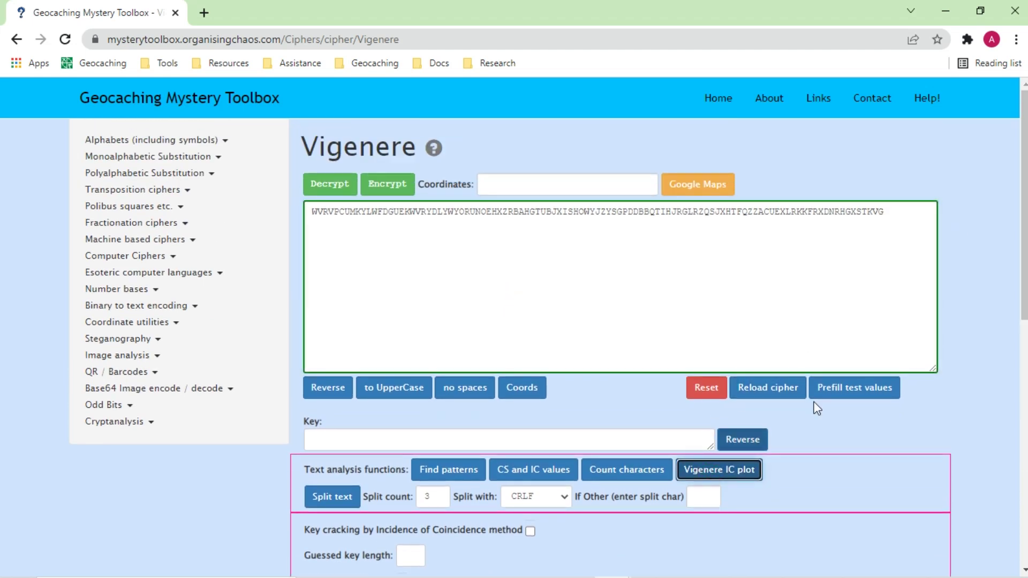
scroll(956, 308, "down", 2)
scroll(956, 303, "down", 3)
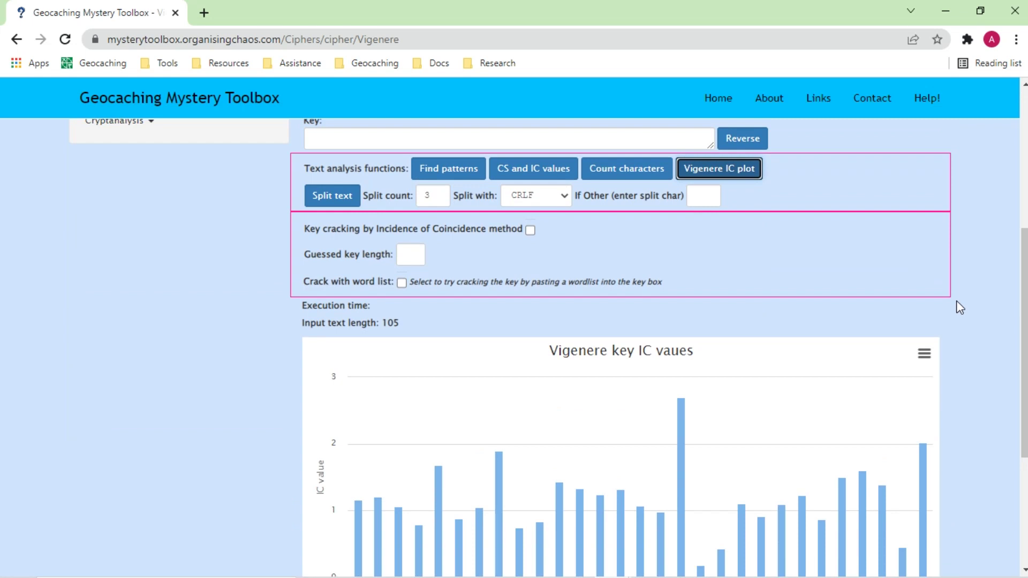
scroll(957, 300, "down", 3)
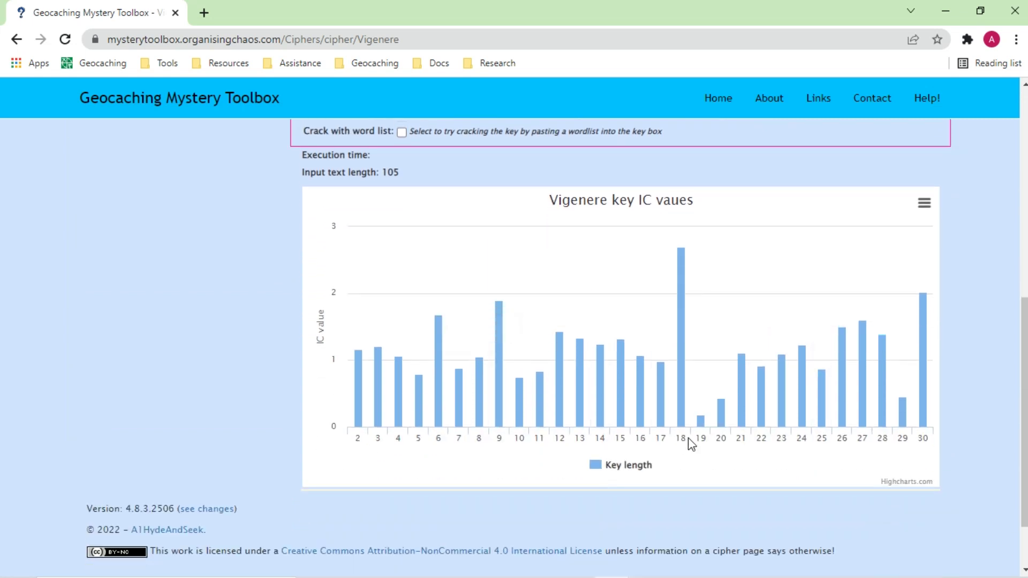
mouse_move(686, 255)
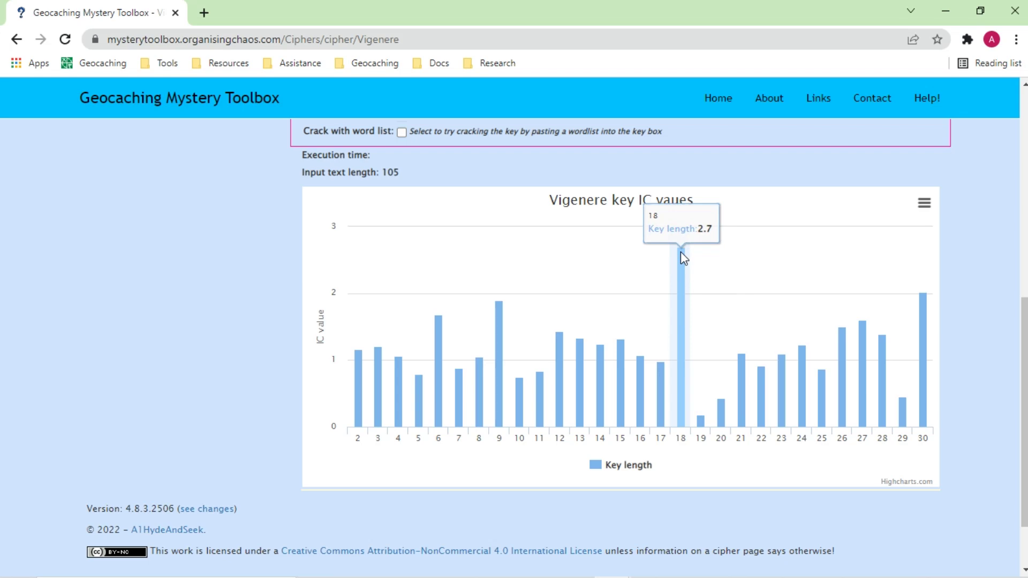
scroll(965, 284, "up", 4)
scroll(965, 284, "up", 3)
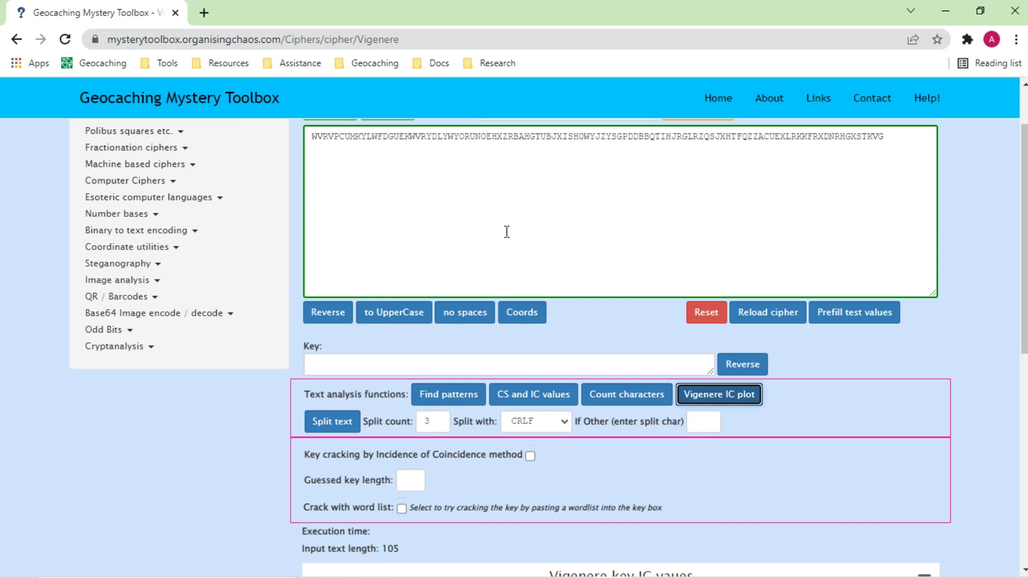
left_click(331, 364)
type("dontpanicgeocacher")
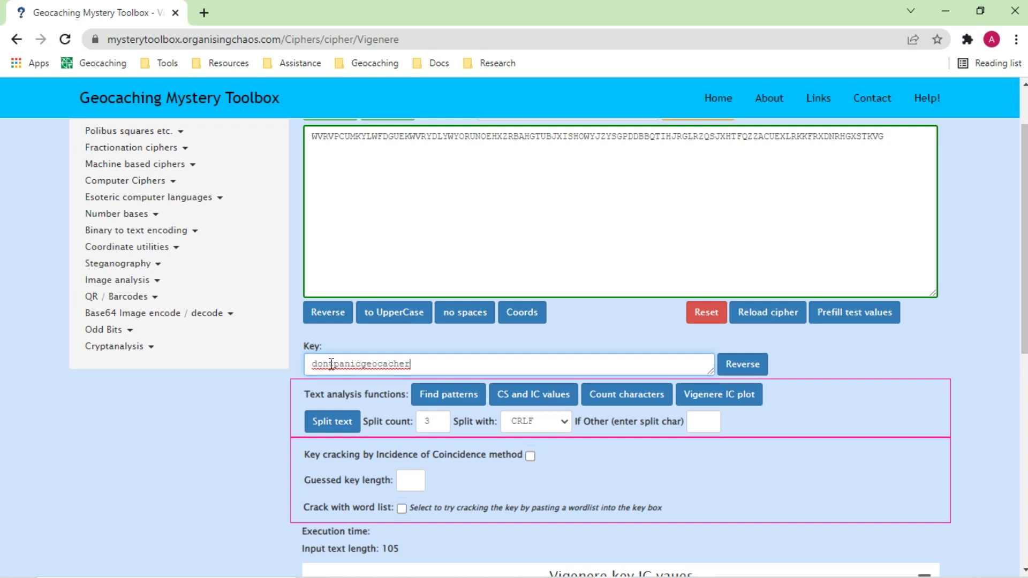
scroll(948, 344, "down", 4)
scroll(945, 346, "up", 4)
scroll(659, 206, "up", 2)
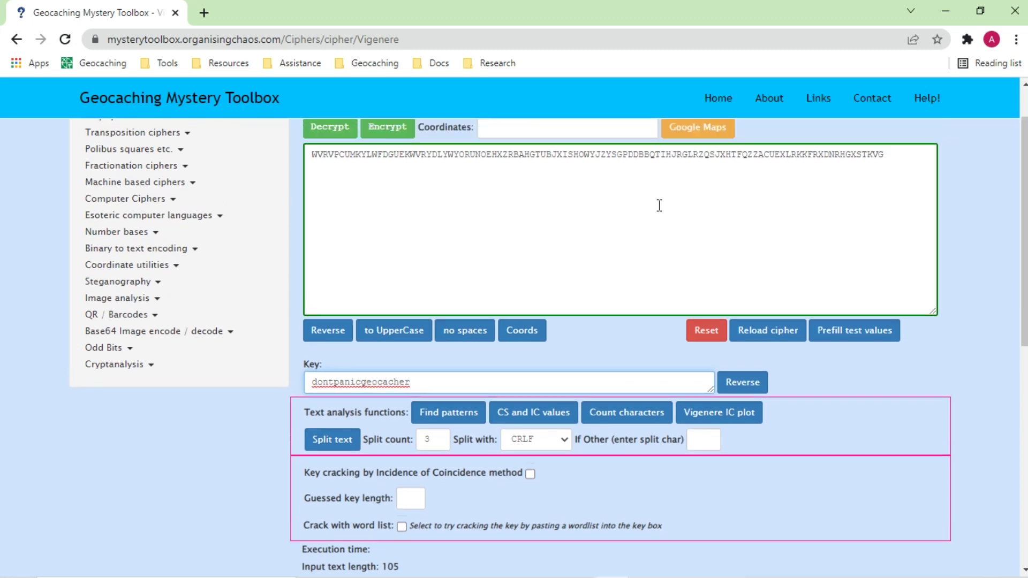
left_click(352, 196)
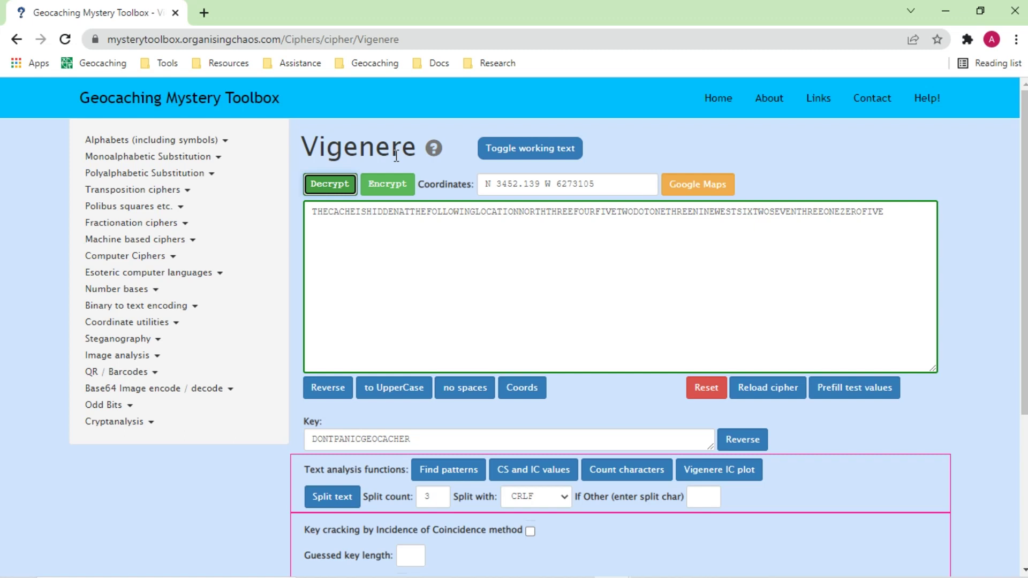
left_click(388, 186)
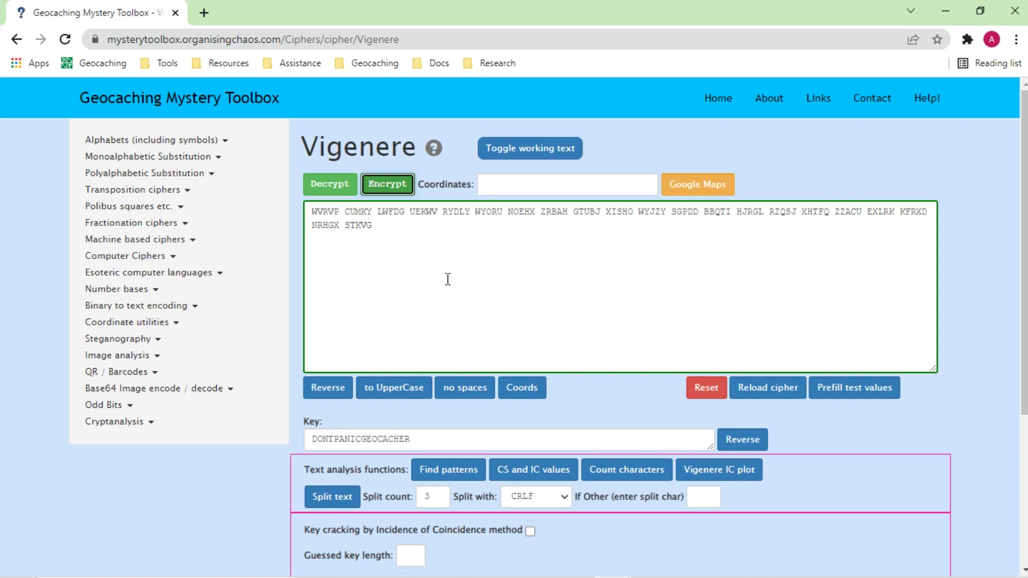
Open Columner Transposition and paste the 105-letter ciphertext into the cipher box
left_click(185, 192)
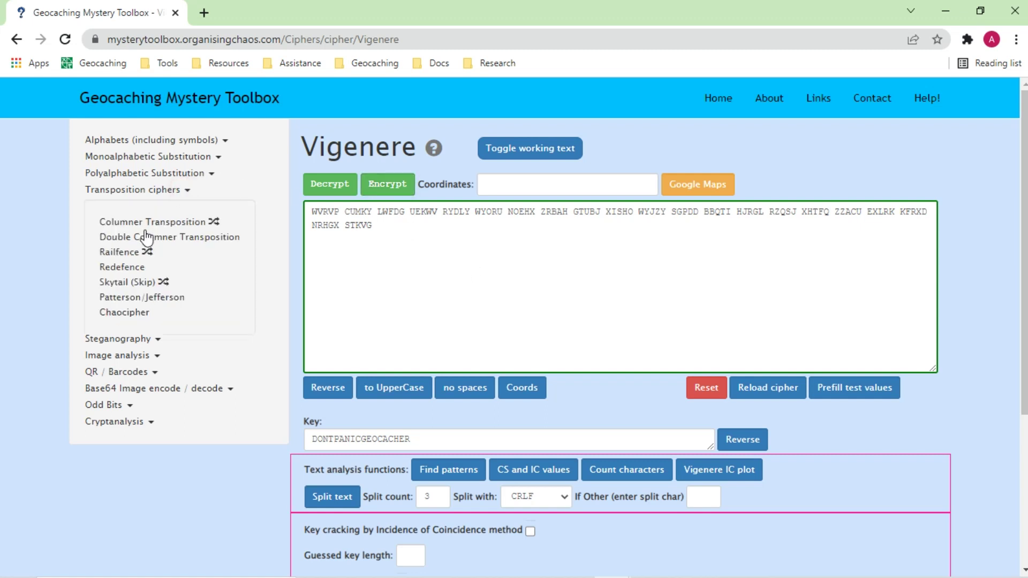
left_click(163, 224)
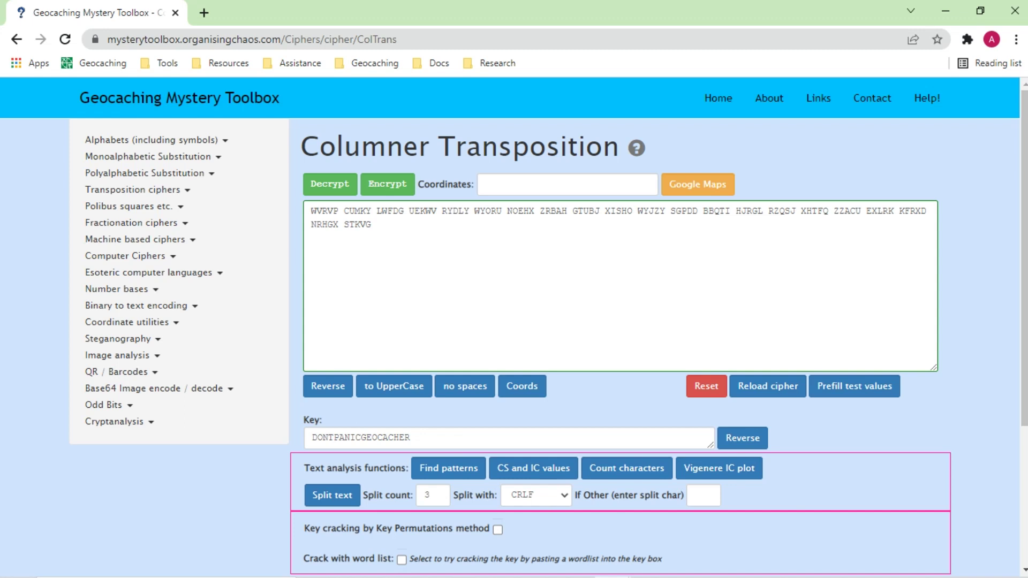
left_click(366, 215)
key("ctrl+a")
type("CLTDTNDOOREVIWHOXEDLFHSIECUEVETTOVNHHNEEWOATFNNSIRNTRNAREEEOTTIZEENTWEHLHOSEHHNEERIGETOFAOROSOTIIITCFOWEE")
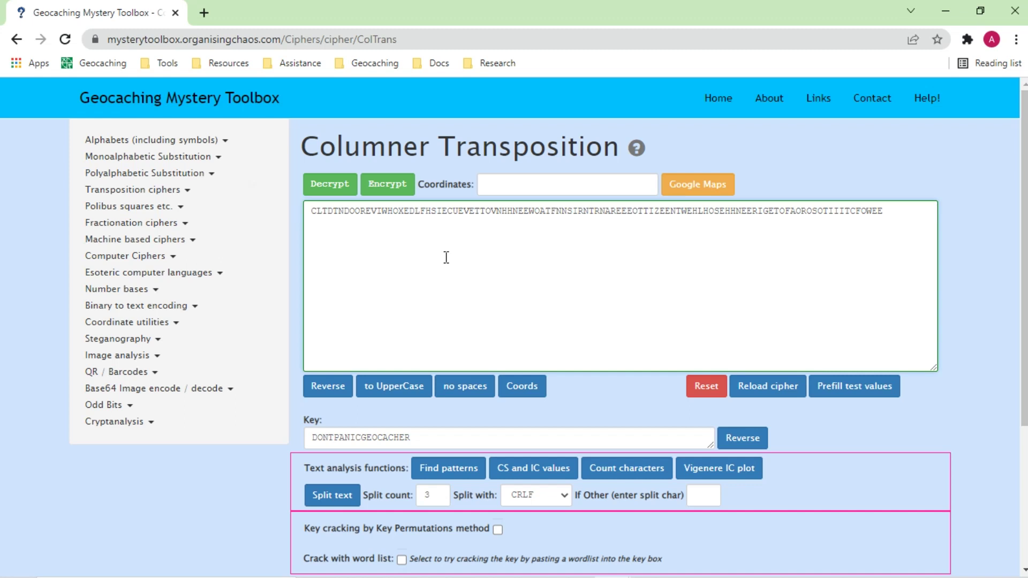
Check CS/IC values, strip spaces, uppercase the text, and try reversing it
left_click(543, 470)
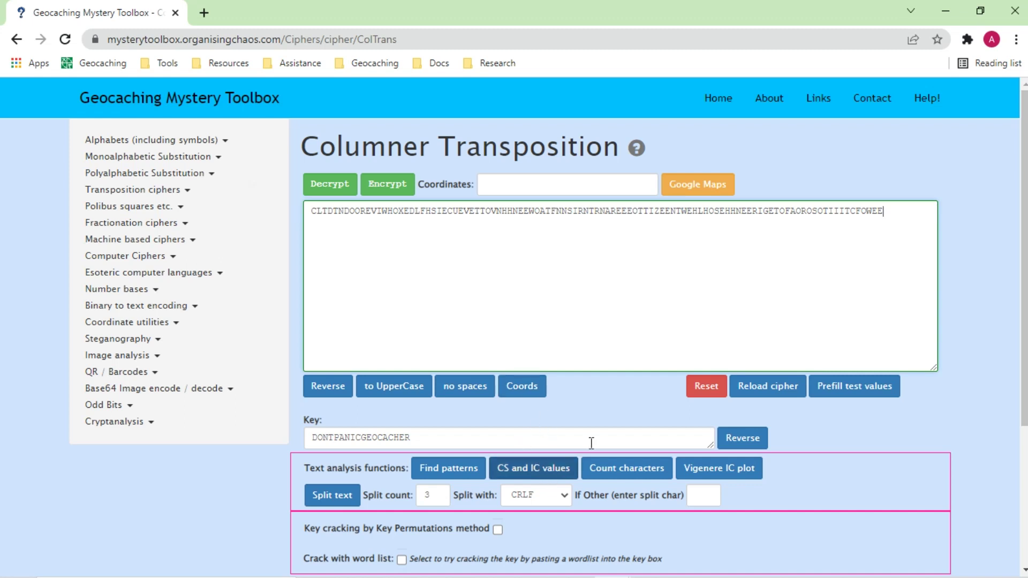
scroll(591, 442, "down", 2)
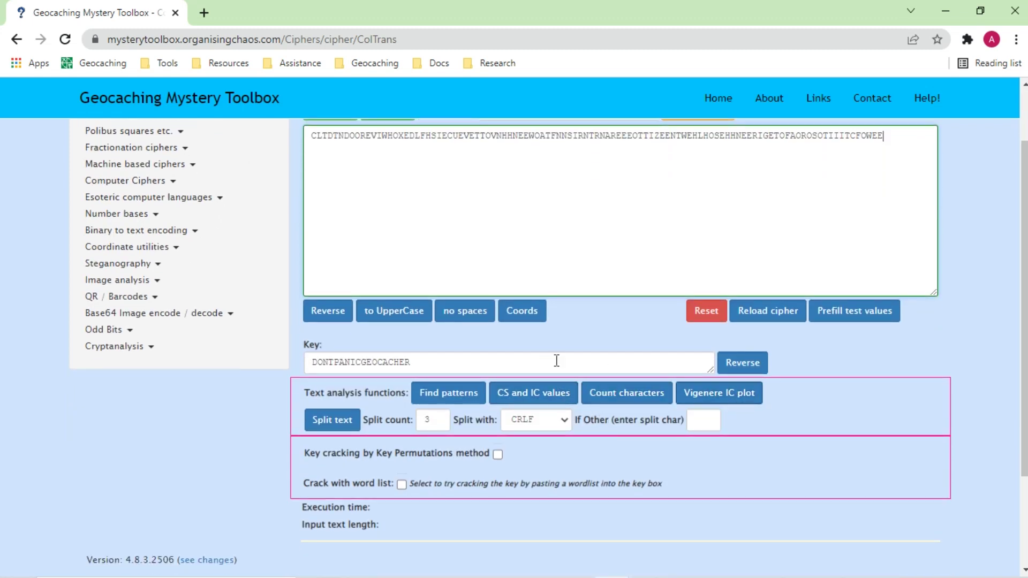
scroll(567, 354, "up", 1)
scroll(569, 351, "up", 1)
left_click(466, 388)
left_click(395, 398)
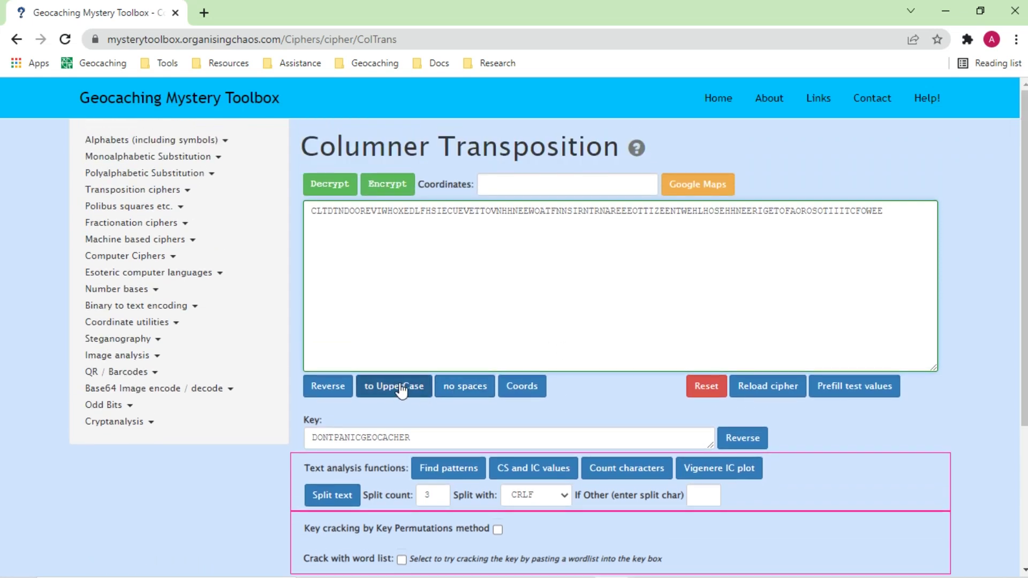
left_click(328, 387)
left_click(328, 388)
left_click(329, 388)
left_click(329, 390)
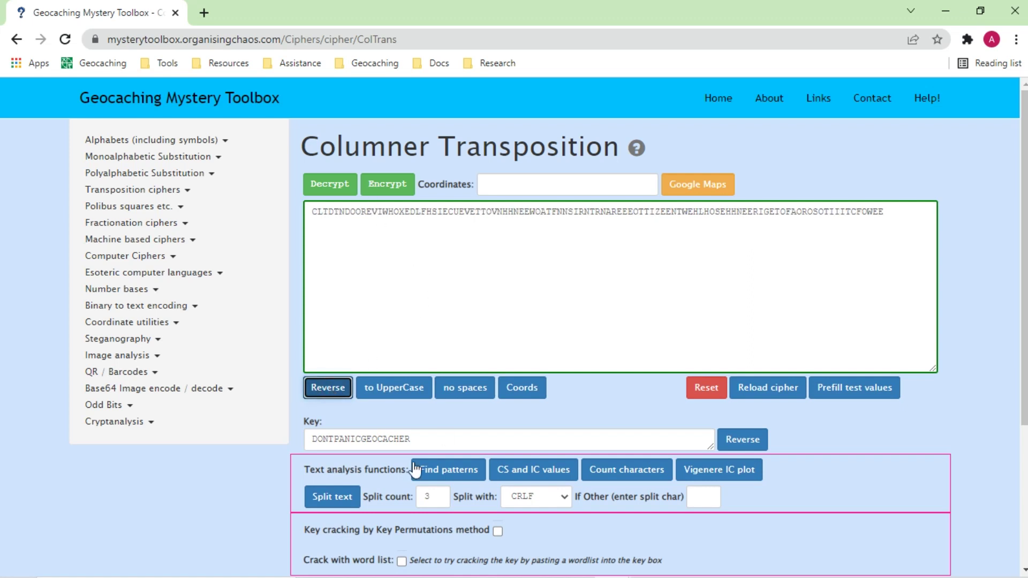
Decrypt the ciphertext to reveal N 3452.139 W 6273105
left_click(336, 192)
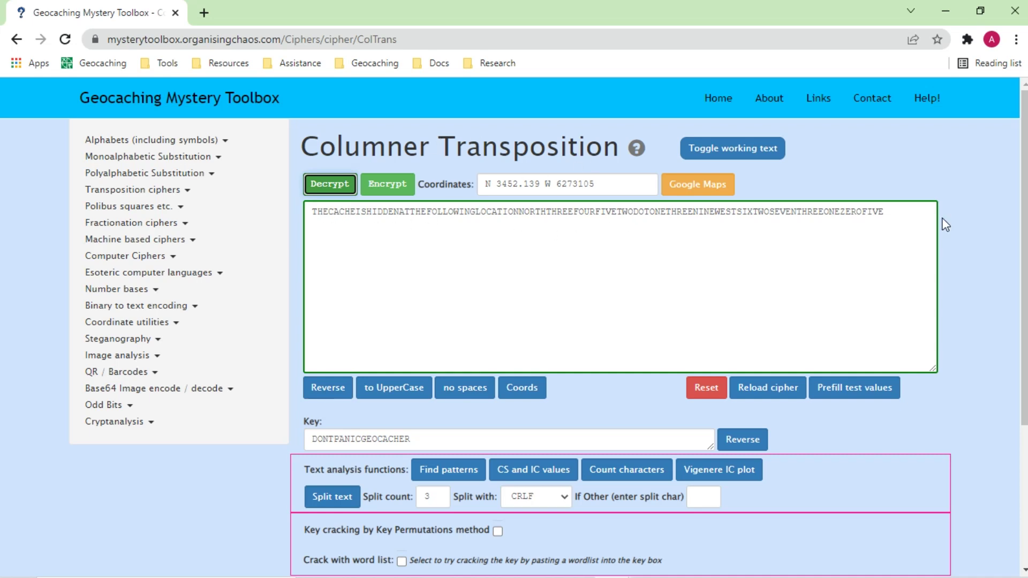
scroll(656, 302, "down", 3)
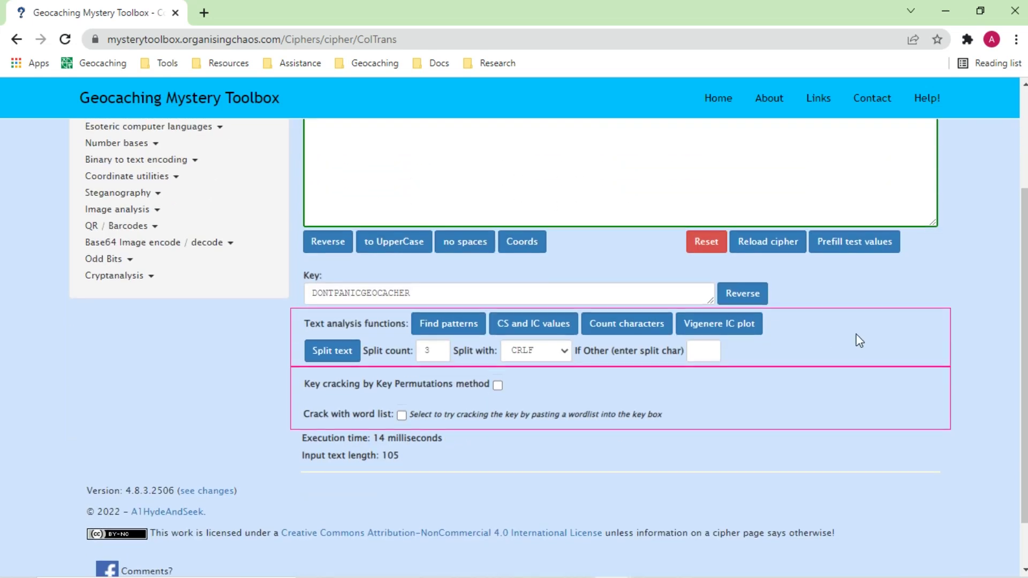
scroll(859, 341, "up", 3)
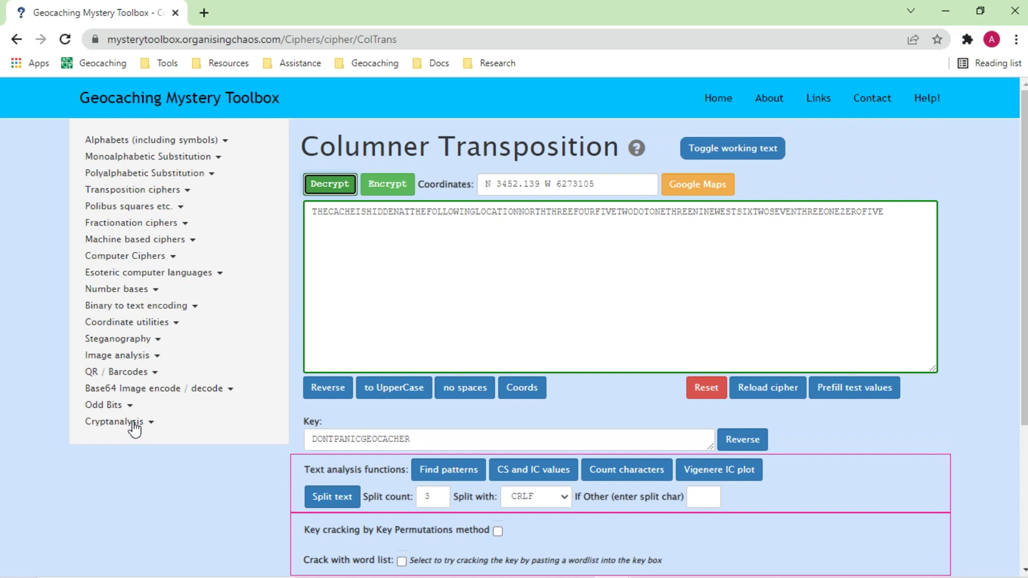
Browse the Machine-based and Fractionation lists, then open RSA under Computer Ciphers
left_click(181, 238)
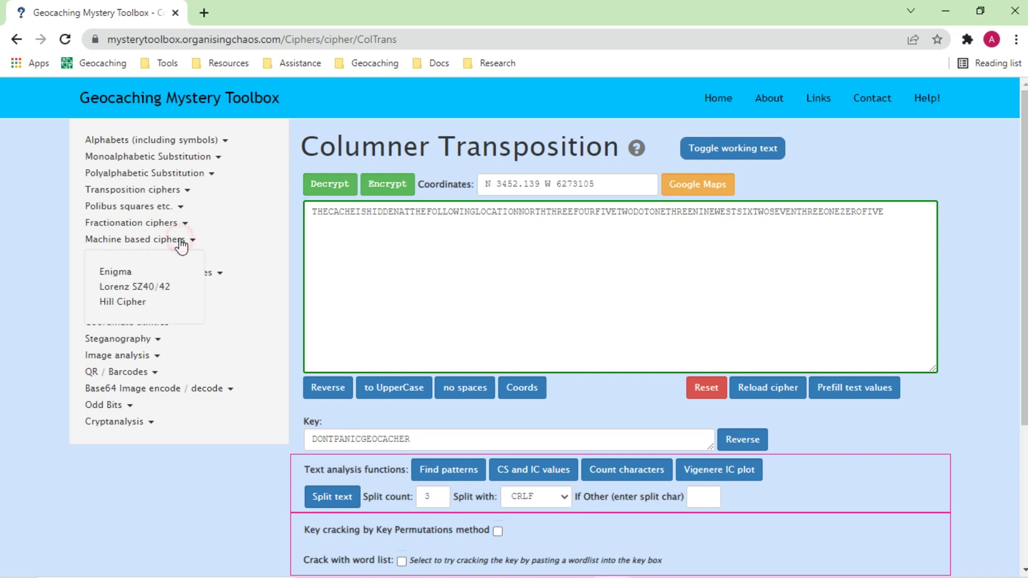
left_click(182, 225)
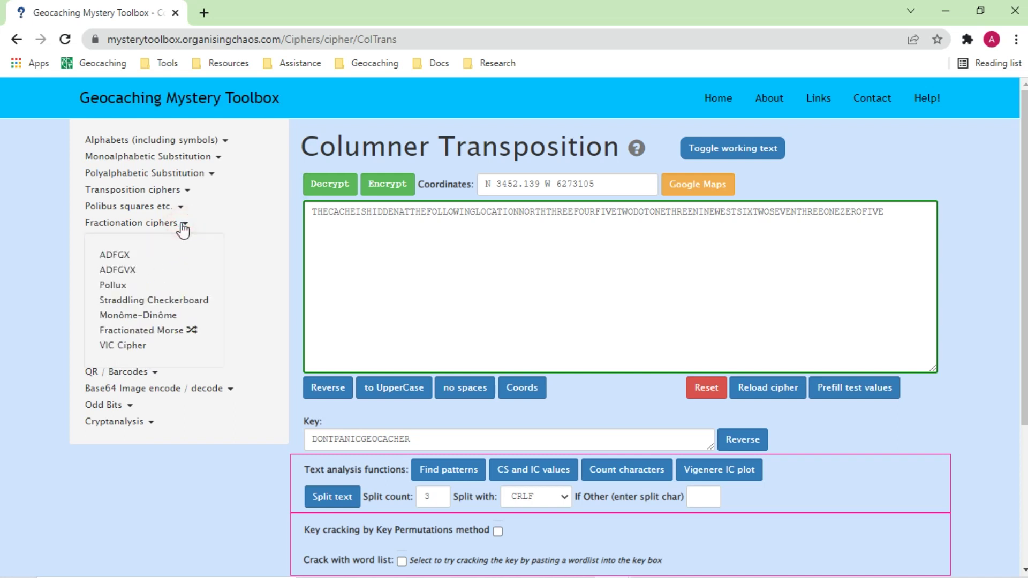
left_click(182, 225)
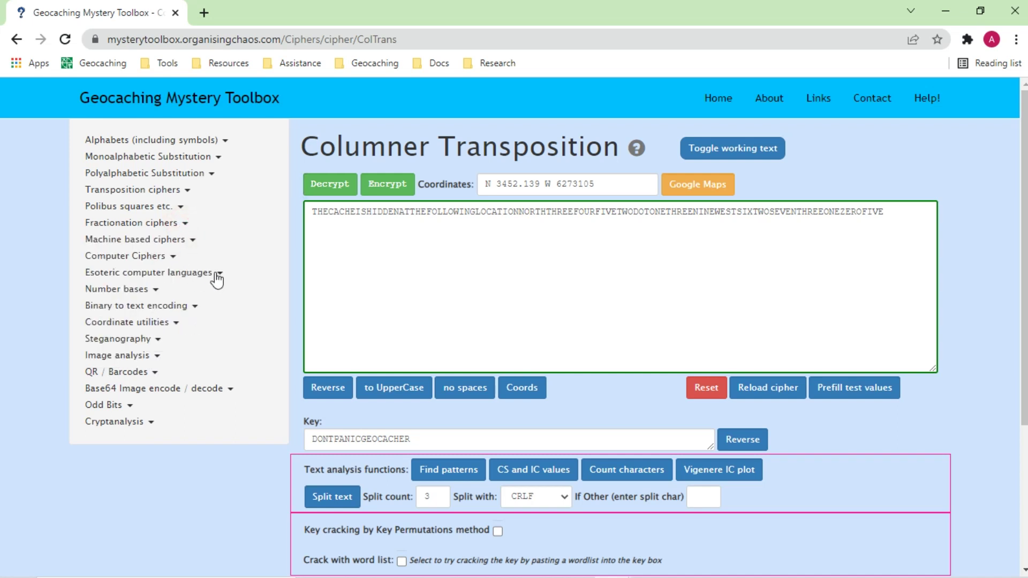
left_click(171, 257)
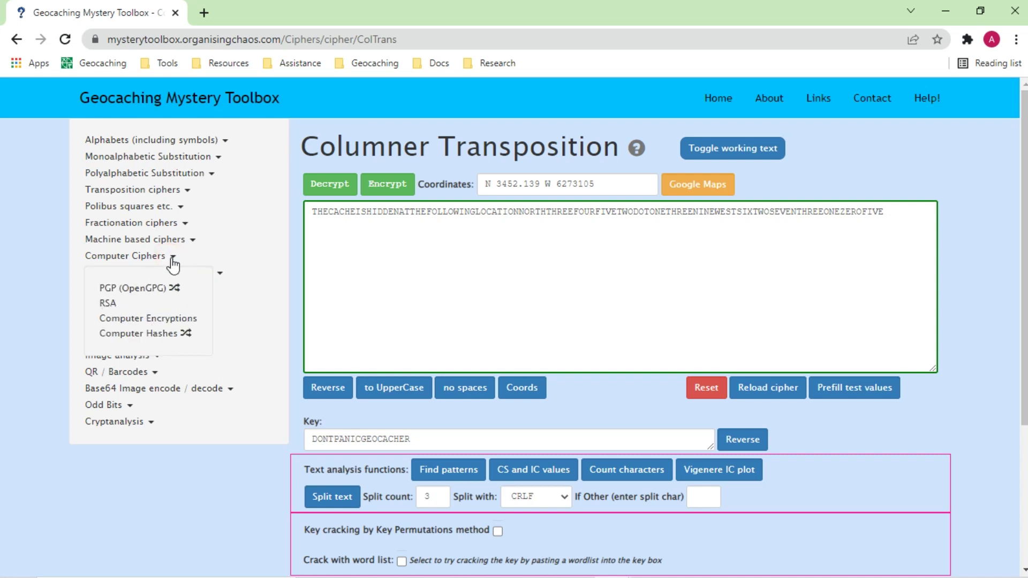
left_click(108, 304)
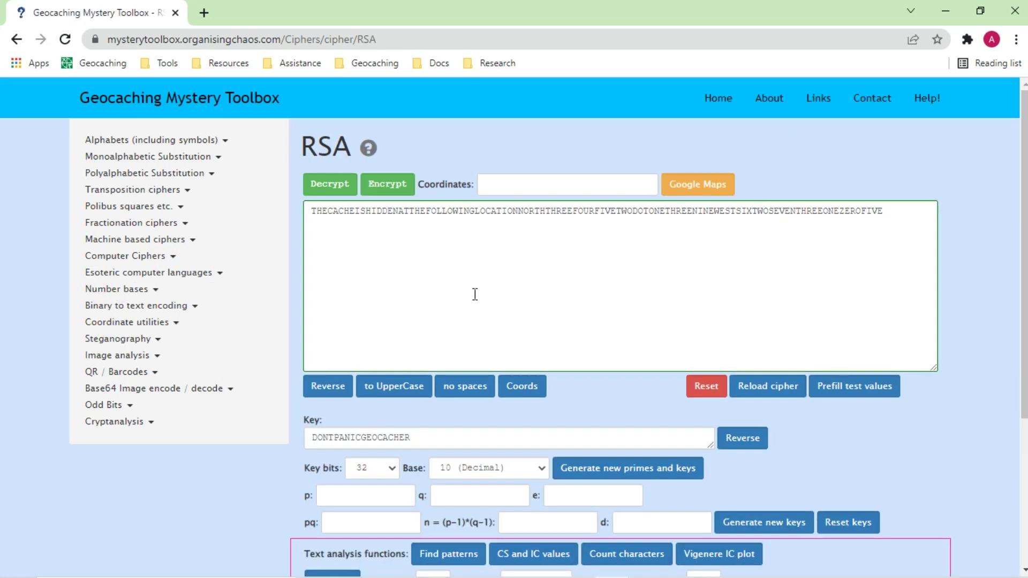
scroll(578, 417, "down", 1)
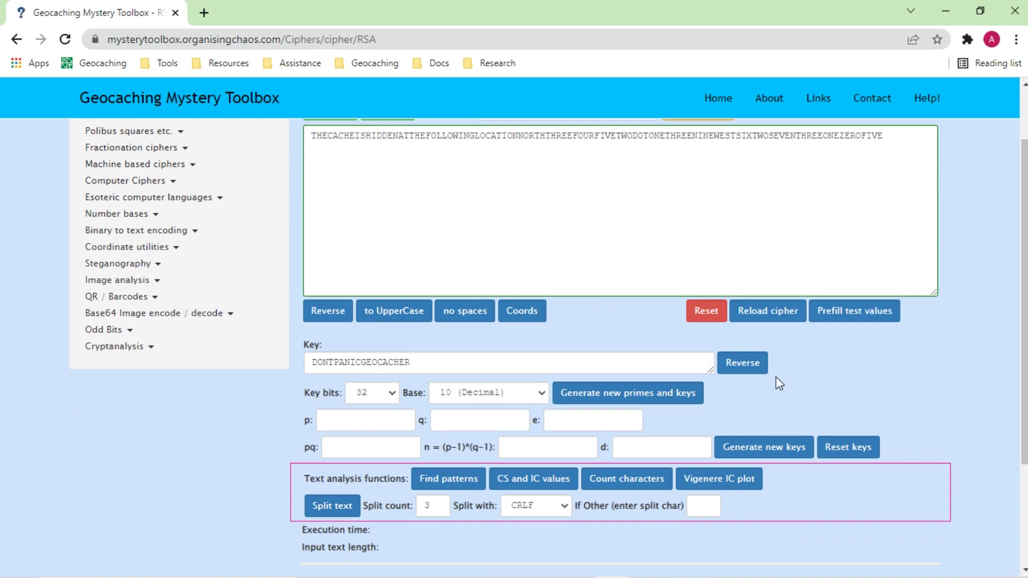
scroll(623, 262, "up", 1)
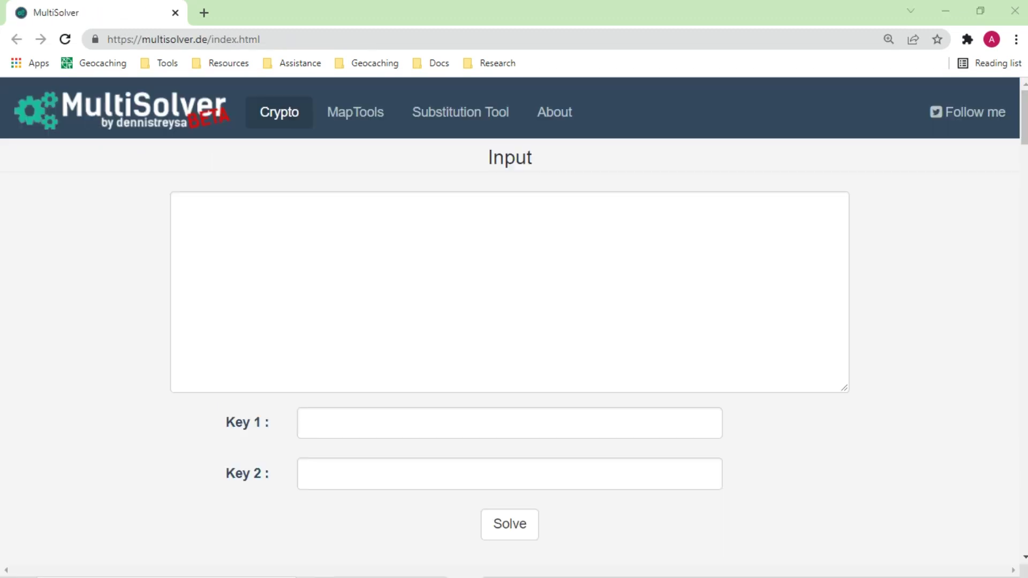
left_click(205, 39)
left_click_drag(205, 39, 91, 39)
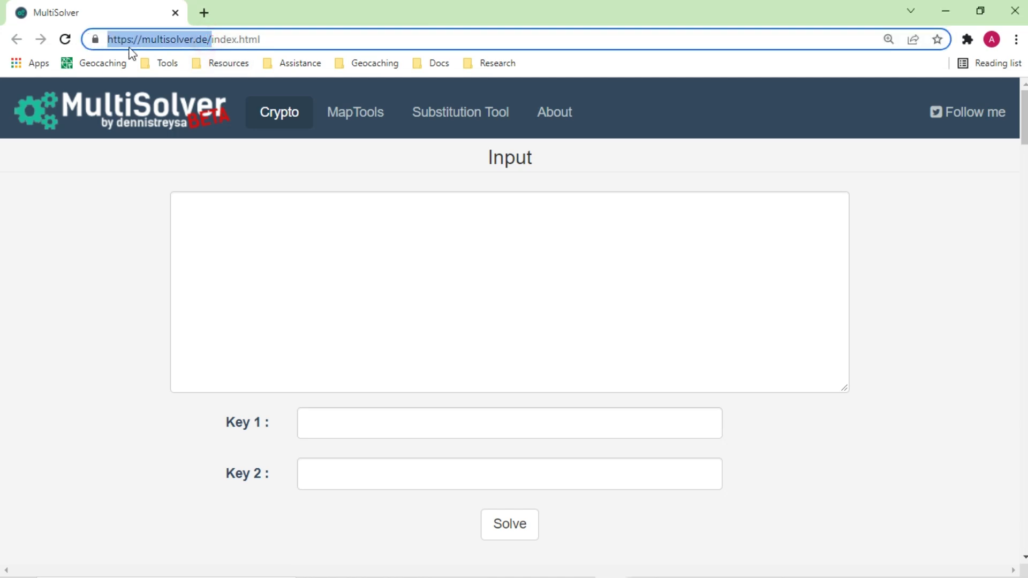
left_click(343, 38)
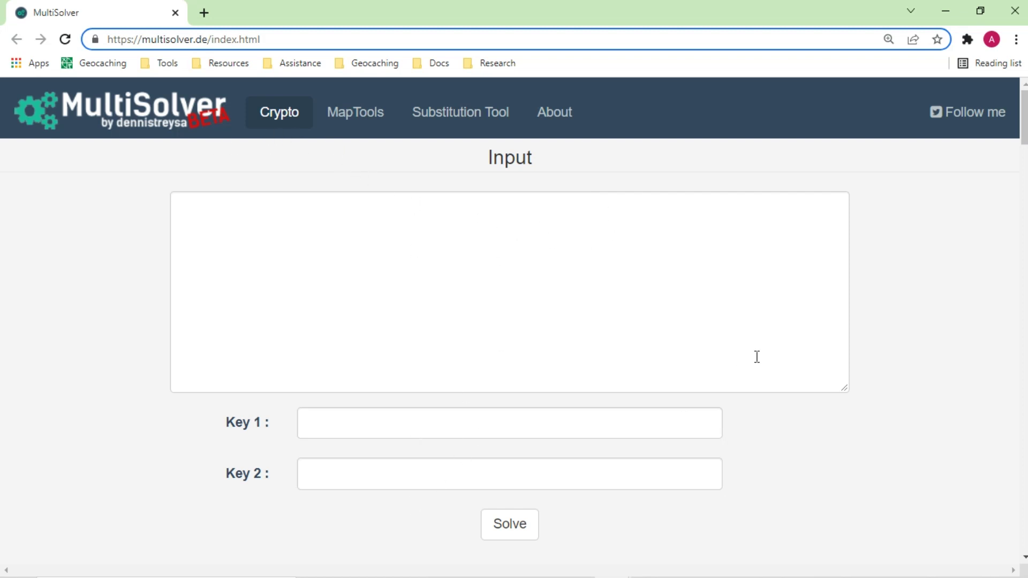
left_click(1024, 132)
left_click_drag(1024, 132, 1016, 193)
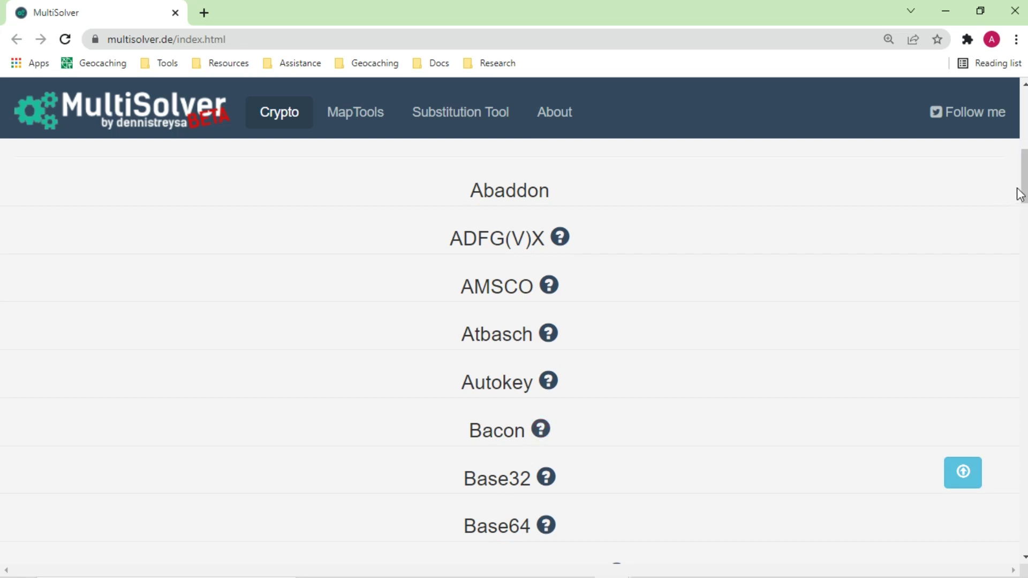
scroll(1016, 197, "down", 5)
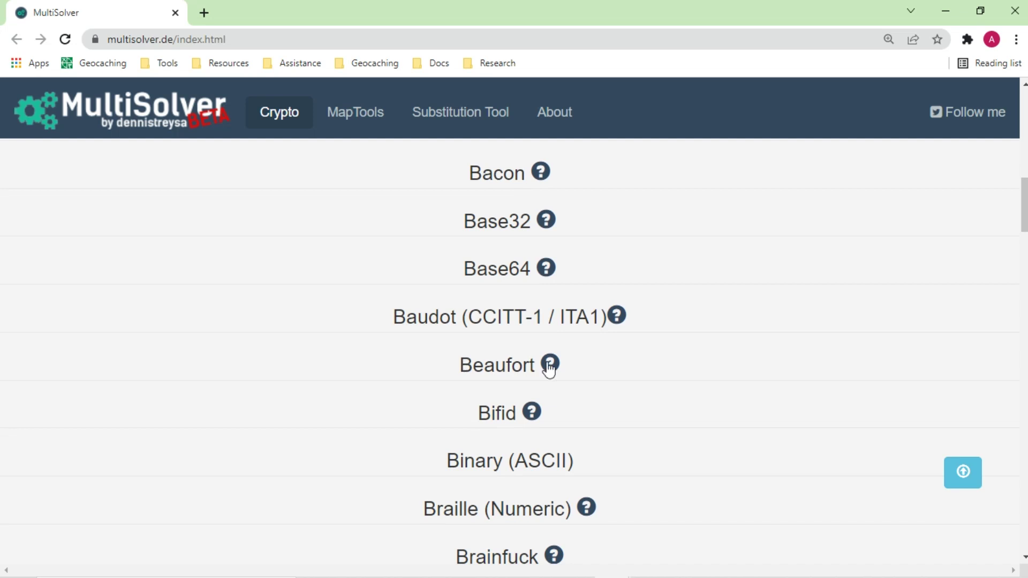
left_click_drag(1024, 224, 999, 438)
scroll(998, 449, "down", 4)
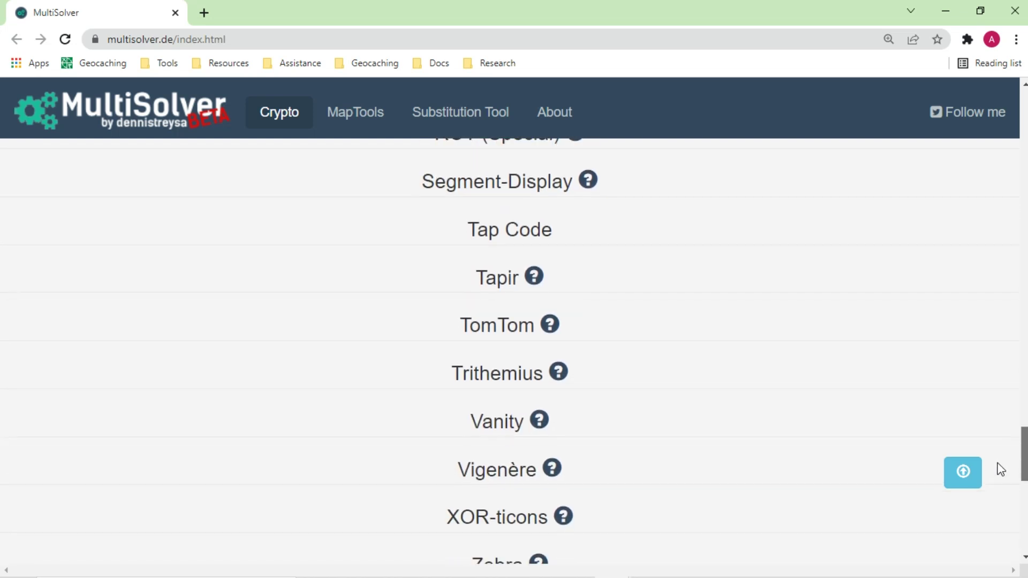
left_click_drag(1023, 463, 1023, 128)
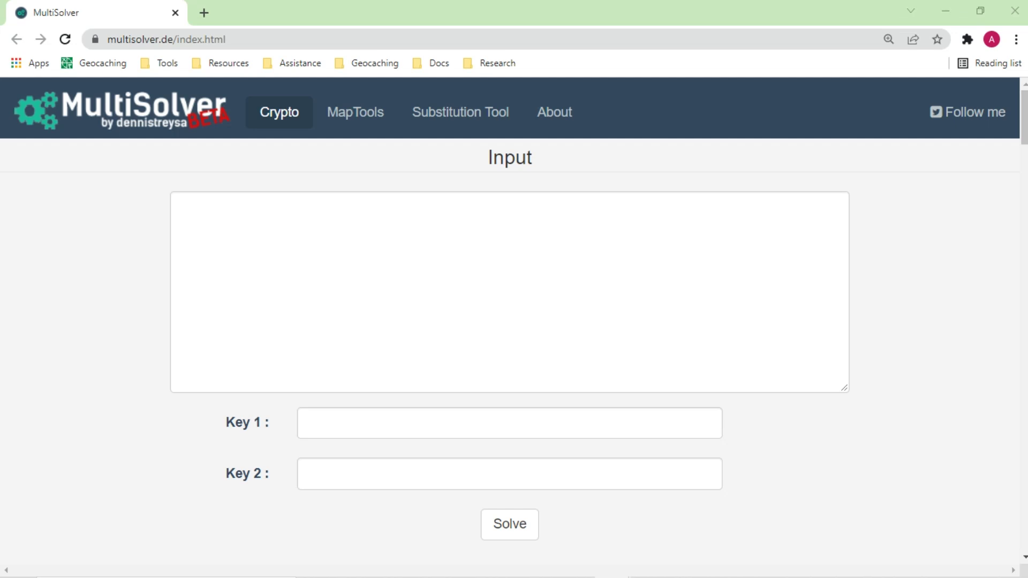
left_click(266, 234)
type("DFAGIGKAGMRANVPADCNYDFGKDMMDORTCMDGIOGNTTNFOFDRBCZGKPMBKAWGPOIONPNPCDFKICPCOIZGUGYCWOYTMAZCPDFKIIPPCPKMIRGZA")
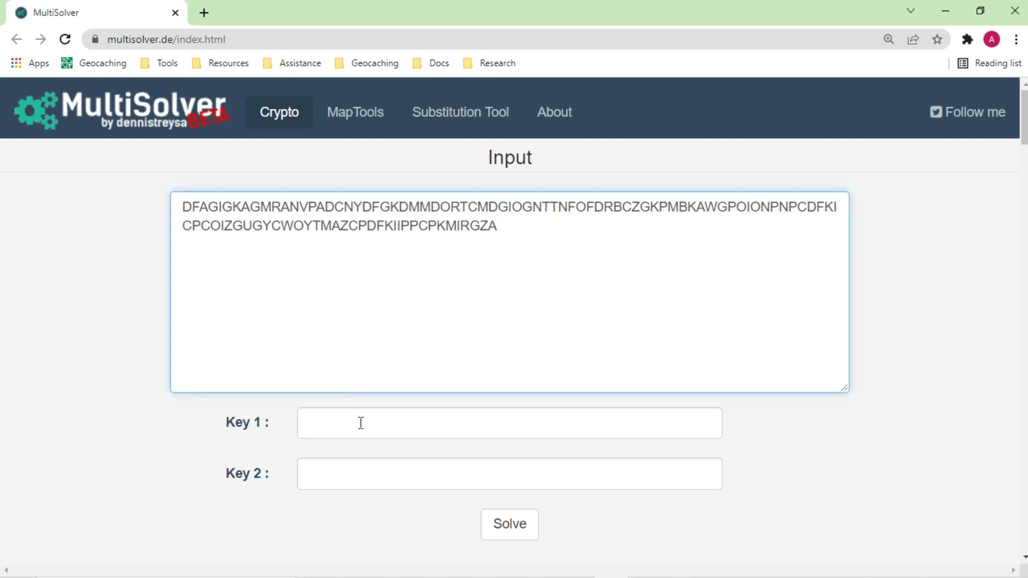
left_click(360, 423)
type("dontpanicgeocacher")
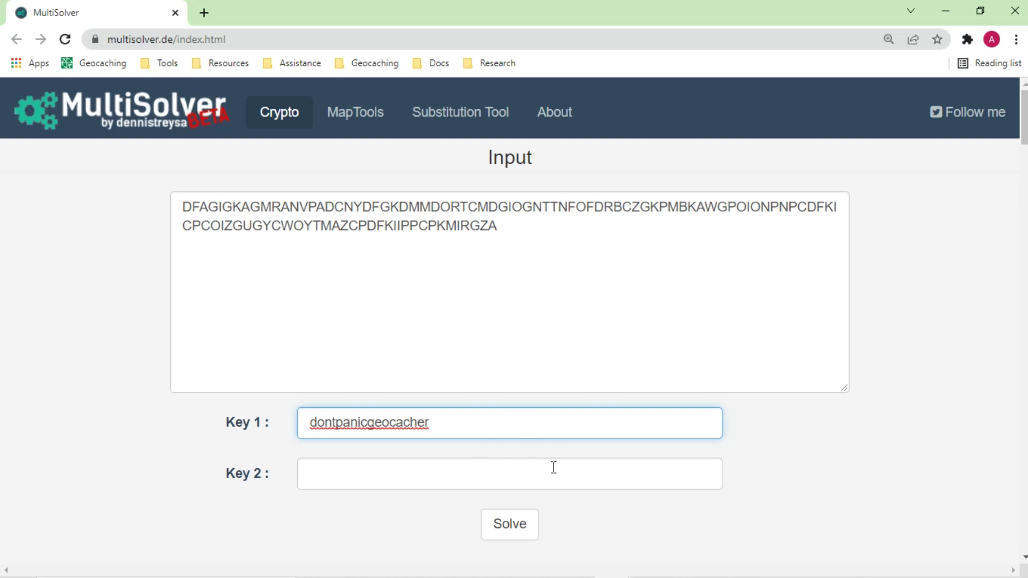
left_click(509, 525)
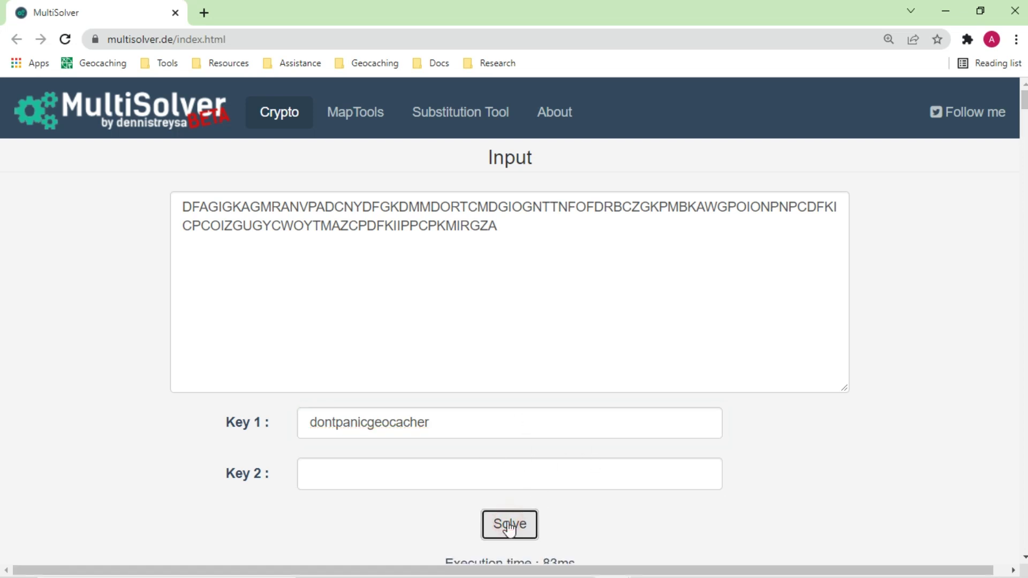
scroll(871, 381, "down", 1)
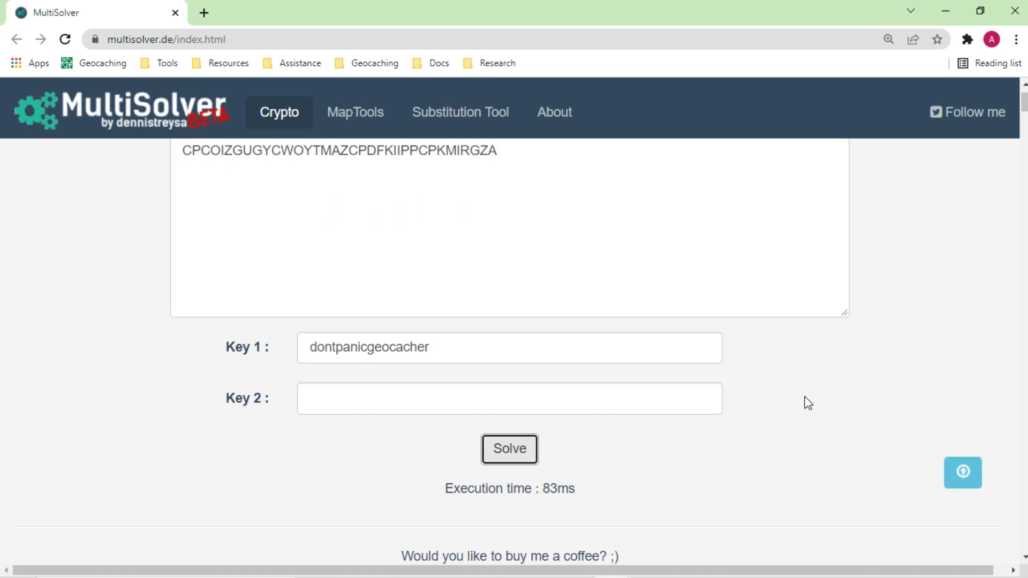
scroll(875, 255, "down", 5)
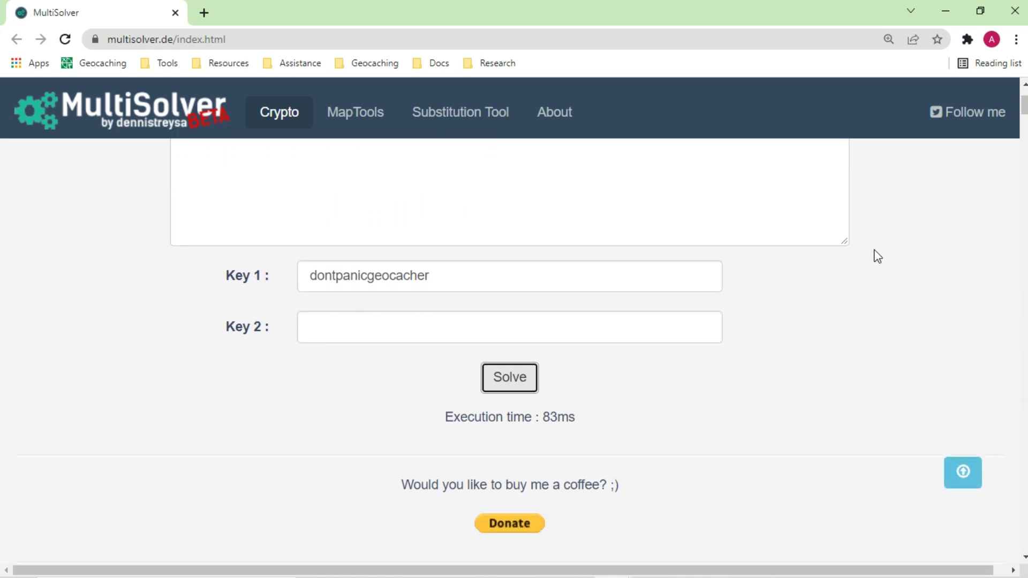
scroll(877, 256, "down", 3)
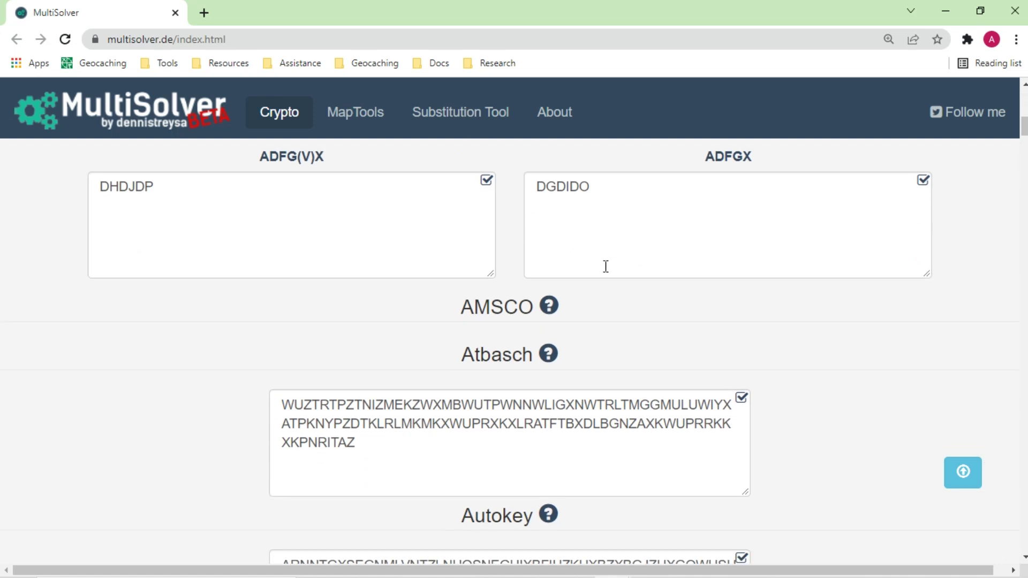
scroll(667, 308, "down", 1)
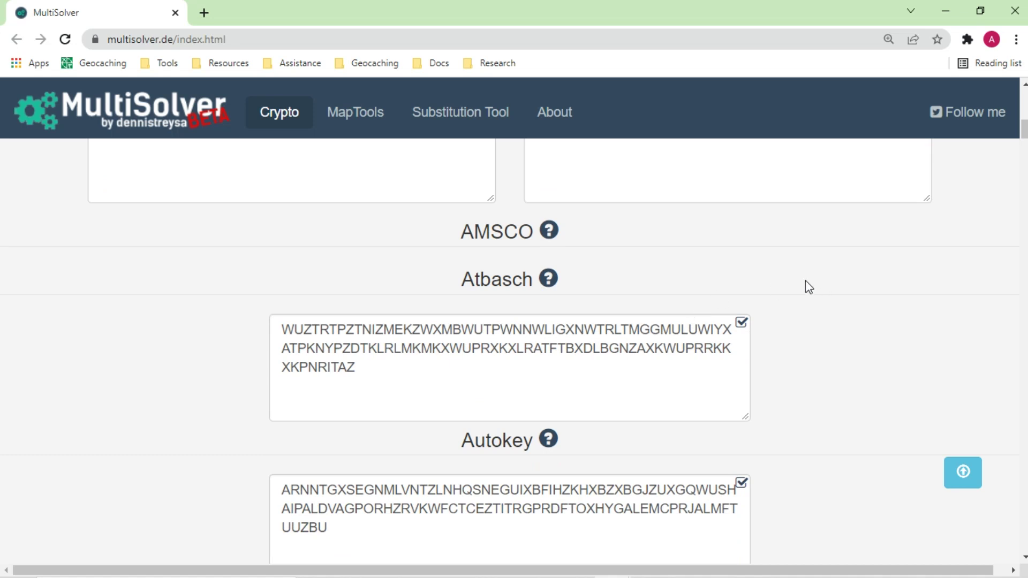
left_click(500, 232)
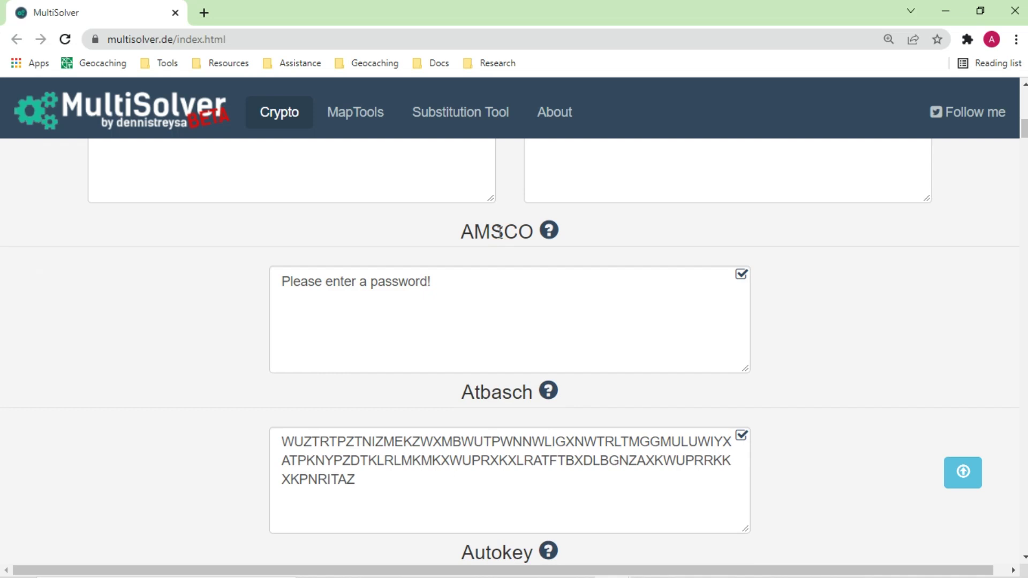
left_click(501, 231)
scroll(665, 271, "down", 2)
scroll(769, 294, "down", 7)
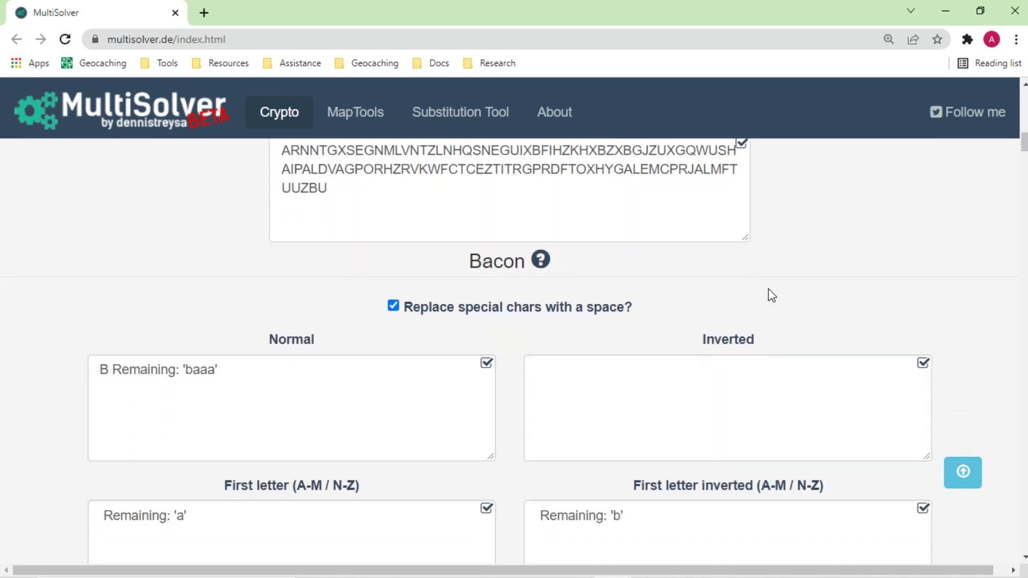
scroll(936, 282, "down", 7)
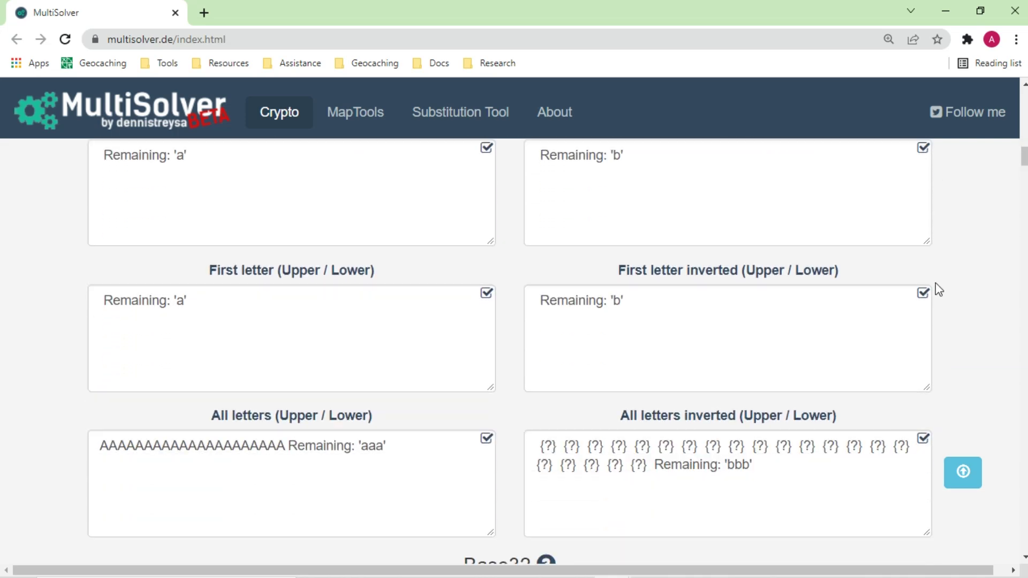
scroll(935, 285, "down", 3)
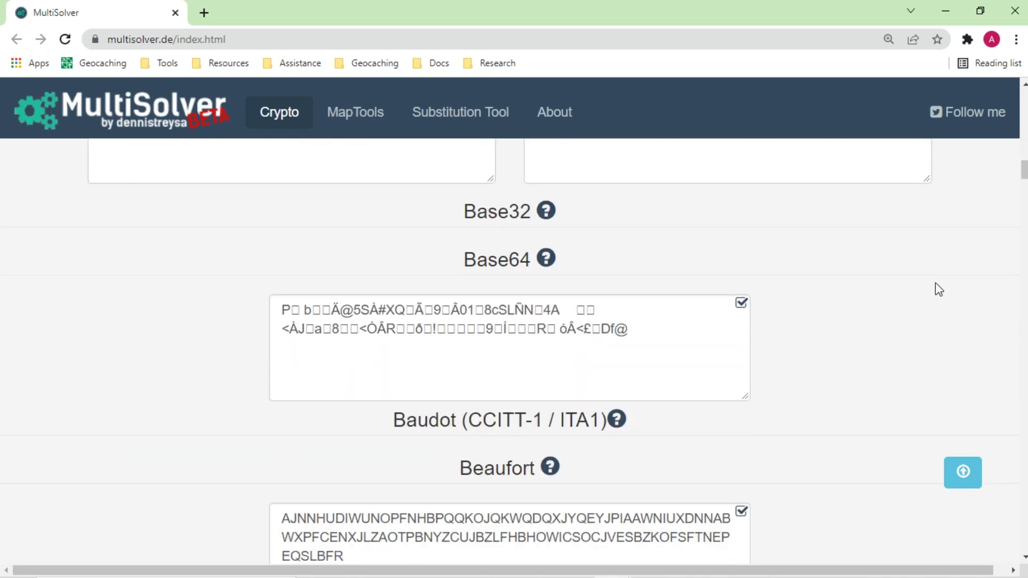
scroll(936, 284, "down", 6)
scroll(936, 283, "down", 8)
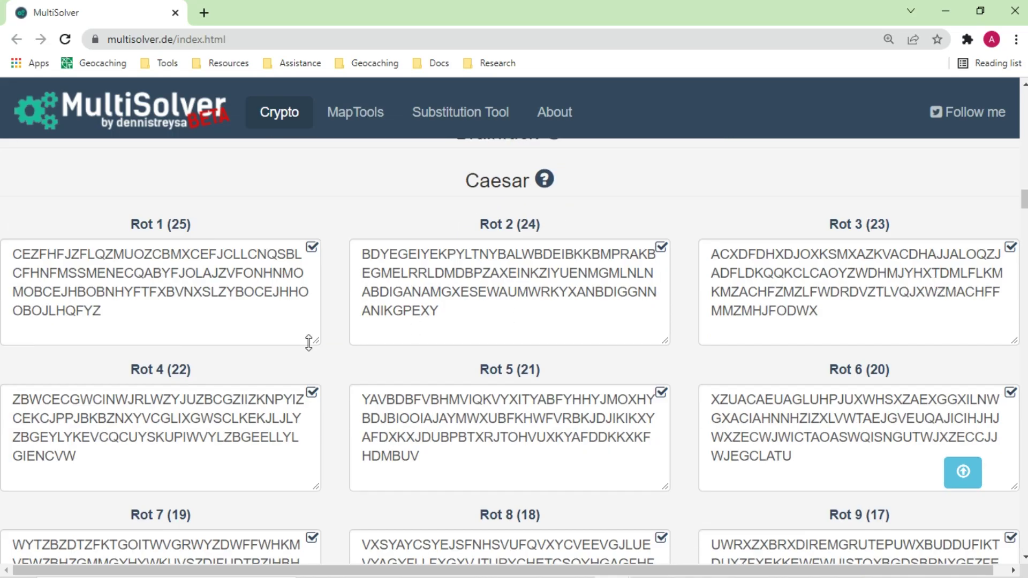
scroll(644, 371, "down", 2)
scroll(644, 371, "down", 15)
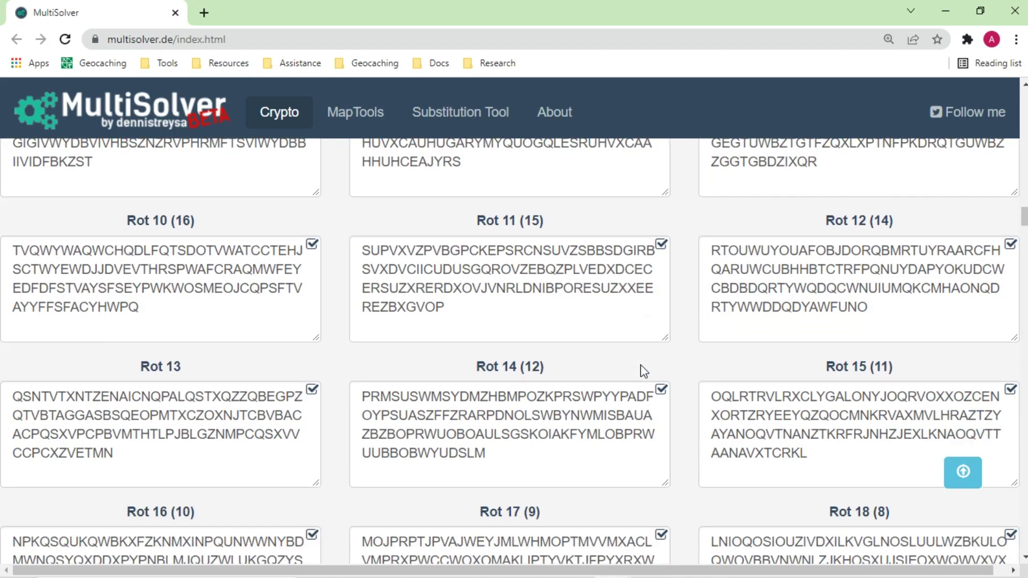
scroll(642, 365, "down", 7)
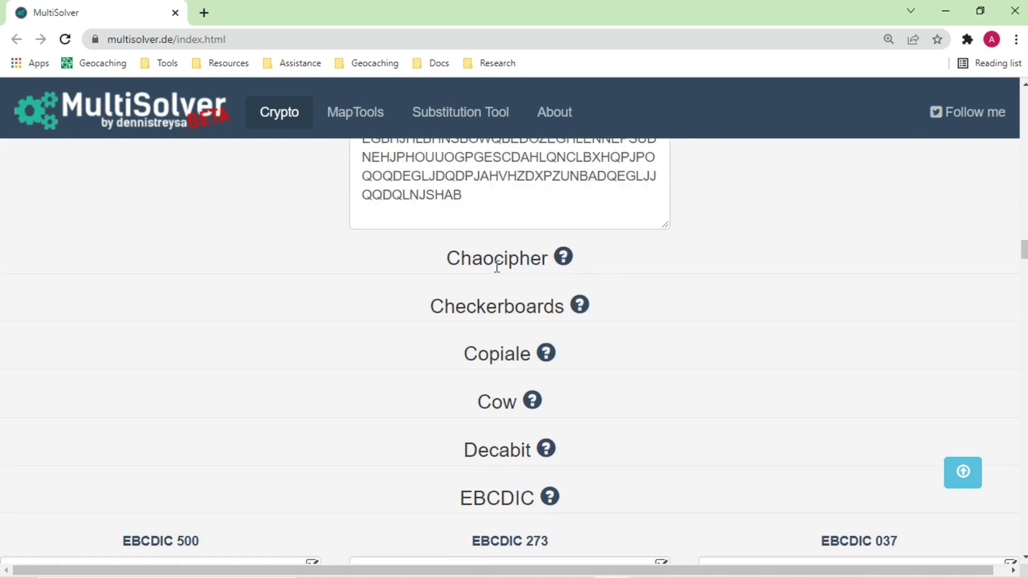
scroll(615, 393, "down", 2)
scroll(614, 389, "down", 7)
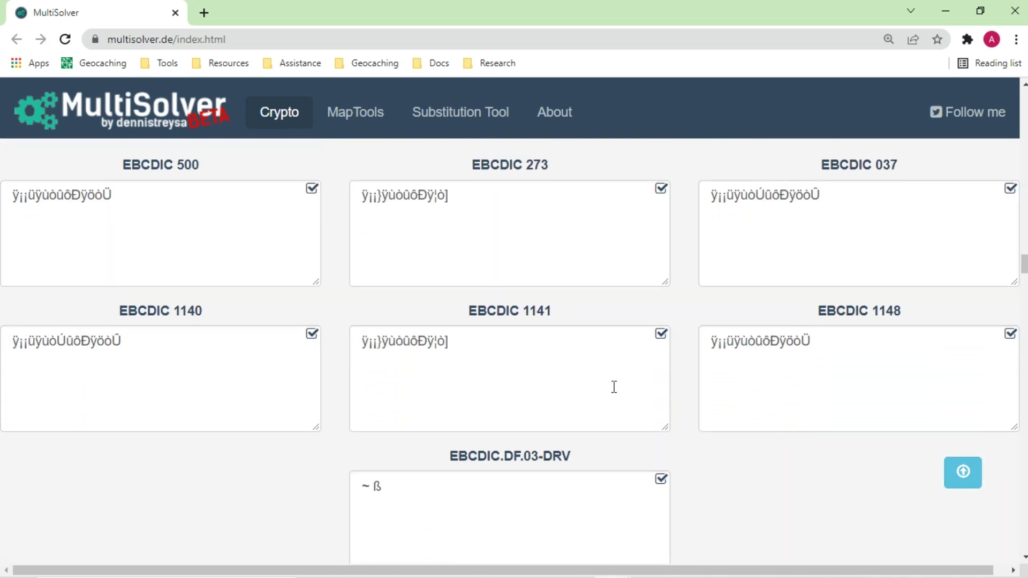
scroll(614, 387, "up", 4)
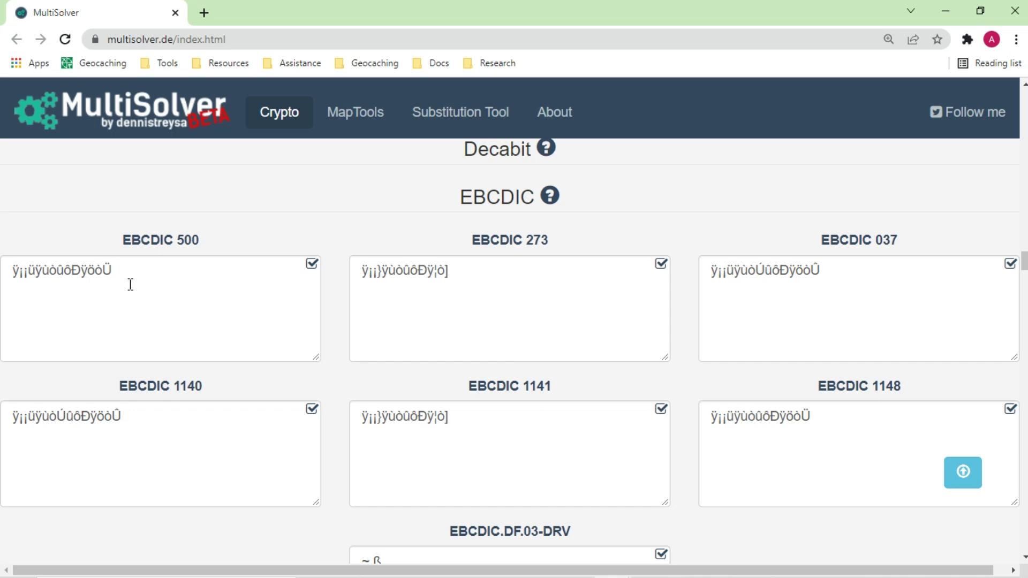
scroll(501, 357, "down", 4)
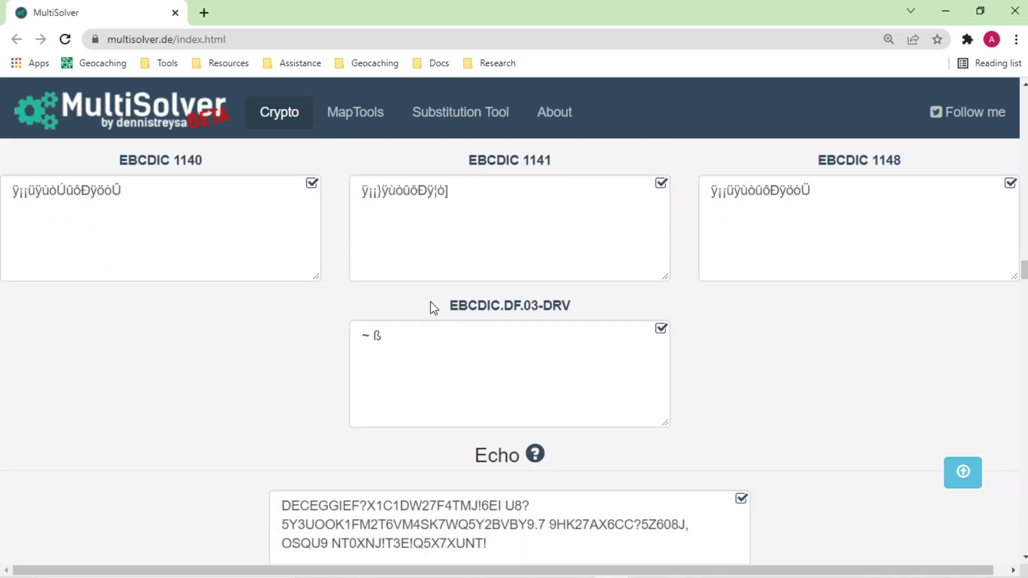
scroll(451, 349, "down", 10)
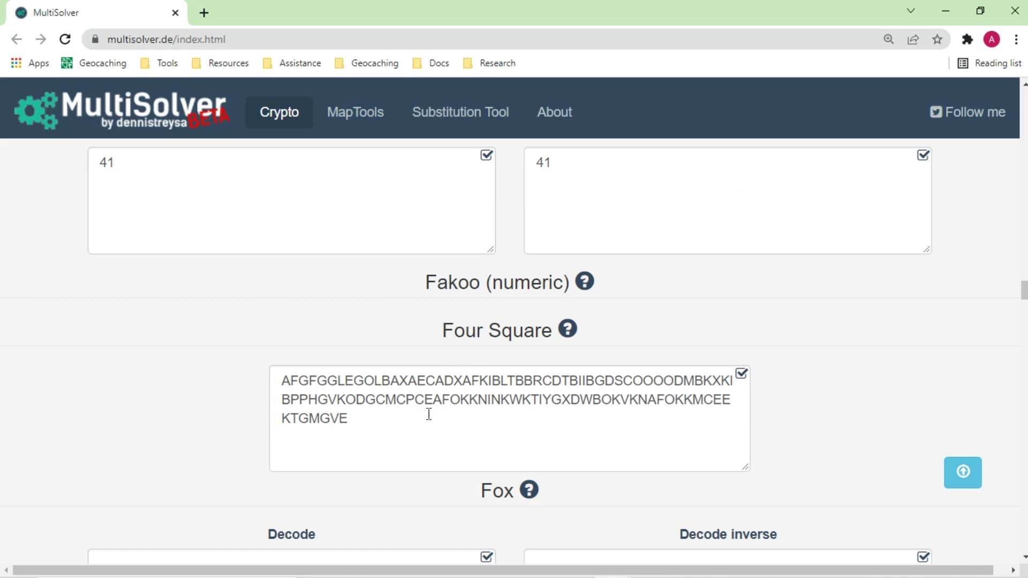
scroll(423, 407, "down", 3)
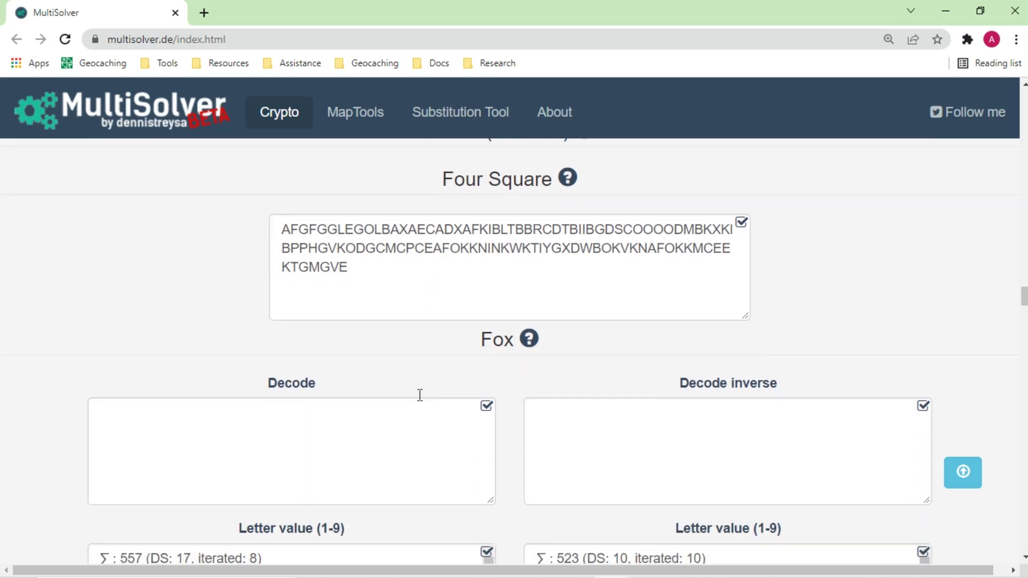
scroll(419, 395, "down", 3)
scroll(420, 395, "down", 2)
scroll(964, 368, "down", 4)
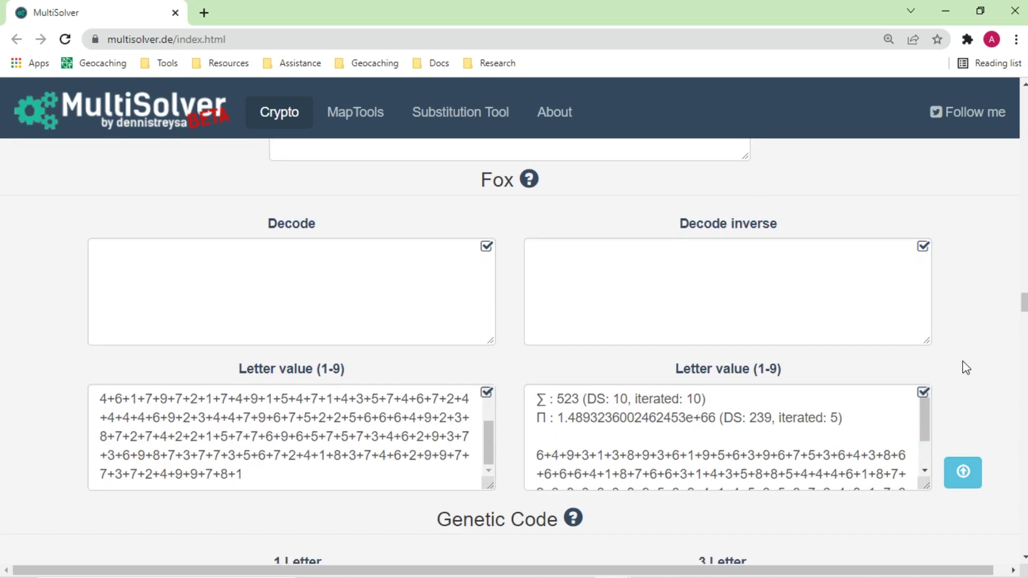
scroll(965, 366, "down", 3)
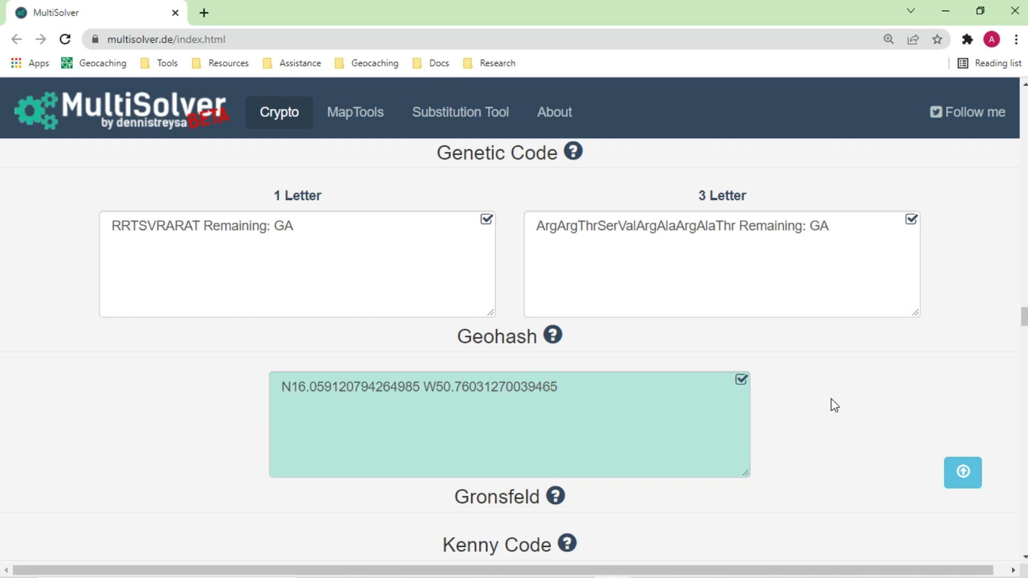
scroll(796, 385, "down", 3)
scroll(830, 360, "down", 3)
scroll(831, 358, "down", 10)
scroll(827, 357, "down", 3)
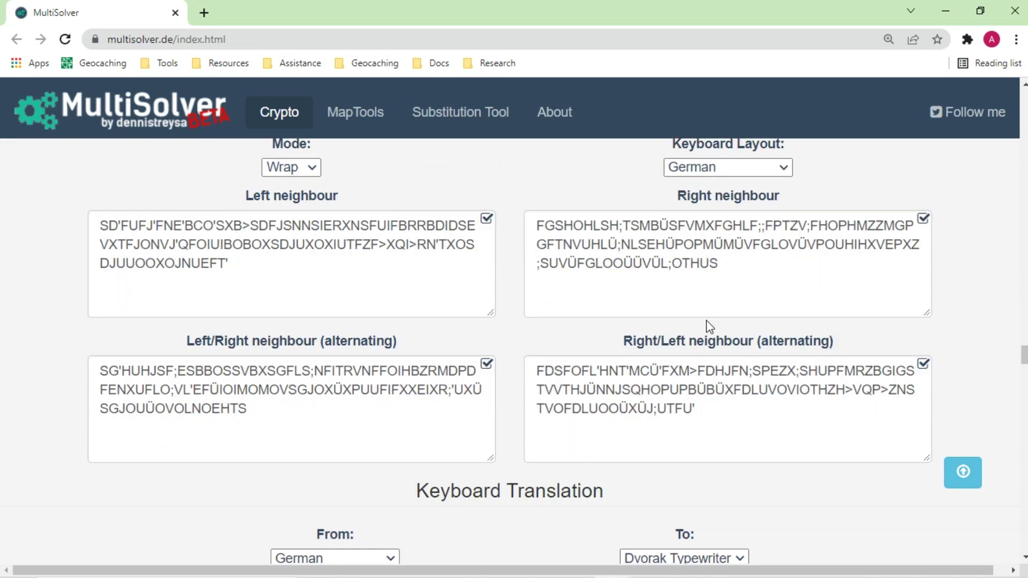
scroll(680, 323, "down", 10)
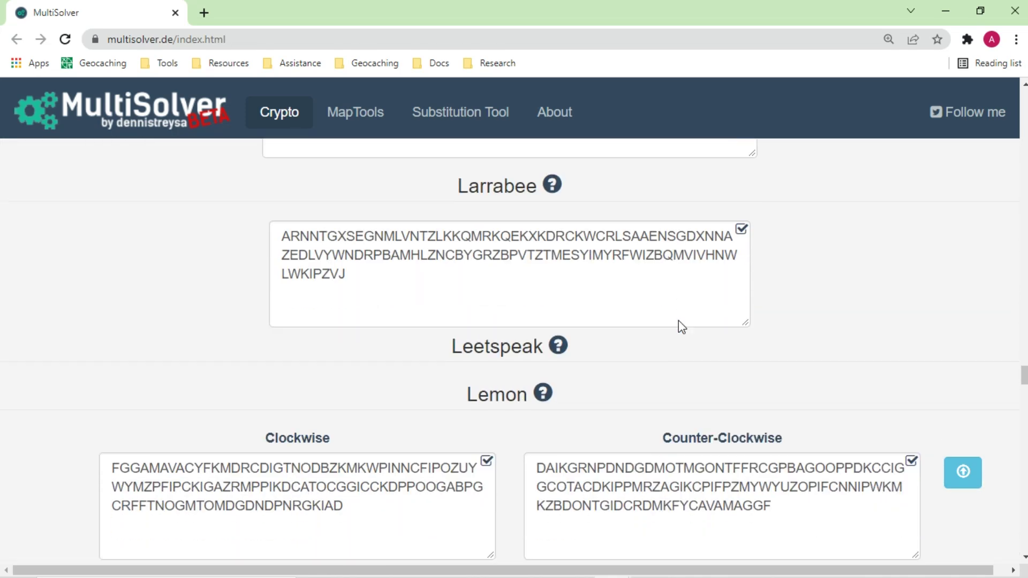
scroll(680, 323, "up", 6)
left_click(383, 336)
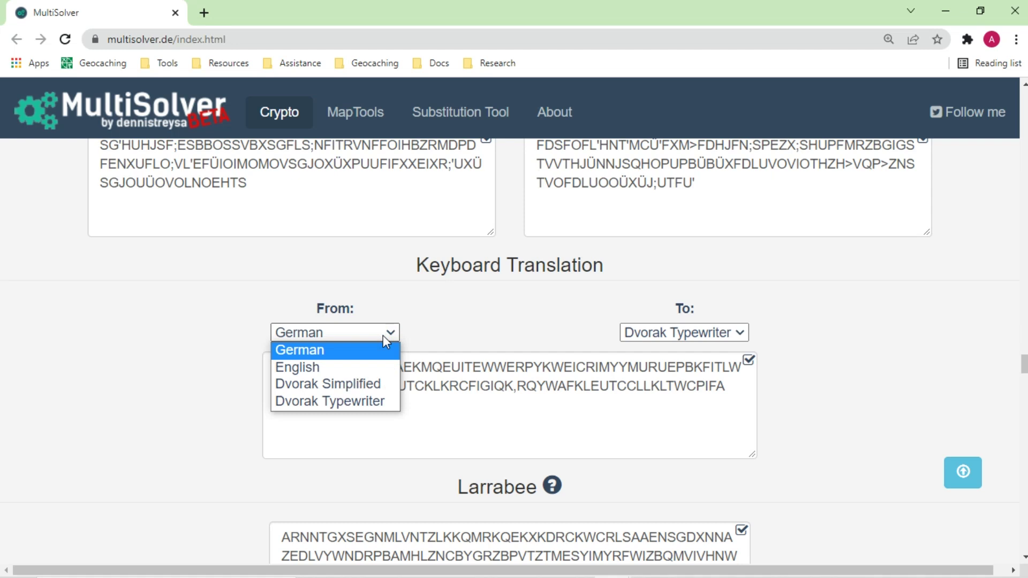
left_click(526, 322)
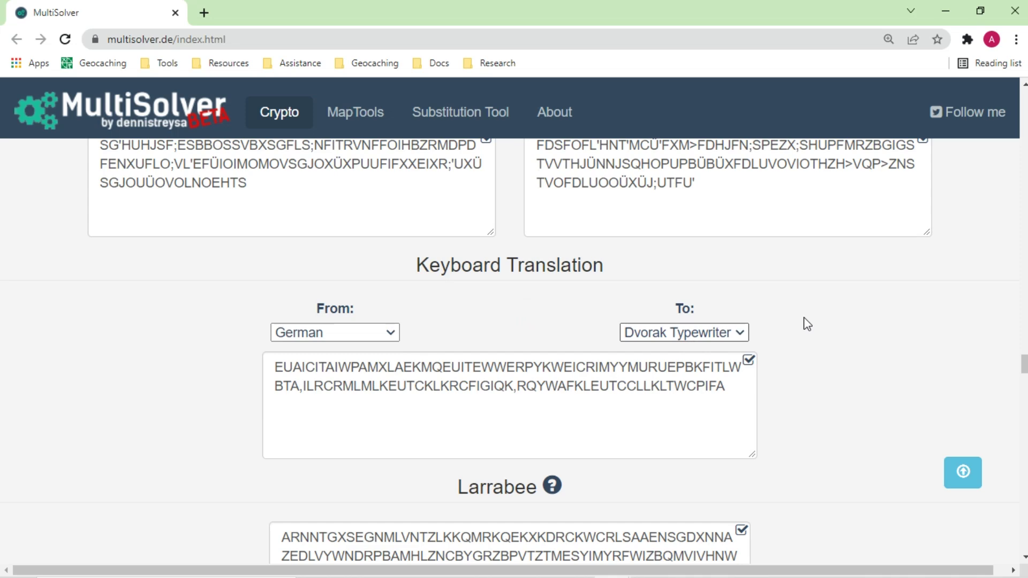
scroll(807, 324, "down", 5)
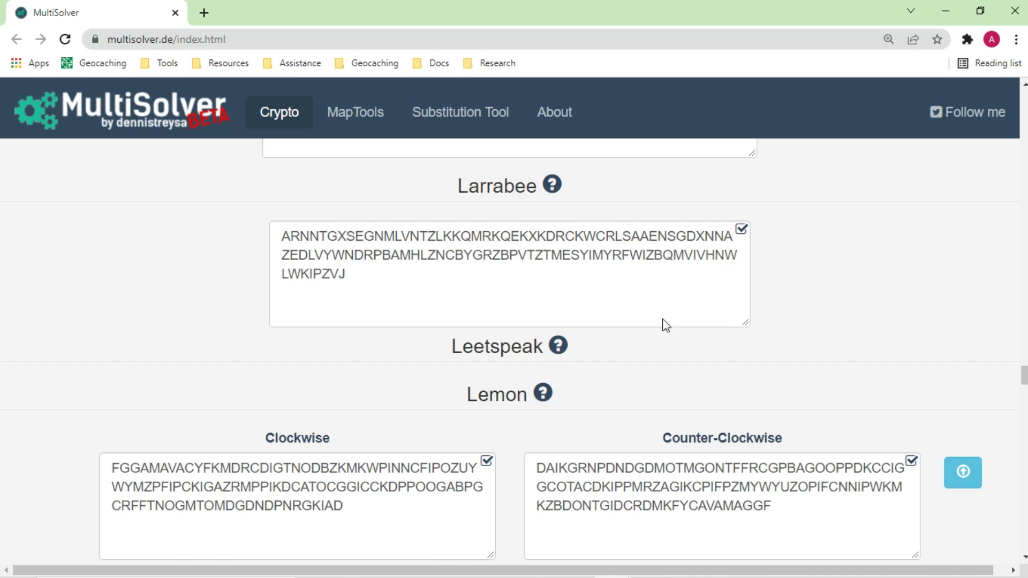
scroll(685, 268, "down", 10)
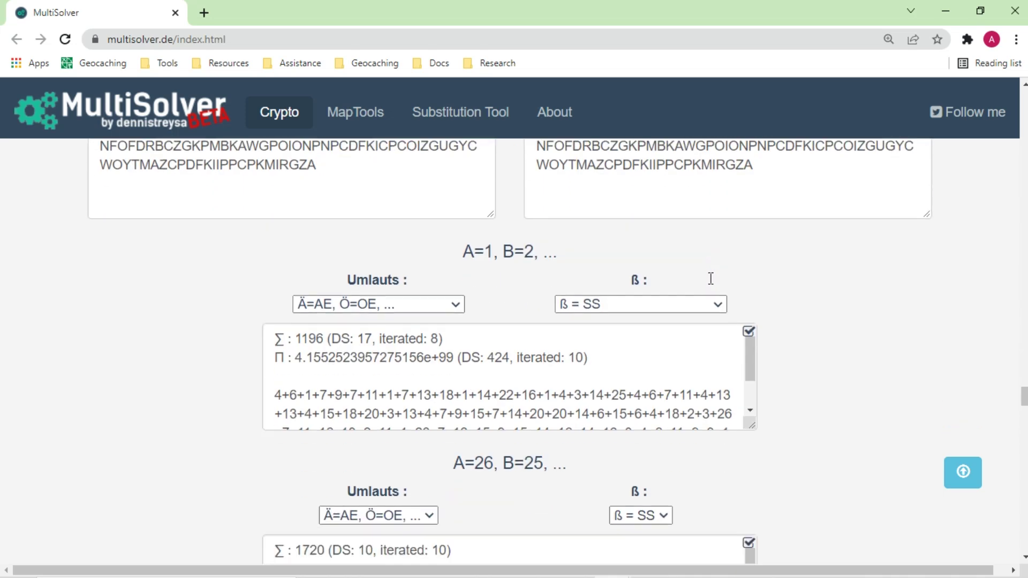
scroll(780, 287, "down", 9)
scroll(784, 289, "down", 8)
scroll(781, 289, "down", 1)
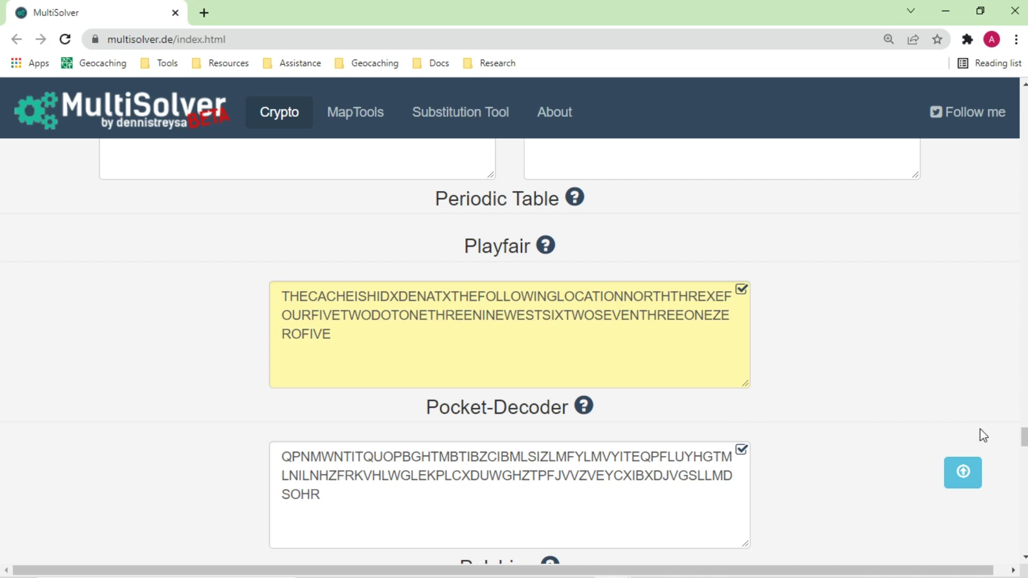
Return to the top and search the page for 'north', then 'three'
left_click(962, 473)
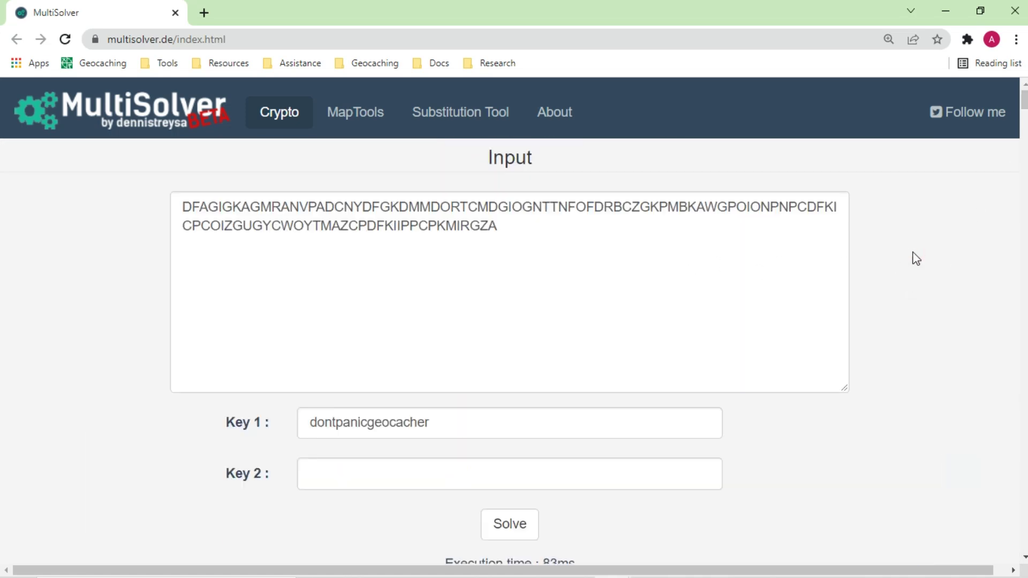
key("ctrl+f")
type("north")
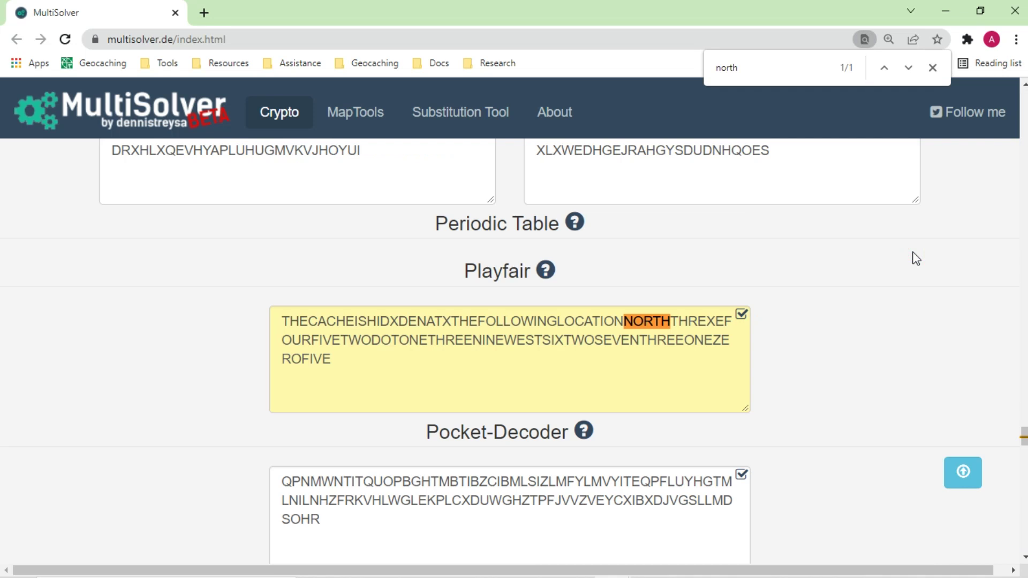
left_click_drag(788, 69, 703, 73)
type("three")
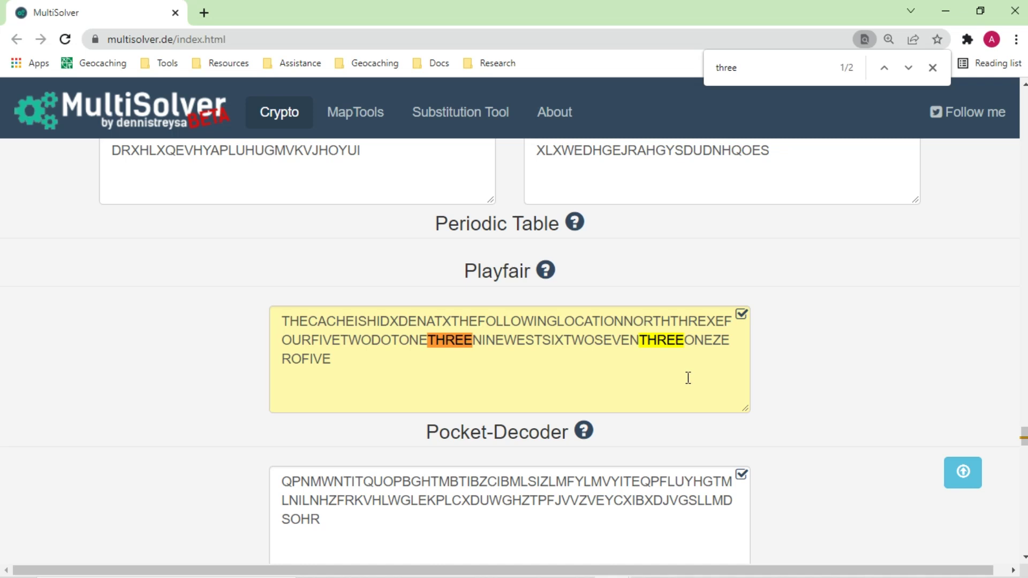
Search for 34, review the Letter value match, then close the find bar
left_click(772, 65)
type("34")
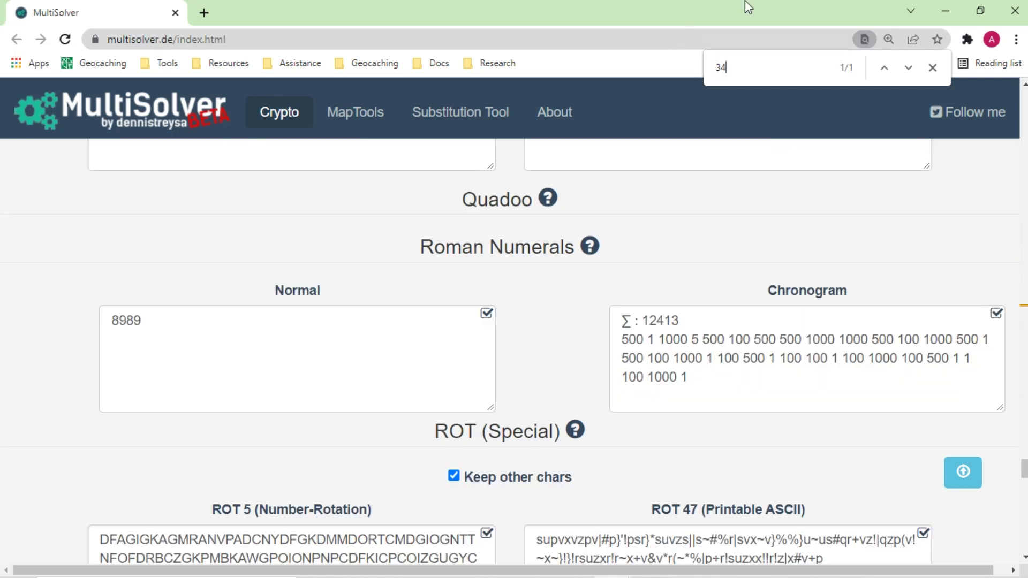
left_click(883, 67)
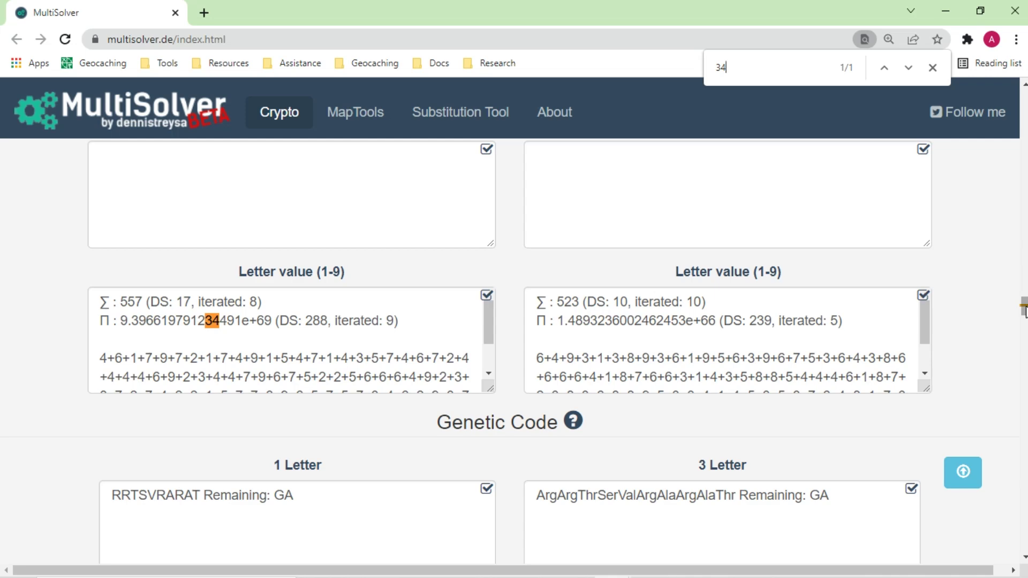
left_click_drag(1023, 309, 1024, 324)
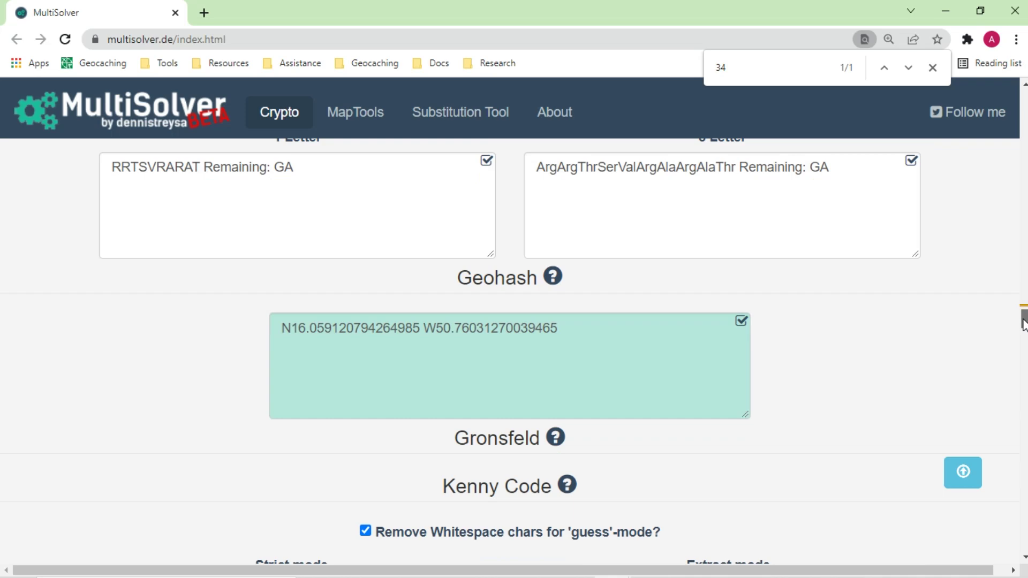
left_click_drag(1024, 323, 1005, 91)
left_click(931, 68)
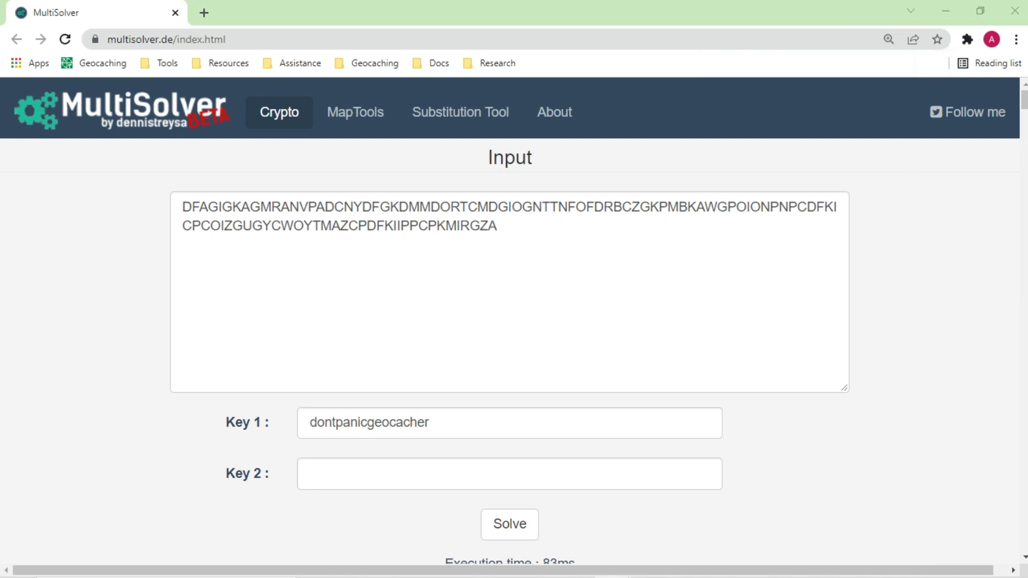
Replace the Input with the plaintext word list and delete GC9NXKC
left_click_drag(506, 226, 165, 192)
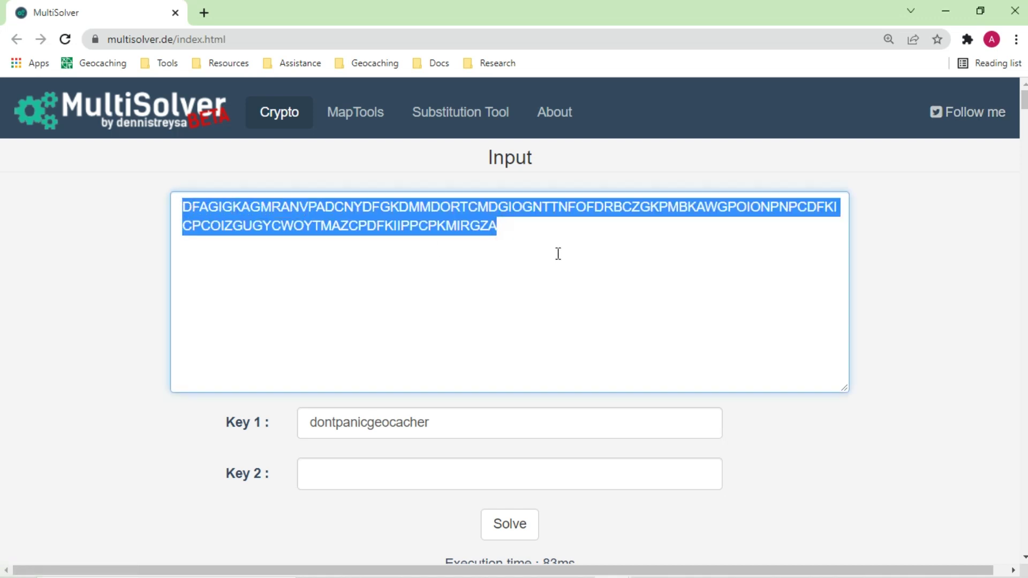
type("ET NILL FADE  ARC DOPTY  TRIP OLAF JOLK  FOG ZODYT RAD  VELEZ GITTY  YALE COAT URN GC9NXKC")
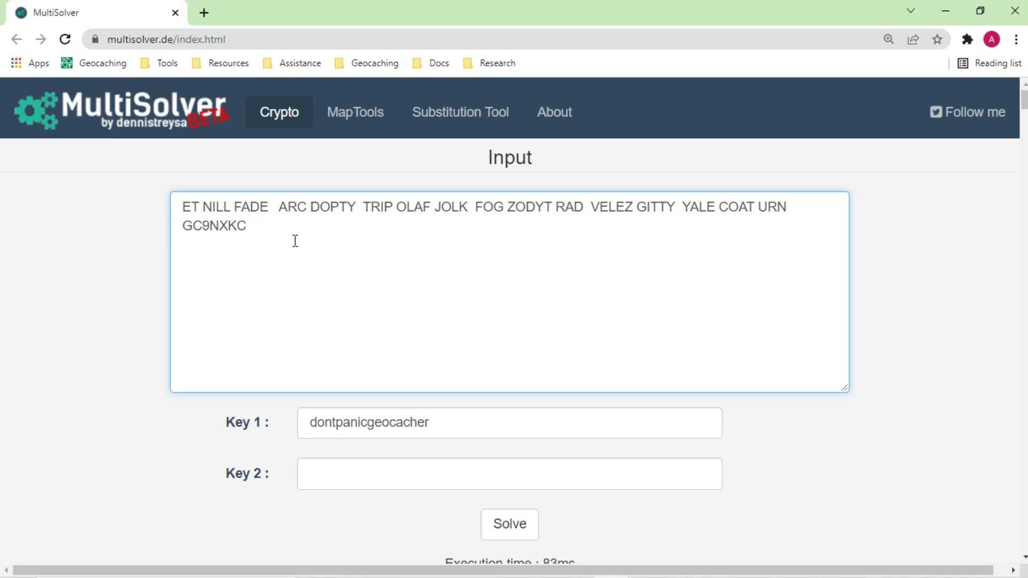
left_click_drag(180, 225, 256, 233)
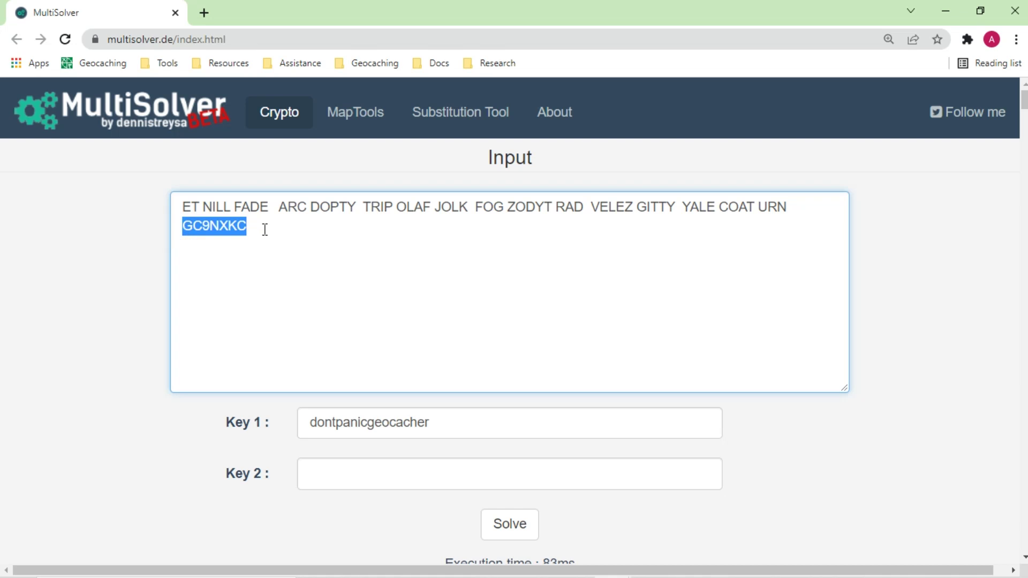
left_click(265, 229)
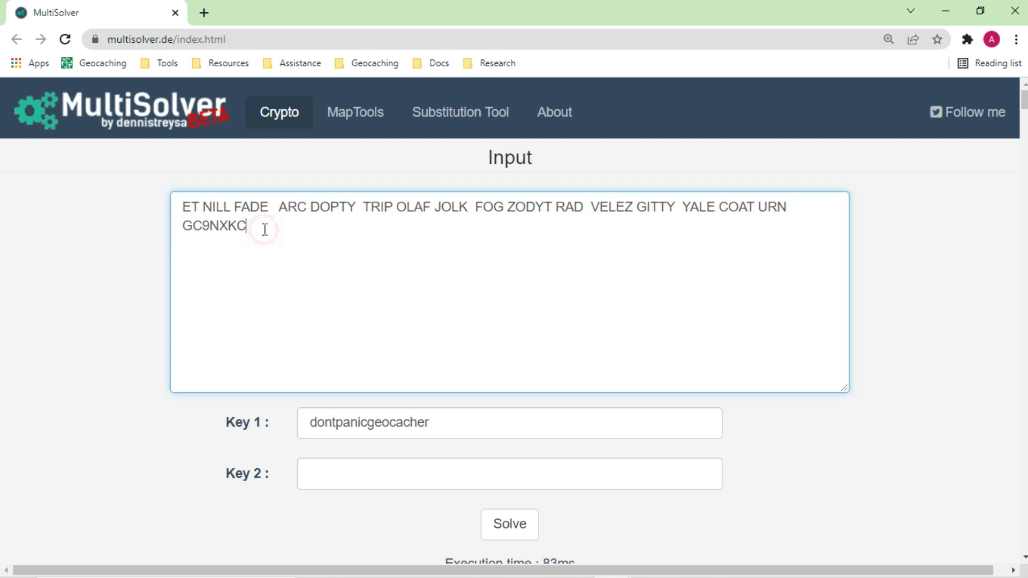
left_click_drag(265, 229, 153, 225)
key("BackSpace")
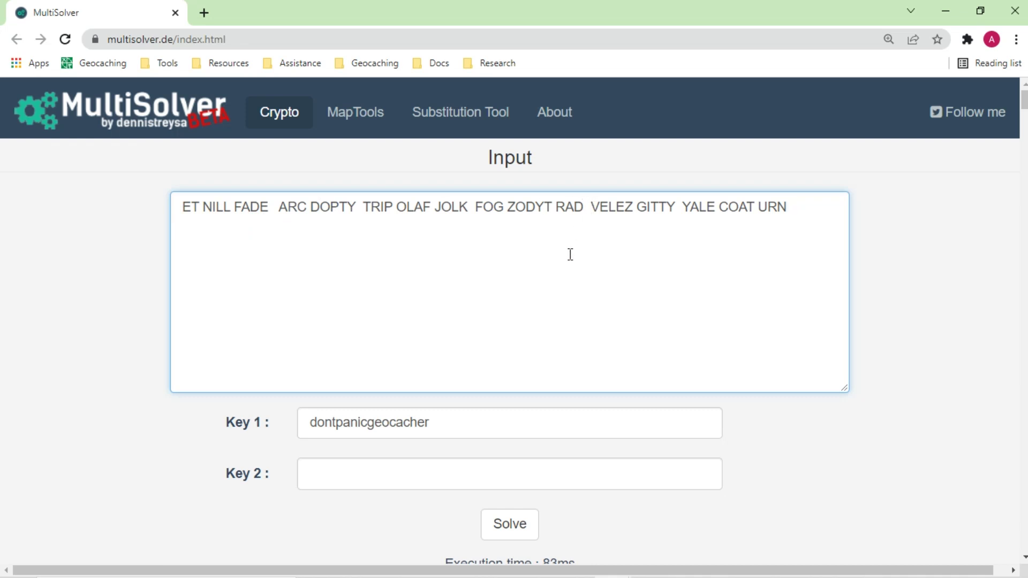
Clear the Key 1 keyword and run Solve again
left_click_drag(450, 422, 248, 426)
key("BackSpace")
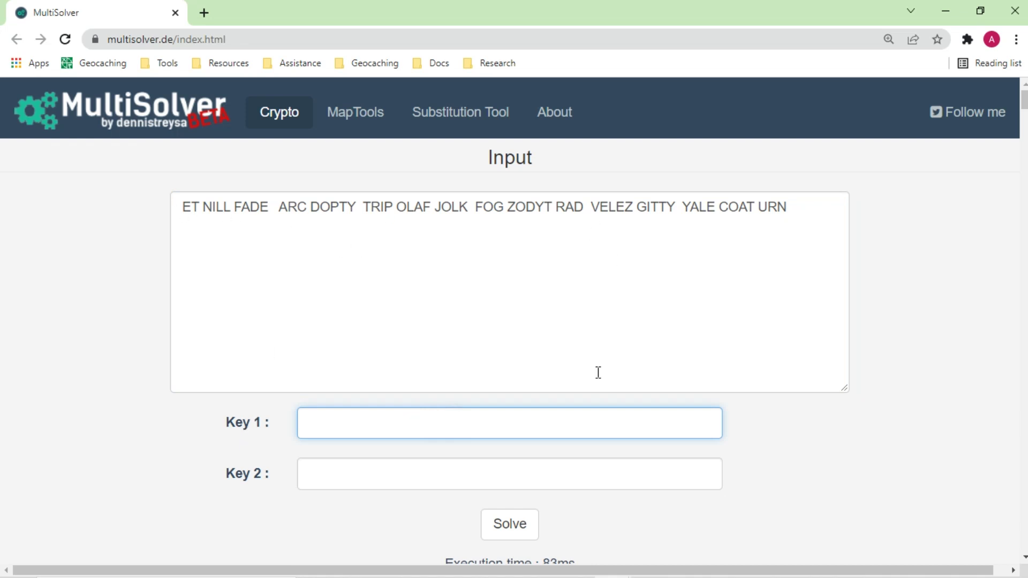
left_click(509, 527)
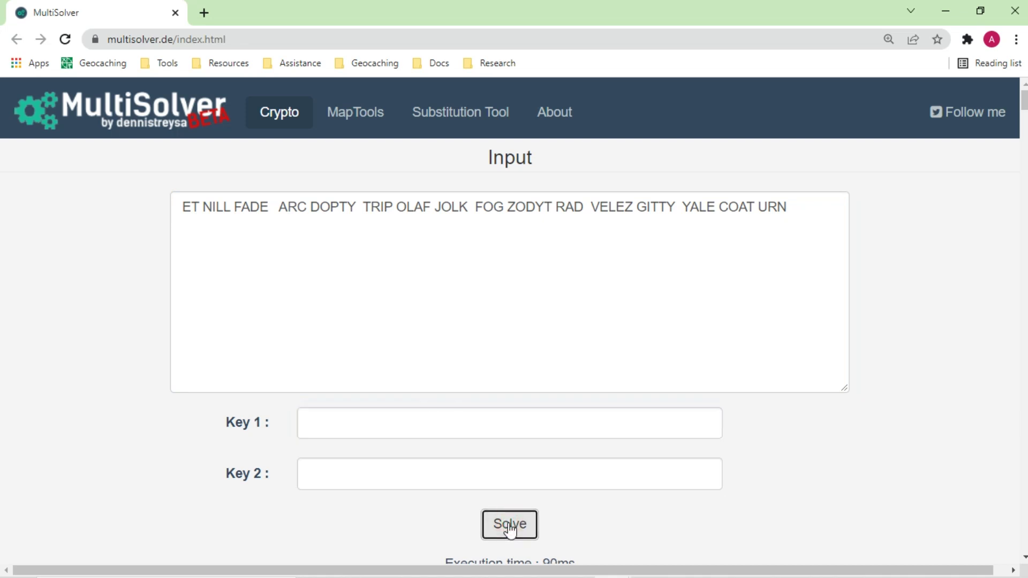
Search the results for 'three' and 'north', settling on 33
scroll(935, 301, "down", 1)
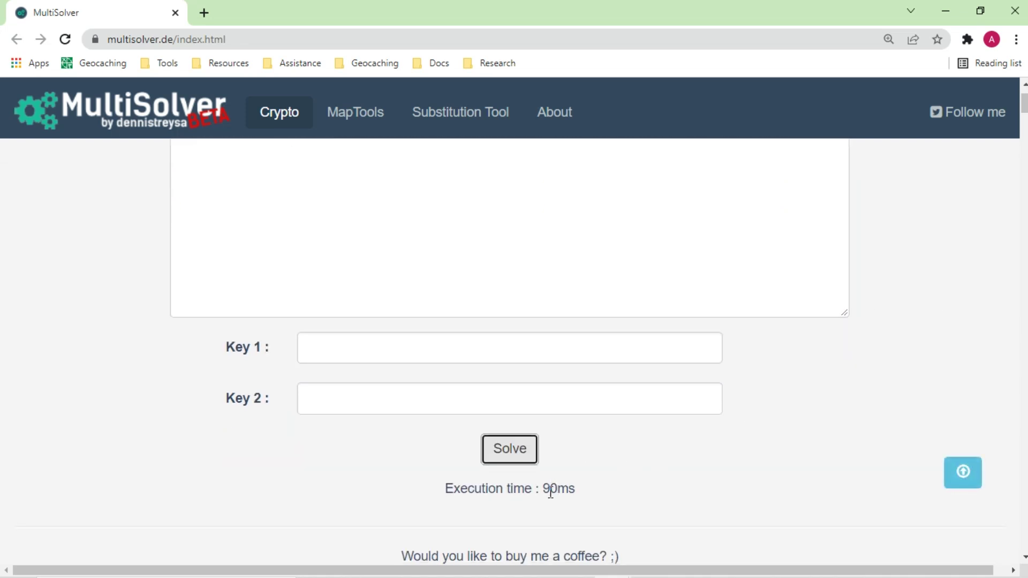
scroll(925, 322, "up", 1)
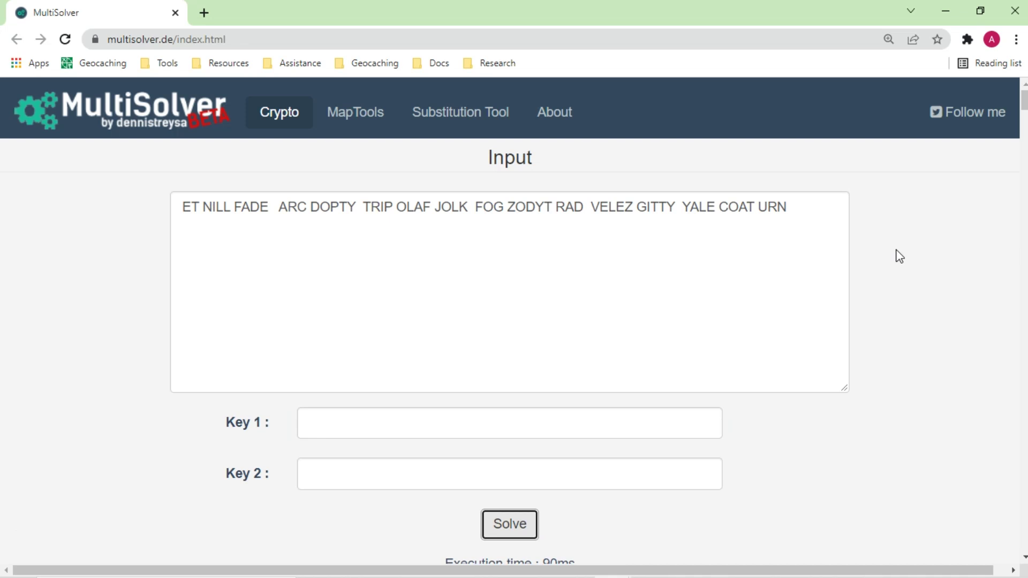
key("ctrl+f")
type("three")
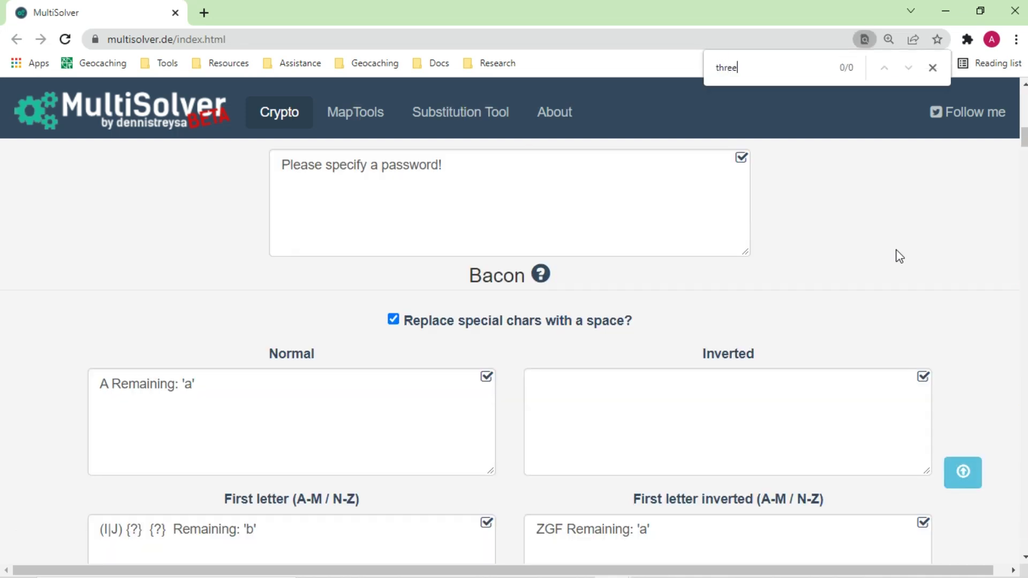
key("BackSpace")
key("BackSpace")
key("BackSpace")
key("BackSpace")
key("BackSpace")
type("north")
key("BackSpace")
key("BackSpace")
key("BackSpace")
key("BackSpace")
key("BackSpace")
type("33")
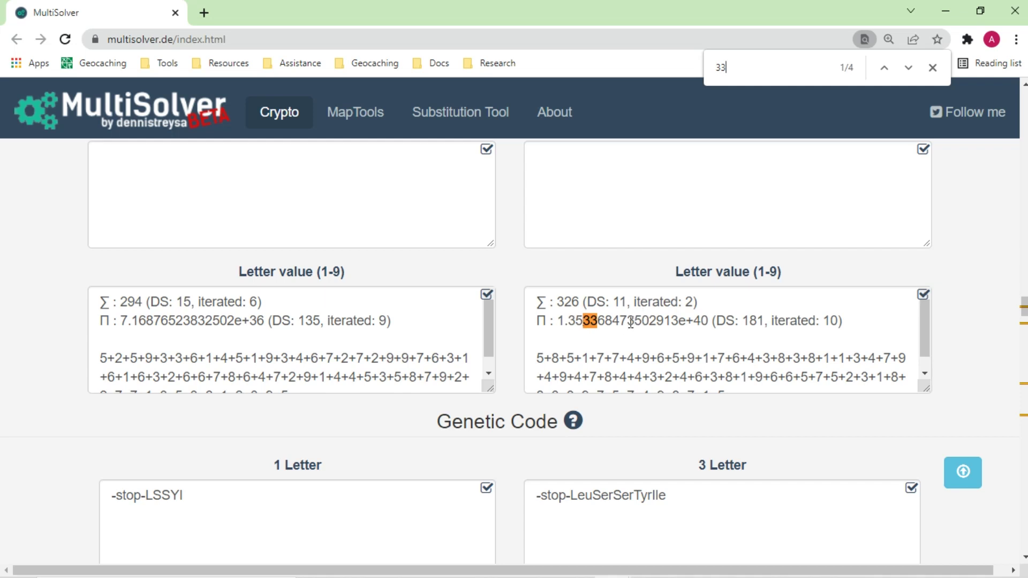
Review the Geohash results and the Morse lower-end decoding N33 47 578 W84 16 376
left_click(1023, 326)
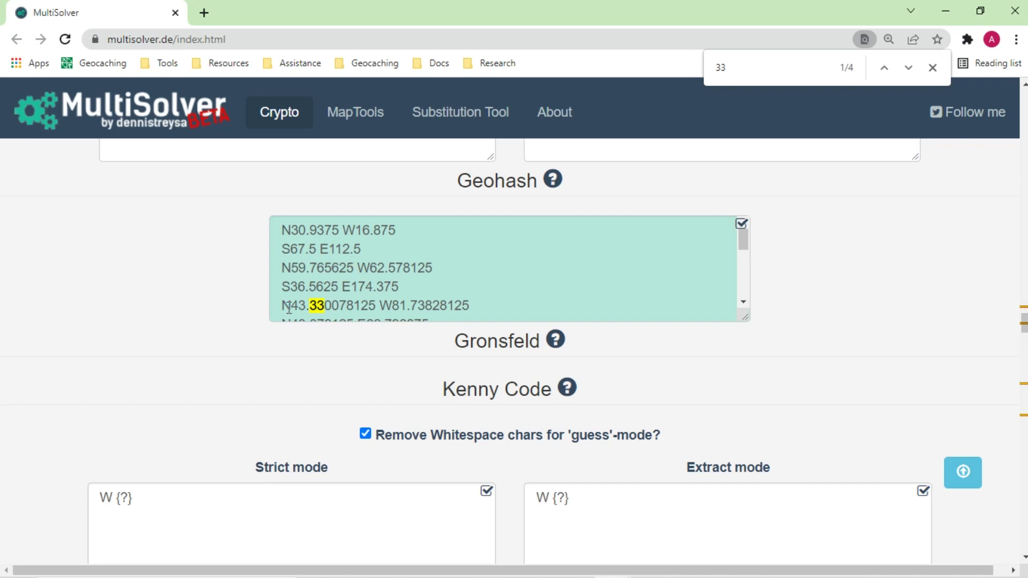
left_click_drag(284, 306, 307, 308)
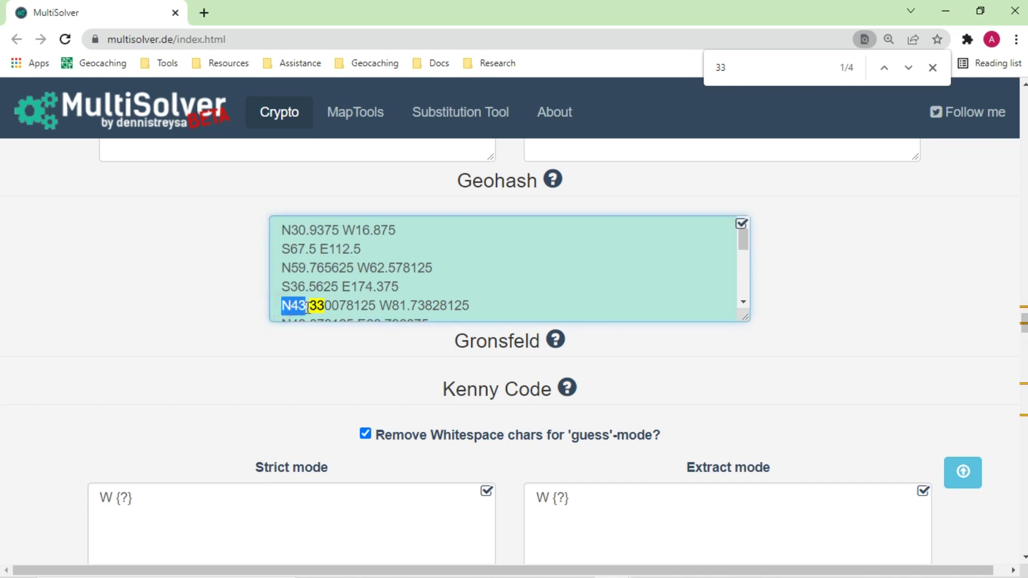
left_click_drag(744, 243, 747, 295)
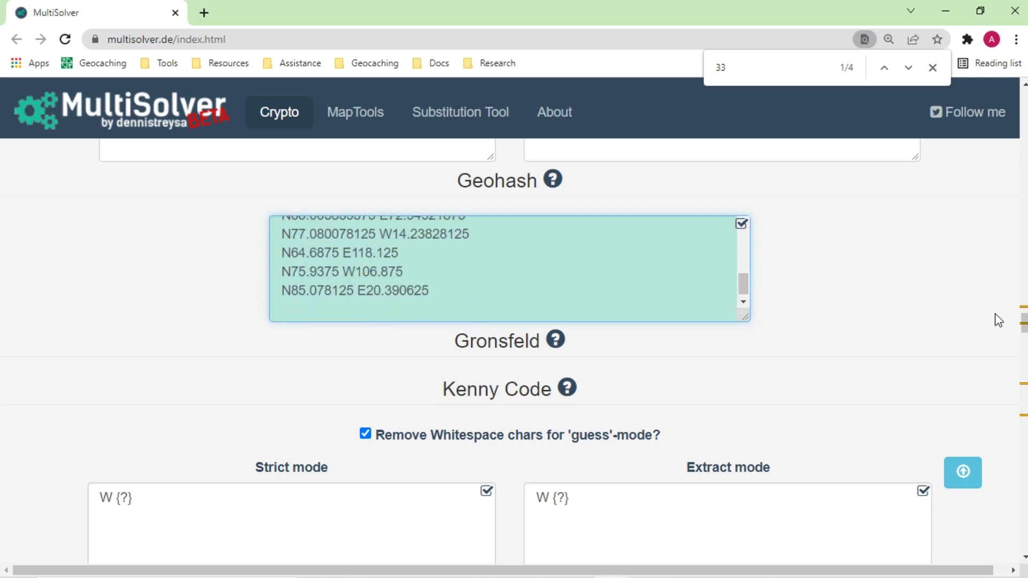
left_click_drag(1022, 324, 1022, 382)
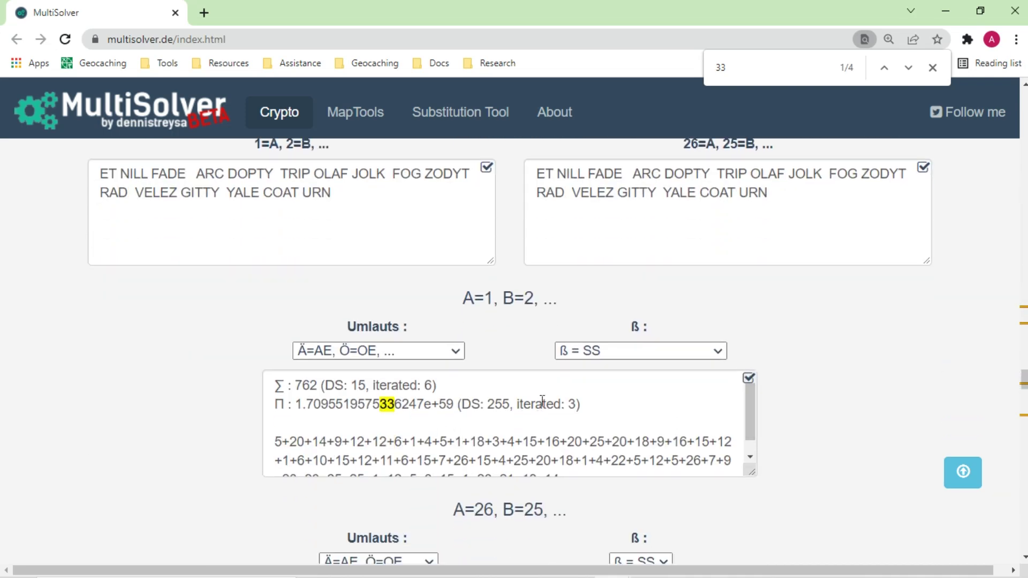
left_click_drag(1023, 381, 1023, 415)
left_click(718, 429)
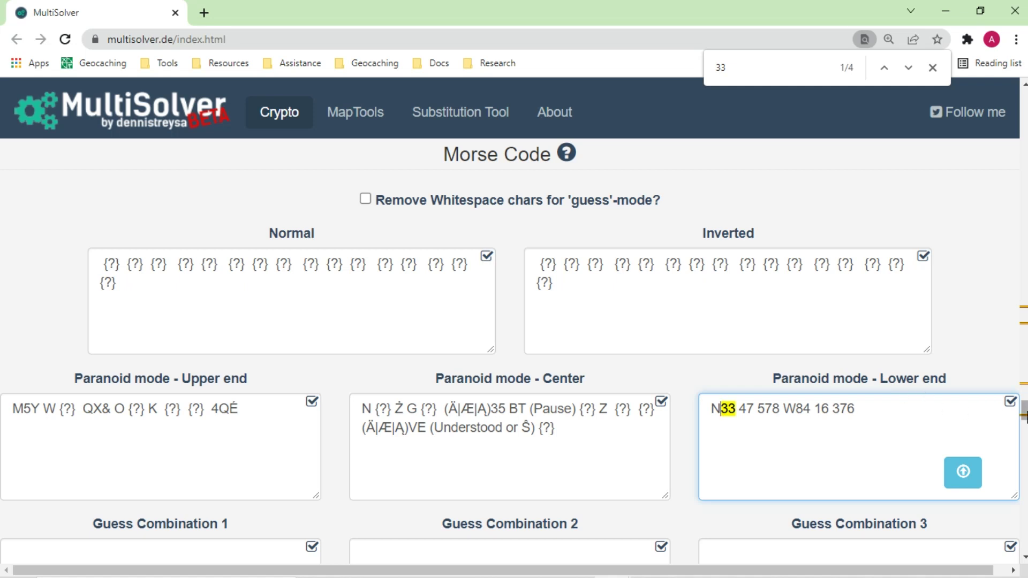
left_click_drag(1024, 414, 1024, 102)
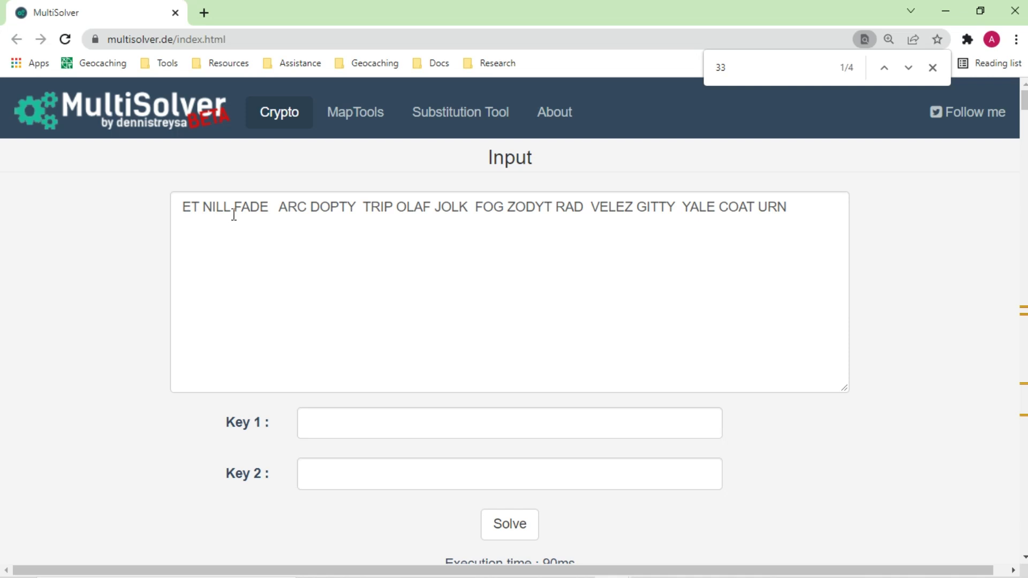
Scroll through the Crypto results, then close the in-page search for '33'
left_click(197, 215)
left_click(1024, 417)
left_click_drag(1023, 117, 1023, 420)
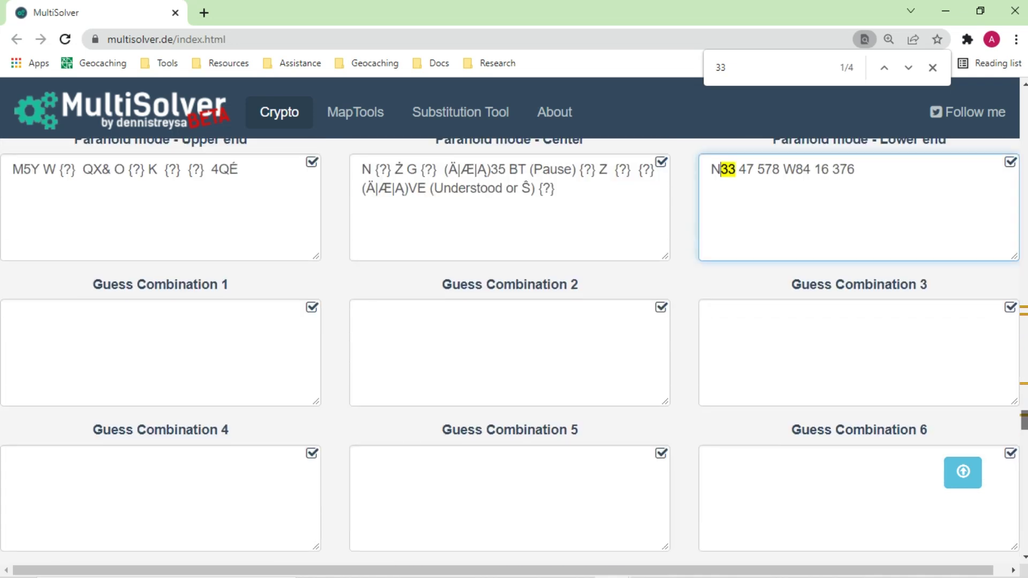
left_click_drag(373, 173, 362, 171)
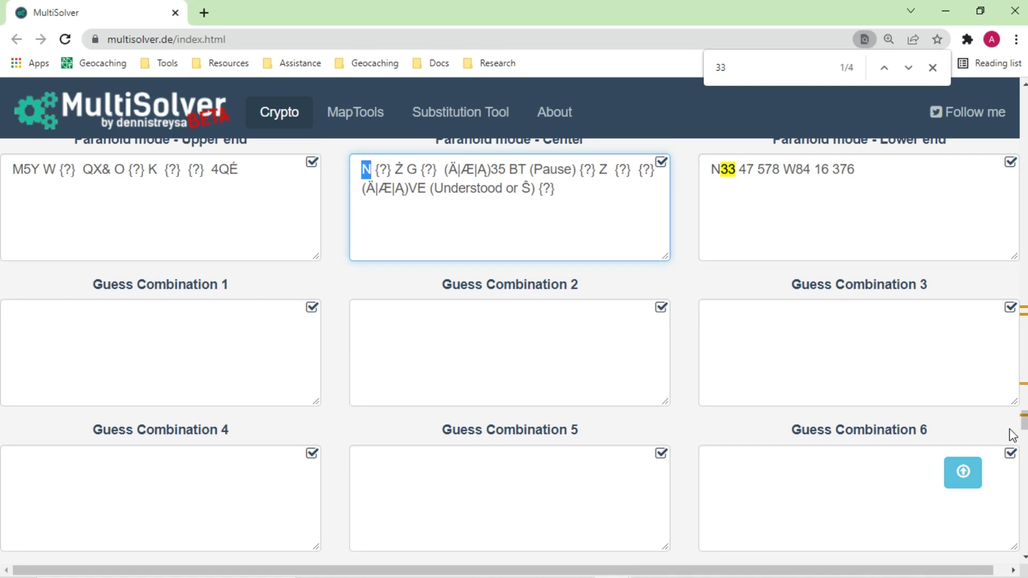
left_click_drag(1024, 424, 1024, 100)
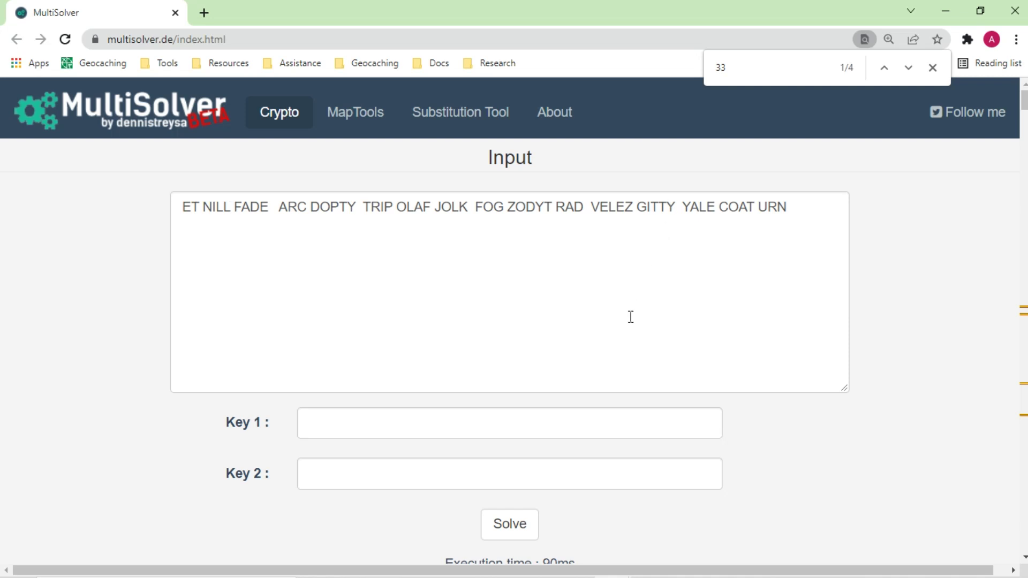
left_click(933, 68)
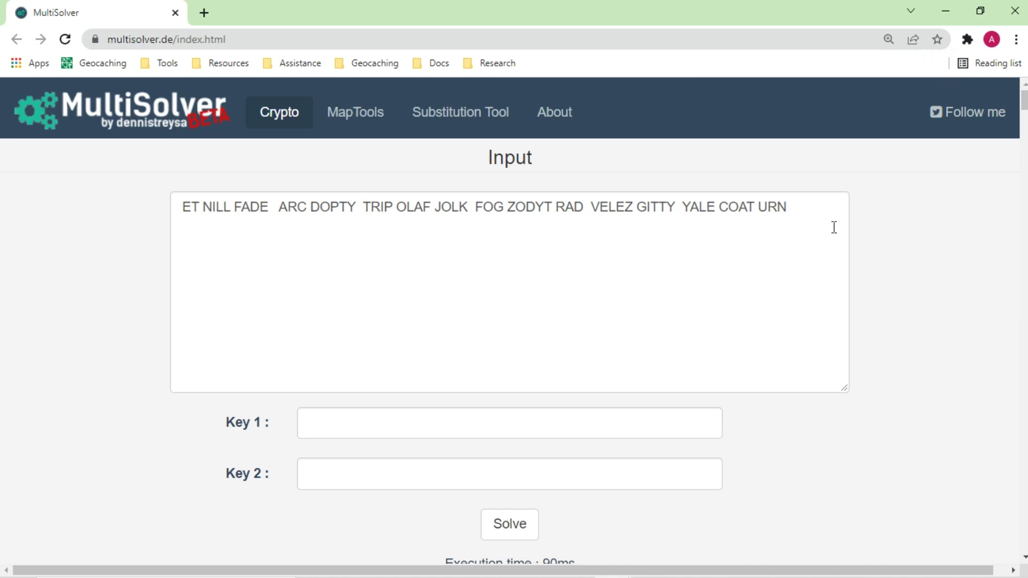
Look over the Substitution Tool page, then switch to the MapTools map page
left_click(435, 125)
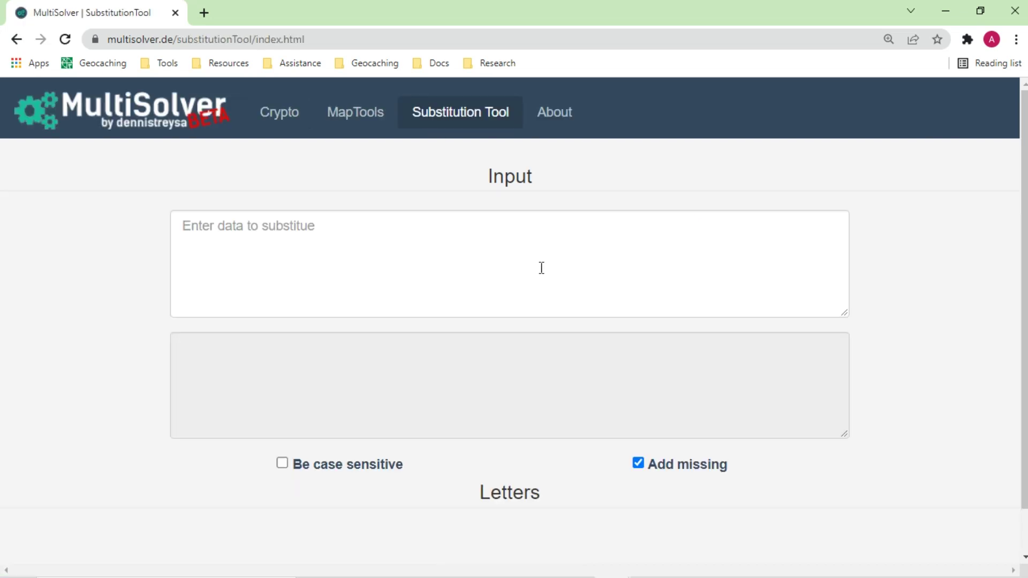
scroll(881, 379, "down", 1)
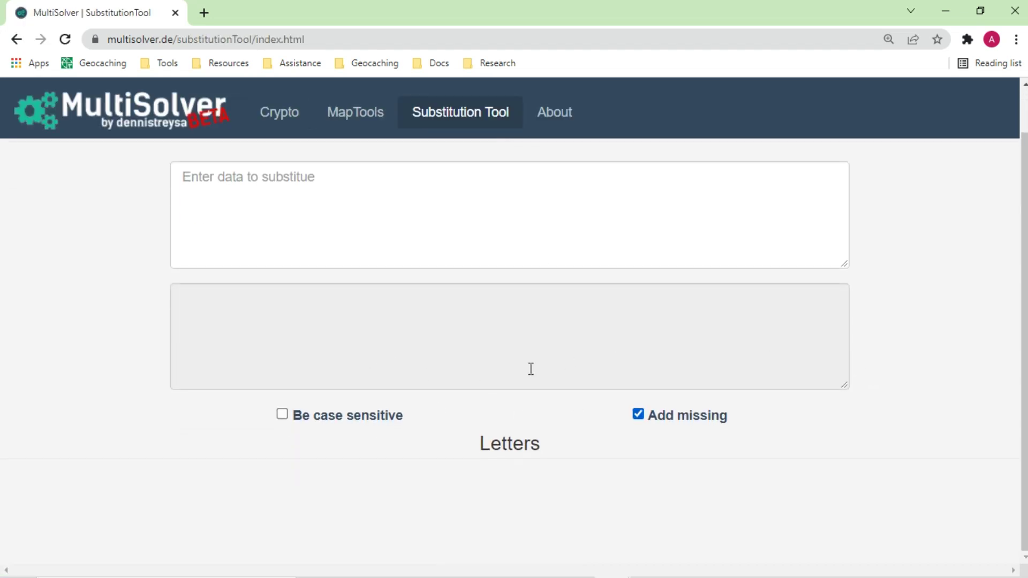
scroll(542, 365, "up", 1)
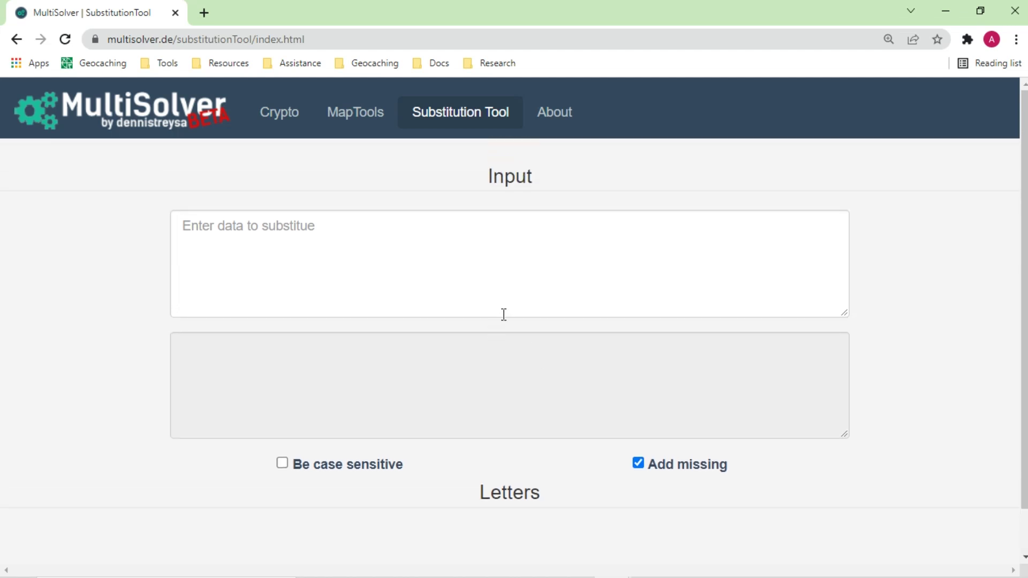
left_click(359, 114)
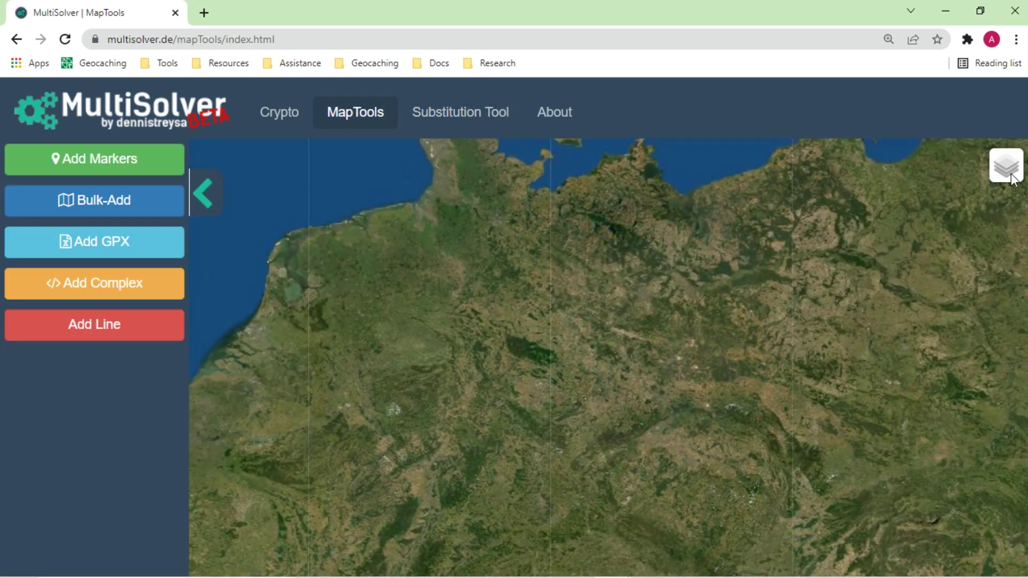
Switch the base map to OSM - Mapnik and zoom in toward Mainz
mouse_move(1012, 179)
left_click(946, 196)
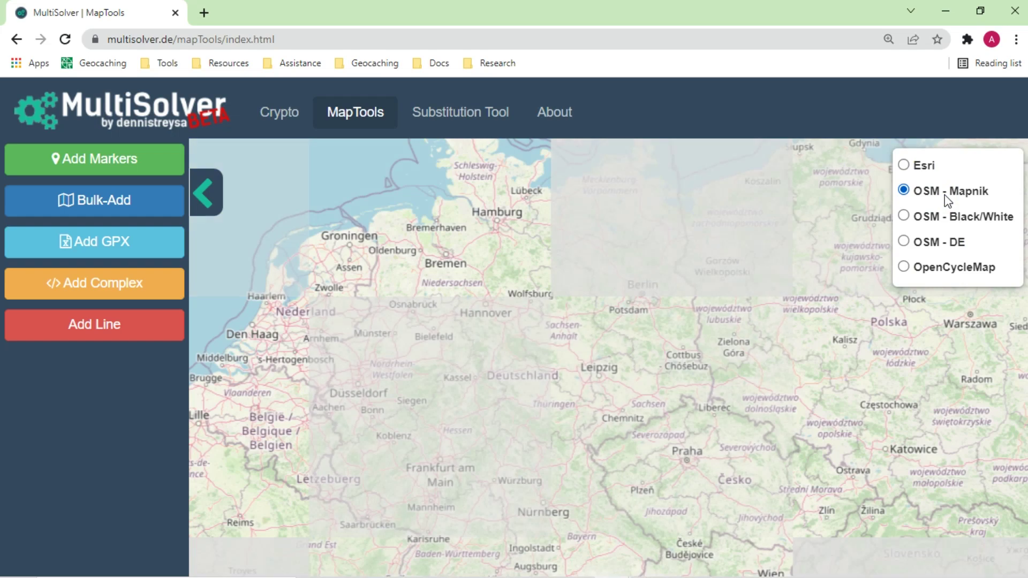
left_click_drag(498, 434, 569, 316)
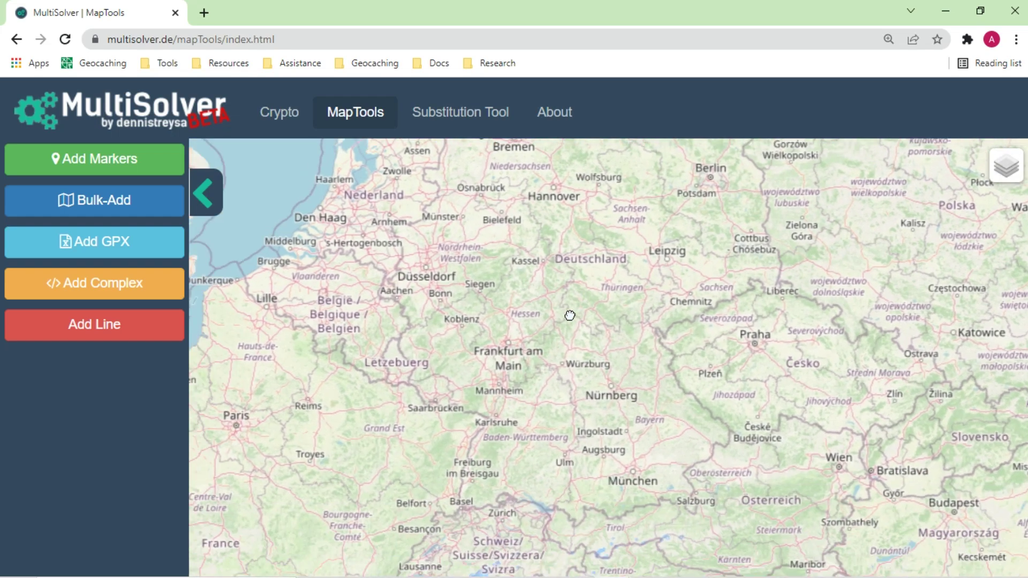
scroll(567, 313, "up", 2)
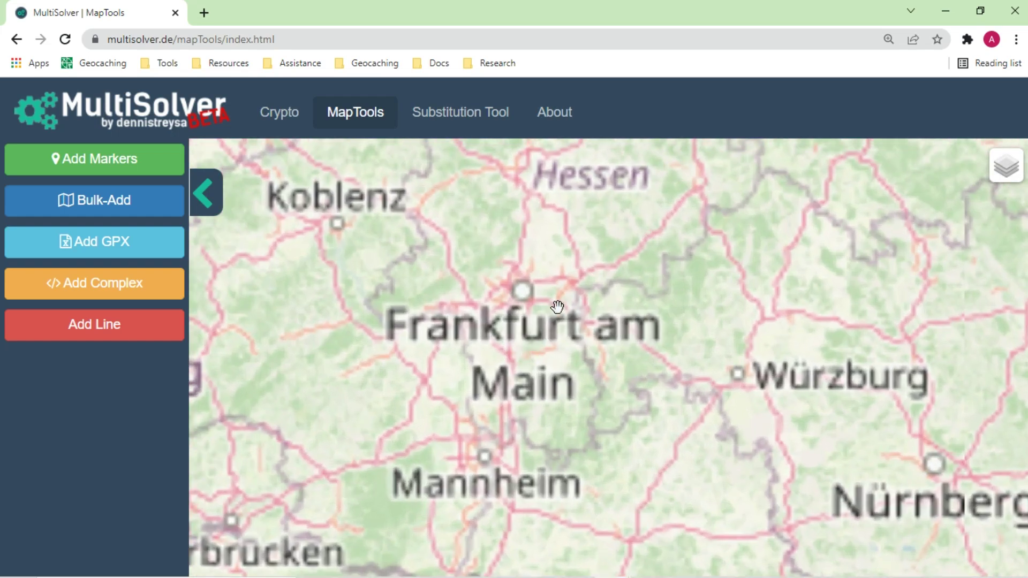
scroll(557, 306, "up", 2)
scroll(284, 306, "up", 1)
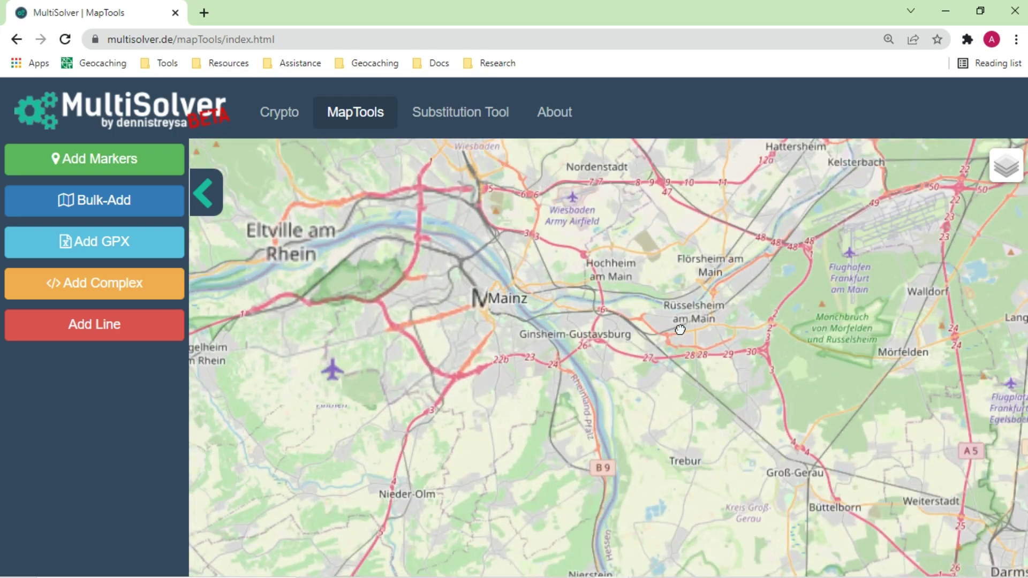
scroll(519, 302, "up", 1)
Centre on Mainz and select its coordinate N50 0.014 E8 15.6
left_click_drag(514, 302, 691, 325)
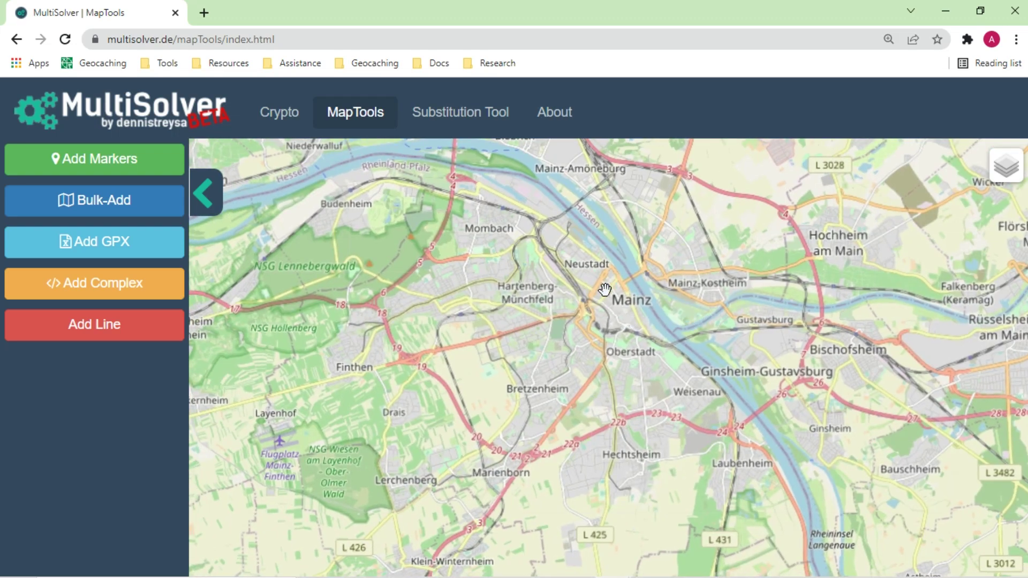
left_click(586, 303)
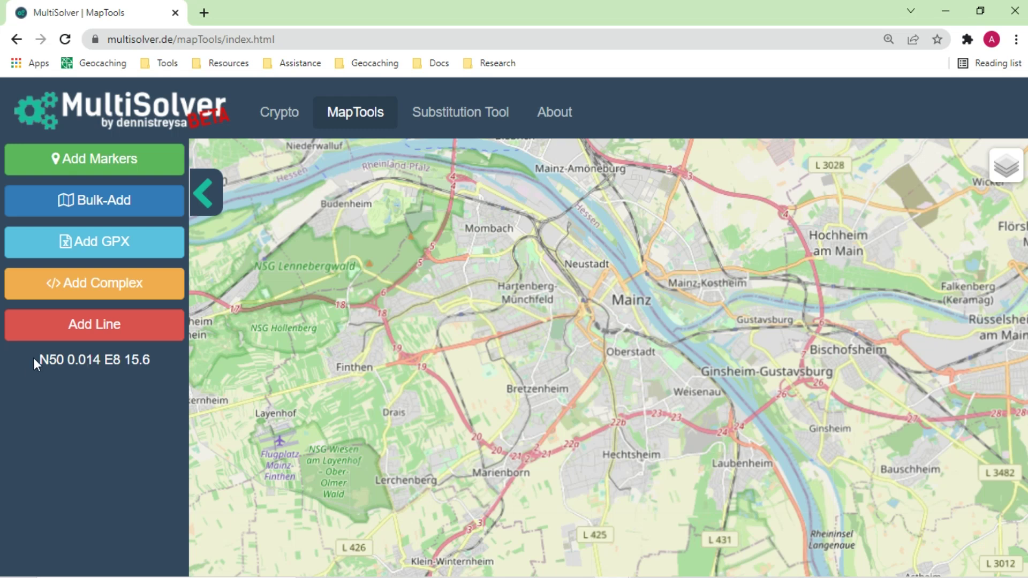
left_click_drag(38, 358, 162, 360)
key("ctrl+c")
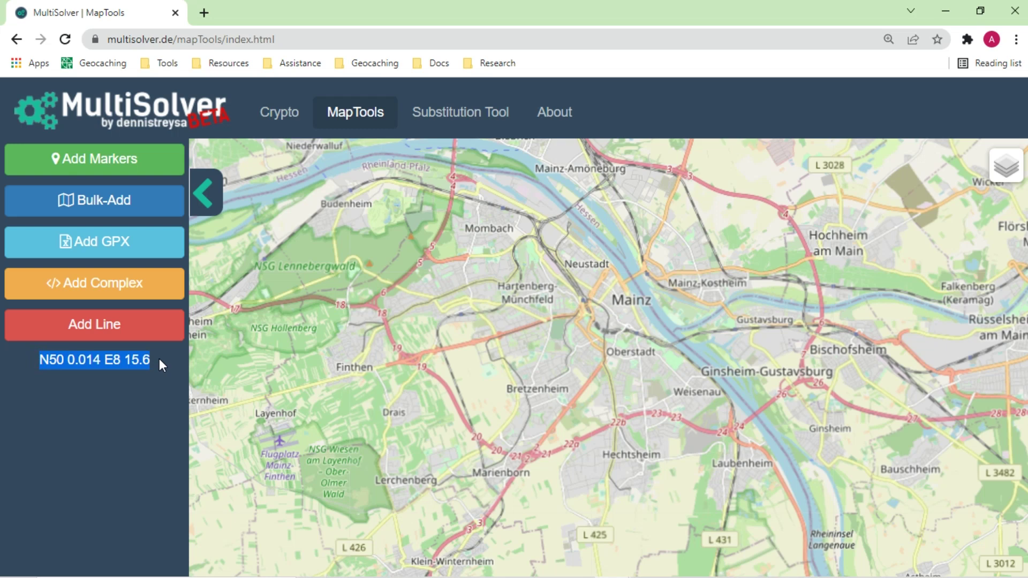
Start range layer 'Layer 1' with N50 0.014 E8 15.6 pasted as minimum and maximum
left_click(123, 167)
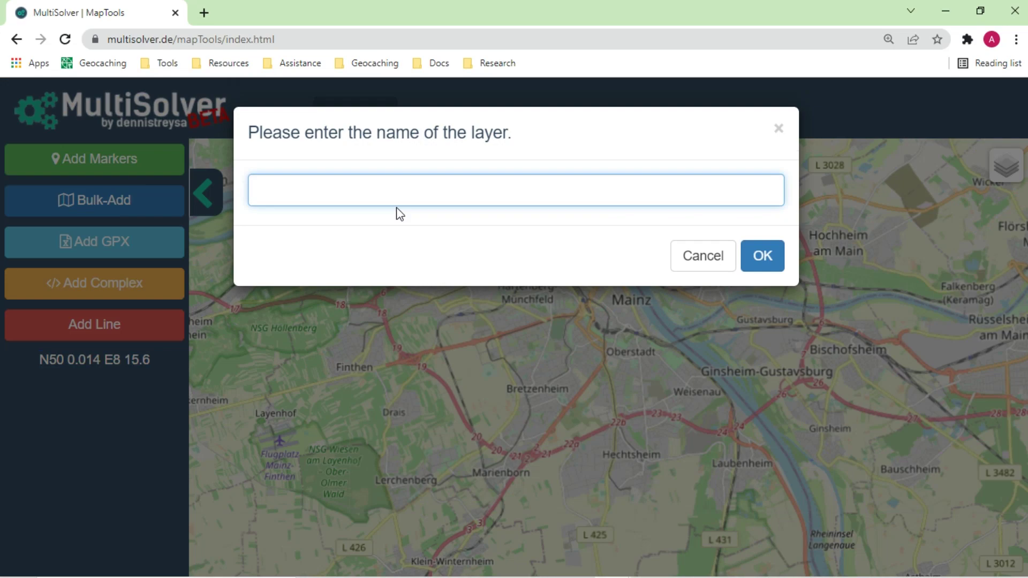
type("Layer 1")
left_click(751, 264)
left_click(543, 187)
key("ctrl+v")
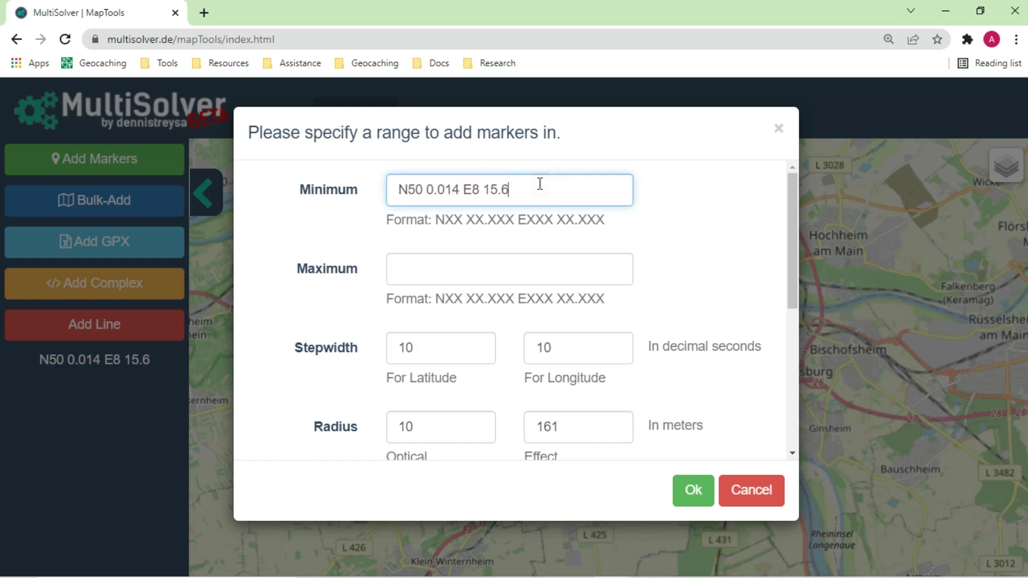
left_click(480, 269)
key("ctrl+v")
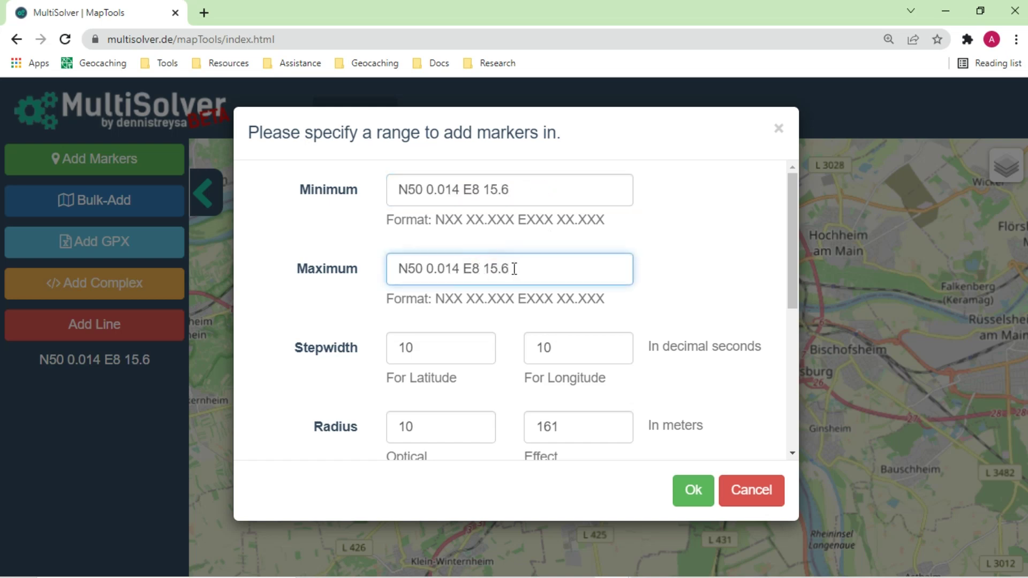
type("00")
key("BackSpace")
key("BackSpace")
key("BackSpace")
type("700")
Edit both step widths and change the maximum latitude minutes digit to 2
left_click(443, 340)
type("0")
left_click(568, 344)
type("0")
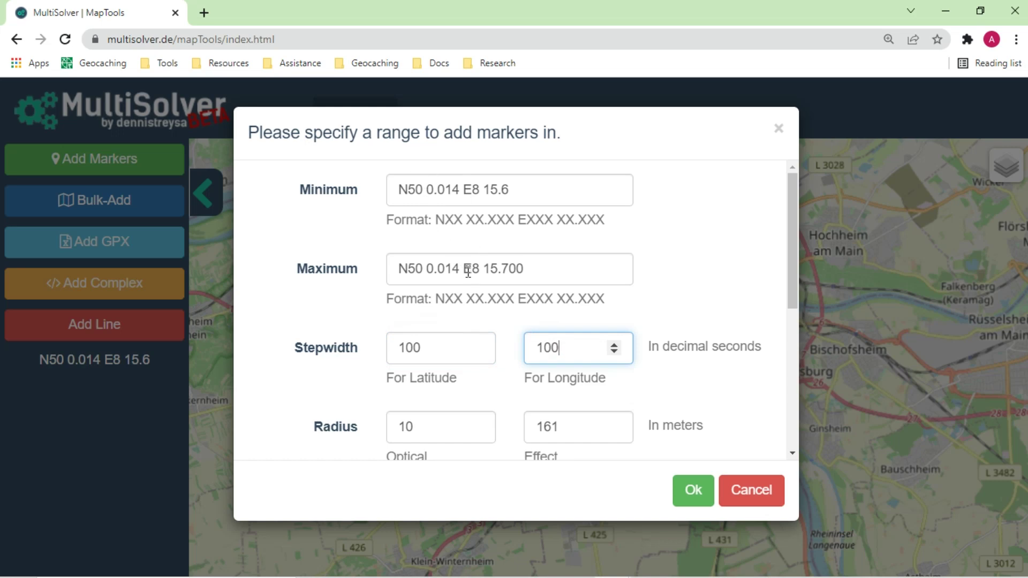
left_click_drag(458, 270, 453, 271)
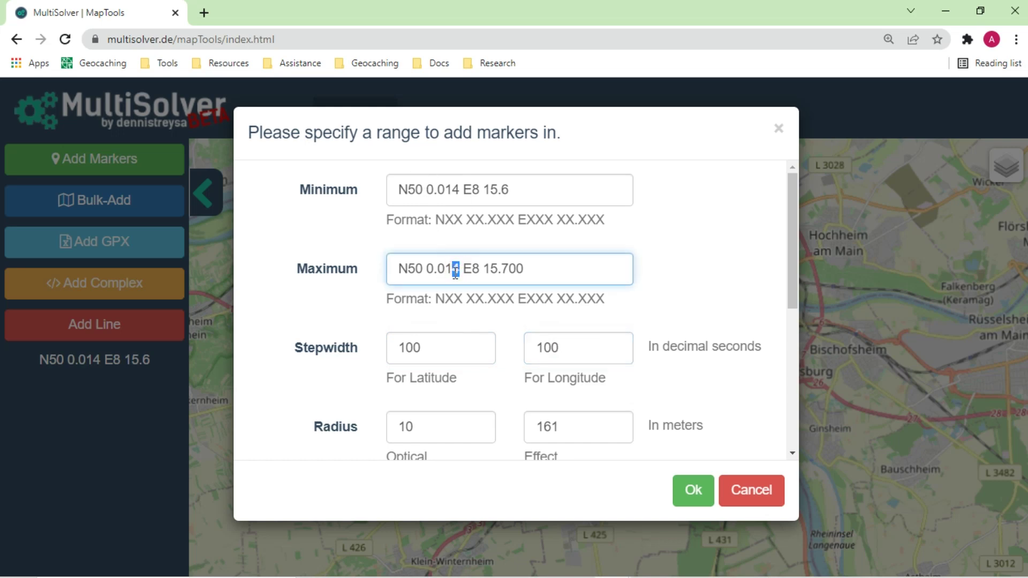
left_click_drag(452, 271, 444, 270)
type("2")
Create Layer 1 and zoom to its two markers near Mainz Hauptbahnhof
left_click(694, 492)
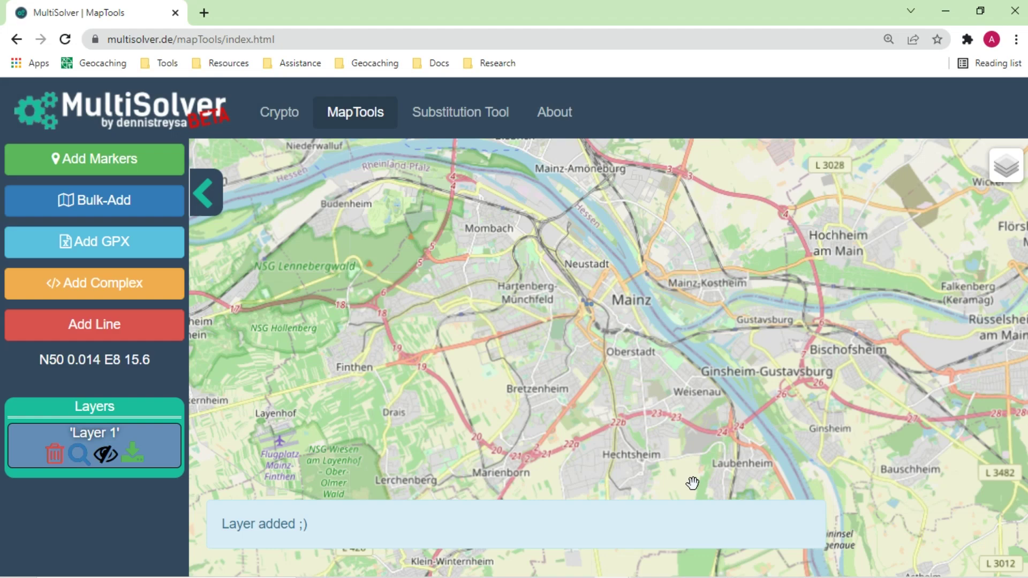
left_click(75, 454)
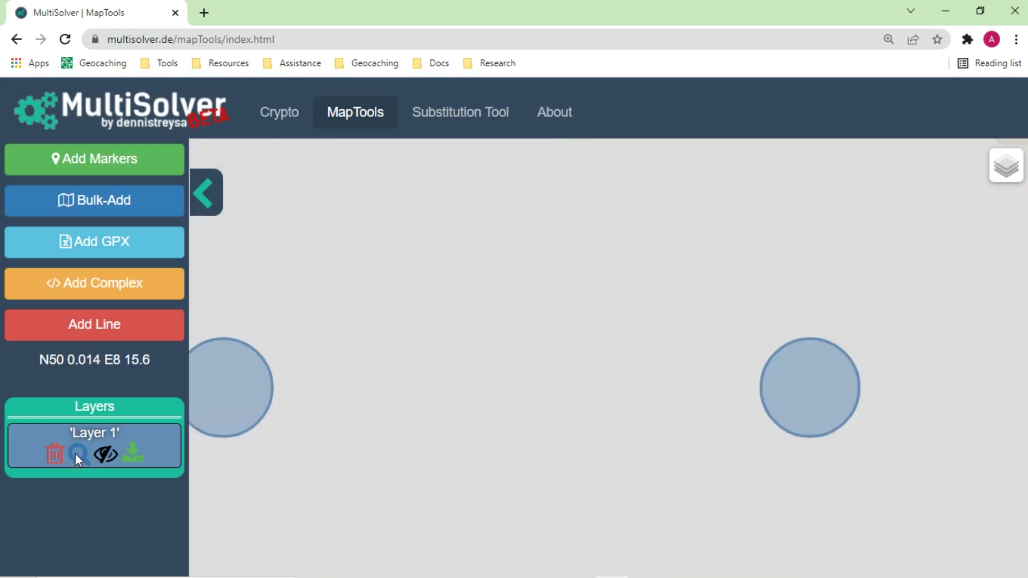
scroll(516, 335, "down", 1)
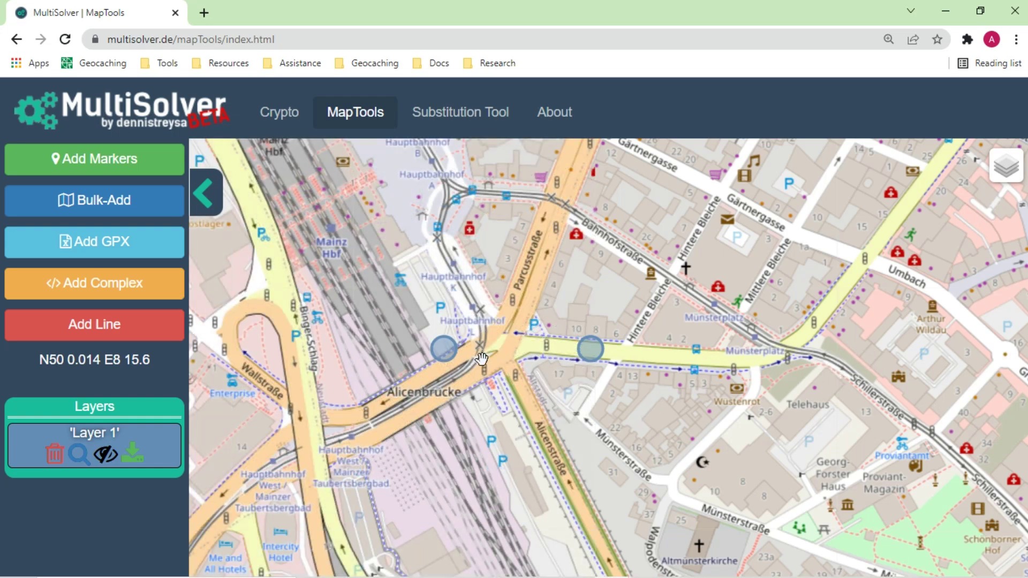
Start bulk-add layer 'Layer2' with first coordinate N50 1.014 E8 15.622
left_click(114, 202)
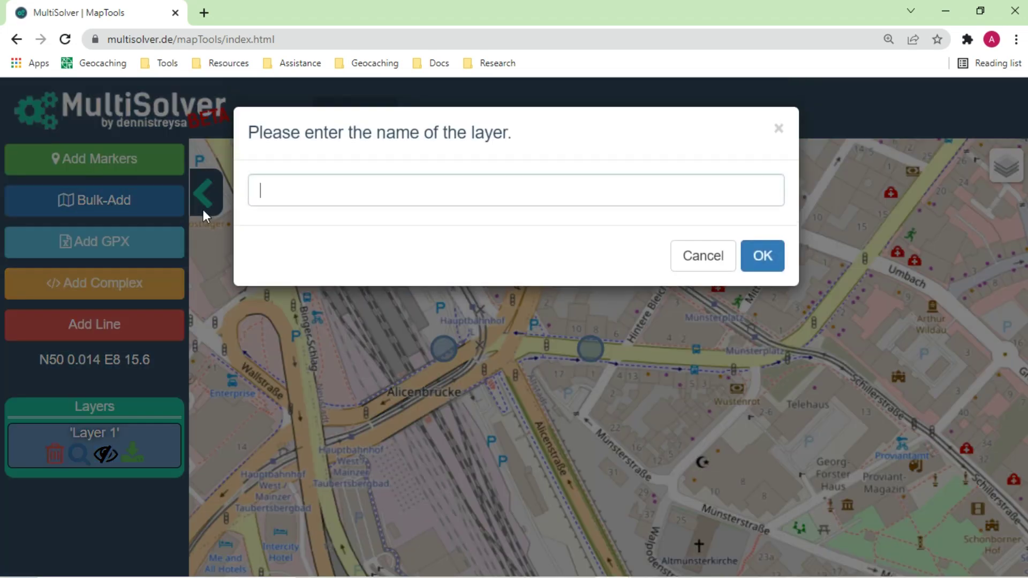
type("Layer")
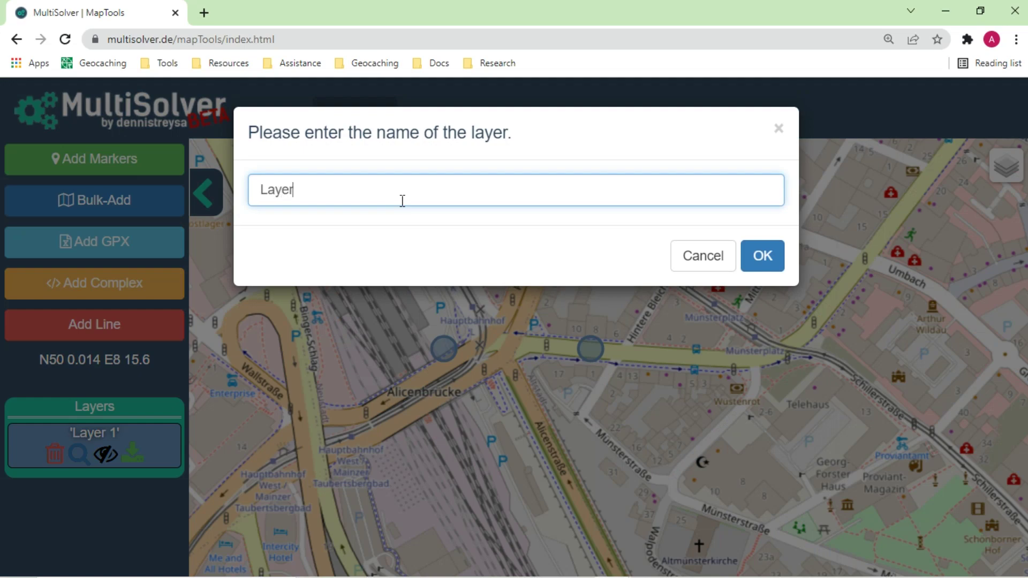
type("2")
left_click(764, 257)
left_click(488, 216)
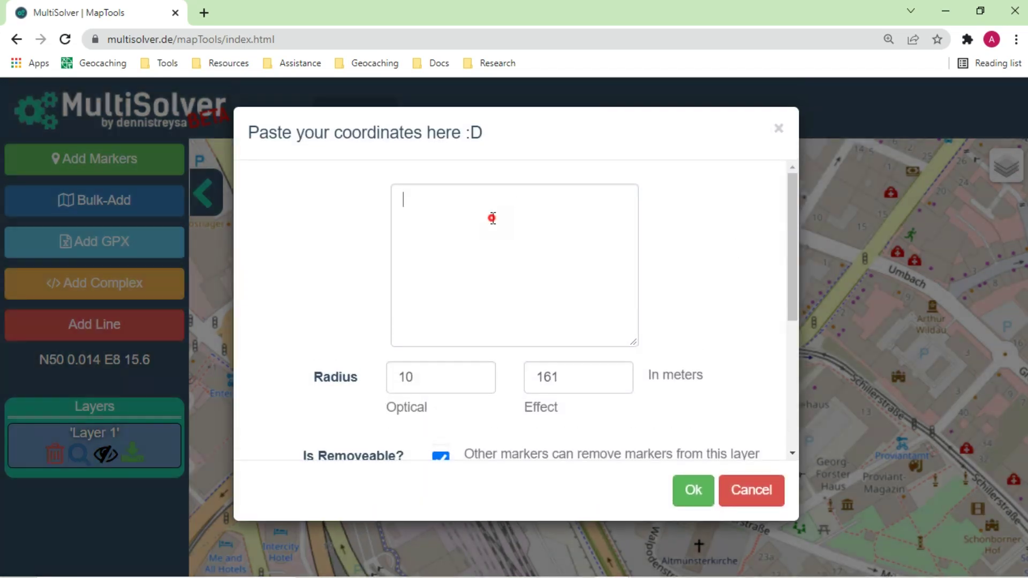
type("N50 0.014 E8 15.6")
left_click_drag(428, 199, 437, 199)
type("1")
left_click(513, 199)
type("22")
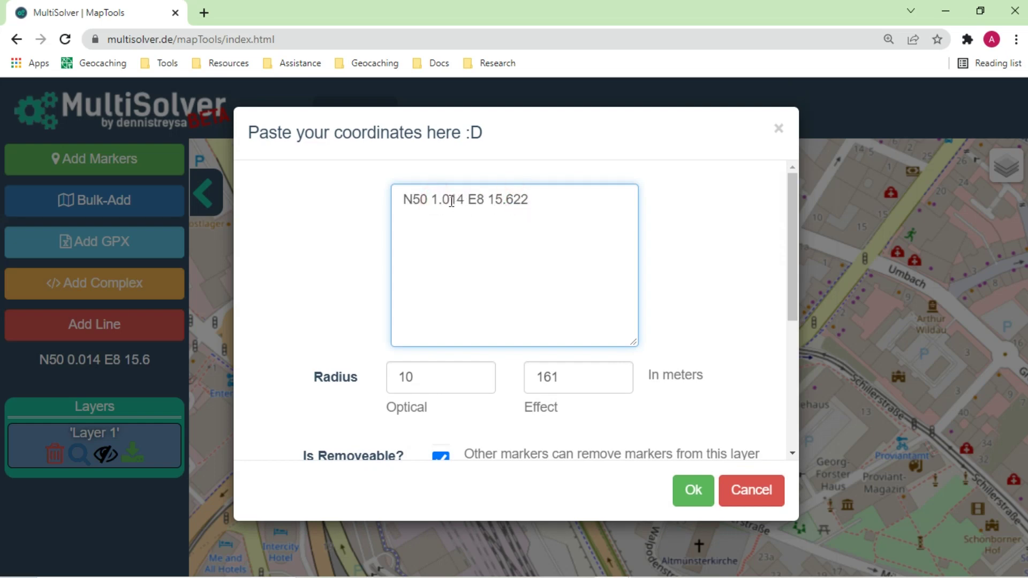
Add lines N50 1.114 E8 15.622 and N50 1.114 E8 15.722 to the list
left_click_drag(536, 199, 339, 203)
key("ctrl+c")
left_click(524, 199)
key("Return")
key("ctrl+v")
left_click(449, 219)
key("BackSpace")
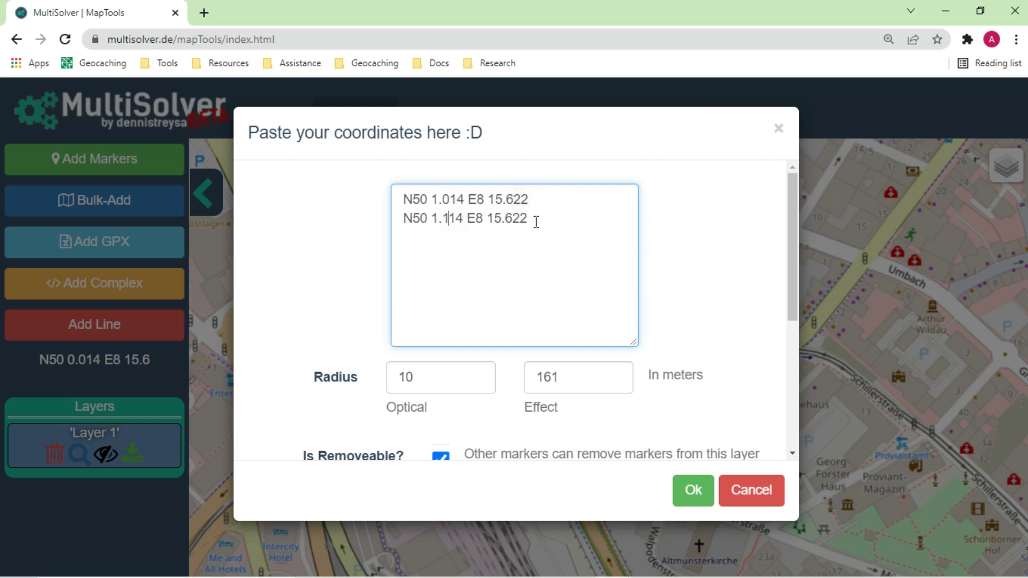
type("1")
left_click_drag(537, 218, 363, 221)
key("ctrl+c")
left_click(561, 221)
key("Return")
key("ctrl+v")
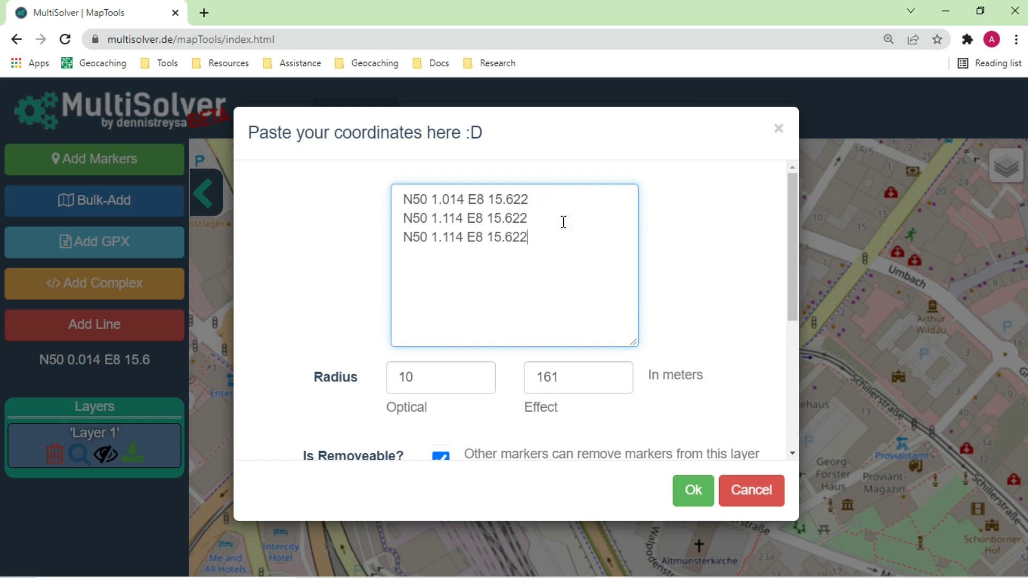
left_click(510, 237)
key("BackSpace")
type("7")
Add lines N50 1.214 E8 15.722 and N50 1.214 E8 15.822 to the list
left_click_drag(542, 236, 355, 240)
key("ctrl+c")
left_click(540, 236)
key("Return")
key("ctrl+v")
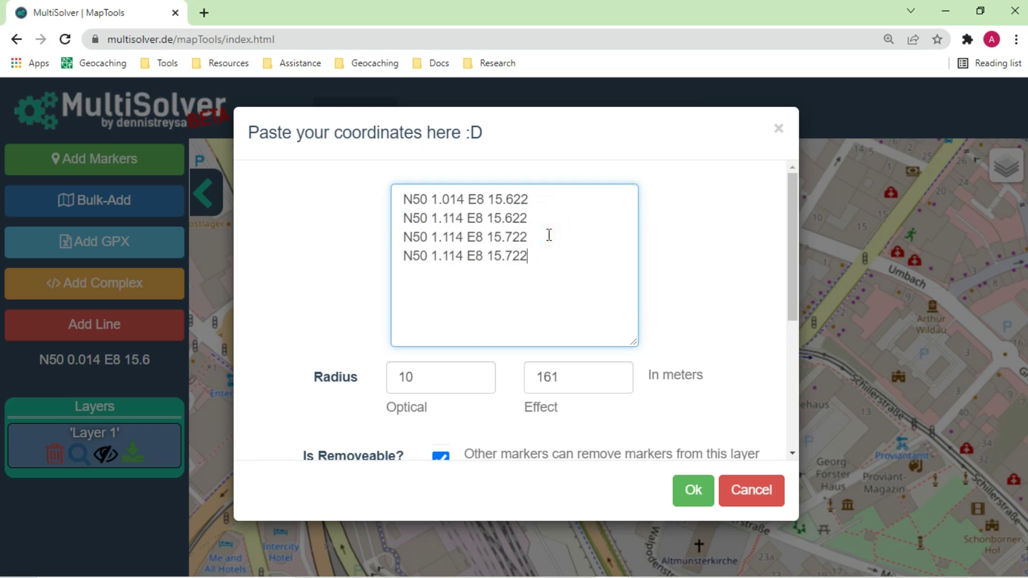
left_click_drag(452, 256, 444, 256)
type("2")
left_click_drag(539, 256, 376, 259)
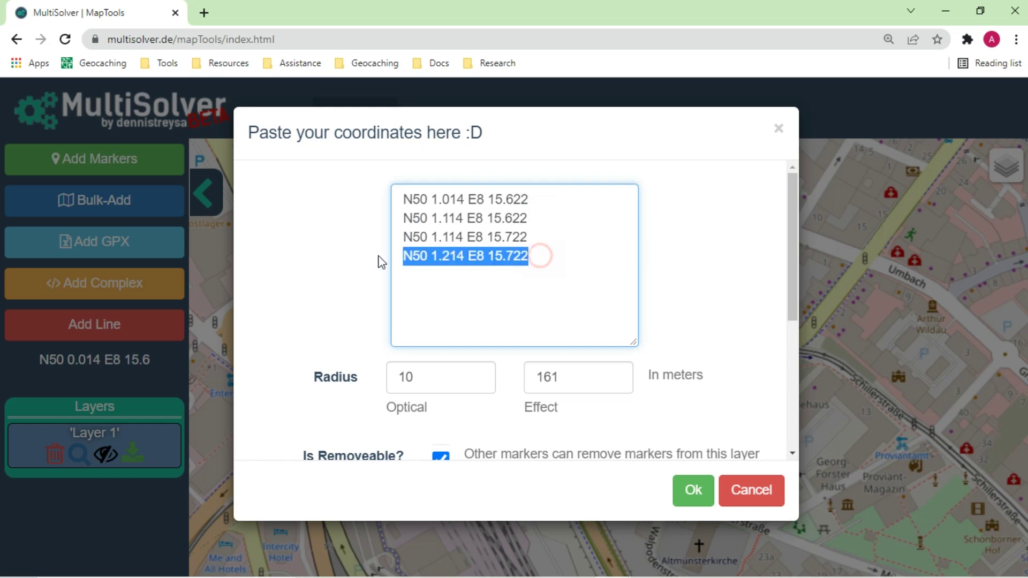
left_click(569, 258)
key("Return")
key("ctrl+v")
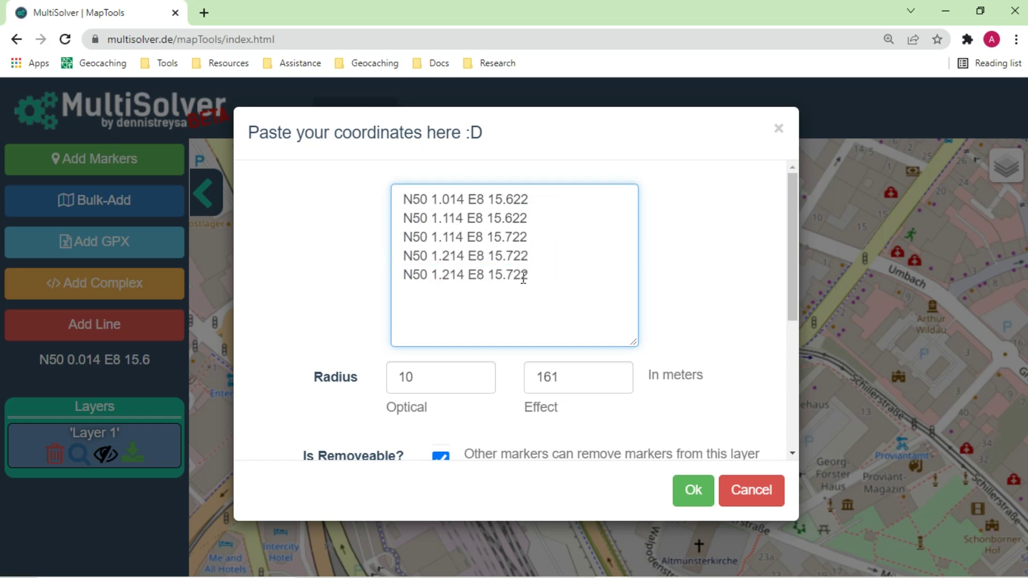
left_click_drag(514, 275, 506, 275)
type("8")
Confirm the five pasted coordinates to create Layer2
scroll(685, 266, "down", 1)
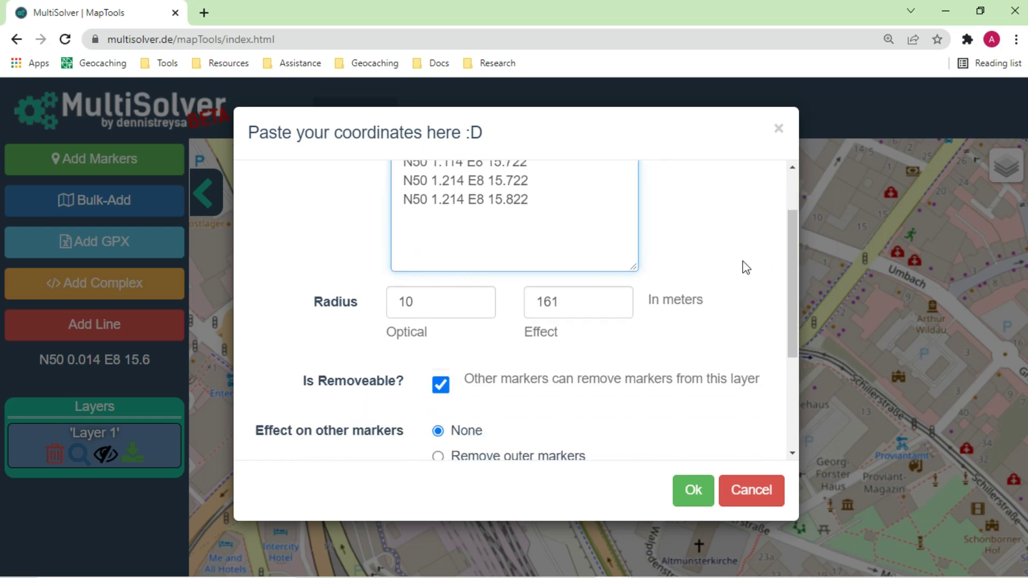
scroll(744, 266, "down", 1)
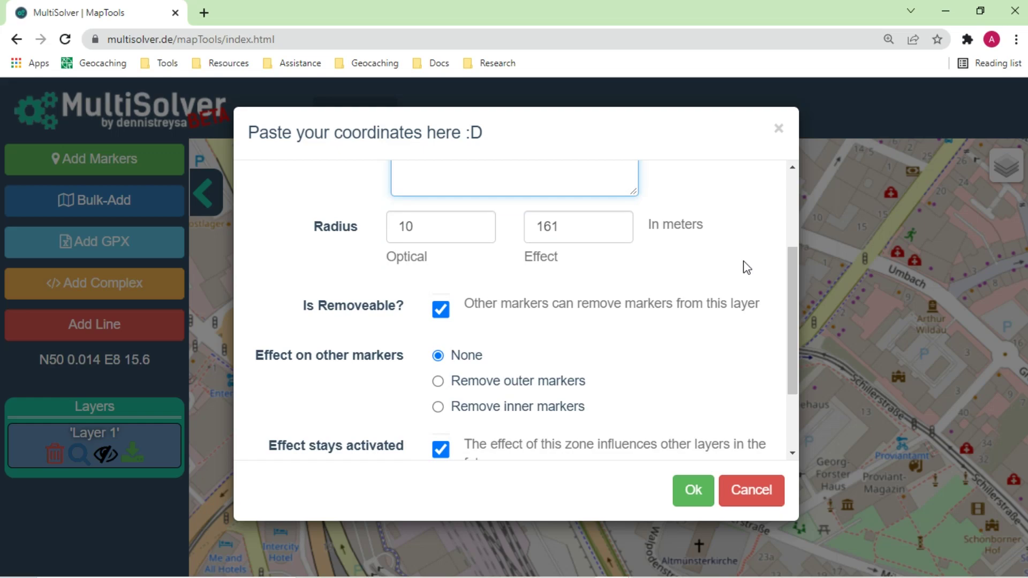
scroll(747, 266, "down", 1)
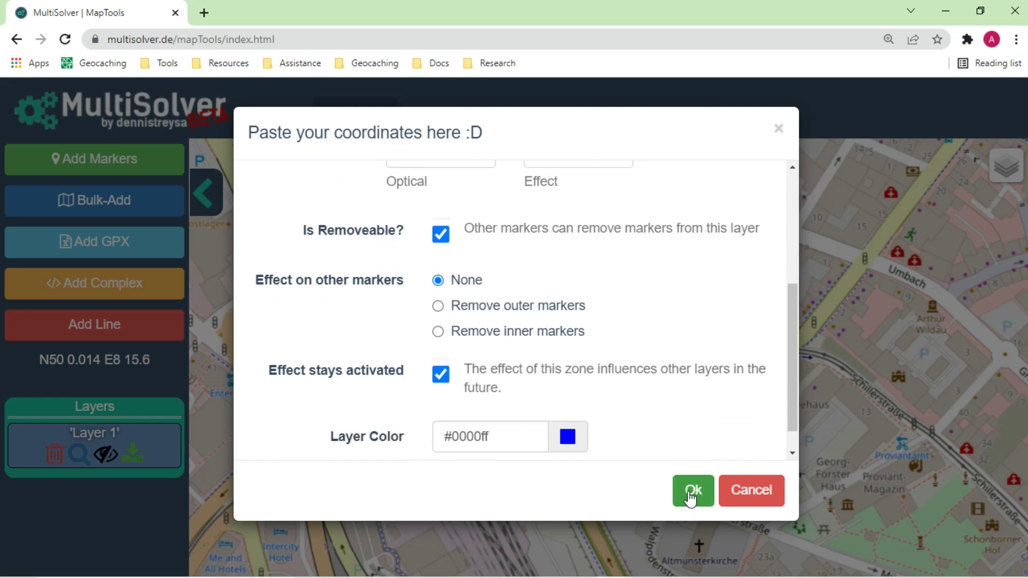
left_click(691, 498)
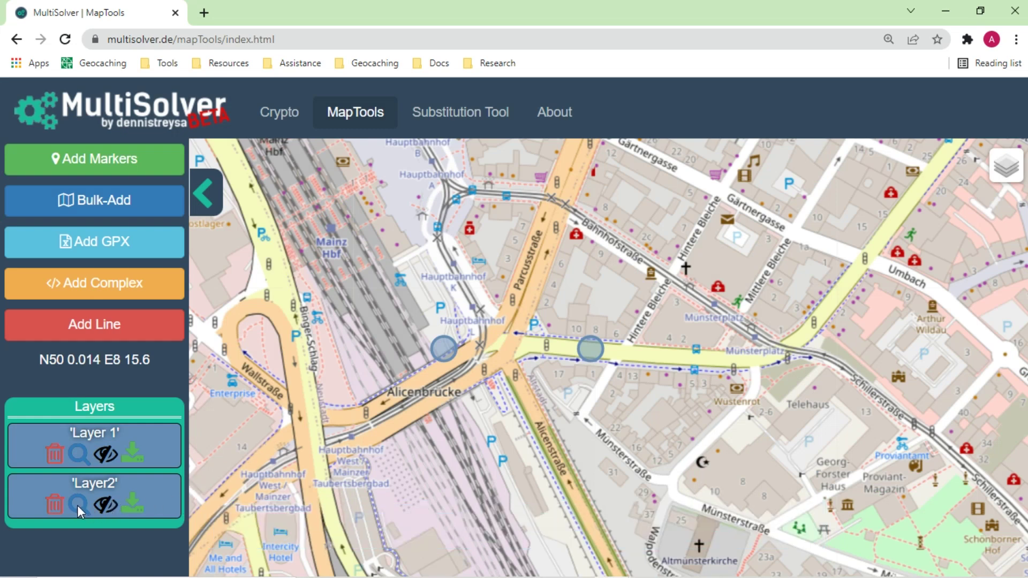
Zoom to Layer2's five markers and frame them over the Rhine beside Zollhafen
left_click(78, 506)
scroll(563, 349, "down", 1)
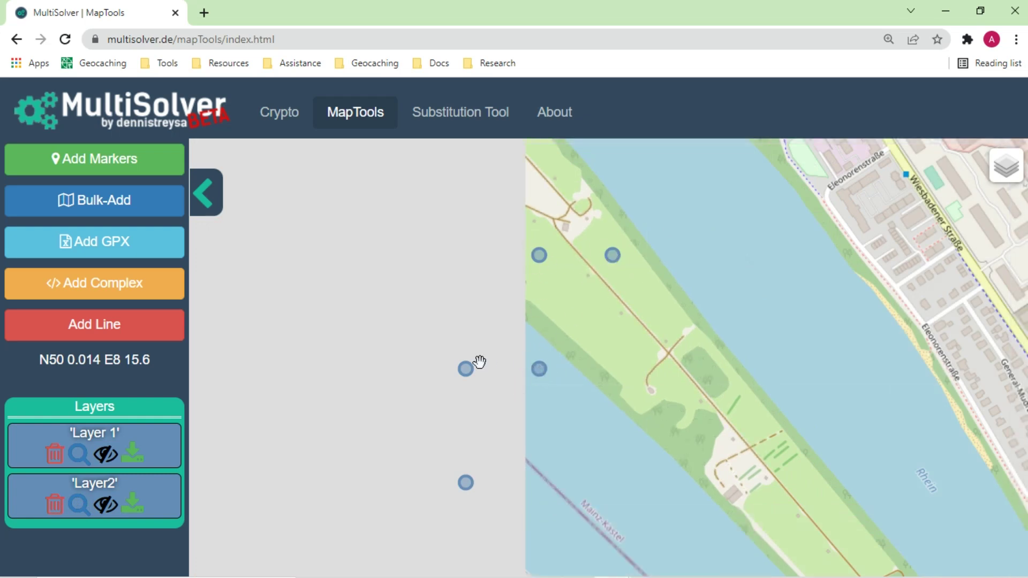
left_click_drag(641, 367, 683, 359)
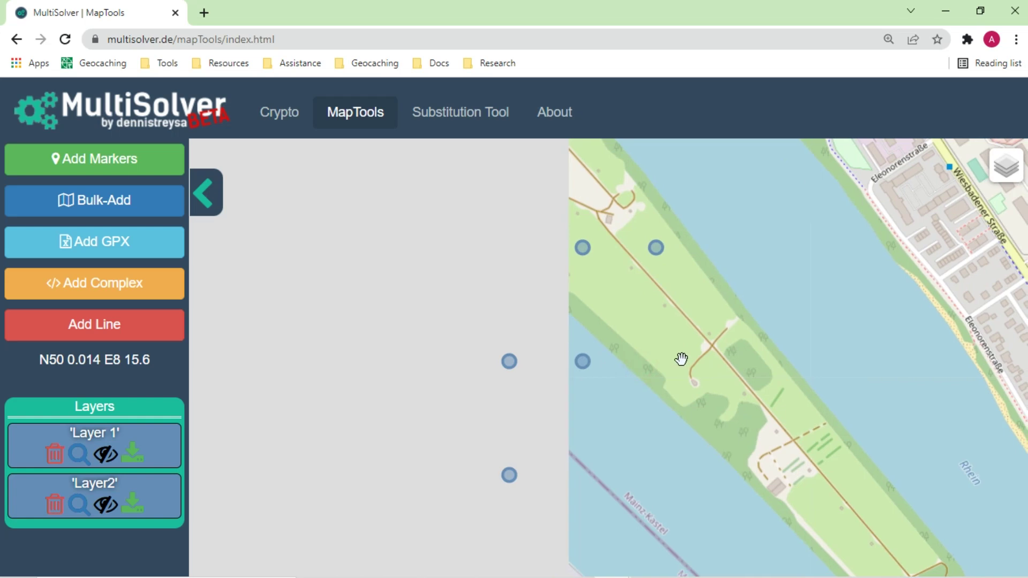
scroll(681, 358, "down", 2)
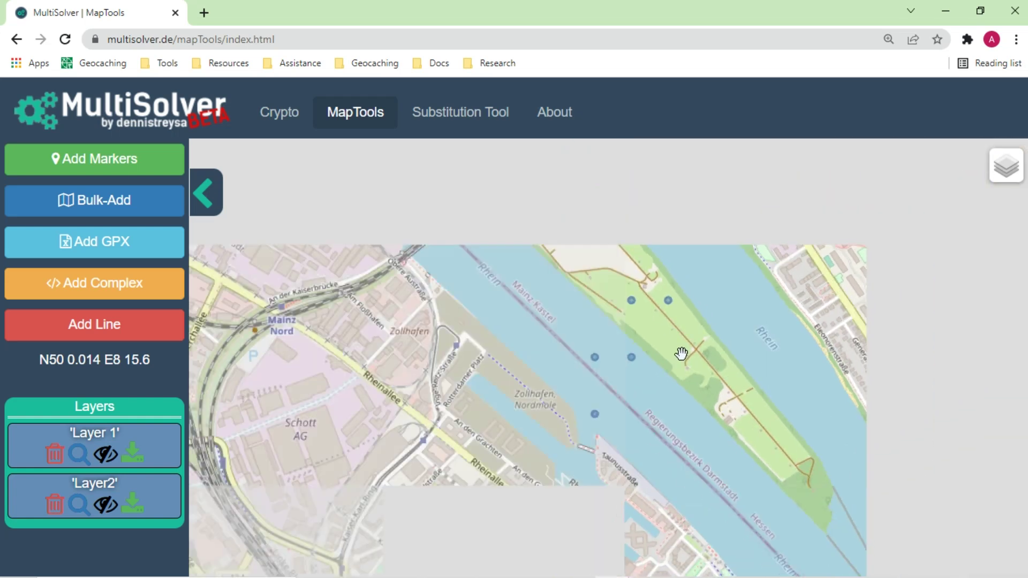
scroll(681, 354, "up", 2)
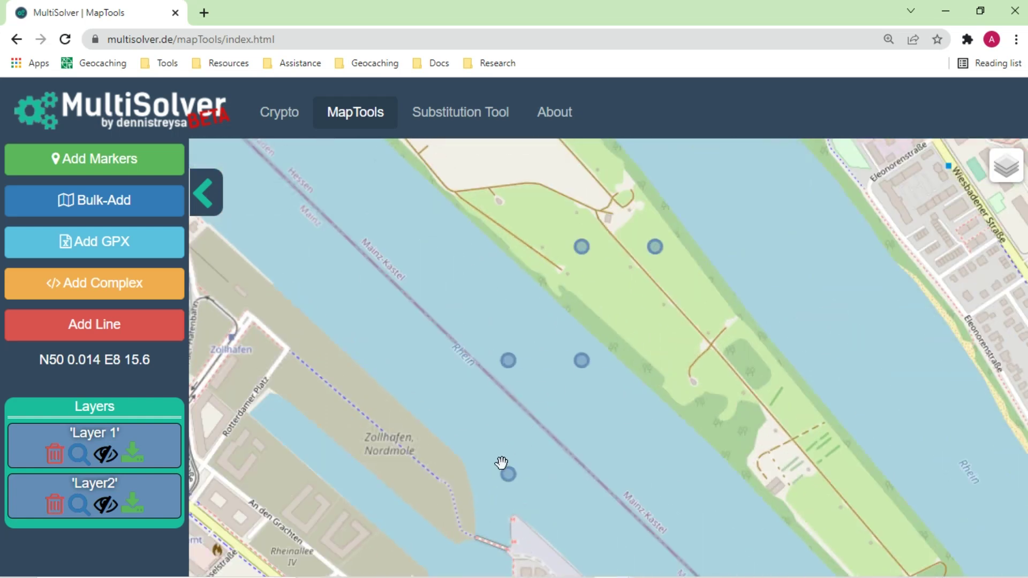